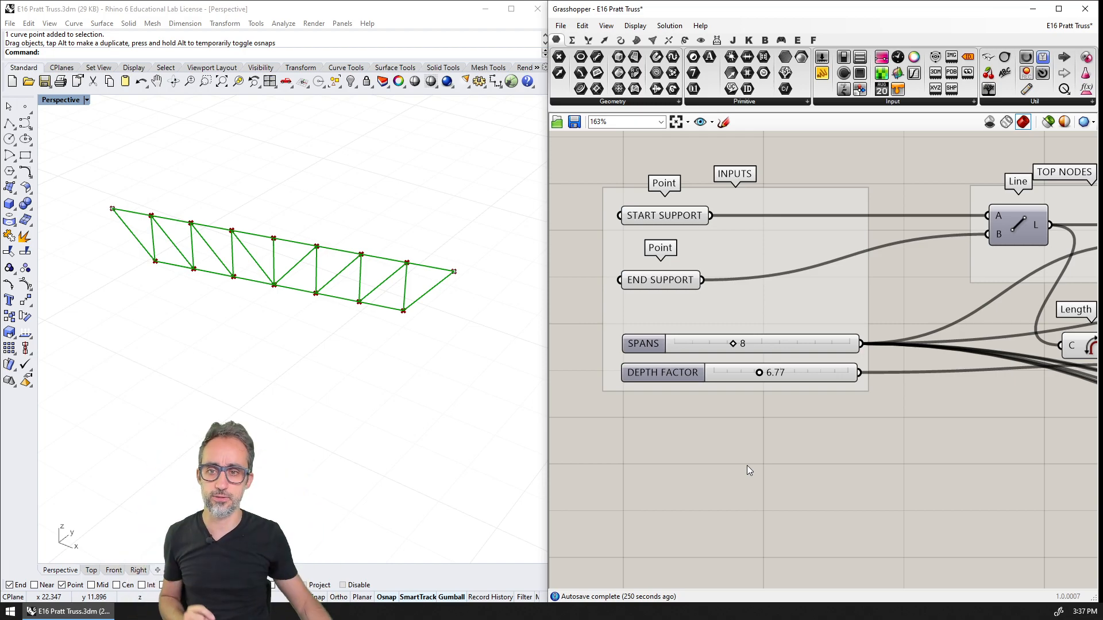
Try moving the truss's end support point with the gumball and undo the move
left_click(453, 272)
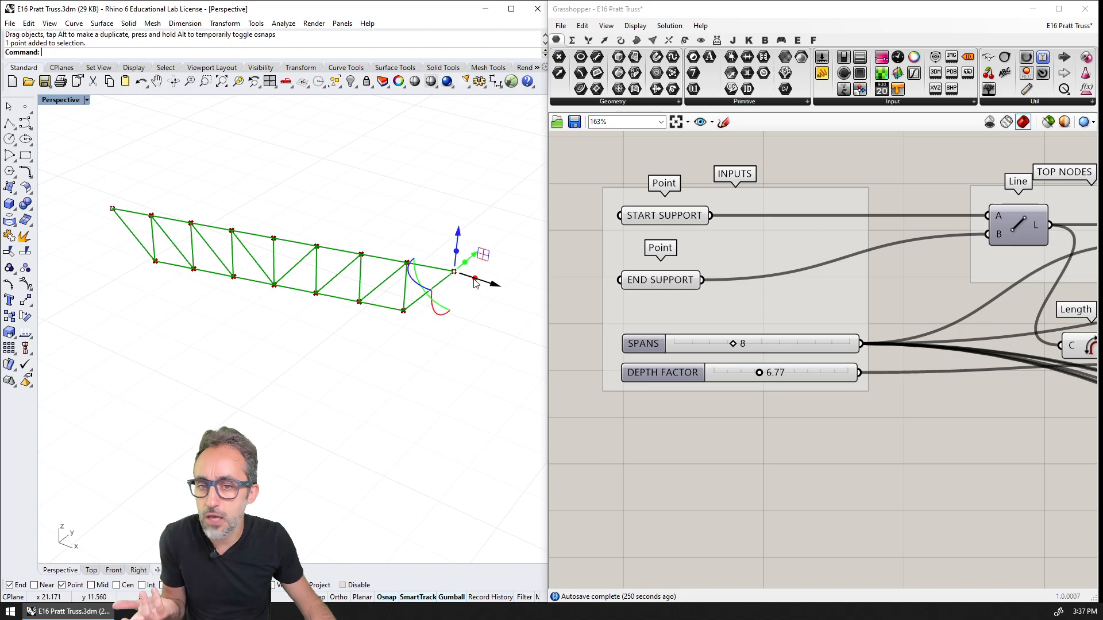
left_click_drag(443, 269, 403, 254)
left_click(458, 241)
key("ctrl+z")
left_click(517, 243)
left_click_drag(481, 232, 430, 300)
left_click(465, 293)
Vary the truss parameters, setting SPANS to 8 and DEPTH FACTOR to about 7.11
left_click(737, 345)
left_click_drag(736, 344, 766, 374)
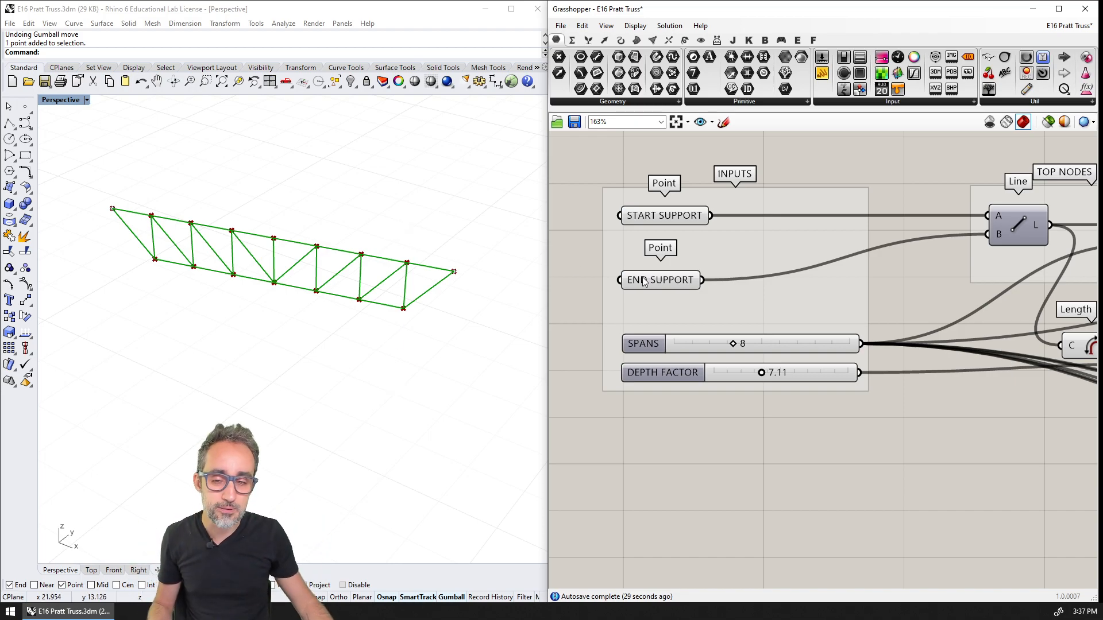
right_click_drag(454, 199, 446, 273, "shift")
right_click_drag(445, 218, 344, 364, "shift")
right_click_drag(376, 326, 282, 298, "shift")
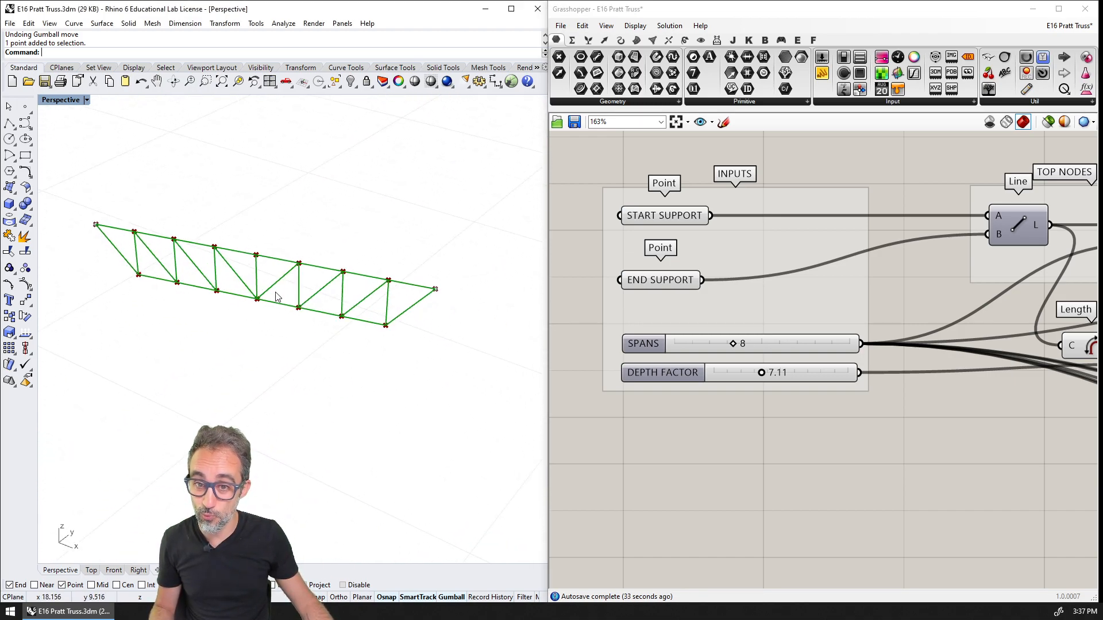
Select the truss's two support points and examine the pair of curves carrying division points
left_click_drag(78, 204, 111, 247)
left_click_drag(411, 322, 455, 247)
left_click(454, 219)
right_click_drag(457, 198, 405, 426, "shift")
scroll(415, 382, "down", 5)
mouse_move(445, 308)
right_mouse_down("shift")
mouse_move(317, 396)
mouse_move(246, 375)
right_mouse_up("shift")
scroll(316, 395, "down", 2)
scroll(284, 384, "up", 2)
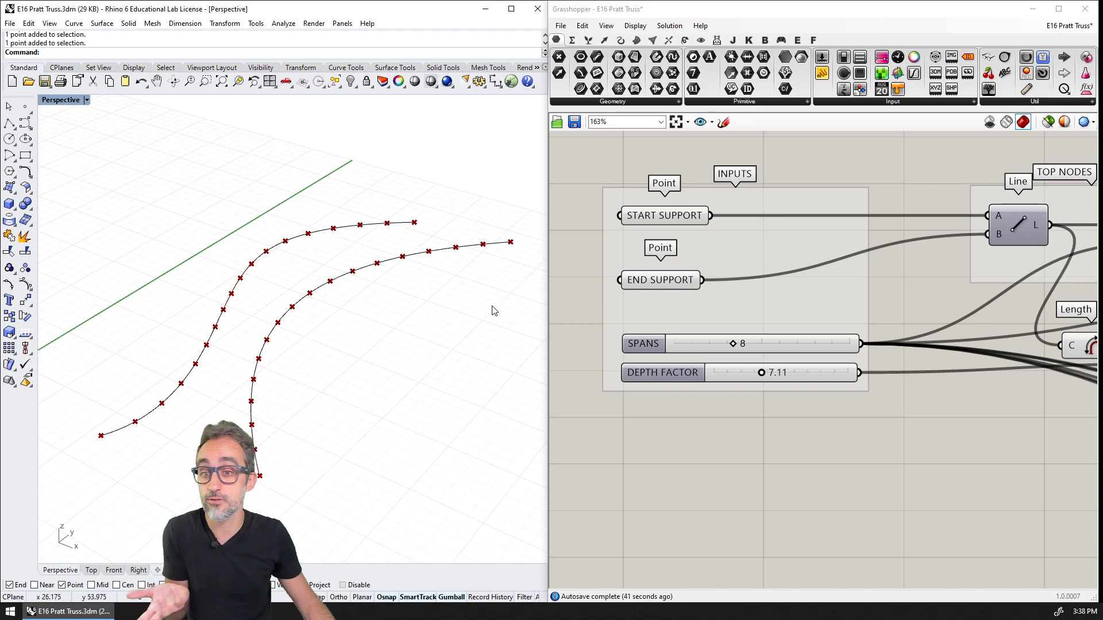
Connect the point outputs of the two Divide Curve components to the START SUPPORT and END SUPPORT parameters
scroll(664, 284, "down", 3)
right_click_drag(570, 271, 925, 302)
scroll(771, 301, "up", 2)
left_click(705, 296)
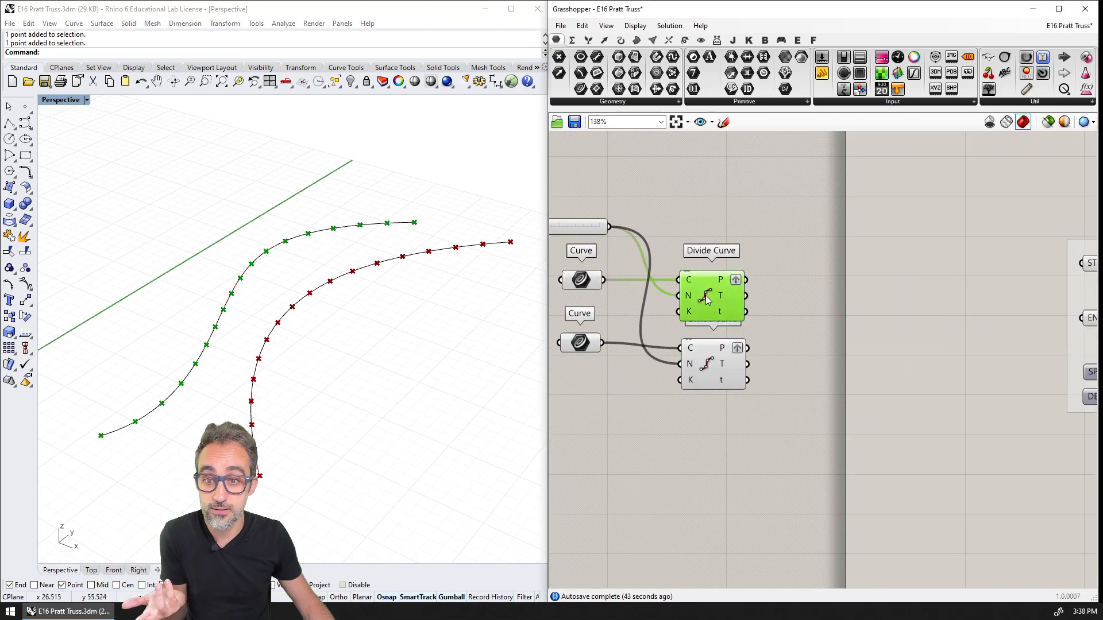
left_click(698, 369)
scroll(763, 308, "down", 2)
right_click_drag(764, 308, 687, 286)
left_click_drag(666, 249, 950, 235)
left_click_drag(665, 307, 951, 281)
right_click_drag(932, 315, 868, 308)
left_click(321, 418)
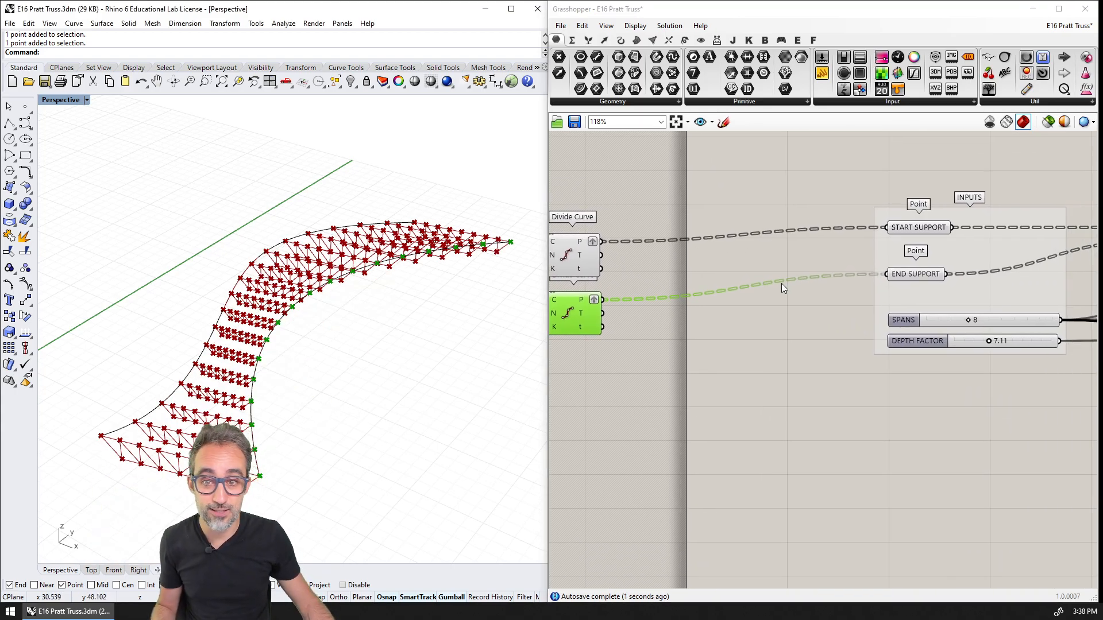
Highlight the truss geometry components on the canvas and examine the series of trusses spanning the two curves
right_click_drag(826, 387, 795, 240)
left_click(942, 527)
right_click_drag(947, 435, 928, 531)
right_click_drag(416, 381, 404, 299)
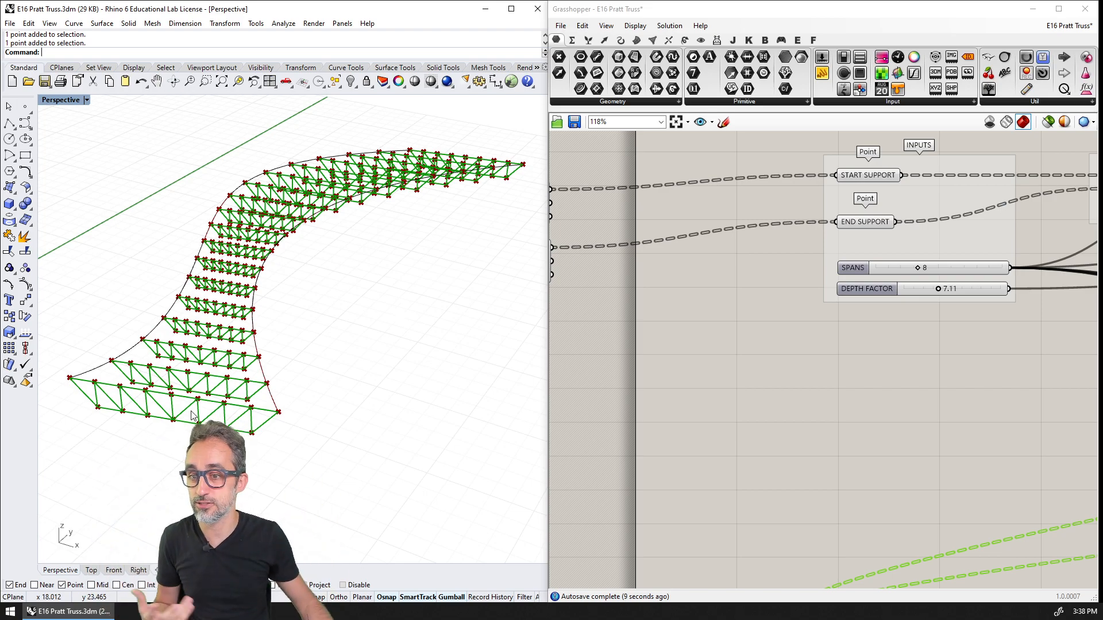
right_click_drag(314, 196, 355, 249)
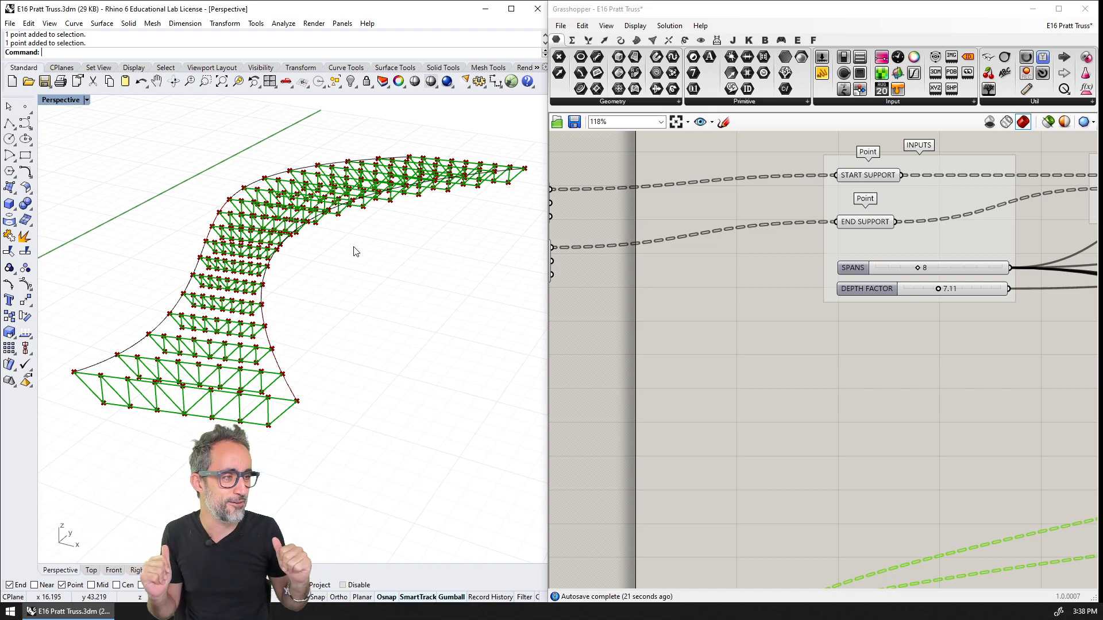
mouse_move(364, 258)
right_mouse_down()
mouse_move(352, 256)
mouse_move(365, 249)
mouse_move(345, 230)
mouse_move(361, 239)
right_mouse_up()
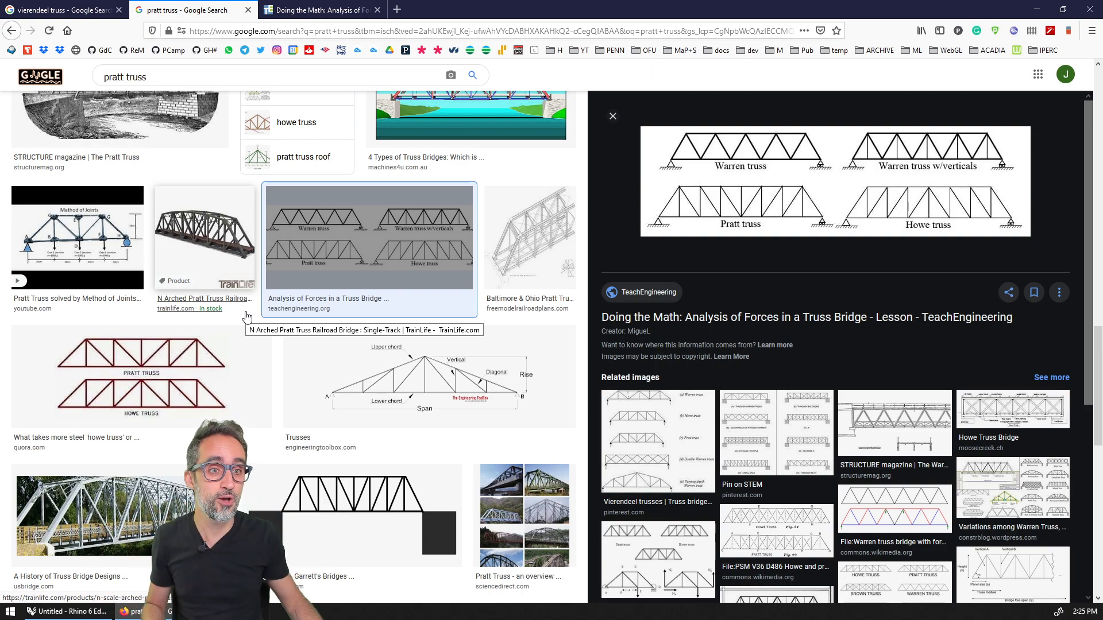
Open the TeachEngineering lesson page and examine its Warren, Pratt and Howe truss diagrams
left_click(315, 10)
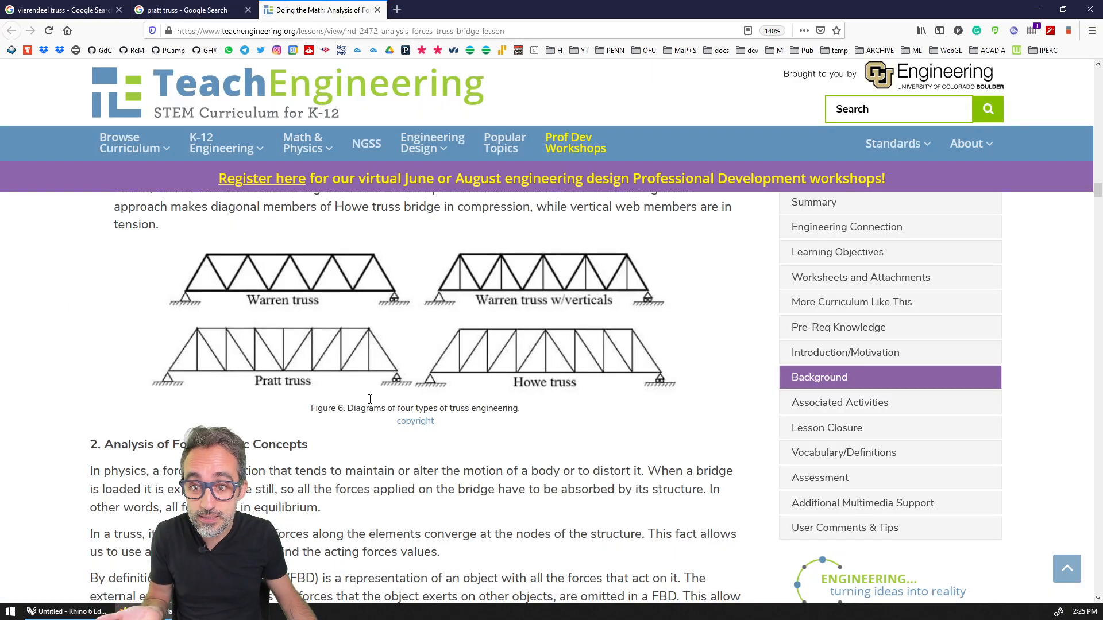
scroll(331, 362, "up", 1, "ctrl")
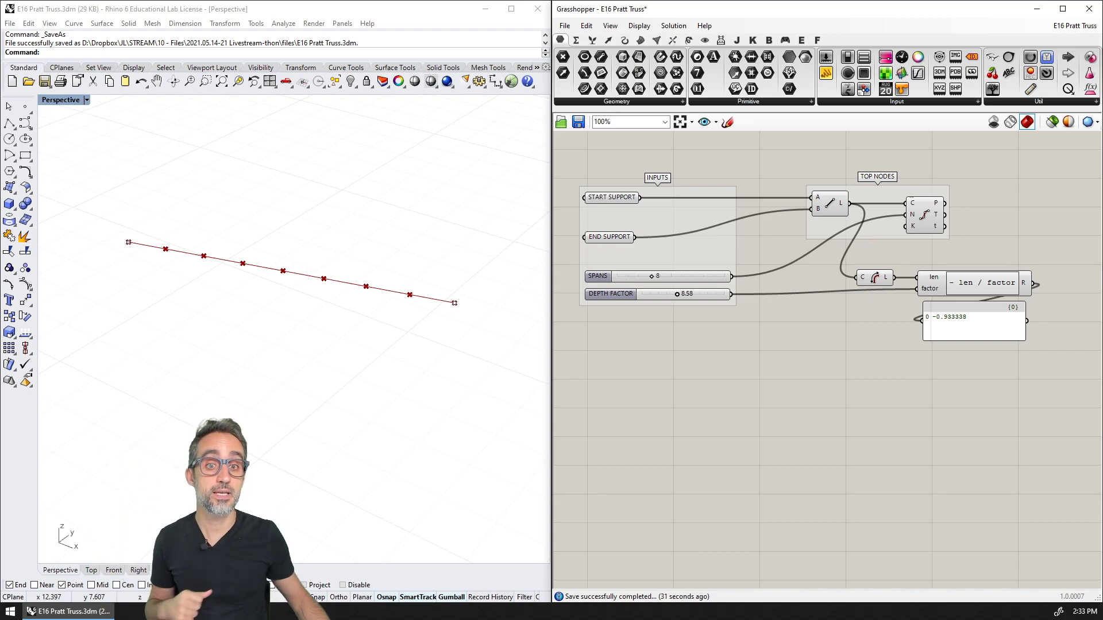
Highlight the two support points and the START SUPPORT, END SUPPORT, Line and Divide Curve components to review the definition so far
left_click_drag(114, 205, 170, 279)
left_click_drag(377, 229, 524, 372)
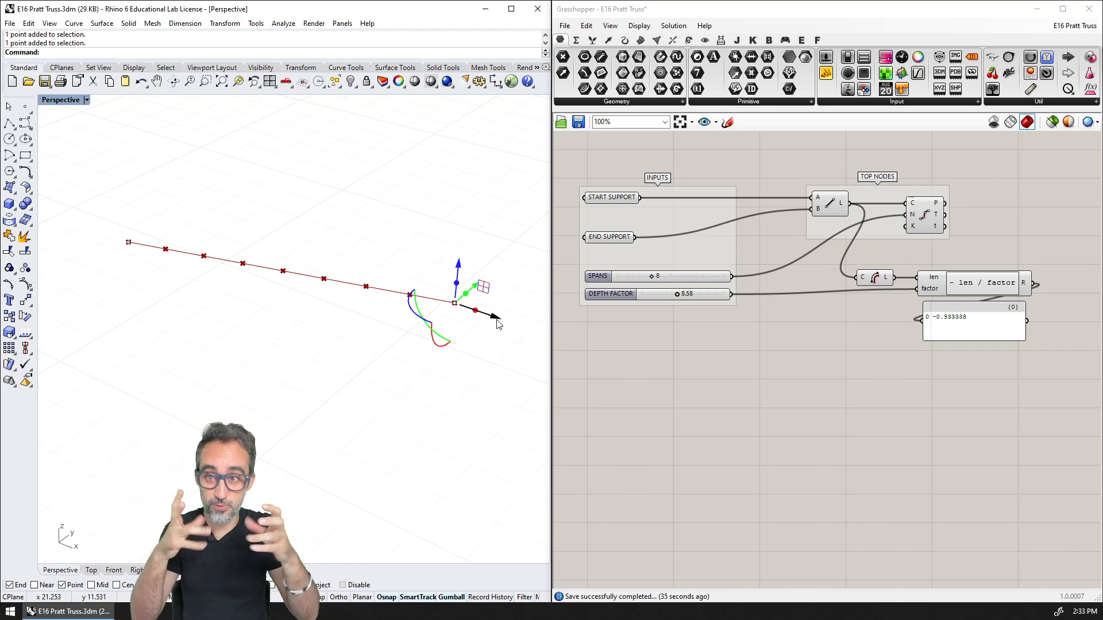
left_click(611, 198)
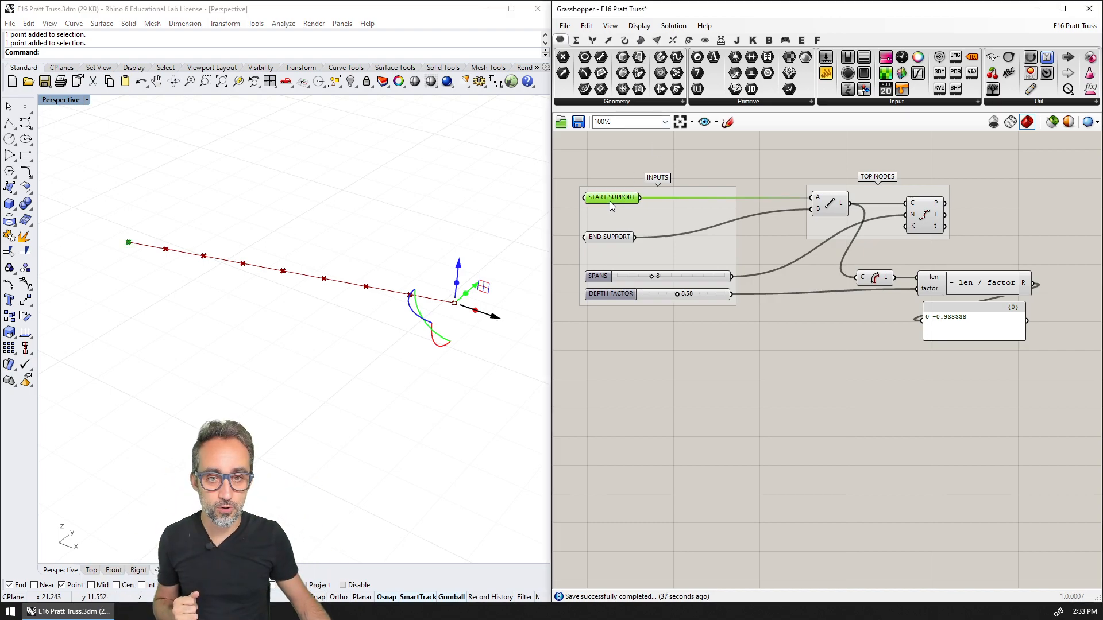
left_click(609, 238)
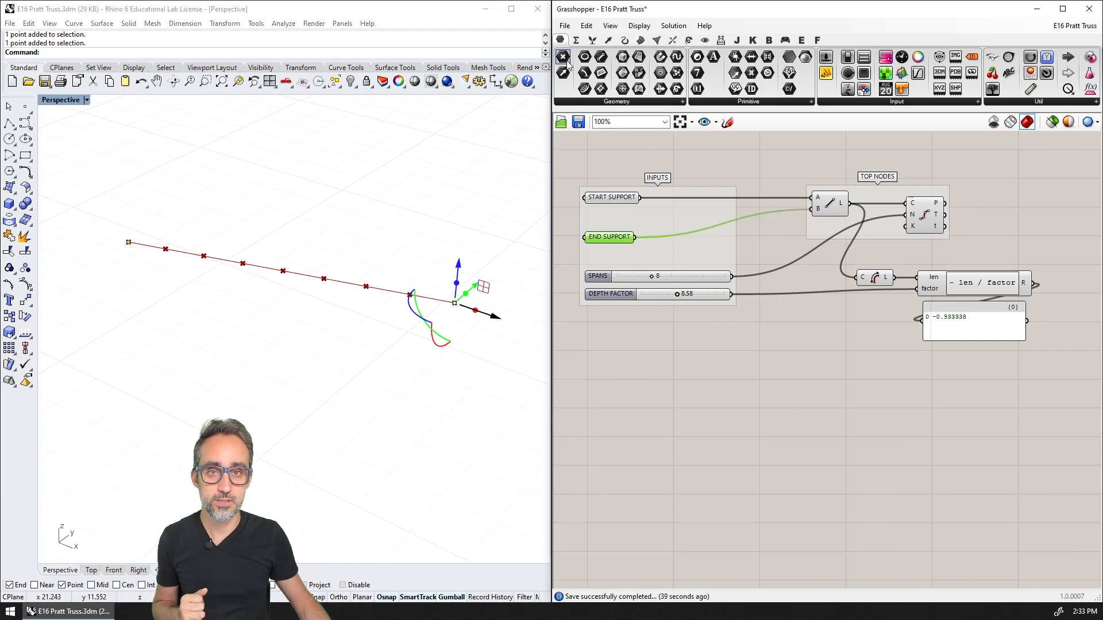
left_click(612, 197)
left_click(607, 230)
left_click(835, 211)
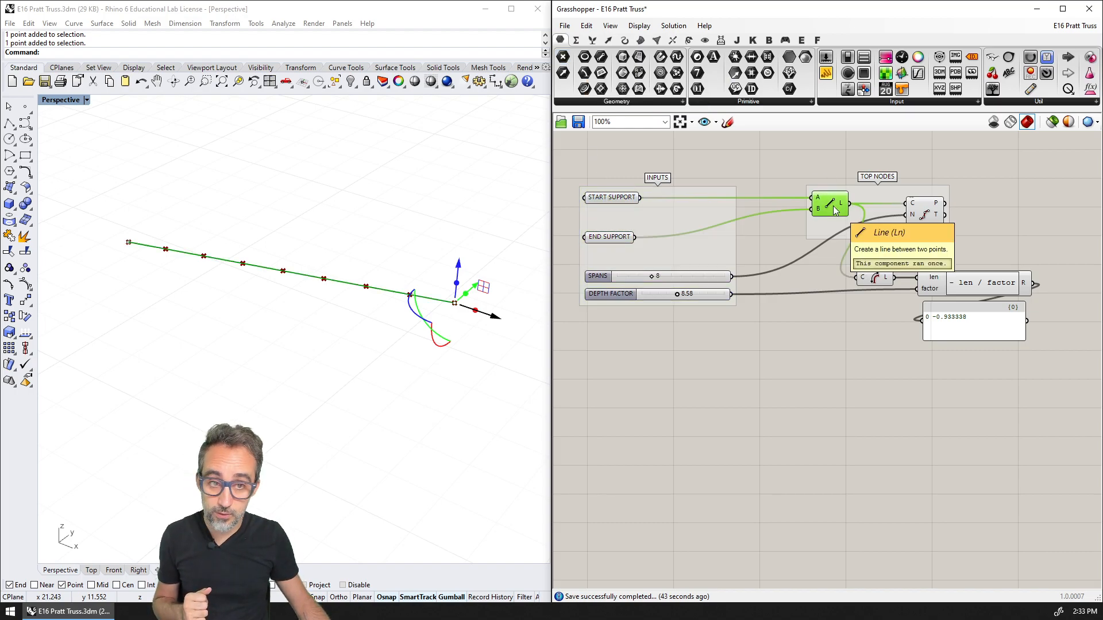
left_click(923, 221)
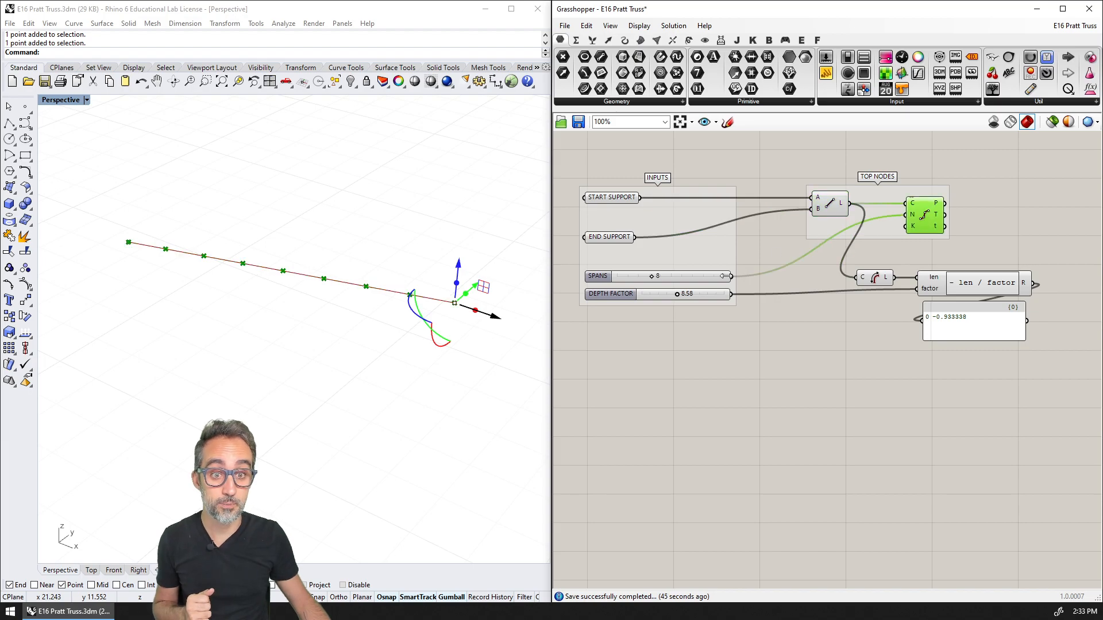
Set the SPANS slider to 6 for the division of the top line
mouse_move(651, 276)
left_mouse_down()
mouse_move(636, 280)
mouse_move(663, 280)
mouse_move(647, 279)
left_mouse_up()
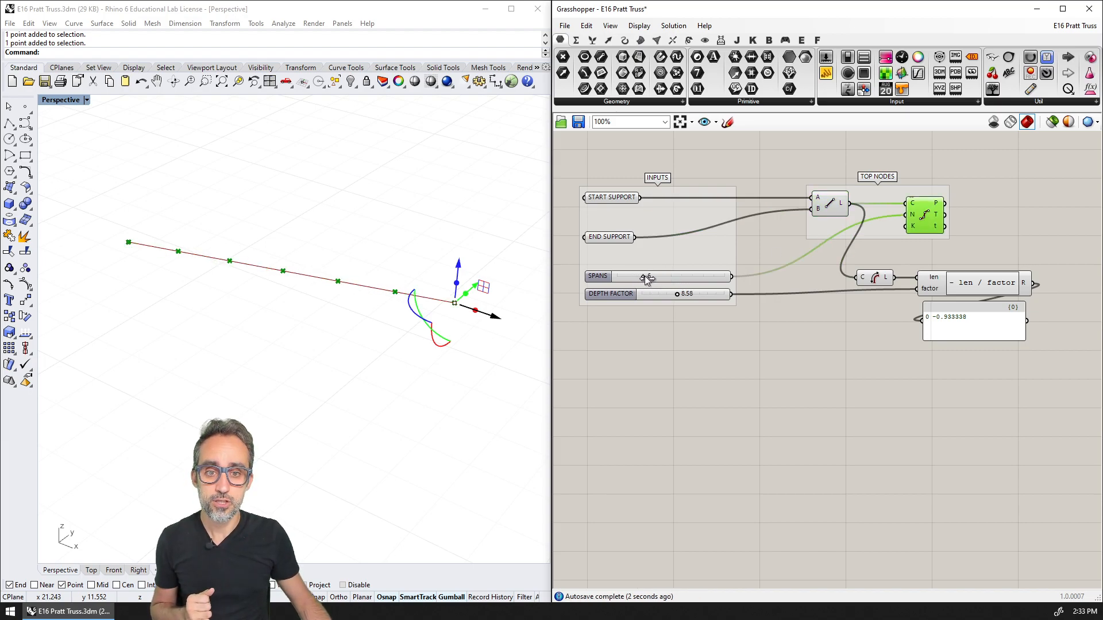
scroll(648, 279, "up", 2)
right_click_drag(658, 333, 645, 310)
scroll(670, 363, "down", 2)
scroll(665, 352, "up", 2)
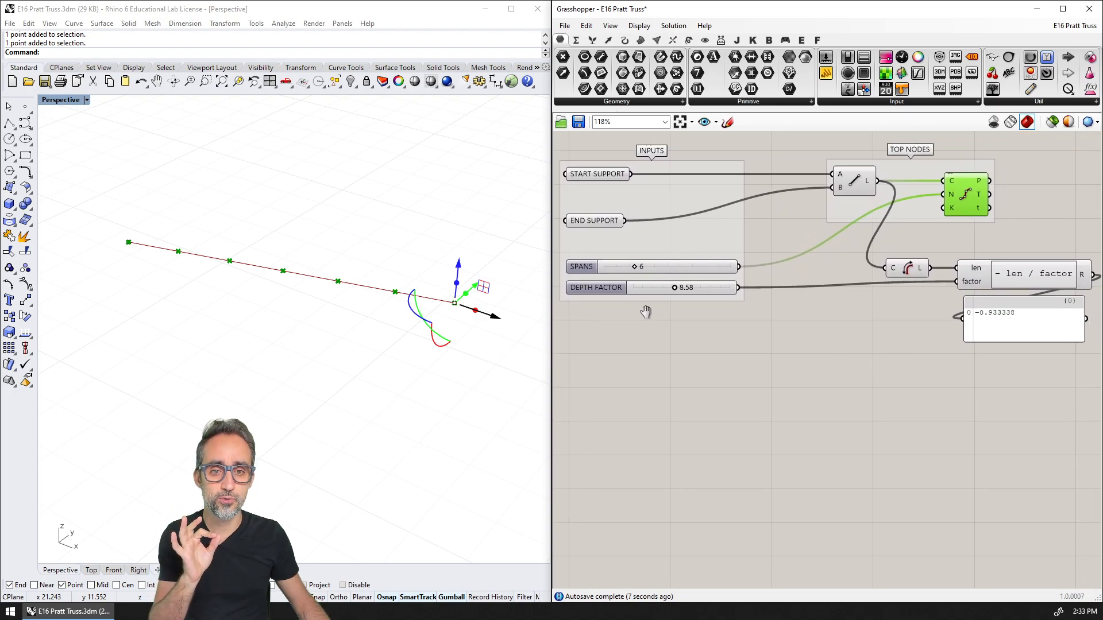
left_click(649, 265)
left_click(663, 343)
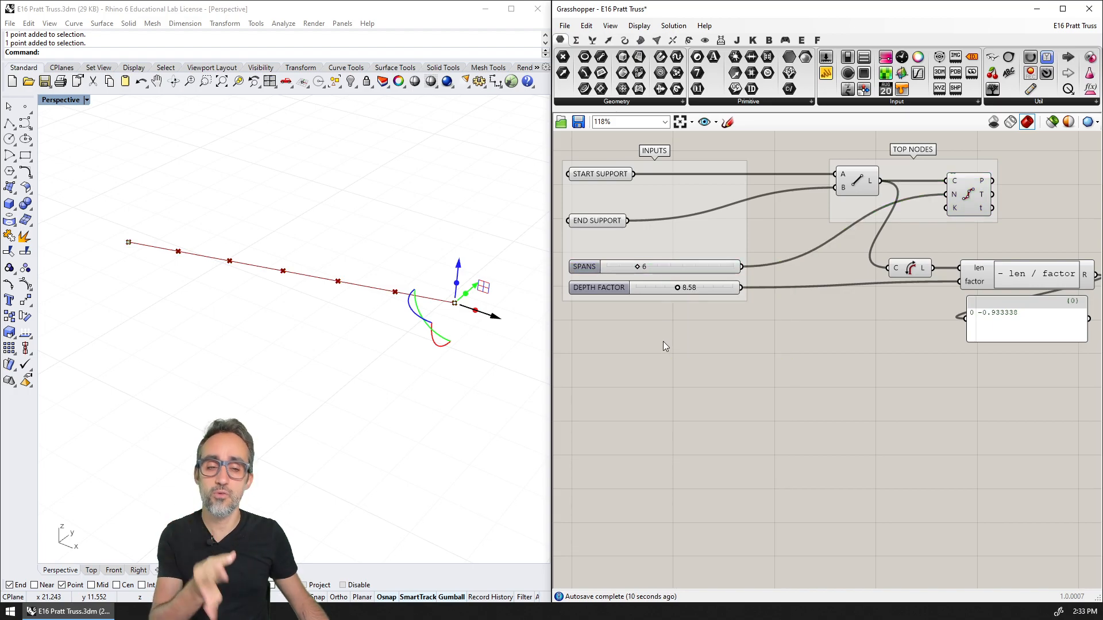
Restrict the SPANS slider to even numbers and test it, leaving its value at 6
right_click(657, 267)
left_click(693, 314)
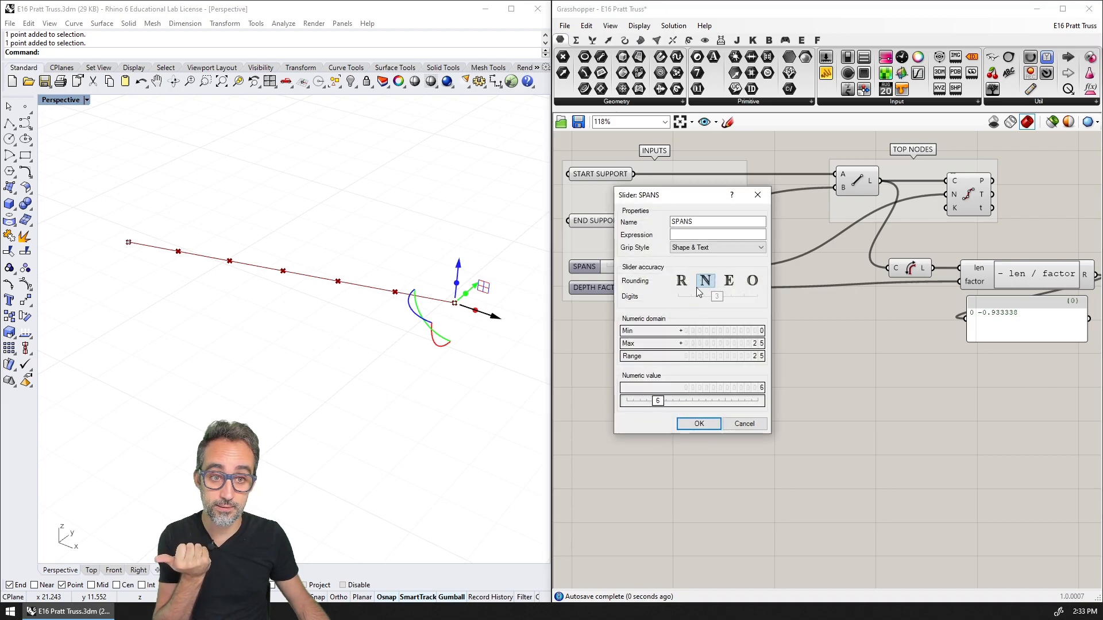
left_click(728, 280)
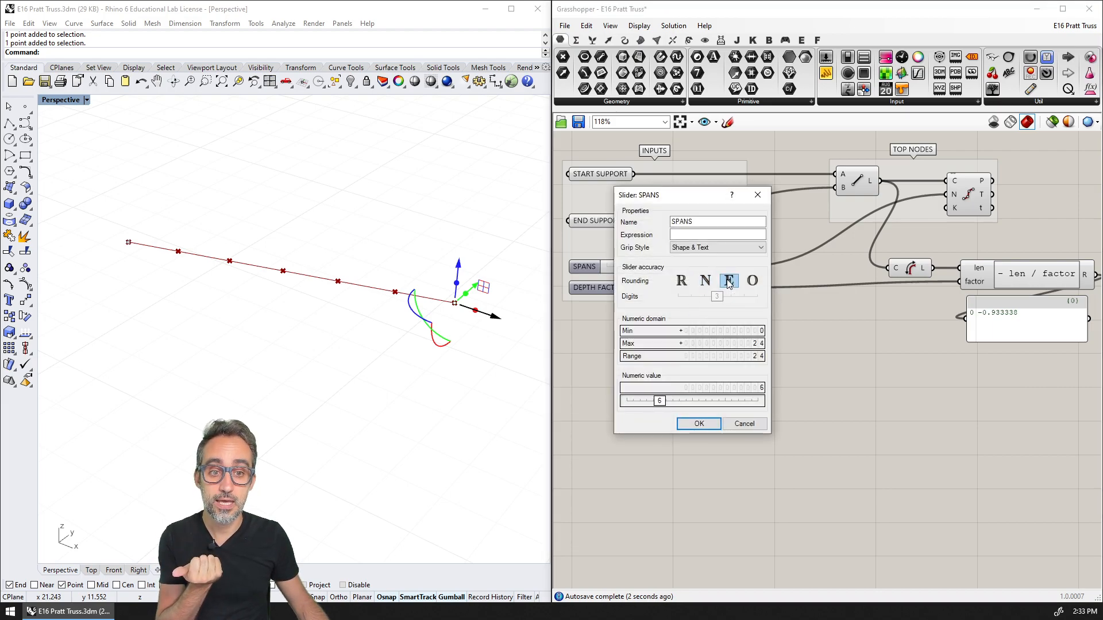
left_click(699, 424)
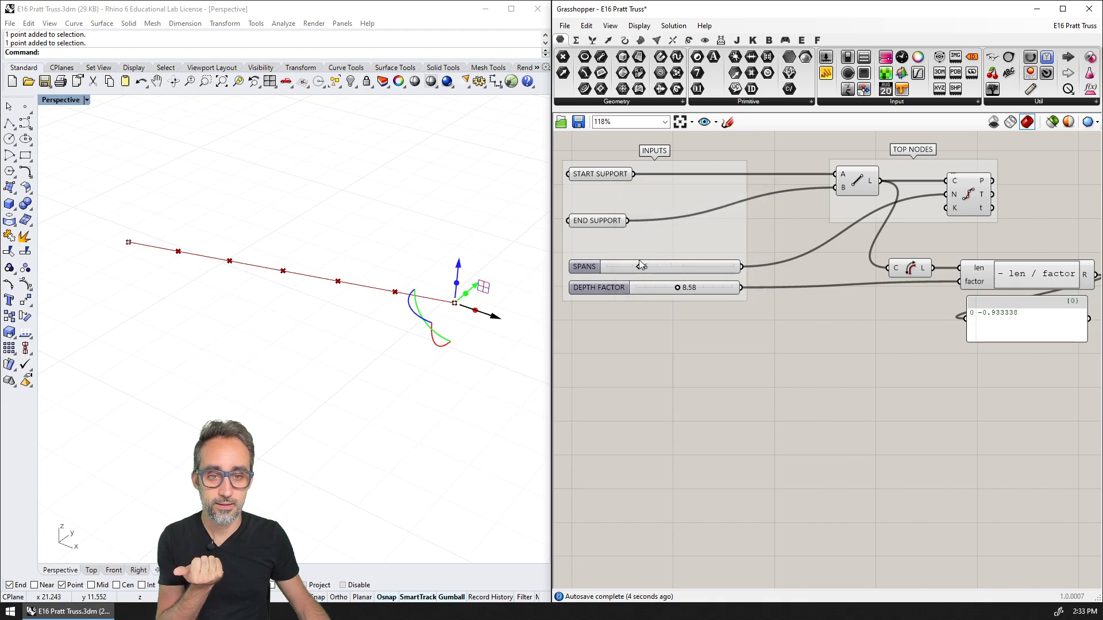
mouse_move(640, 268)
left_mouse_down()
mouse_move(671, 270)
mouse_move(626, 264)
mouse_move(644, 267)
left_mouse_up()
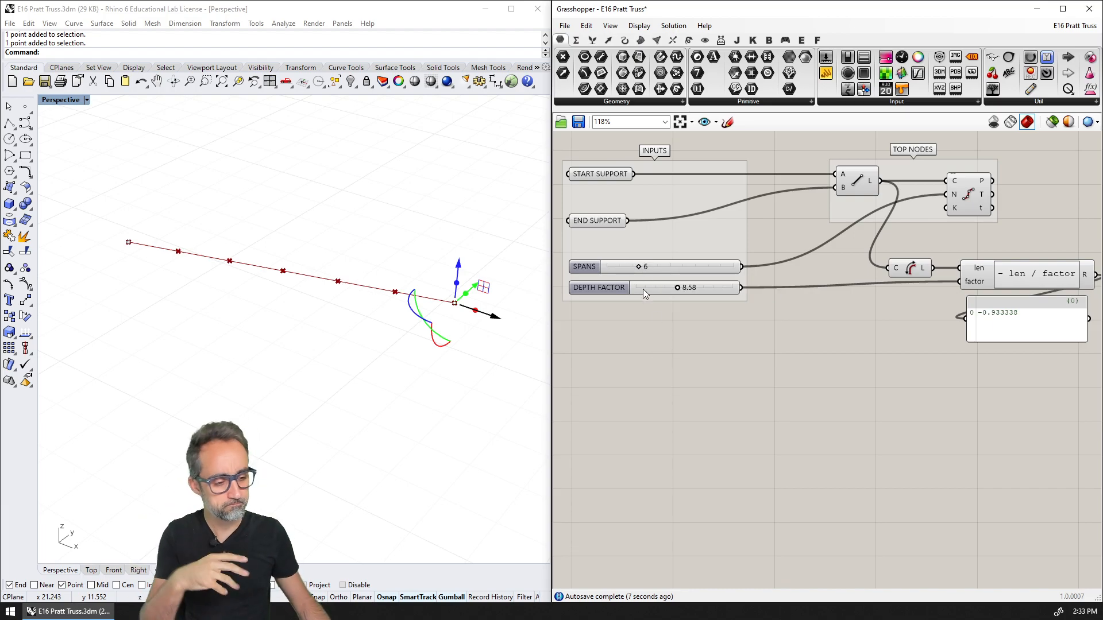
Highlight the Line and Length components that feed the depth expression
scroll(658, 311, "down", 2)
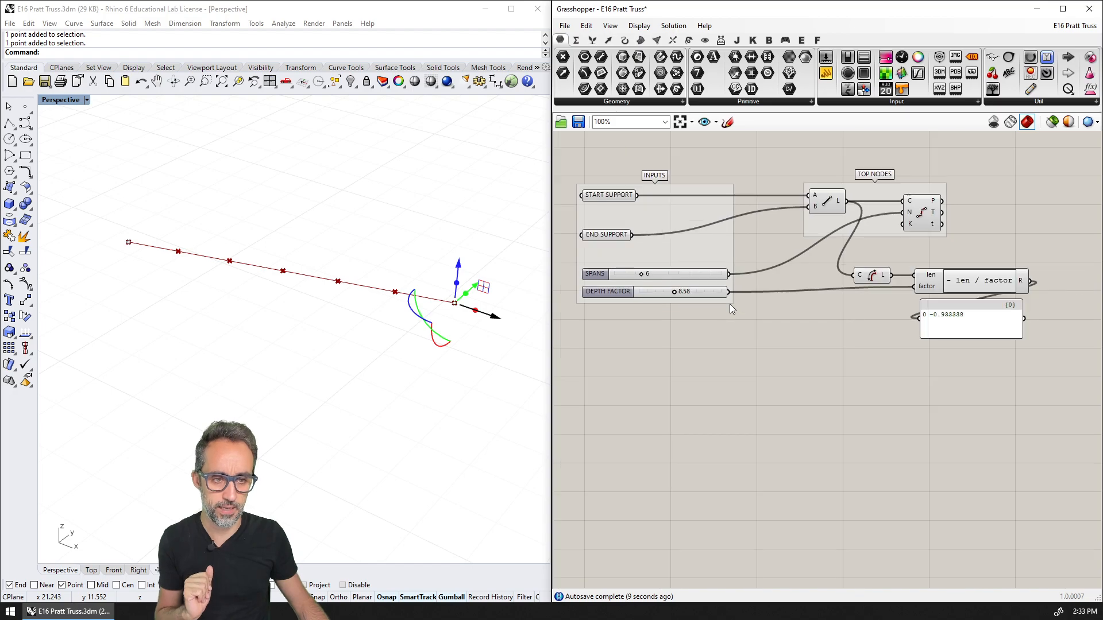
right_click_drag(729, 304, 752, 302)
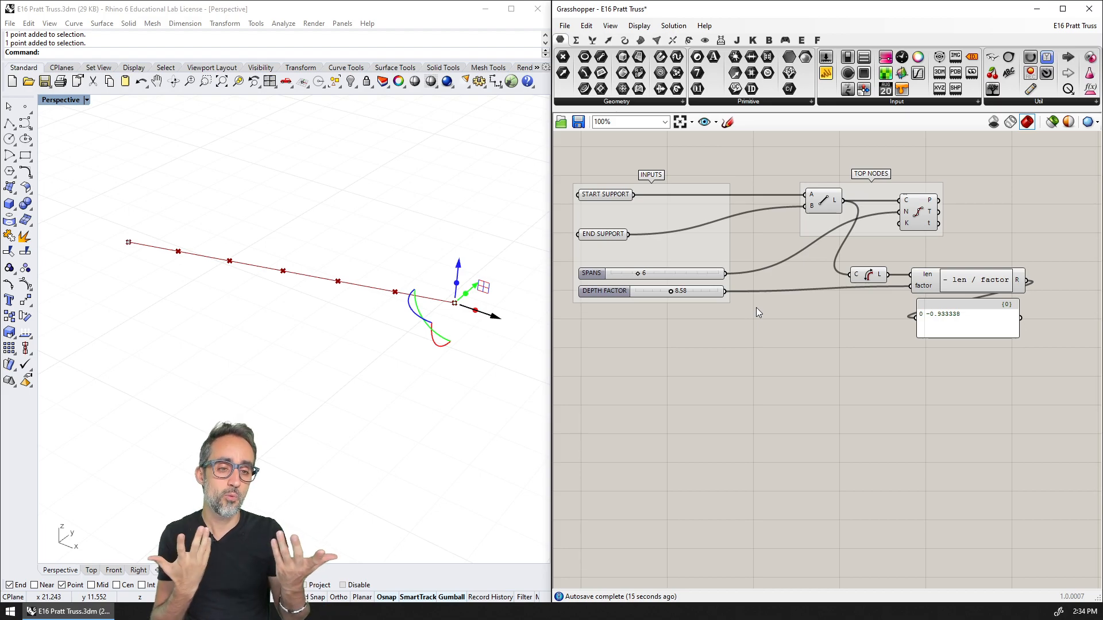
left_click(822, 199)
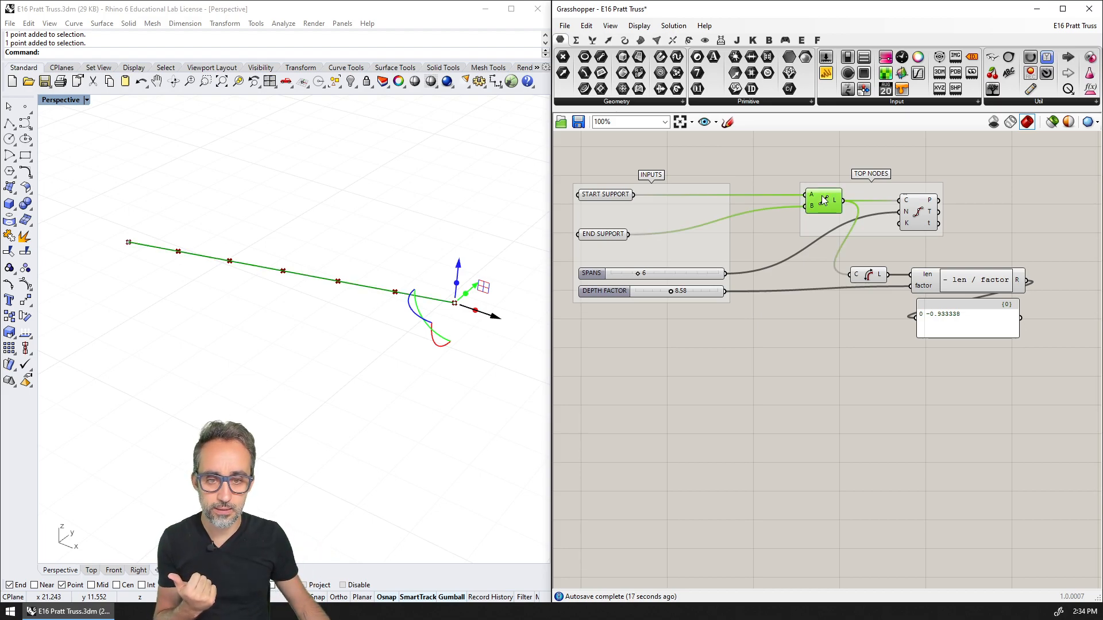
left_click(863, 273)
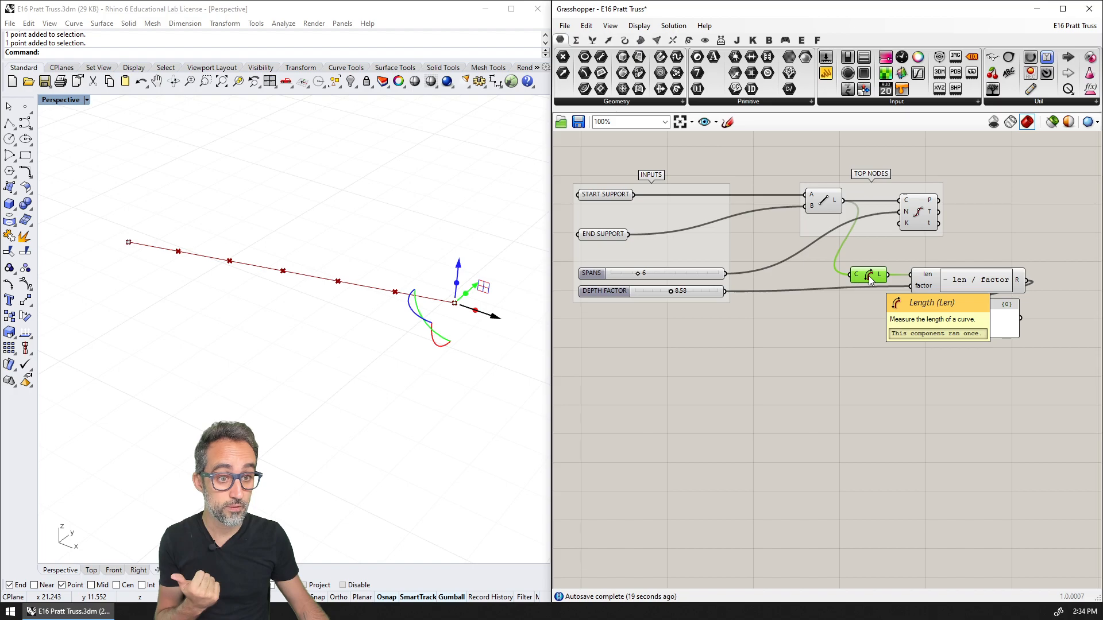
Show name labels above all components of the definition on the Grasshopper canvas
right_click_drag(800, 136, 830, 217)
left_click(992, 57)
left_click(665, 171)
right_click_drag(665, 170, 733, 263)
left_click_drag(726, 260, 569, 156)
right_click_drag(742, 293, 706, 208)
scroll(705, 208, "up", 2)
right_click_drag(734, 258, 710, 184)
scroll(717, 208, "down", 1)
scroll(706, 182, "down", 1)
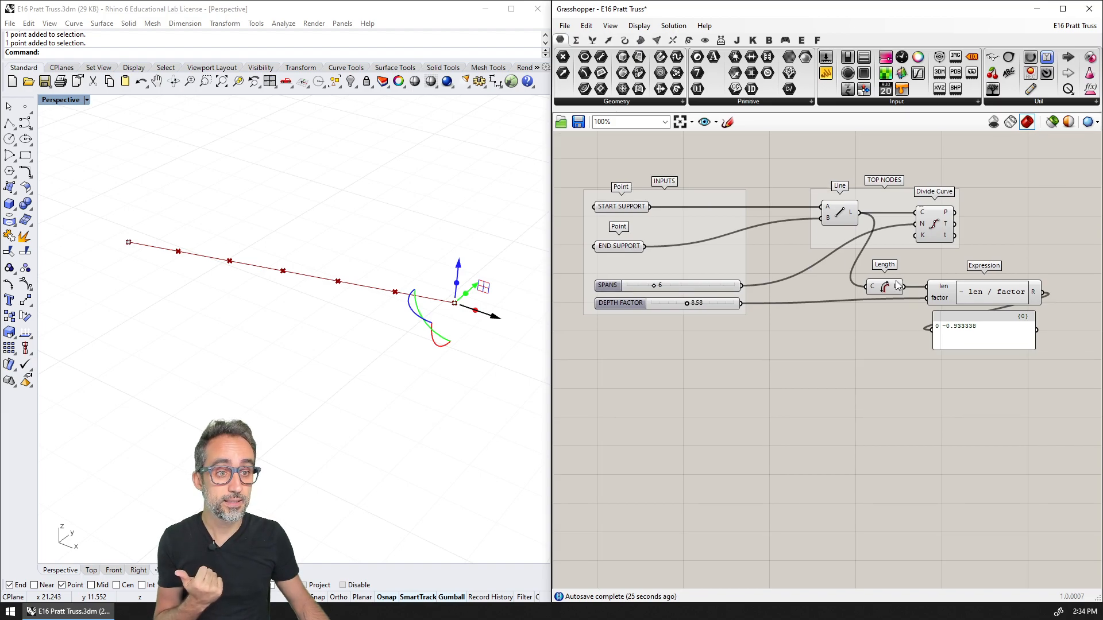
Check the depth Expression and its panel, and switch to the hand-drawn truss sketch
left_click(979, 293)
left_click(975, 394)
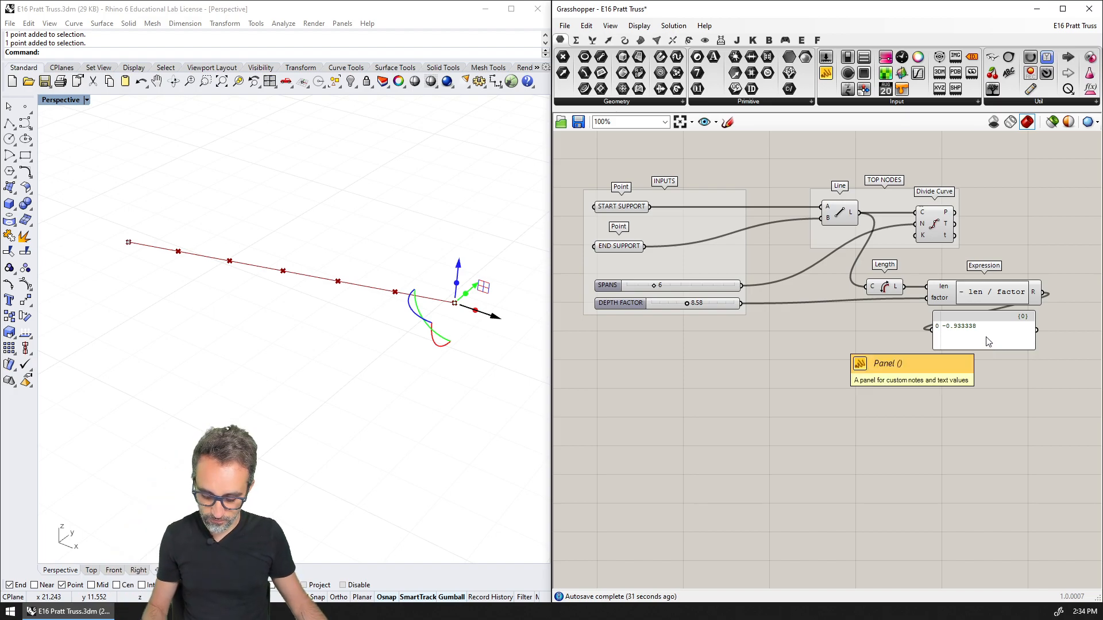
type("4View")
left_click(942, 402)
key("alt+4")
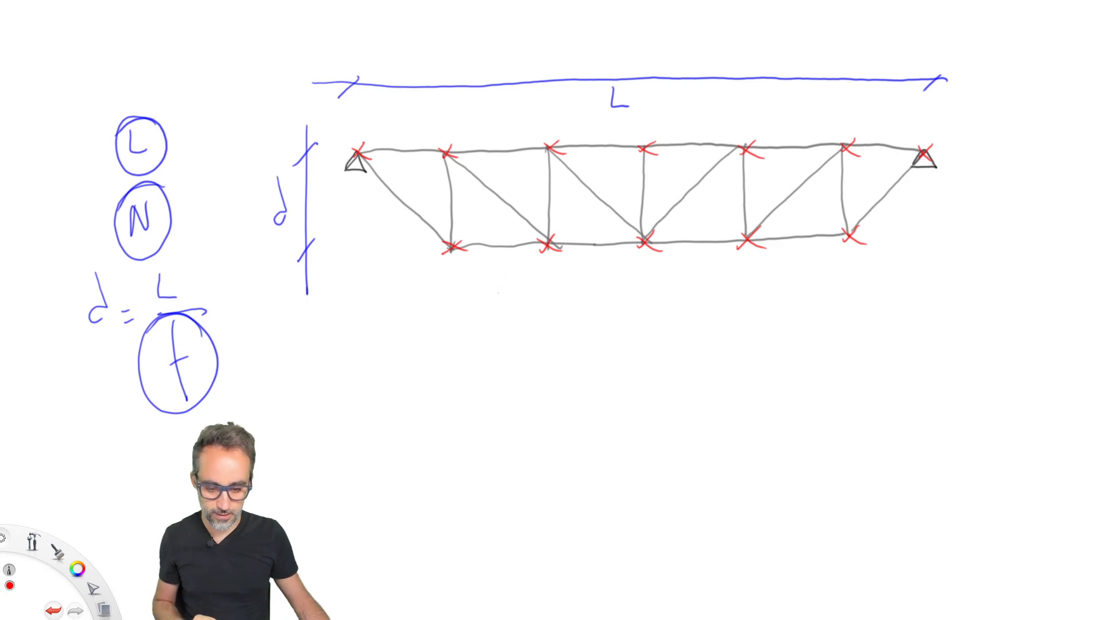
Underline the depth d, the L over f formula and the factor f in red on the sketch, and undo the strokes
left_click_drag(321, 210, 267, 247)
left_click_drag(218, 293, 118, 311)
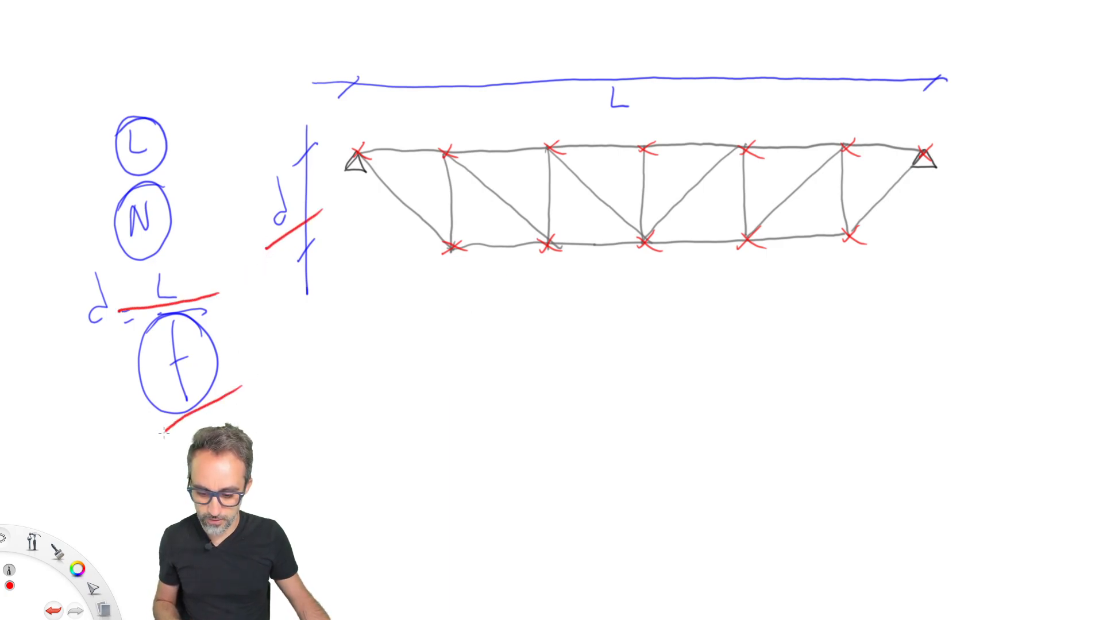
key("ctrl+z")
key("ctrl+z")
key("ctrl+z")
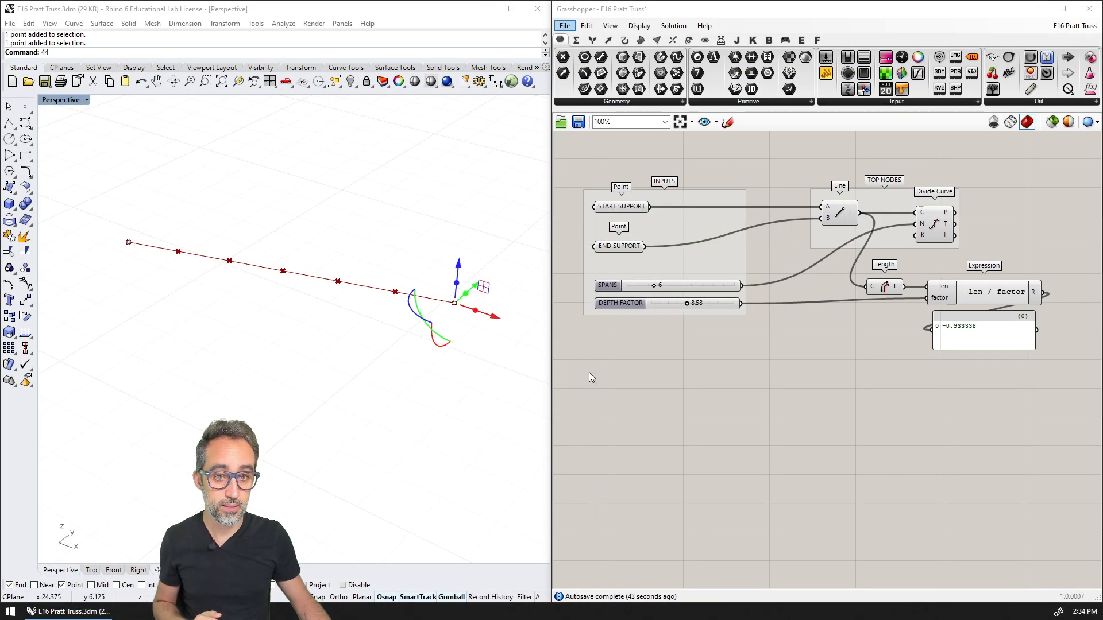
Back in Grasshopper, set the DEPTH FACTOR slider to 10
double_click(703, 303)
type("10")
key("Return")
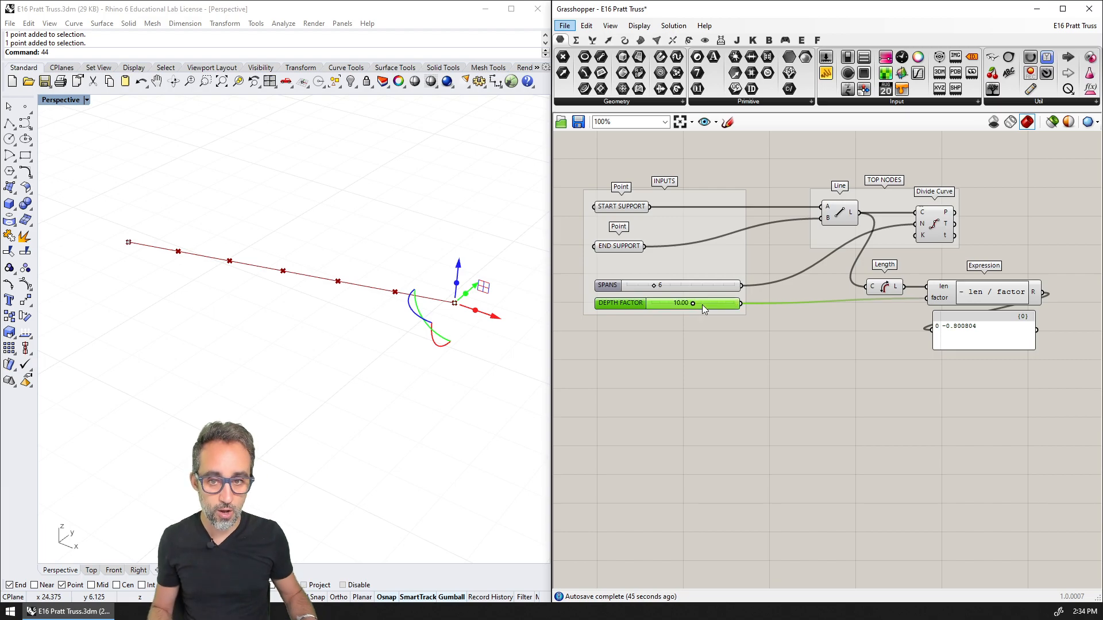
right_click_drag(772, 378, 747, 346)
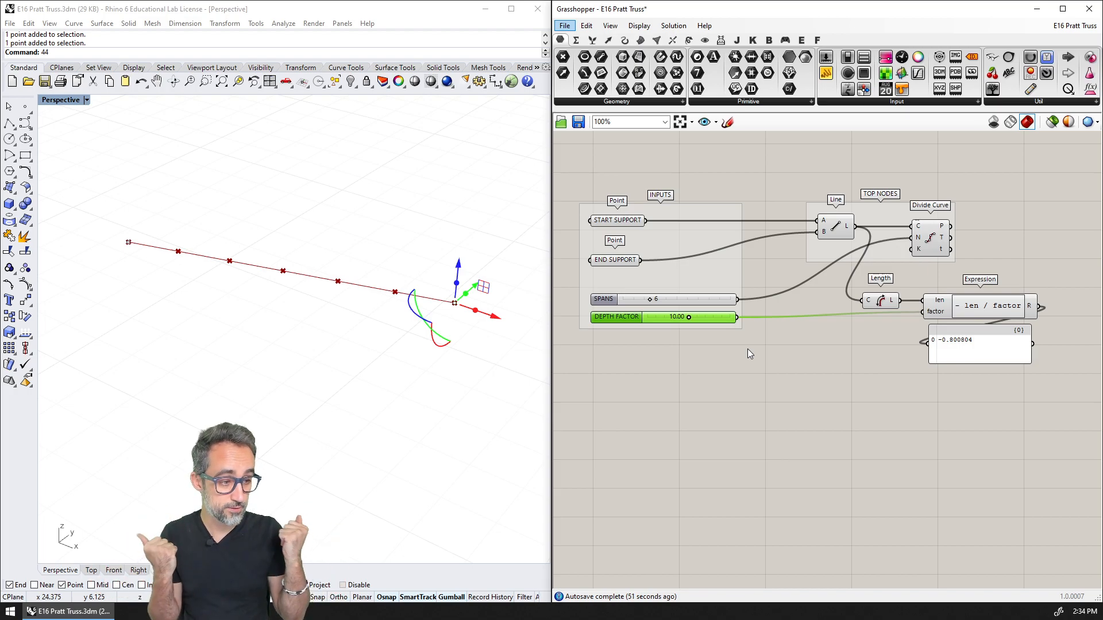
left_click(997, 343)
right_click_drag(1004, 394, 783, 409)
left_click(784, 407)
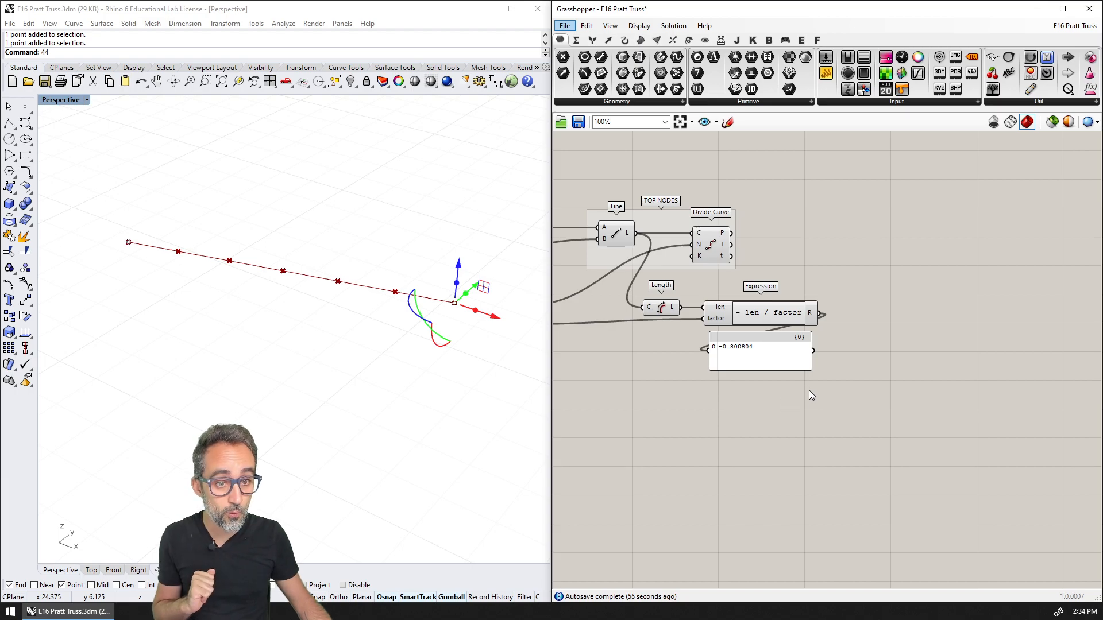
Add a Unit Z component and a Move component to the canvas beside the depth Expression
scroll(880, 301, "up", 1)
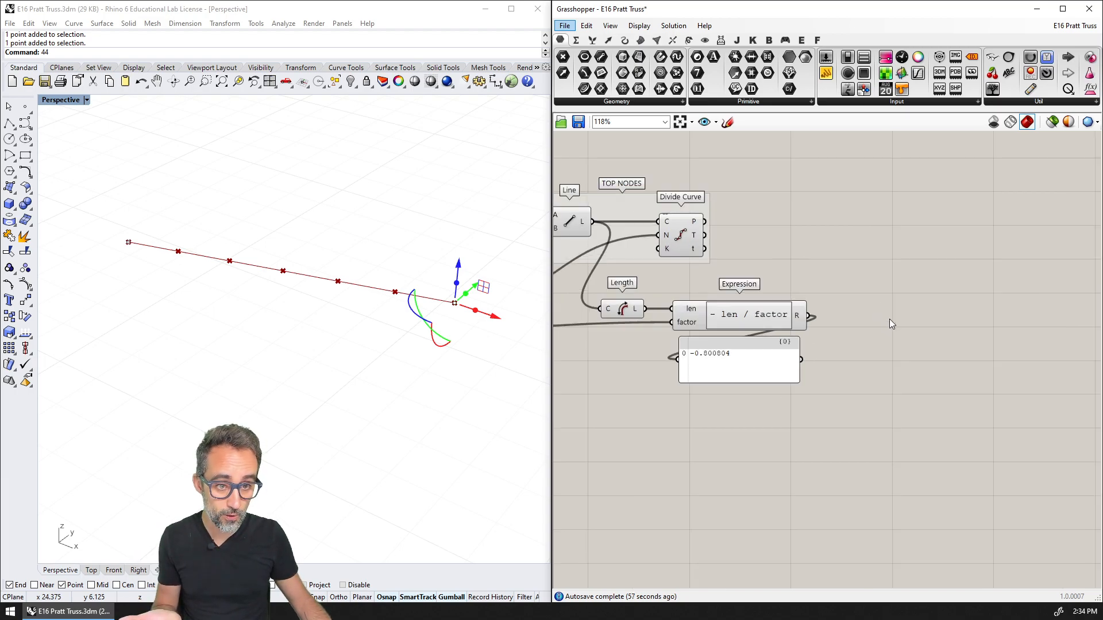
double_click(889, 316)
type("unit z")
left_click(868, 299)
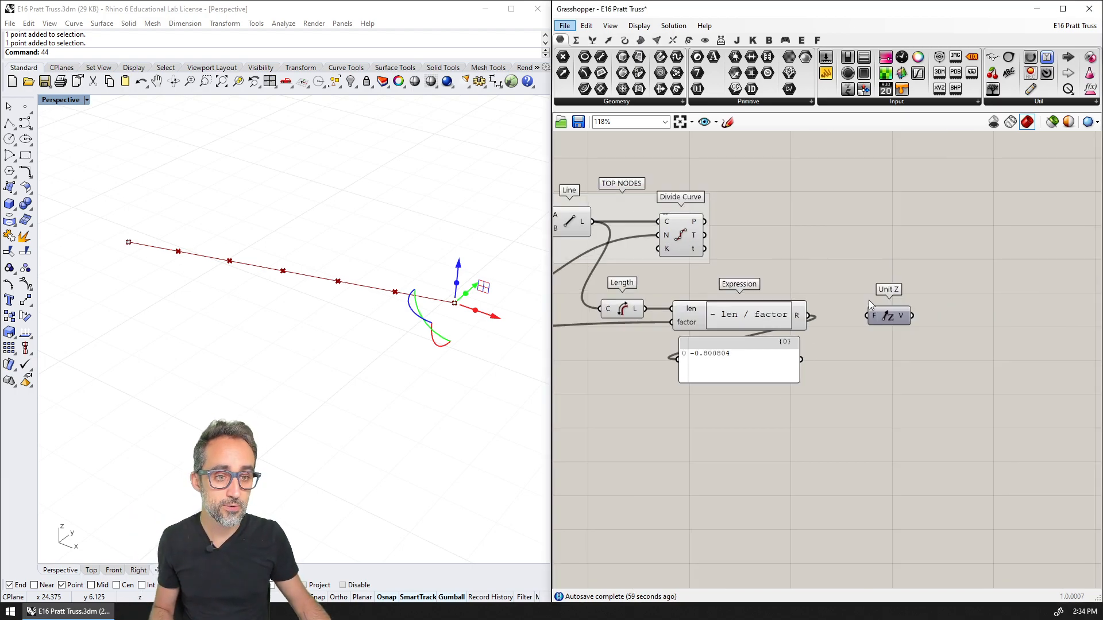
double_click(903, 275)
type("move")
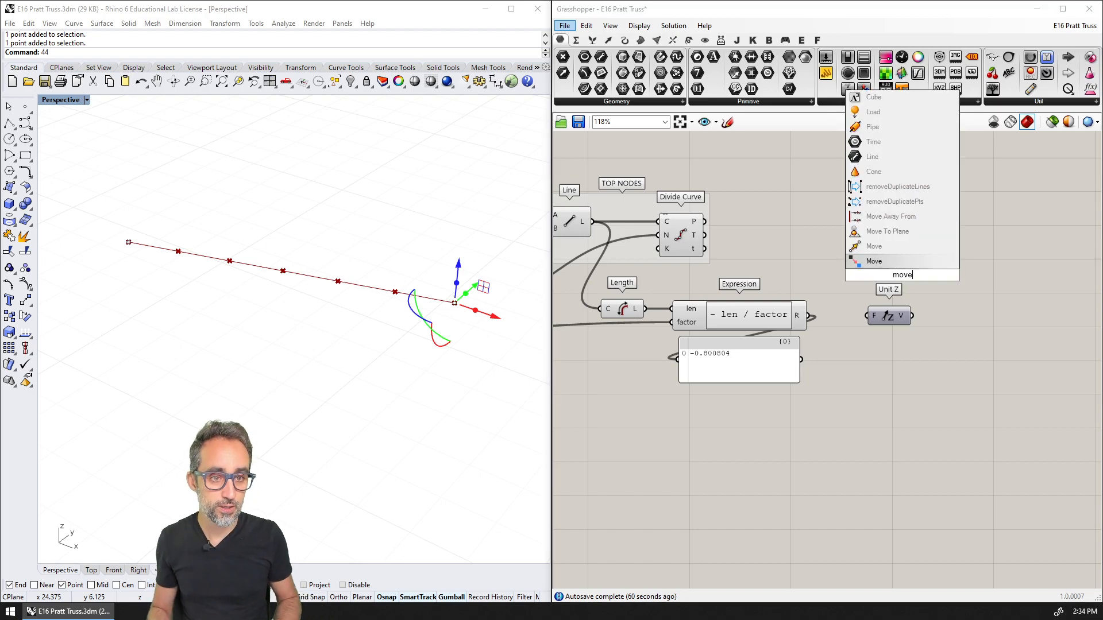
key("Return")
Feed the Divide Curve points into Move's geometry, and the Expression result through Unit Z into Move's motion vector
left_click_drag(704, 221, 956, 287)
left_click_drag(890, 316, 881, 315)
left_click_drag(808, 316, 933, 294)
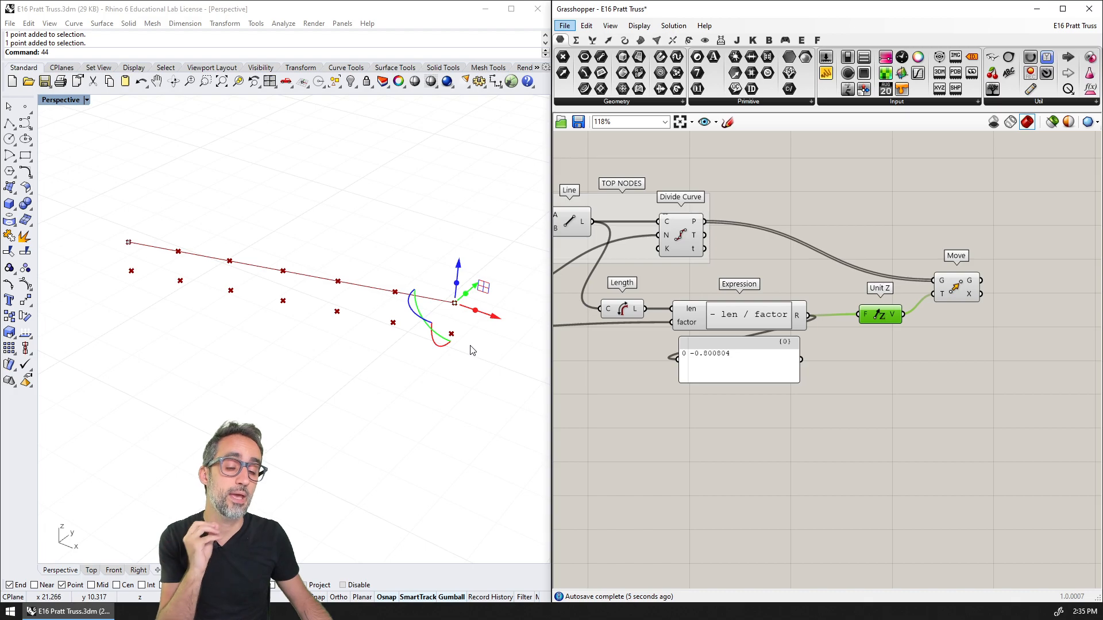
Arrange the Unit Z and Move components in a row beyond the depth Expression, with Move at the end
left_click_drag(960, 291, 992, 234)
left_click_drag(884, 321, 945, 322)
right_click_drag(952, 292, 933, 279)
left_click_drag(966, 221, 1002, 306)
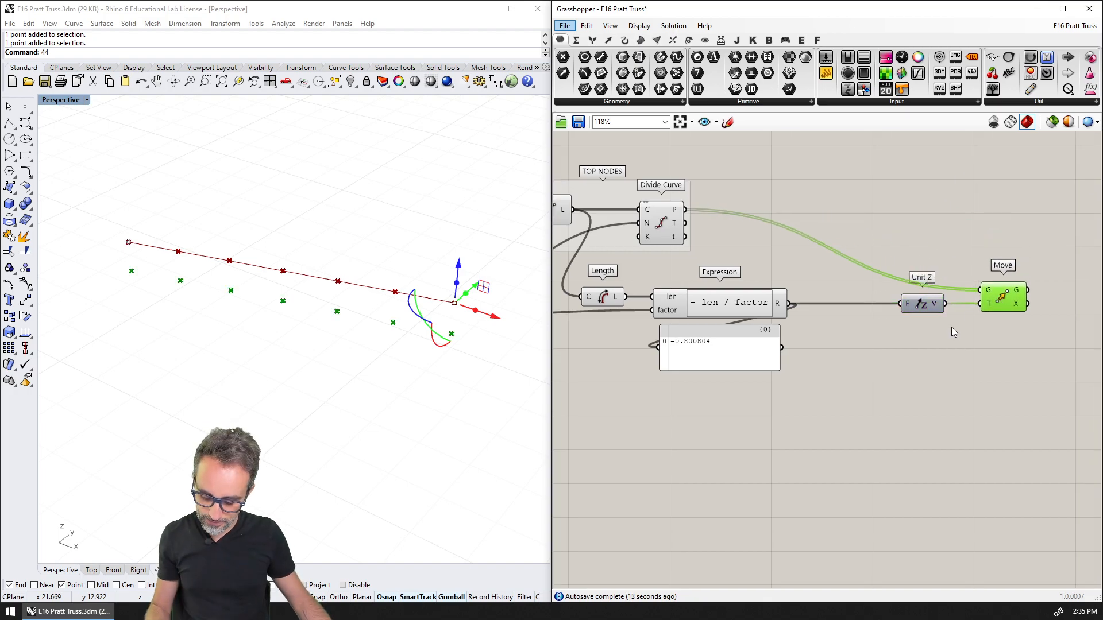
Switch to the hand-drawn truss sketch, circle the inner top nodes and the bottom nodes in red, and undo the strokes
type("443")
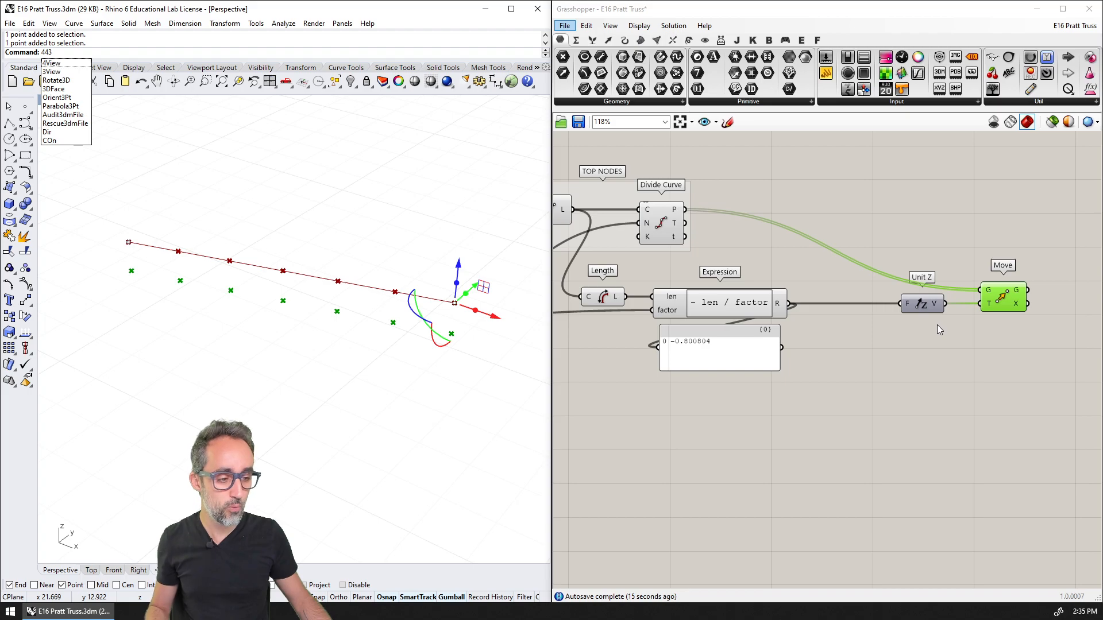
key("Return")
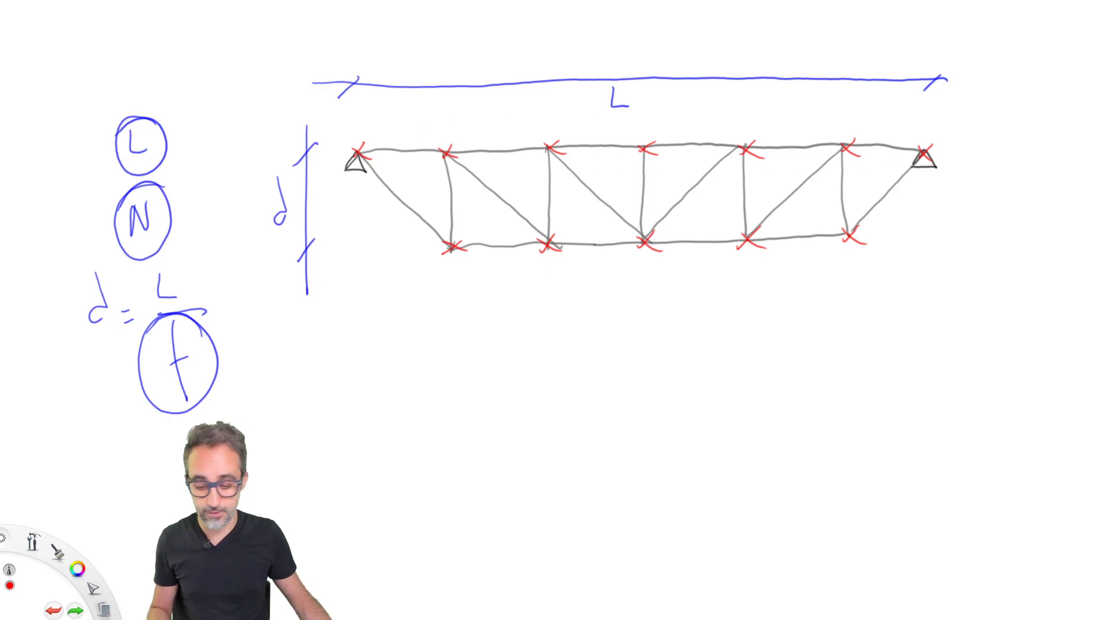
mouse_move(333, 170)
left_mouse_down()
mouse_move(566, 197)
mouse_move(926, 149)
mouse_move(883, 138)
left_mouse_up()
key("ctrl+z")
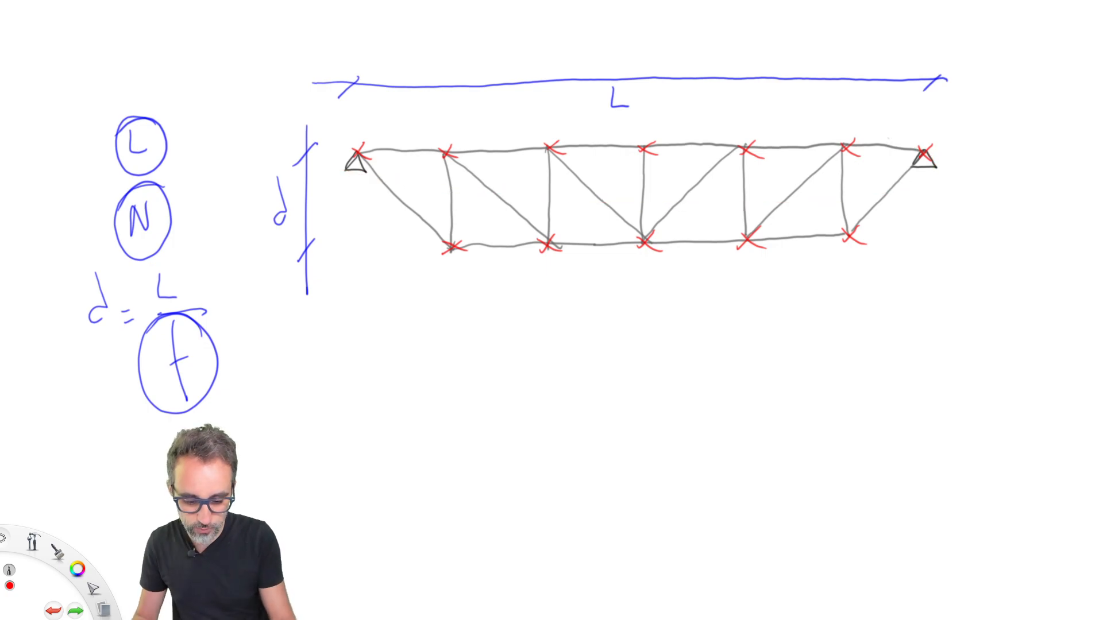
mouse_move(418, 164)
left_mouse_down()
mouse_move(550, 187)
mouse_move(820, 187)
mouse_move(824, 119)
mouse_move(506, 125)
mouse_move(442, 180)
left_mouse_up()
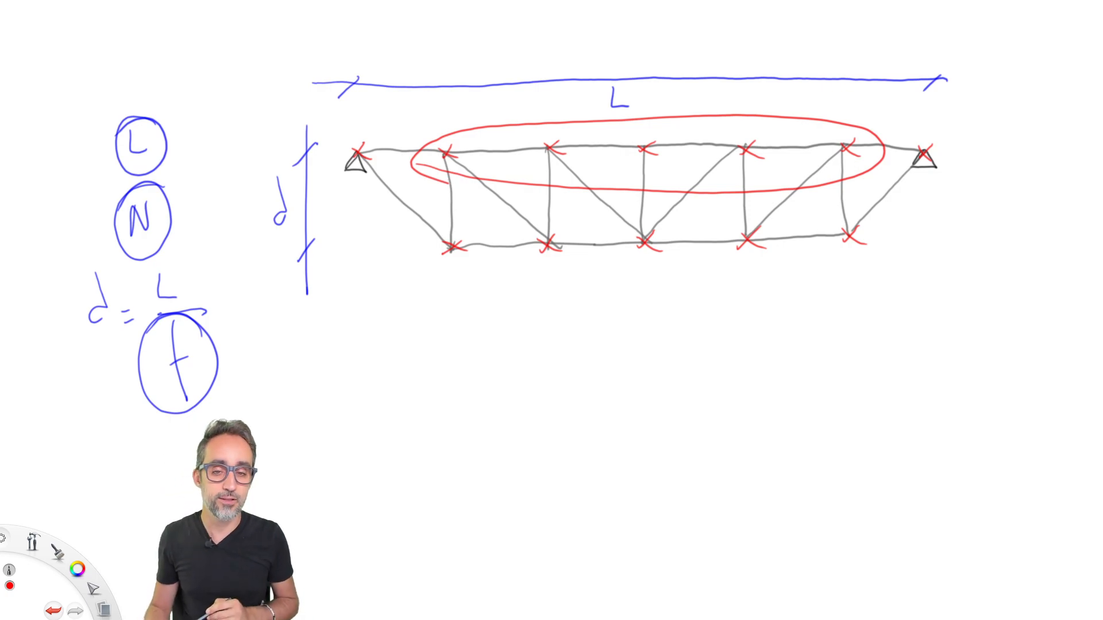
mouse_move(426, 250)
left_mouse_down()
mouse_move(482, 267)
mouse_move(903, 232)
mouse_move(472, 198)
mouse_move(477, 268)
left_mouse_up()
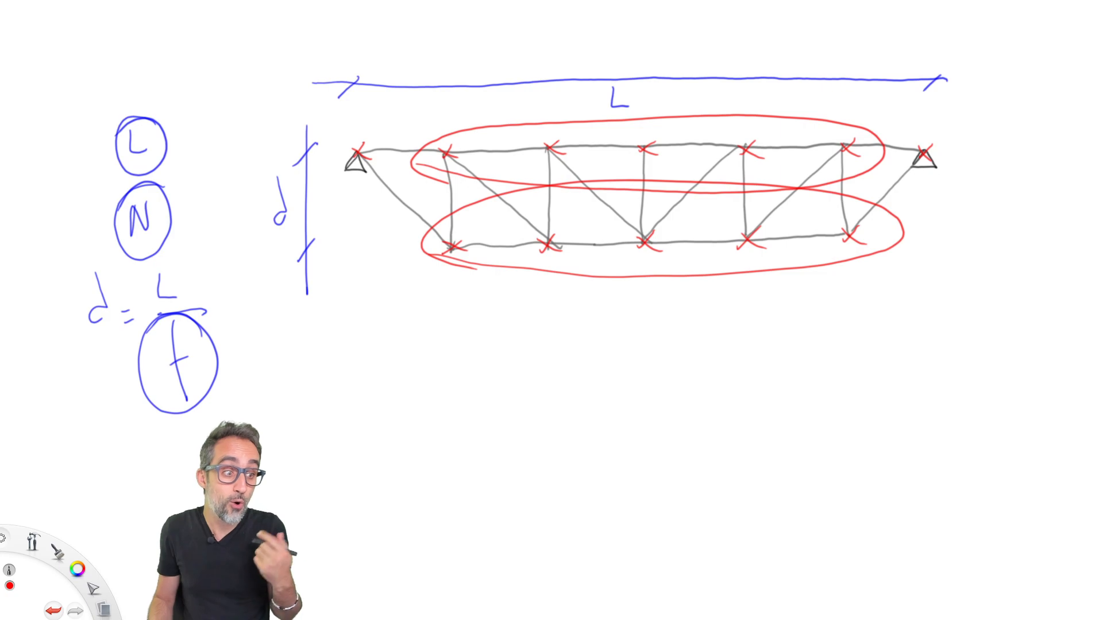
key("ctrl+z")
key("ctrl+z")
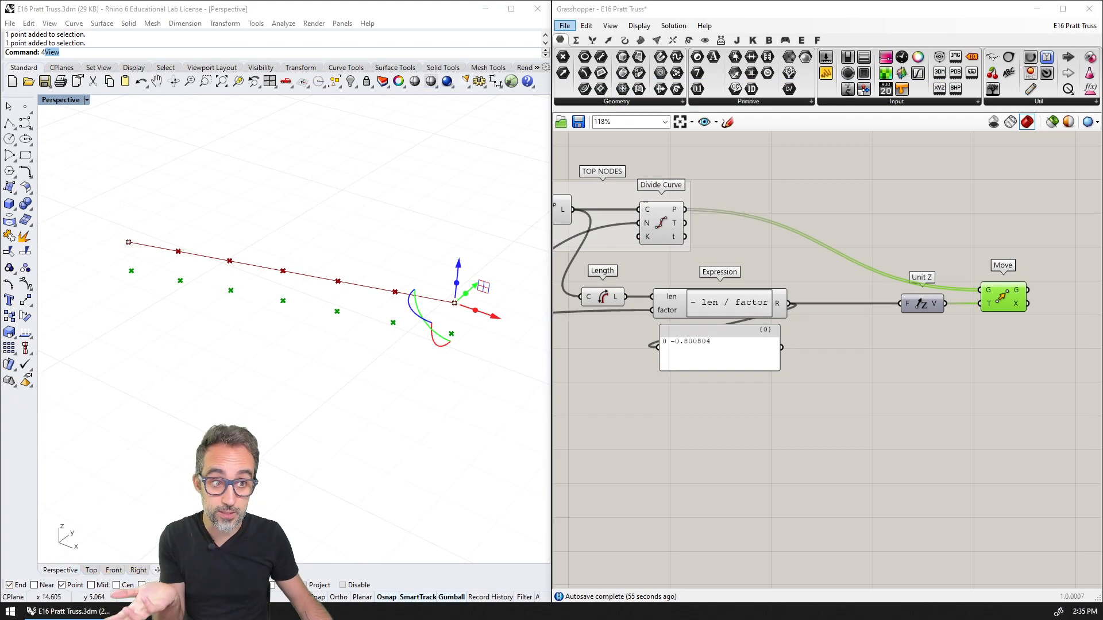
Back in Grasshopper, place a Sub List component on the canvas above the Expression and Unit Z components
left_click(593, 41)
left_click(617, 102)
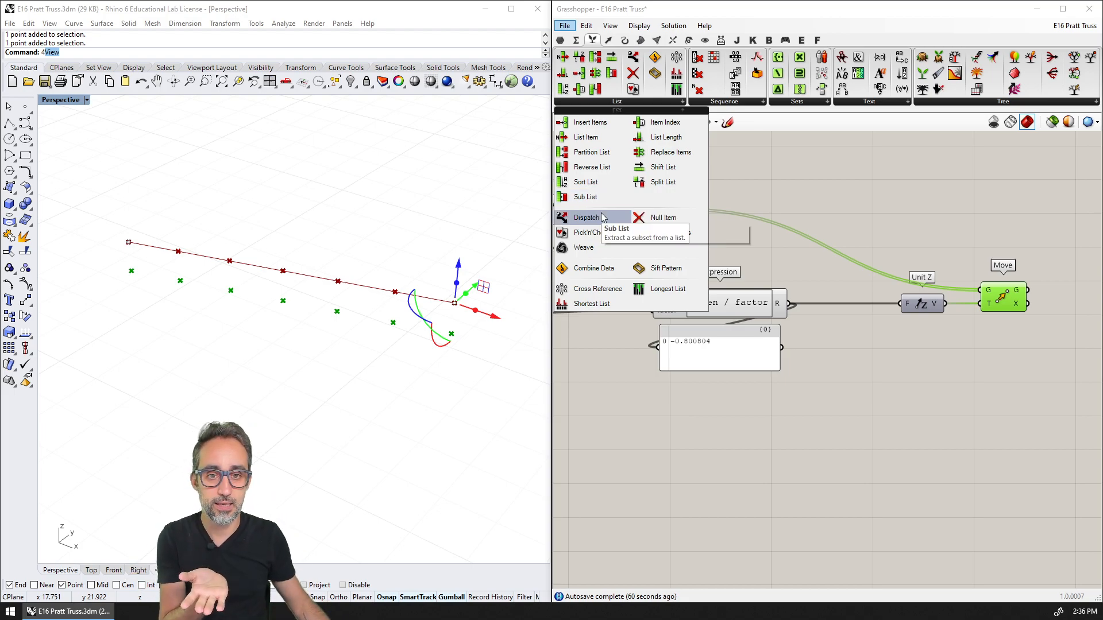
left_click_drag(592, 198, 833, 204)
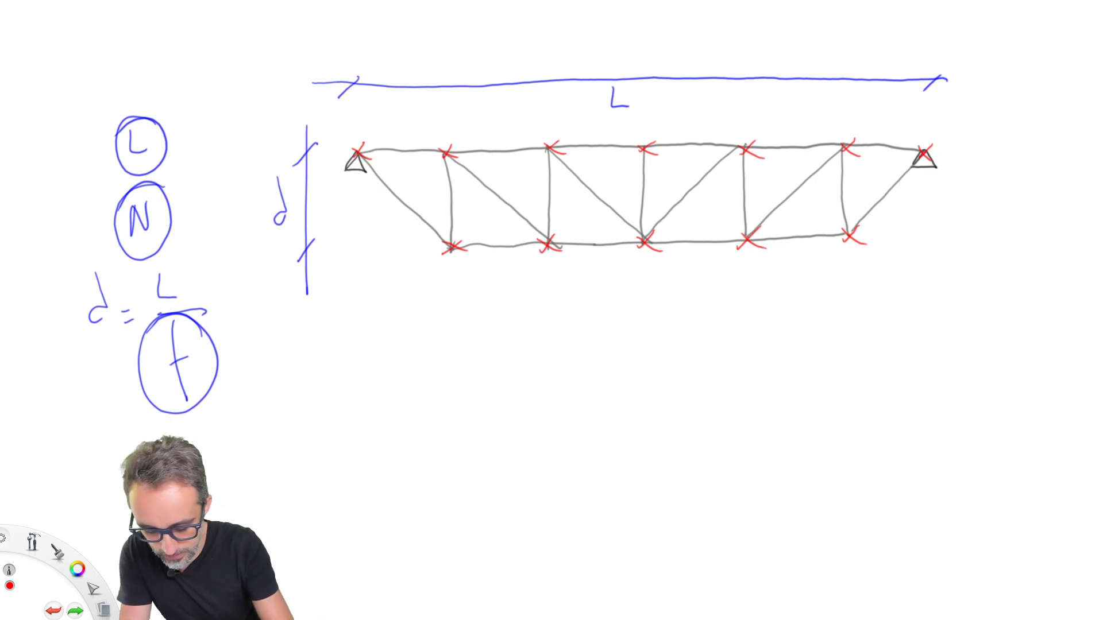
On the truss sketch, number the top nodes 0 to 6 in red from the first support to the last
left_click_drag(367, 117, 366, 118)
left_click_drag(448, 131, 454, 131)
left_click_drag(549, 113, 559, 129)
left_click_drag(646, 108, 646, 131)
left_click_drag(741, 109, 752, 132)
mouse_move(839, 113)
left_mouse_down()
mouse_move(834, 129)
mouse_move(856, 110)
left_mouse_up()
left_click_drag(933, 110, 919, 129)
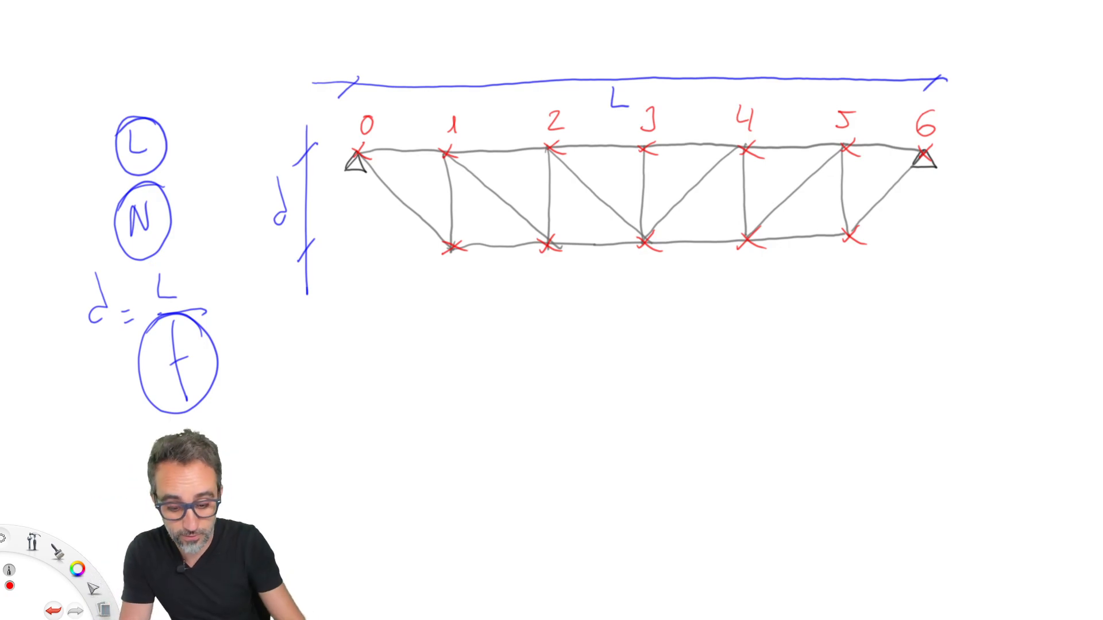
Write a circled N = 6 in red below the truss and circle top nodes 1 to 5
mouse_move(323, 371)
left_mouse_down()
mouse_move(326, 343)
mouse_move(366, 357)
left_mouse_up()
left_click_drag(354, 368, 379, 358)
left_click_drag(348, 326, 396, 316)
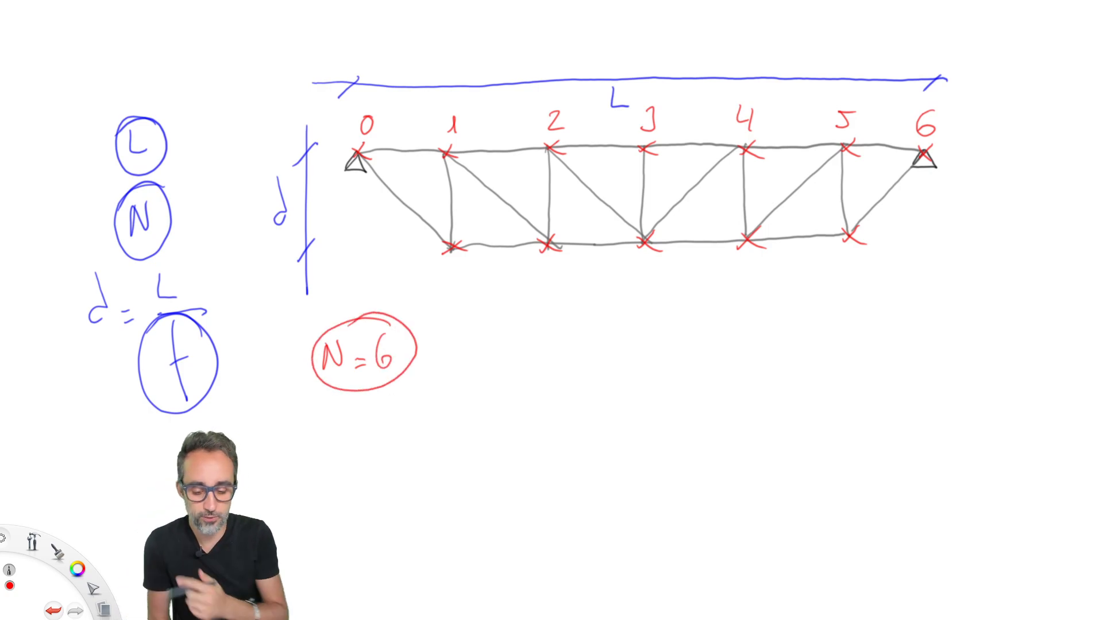
mouse_move(436, 167)
left_mouse_down()
mouse_move(723, 179)
mouse_move(861, 163)
mouse_move(764, 92)
mouse_move(540, 101)
mouse_move(437, 171)
left_mouse_up()
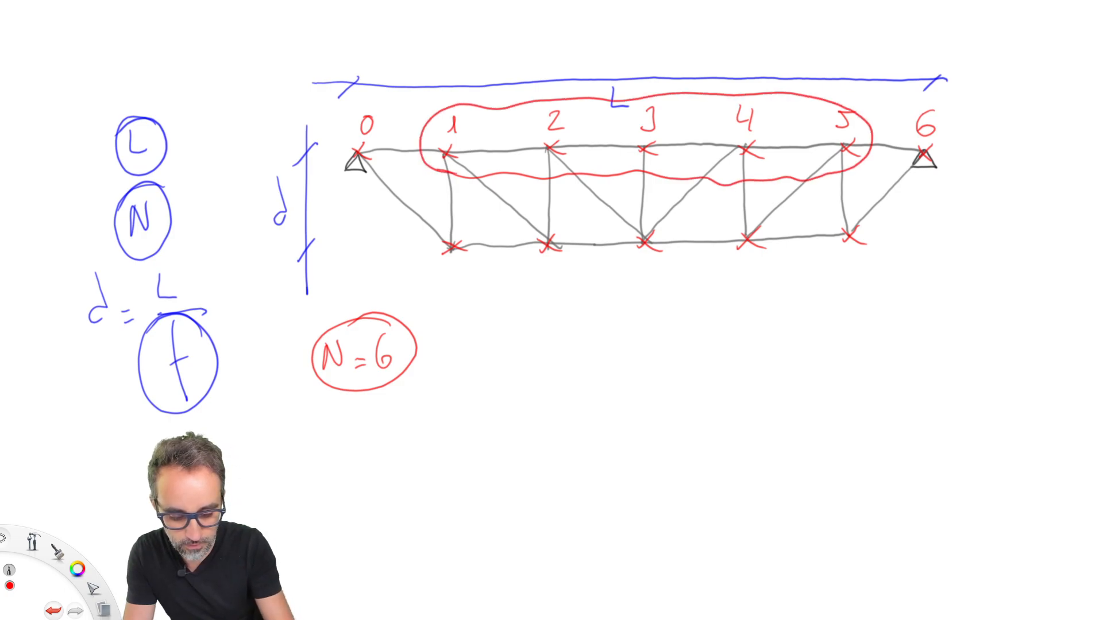
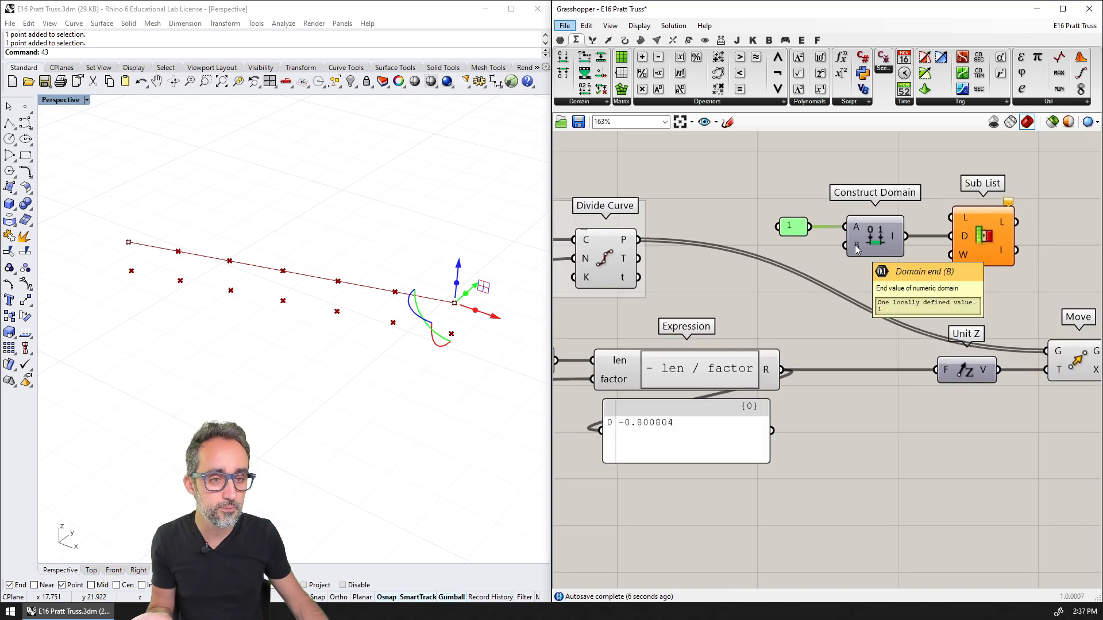
Place a new Expression component between Divide Curve and Construct Domain
scroll(855, 248, "down", 3)
right_click_drag(702, 269, 1057, 271)
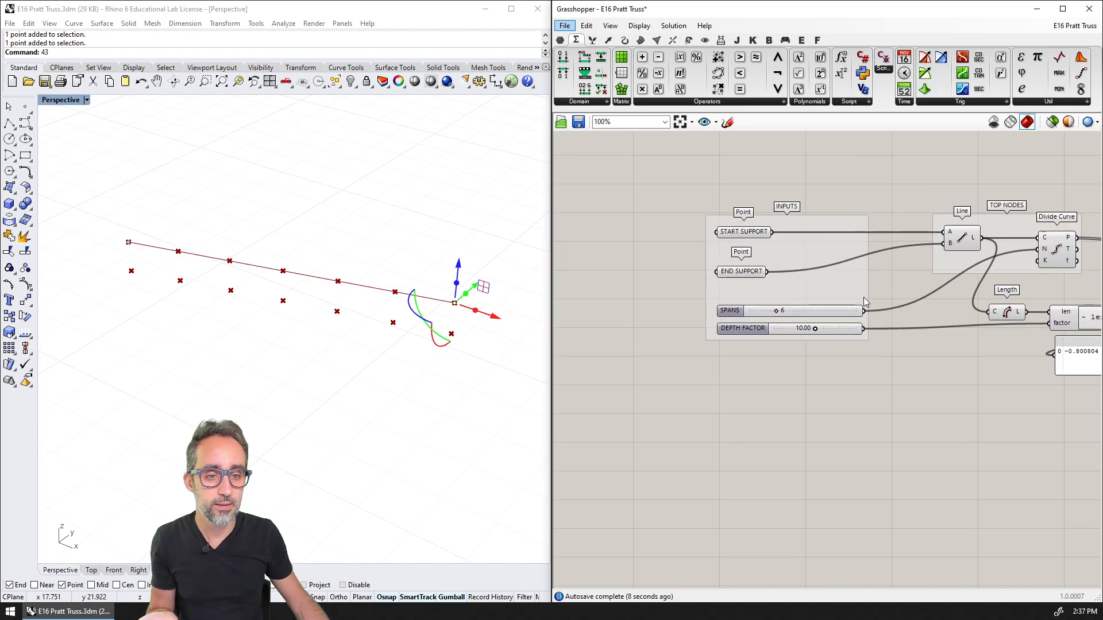
scroll(866, 301, "up", 2)
right_click_drag(868, 306, 721, 318)
scroll(722, 319, "down", 2)
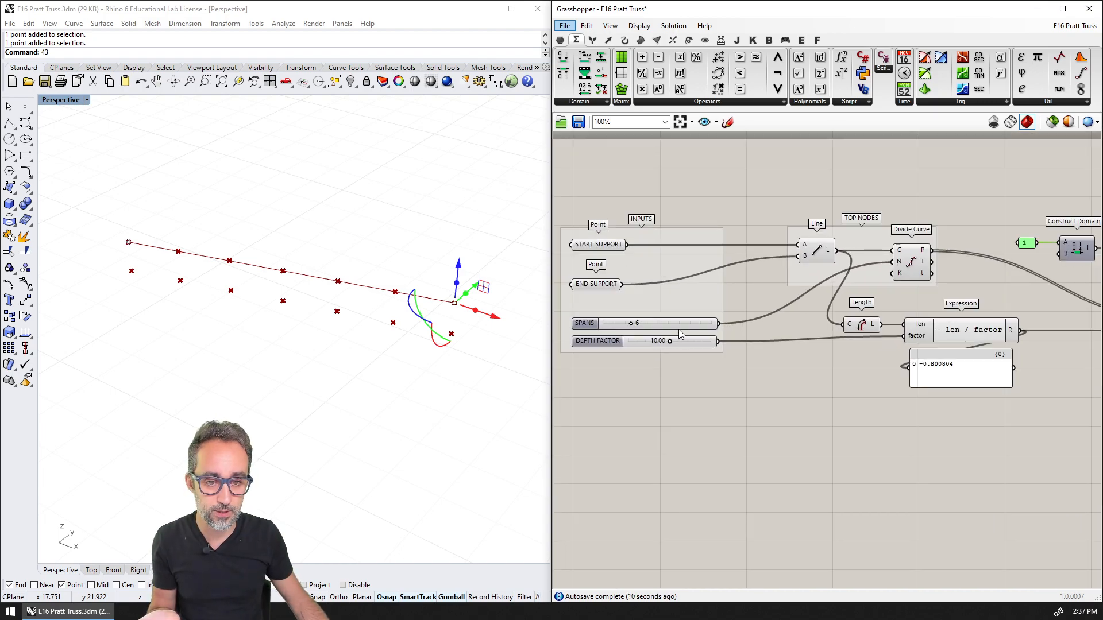
right_click_drag(754, 292, 707, 290)
right_click_drag(978, 254, 891, 251)
scroll(890, 250, "up", 6)
left_click(900, 267)
double_click(900, 266)
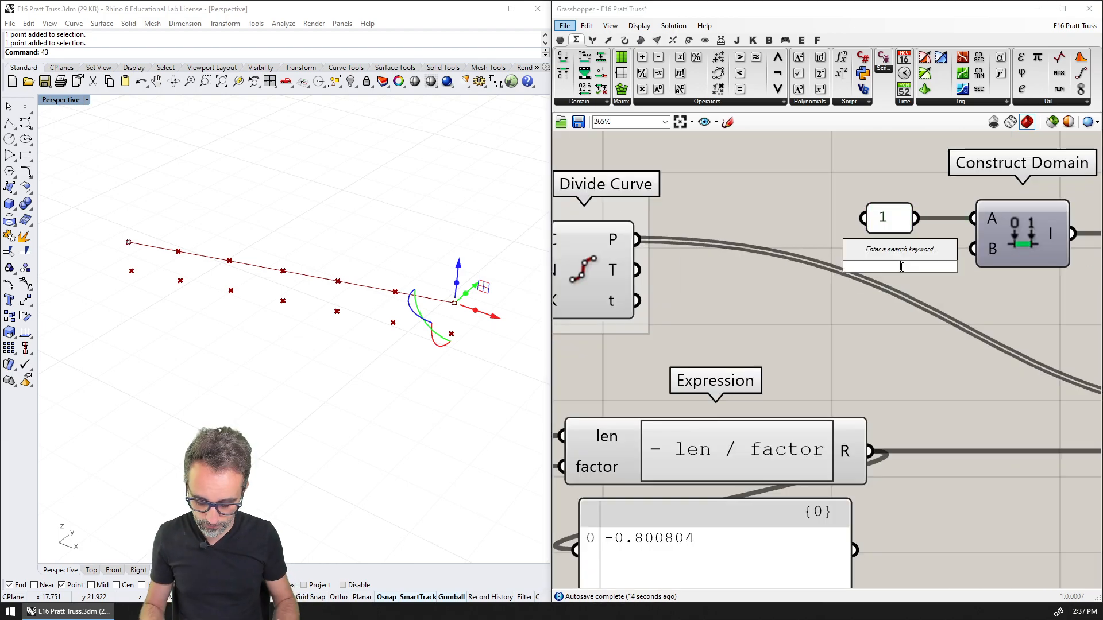
type("expres")
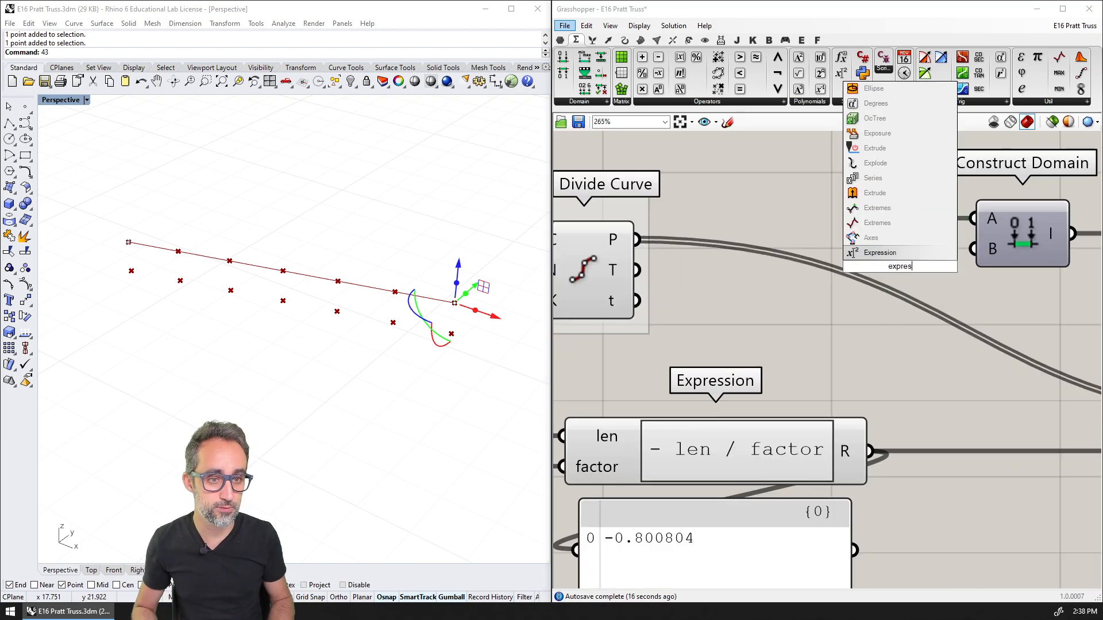
key("Return")
Remove the new Expression's y input and set its formula to x - 1
scroll(733, 282, "up", 4)
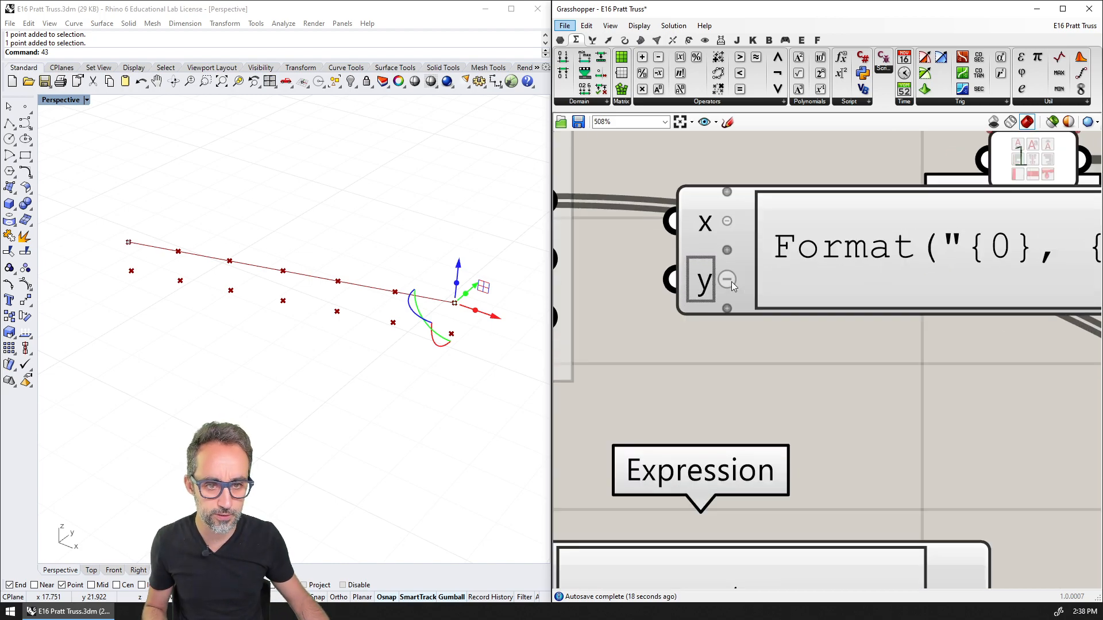
left_click(731, 282)
scroll(821, 296, "down", 3)
right_click_drag(889, 295, 756, 294)
double_click(771, 264)
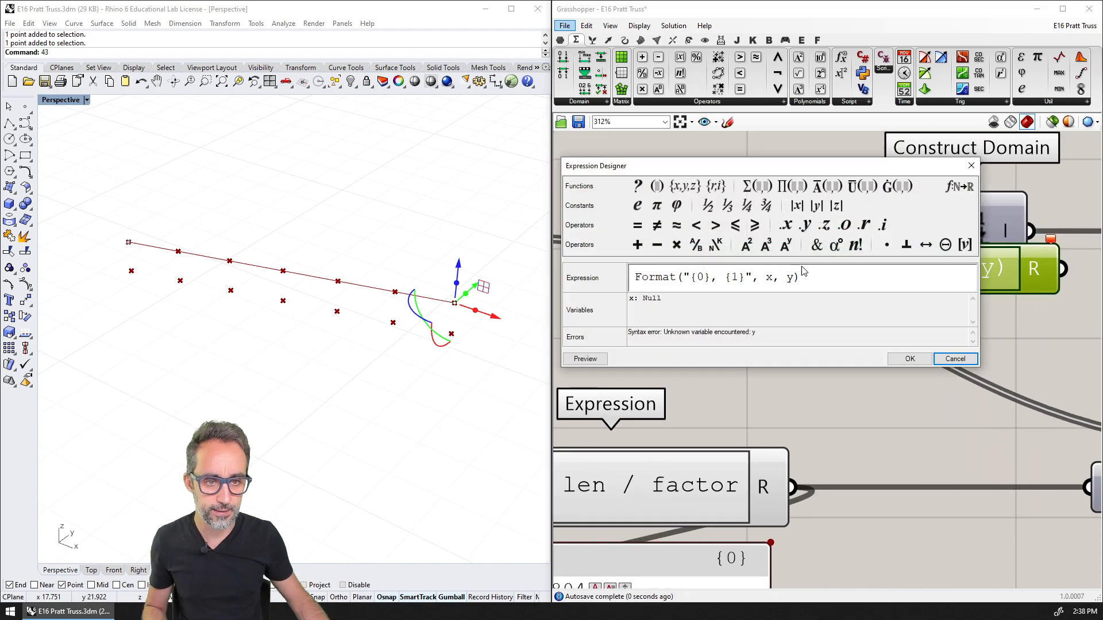
type("x - ")
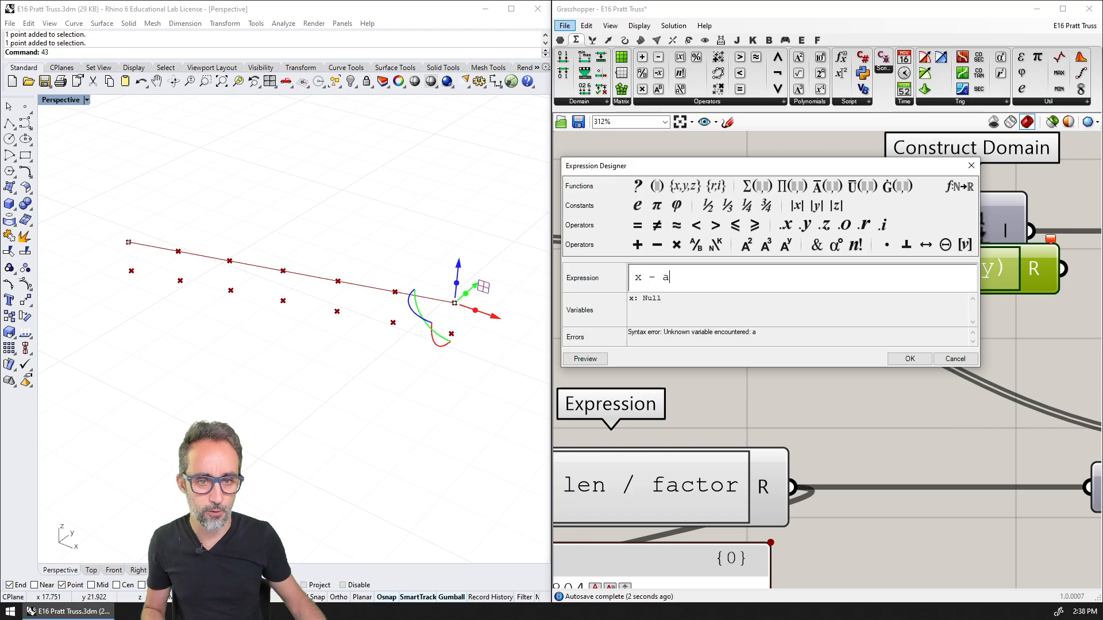
type("1")
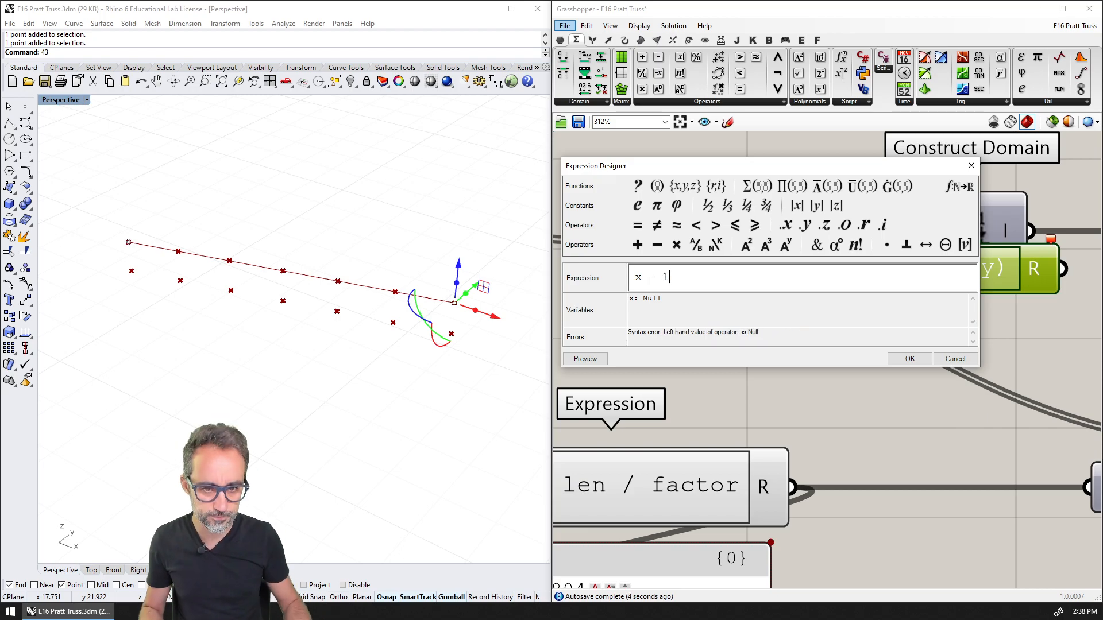
left_click(910, 358)
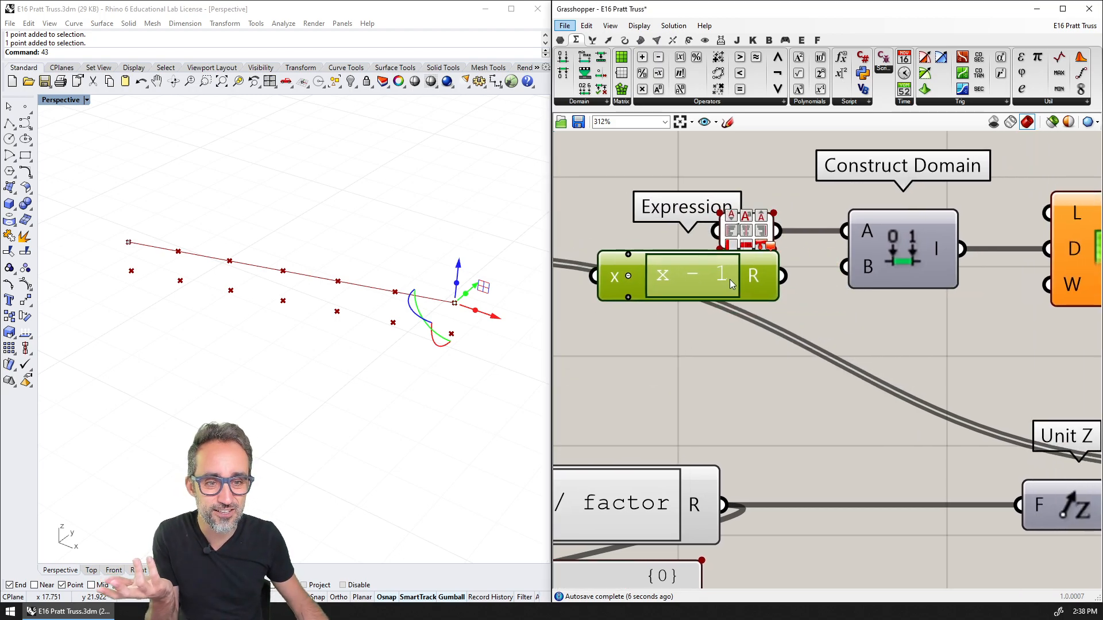
Connect the SPANS slider to the x - 1 Expression and its result to Construct Domain's domain end, and inspect the domain output
left_click_drag(776, 286, 839, 270)
scroll(797, 309, "down", 5)
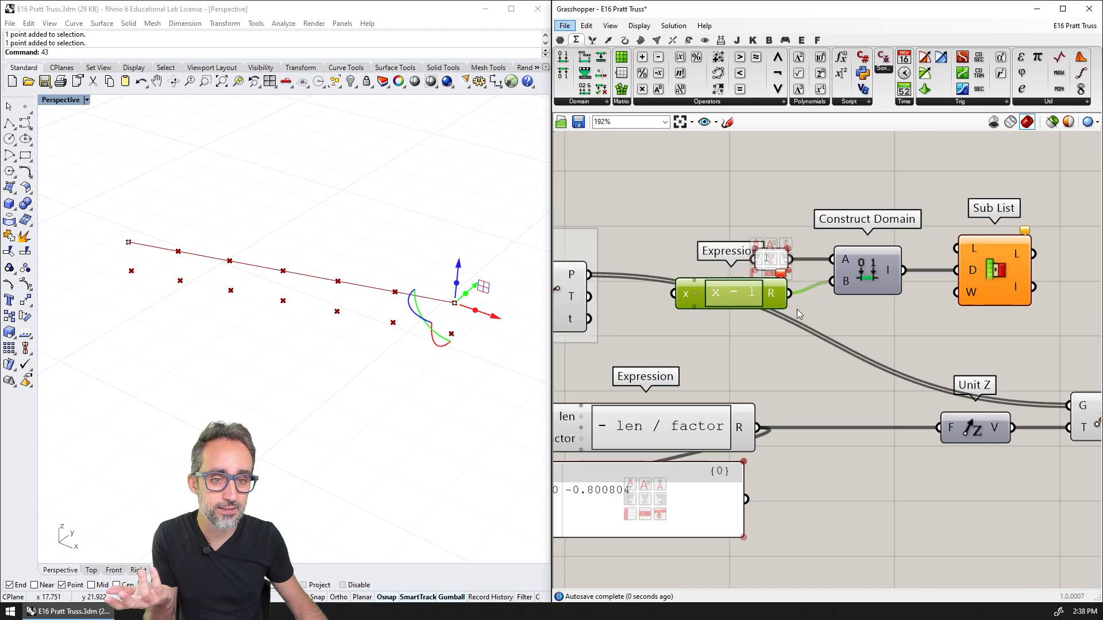
right_click_drag(605, 371, 793, 315)
scroll(795, 319, "down", 2)
right_click_drag(653, 333, 678, 319)
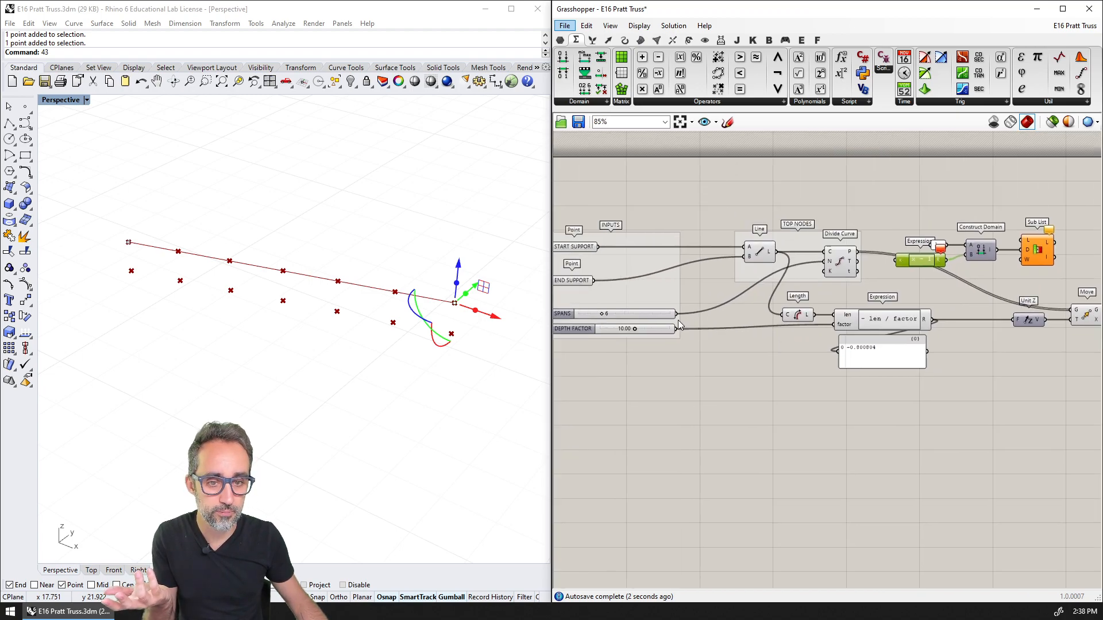
left_click_drag(677, 313, 902, 266)
right_click_drag(992, 278, 787, 305)
scroll(787, 305, "up", 3)
left_click(787, 306)
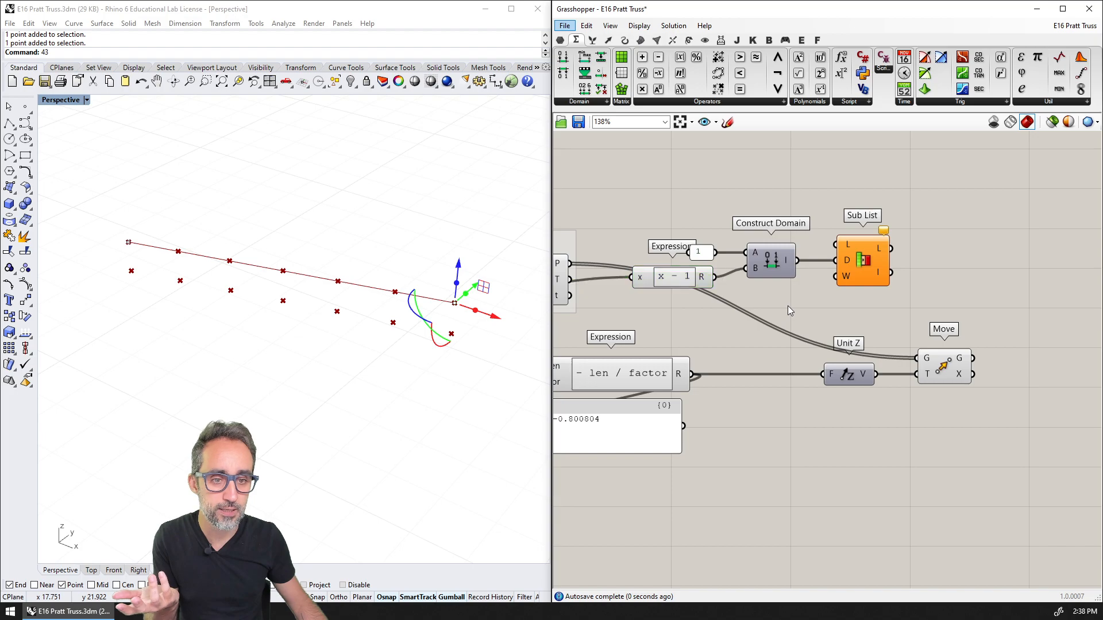
mouse_move(786, 261)
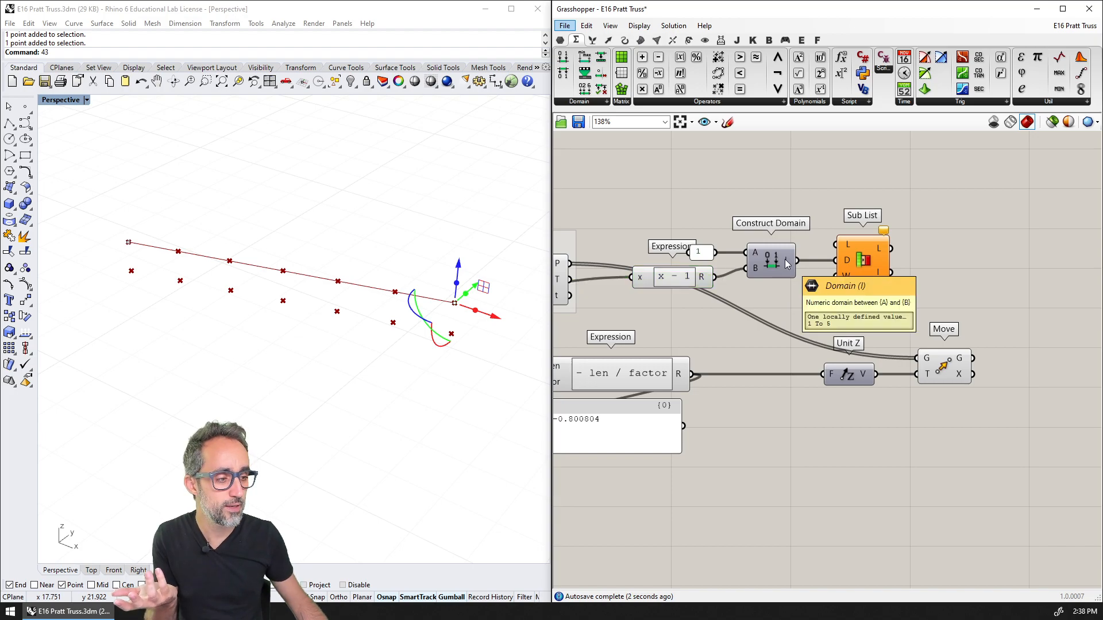
scroll(786, 263, "up", 3)
mouse_move(838, 243)
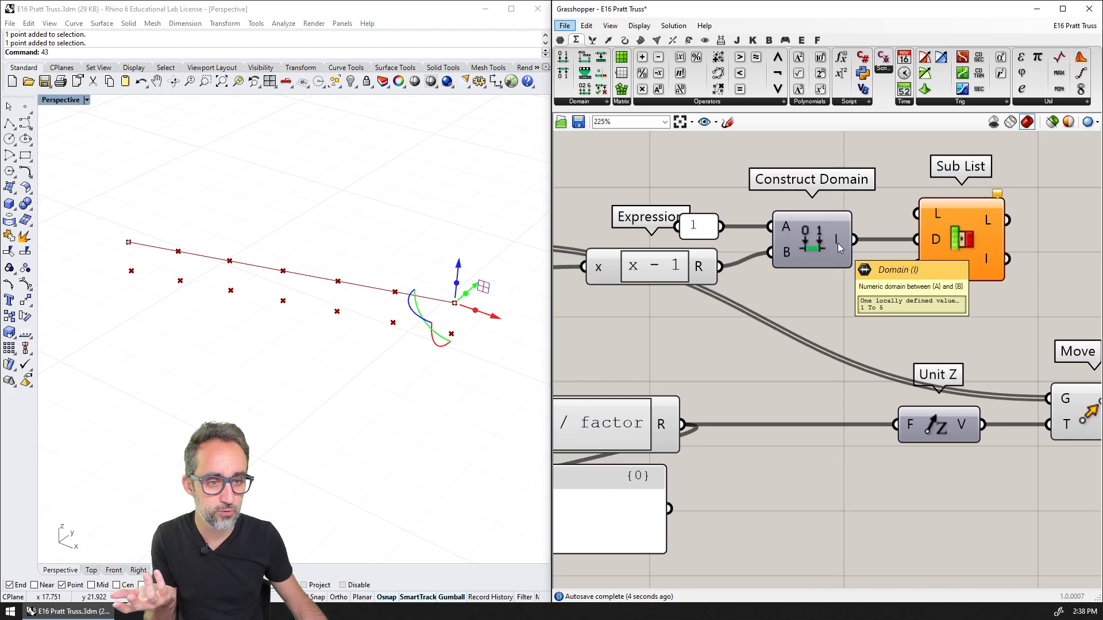
Space out the Unit Z, Move and Sub List components and connect the Divide Curve points to the Sub List's list input
scroll(837, 242, "down", 5)
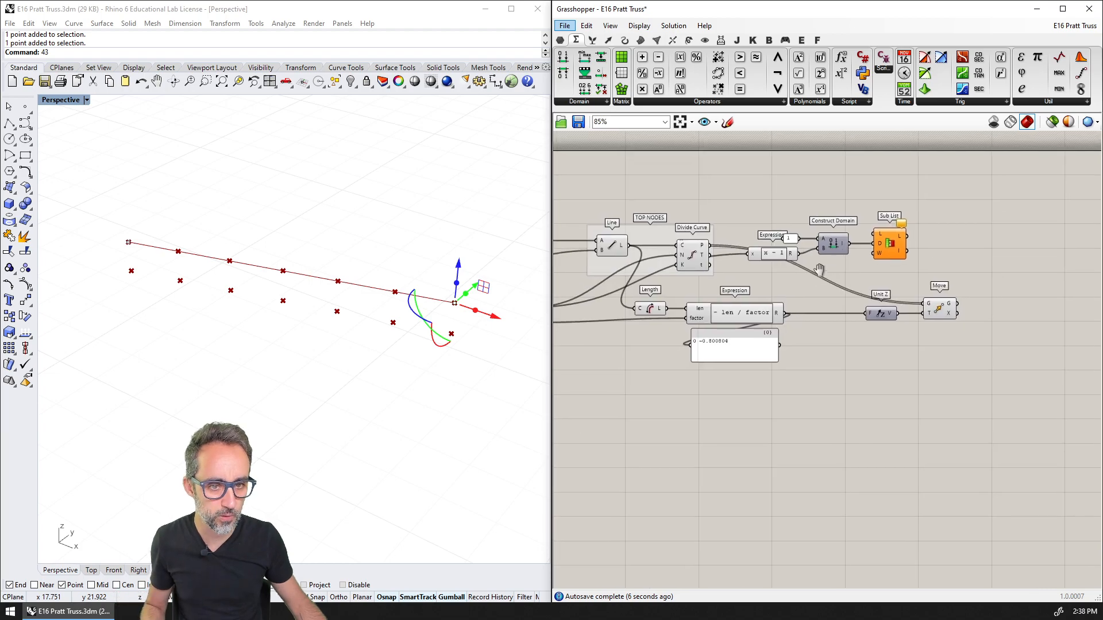
left_click_drag(937, 275, 929, 300)
left_click_drag(910, 184, 760, 259)
left_click(810, 222)
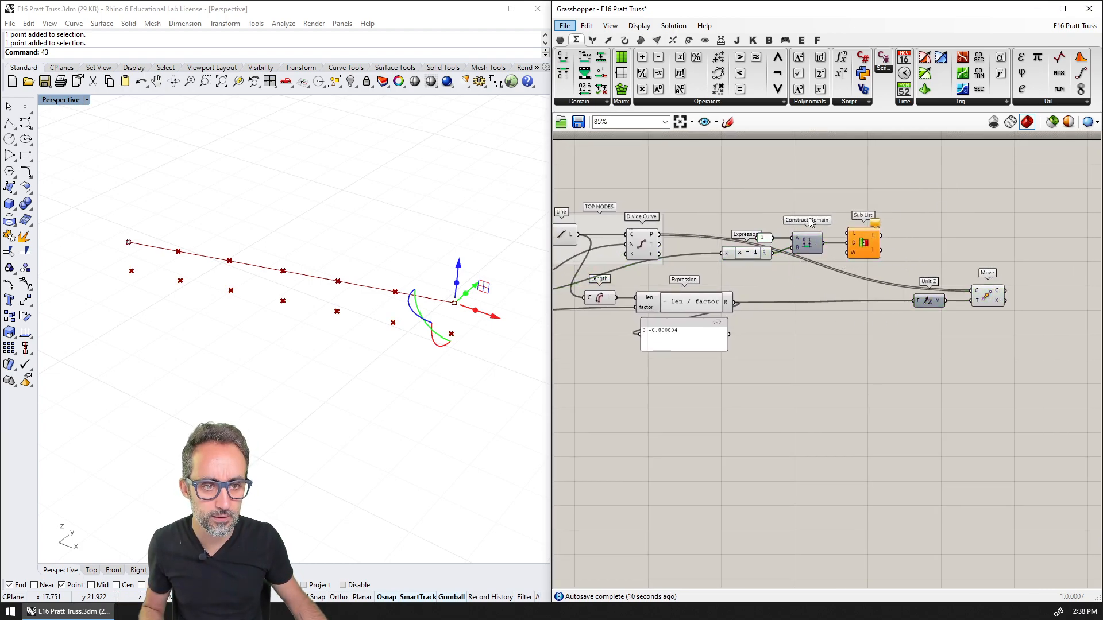
left_click_drag(862, 248, 860, 236)
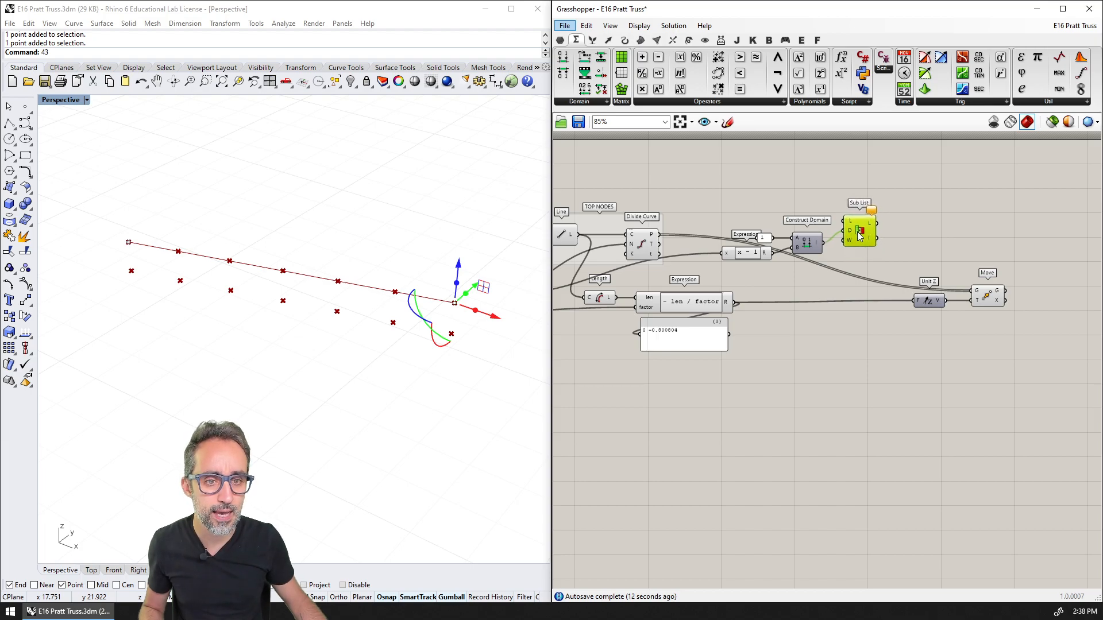
left_click_drag(660, 235, 843, 223)
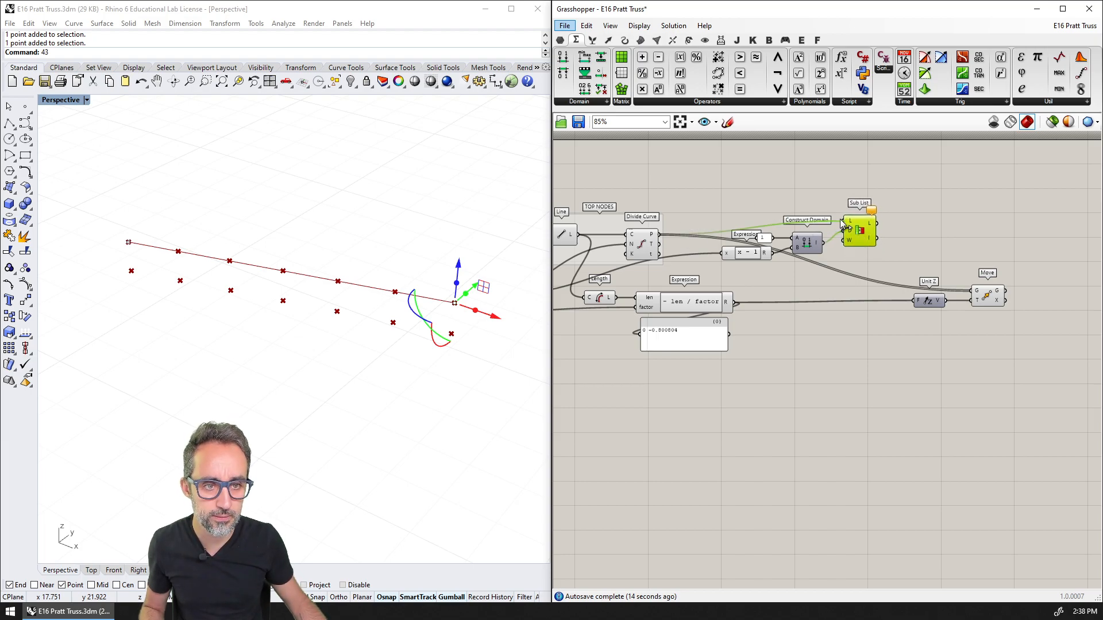
left_click(756, 223)
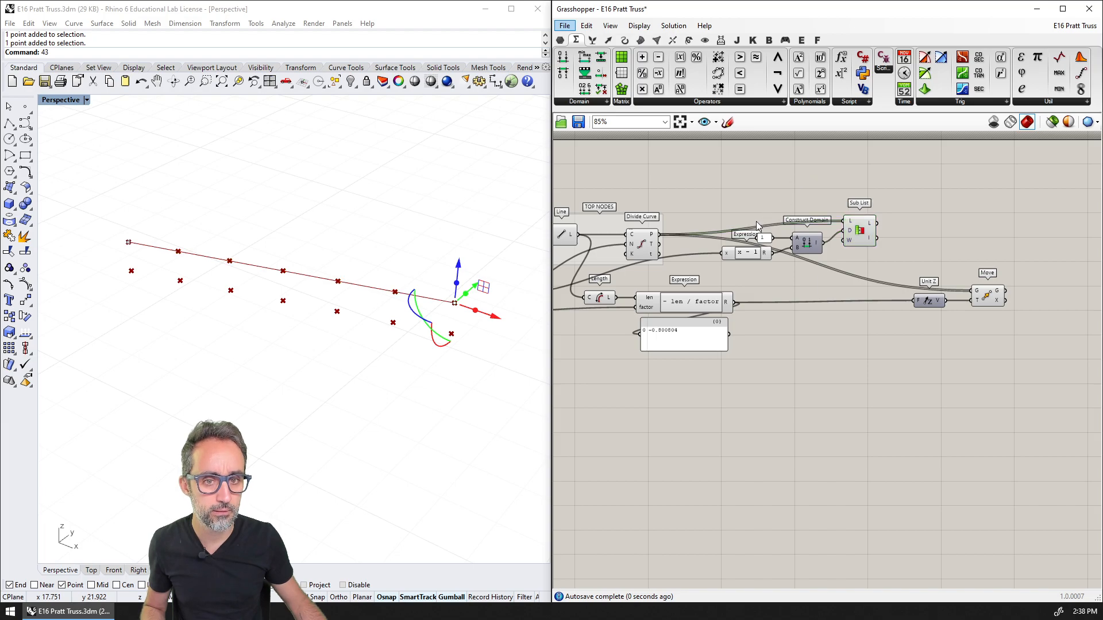
Highlight the Sub List's points with the Move preview hidden, and set the SPANS slider to 12
left_click(862, 232)
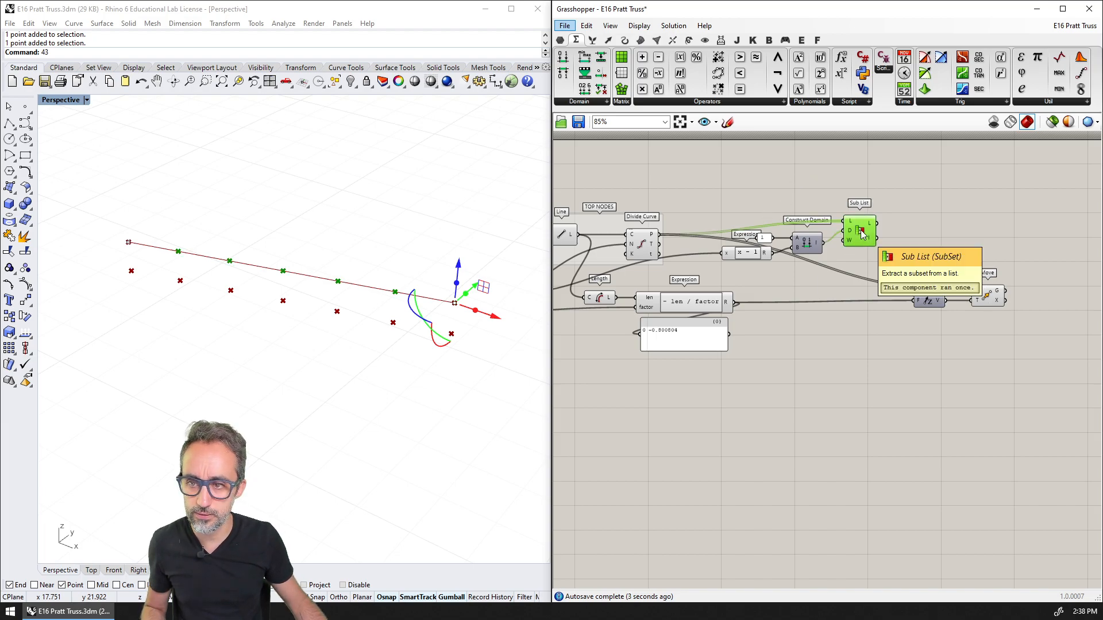
left_click(987, 294)
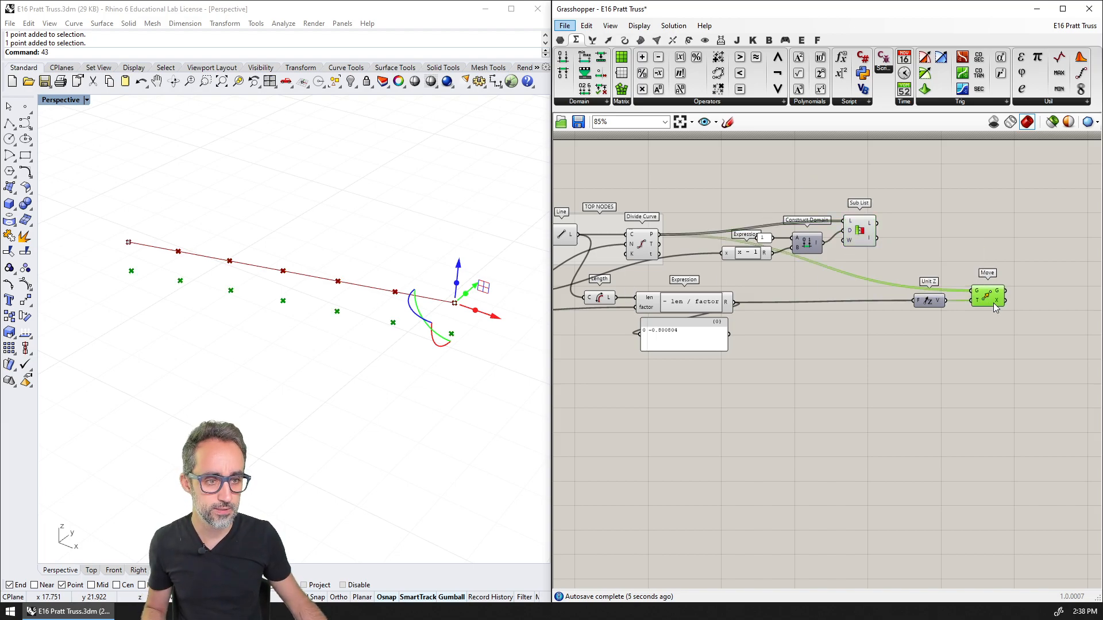
left_click(860, 235)
scroll(191, 278, "up", 2)
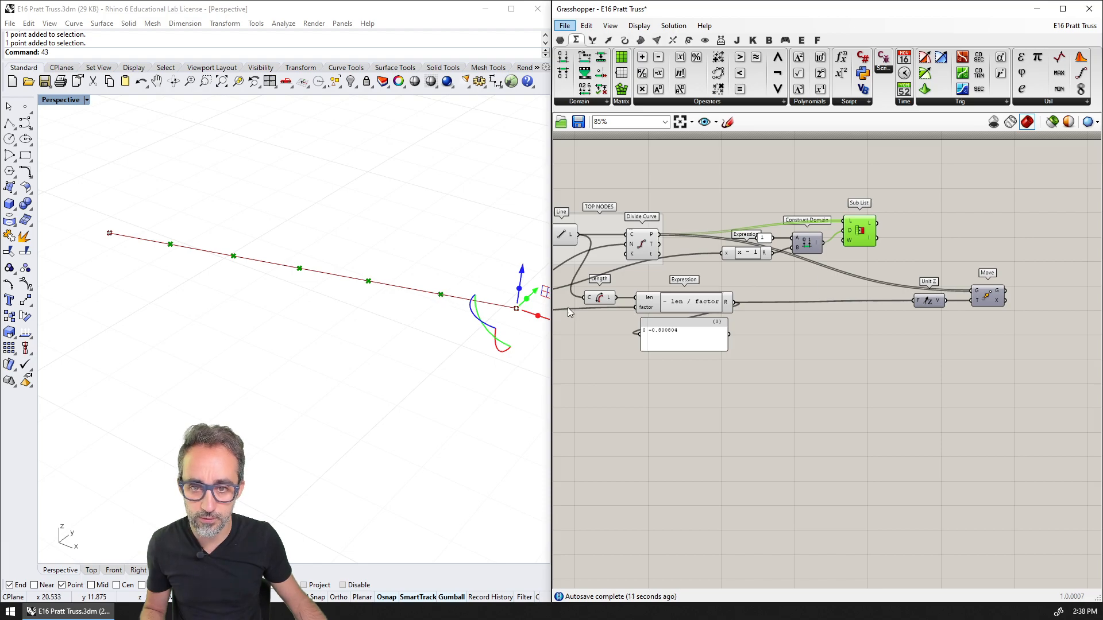
scroll(595, 299, "down", 4)
right_click_drag(595, 300, 814, 294)
scroll(710, 291, "up", 8)
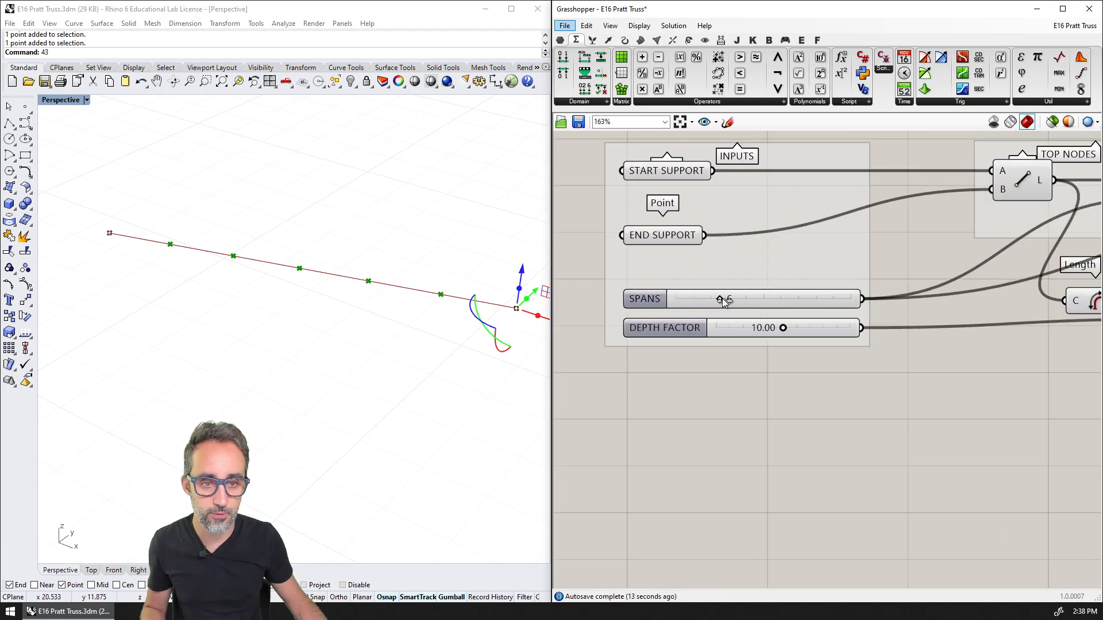
left_click_drag(723, 303, 776, 305)
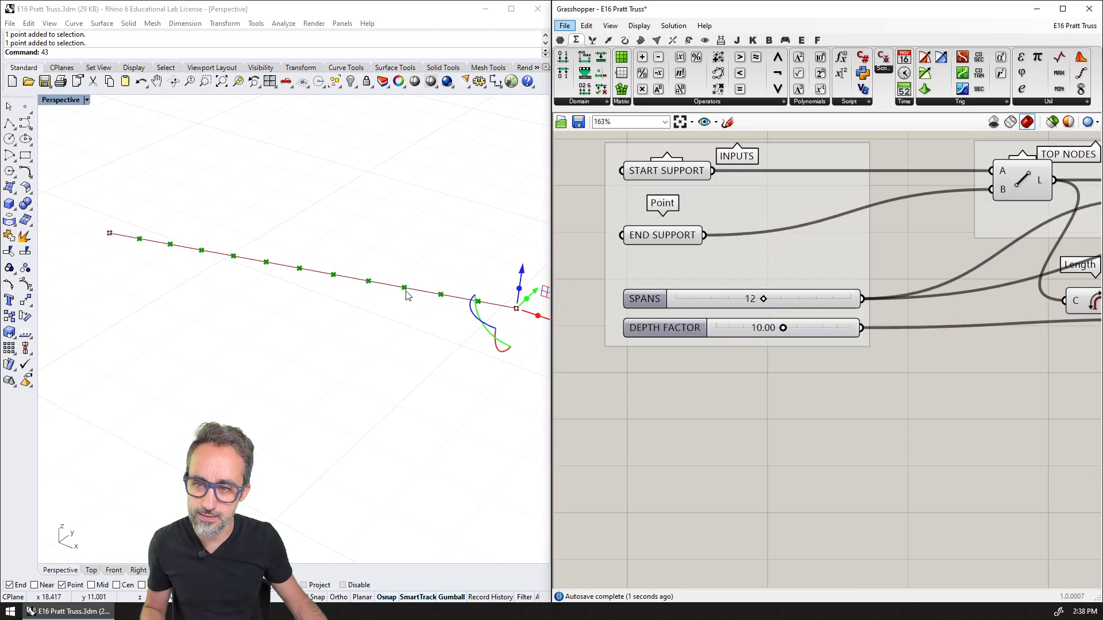
scroll(675, 303, "down", 3)
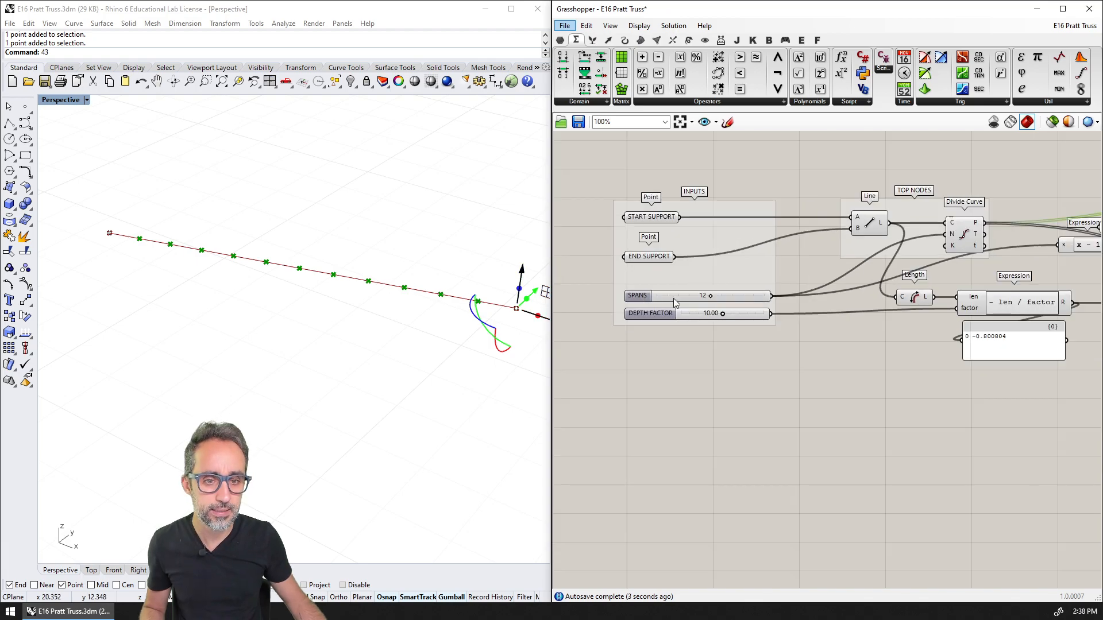
Bring the sub-list components closer to Move and connect the Sub List's output to Move's geometry input in place of Divide Curve
right_click_drag(753, 307, 287, 312)
scroll(745, 307, "up", 1)
right_click_drag(745, 244, 746, 257)
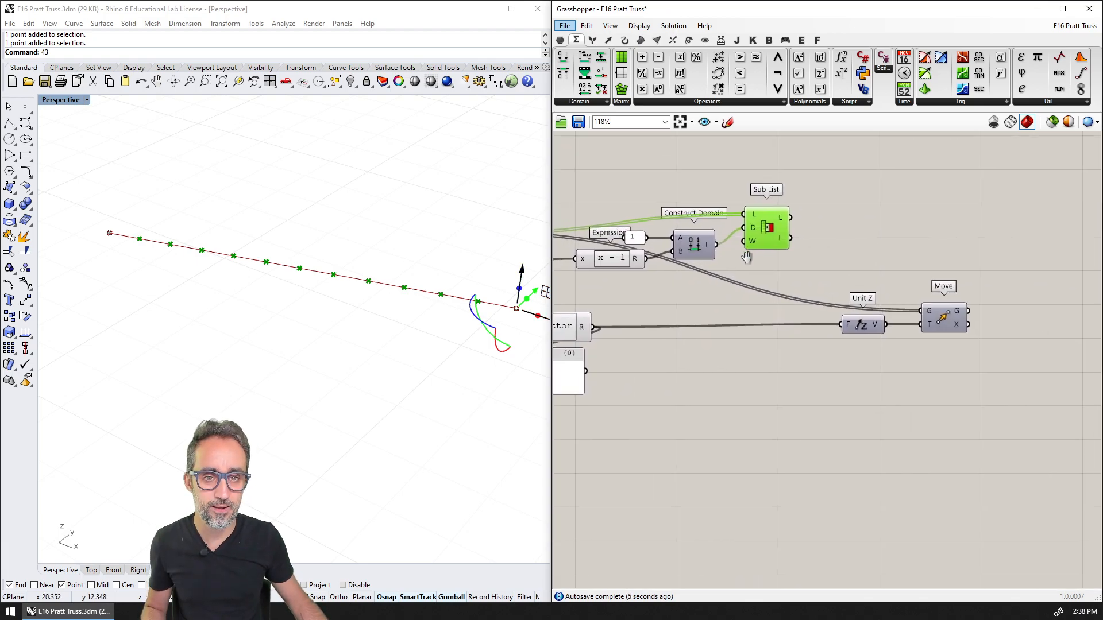
scroll(924, 389, "down", 1)
left_click_drag(825, 217, 615, 294)
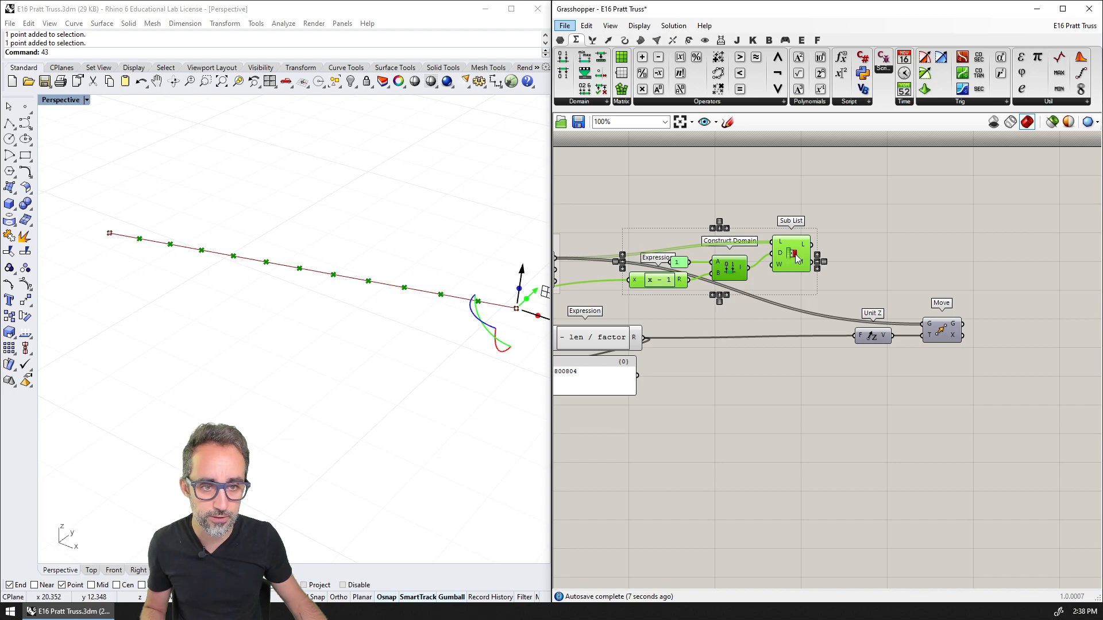
left_click_drag(797, 258, 922, 323)
left_click(875, 278)
left_click(883, 257)
right_click_drag(915, 281, 859, 286)
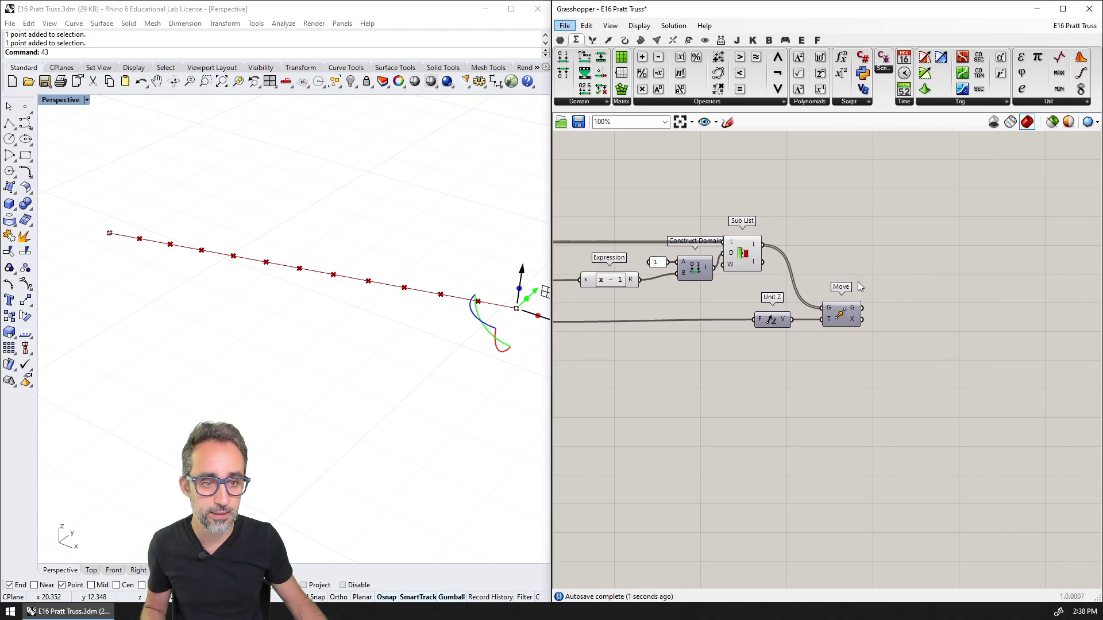
Show the Move preview again and highlight the Move and Sub List points in turn to compare them
left_click(840, 316)
right_click_drag(335, 360, 462, 332)
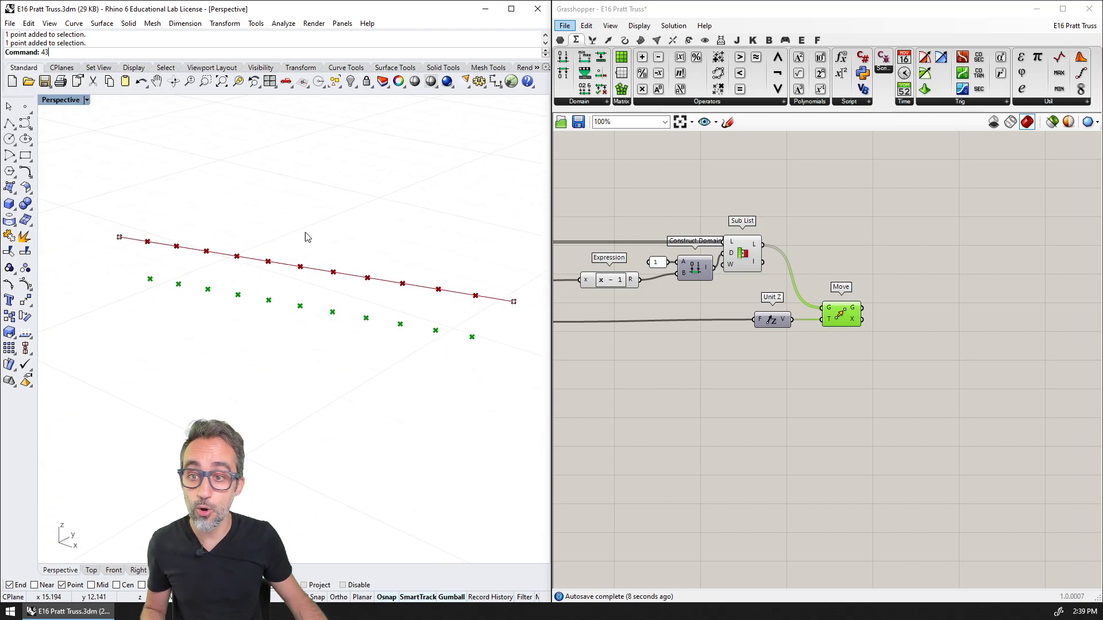
left_click(744, 253)
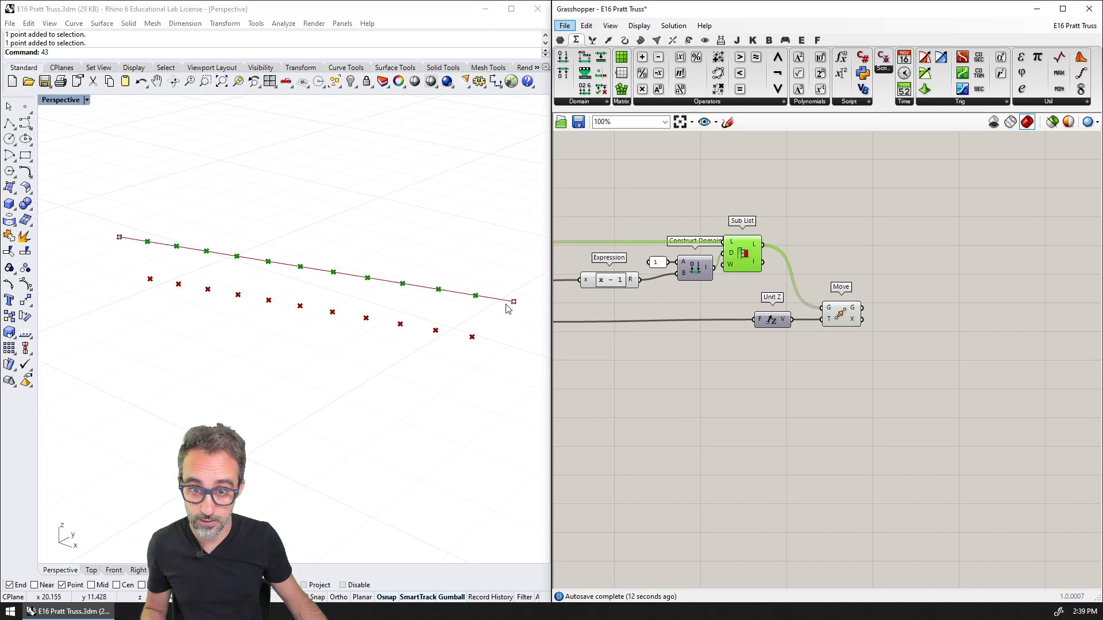
left_click(840, 319)
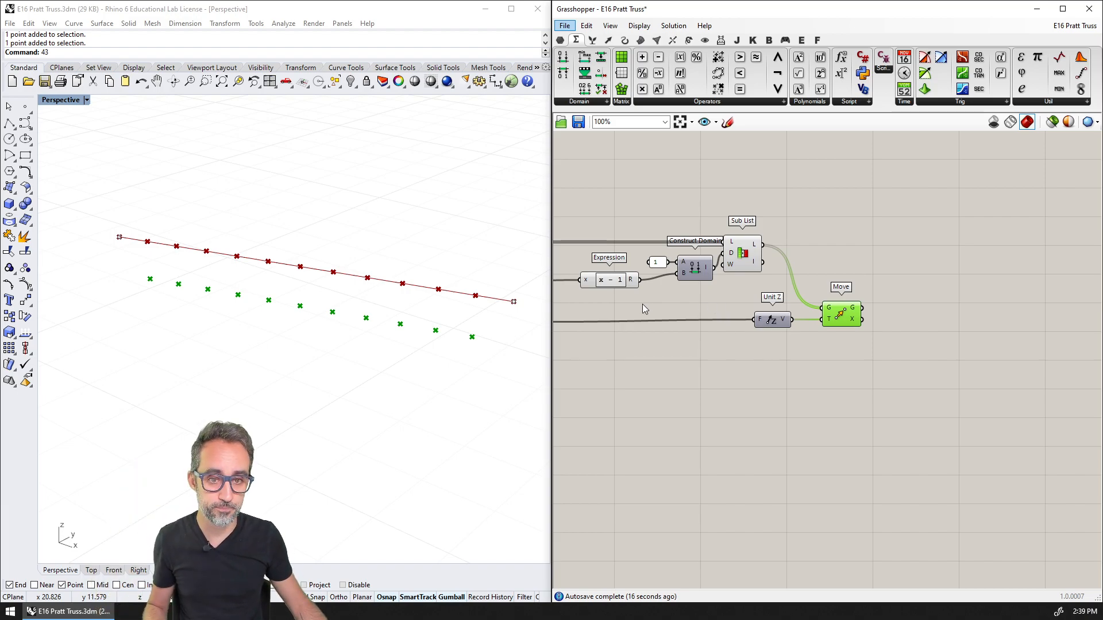
Place a Point parameter on the canvas above the Divide Curve output wire
right_click_drag(642, 304, 821, 297)
scroll(762, 293, "down", 2)
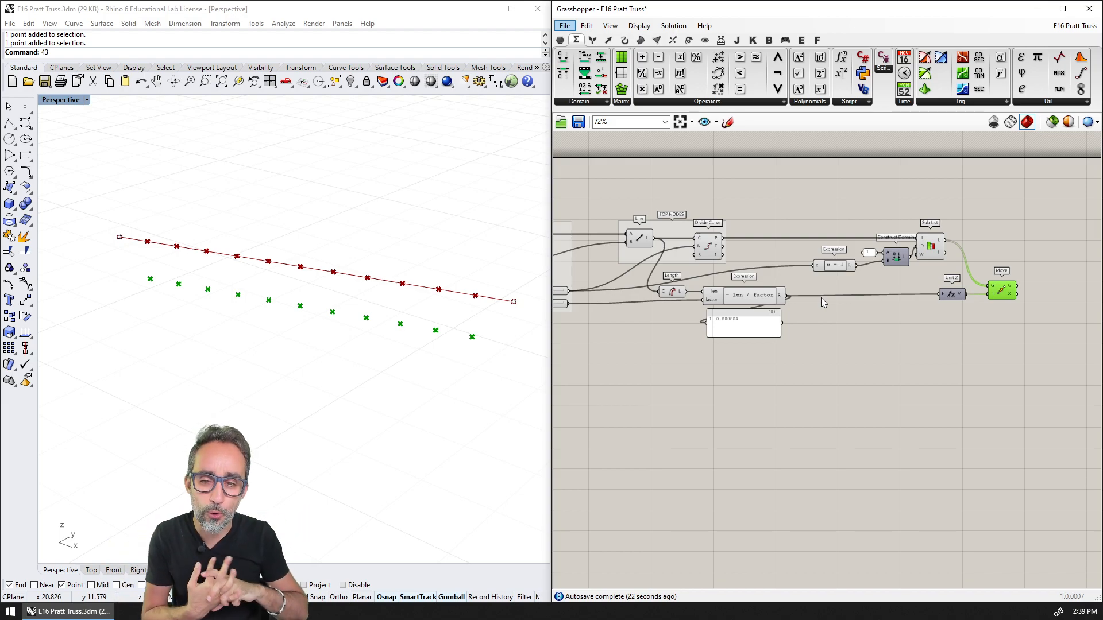
left_click(560, 39)
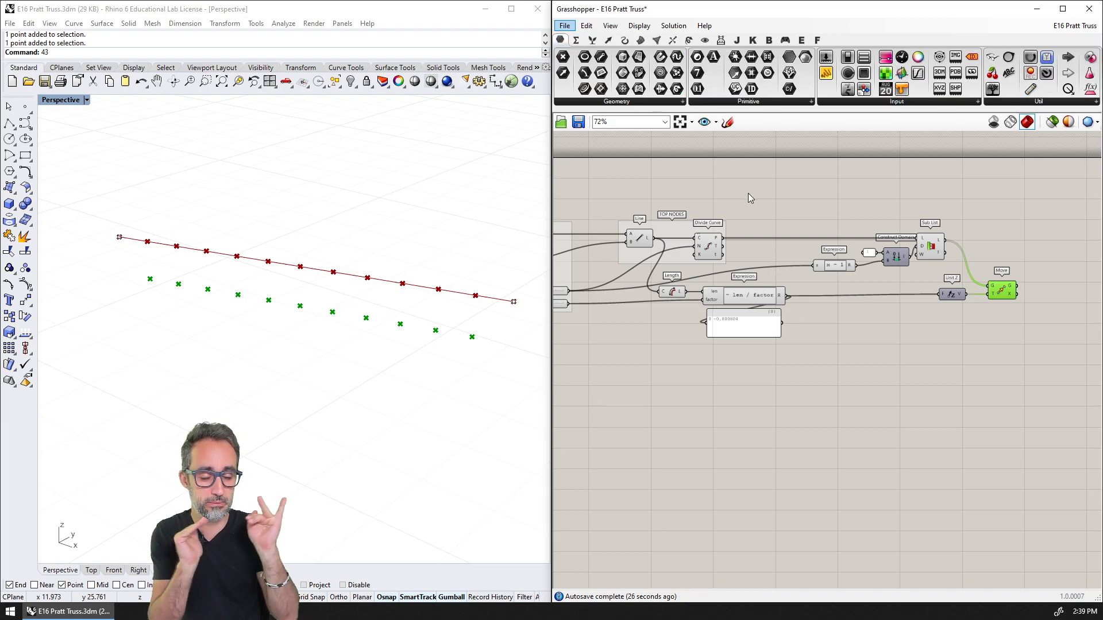
scroll(748, 193, "up", 2)
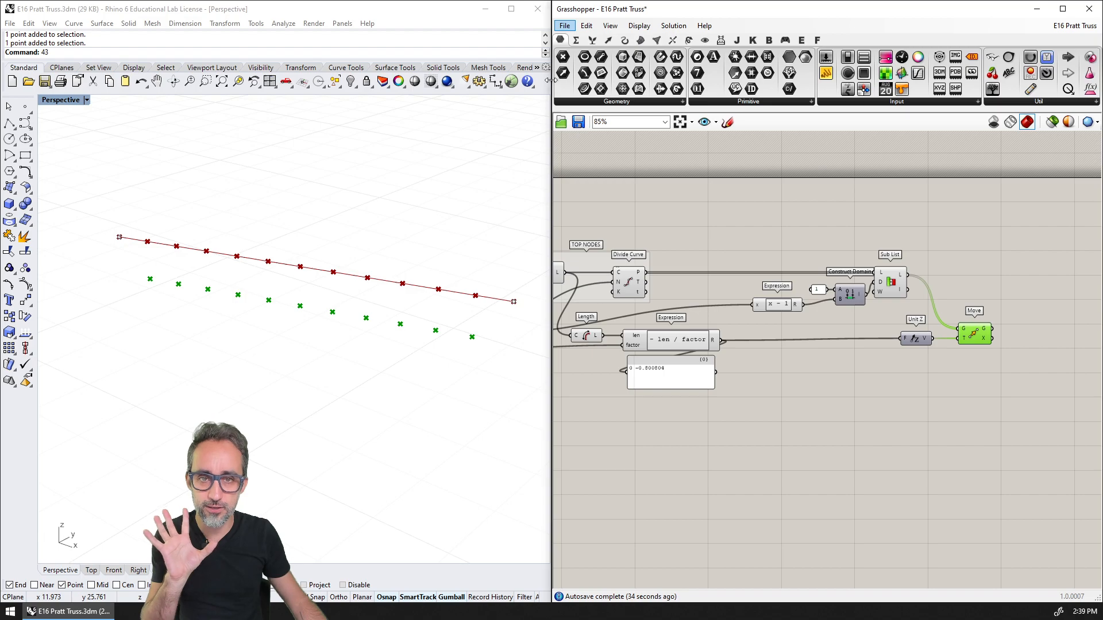
left_click_drag(562, 56, 709, 235)
scroll(722, 260, "up", 2)
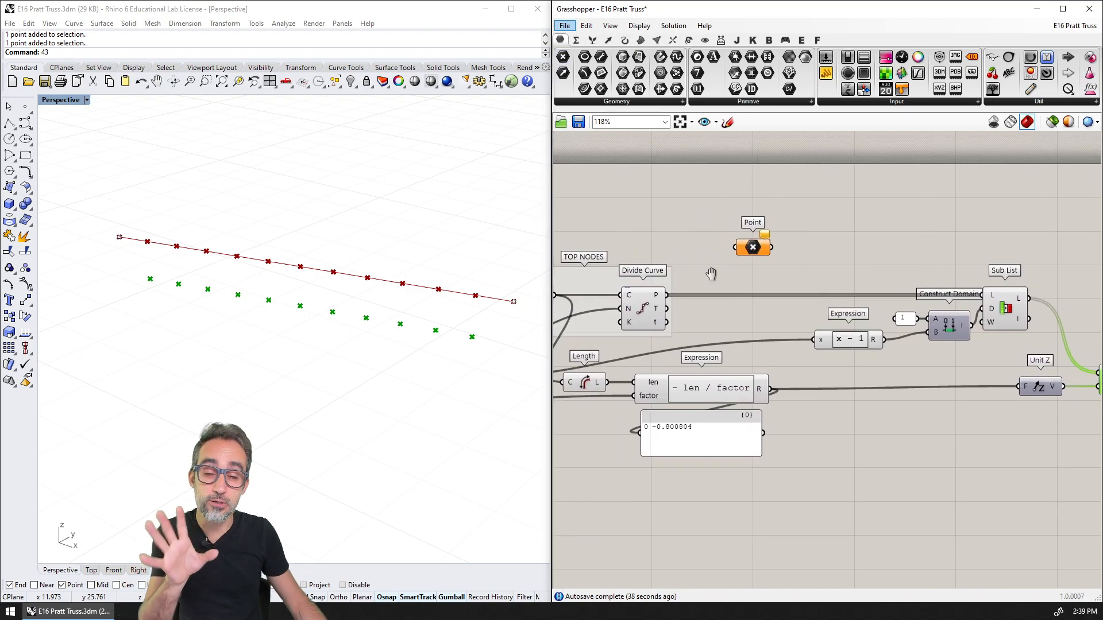
Connect Divide Curve's points output to the new Point parameter and rename the parameter TOP NODES (ALL)
scroll(701, 265, "down", 2)
left_click_drag(644, 290, 699, 249)
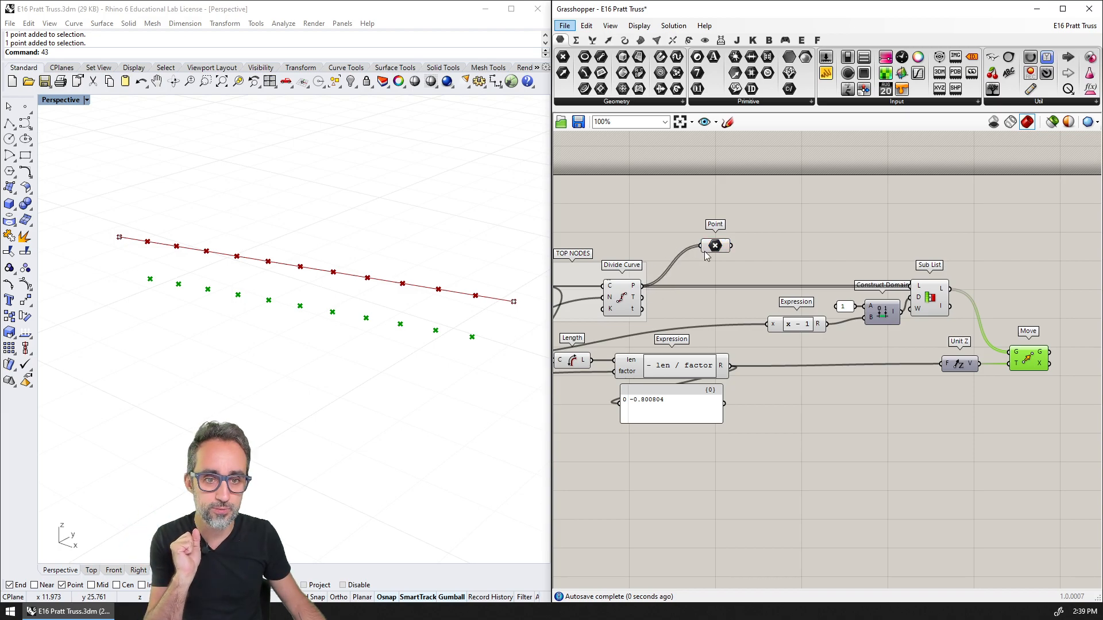
left_click(623, 299)
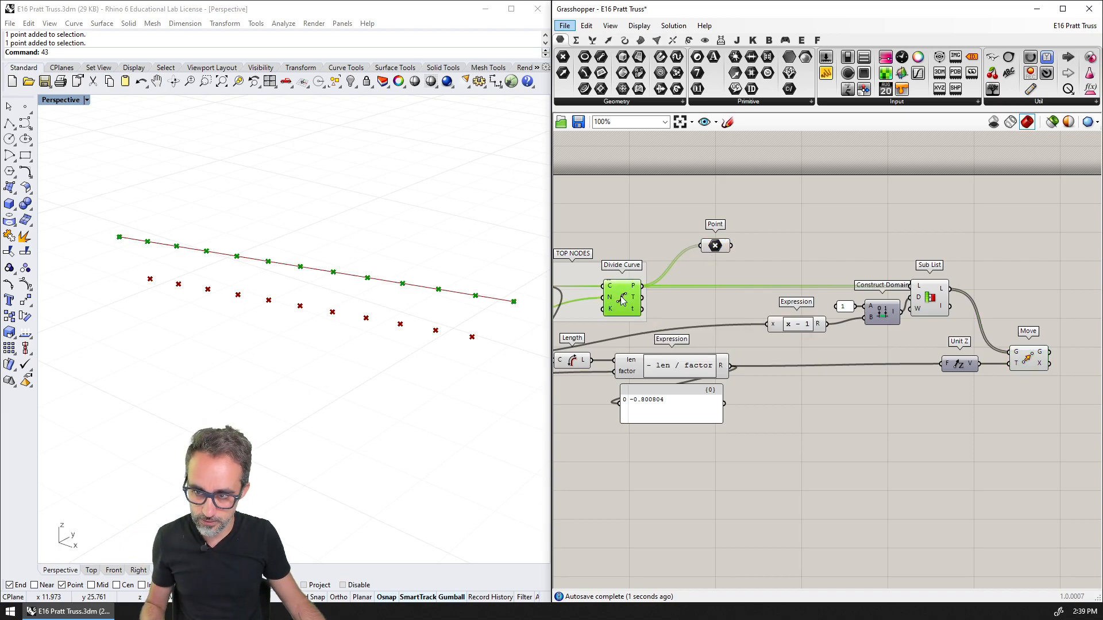
left_click(716, 247)
right_click(716, 246)
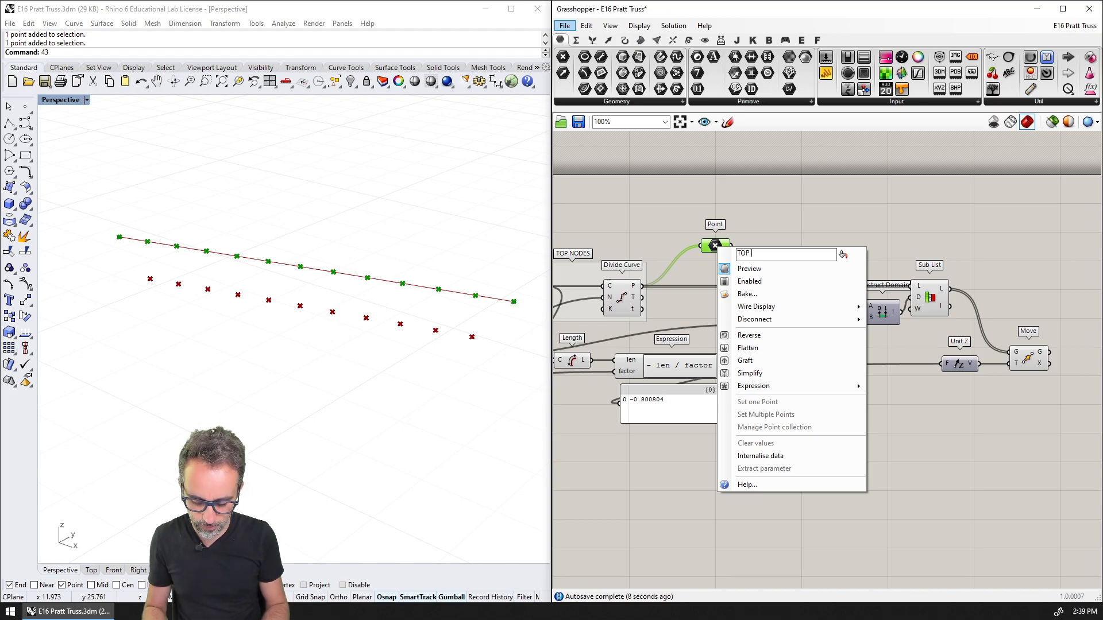
type("TOP NODES (ALL)")
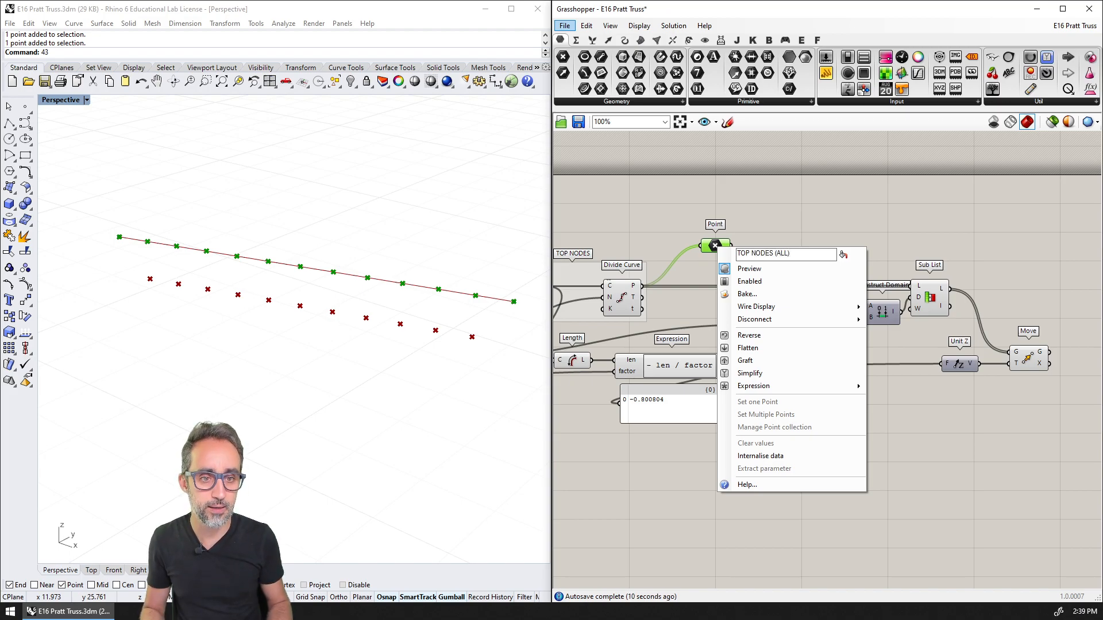
key("Return")
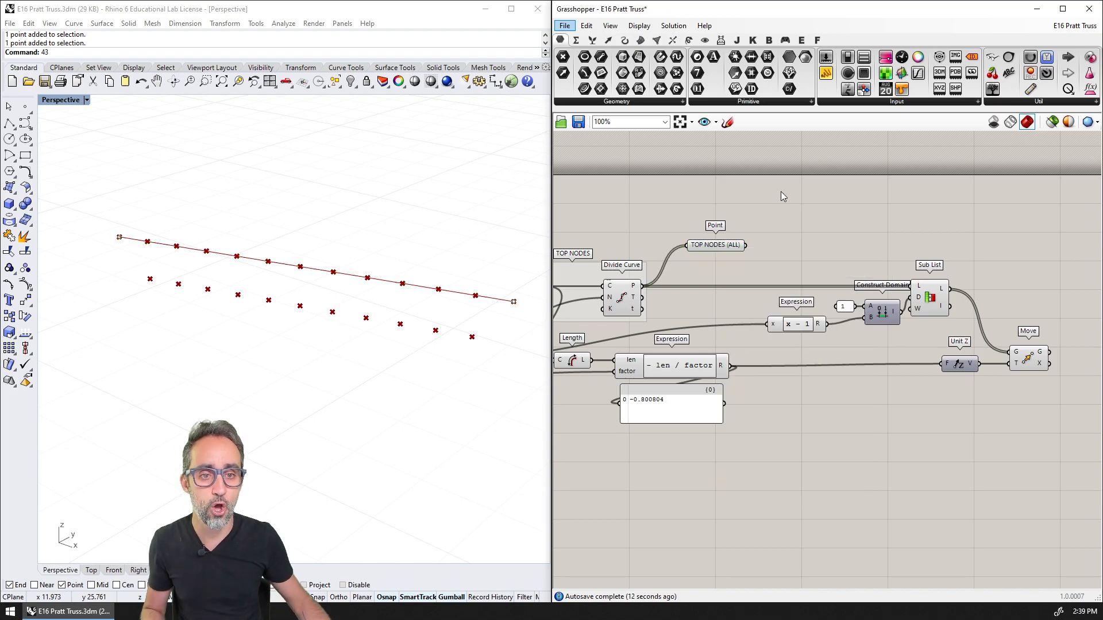
Duplicate the TOP NODES (ALL) parameter, feed the copy from the Sub List's list output and rename it TOP NODES (MINUS FIRST/LAST)
left_click_drag(730, 253, 877, 274)
key("ctrl+v")
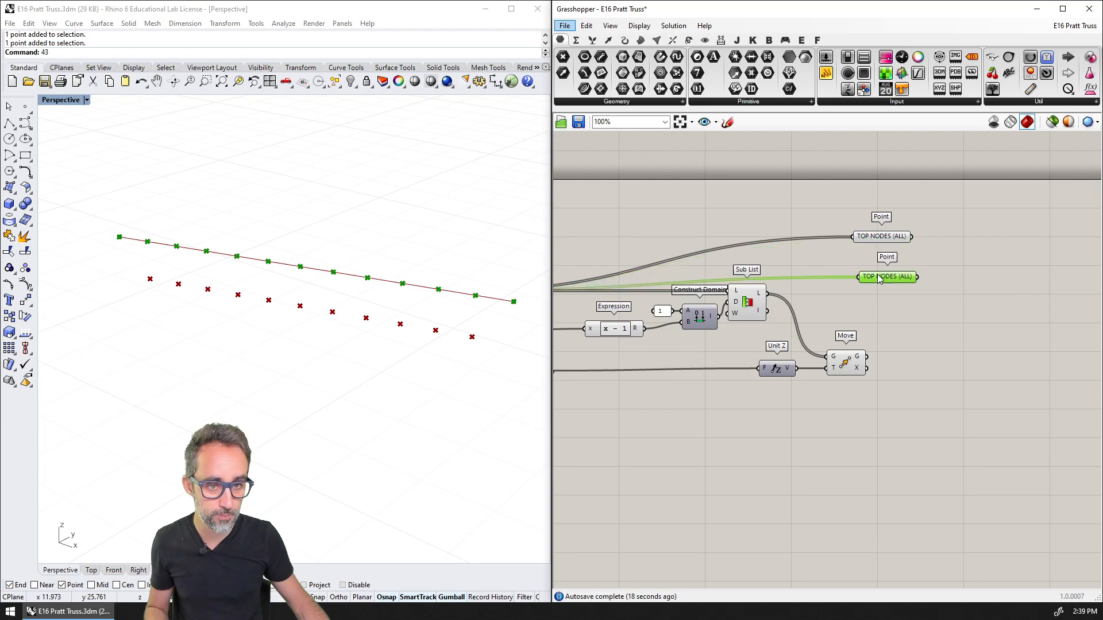
left_click_drag(771, 296, 858, 277)
scroll(896, 293, "up", 3)
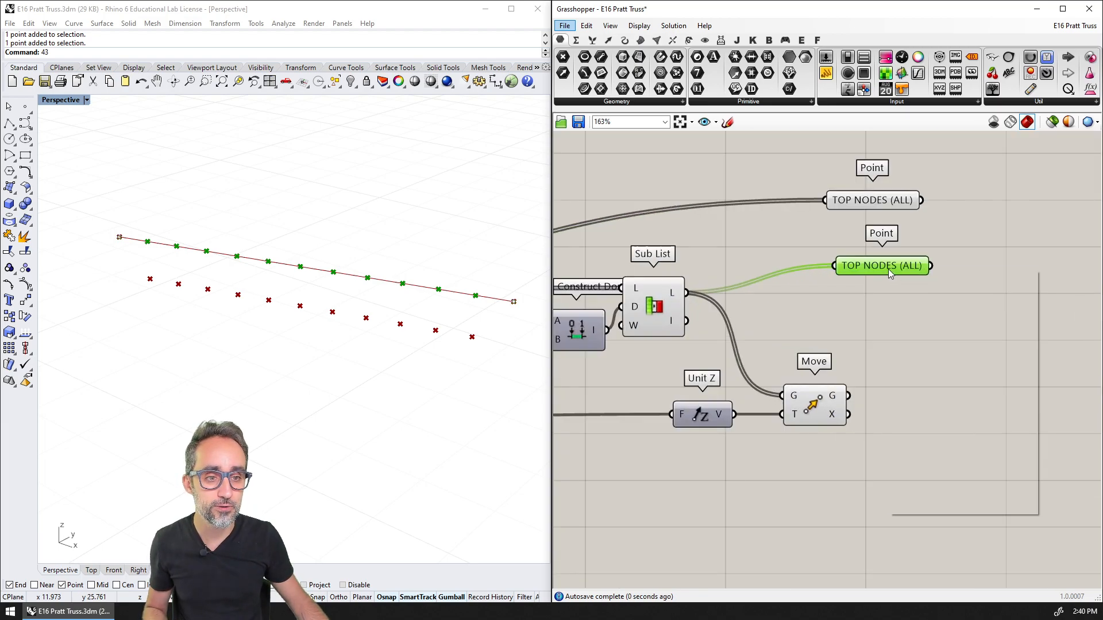
right_click(888, 269)
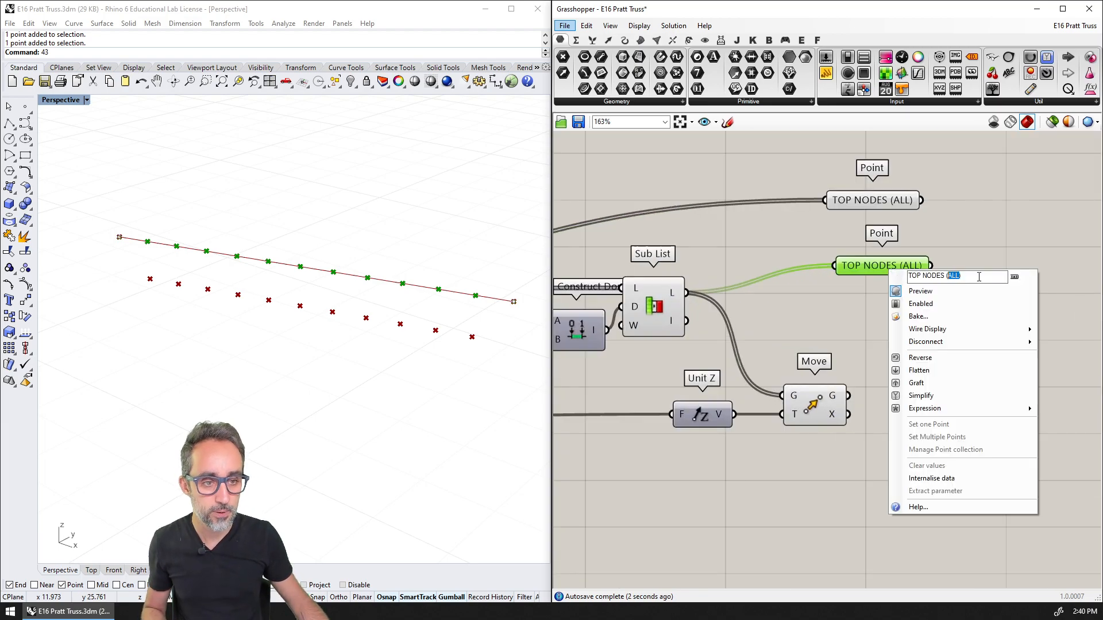
type("MINUS FIRST")
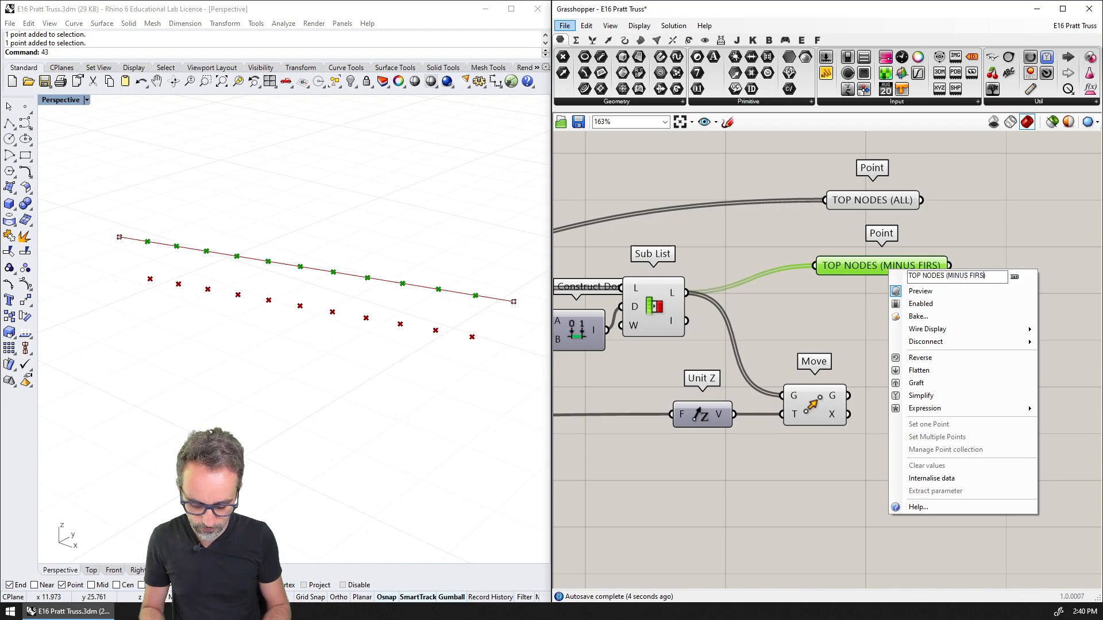
type("/LAST")
key("Return")
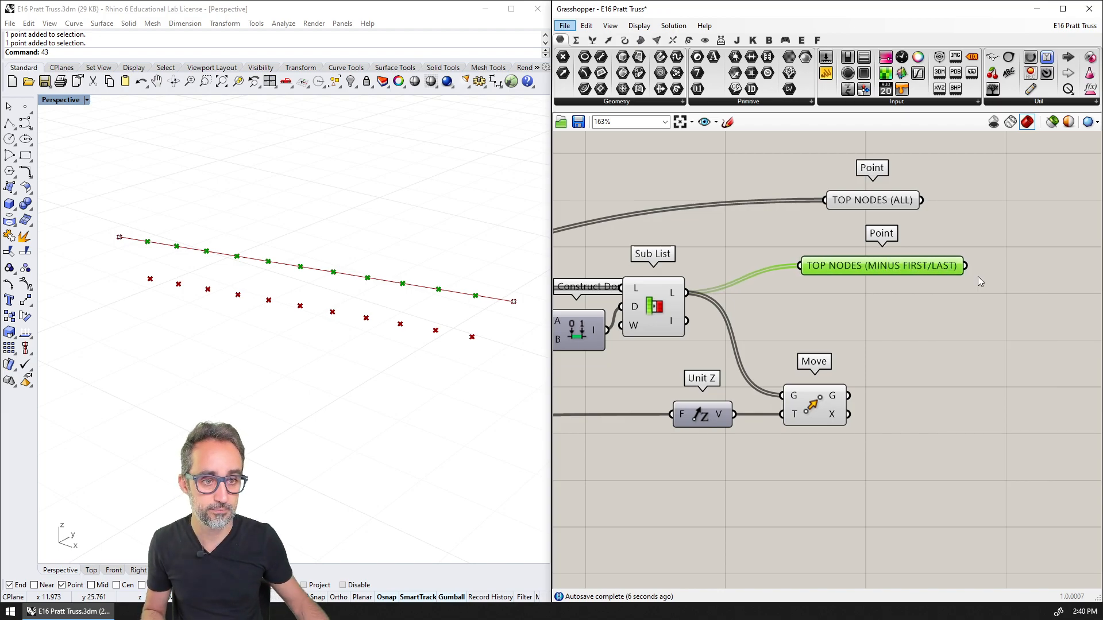
Duplicate the TOP NODES (MINUS FIRST/LAST) parameter, feed the copy from Move's geometry output and rename it BOTTOM NODES (ALL)
right_click_drag(977, 277, 879, 291)
scroll(739, 291, "down", 2)
left_click_drag(862, 281, 914, 376, "alt")
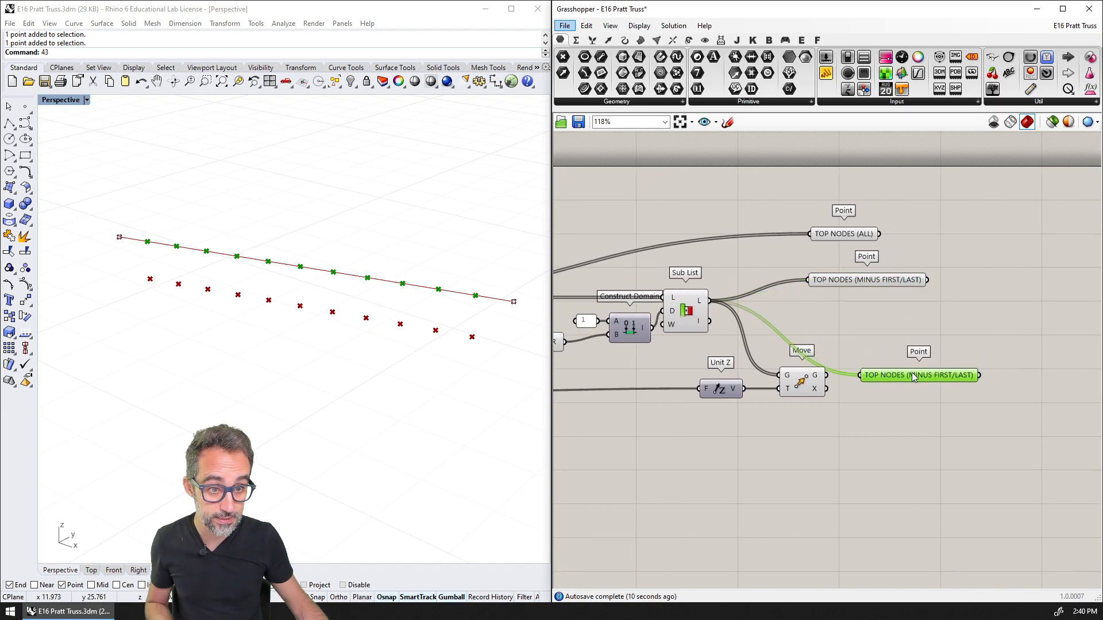
left_click_drag(827, 377, 859, 375)
right_click(918, 379)
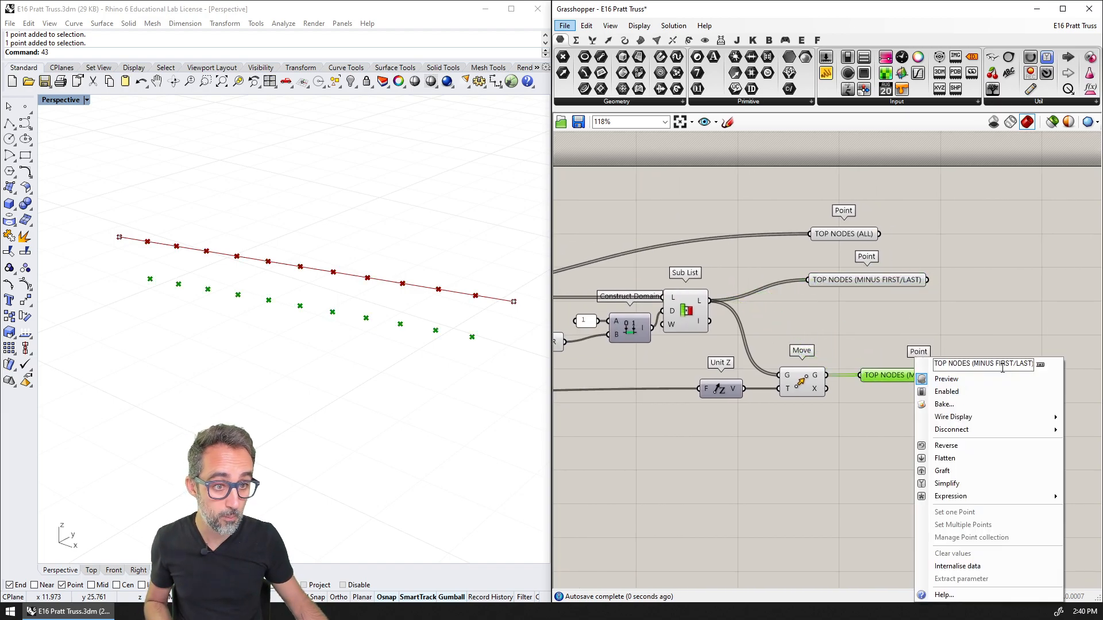
key("ctrl+a")
type("BOTT")
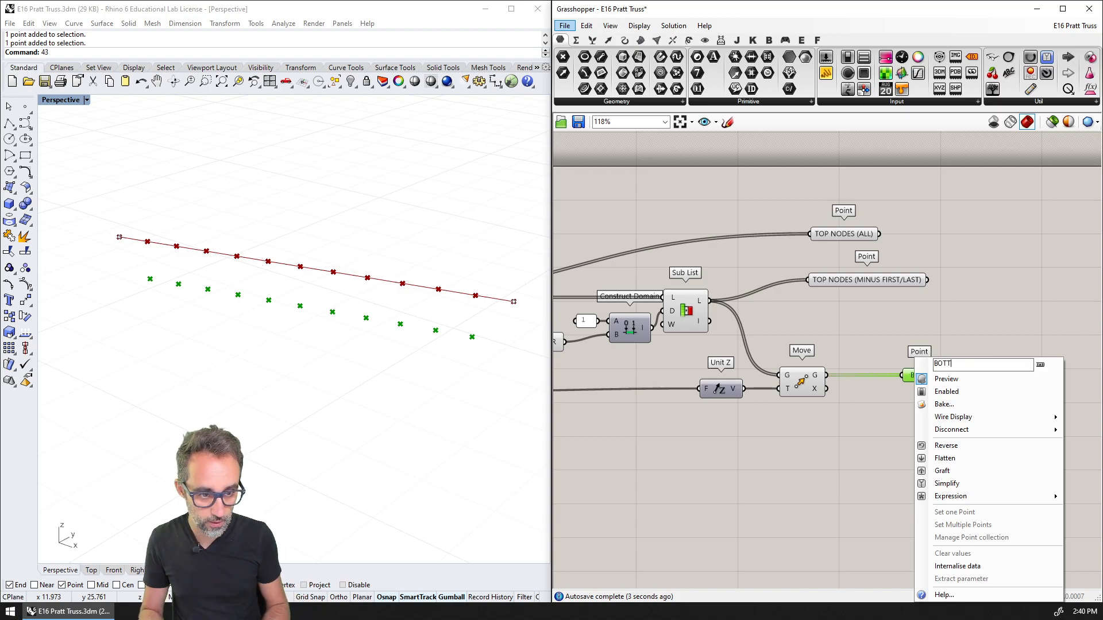
type("OM NODES (")
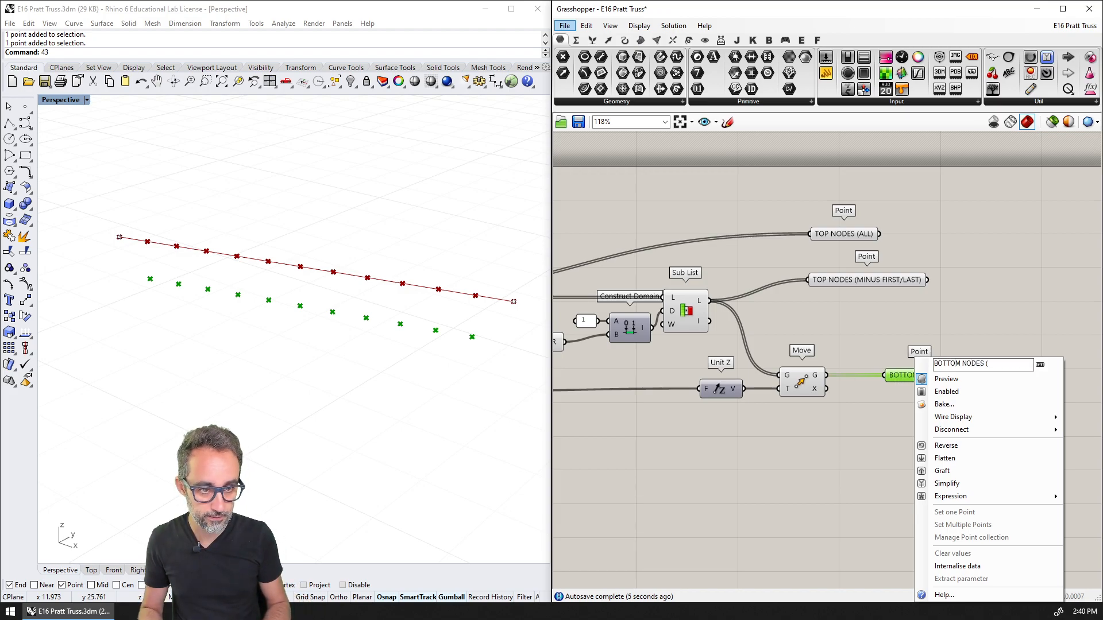
type("ALL)")
key("Return")
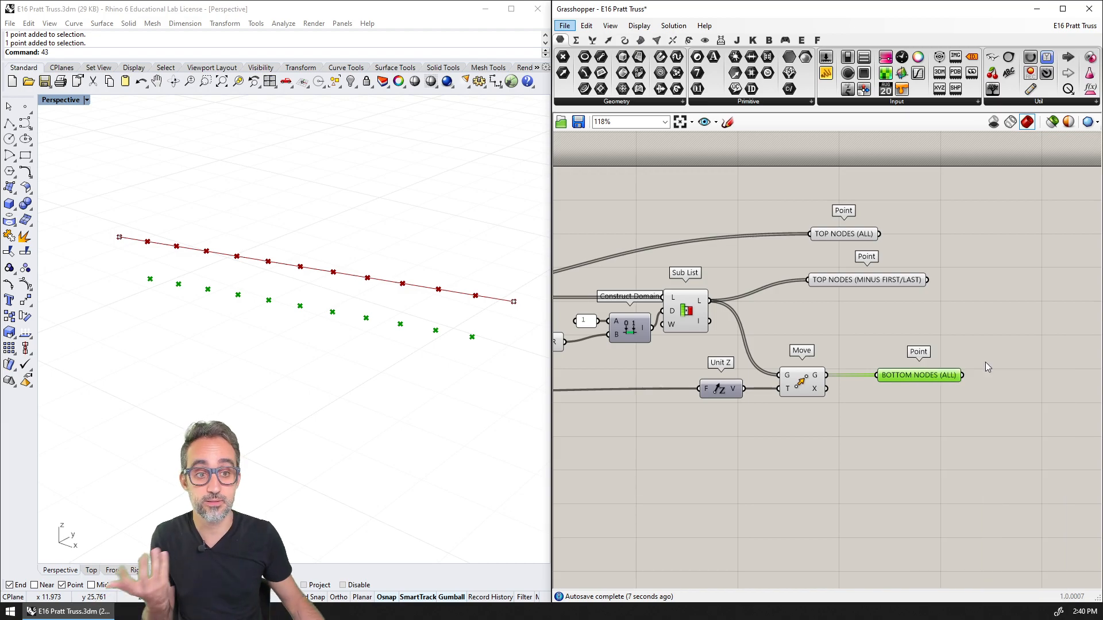
Move the three node parameters farther from Sub List and Move, spacing them out in a column
left_click_drag(872, 234, 964, 236)
left_click_drag(893, 280, 985, 281)
left_click_drag(932, 375, 989, 375)
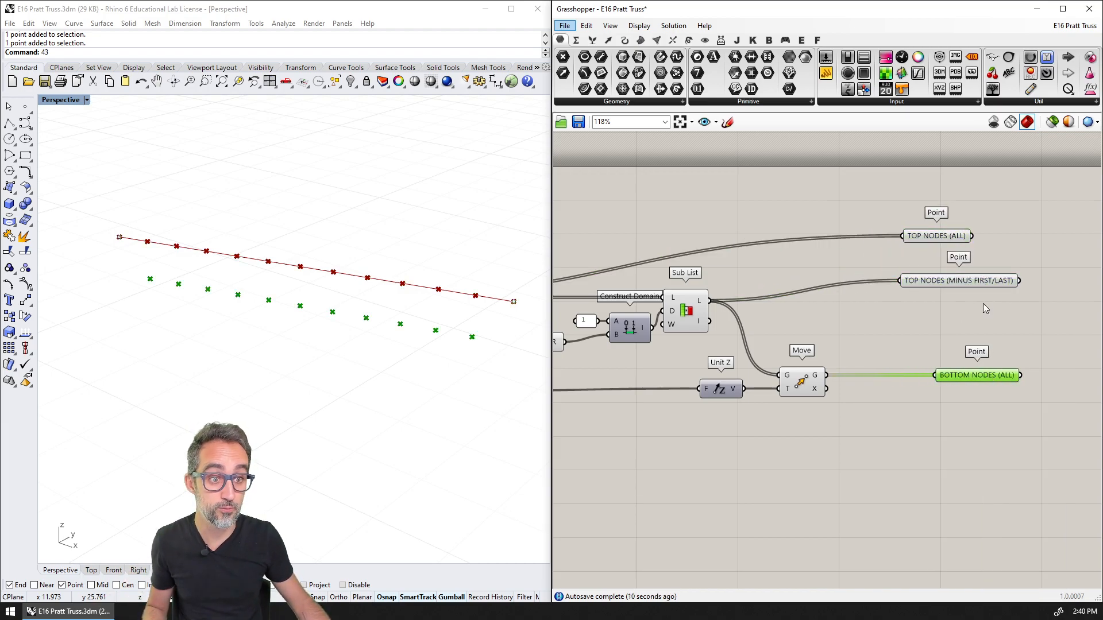
left_click_drag(984, 282, 1018, 302)
left_click_drag(948, 240, 976, 244)
Group the three node parameters and name the group SOURCE NODES
left_click_drag(1039, 211, 940, 374)
right_click_drag(1053, 403, 1008, 412)
left_click_drag(1016, 413, 858, 158)
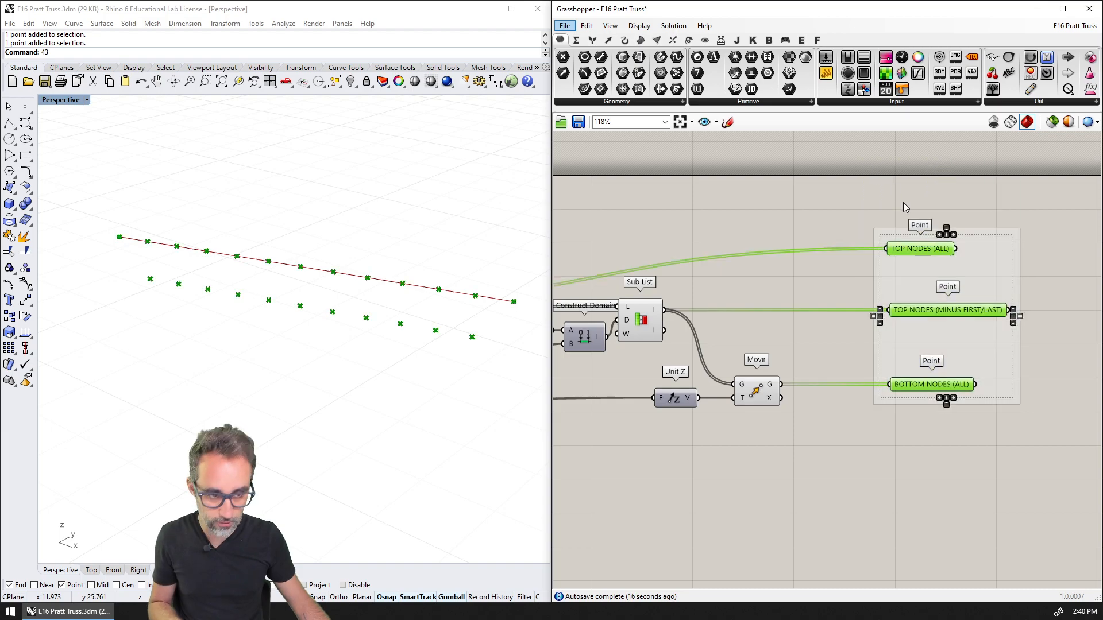
right_click(981, 259)
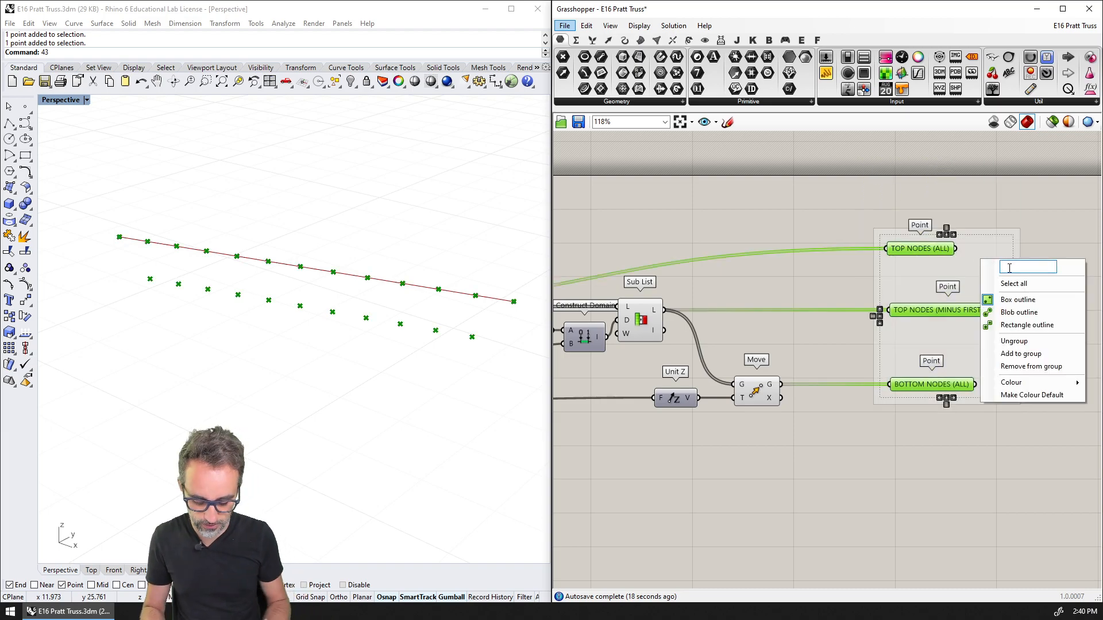
type("SOURCE NODES")
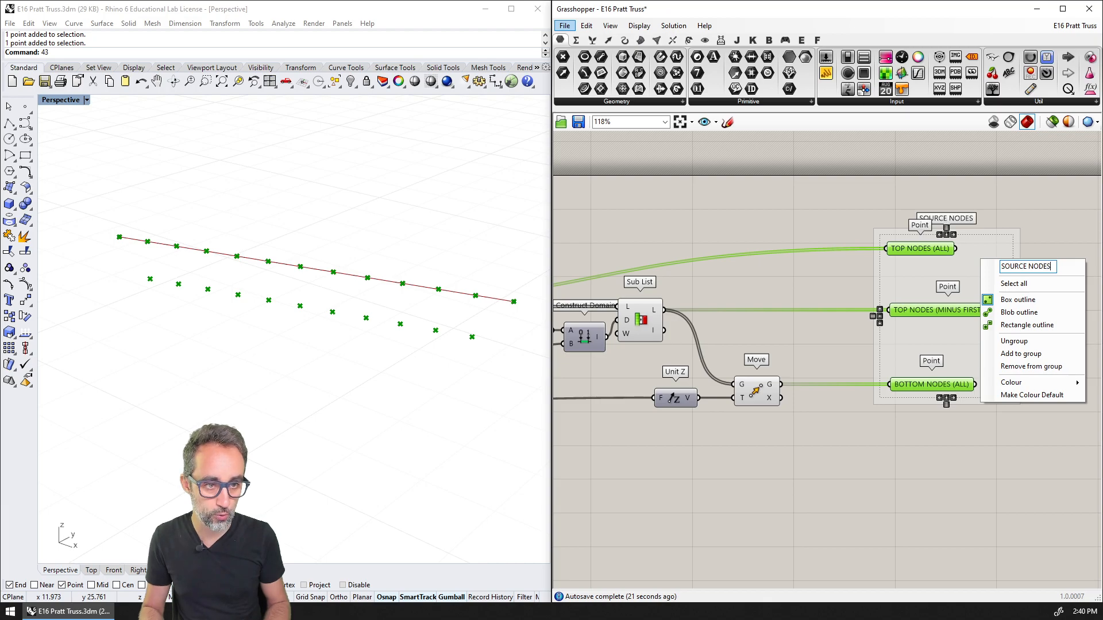
key("Return")
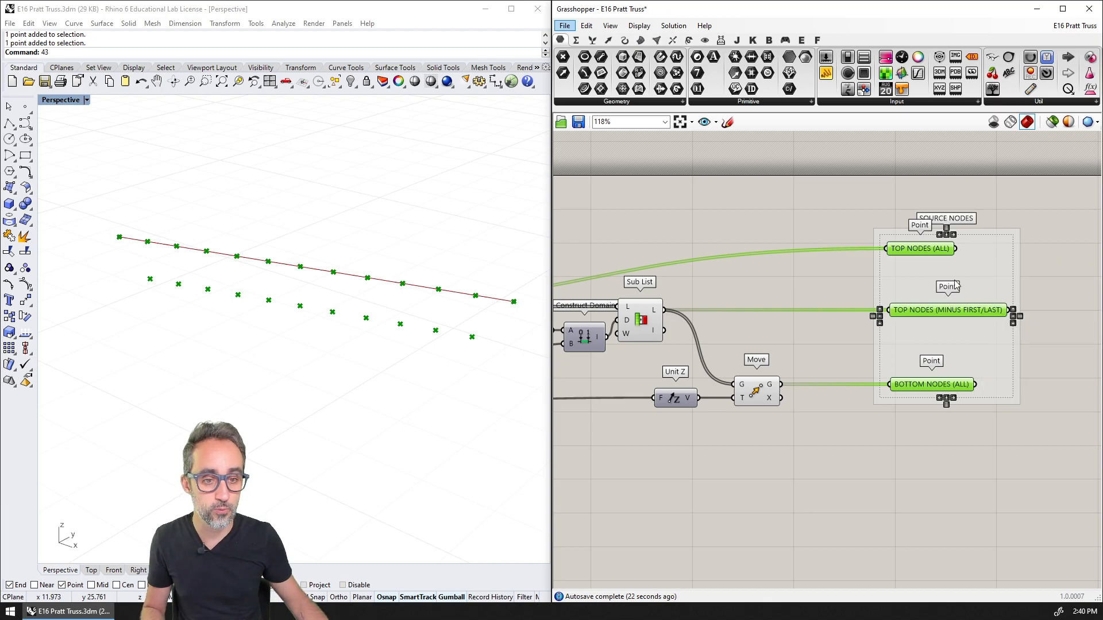
Hide the previews of the Divide Curve, Sub List, Move and Line components
scroll(954, 281, "down", 1)
left_click(927, 205)
right_click_drag(956, 196, 818, 183)
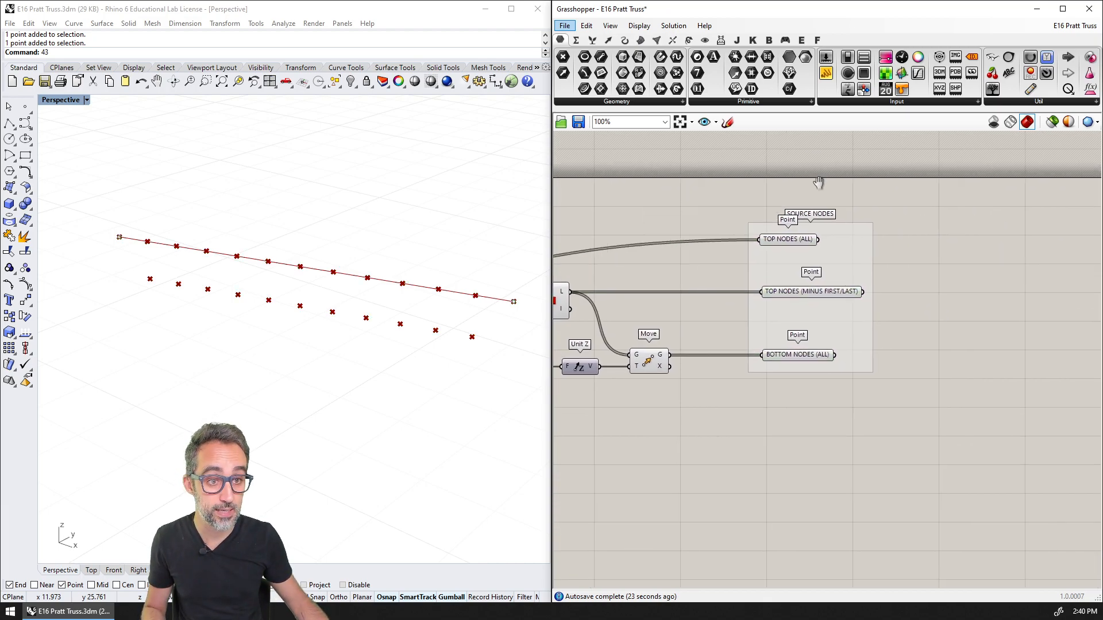
left_click_drag(722, 200, 879, 413)
left_click(724, 190)
right_click_drag(724, 190, 951, 231)
scroll(702, 271, "down", 2)
right_click_drag(702, 271, 769, 273)
left_click(609, 320)
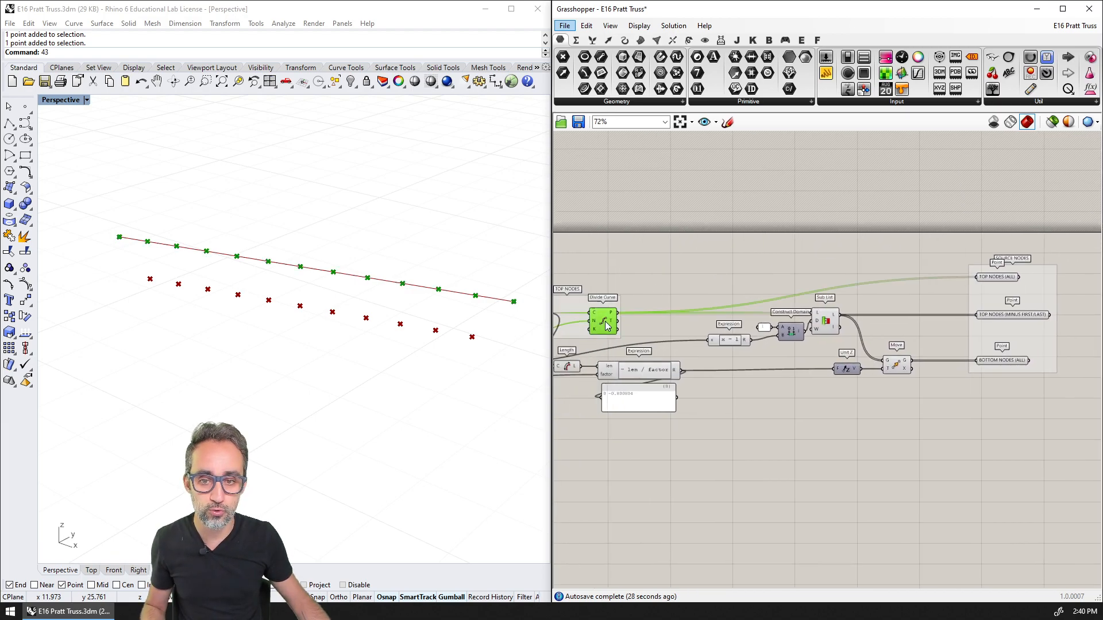
left_click(827, 321)
left_click(896, 365)
right_click_drag(551, 295, 764, 306)
left_click(747, 325)
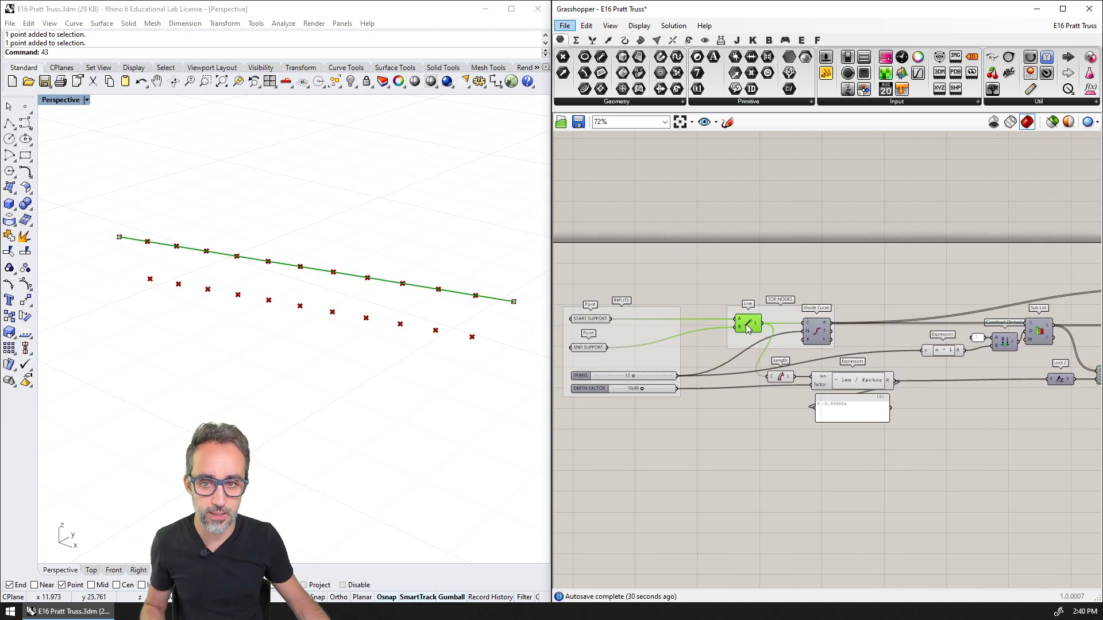
key("ctrl+q")
Place a Point List component beside the SOURCE NODES group and connect TOP NODES (ALL) to its points input
right_click_drag(921, 324, 684, 272)
right_click_drag(938, 265, 701, 301)
scroll(678, 247, "up", 2)
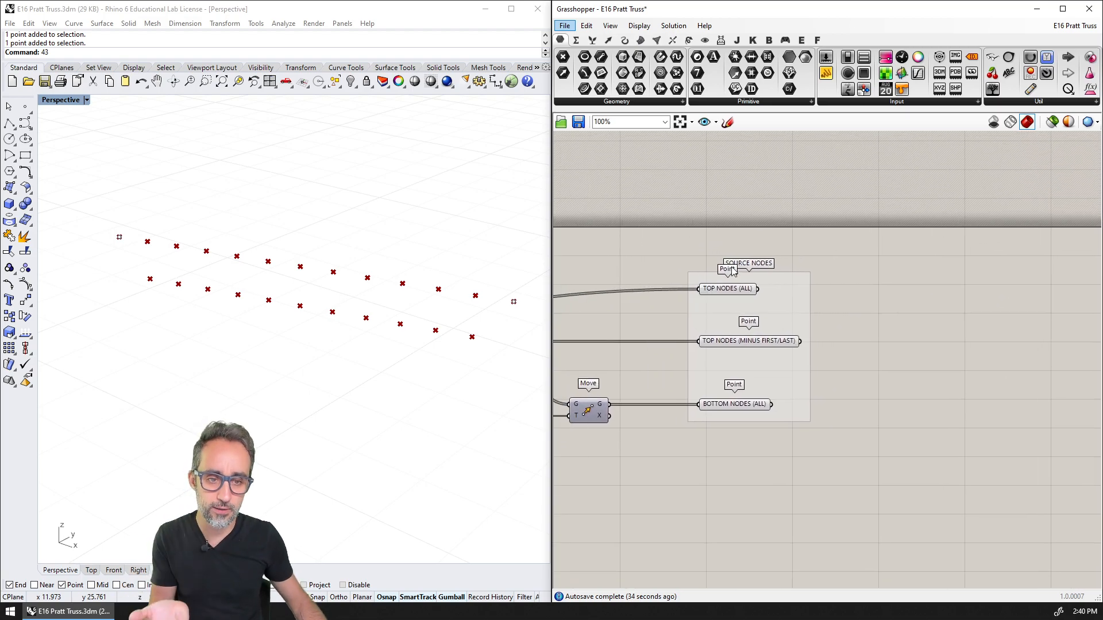
left_click(704, 40)
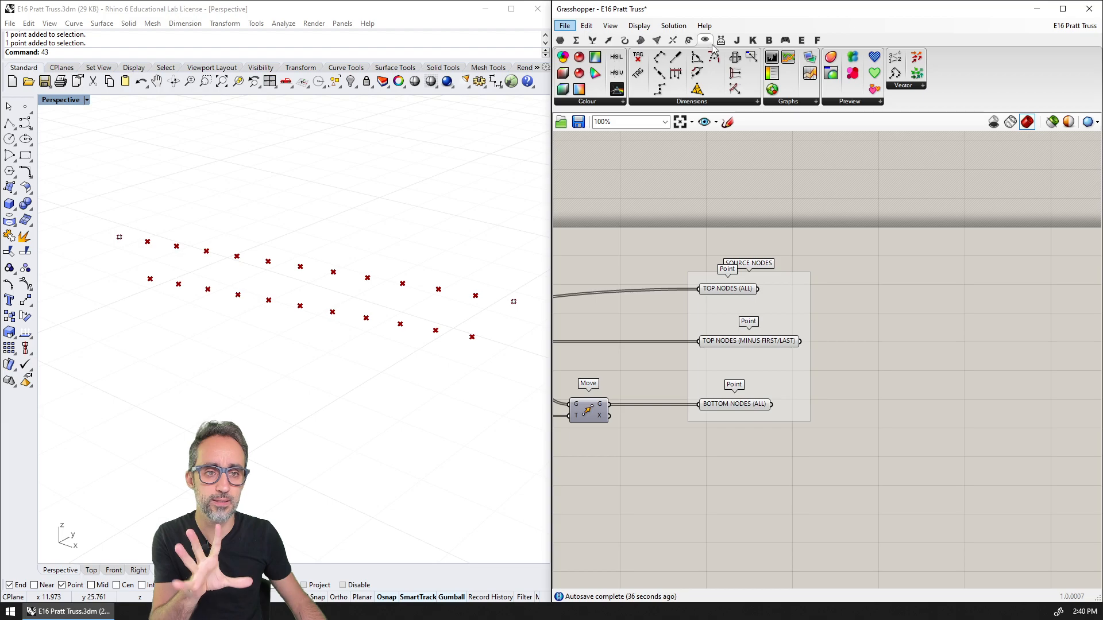
left_click_drag(852, 71, 831, 252)
scroll(829, 260, "up", 2)
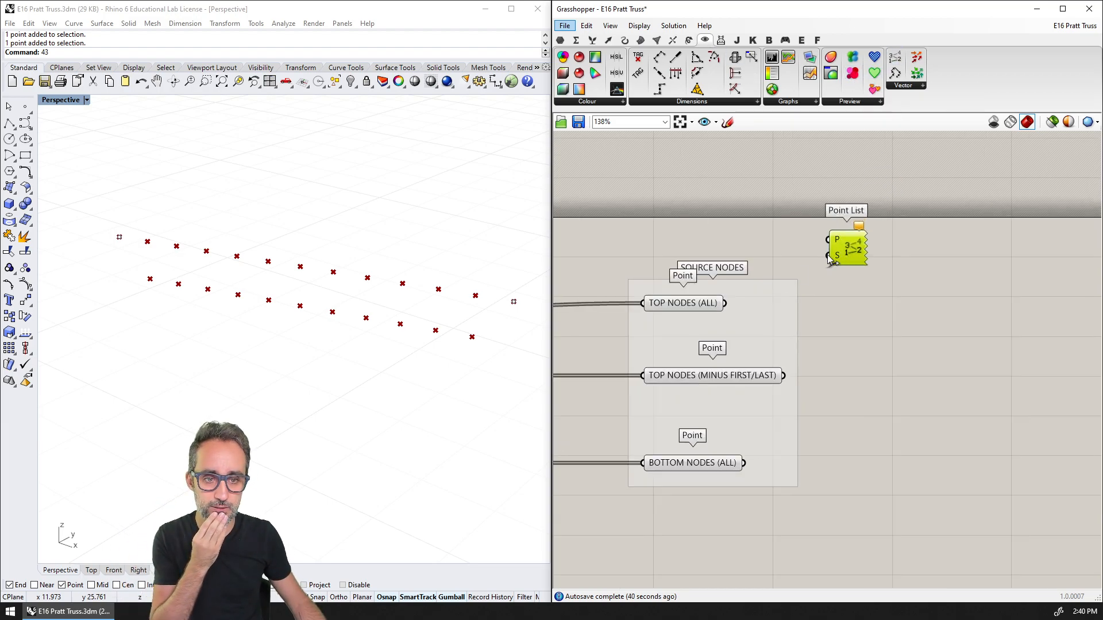
left_click_drag(725, 303, 876, 237)
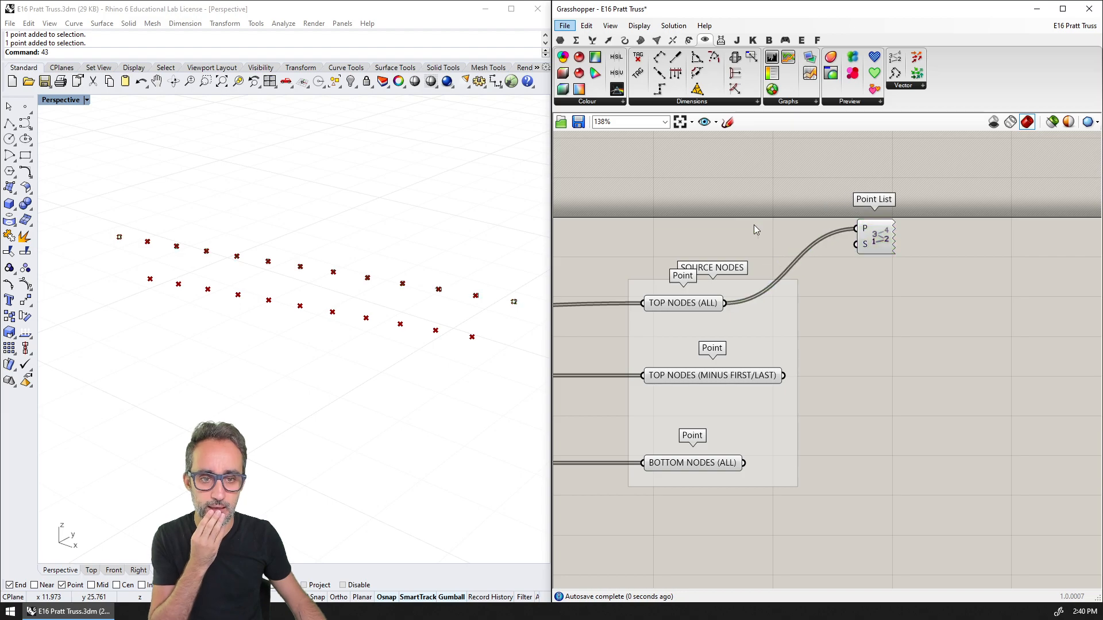
Create a number slider from 10.00, connect it to the Point List's size input and set it to 0.37
double_click(754, 227)
type("10.00")
key("Return")
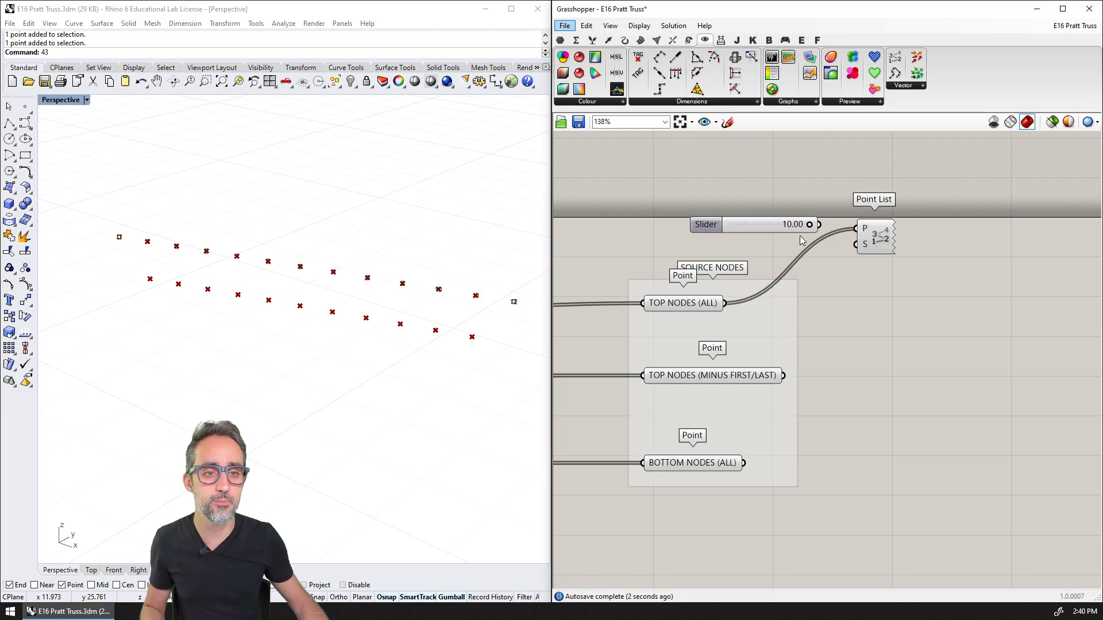
left_click_drag(808, 224, 730, 233)
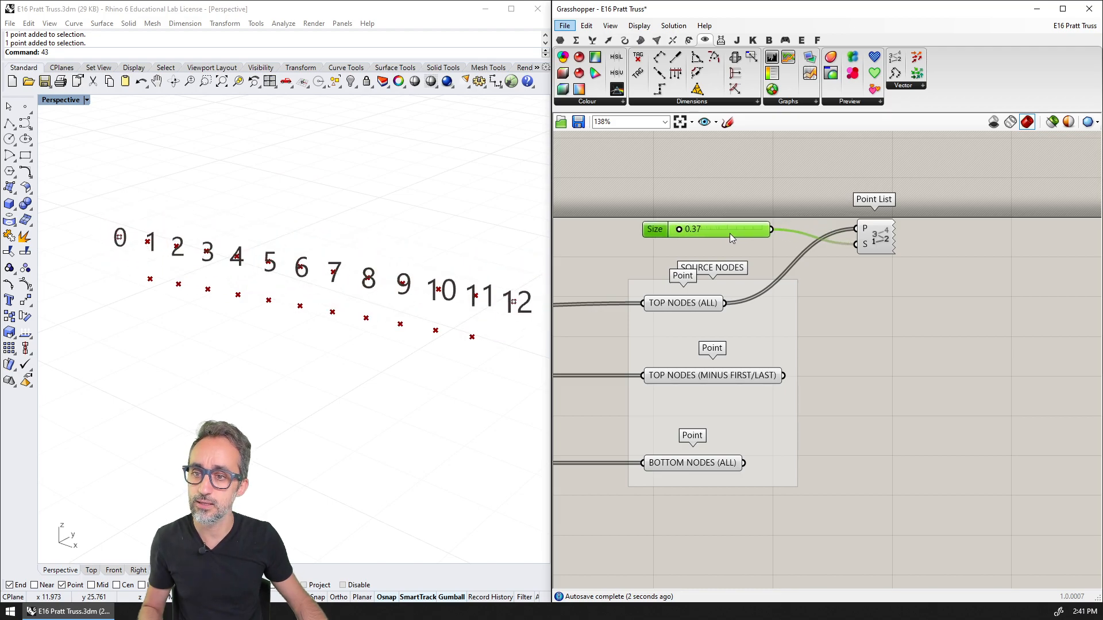
right_click_drag(459, 287, 426, 277, "shift")
right_click_drag(426, 277, 433, 282, "shift")
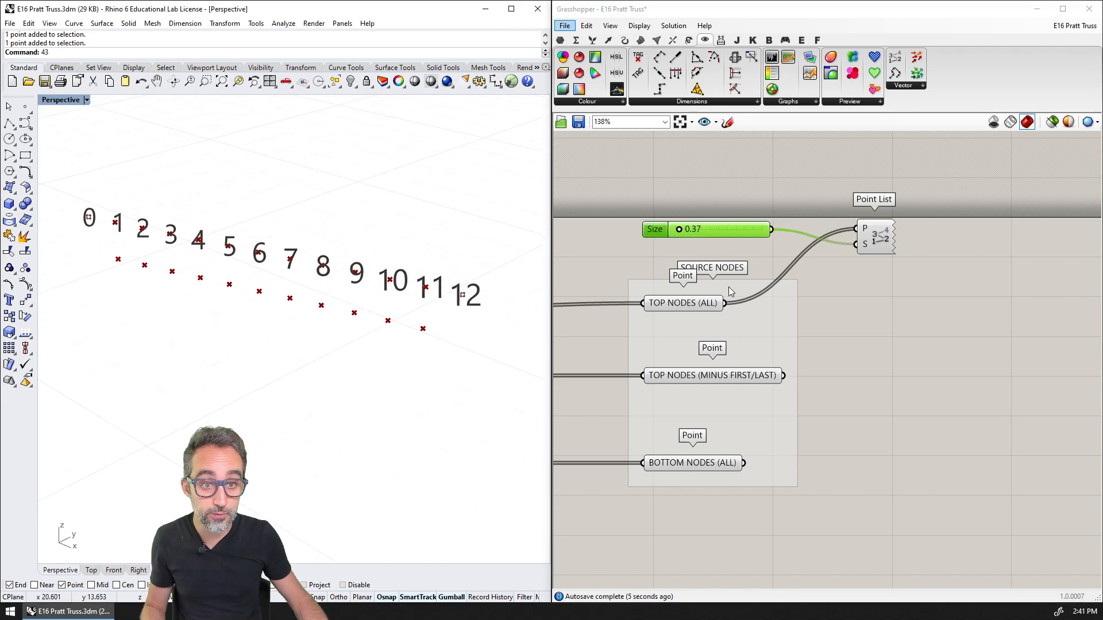
Feed the Point List from TOP NODES (MINUS FIRST/LAST), then from BOTTOM NODES (ALL), to compare their point numbering
left_click(682, 304)
left_click_drag(784, 376, 855, 229)
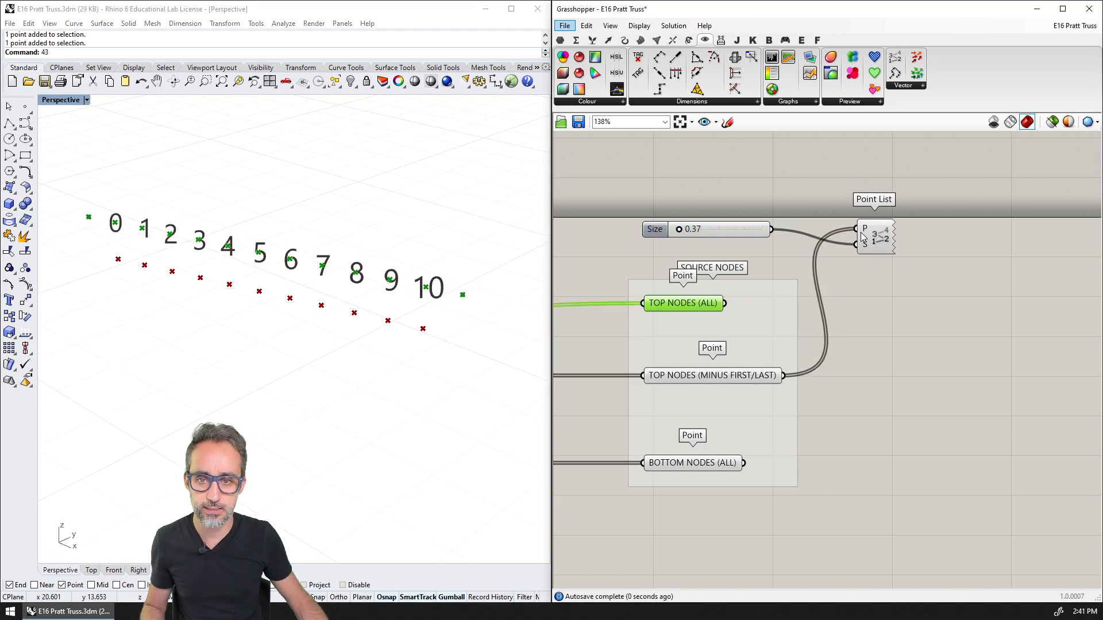
left_click(414, 244)
left_click_drag(743, 463, 876, 457)
scroll(845, 339, "down", 1)
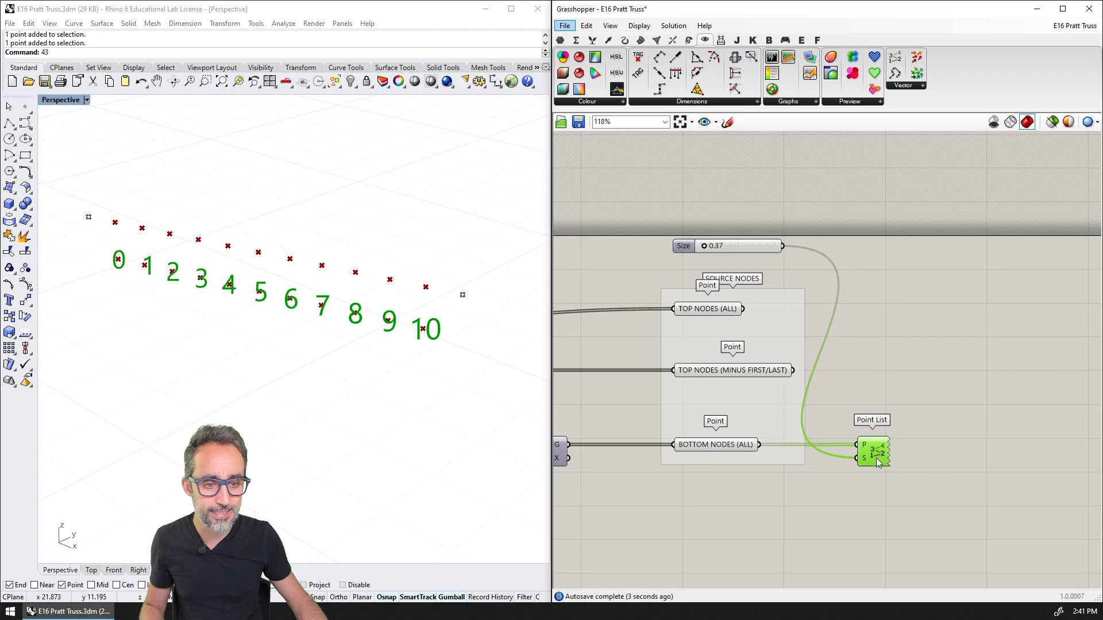
Move the Size slider and Point List just below the BOTTOM NODES (ALL) parameter and save the definition
left_click_drag(746, 247, 746, 477)
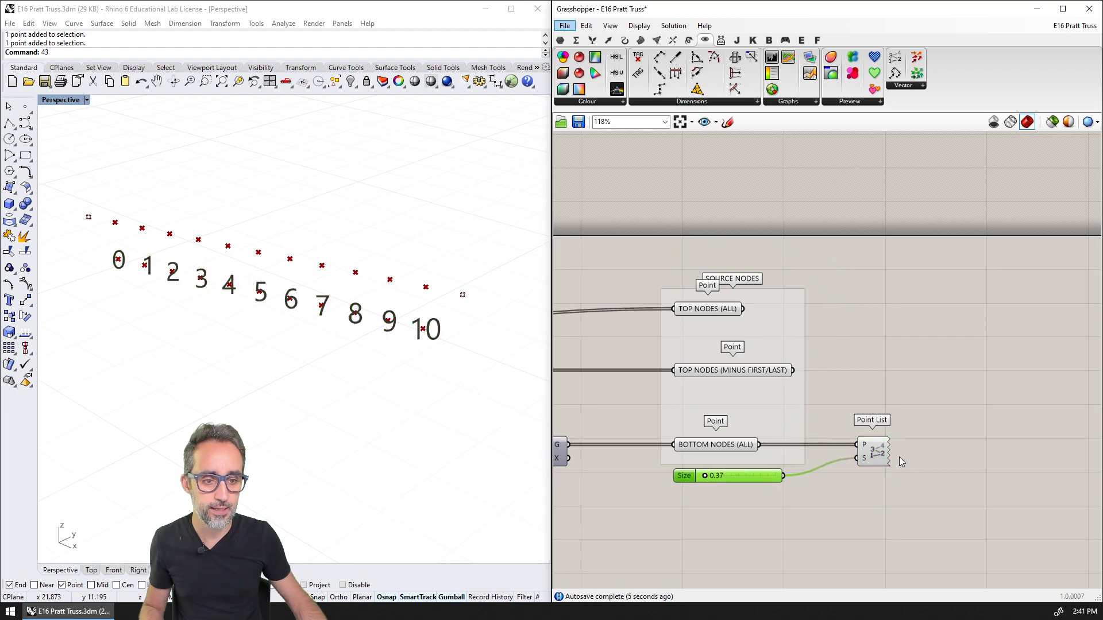
left_click_drag(867, 452, 863, 472)
right_click_drag(838, 411, 891, 340)
scroll(894, 377, "down", 2)
key("ctrl+s")
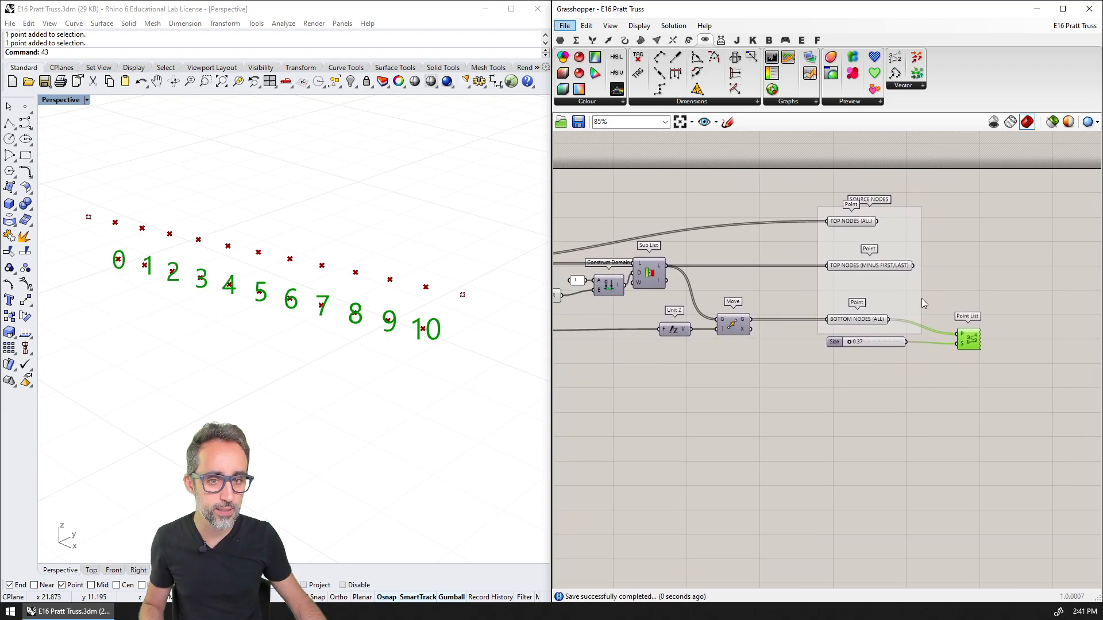
scroll(760, 311, "down", 2)
right_click_drag(804, 313, 892, 329)
scroll(892, 329, "down", 2)
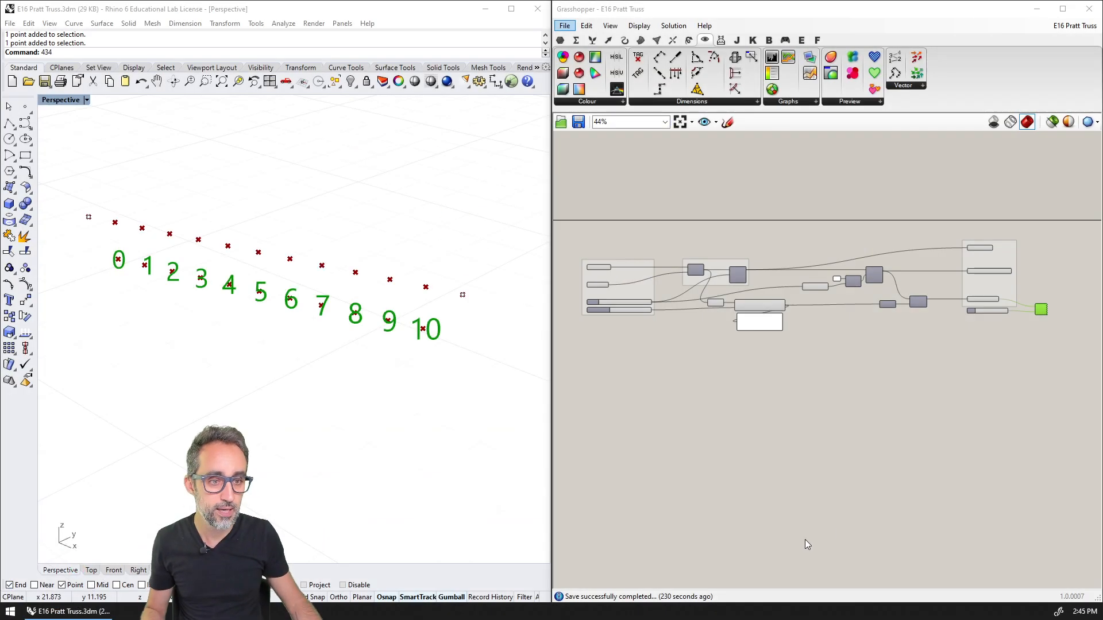
Highlight the TOP NODES (MINUS FIRST/LAST) and BOTTOM NODES (ALL) points in turn to compare the two sets in the model
scroll(814, 389, "up", 5)
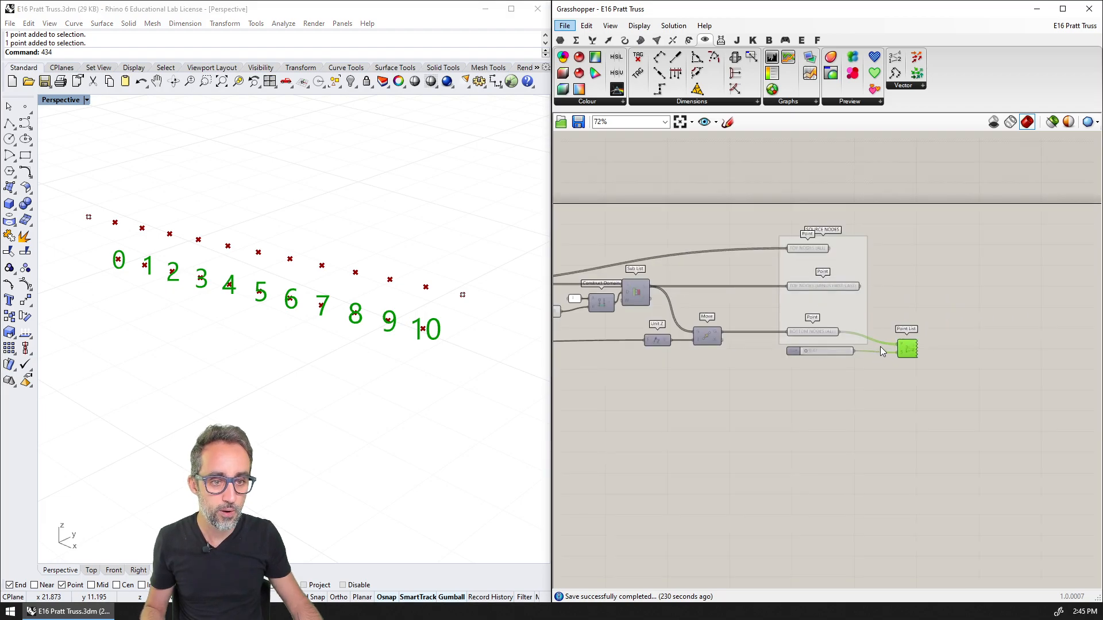
right_click_drag(858, 431, 854, 428)
scroll(853, 401, "up", 1)
right_click_drag(869, 383, 821, 321)
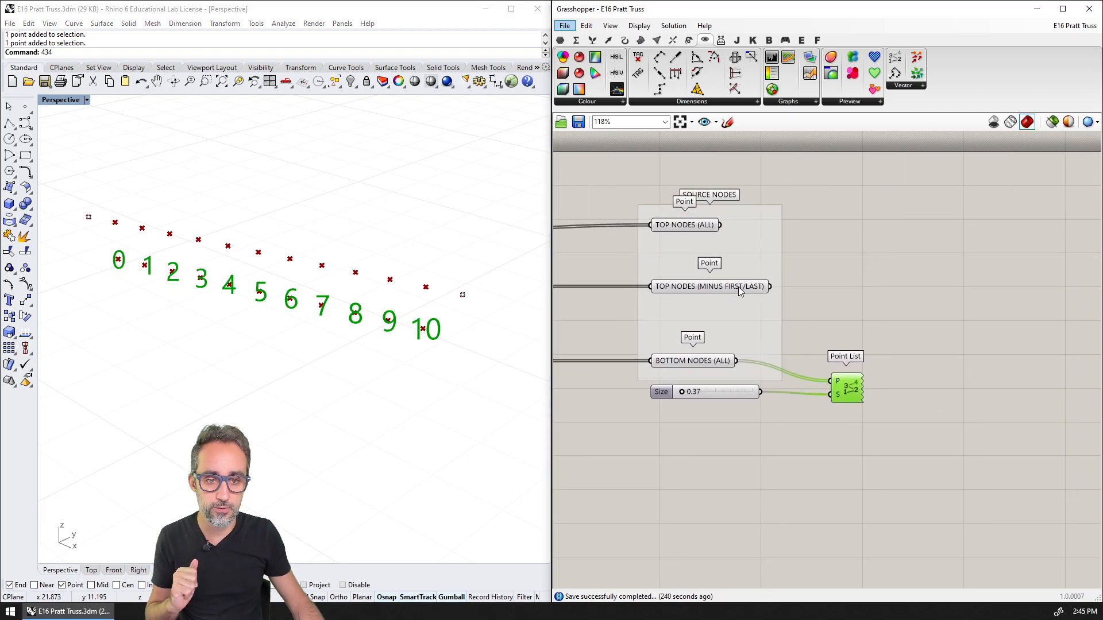
left_click(717, 287)
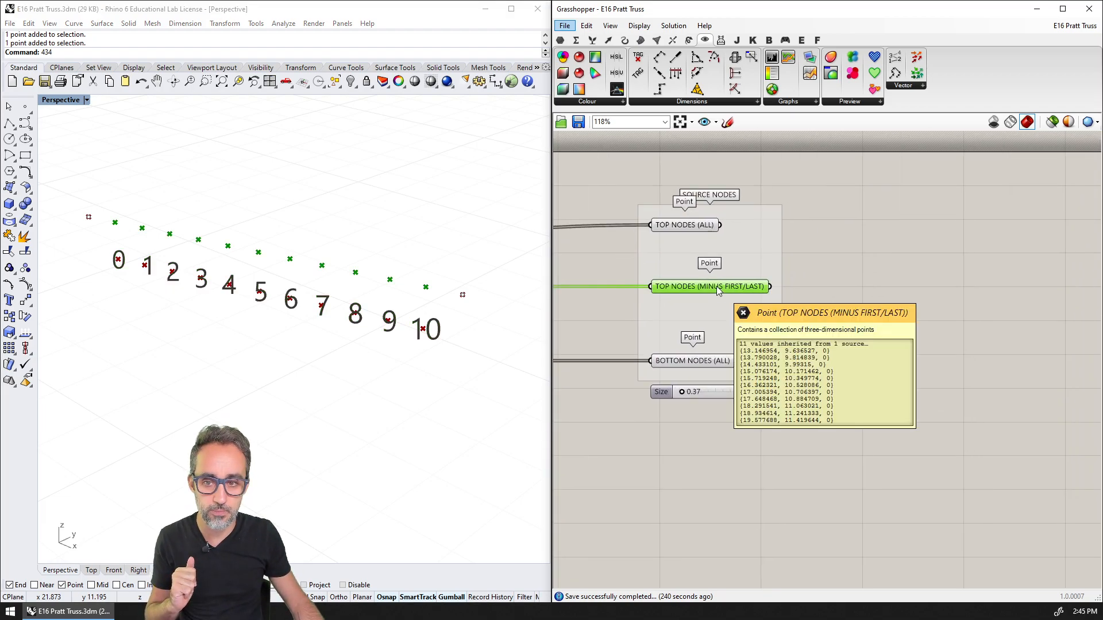
left_click(784, 285)
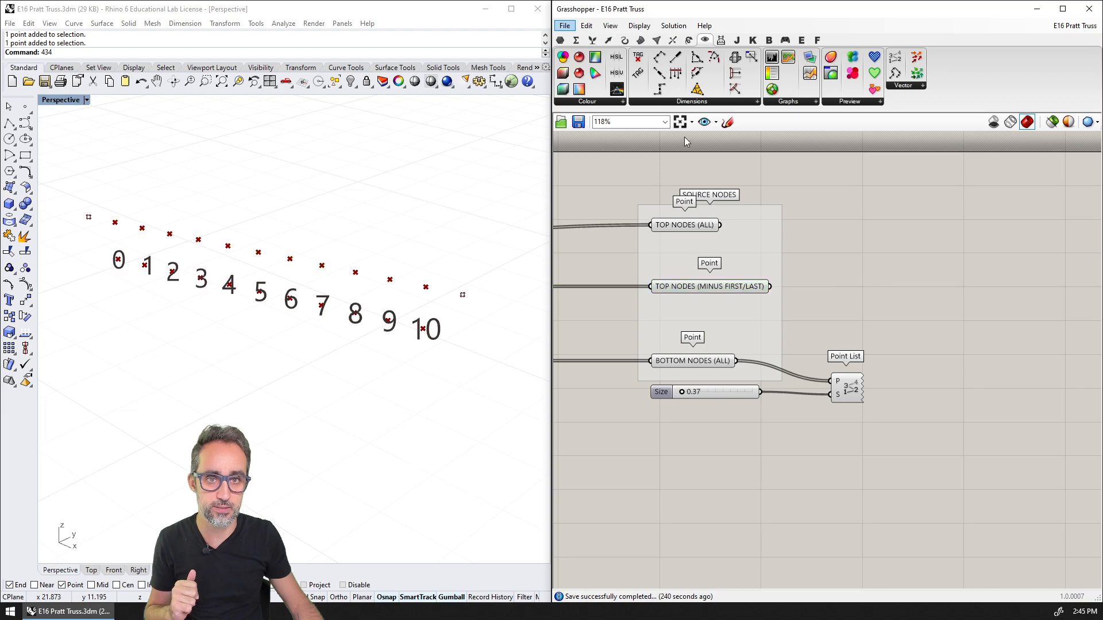
left_click(706, 363)
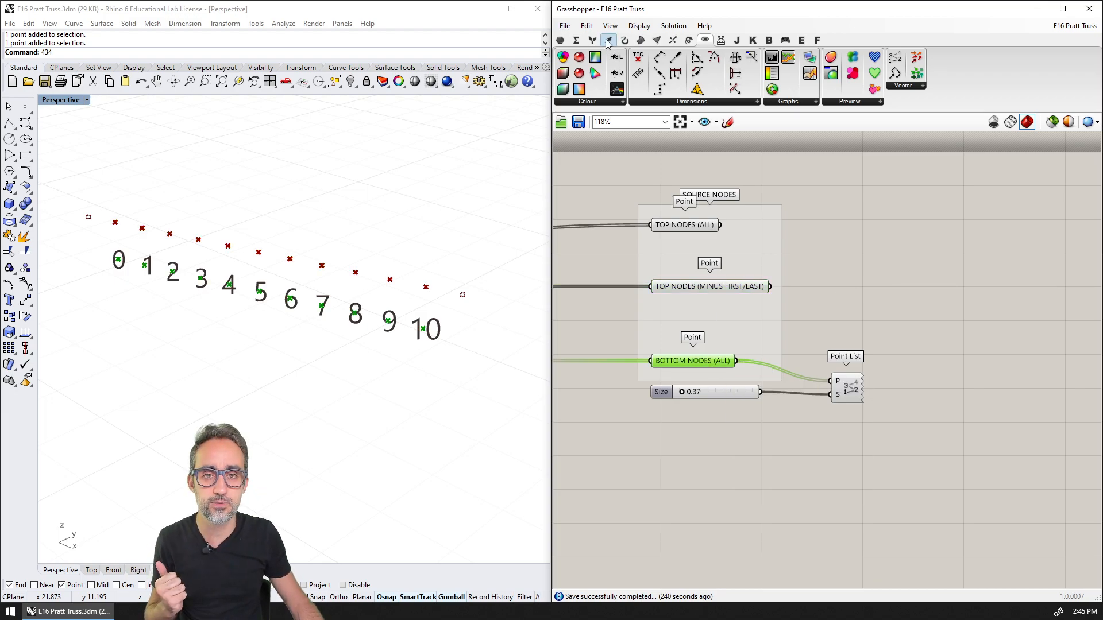
Place a Line component and connect TOP NODES (MINUS FIRST/LAST) to input A and BOTTOM NODES (ALL) to input B
left_click(624, 40)
left_click_drag(788, 57, 922, 296)
left_click_drag(788, 289, 983, 292)
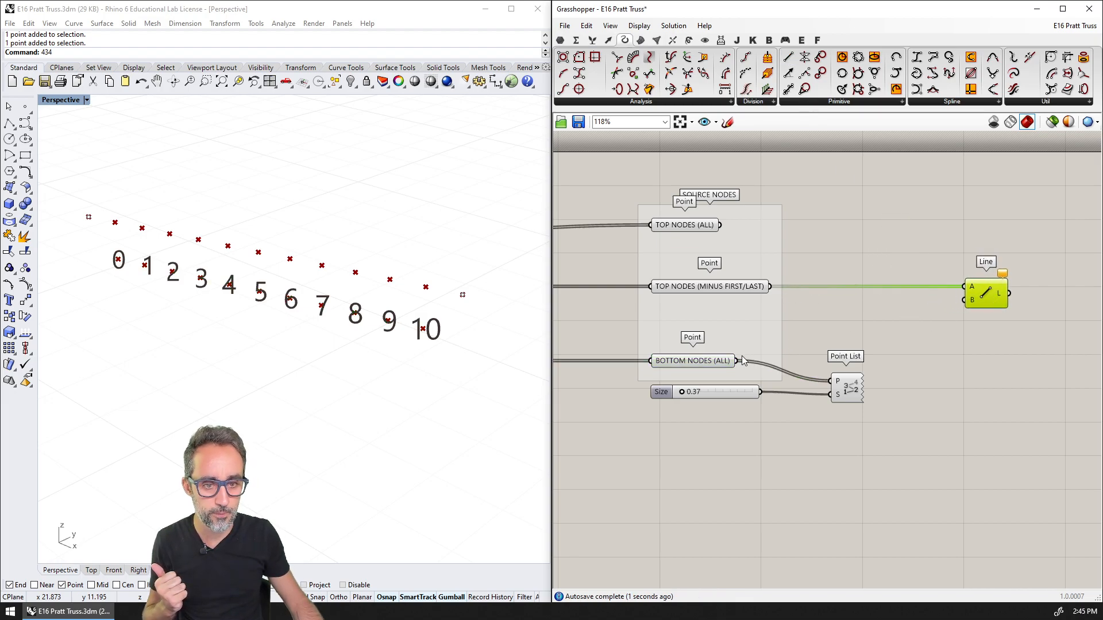
left_click_drag(742, 357, 965, 310)
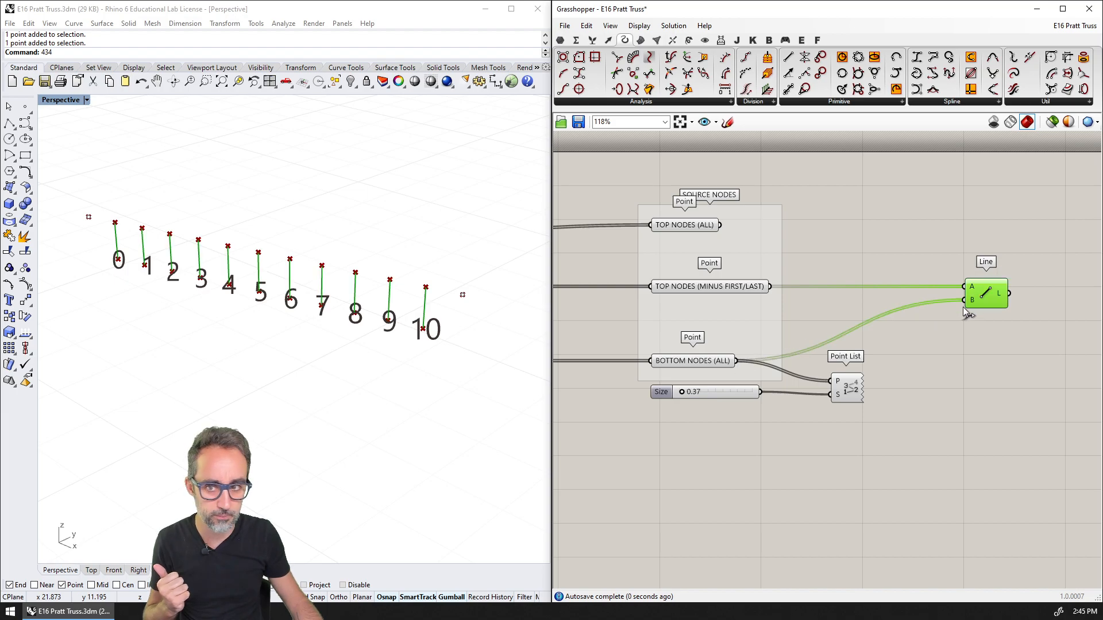
Turn off the Point List preview and move the Line component slightly farther from the source nodes
left_click(957, 338)
left_click(857, 396)
key("ctrl+q")
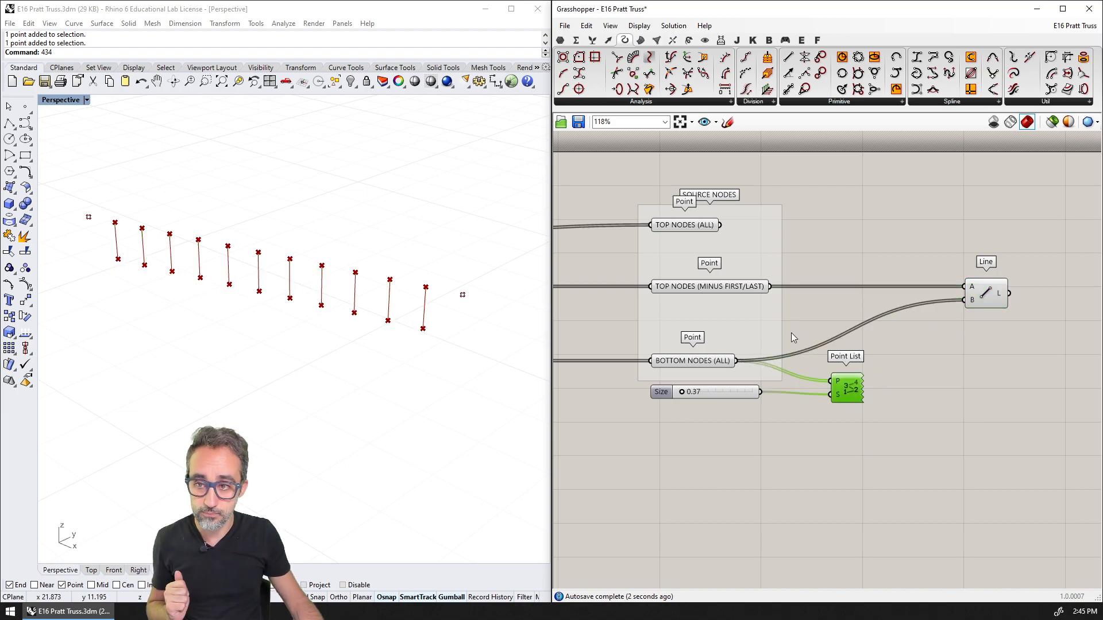
right_click_drag(1021, 351, 869, 325)
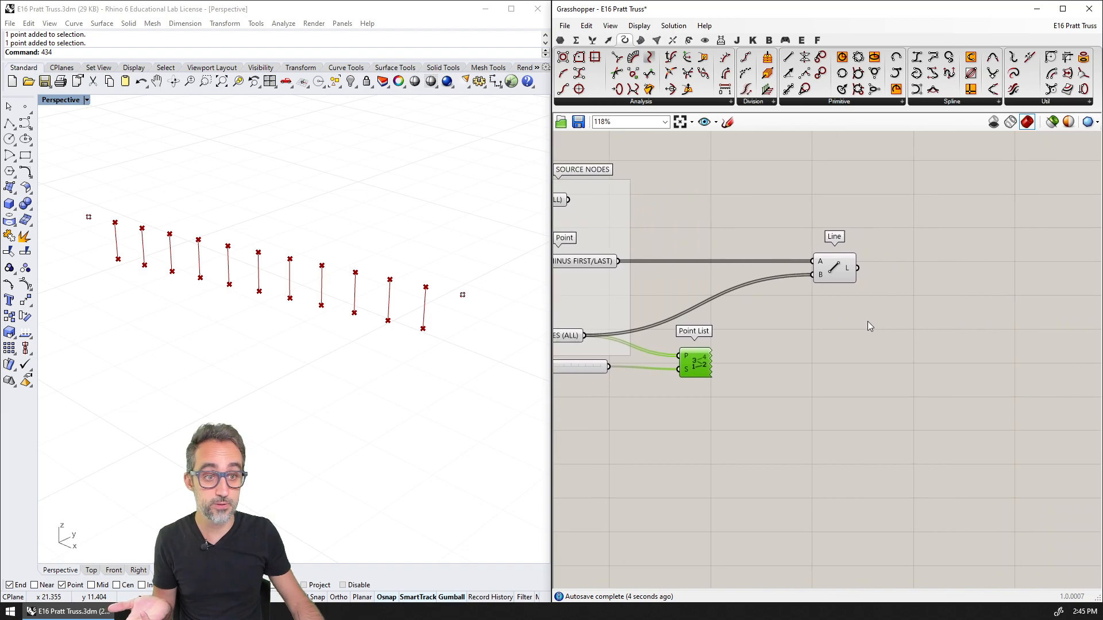
left_click_drag(840, 280, 874, 281)
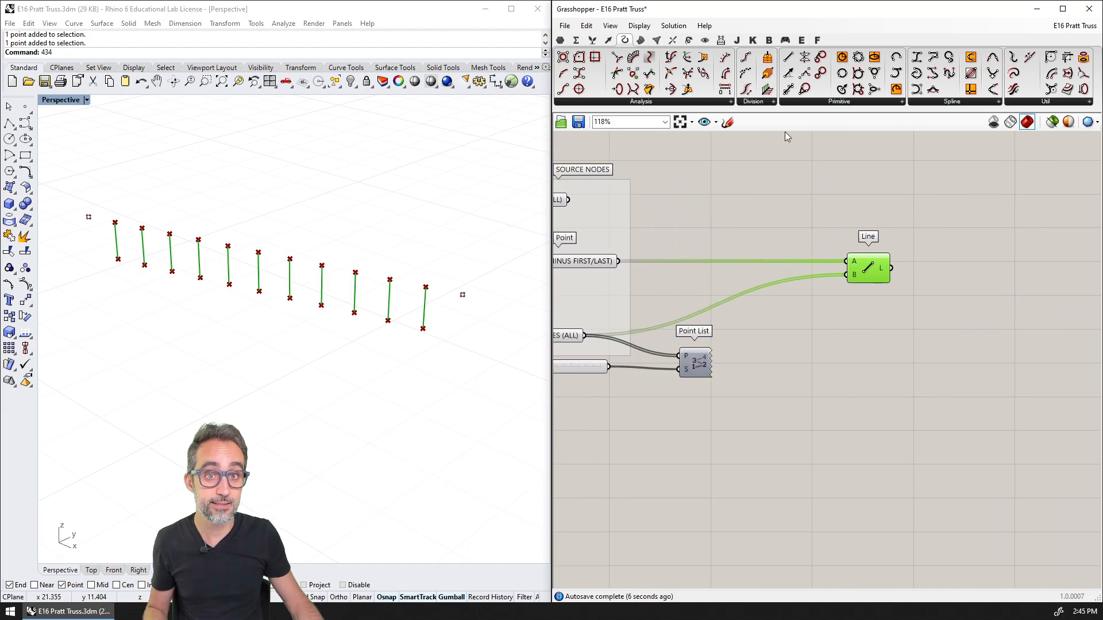
Place a Line parameter beside the Line component and connect the component's L output to it
left_click(560, 40)
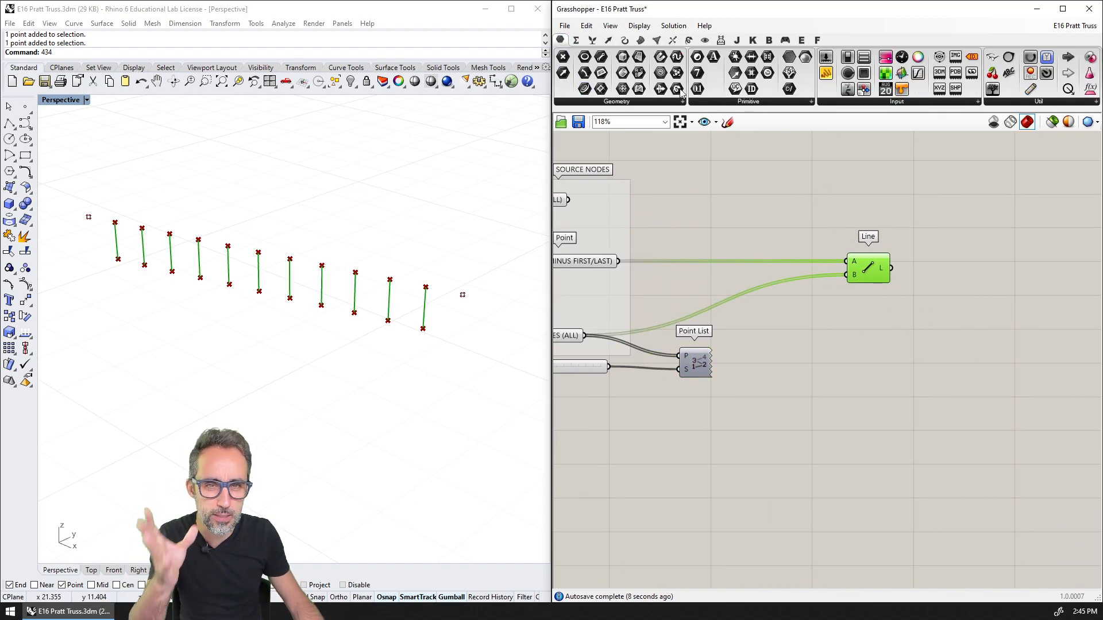
left_click_drag(600, 92, 989, 265)
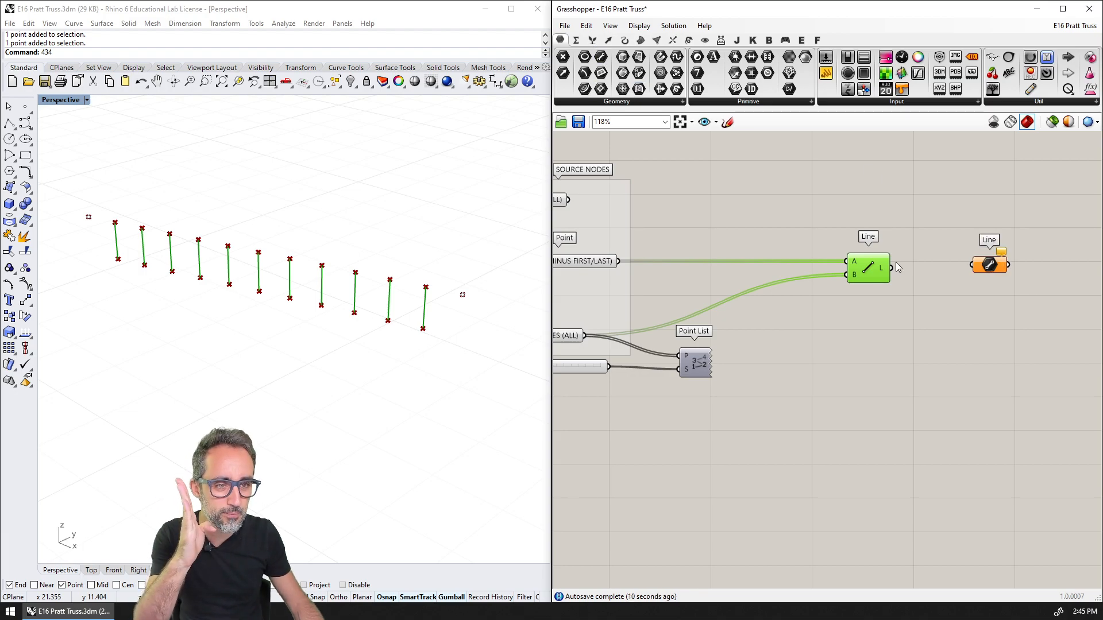
left_click_drag(891, 268, 972, 267)
left_click(989, 266)
left_click(877, 277)
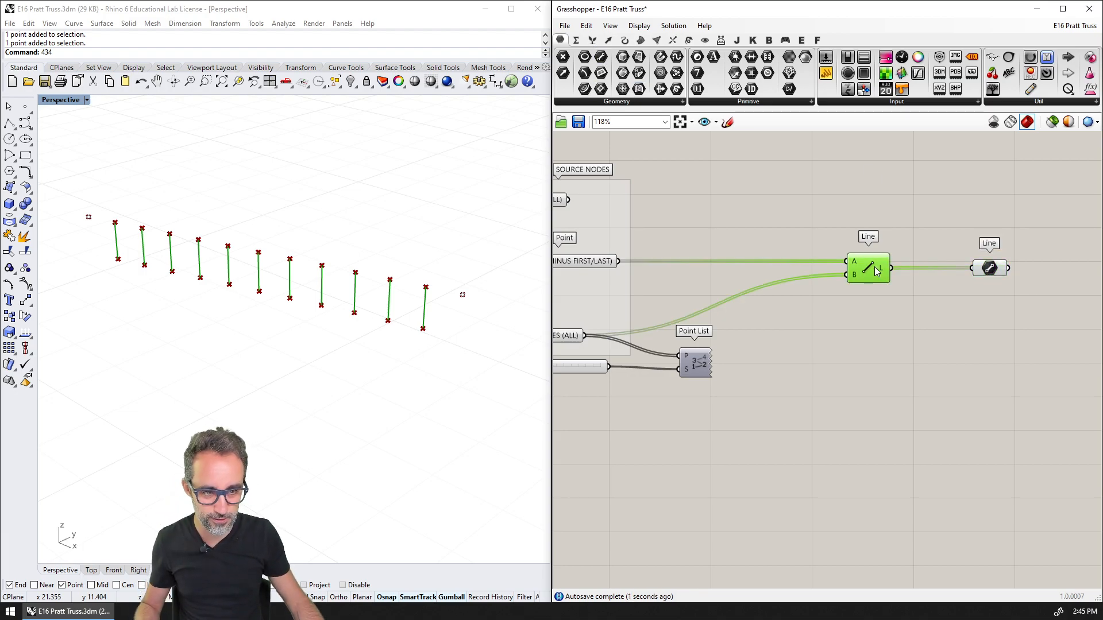
Rename the Line parameter as VERTICAL BARS and set it to always draw its name
scroll(877, 276, "up", 1)
right_click(872, 257)
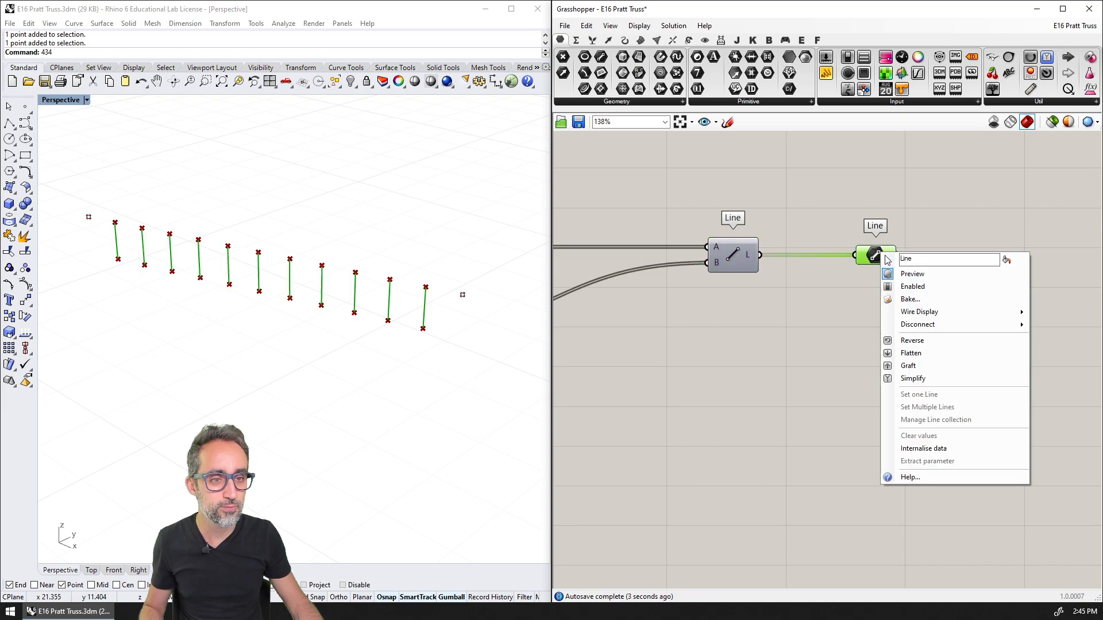
type("vertical")
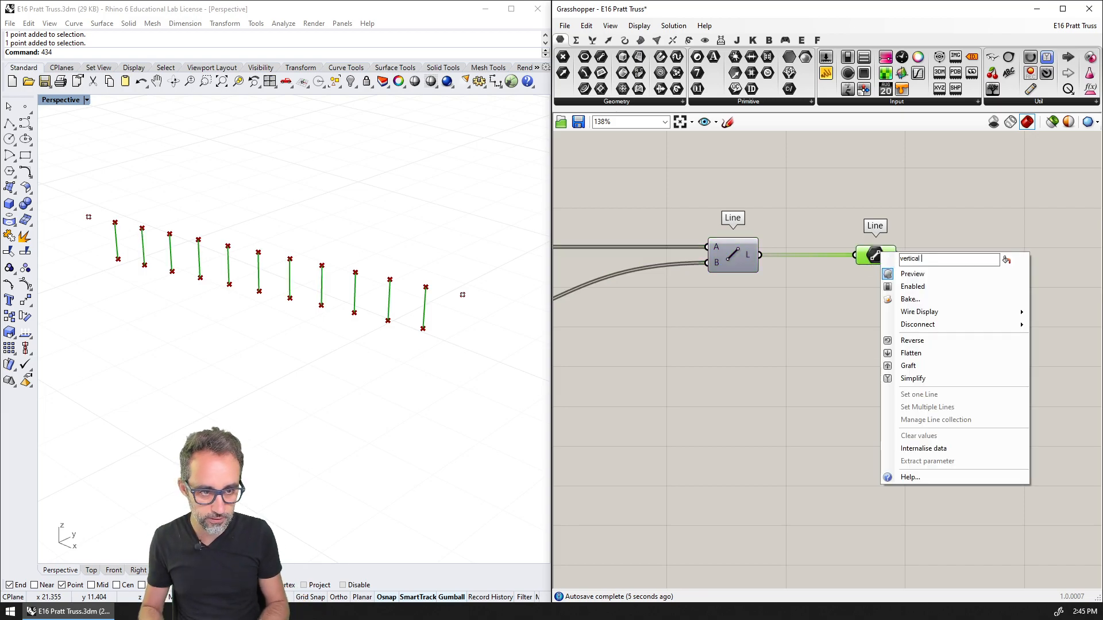
key("BackSpace")
key("BackSpace")
key("BackSpace")
key("BackSpace")
key("BackSpace")
key("BackSpace")
type("ertical")
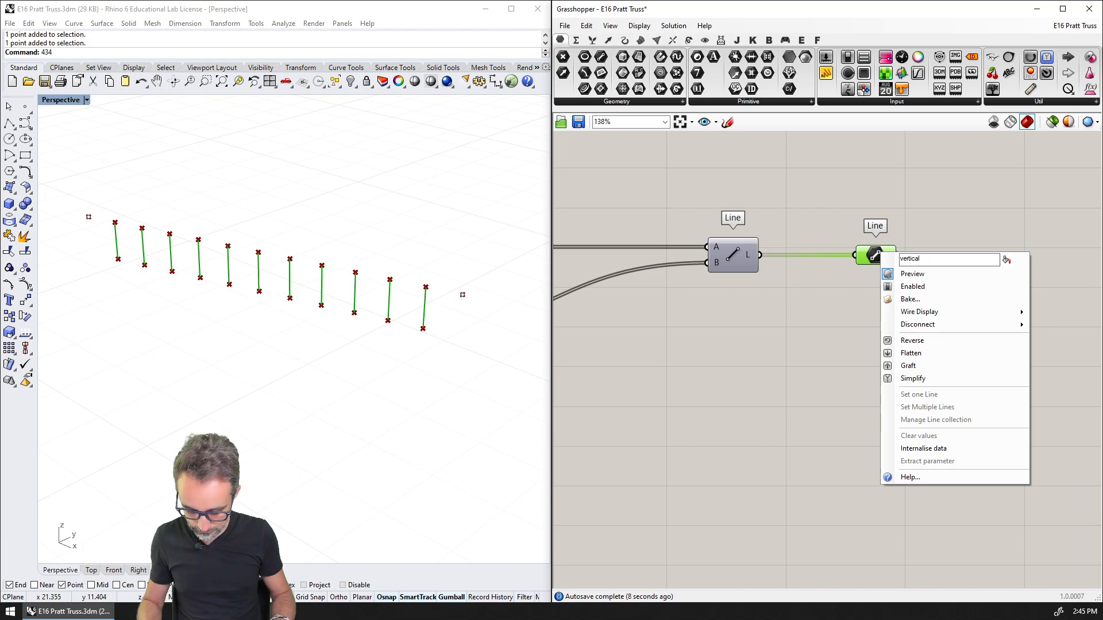
key("ctrl+a")
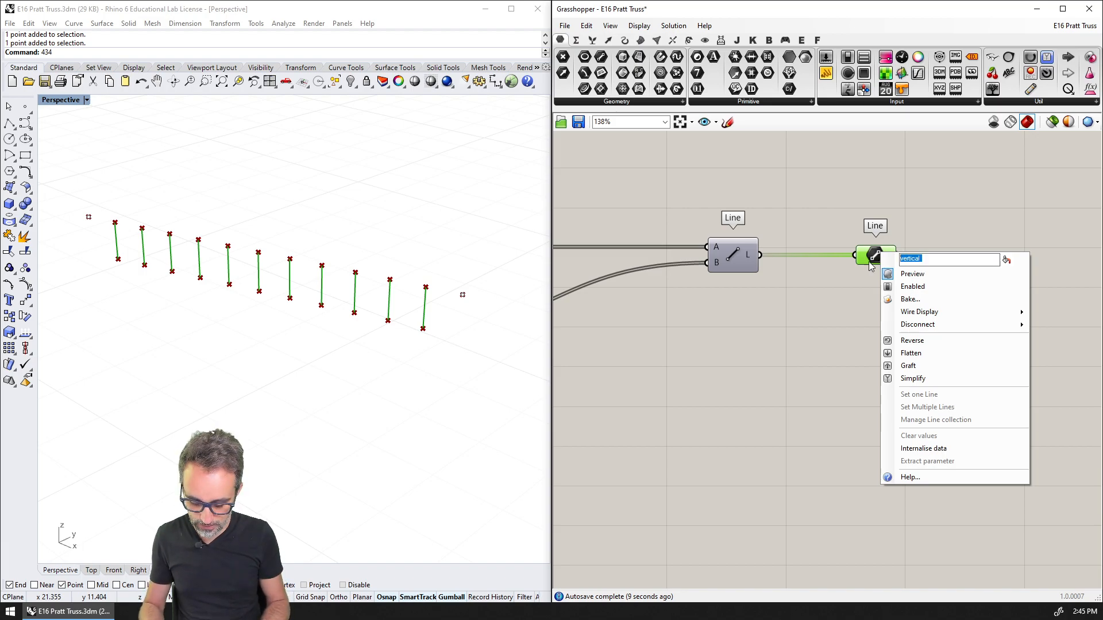
type("VE")
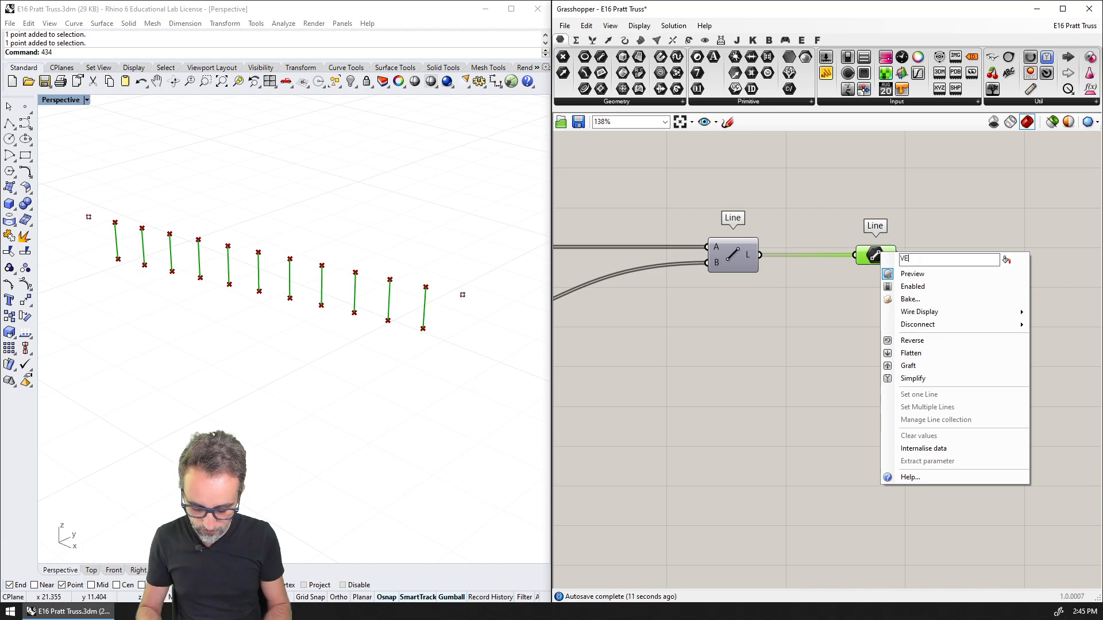
type("RTICAL BARS")
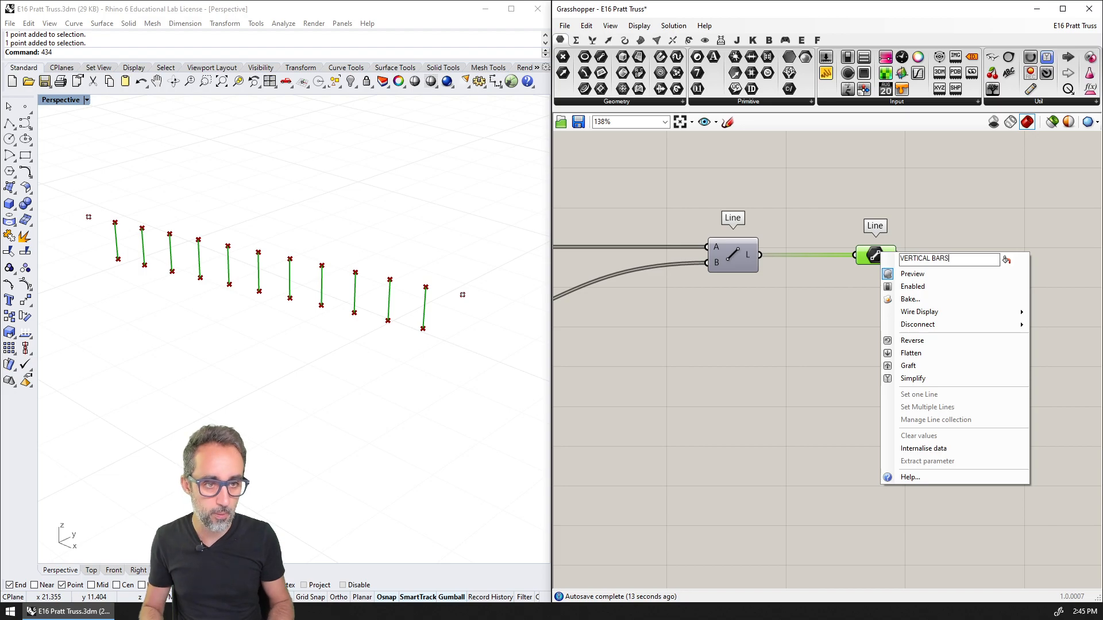
key("Return")
right_click(873, 262)
left_click(1003, 272)
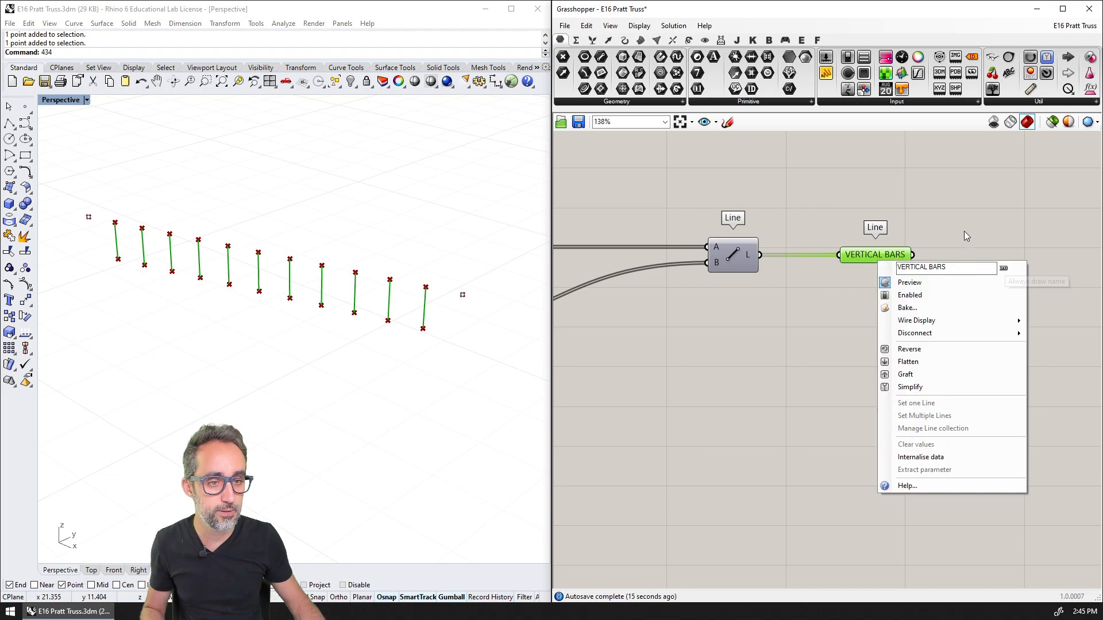
left_click(827, 210)
Group the Line component with its VERTICAL BARS parameter and title the group VERTICAL BARS
scroll(836, 259, "down", 3)
left_click_drag(1026, 254, 732, 308)
key("ctrl+g")
right_click_drag(815, 256, 839, 229)
right_click(841, 245)
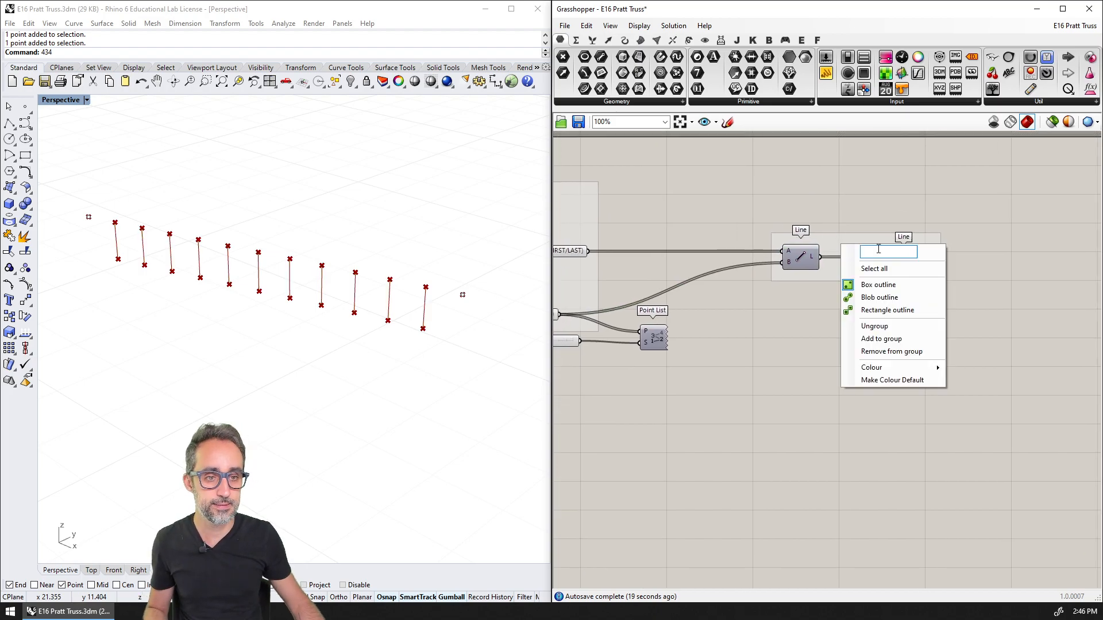
type("VERTICAL BARS")
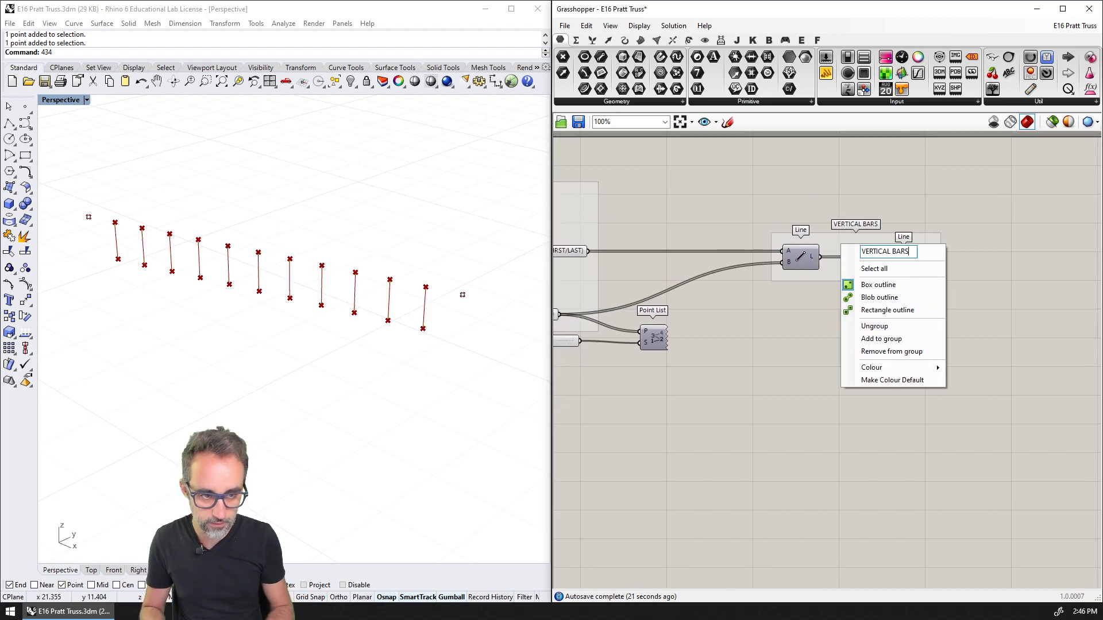
key("Return")
scroll(768, 209, "down", 1)
right_click_drag(769, 209, 791, 197)
scroll(791, 197, "up", 2)
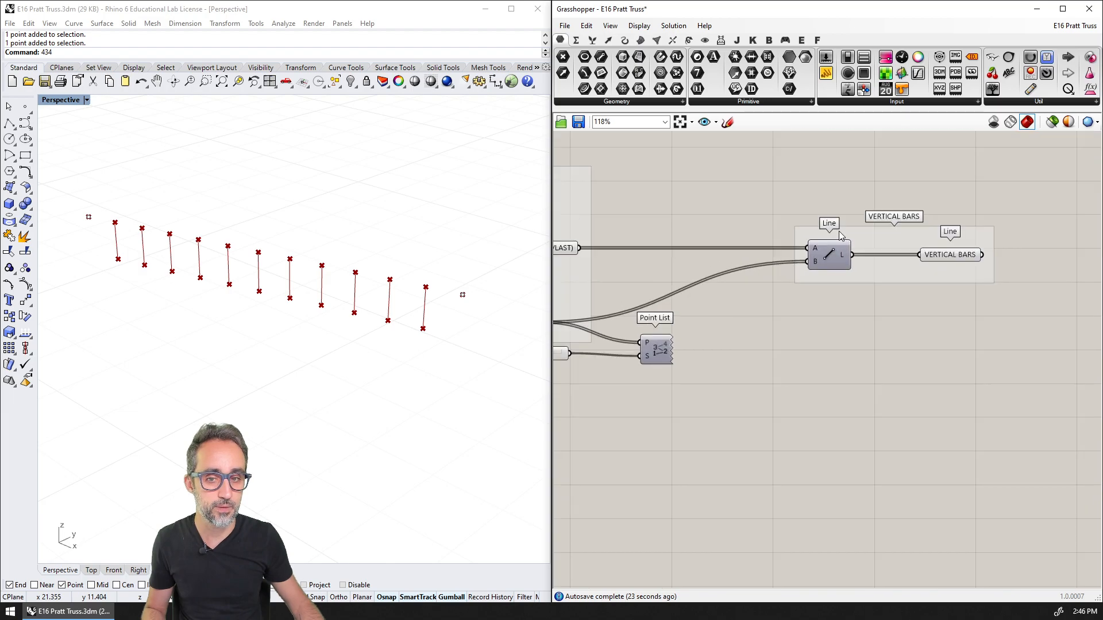
right_click_drag(891, 243, 825, 247)
scroll(822, 243, "down", 2)
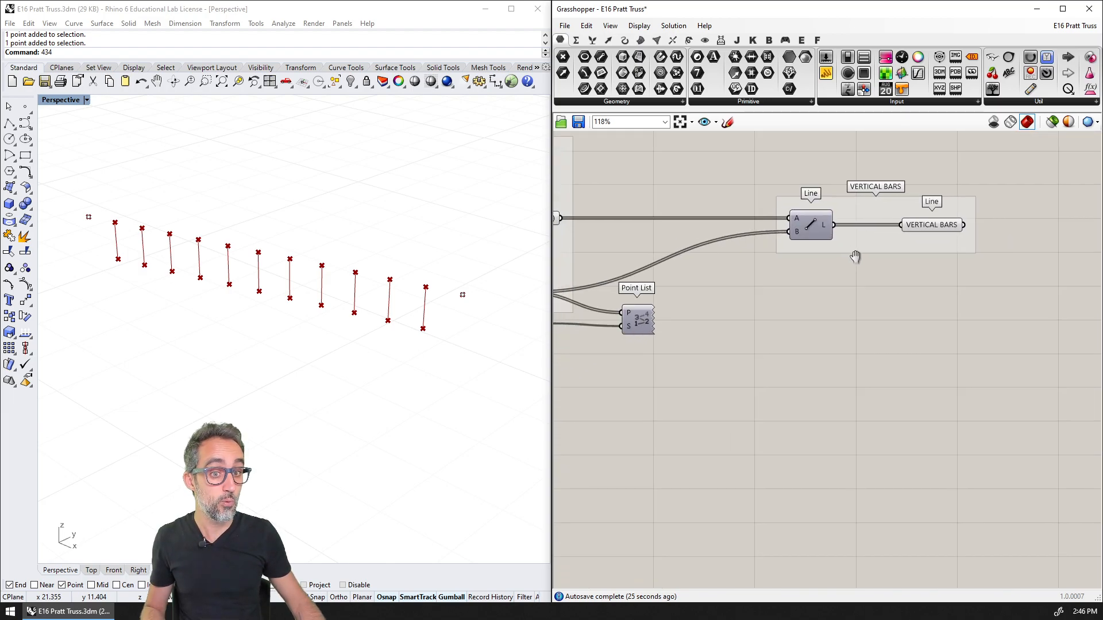
scroll(861, 266, "up", 1)
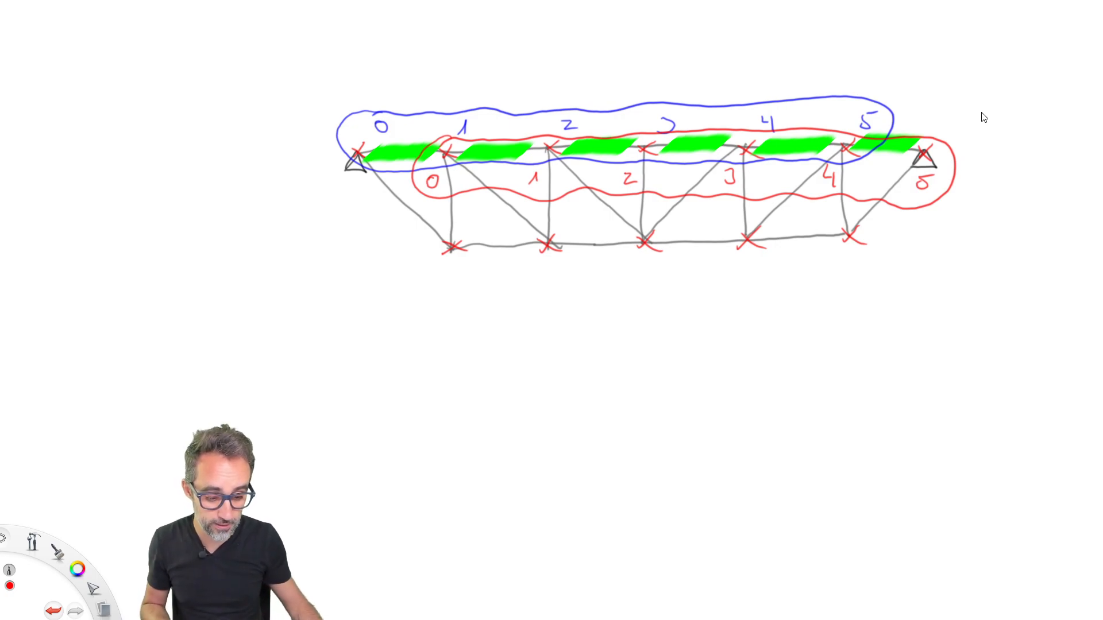
In the sketching app, undo the existing green marks and highlight the six top chord segments of the truss in green
key("ctrl+z")
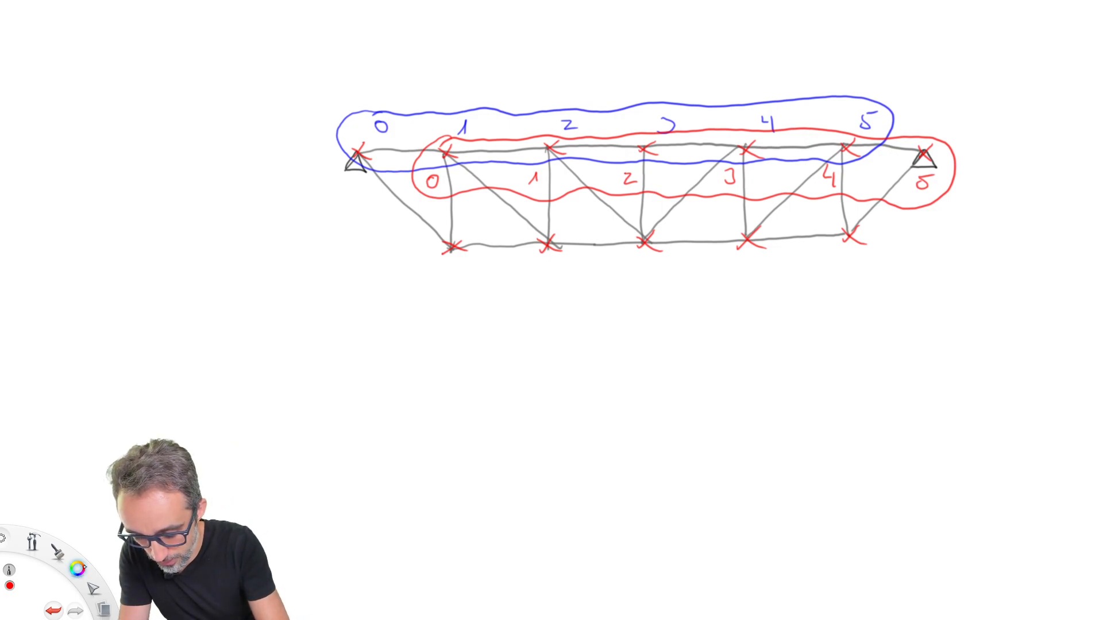
left_click_drag(84, 567, 118, 555)
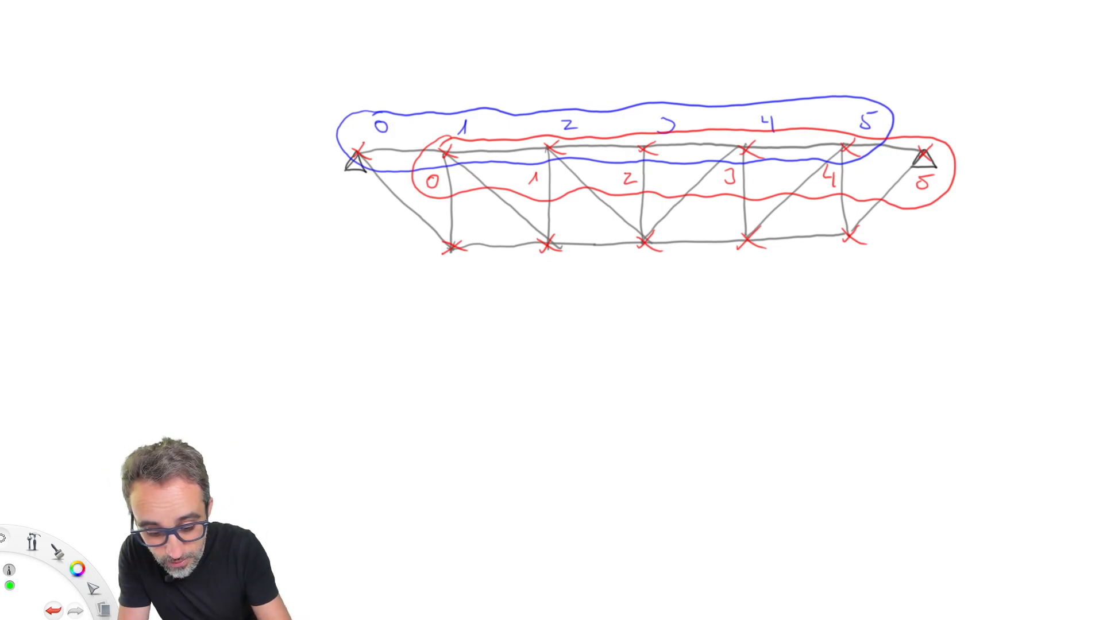
mouse_move(386, 152)
left_mouse_down()
mouse_move(376, 152)
mouse_move(425, 151)
left_mouse_up()
key("ctrl+z")
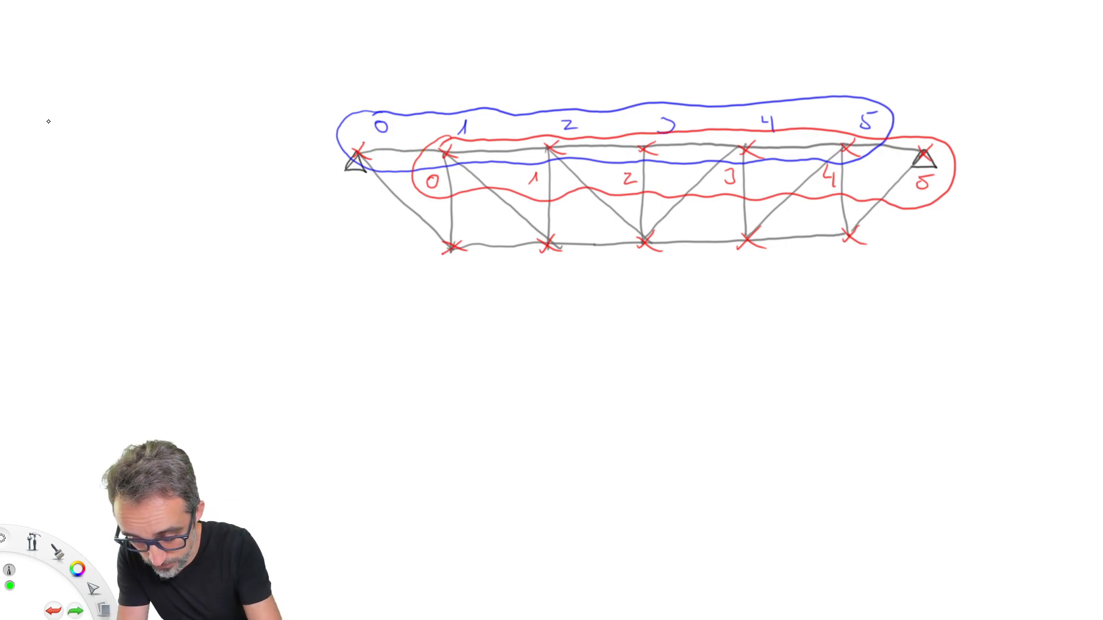
left_click_drag(372, 156, 534, 152)
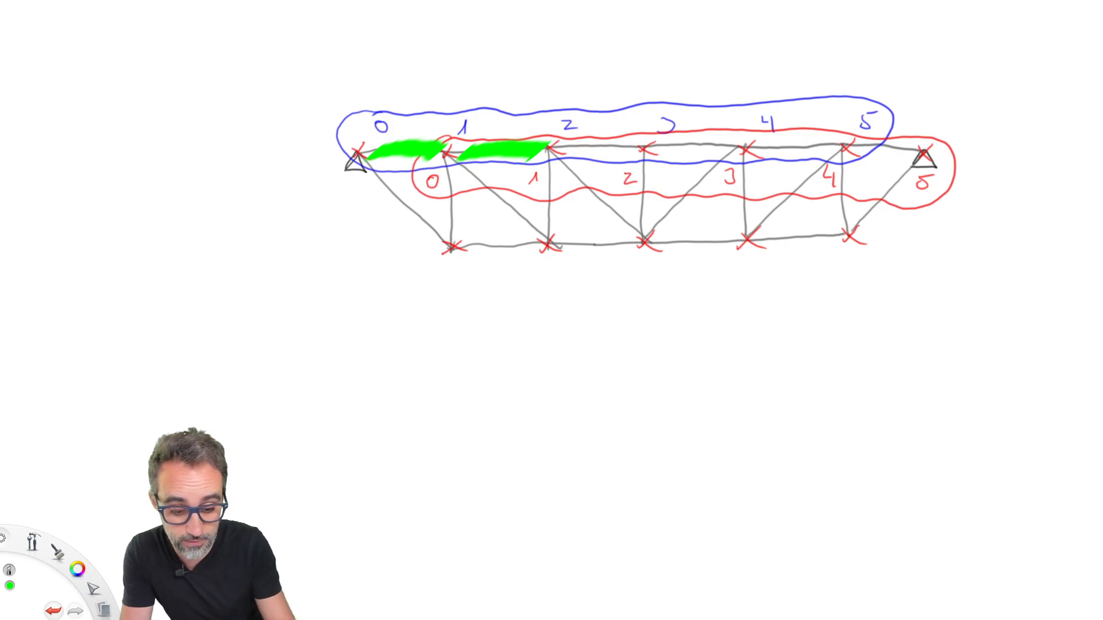
mouse_move(566, 154)
left_mouse_down()
mouse_move(625, 141)
mouse_move(818, 144)
left_mouse_up()
left_click_drag(855, 154, 916, 145)
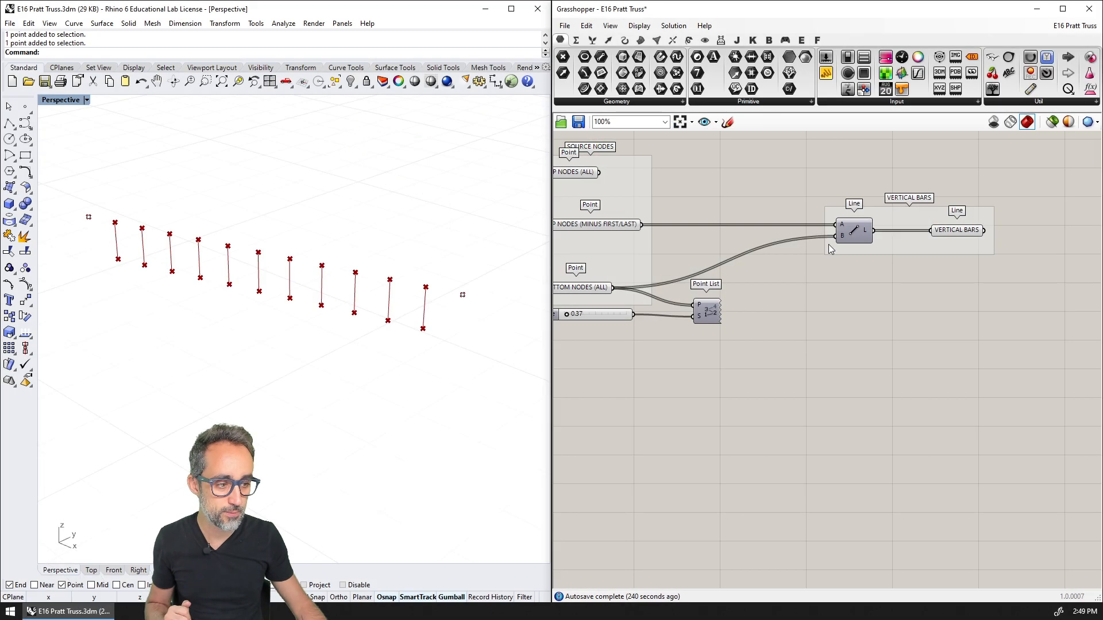
Back in Grasshopper, feed the Point List from TOP NODES (ALL) and turn its preview on to number the top nodes
left_click(713, 245)
left_click_drag(733, 244, 814, 378)
right_click_drag(1001, 336, 951, 326)
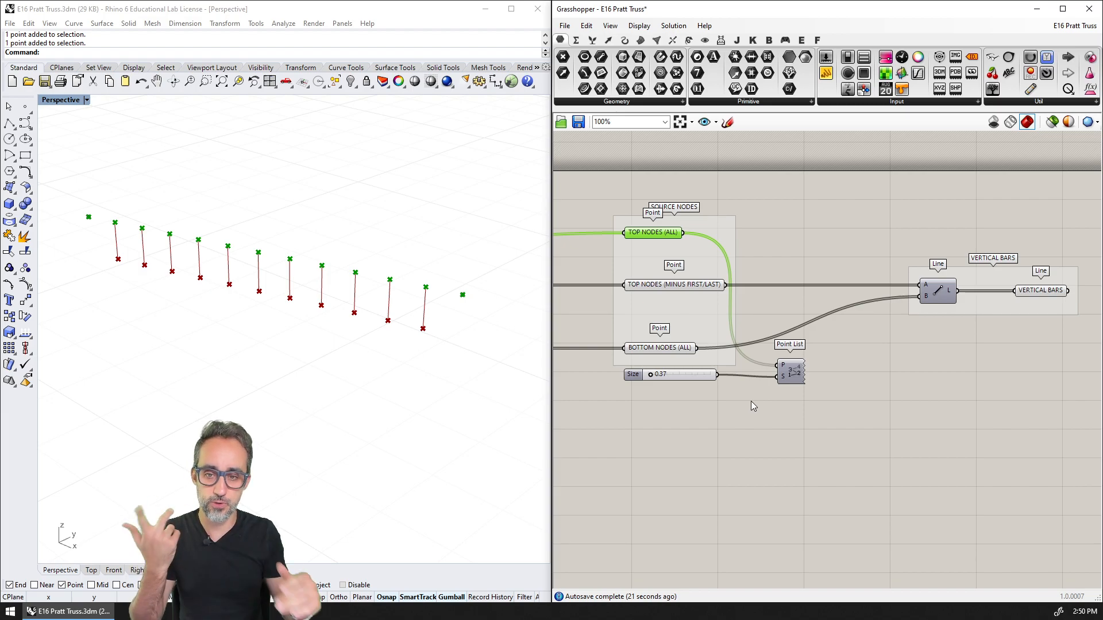
left_click(791, 373)
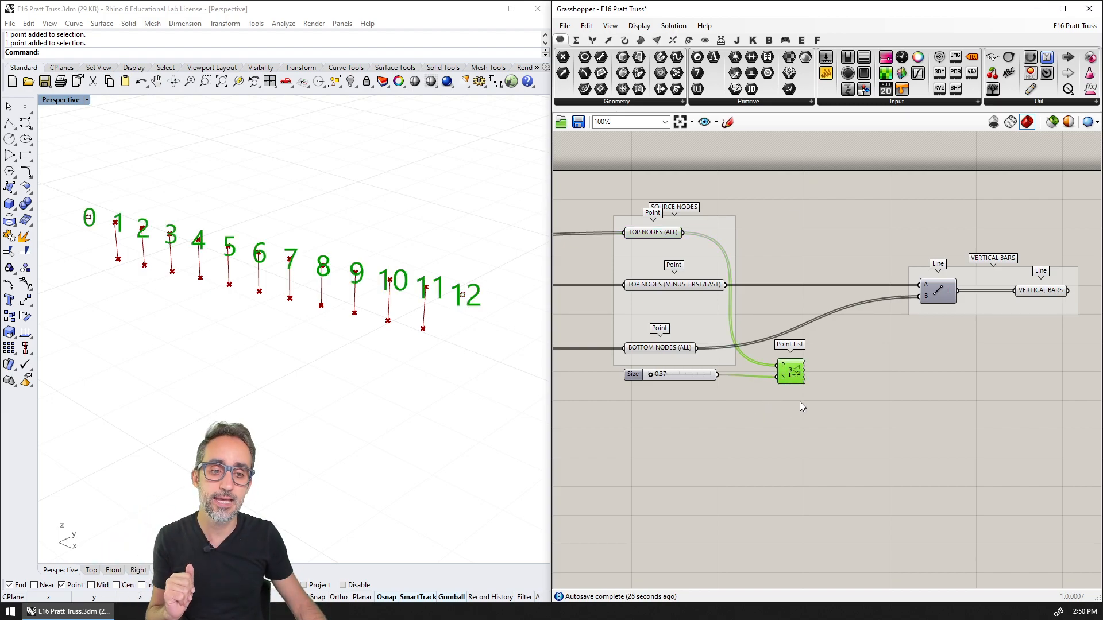
Examine the available list components for processing the TOP NODES (ALL) points
left_click(660, 235)
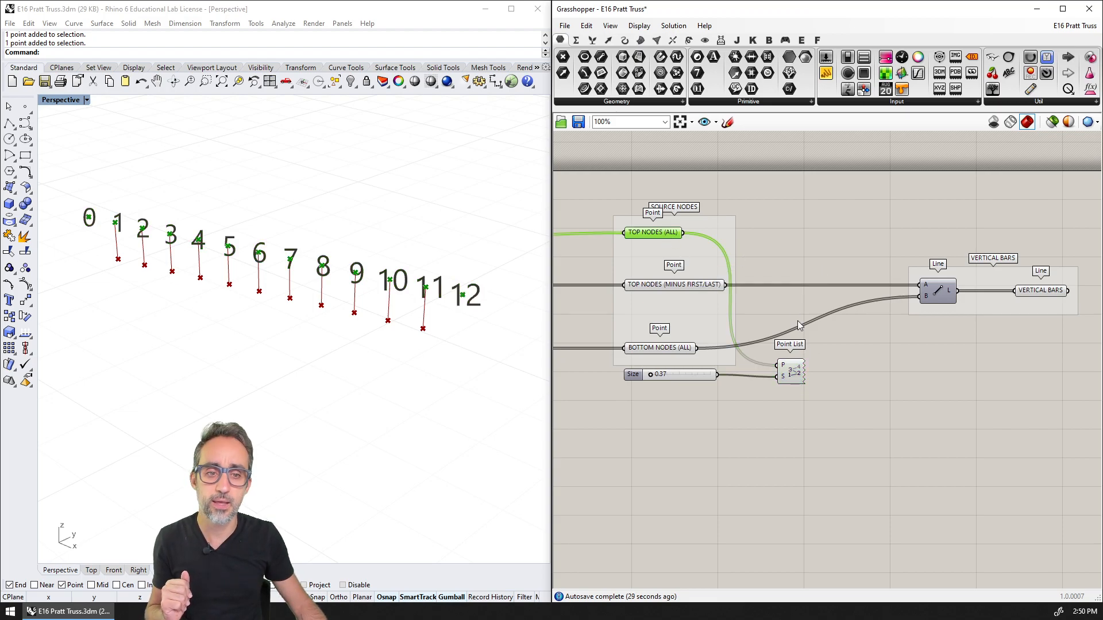
left_click(592, 40)
left_click(593, 41)
left_click(616, 102)
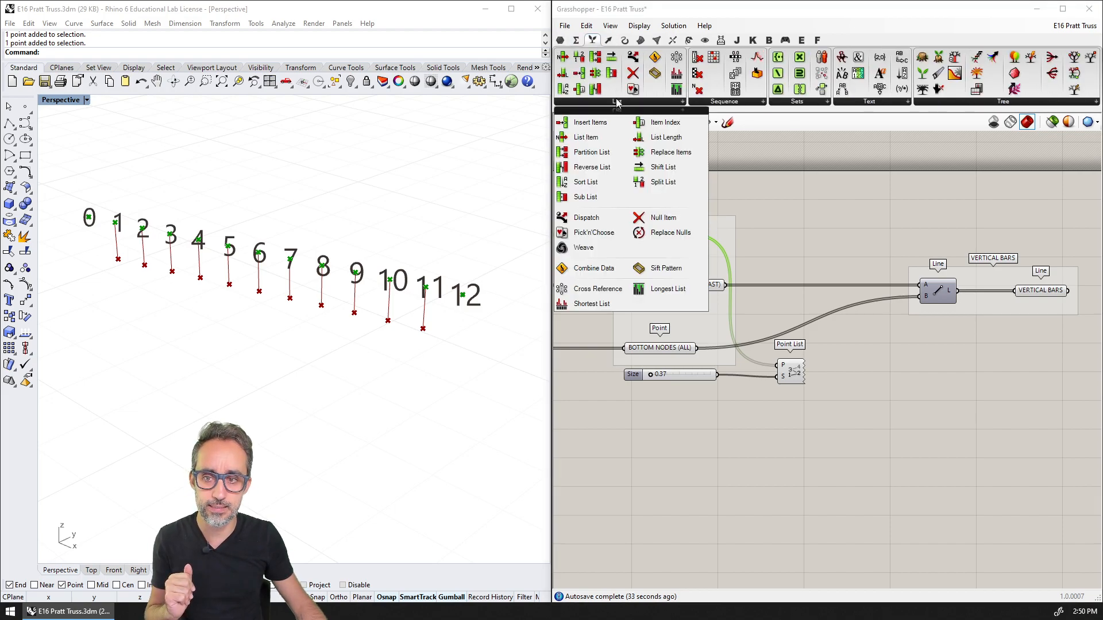
left_click(430, 234)
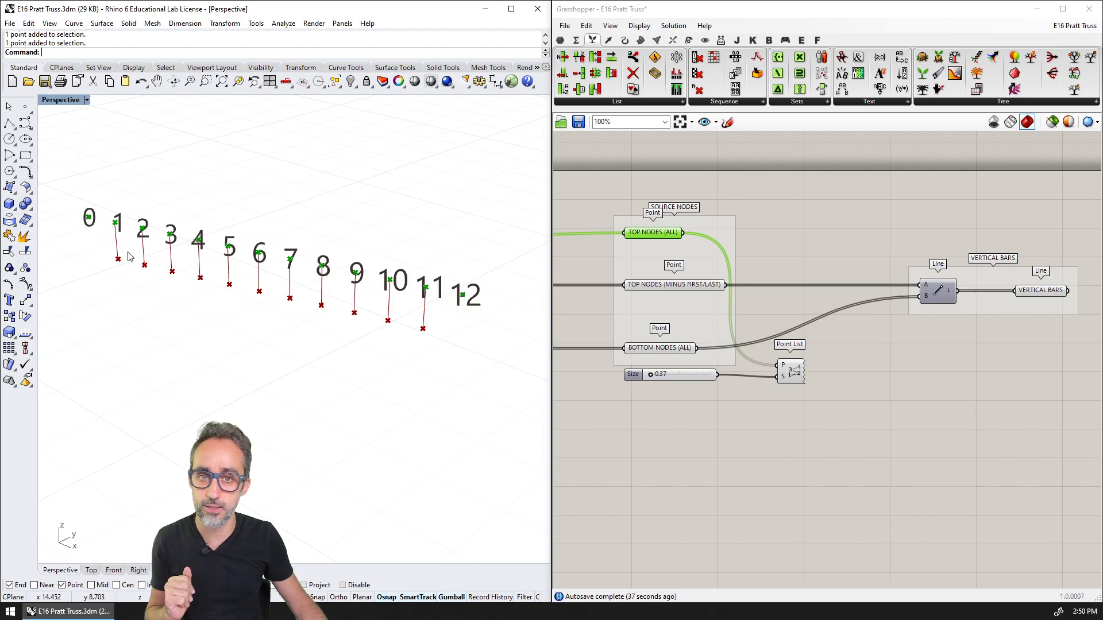
Place a Shift List component below the VERTICAL BARS group and feed its list input from TOP NODES (ALL)
left_click(652, 102)
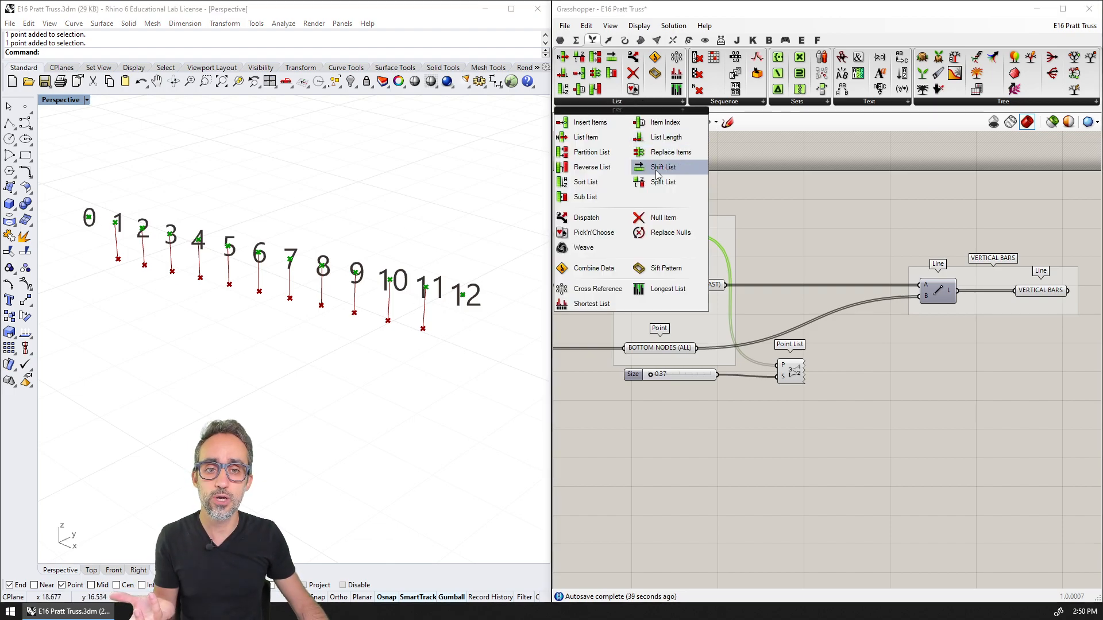
left_click_drag(657, 173, 942, 376)
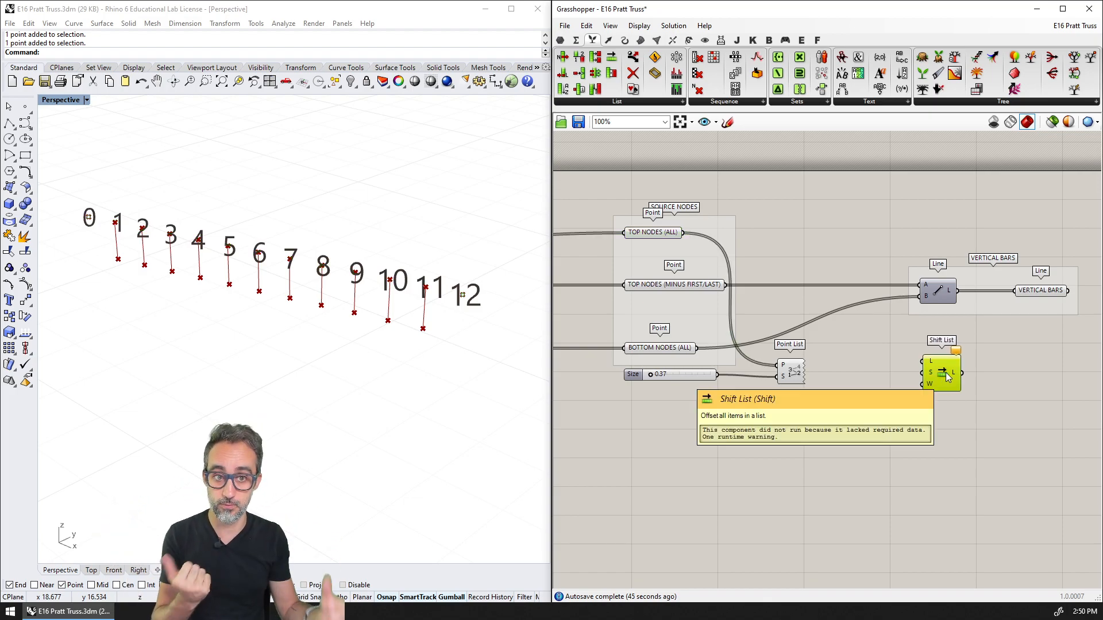
left_click_drag(684, 232, 921, 362)
scroll(988, 381, "up", 4)
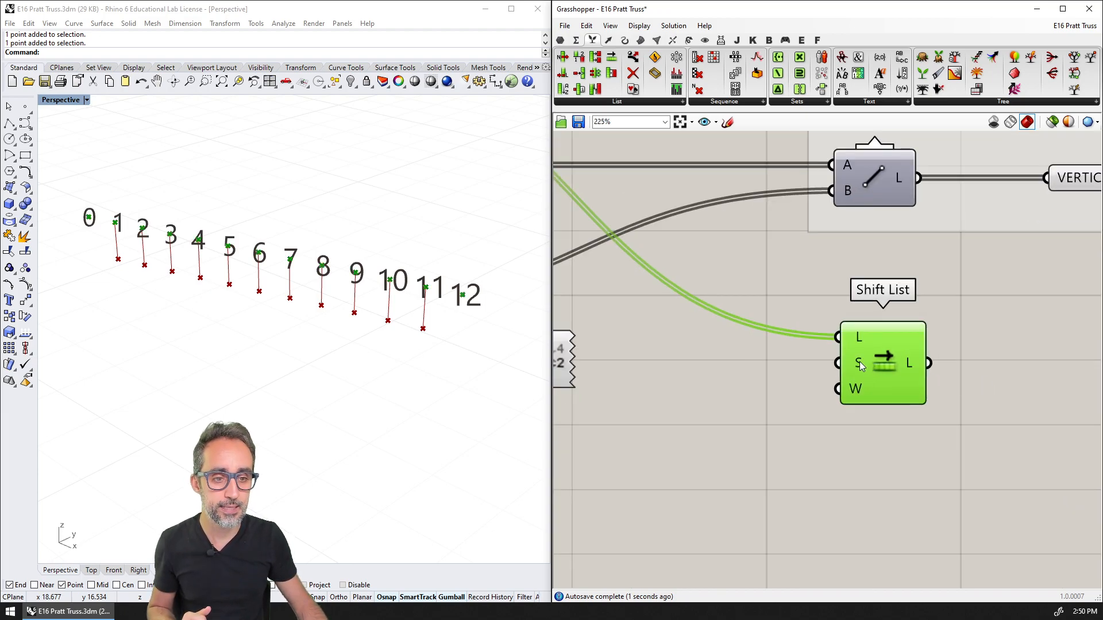
Add a panel containing 1 and connect it to the Shift List's shift input
left_click(756, 365)
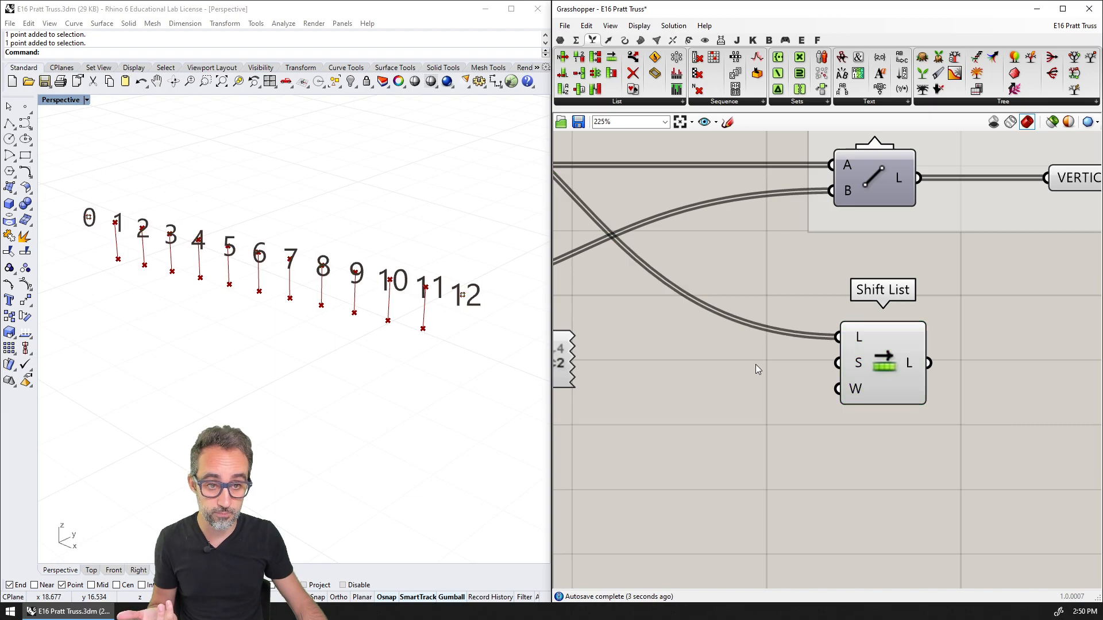
double_click(756, 365)
type("//1")
key("Return")
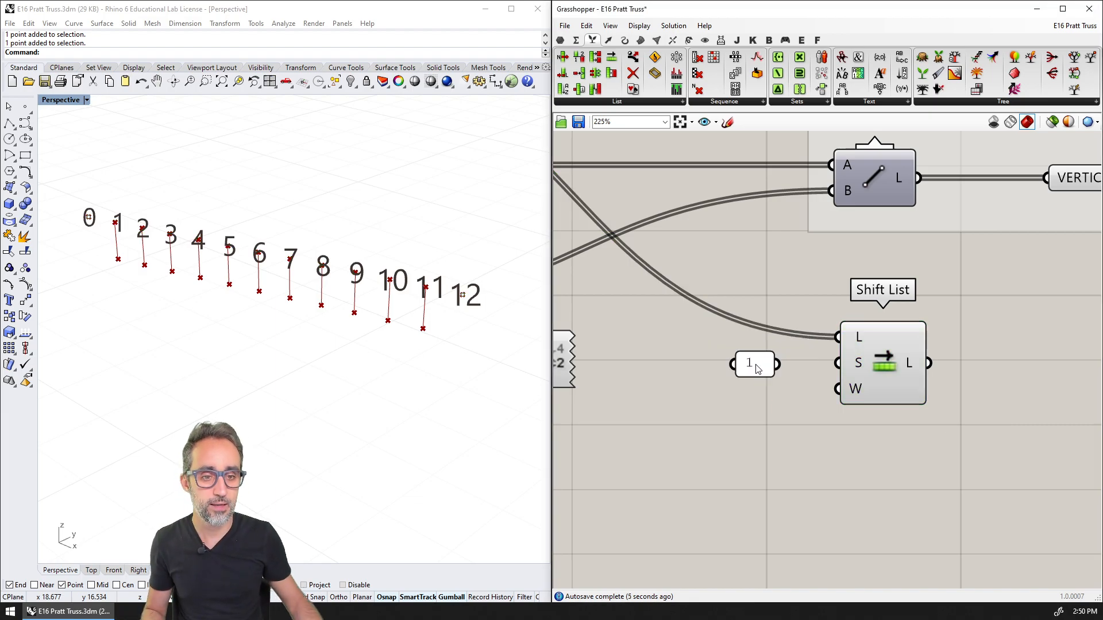
left_click_drag(777, 363, 837, 363)
scroll(838, 363, "down", 3)
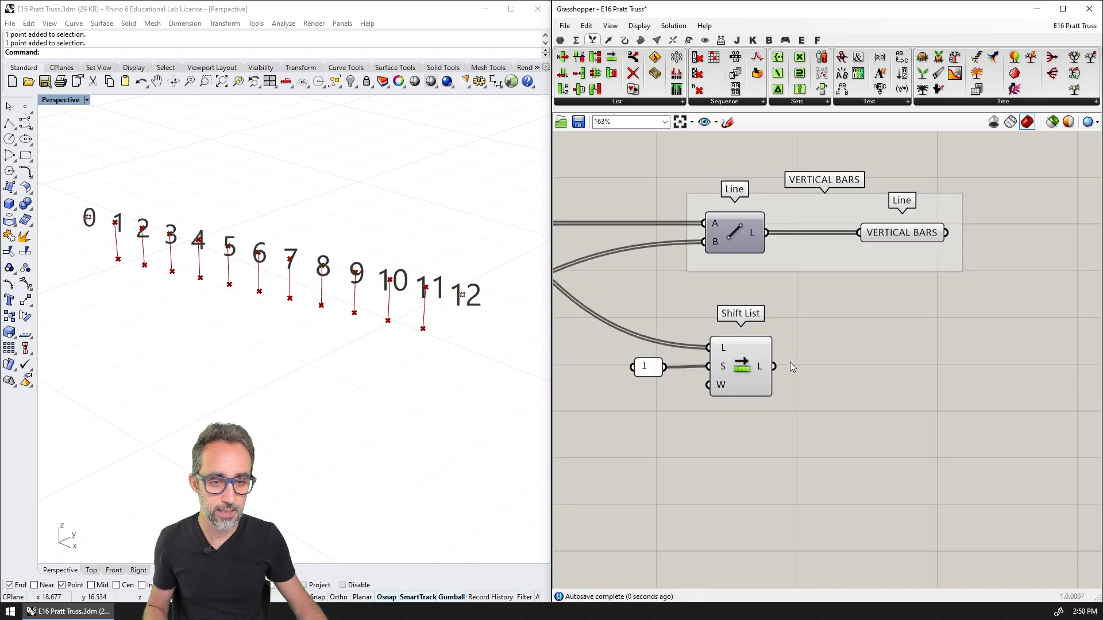
Move the Point List and its Size slider beneath the Shift List and feed the Point List from the Shift List output
left_click(753, 367)
right_click_drag(759, 326, 832, 344)
scroll(832, 344, "down", 3)
left_click_drag(702, 348, 576, 365)
key("ctrl+z")
left_click(708, 418)
left_click_drag(665, 366, 852, 415)
left_click_drag(842, 369, 843, 409)
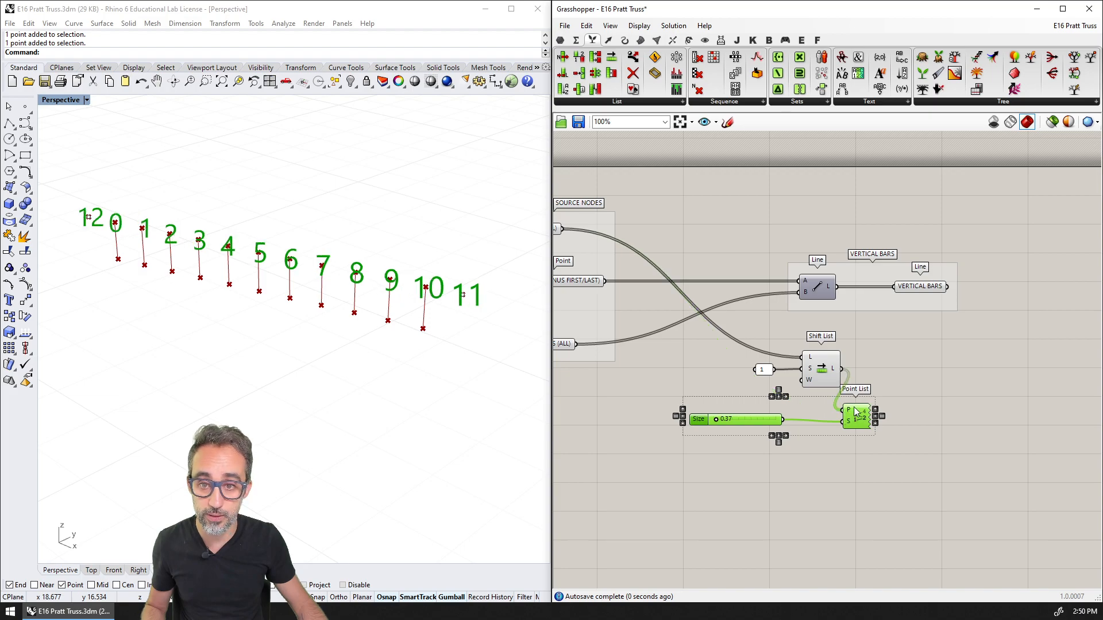
left_click(882, 375)
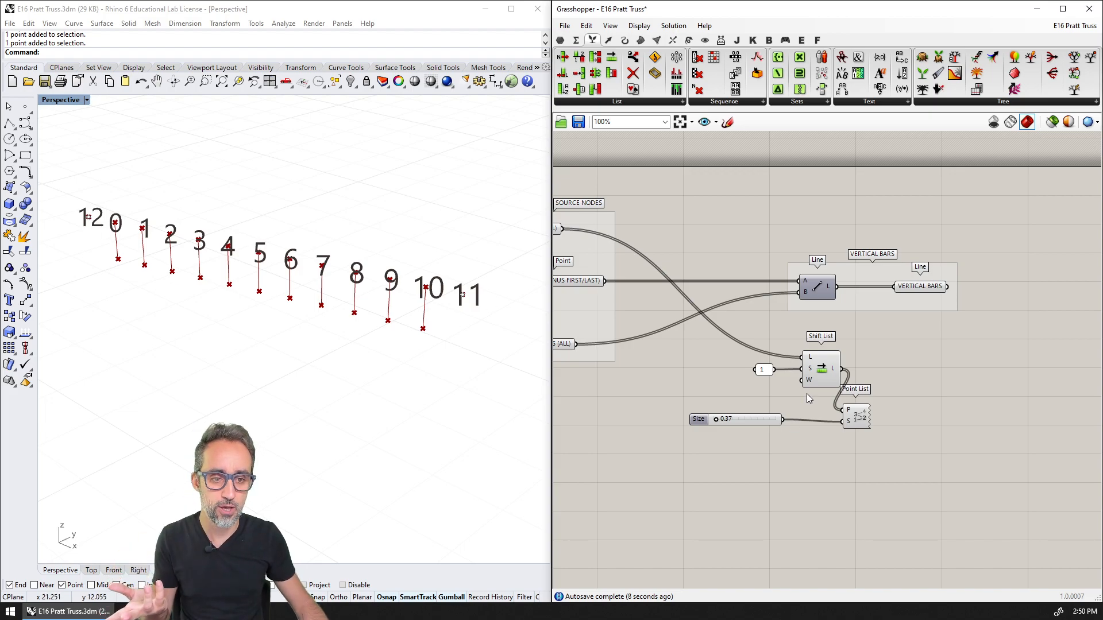
Add a panel containing False and connect it to the Shift List's wrap input
scroll(808, 384, "up", 4)
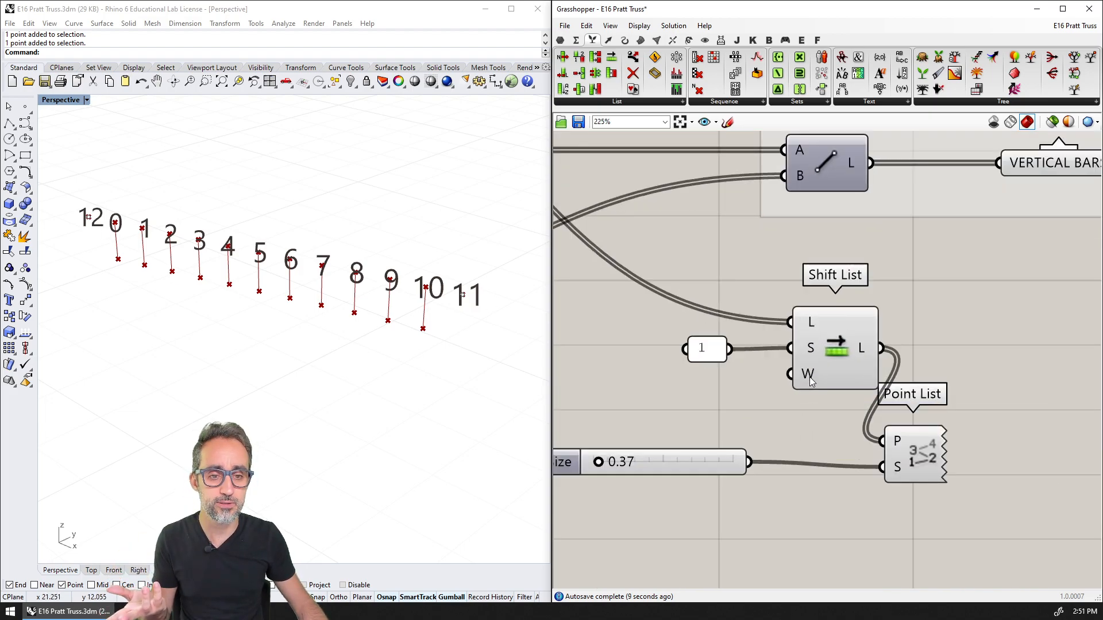
left_click(712, 351)
mouse_move(814, 379)
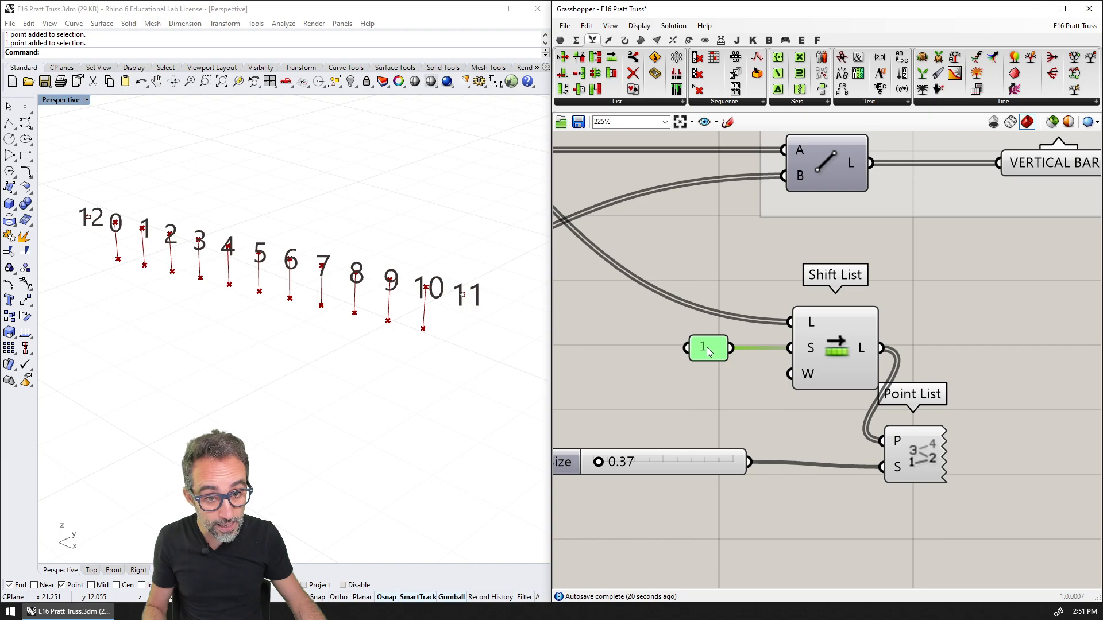
double_click(699, 376)
type("//fLAS")
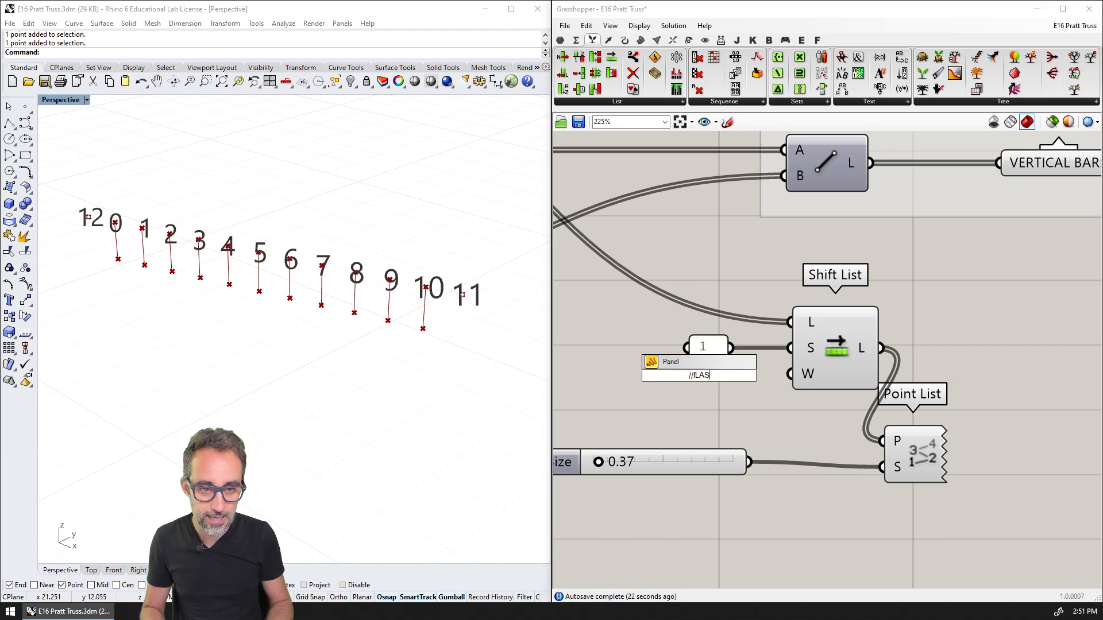
key("BackSpace")
key("BackSpace")
key("BackSpace")
key("BackSpace")
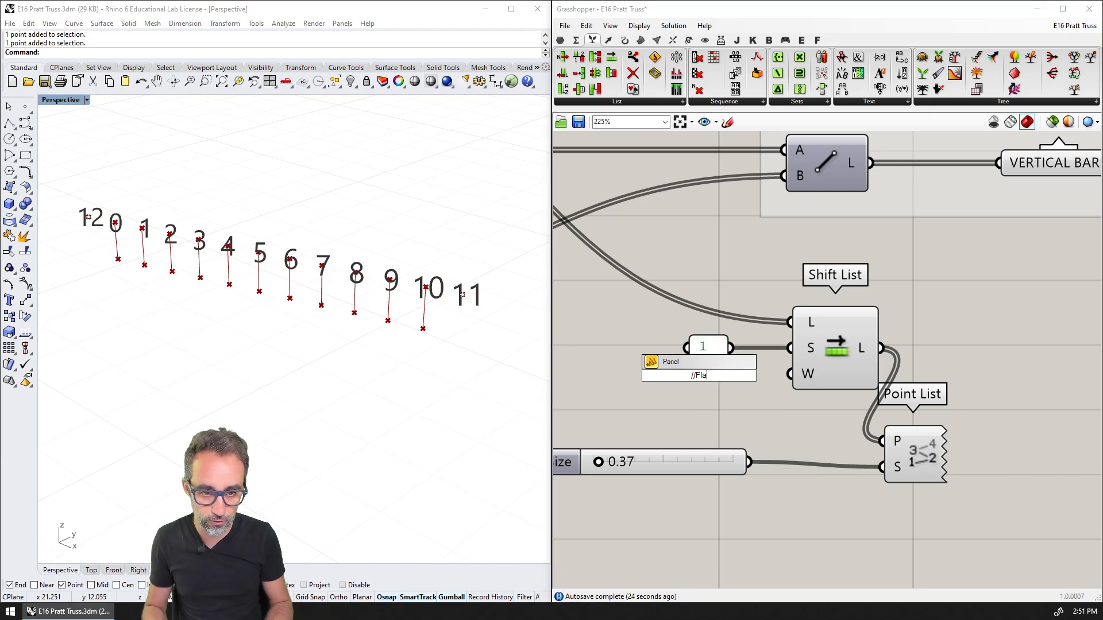
key("BackSpace")
key("BackSpace")
key("BackSpace")
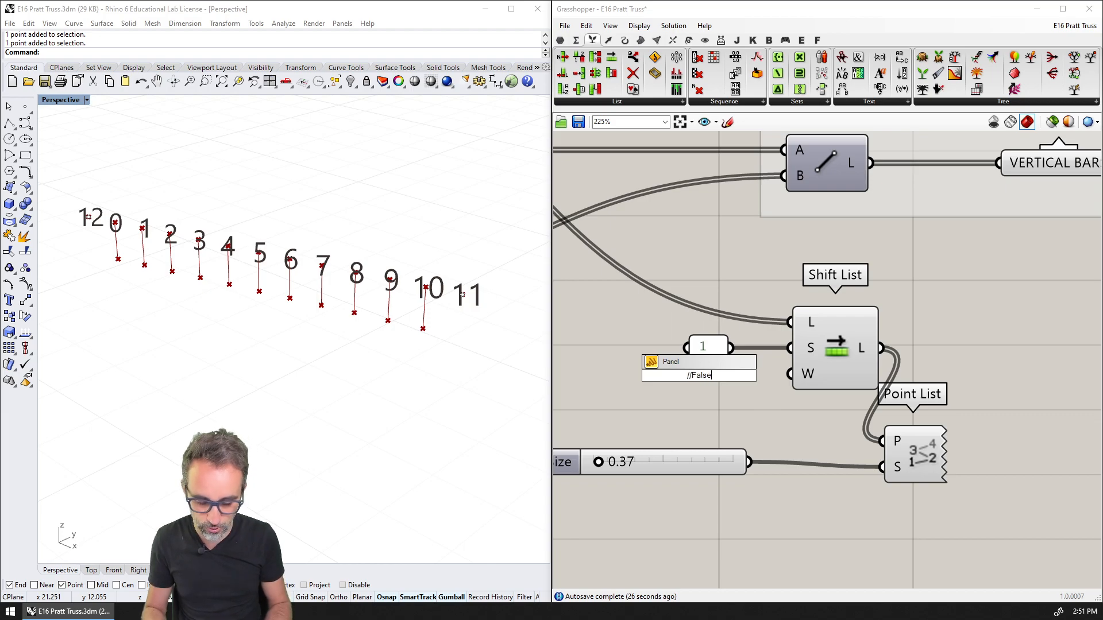
key("Return")
left_click(712, 384)
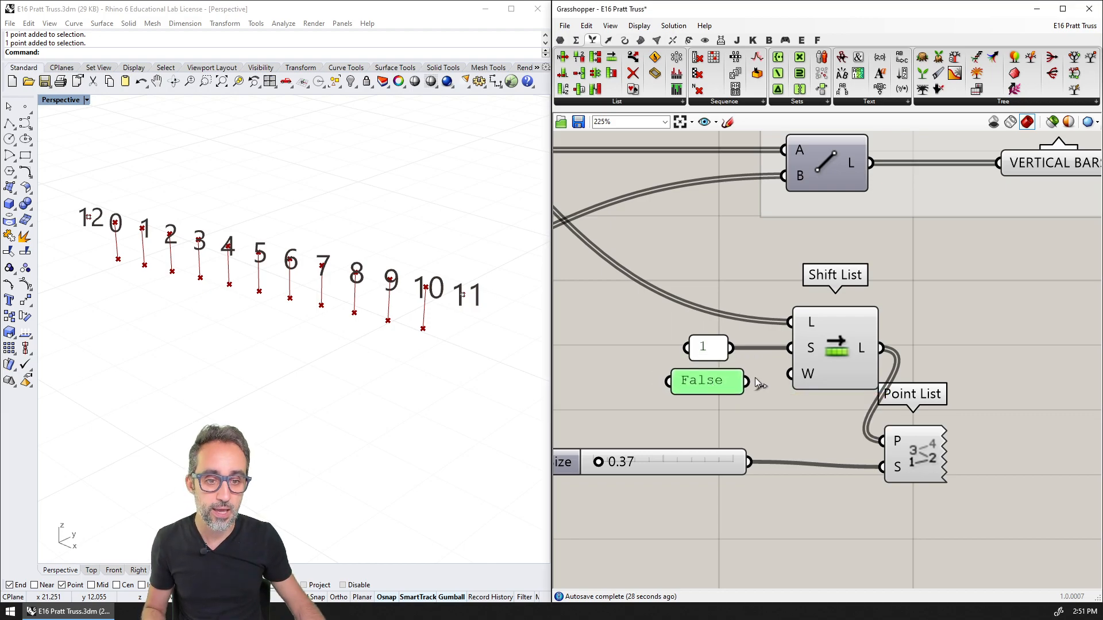
left_click_drag(747, 381, 792, 374)
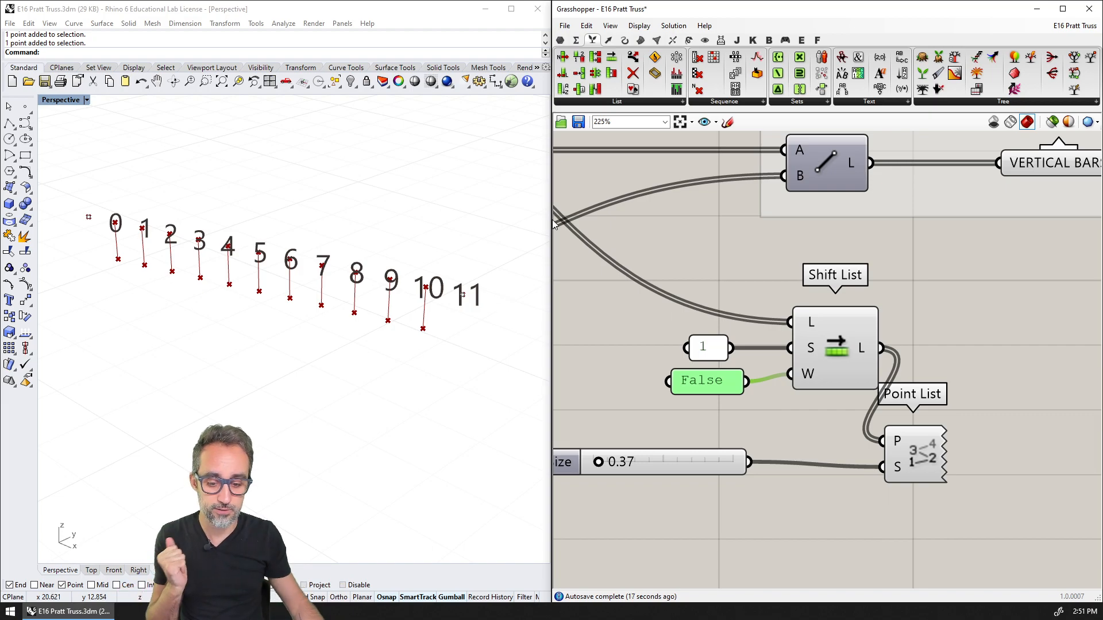
Duplicate the Shift List together with its 1 and False panels, Point List and Size slider, keeping the input wires
left_click(839, 343)
left_click_drag(873, 281, 696, 401)
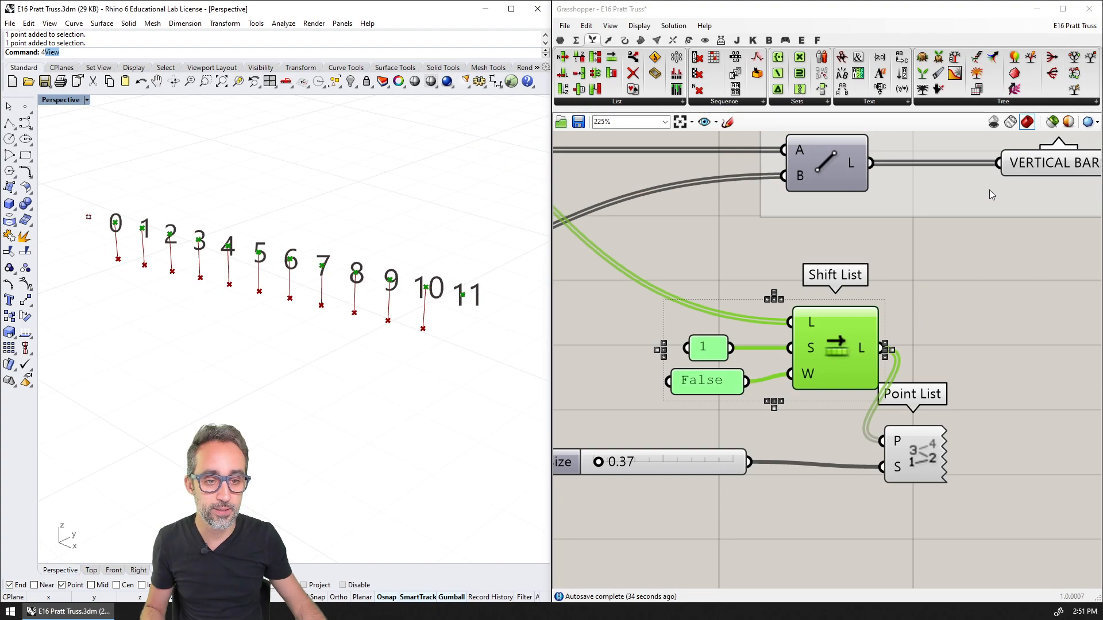
scroll(884, 261, "down", 5)
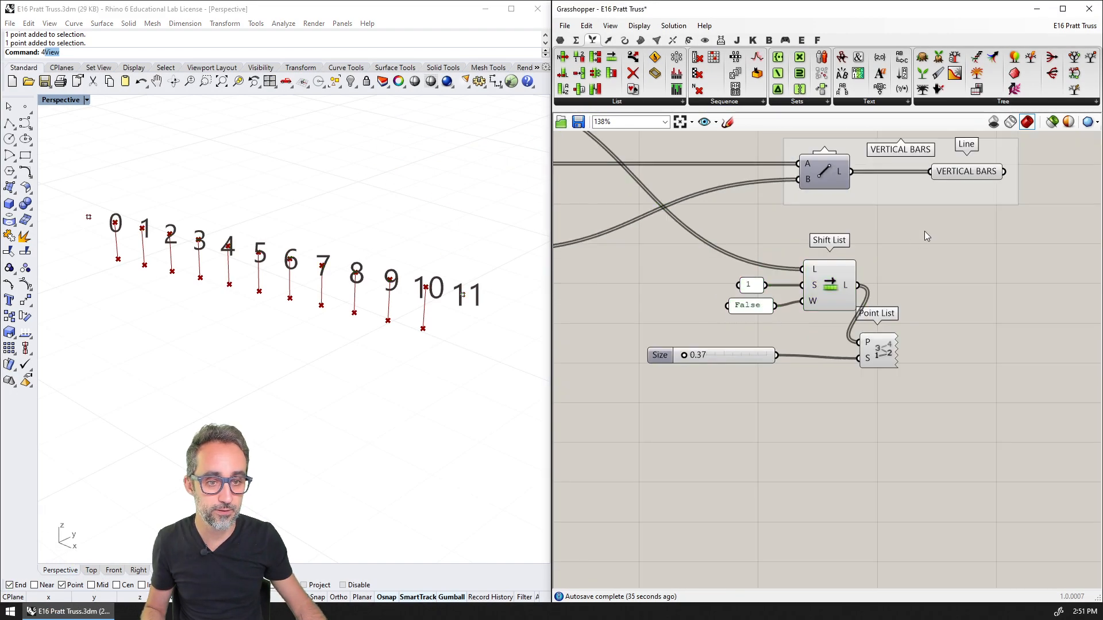
left_click_drag(925, 231, 707, 396)
scroll(820, 361, "up", 2)
left_click_drag(821, 361, 835, 282)
left_click(721, 311)
scroll(742, 291, "up", 3)
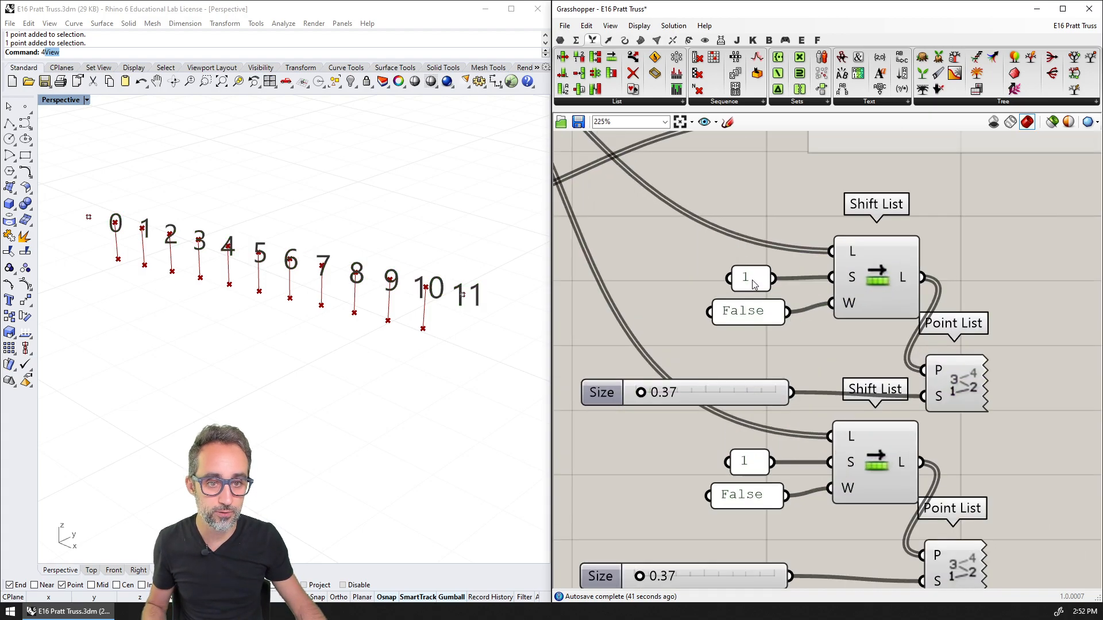
Set the upper Shift List's shift panel to -1 and delete its Point List and Size slider
double_click(747, 283)
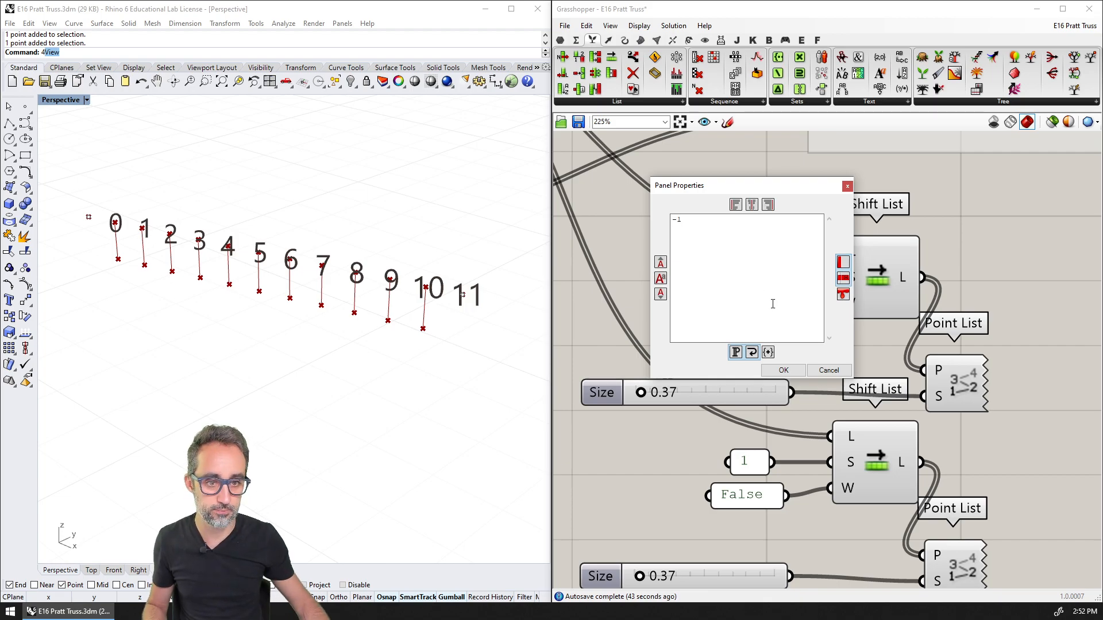
left_click(783, 370)
left_click_drag(1026, 351, 786, 405)
key("Delete")
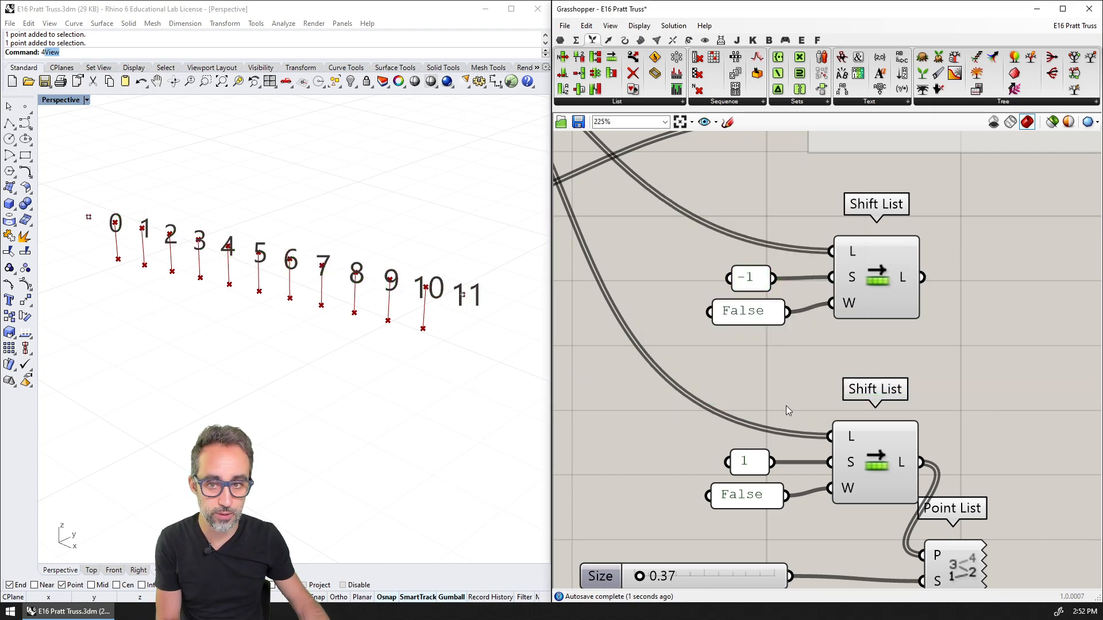
Feed the remaining Point List from the -1 Shift List and move it with its Size slider clear of the lower Shift List
scroll(772, 349, "down", 2)
left_click_drag(849, 266, 872, 498)
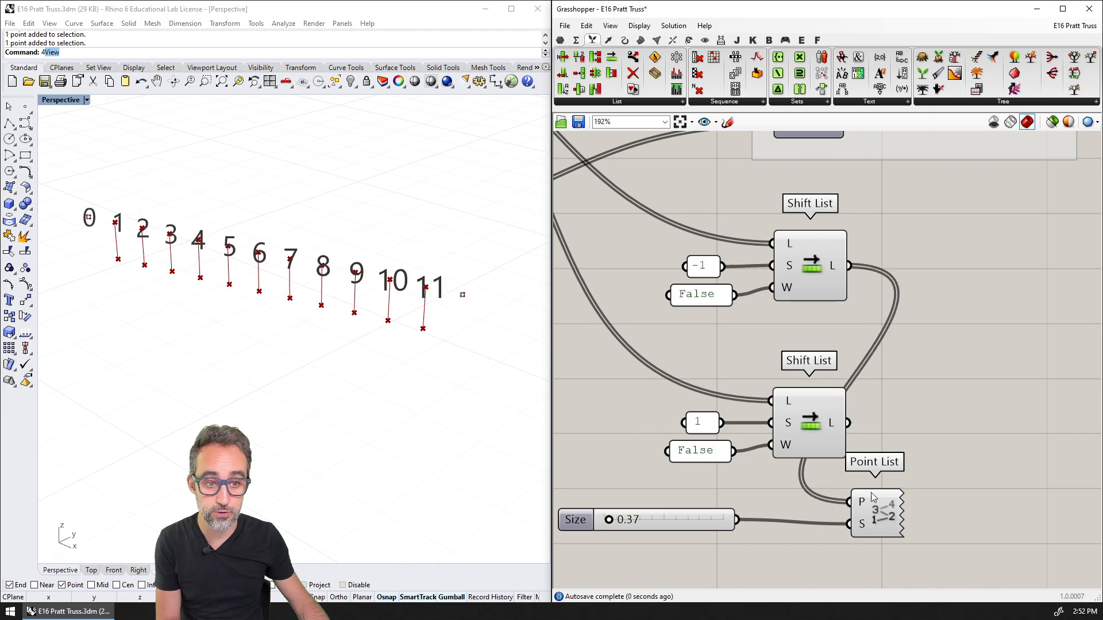
left_click_drag(942, 490, 686, 513)
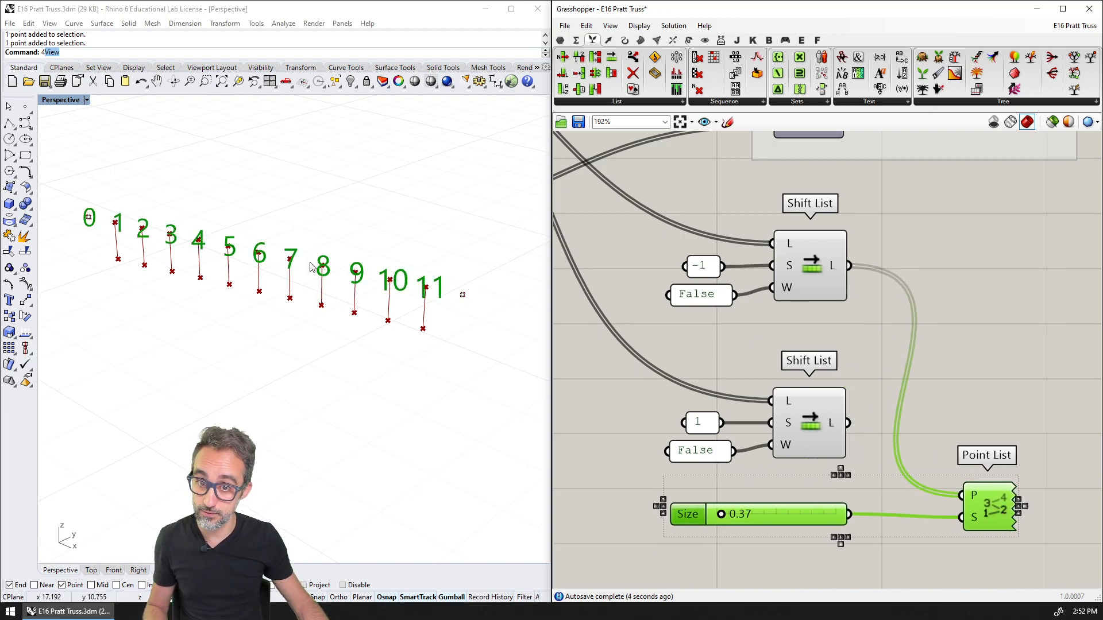
scroll(991, 377, "down", 2)
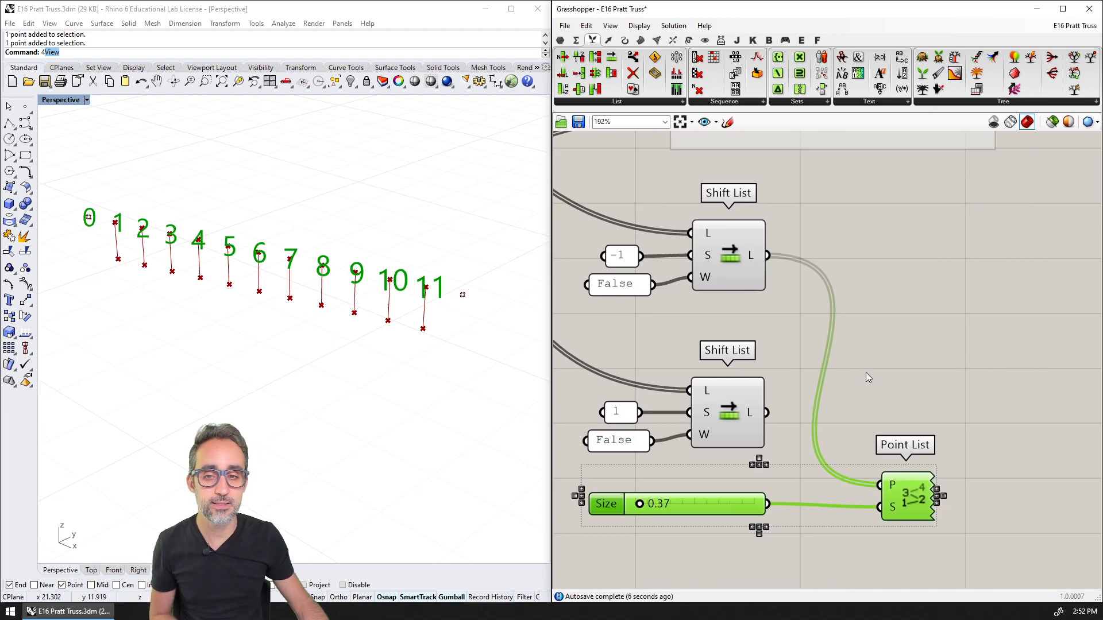
Compare the two shifted lists by switching the Point List's input to the lower Shift List output
left_click(166, 192)
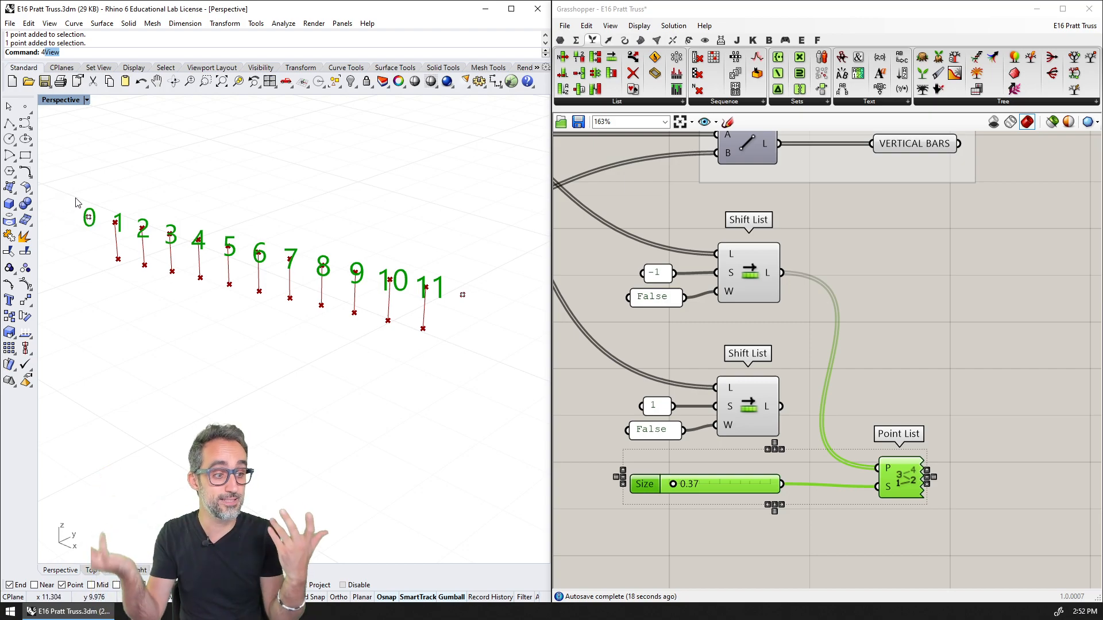
left_click(689, 347)
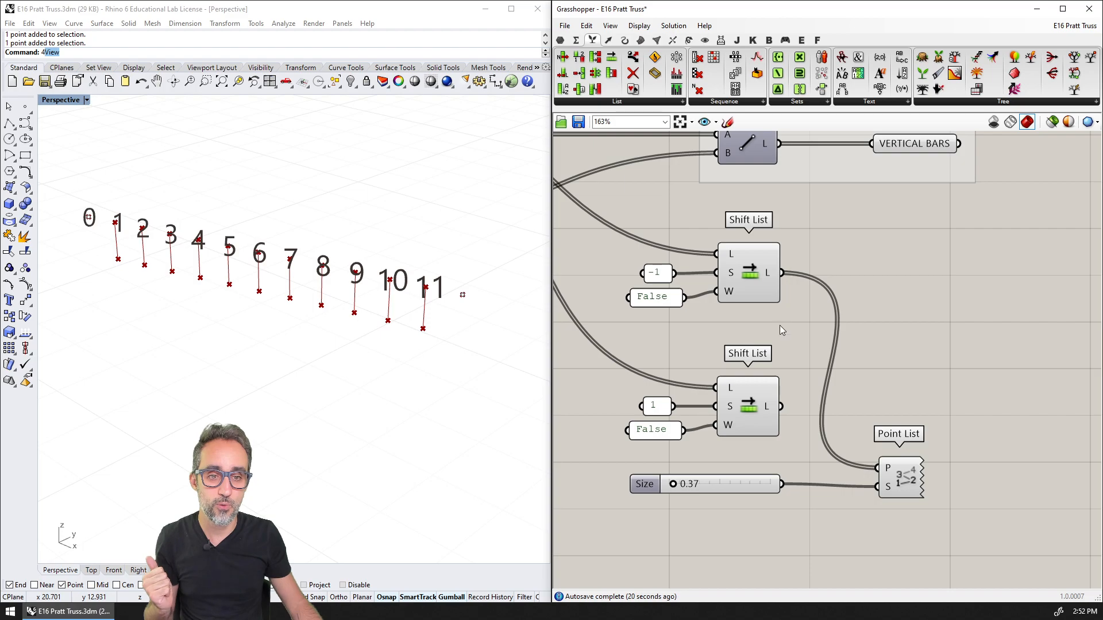
left_click(754, 279)
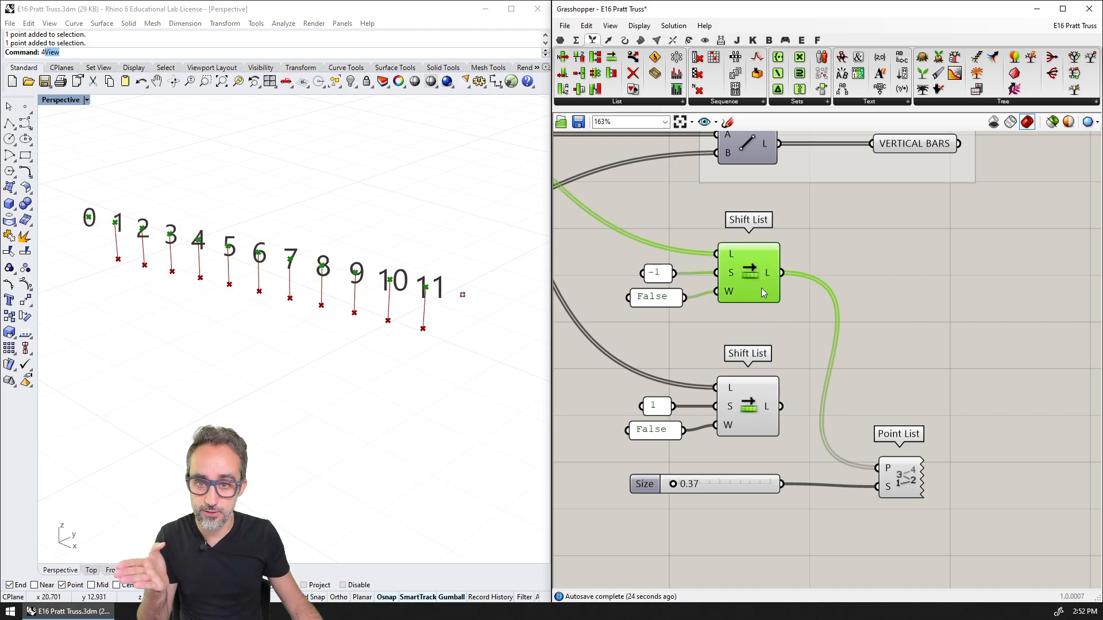
left_click(909, 476)
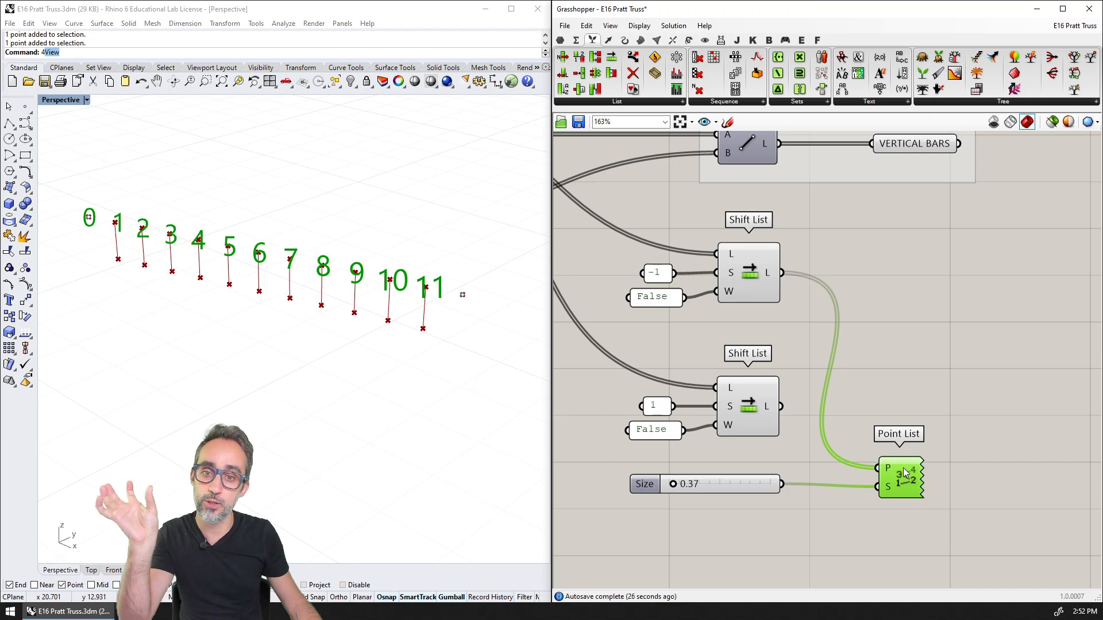
left_click_drag(782, 407, 877, 468)
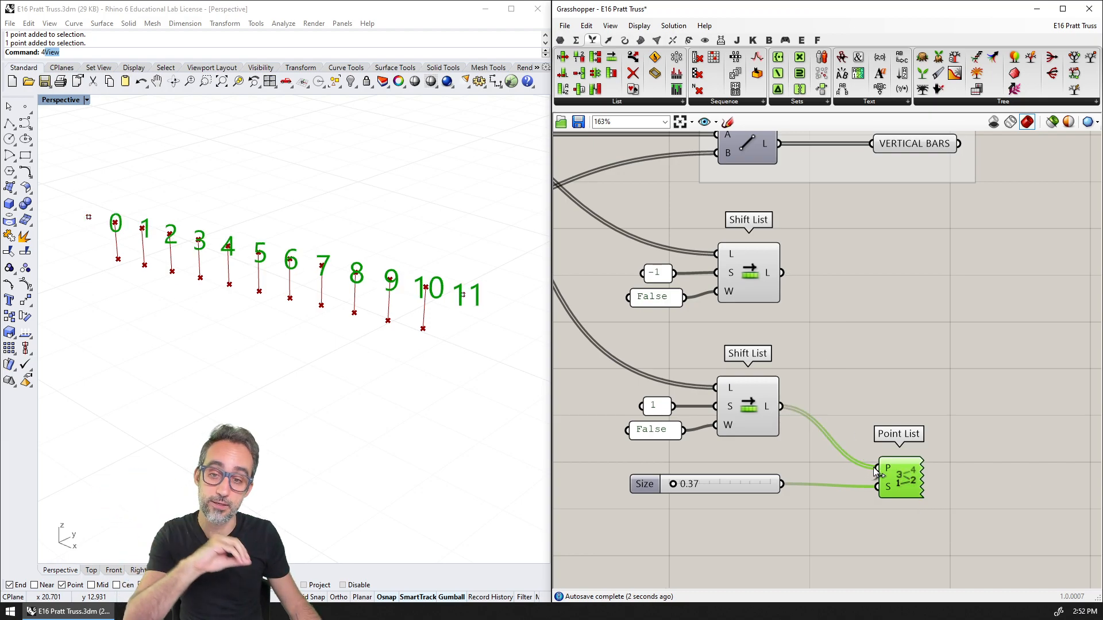
left_click(858, 396)
Add a Line component with the -1 Shift List as start points and the 1 Shift List as end points
scroll(844, 379, "down", 2)
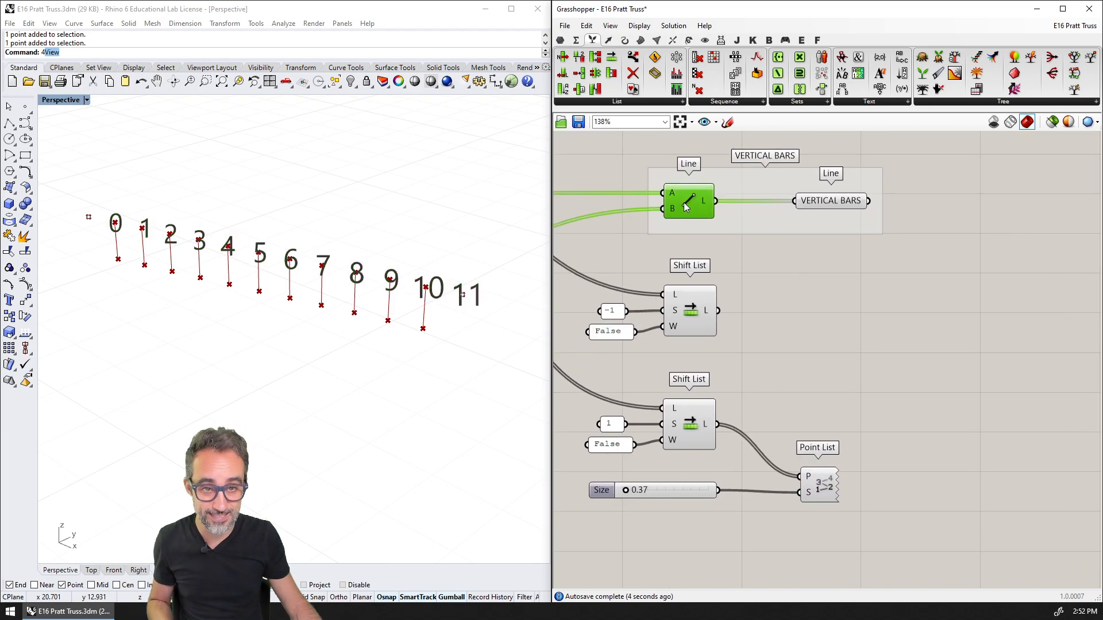
double_click(768, 376)
type("line")
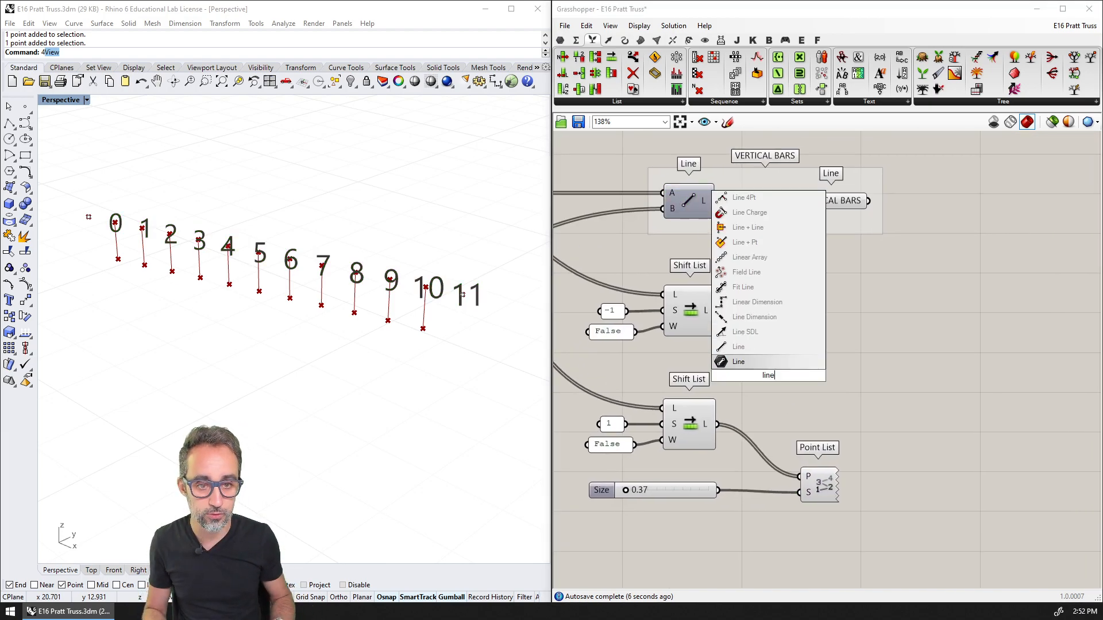
key("Return")
left_click_drag(717, 311, 742, 367)
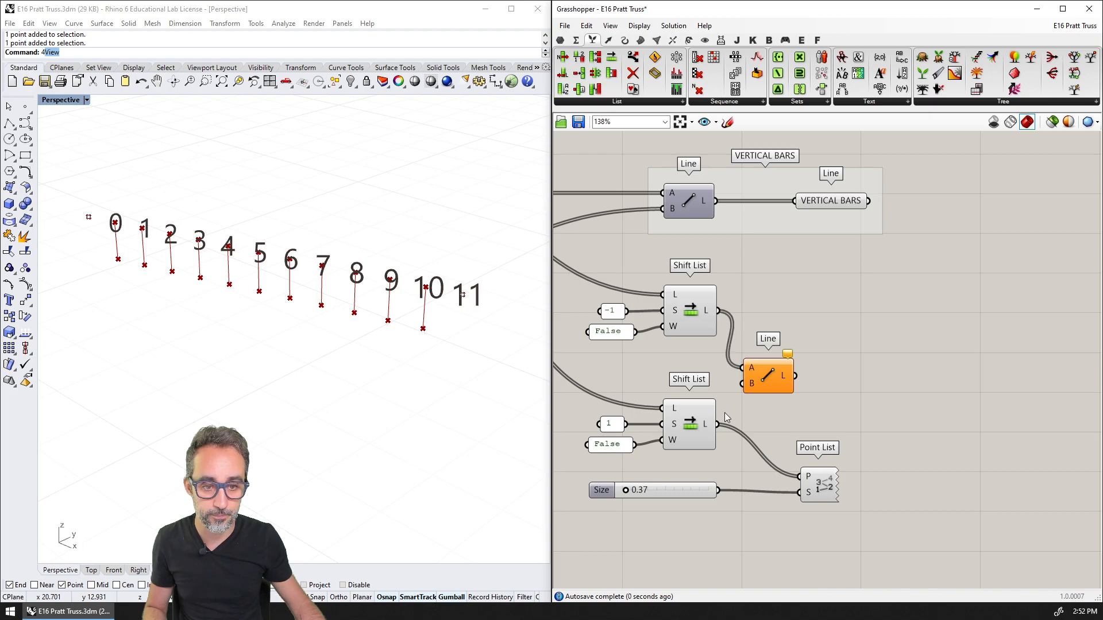
left_click_drag(718, 424, 743, 383)
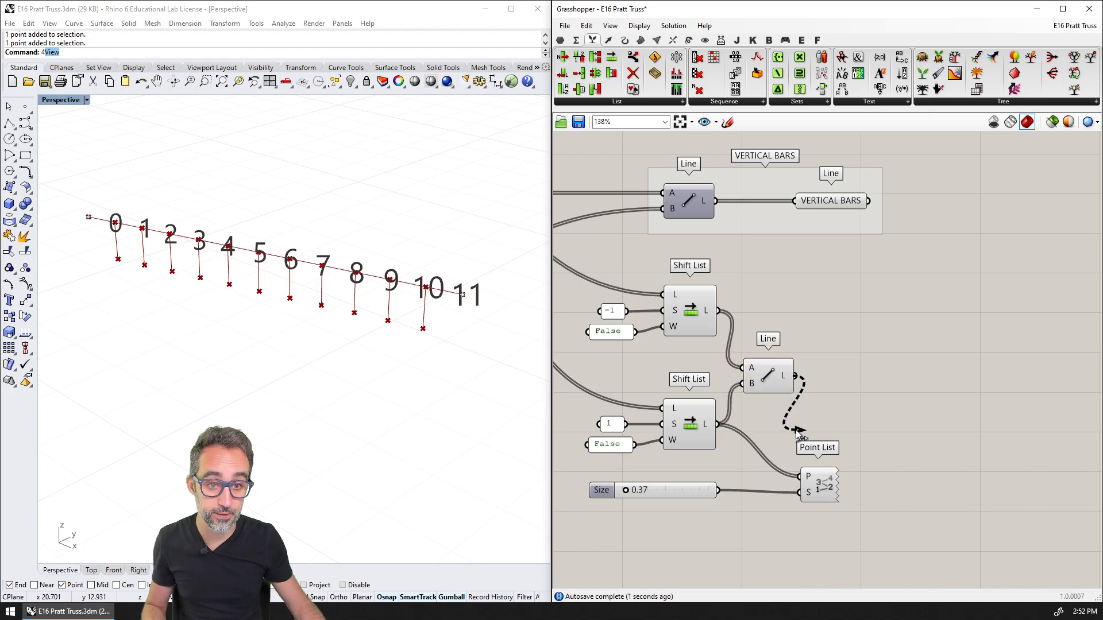
Add a panel beside the new Line component and connect the Line output to it to list the top chord segments
double_click(901, 383)
type("panel")
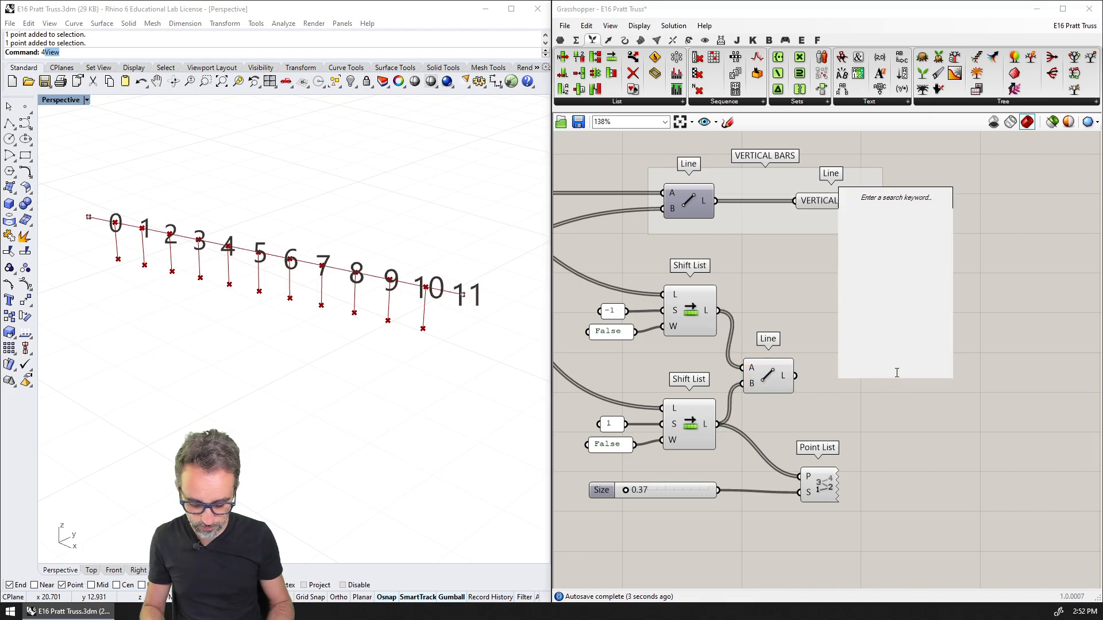
key("Return")
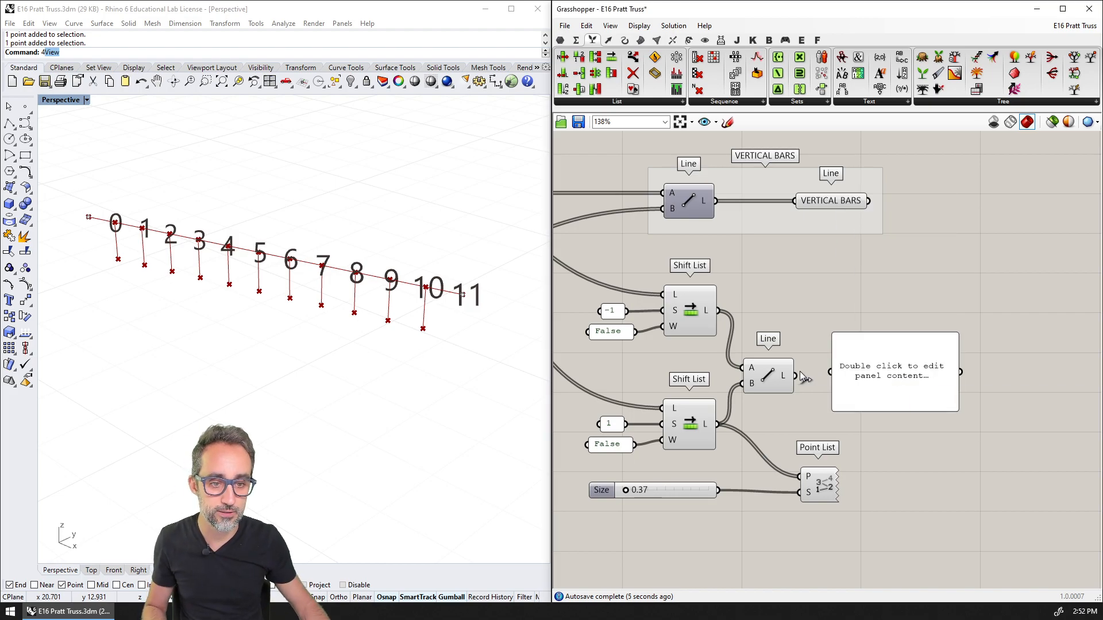
left_click_drag(798, 376, 948, 388)
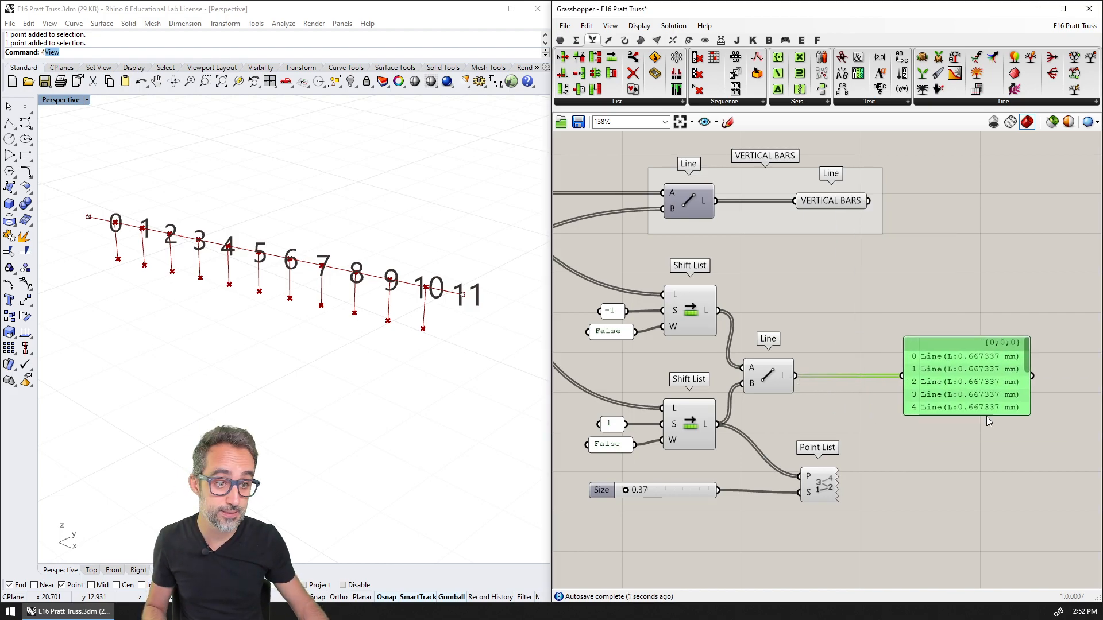
Set the SPANS slider in the INPUTS group to 6
left_click(984, 418)
right_click_drag(672, 347, 740, 358)
scroll(740, 359, "down", 8)
scroll(600, 344, "up", 3)
right_click_drag(600, 345, 796, 355)
scroll(742, 357, "up", 6)
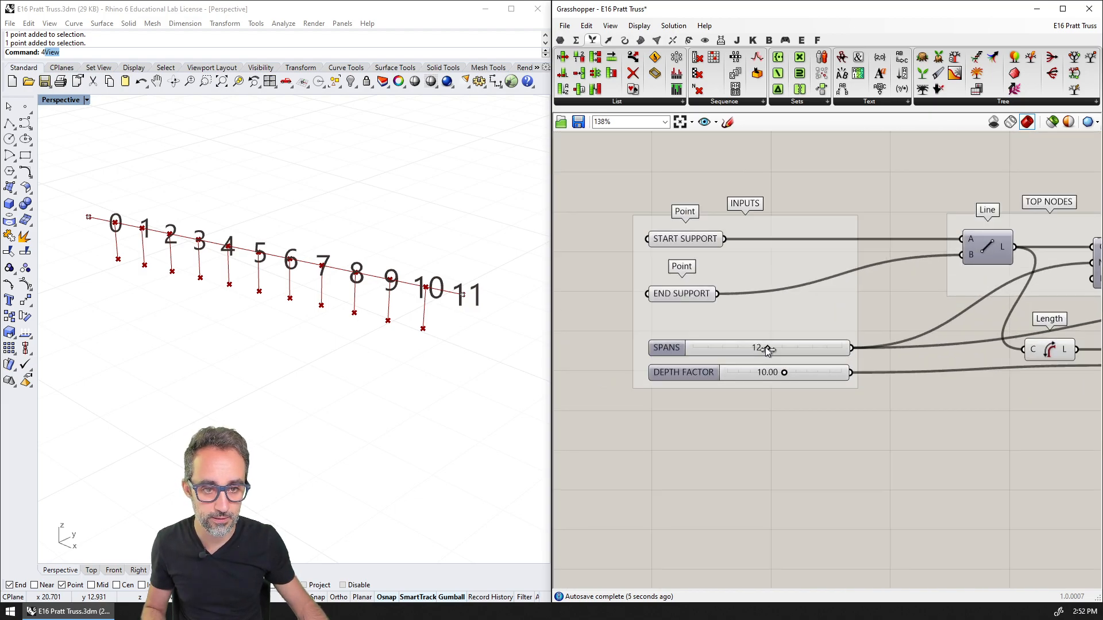
left_click_drag(765, 346, 729, 350)
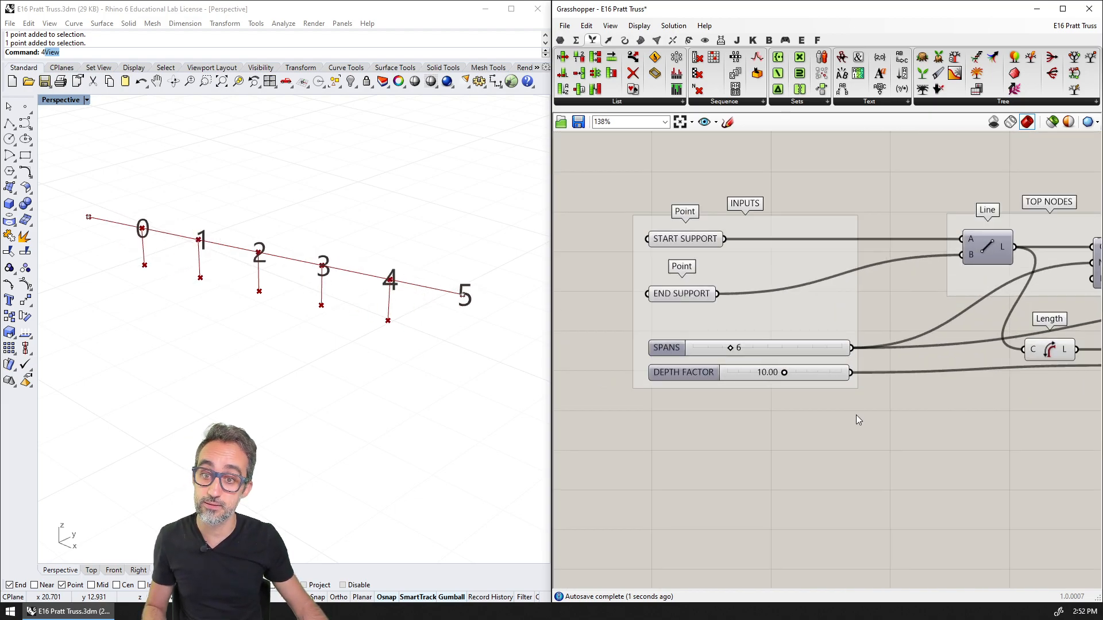
Enlarge the panel listing the top chord lines so all its entries show, and align it with the Line output
right_click_drag(1017, 428, 732, 368)
scroll(732, 368, "down", 3)
right_click_drag(993, 372, 712, 366)
right_click_drag(1096, 363, 595, 337)
scroll(902, 361, "up", 4)
left_click_drag(922, 371, 922, 436)
right_click_drag(615, 260, 680, 259)
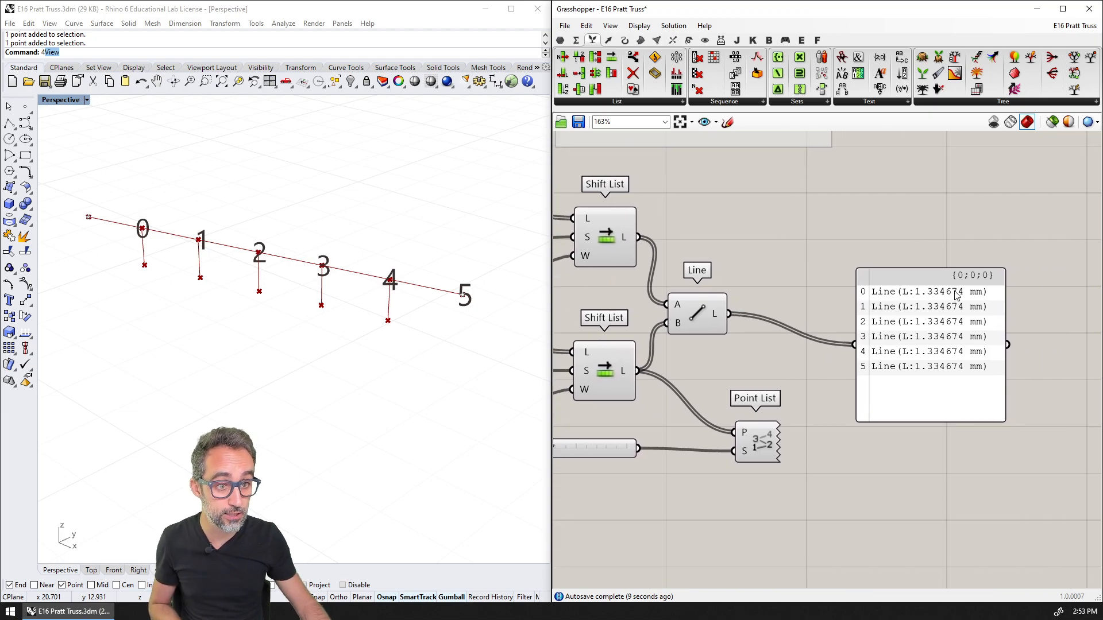
left_click_drag(954, 357, 956, 321)
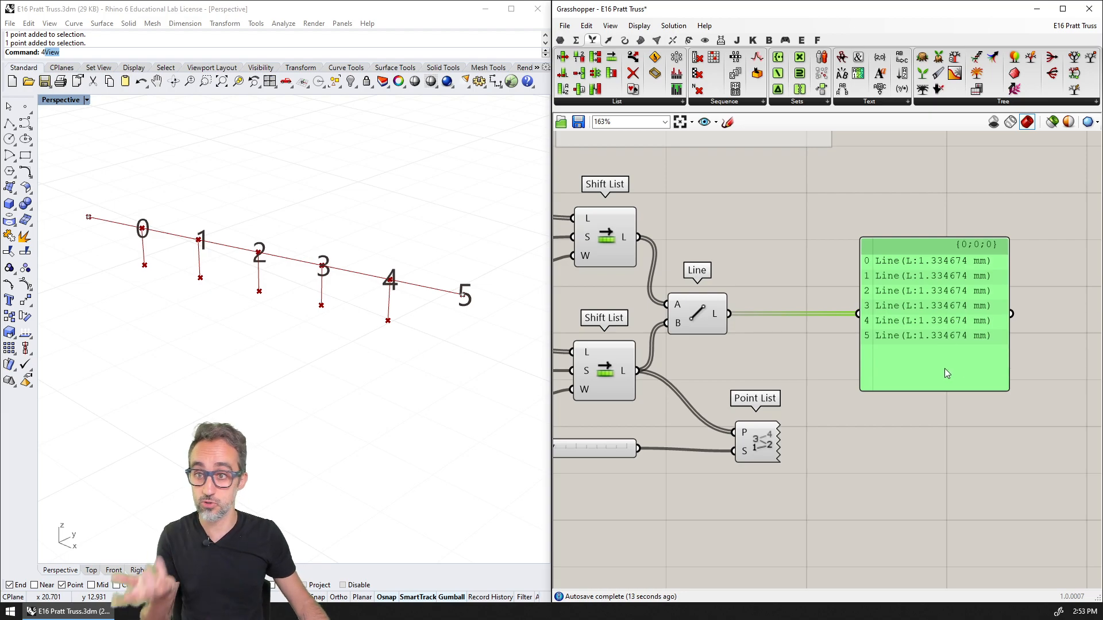
scroll(946, 361, "down", 2)
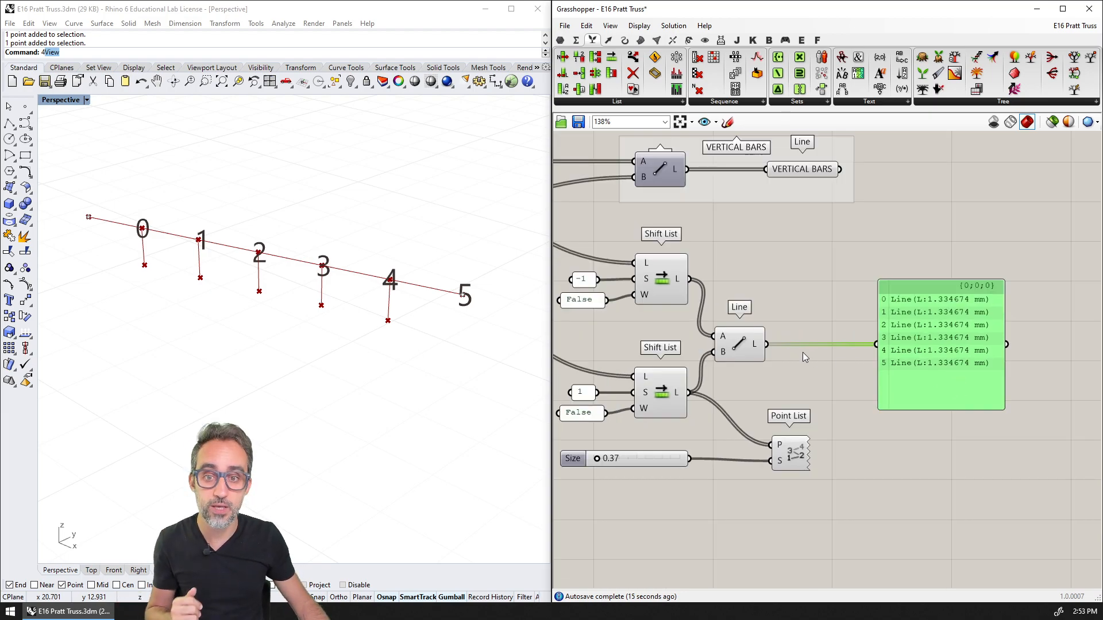
left_click(787, 363)
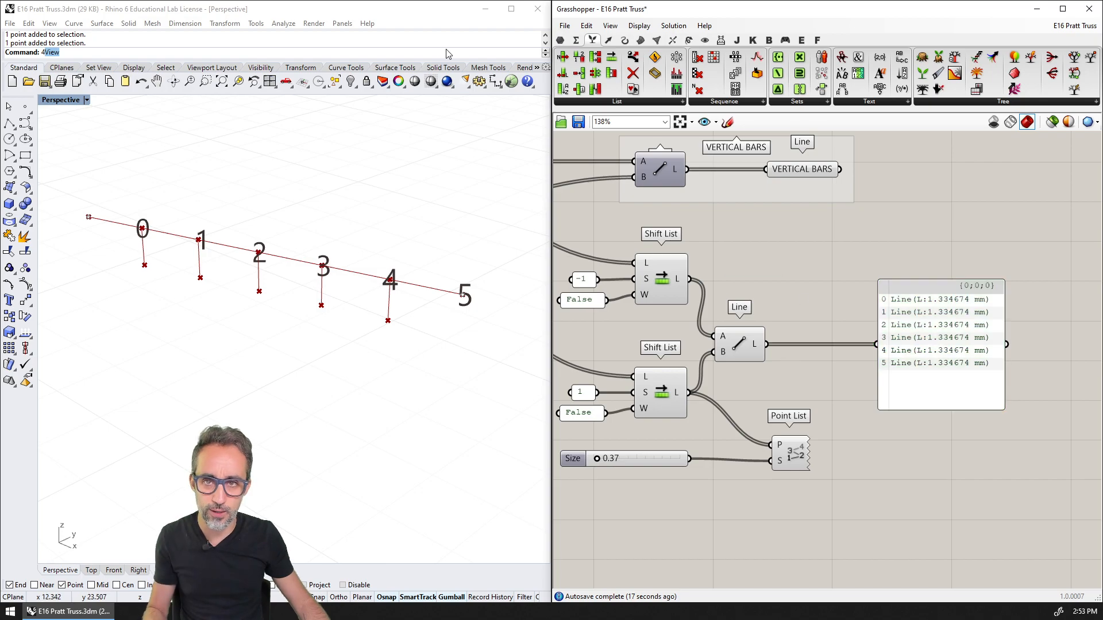
Bake the top chord Line output to the Default layer and close the Grasshopper window
right_click(755, 345)
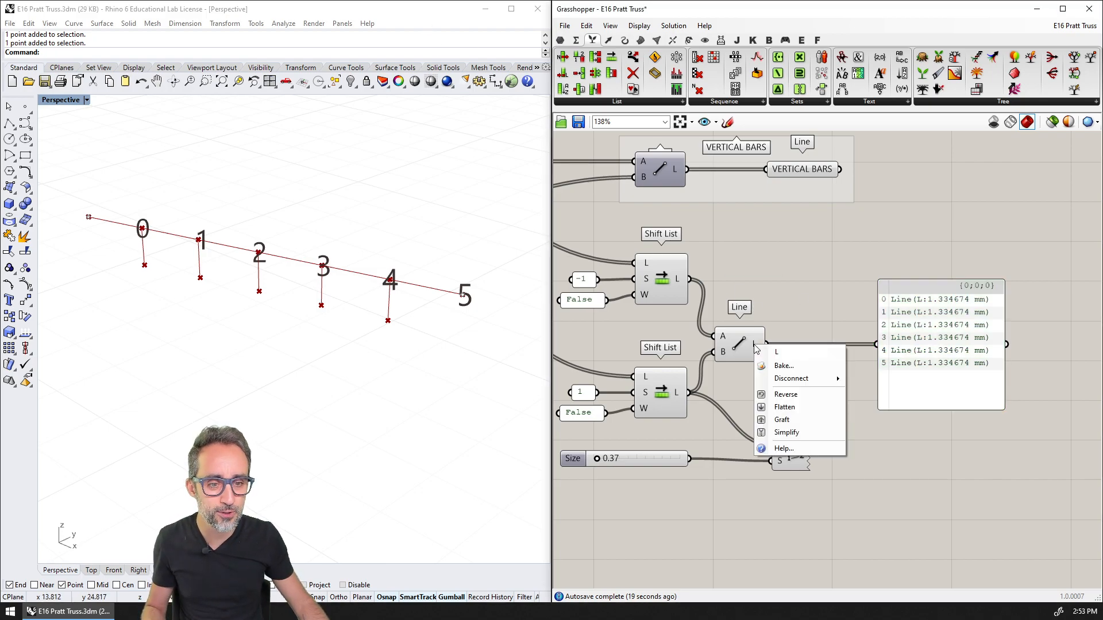
left_click(784, 365)
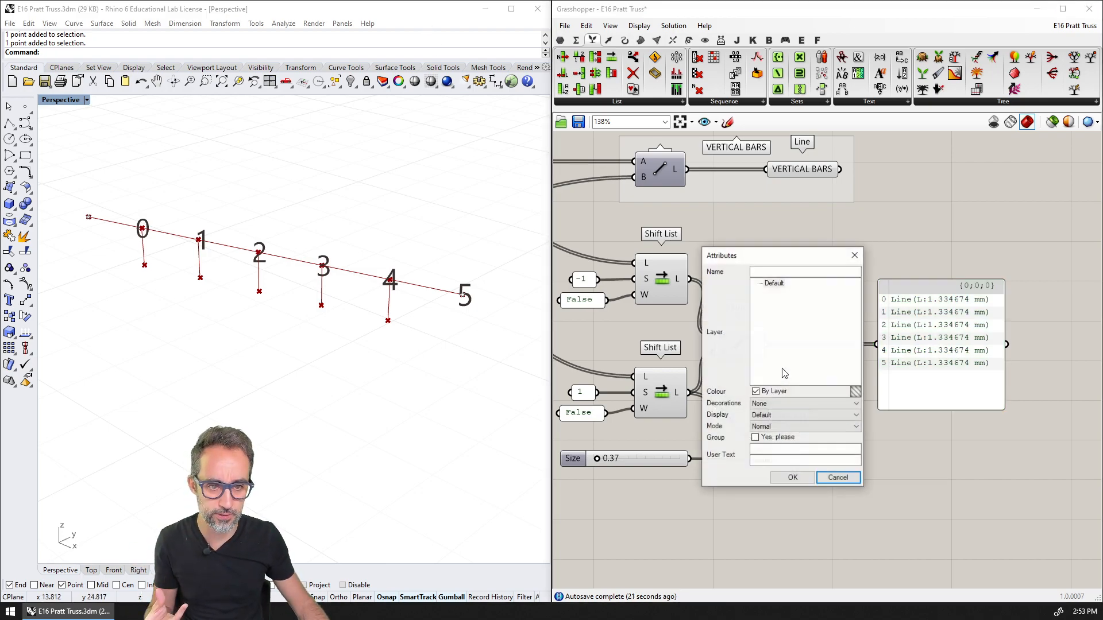
key("Return")
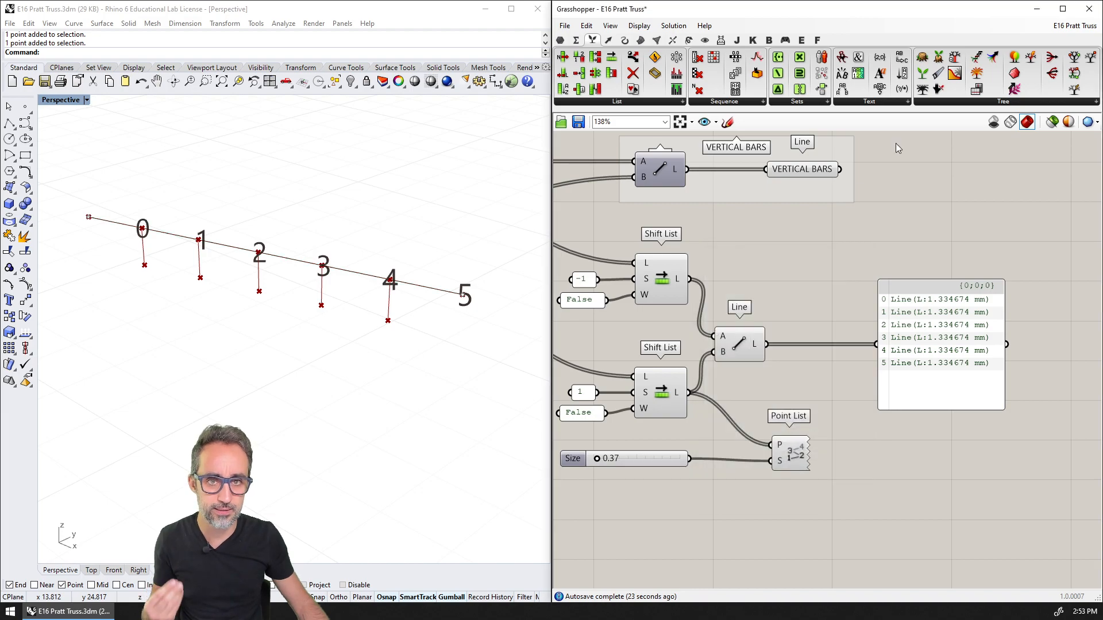
left_click(1089, 8)
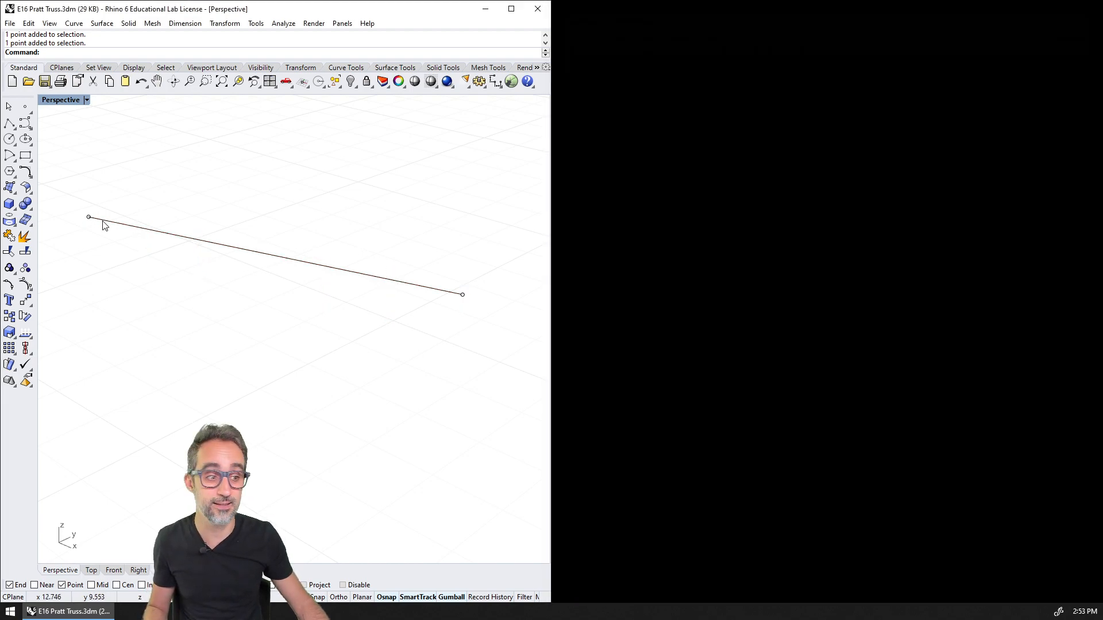
Inspect the baked top chord segments in the Perspective viewport by selecting them one at a time
left_click(107, 222)
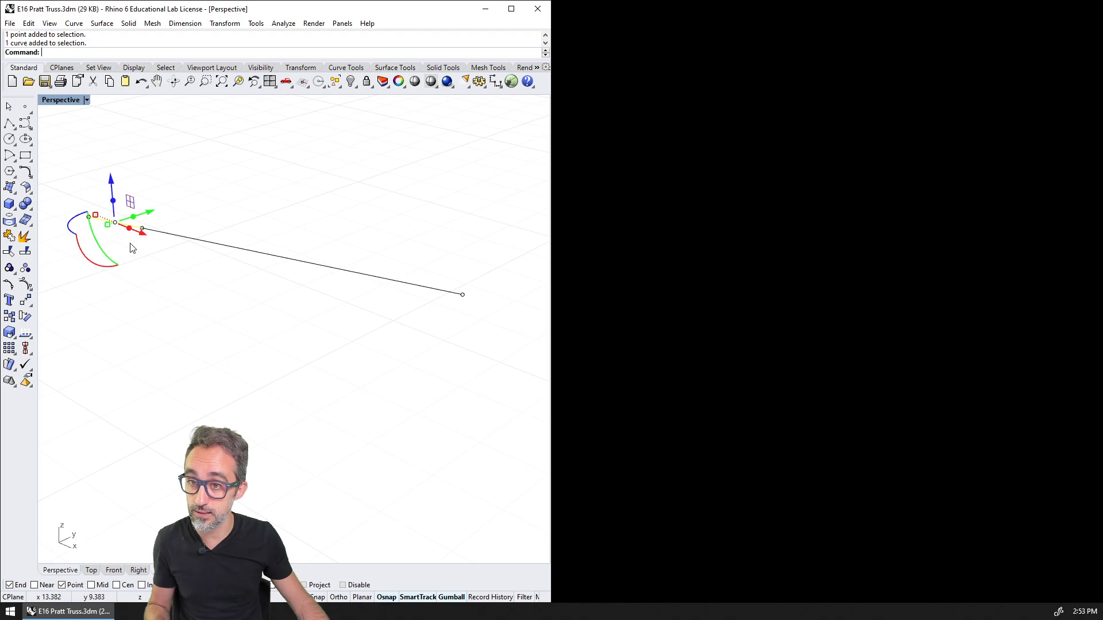
left_click(162, 234)
left_click(225, 246)
left_click(282, 257)
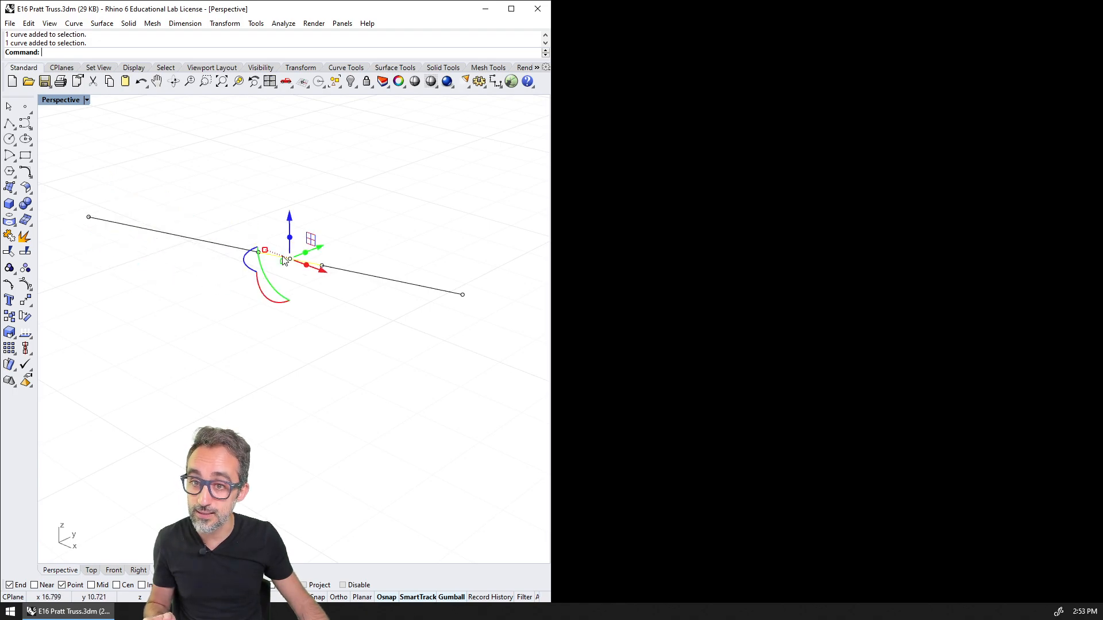
left_click(346, 270)
left_click(417, 286)
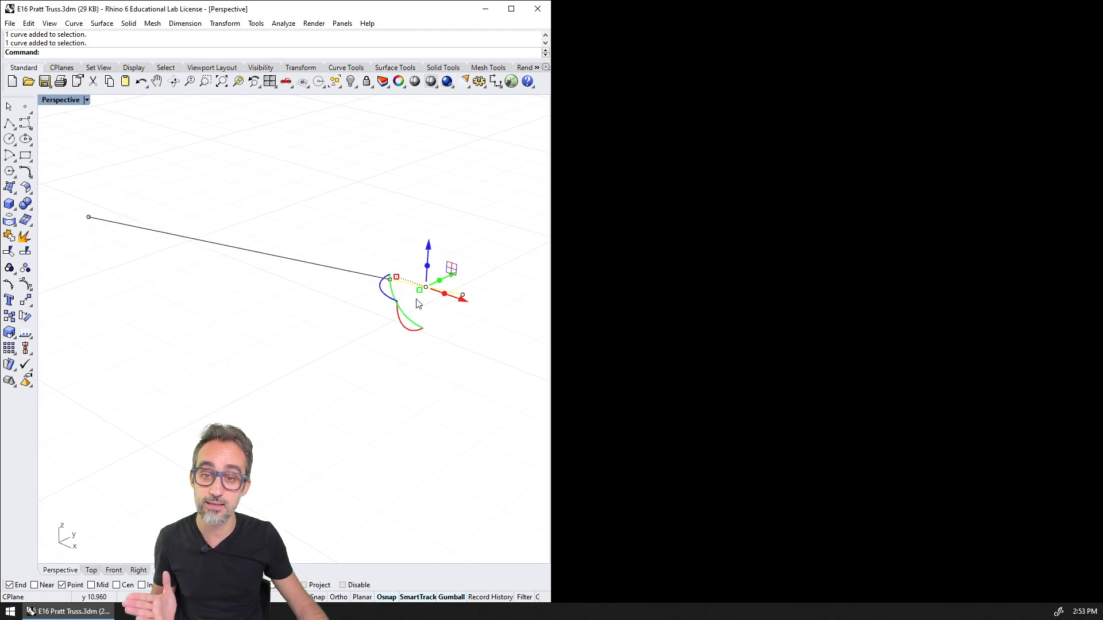
left_click(355, 273)
left_click(307, 262)
left_click(226, 245)
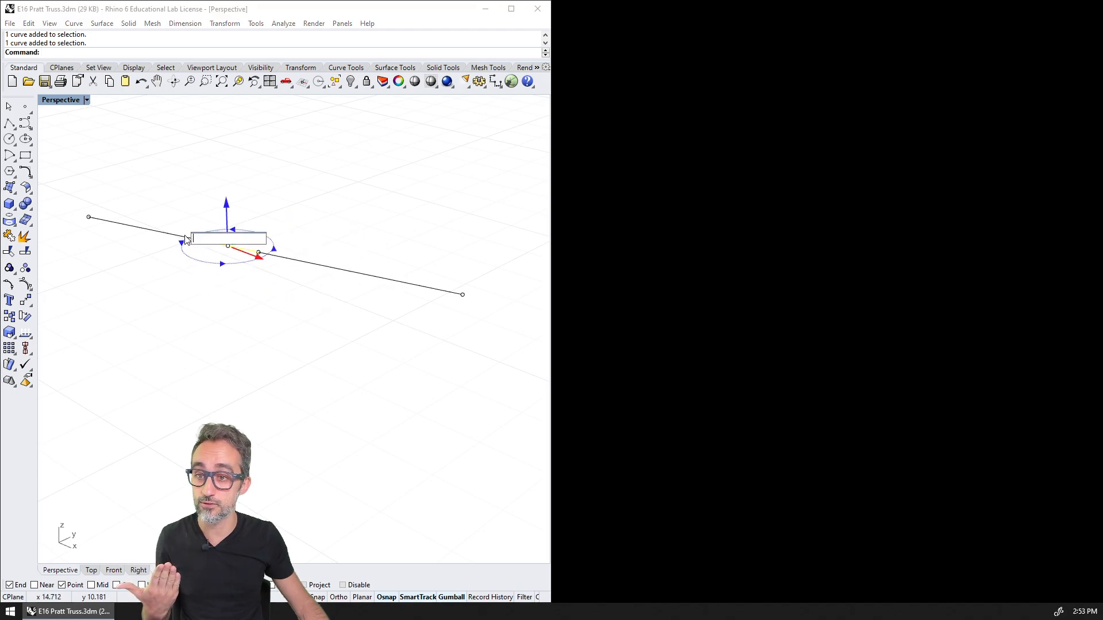
left_click(163, 233)
left_click(106, 221)
left_click(205, 298)
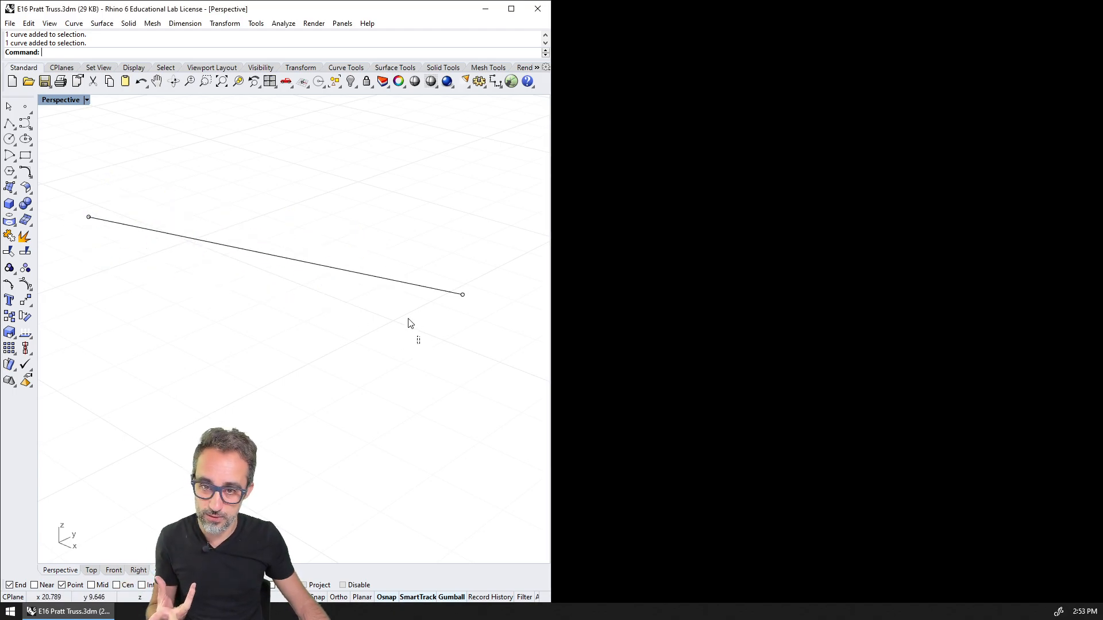
Delete all the baked line segments, keeping the two support points, and reopen Grasshopper
left_click_drag(419, 341, 119, 175)
key("Delete")
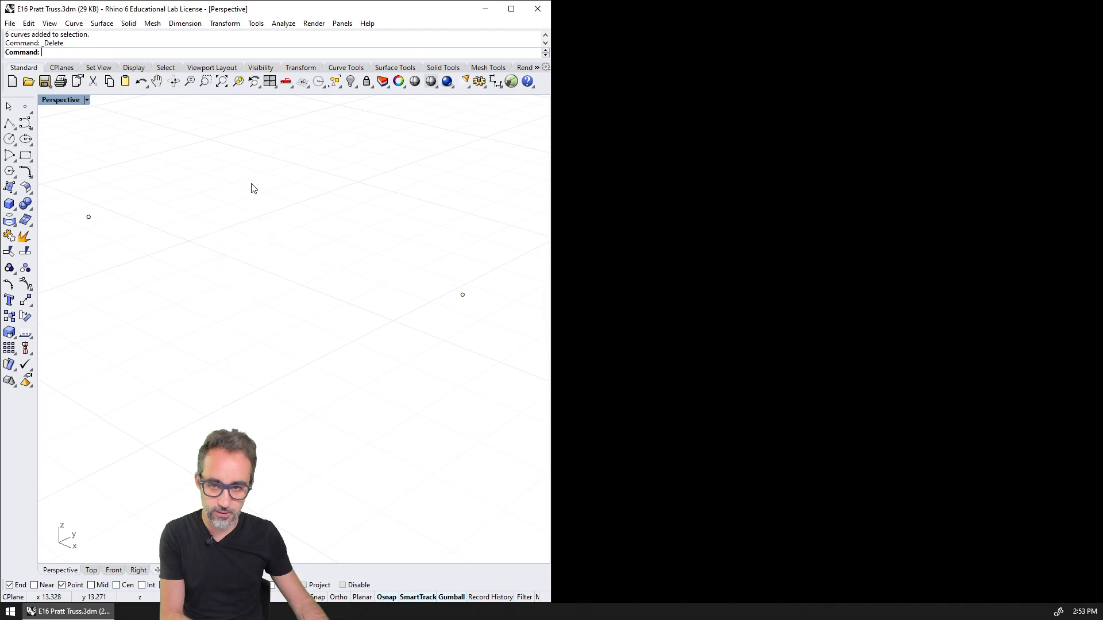
type("grass")
key("Return")
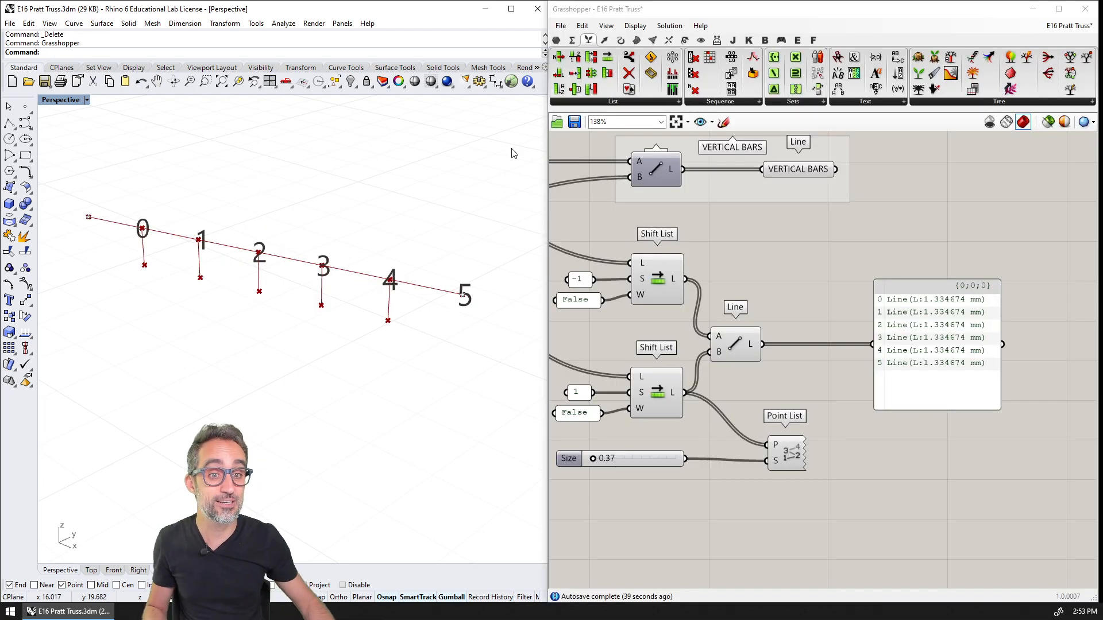
Duplicate the VERTICAL BARS Line parameter, place it before the panel and feed it from the top chord Line component instead
right_click_drag(788, 303, 773, 309)
left_click_drag(786, 177, 814, 330, "alt")
left_click_drag(911, 360, 970, 361)
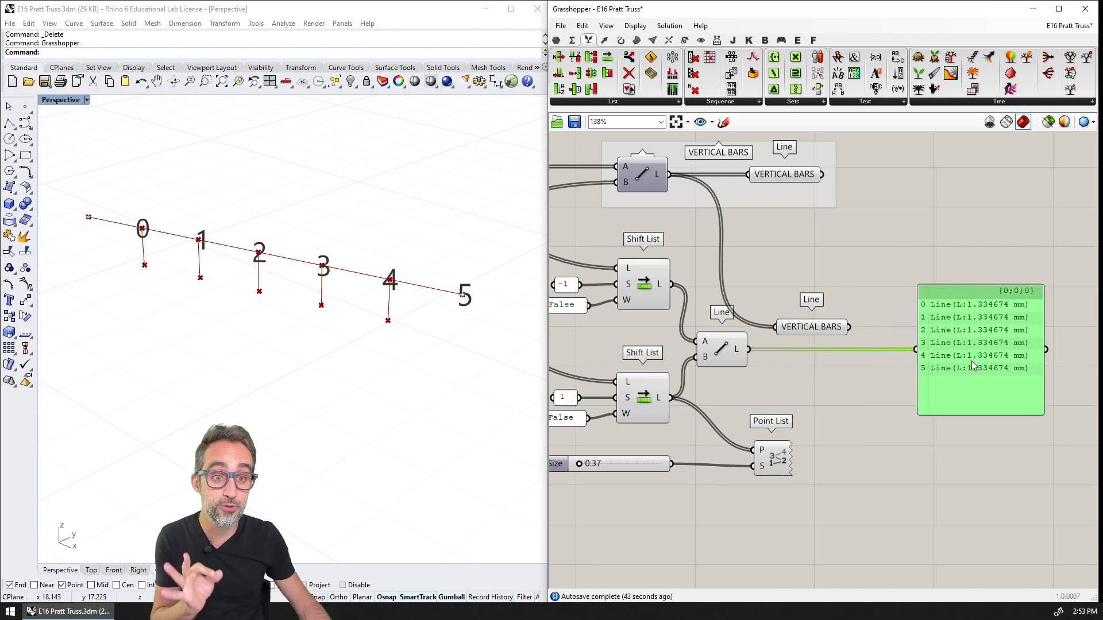
left_click_drag(824, 330, 838, 351)
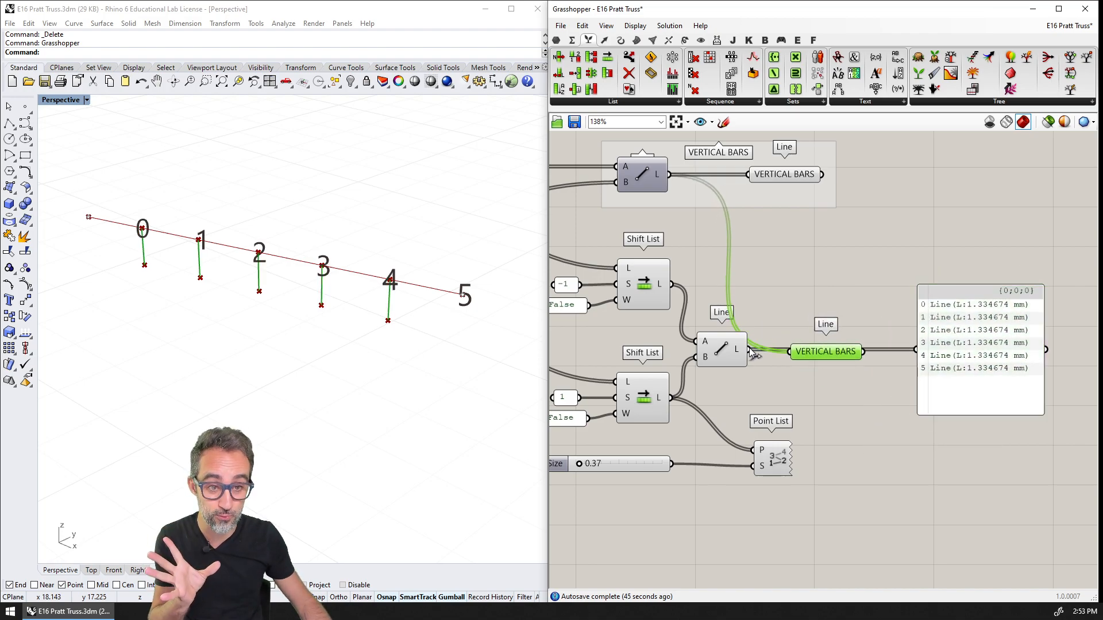
left_click_drag(749, 349, 816, 349)
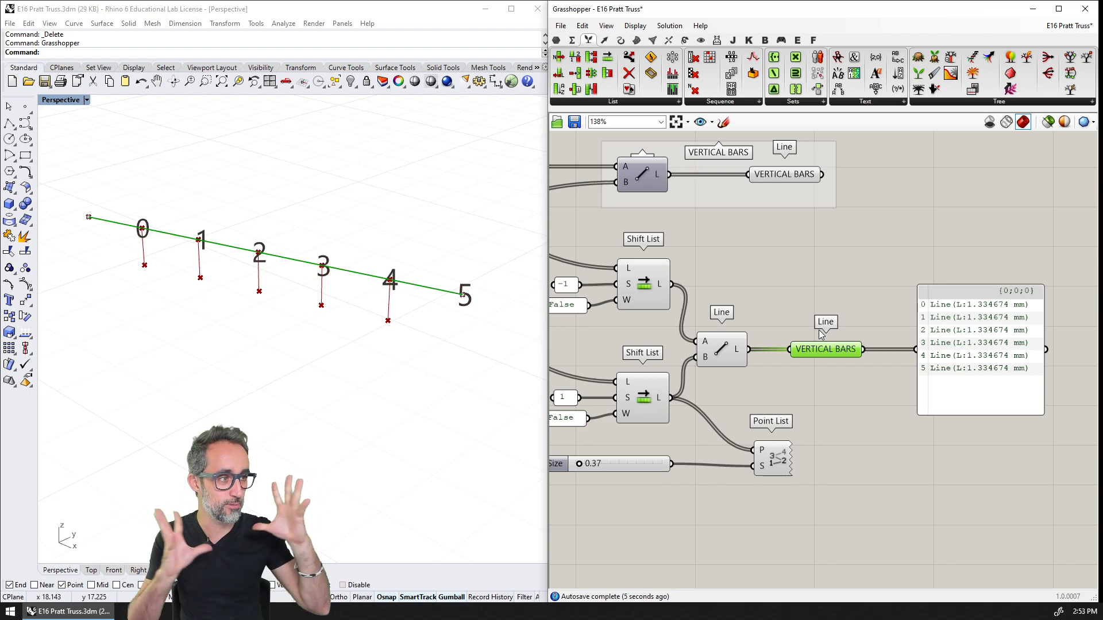
Rename the copied Line parameter as TOP CHORDS
right_click(826, 352)
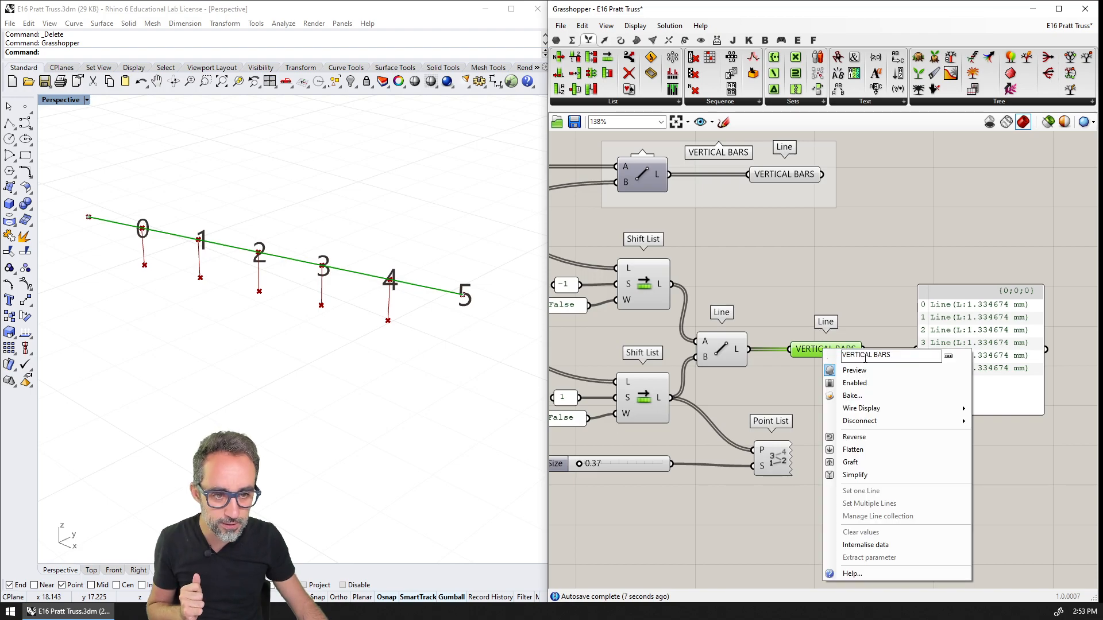
type("top chords")
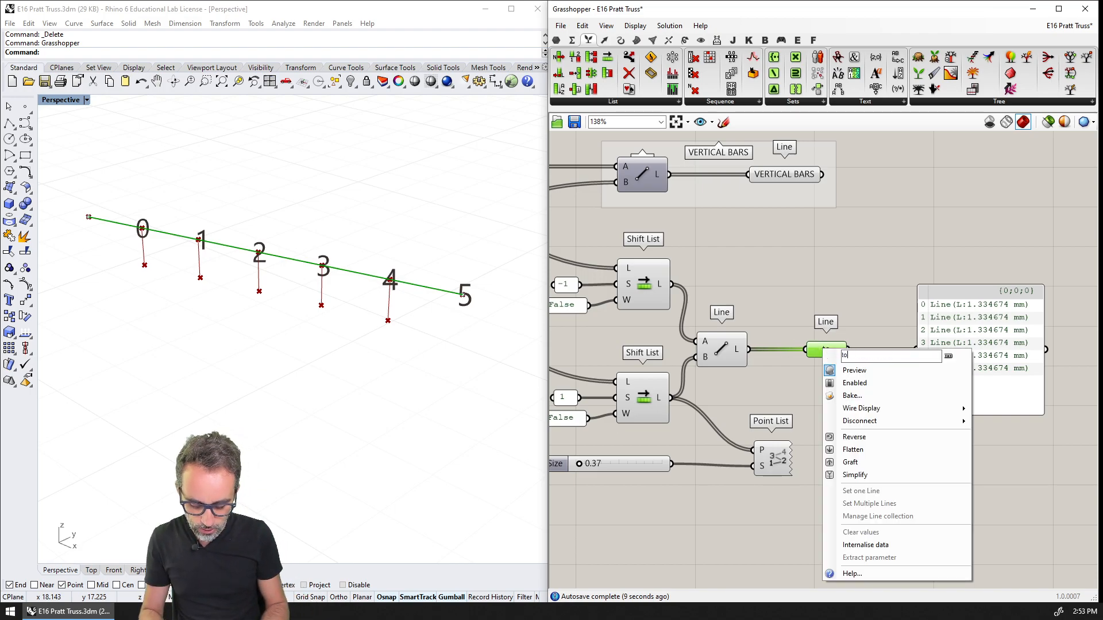
key("ctrl+shift+Left")
key("ctrl+shift+Left")
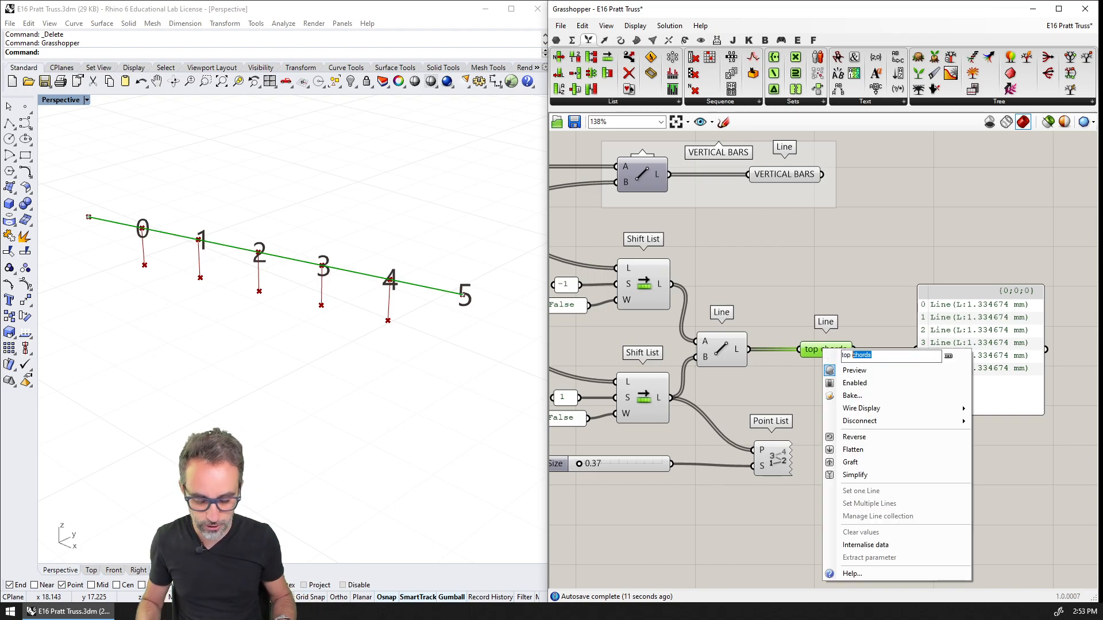
type("T")
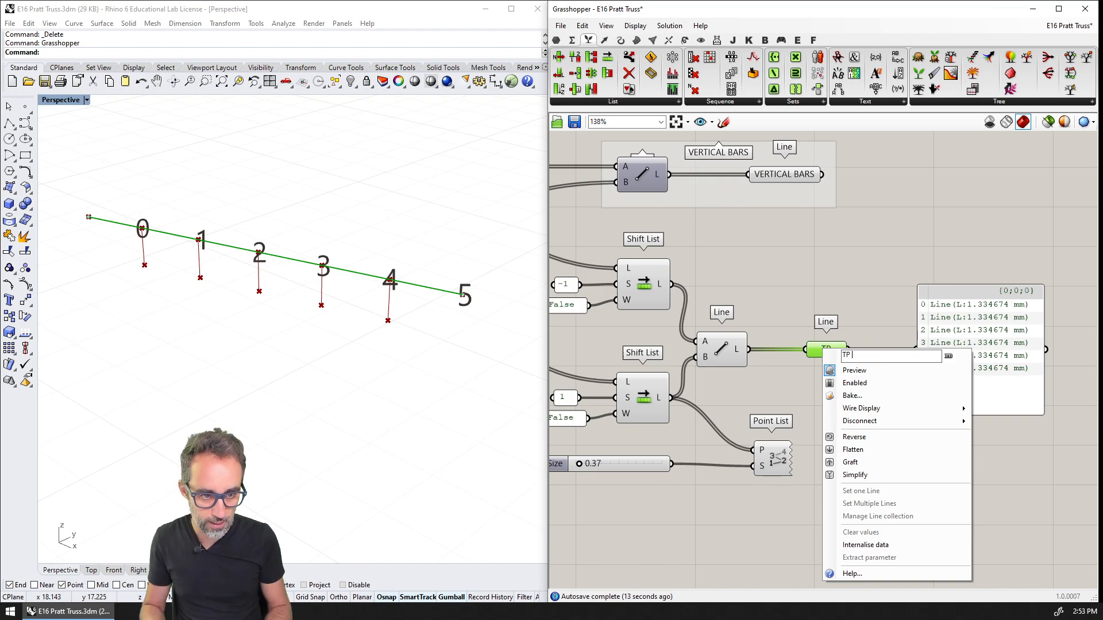
type("OP CHORDS")
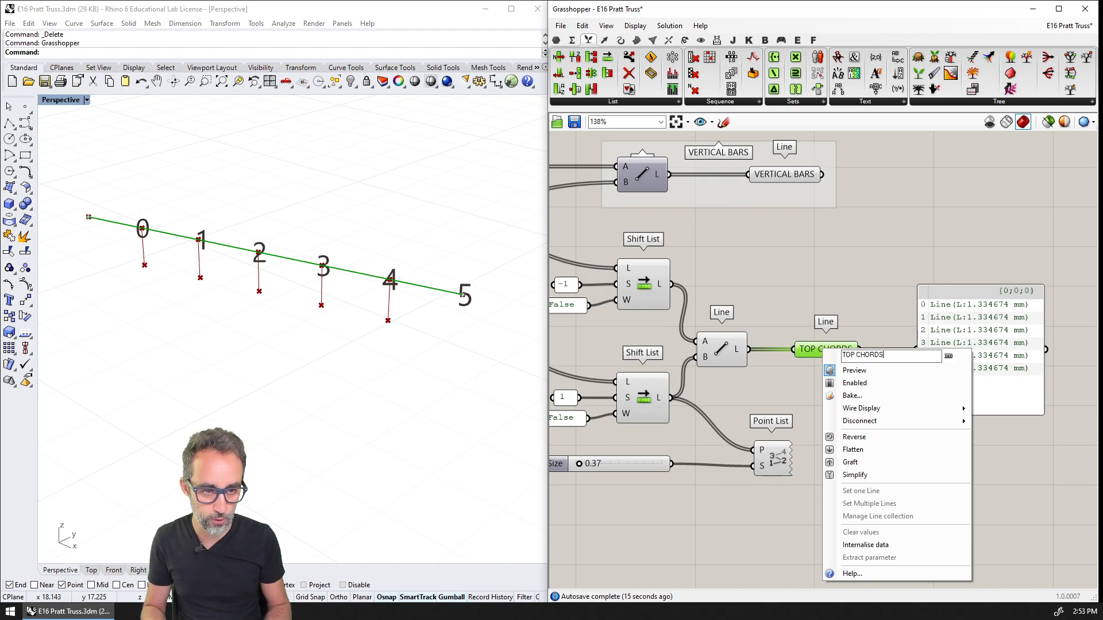
left_click(788, 270)
right_click_drag(788, 269, 832, 280)
scroll(835, 278, "down", 1)
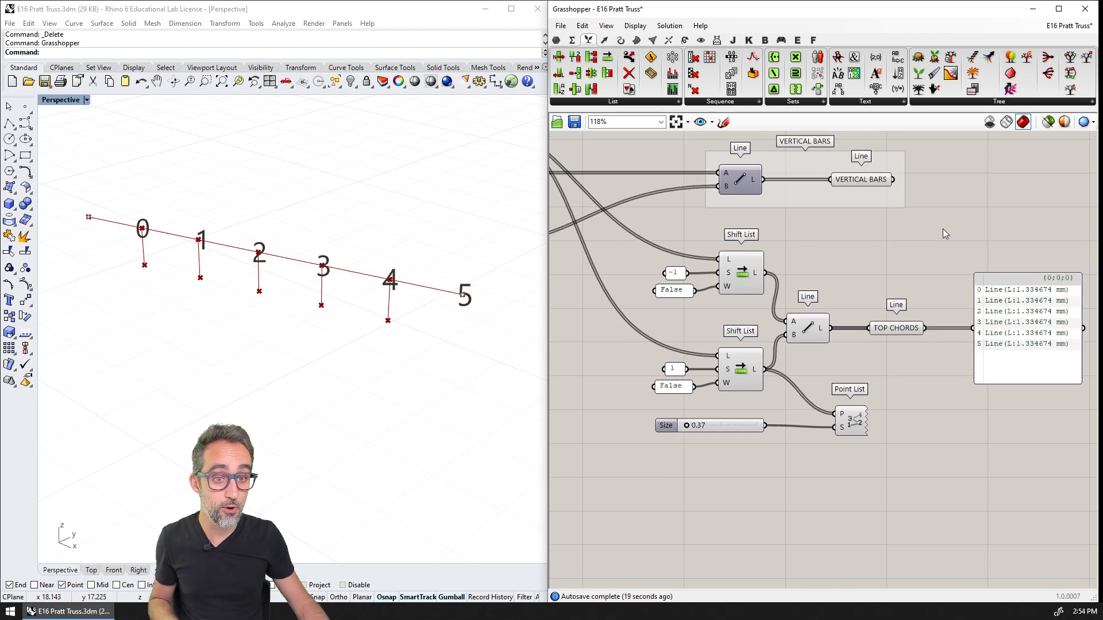
left_click_drag(942, 229, 654, 404)
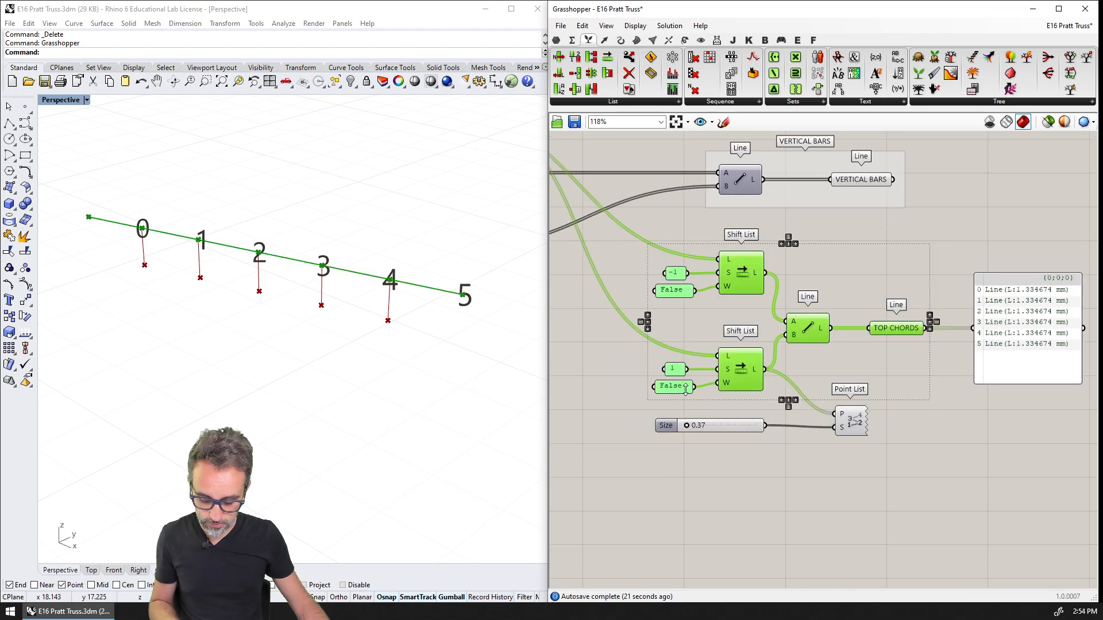
key("ctrl+g")
left_click(824, 470)
key("ctrl+z")
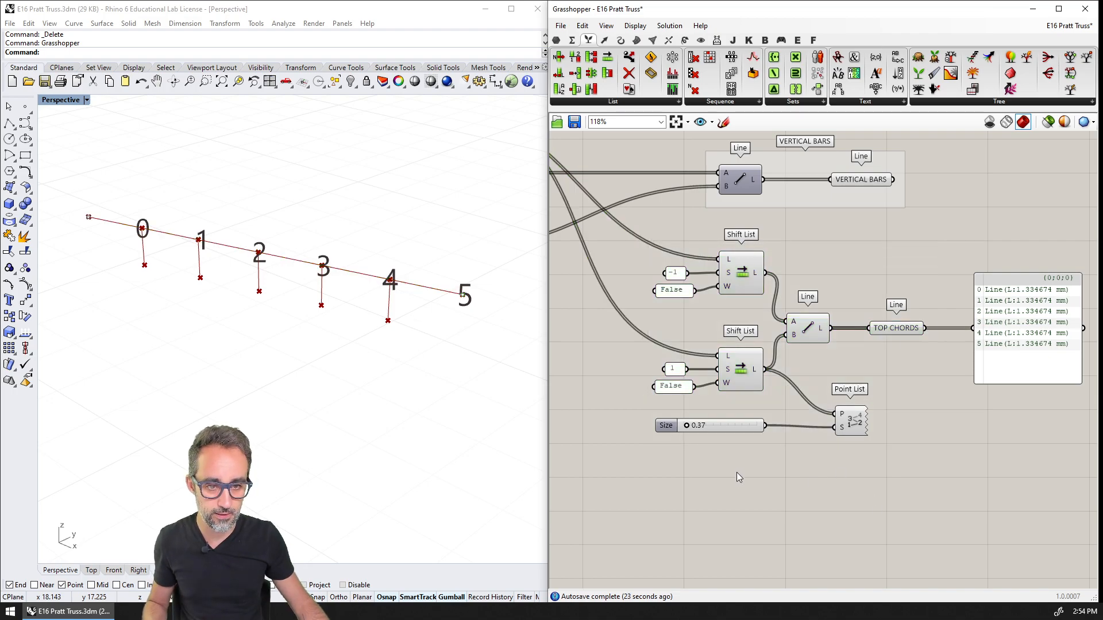
Move the Point List and its Size slider lower, and group the Shift Lists, their inputs, the Line and the TOP CHORDS parameter
left_click_drag(885, 404, 729, 438)
left_click_drag(850, 425, 842, 479)
left_click_drag(935, 426, 666, 233)
key("ctrl+g")
Name the new group around the Shift Lists and Line component TOP CHORDS
right_click(806, 255)
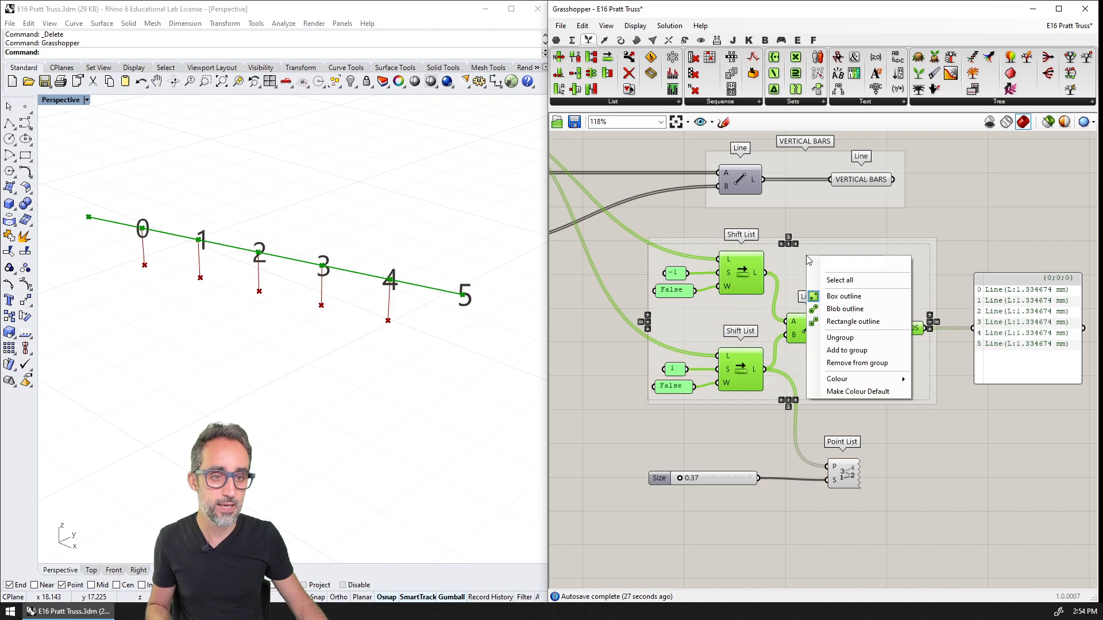
left_click(845, 264)
left_click(808, 326)
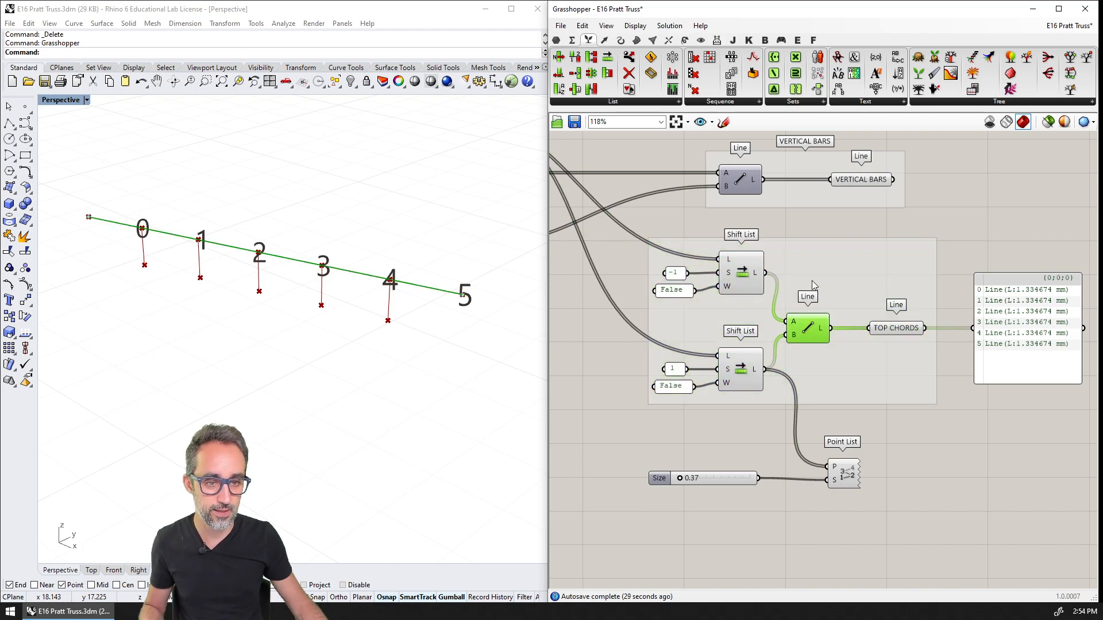
right_click(806, 263)
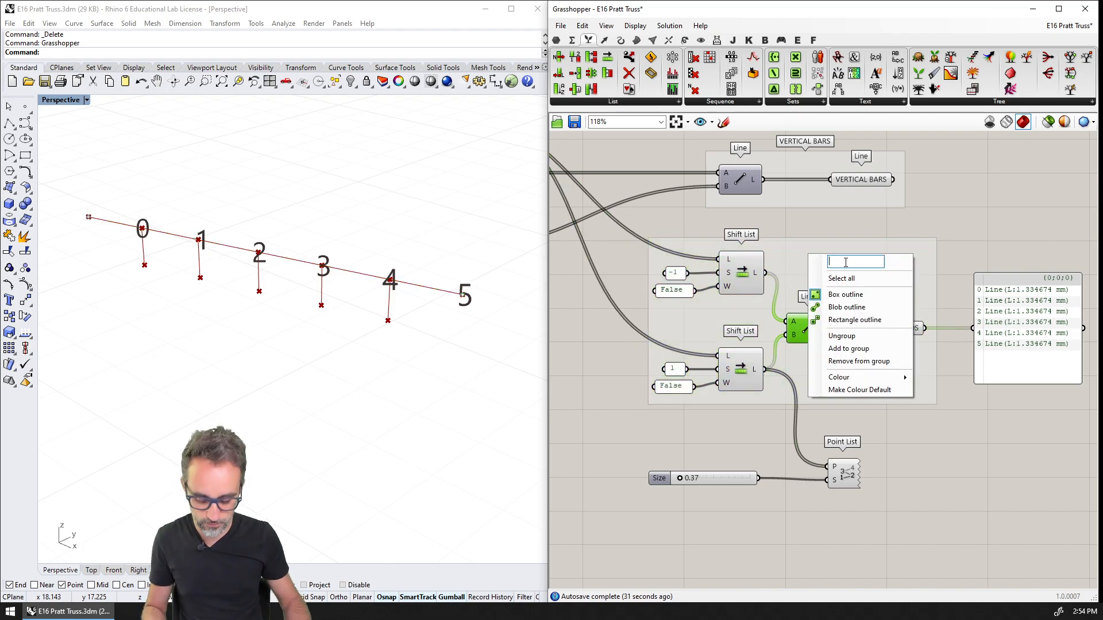
type("TOP CHORDS")
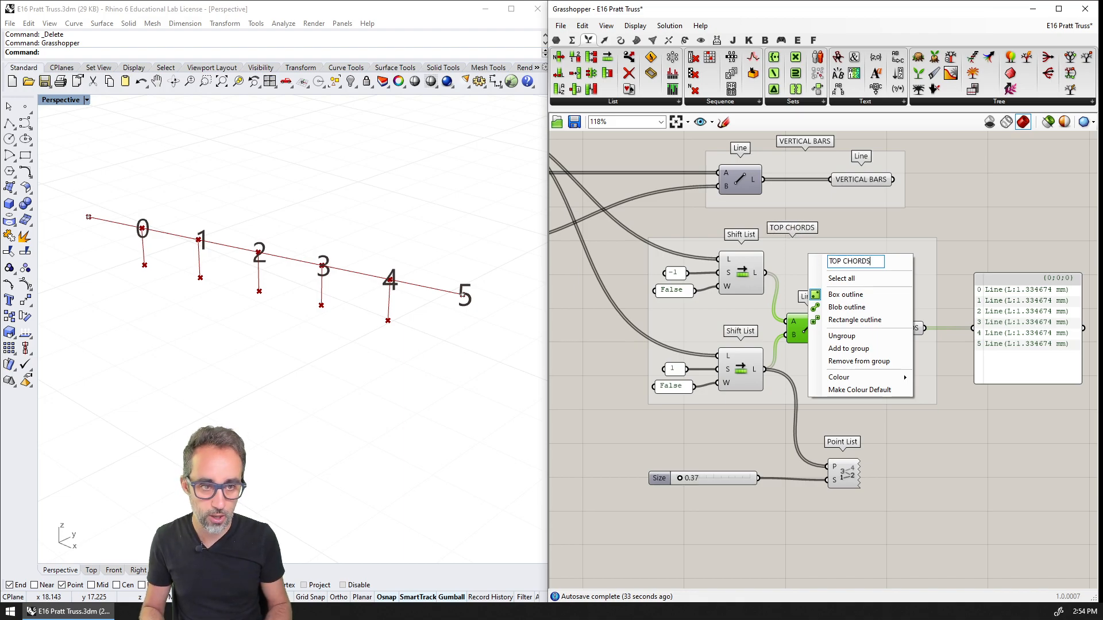
key("Return")
Move the Point List and its Size slider farther down, leaving free space beneath the TOP CHORDS group
scroll(833, 273, "down", 2)
left_click_drag(858, 384, 729, 491)
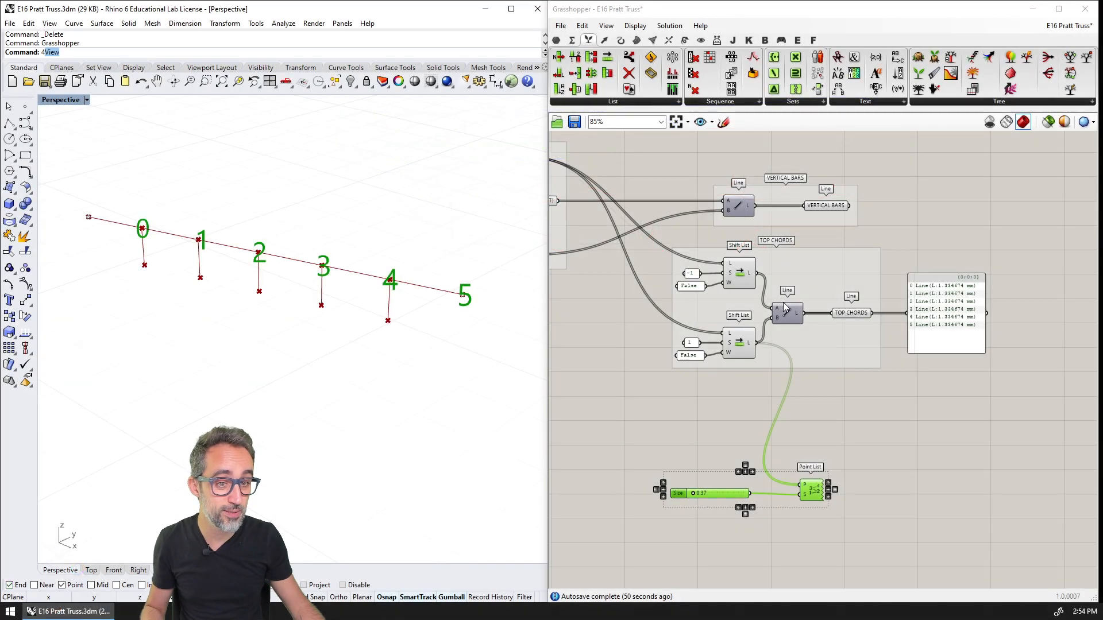
scroll(724, 377, "up", 3)
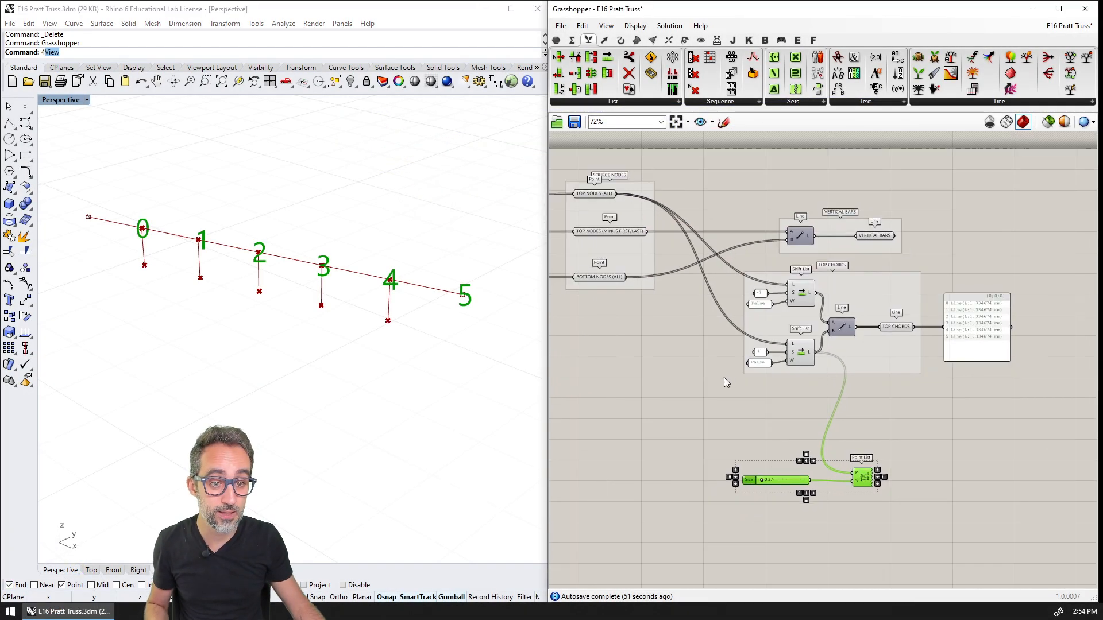
Duplicate the whole TOP CHORDS group and place the copy directly beneath the original
scroll(804, 399, "up", 1)
left_click_drag(665, 202, 933, 373)
key("ctrl+c")
key("ctrl+v")
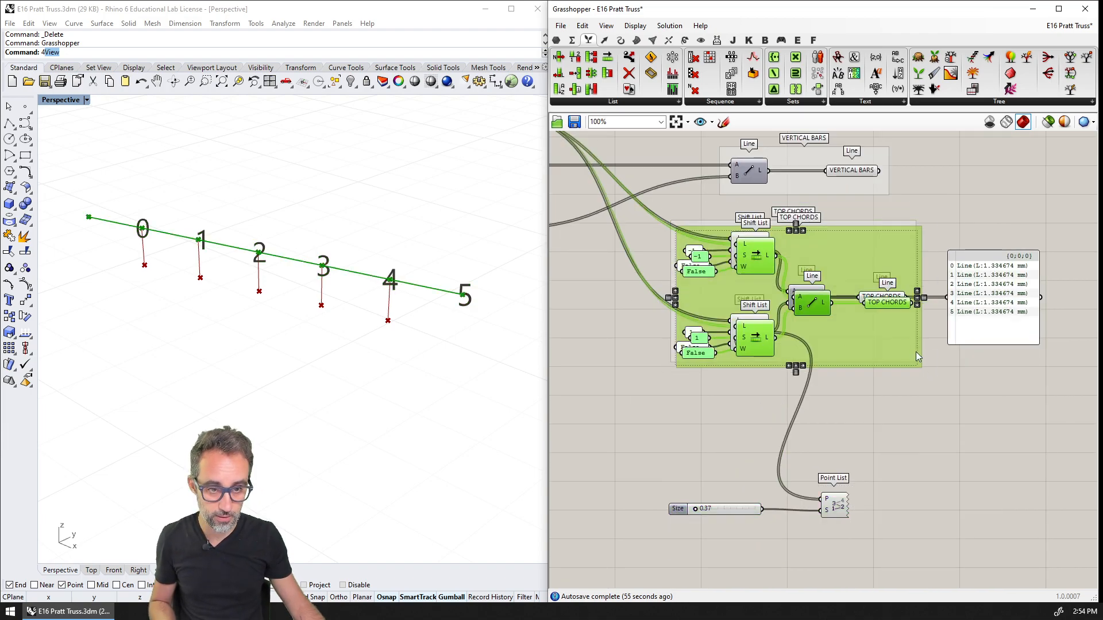
left_click_drag(852, 273, 849, 435)
Move the Point List and its Size slider out of the duplicated group into free space beside it
left_click(834, 508)
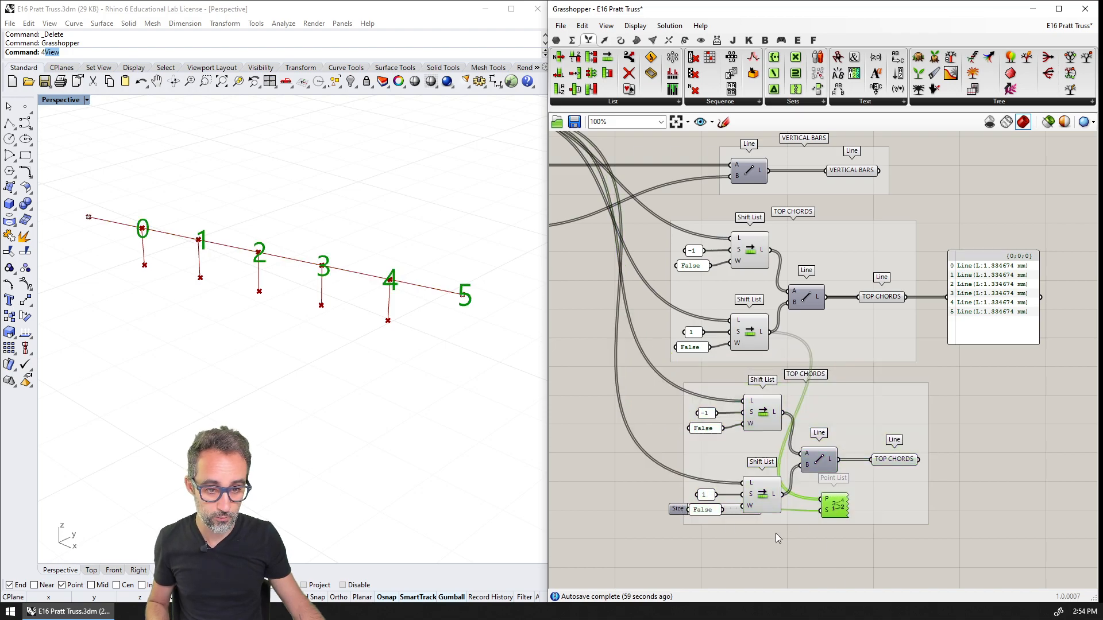
left_click(734, 511, "shift")
left_click_drag(844, 509, 570, 552)
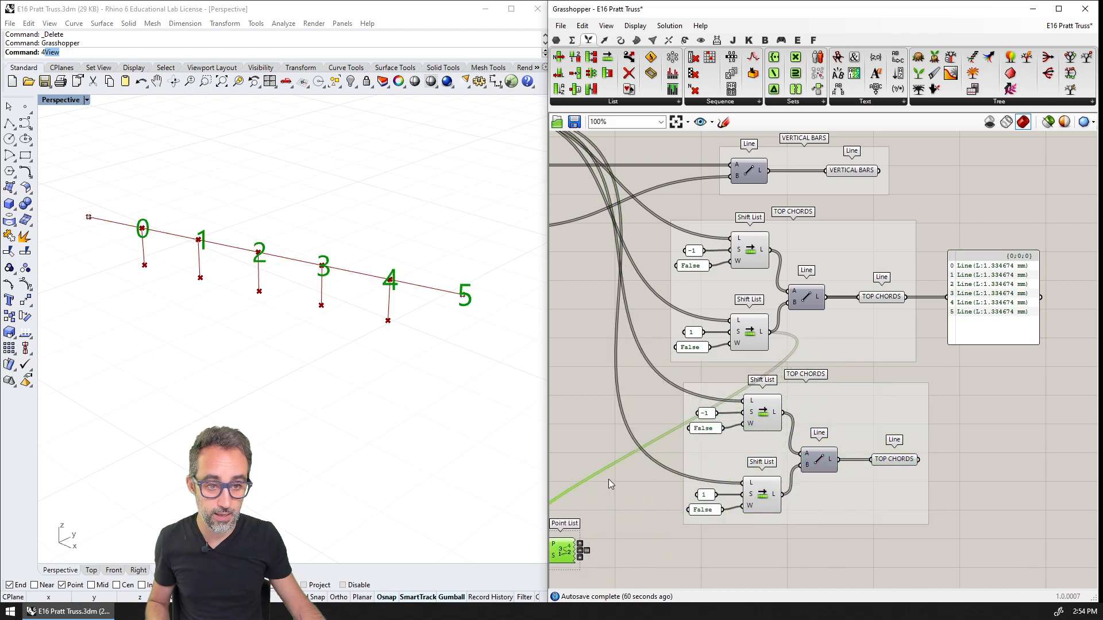
Connect the BOTTOM NODES (ALL) points to the list inputs of both Shift Lists in the duplicated group, replacing the top nodes
right_click_drag(585, 366, 764, 396)
scroll(625, 162, "up", 2)
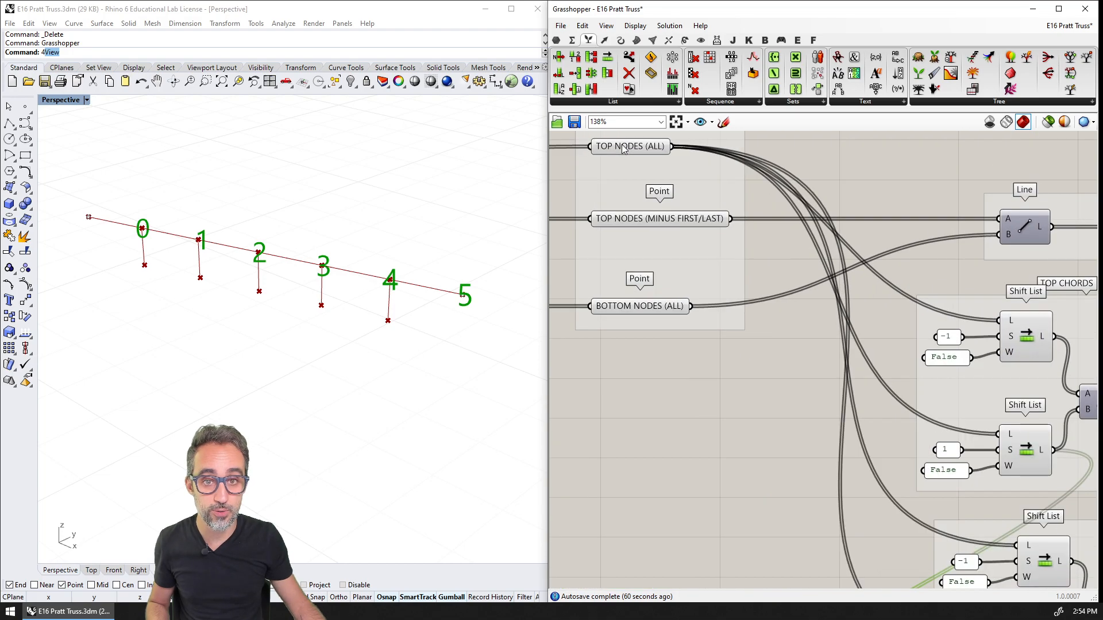
left_click(624, 150)
left_click(680, 372)
right_click_drag(680, 372, 661, 323)
left_click(613, 236)
scroll(613, 216, "down", 2)
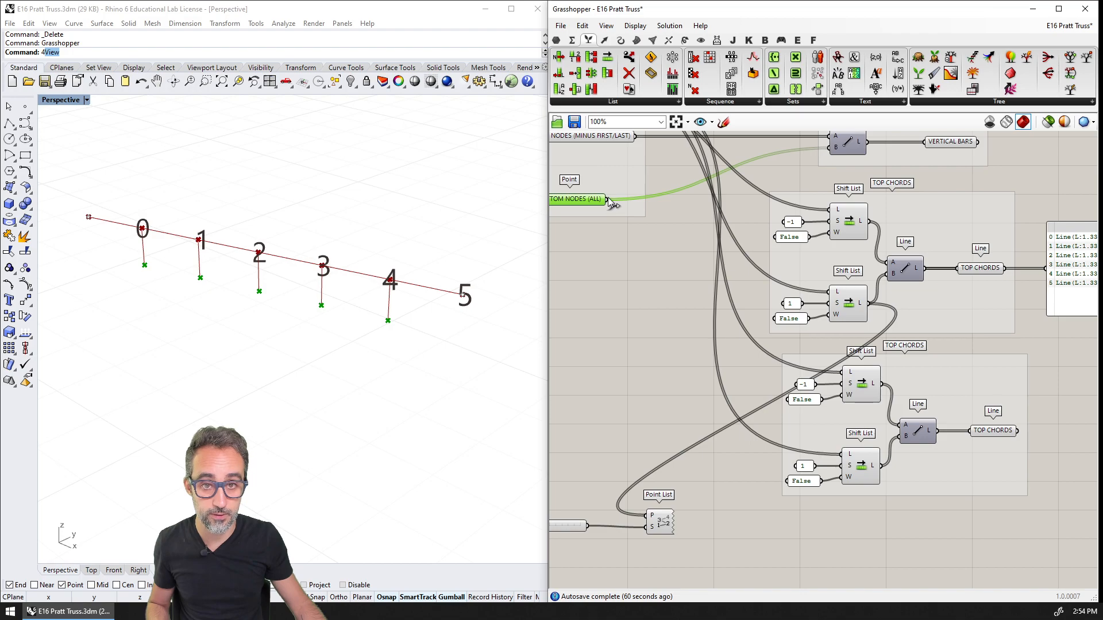
left_click_drag(607, 199, 843, 372)
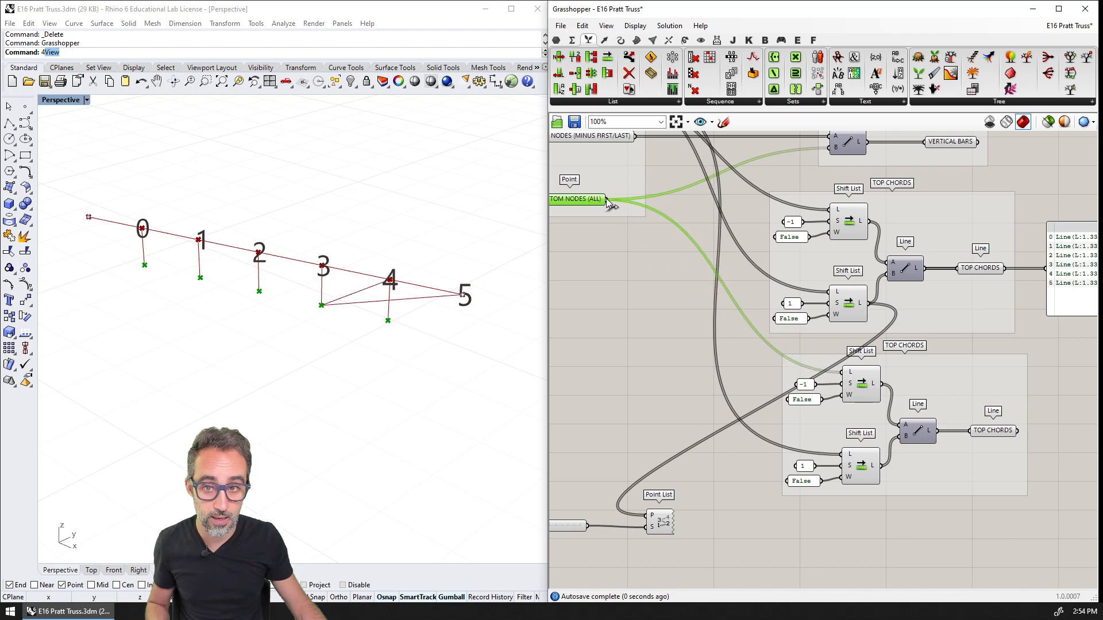
left_click_drag(605, 198, 850, 453)
Move the Point List and its Size slider to the free space directly beneath the duplicated group
right_click_drag(866, 491, 884, 426)
left_click_drag(734, 435, 555, 487)
left_click_drag(685, 455, 948, 464)
scroll(1086, 436, "up", 2)
Number the points of the duplicated group's -1 Shift List, switch the Point List to the 1 Shift List, and preview the resulting lines
left_click_drag(827, 274, 869, 462)
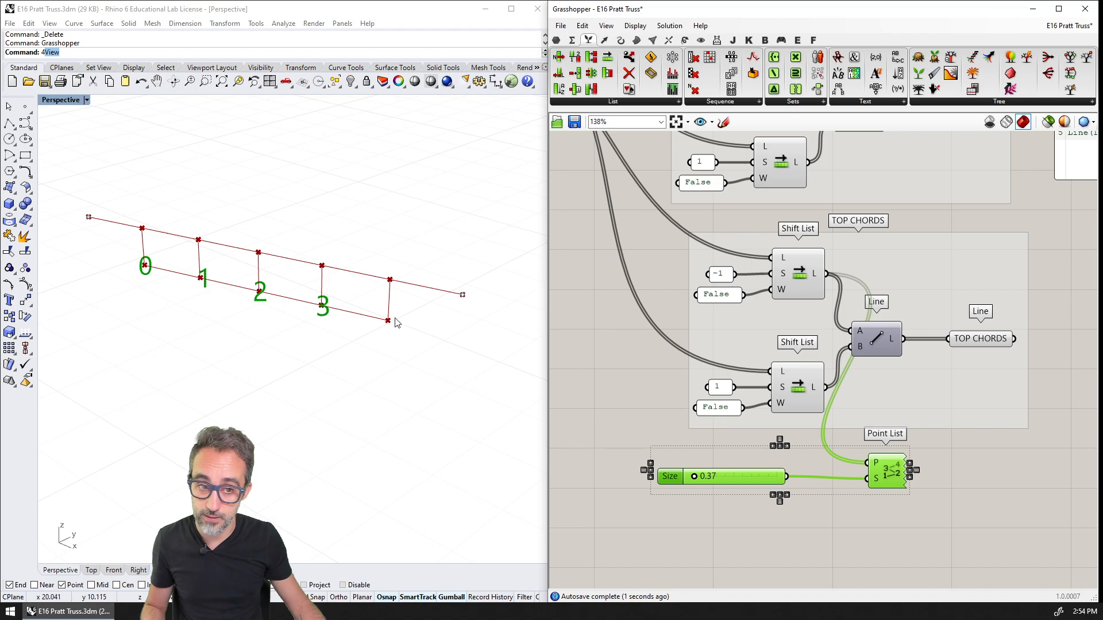
left_click_drag(826, 387, 869, 463)
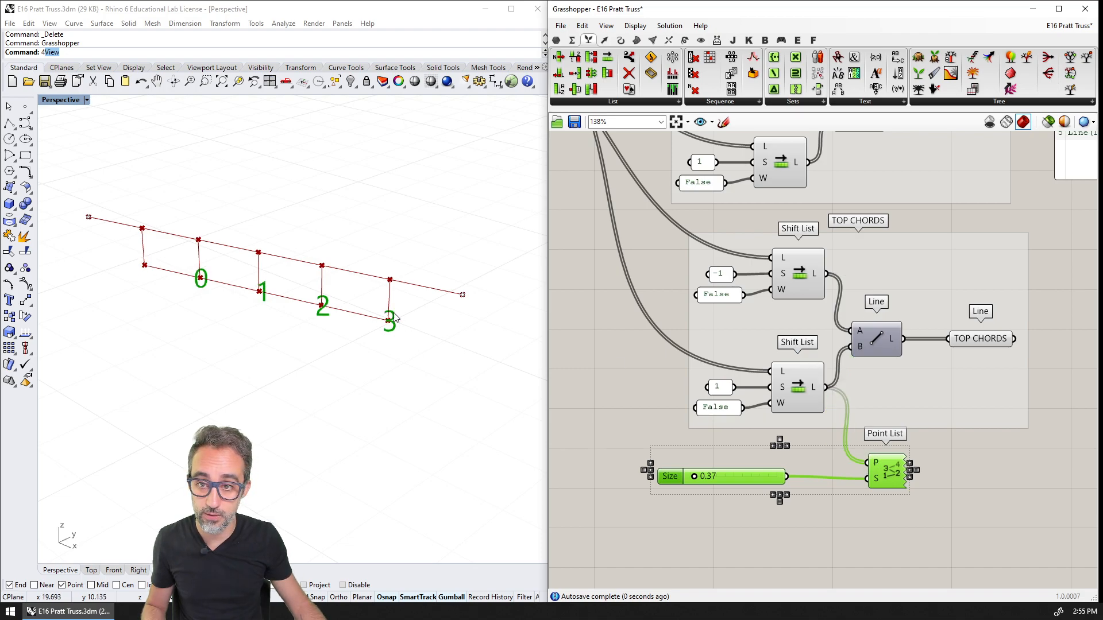
right_click_drag(841, 375, 767, 359)
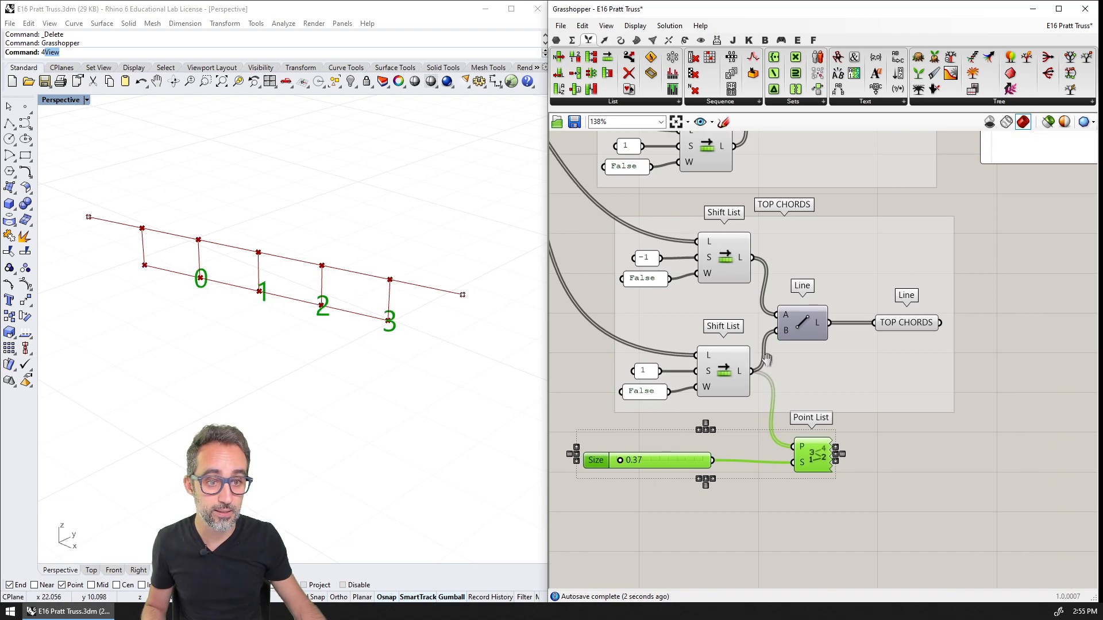
left_click(803, 326)
left_click(901, 324)
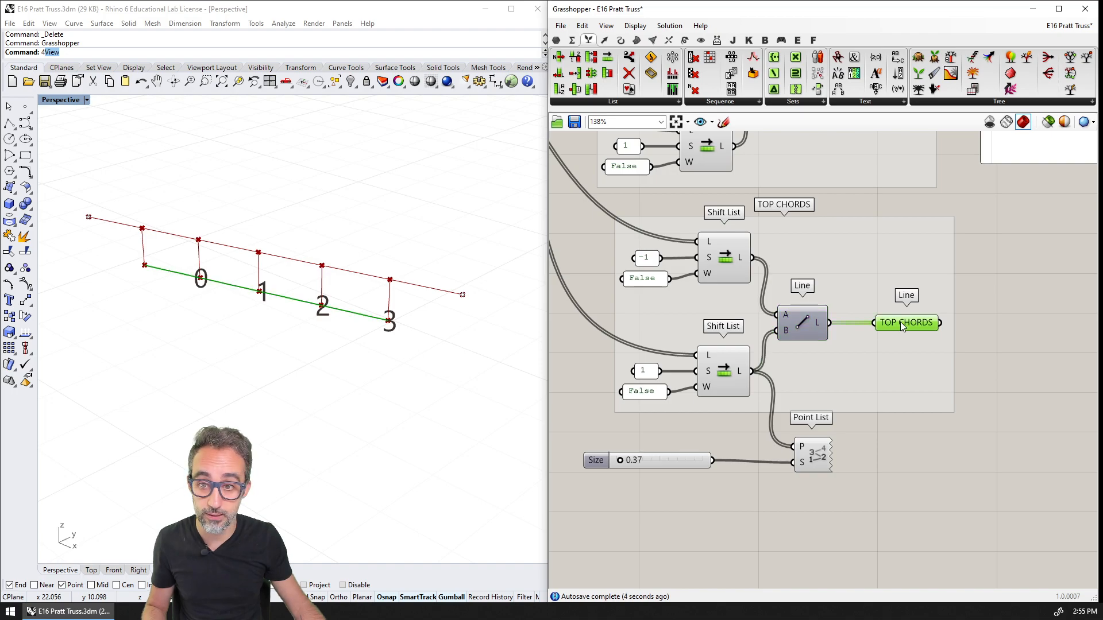
Move the data panel down beside the duplicated group and feed it from that group's TOP CHORDS parameter
right_click_drag(975, 209, 825, 242)
scroll(826, 242, "down", 1)
left_click_drag(859, 188, 866, 388)
scroll(866, 370, "up", 3)
left_click_drag(797, 338, 867, 343)
left_click(816, 304)
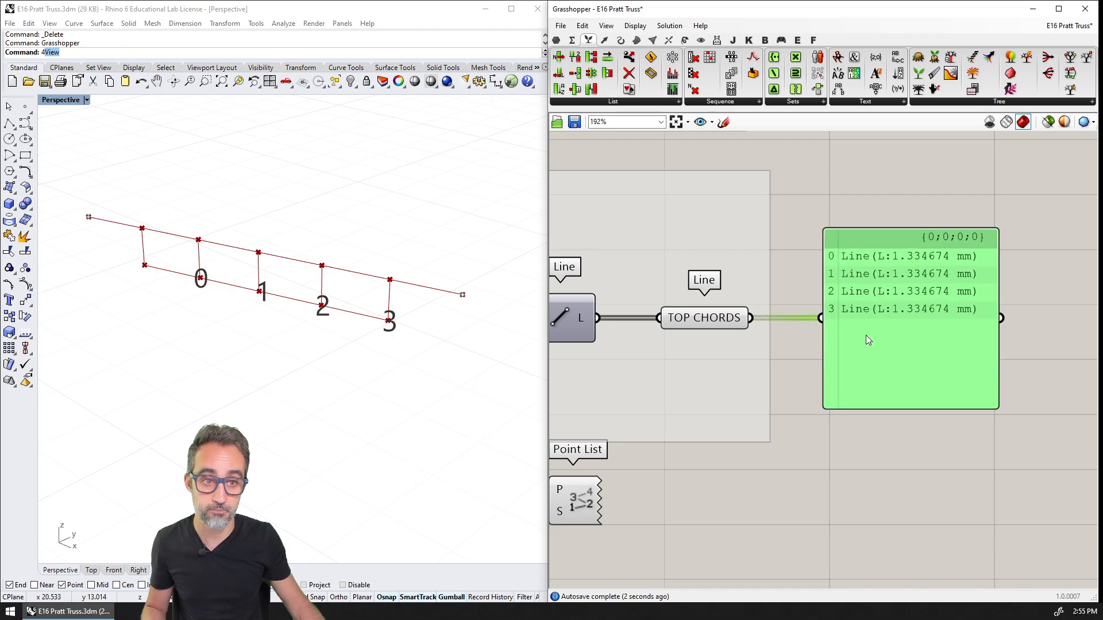
scroll(818, 343, "down", 5)
scroll(941, 337, "up", 2)
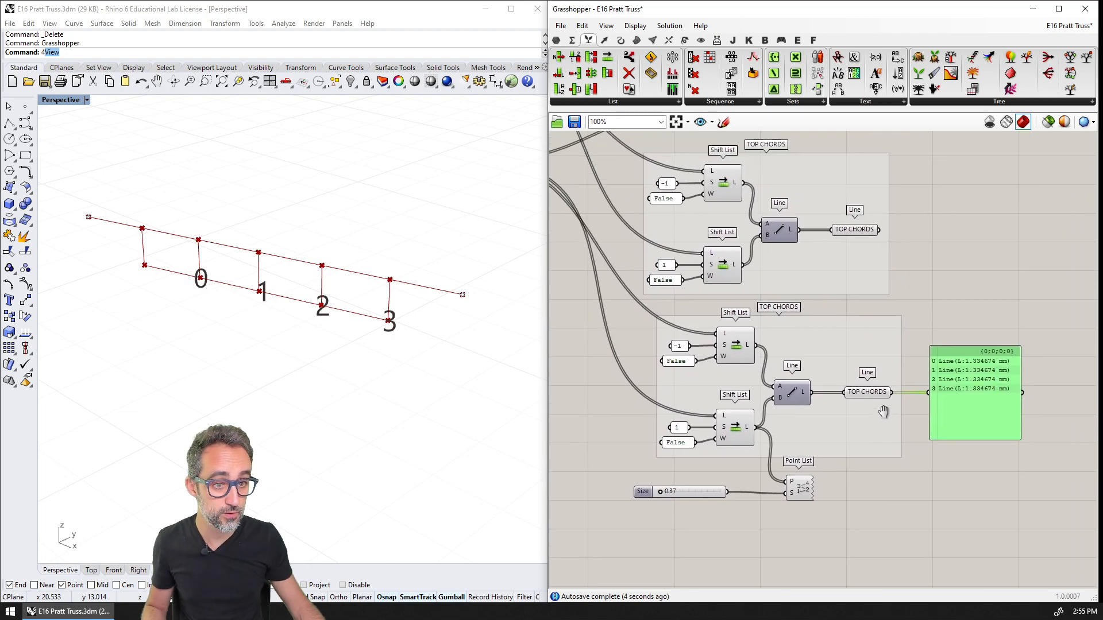
Rename the duplicated group as BOTTOM CHORDS
right_click(796, 321)
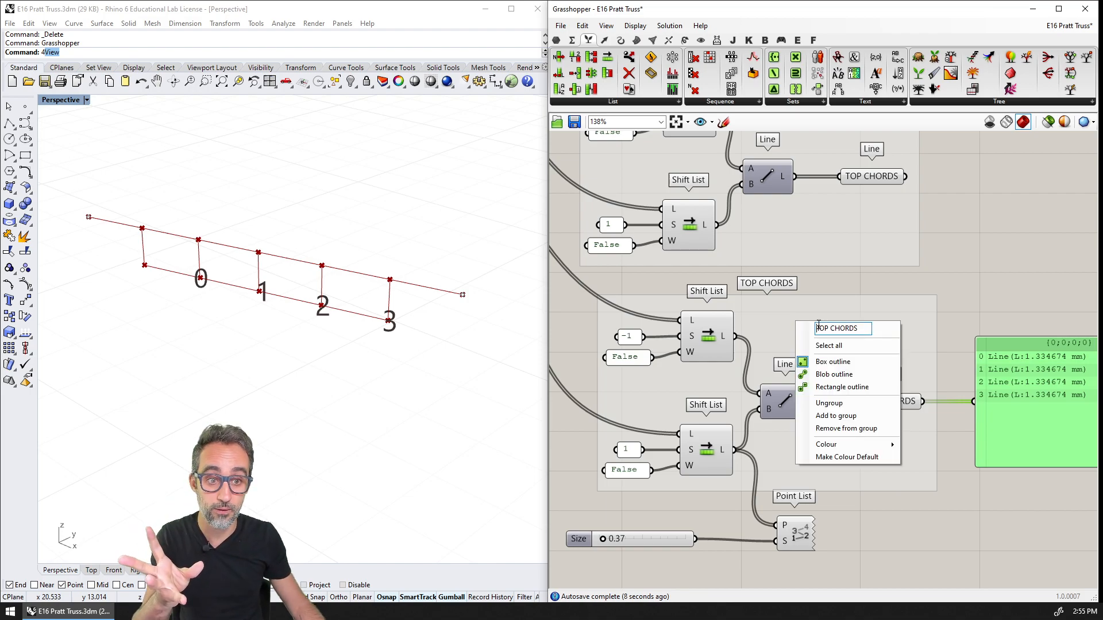
double_click(818, 326)
type("BOTTOM")
key("Return")
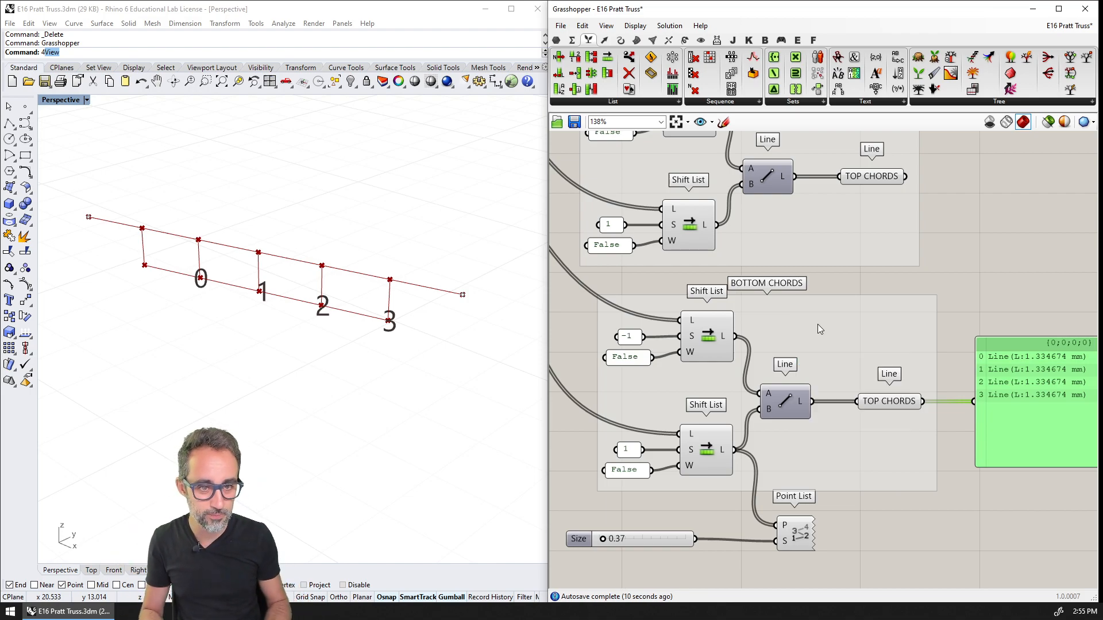
Rename the Line parameter inside the BOTTOM CHORDS group as BOTTOM CHORDS
right_click(871, 406)
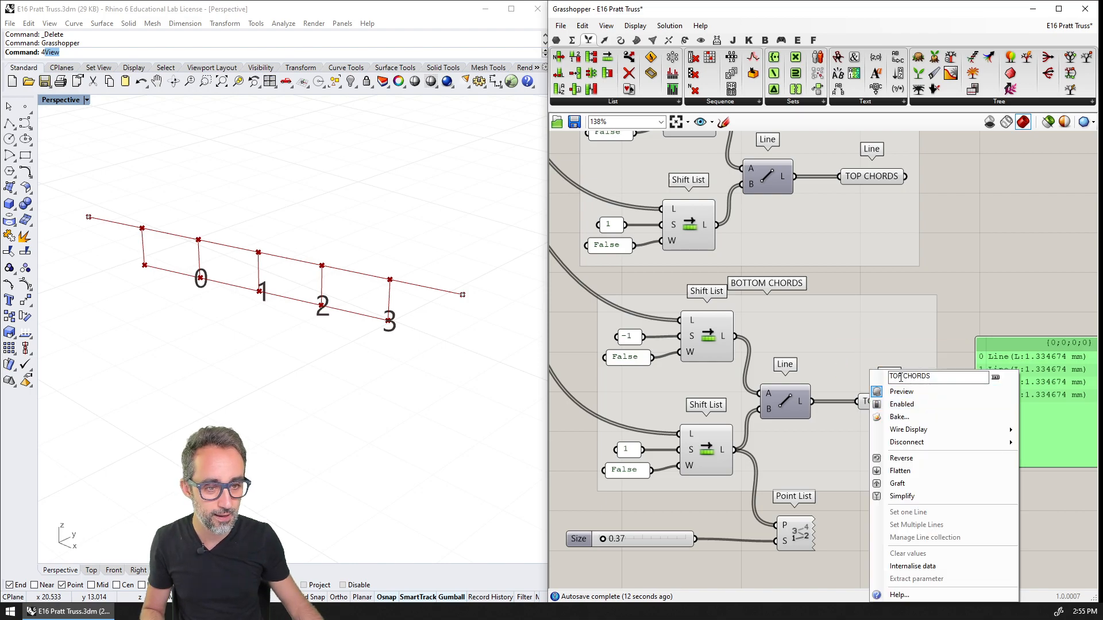
double_click(896, 376)
type("BOTTOM")
key("Return")
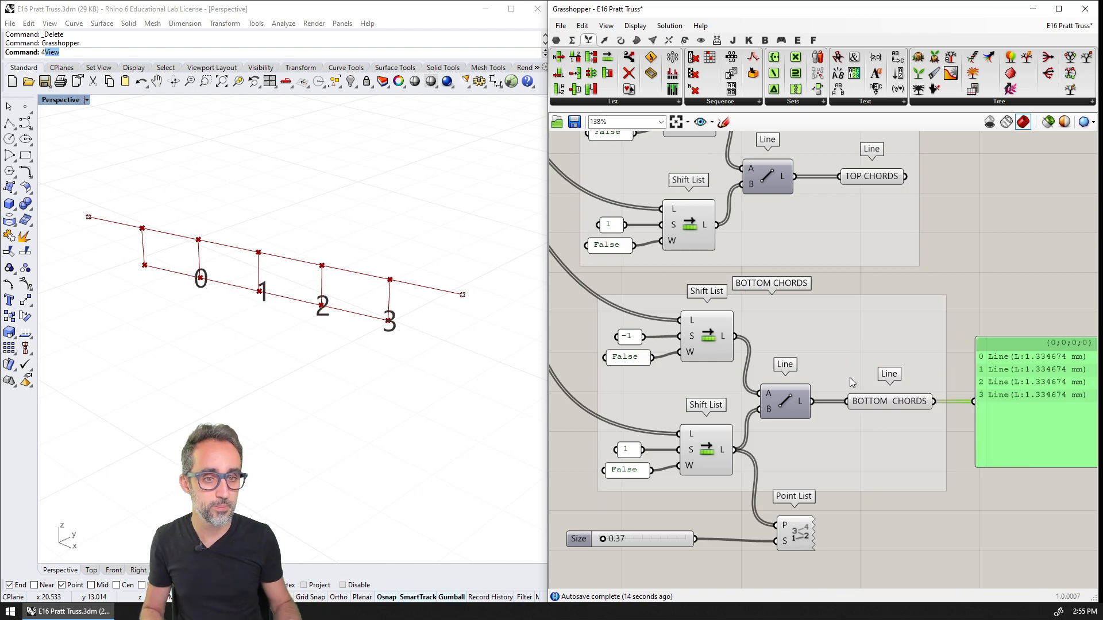
scroll(832, 375, "down", 3)
scroll(834, 411, "up", 3)
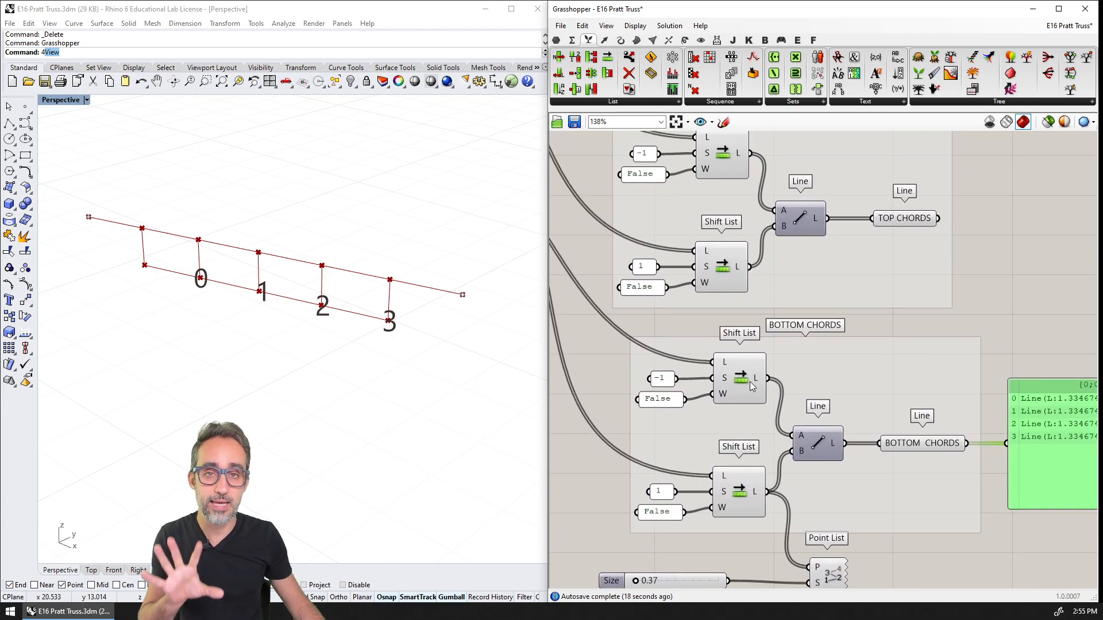
Shift the BOTTOM CHORDS group slightly sideways so it lines up with the TOP CHORDS group above
left_click(749, 385)
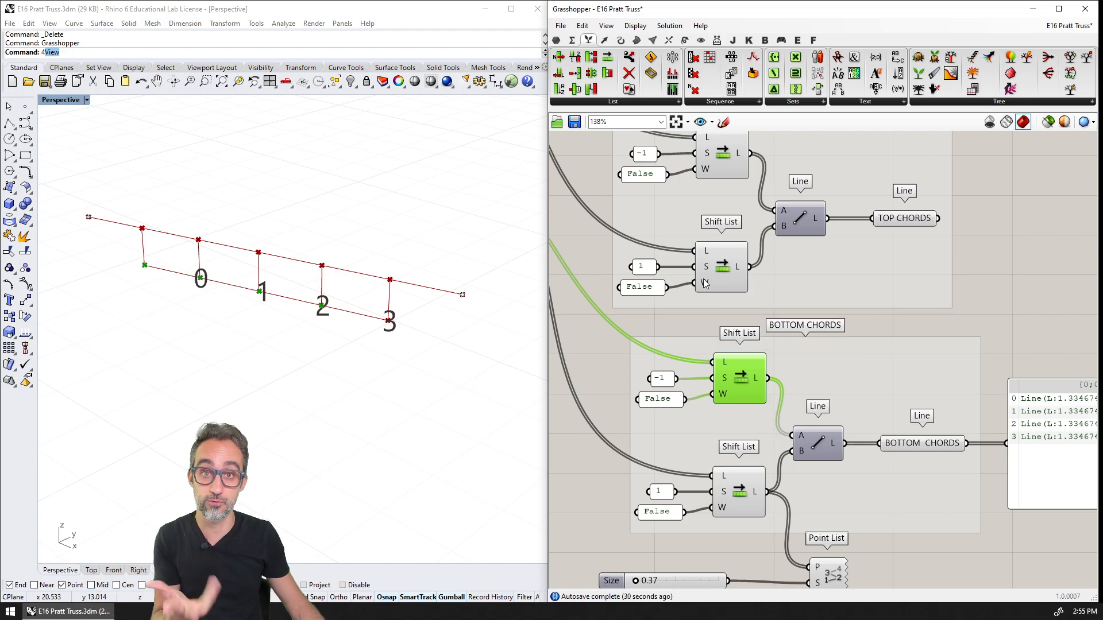
mouse_move(704, 283)
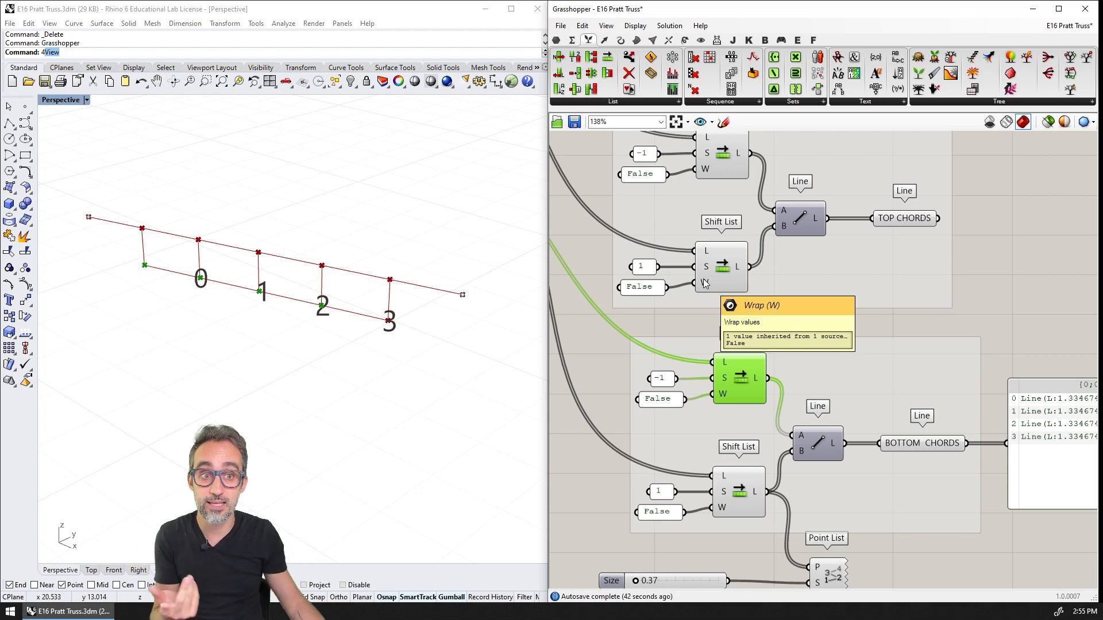
left_click_drag(865, 398, 852, 398)
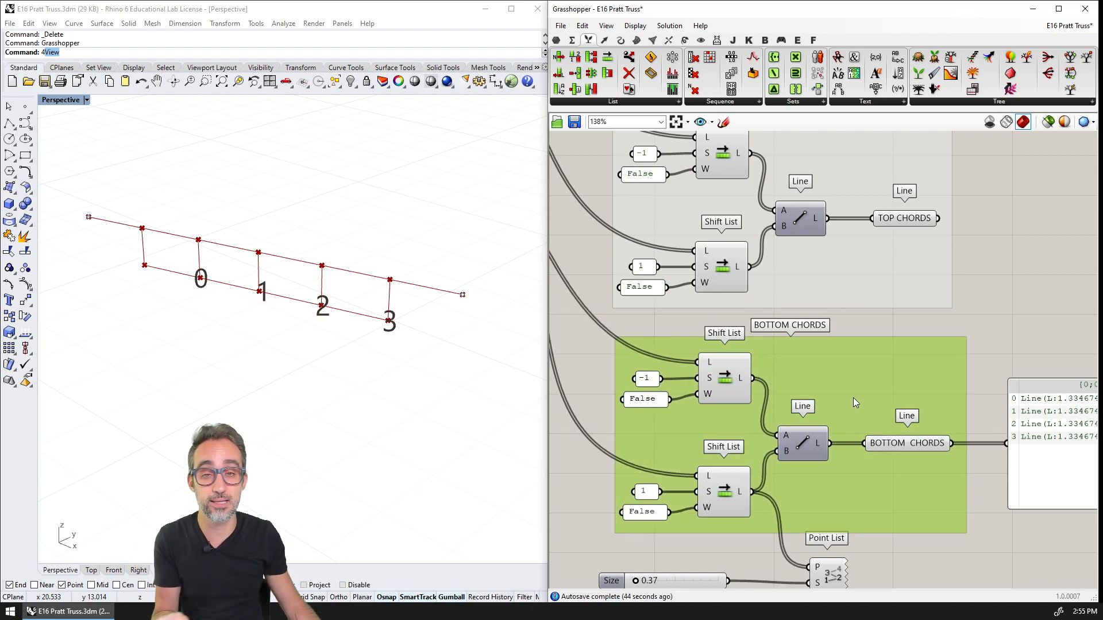
scroll(853, 398, "down", 2)
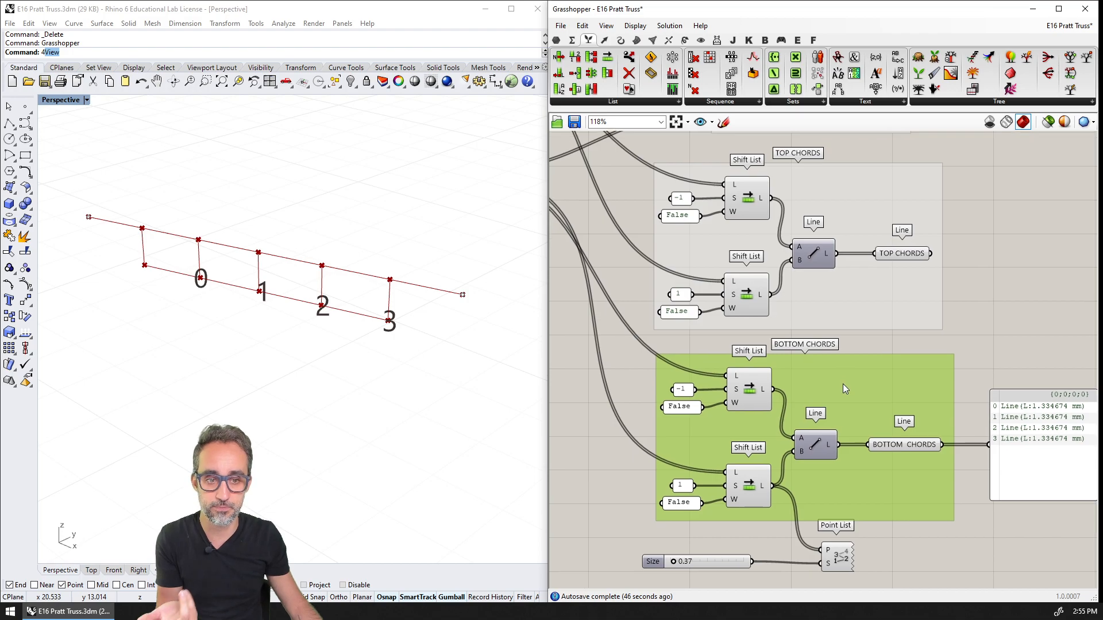
left_click(829, 357)
scroll(772, 391, "up", 2)
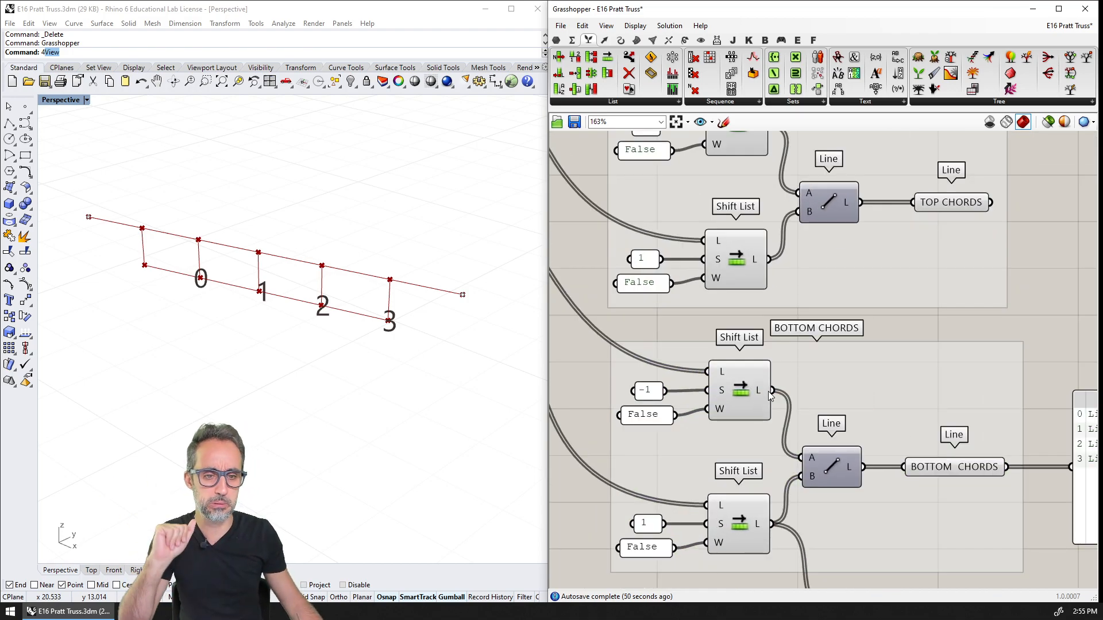
scroll(768, 391, "down", 2)
scroll(800, 350, "down", 1)
right_click_drag(808, 468, 840, 387)
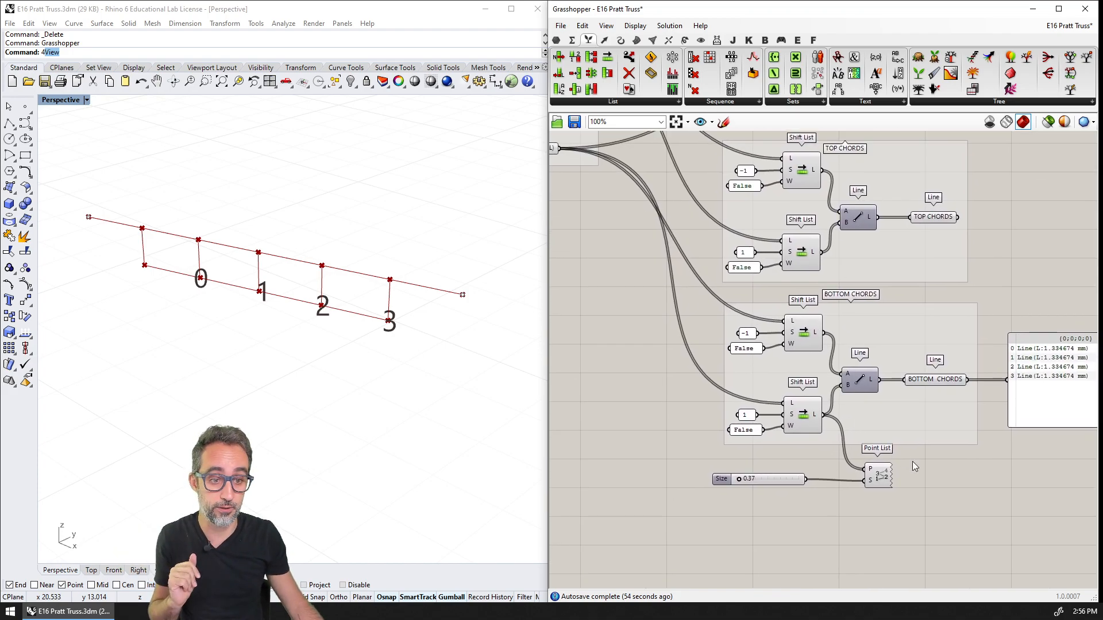
Move the Point List and its Size slider a little lower, clearing space beneath the BOTTOM CHORDS group
left_click_drag(912, 462, 768, 505)
right_click_drag(823, 513, 816, 436)
left_click_drag(861, 405, 861, 457)
left_click(871, 404)
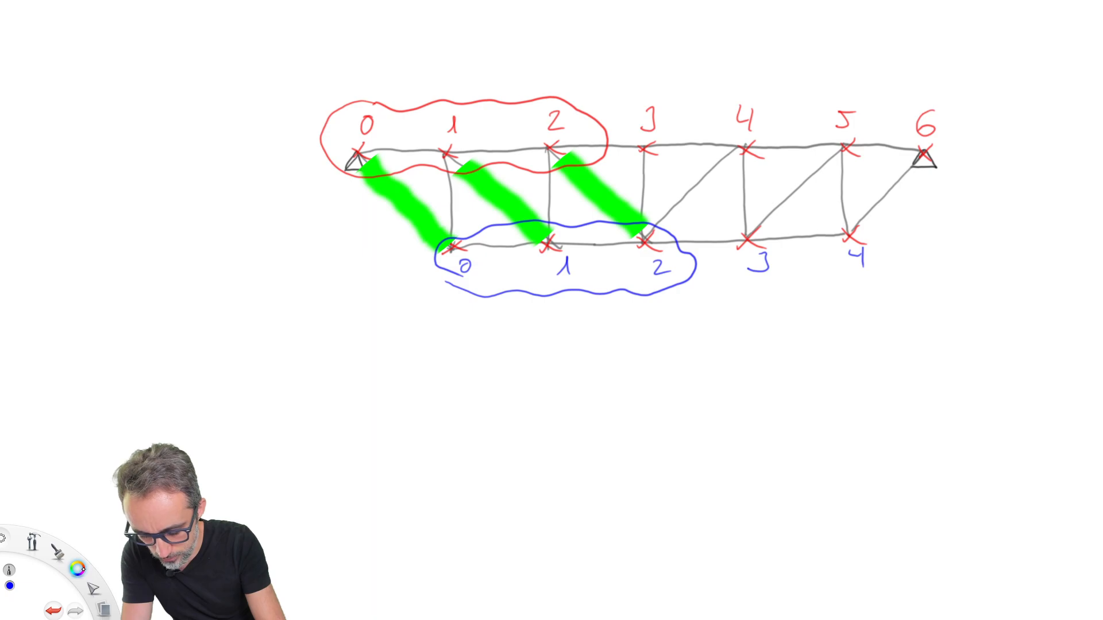
In the truss sketch, switch to a dark grey pen, bracket top nodes 0 to 2 with arrows, and circle the 2
left_click_drag(83, 569, 123, 560)
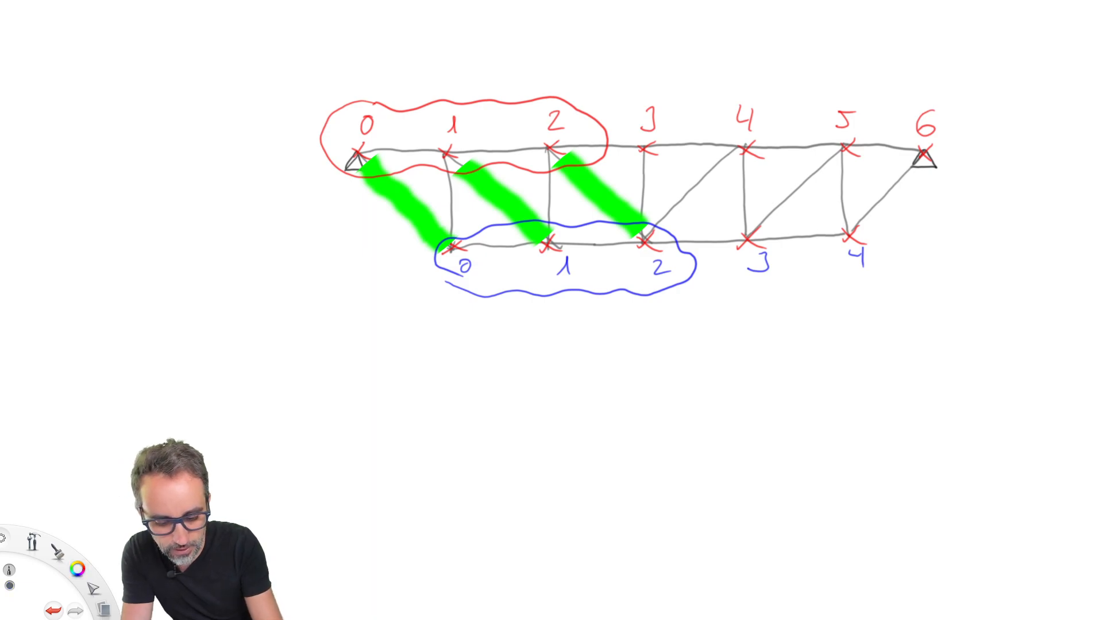
mouse_move(318, 161)
left_mouse_down()
mouse_move(469, 180)
mouse_move(523, 100)
mouse_move(382, 175)
left_mouse_up()
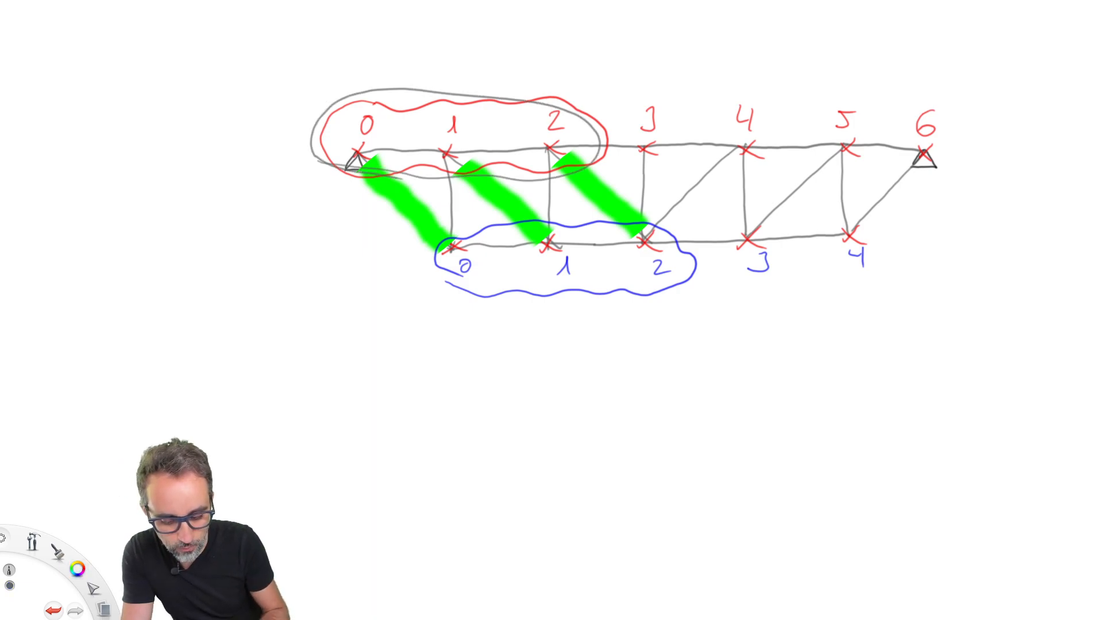
key("ctrl+z")
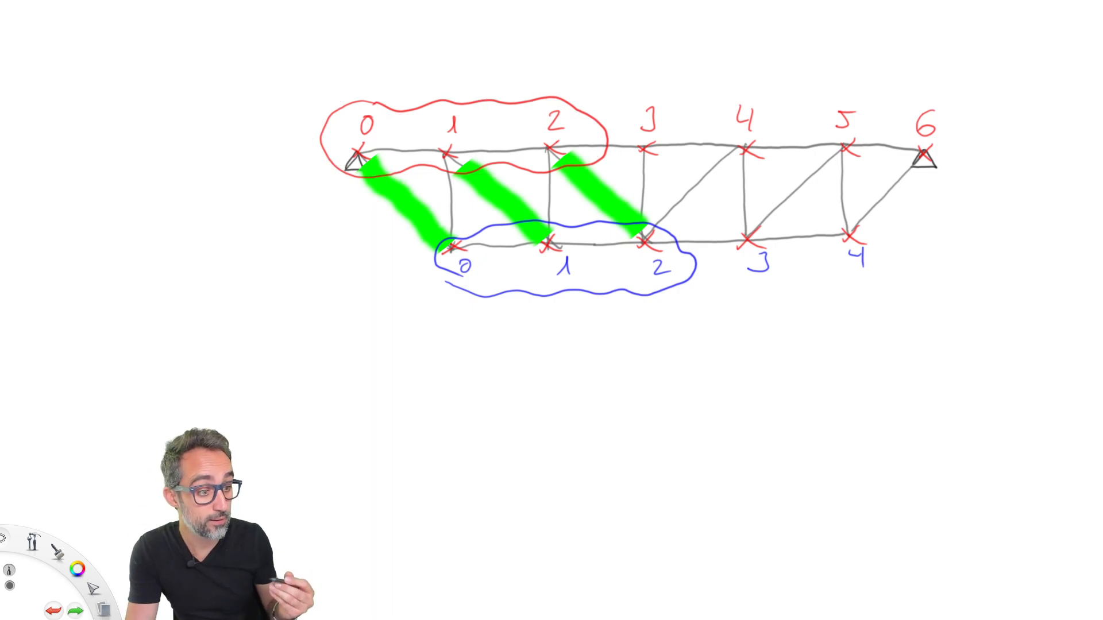
mouse_move(370, 81)
left_mouse_down()
mouse_move(370, 106)
mouse_move(378, 101)
left_mouse_up()
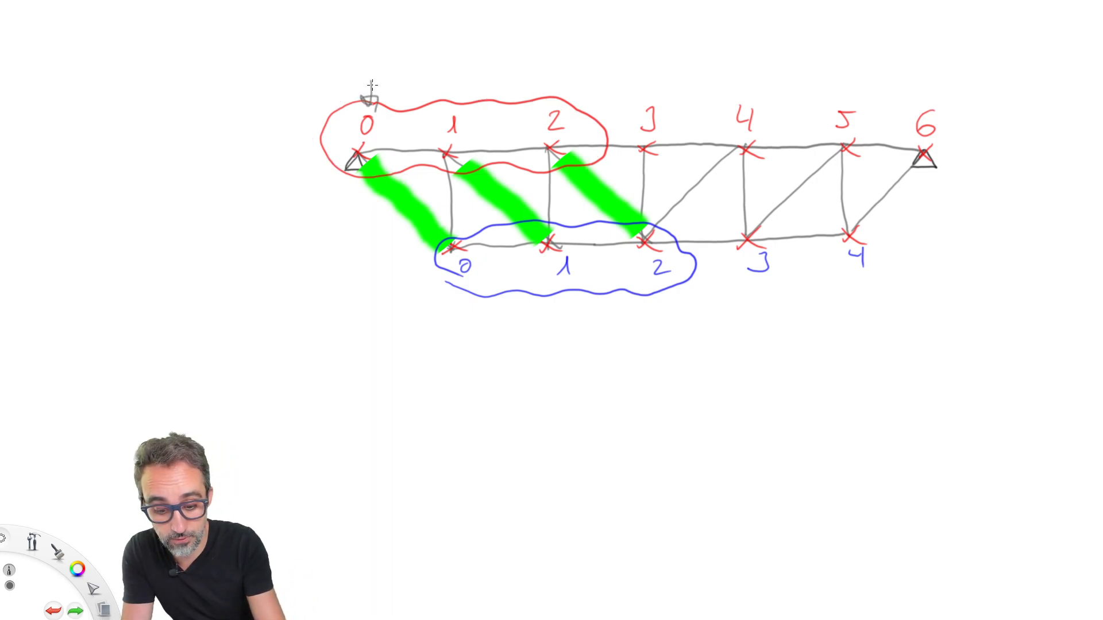
left_click_drag(553, 77, 553, 108)
mouse_move(543, 98)
left_mouse_down()
mouse_move(568, 95)
mouse_move(562, 109)
left_mouse_up()
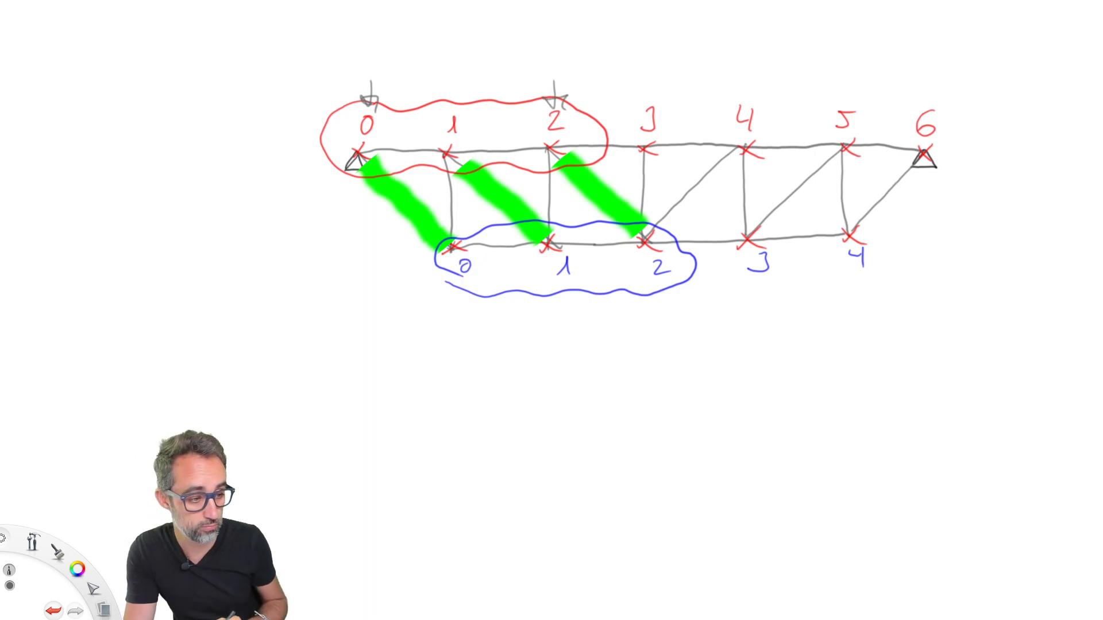
left_click_drag(370, 84, 552, 79)
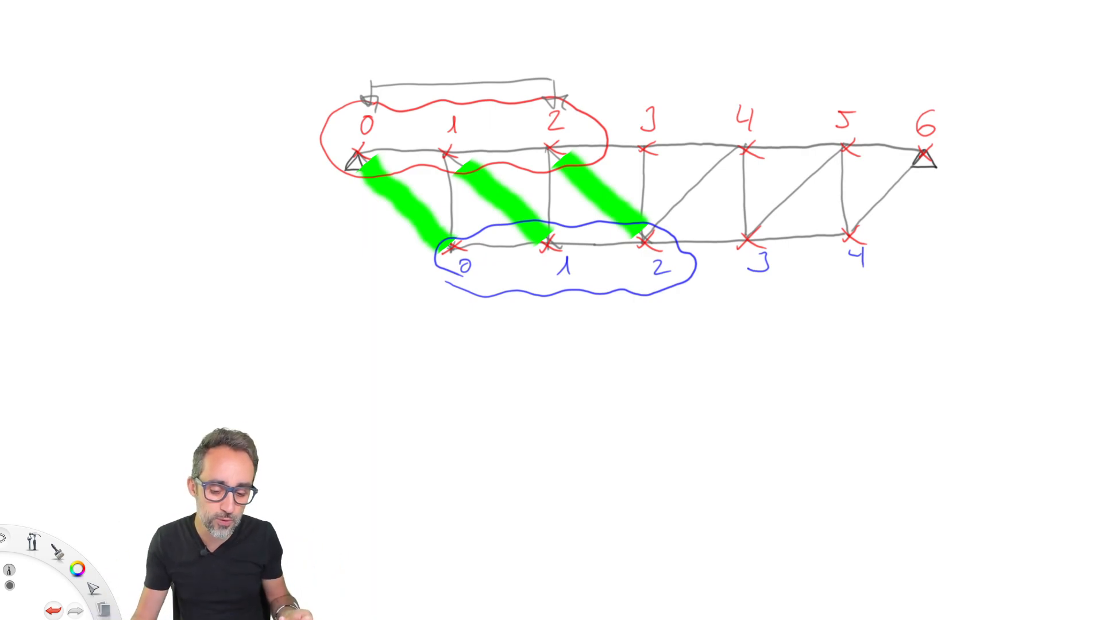
mouse_move(576, 97)
left_mouse_down()
mouse_move(534, 115)
mouse_move(572, 99)
left_mouse_up()
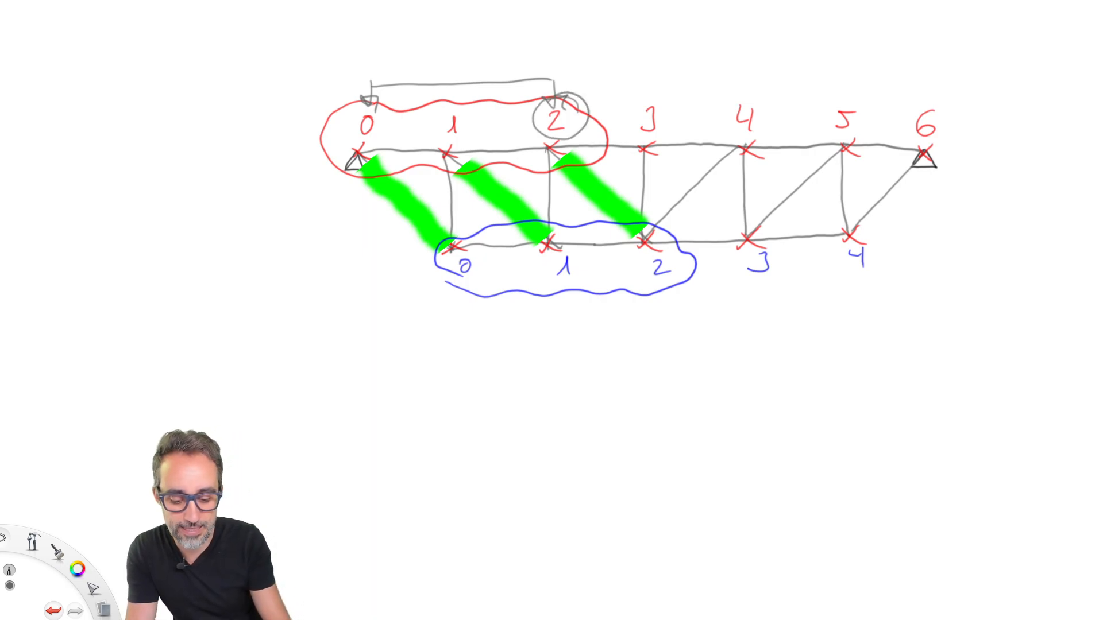
Draw short diagonal tick marks across successive bays along the truss's lower side to count the divisions
left_click_drag(374, 244, 417, 192)
left_click_drag(456, 290, 503, 220)
left_click_drag(564, 289, 597, 214)
left_click_drag(647, 311, 696, 211)
left_click_drag(771, 280, 811, 196)
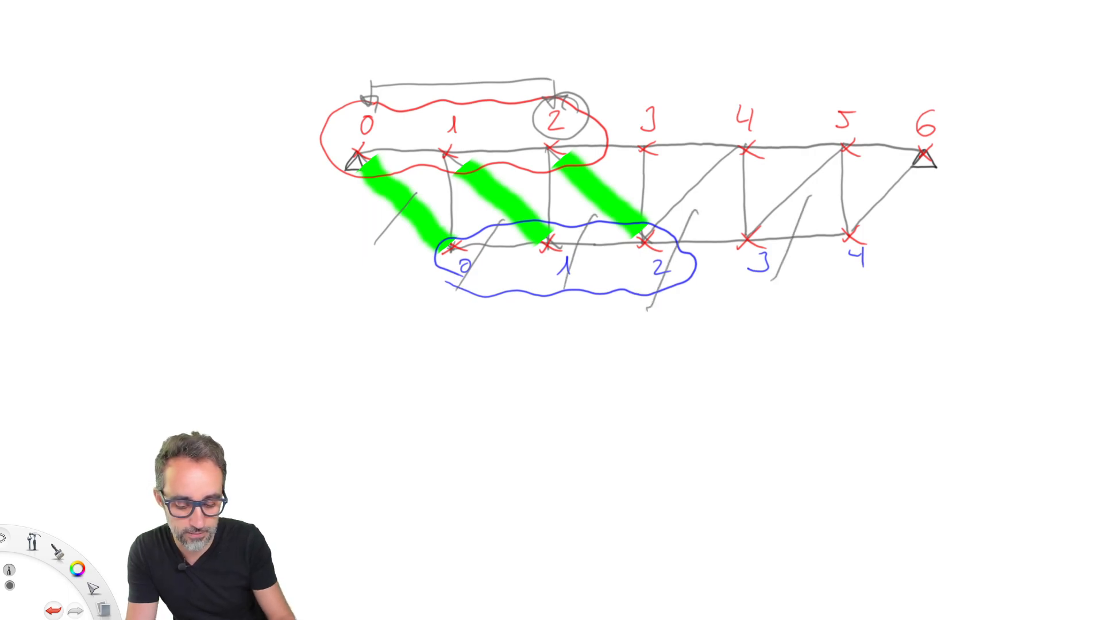
Write the formula 2 = 6/2 - 1 beneath the truss sketch
left_click_drag(319, 358, 341, 389)
mouse_move(357, 368)
left_mouse_down()
mouse_move(380, 365)
mouse_move(385, 376)
left_mouse_up()
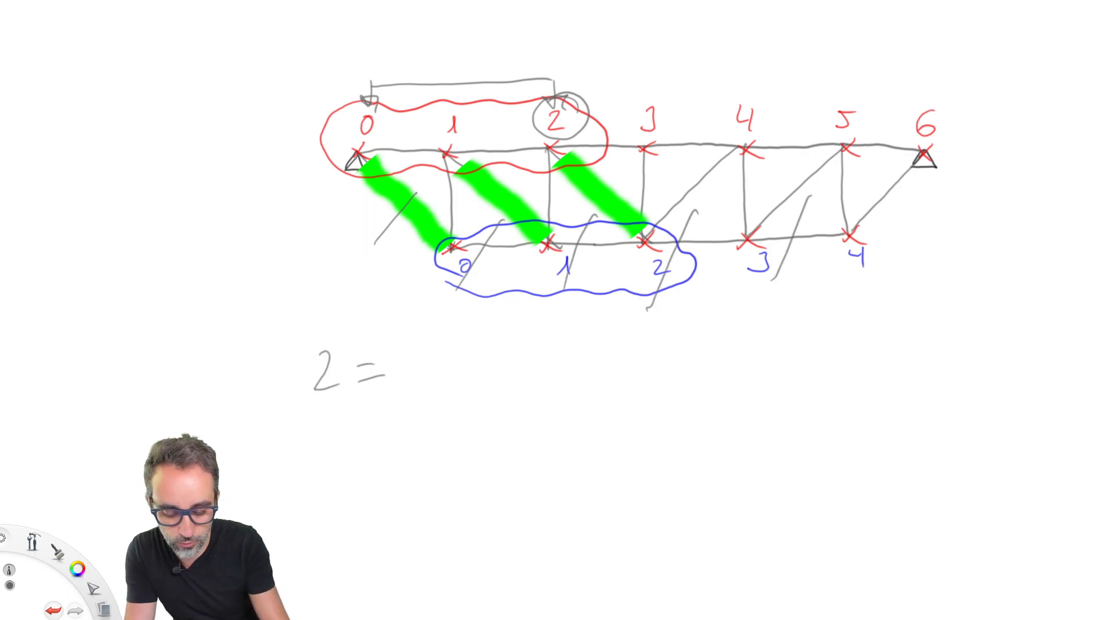
mouse_move(445, 326)
left_mouse_down()
mouse_move(432, 347)
mouse_move(446, 362)
mouse_move(477, 359)
mouse_move(455, 409)
left_mouse_up()
left_click_drag(476, 381, 461, 411)
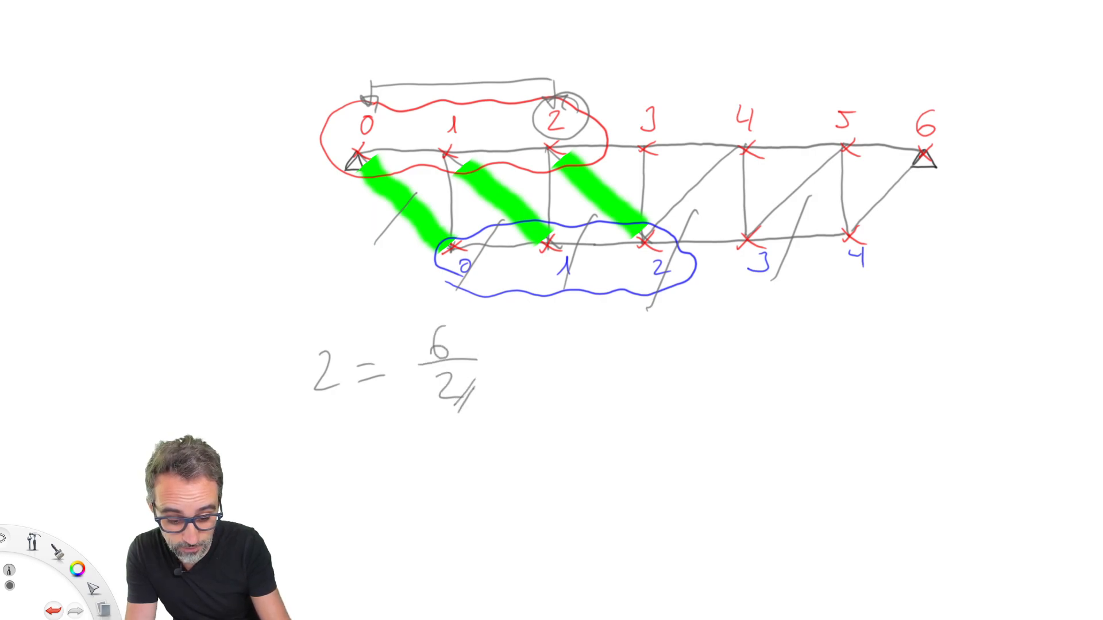
left_click_drag(492, 361, 538, 379)
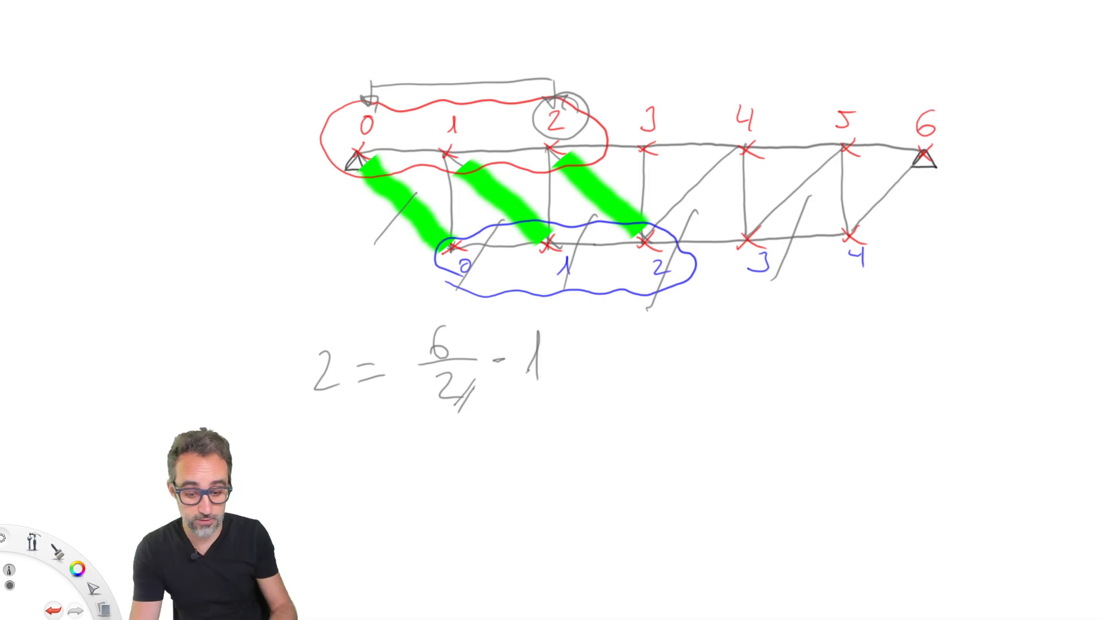
Undo the formula 2 = 6/2 - 1 and the diagonal tick marks drawn around the truss's lower side
mouse_move(468, 344)
left_mouse_down()
mouse_move(482, 339)
mouse_move(443, 336)
left_mouse_up()
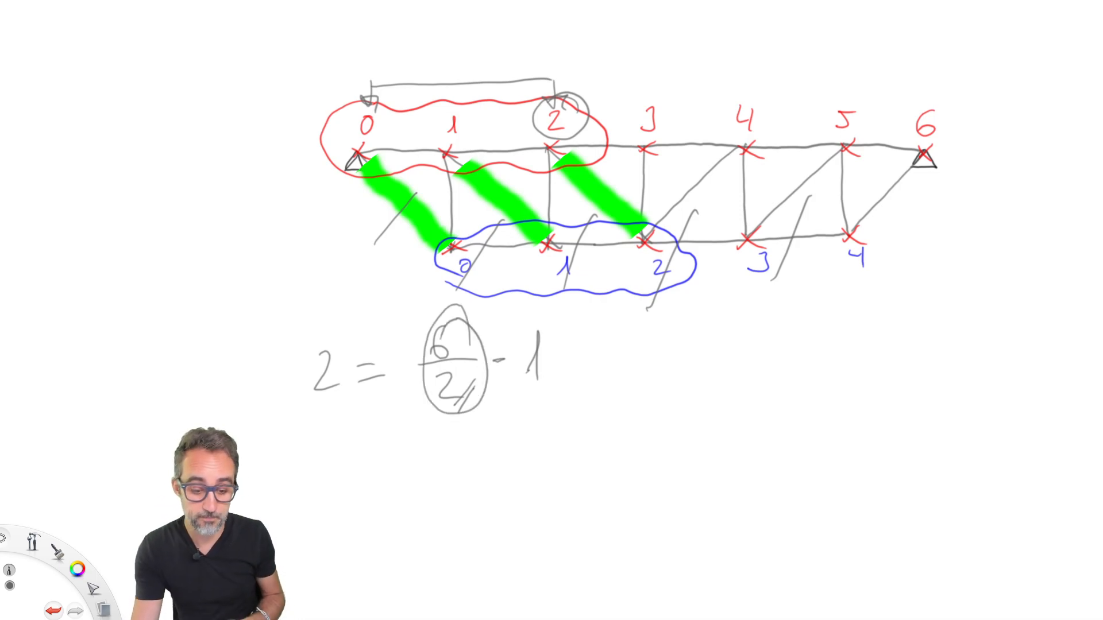
key("ctrl+z")
key("ctrl+z")
key("ctrl+z")
key("ctrl+z")
key("ctrl+z")
key("ctrl+z")
key("ctrl+z")
key("ctrl+z")
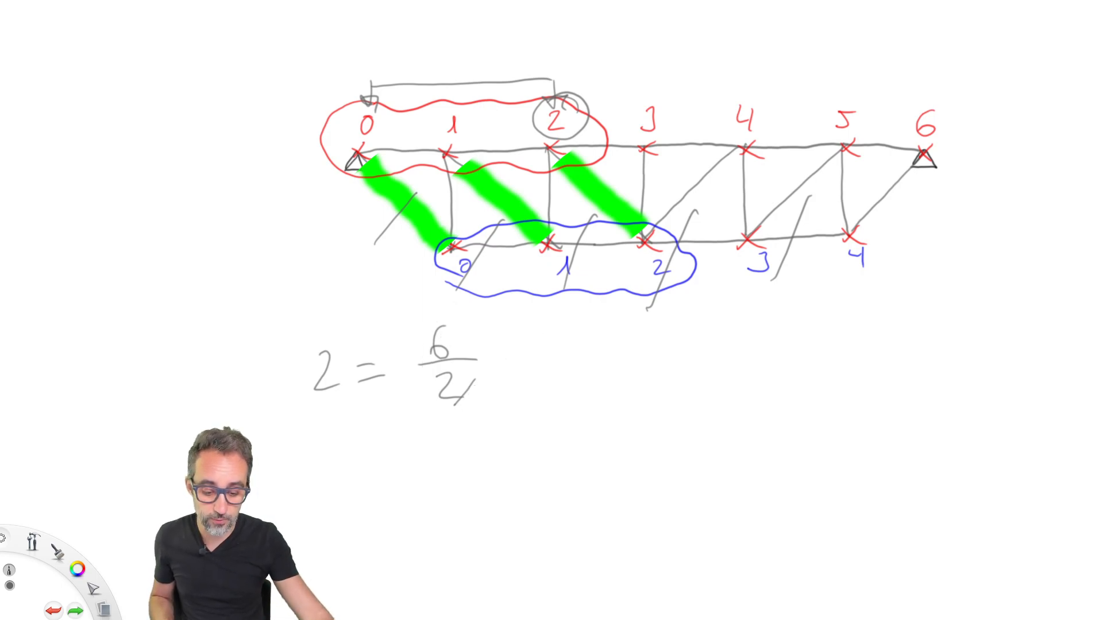
key("ctrl+z")
key("ctrl+z")
key("ctrl+z")
key("ctrl+z")
key("ctrl+z")
key("ctrl+z")
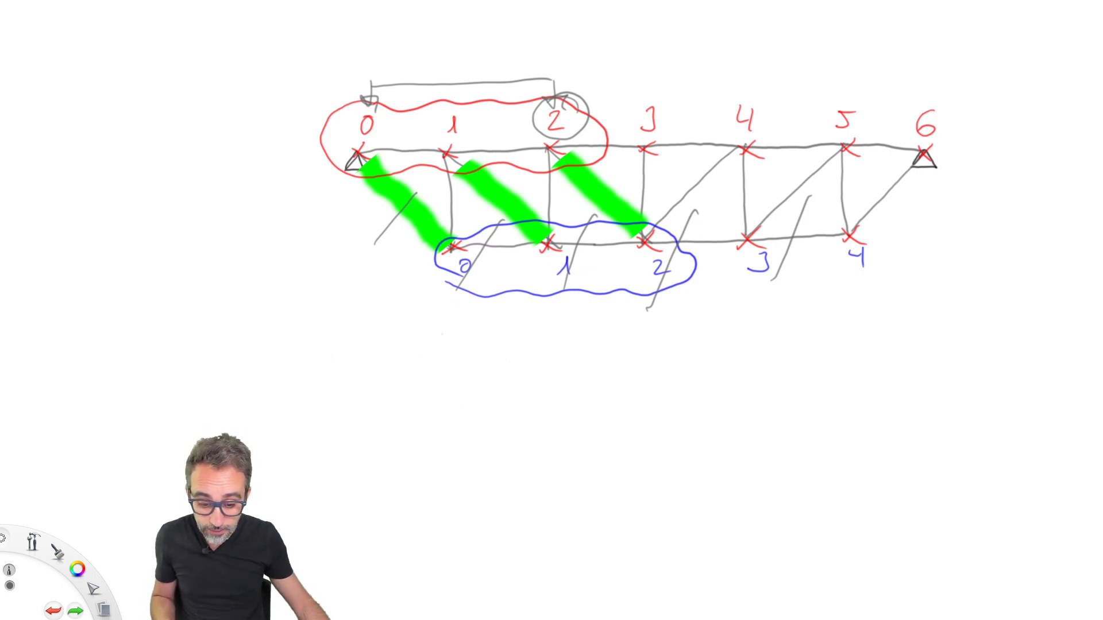
key("ctrl+z")
key("ctrl+z")
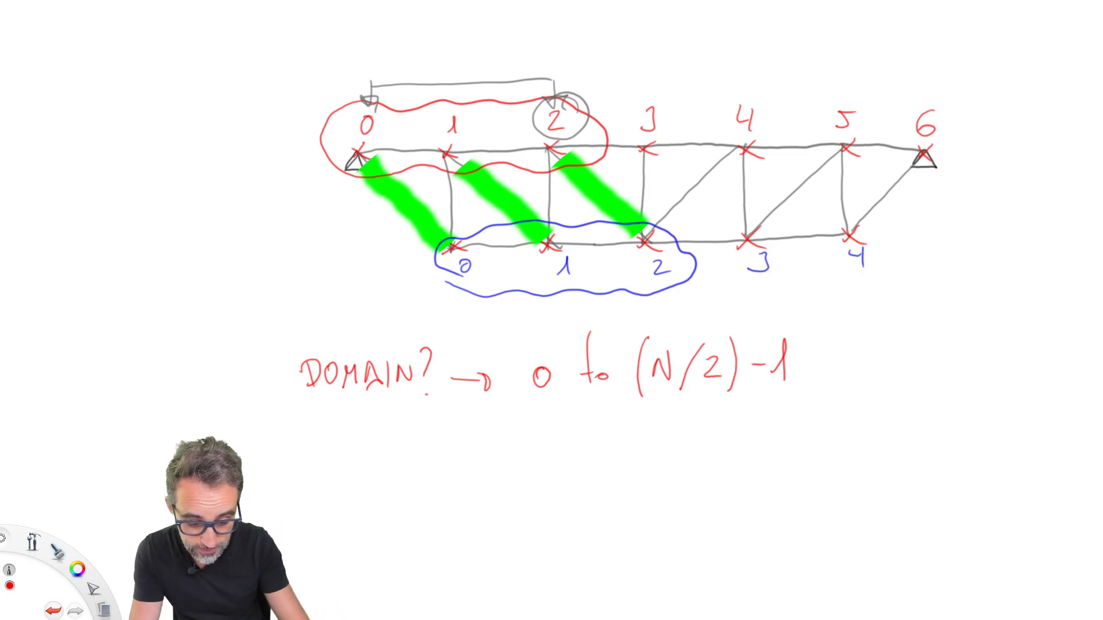
Enclose the red domain 0 to (N/2) - 1 in square brackets, then bracket the matching blue domain in blue
mouse_move(542, 320)
left_mouse_down()
mouse_move(529, 322)
mouse_move(519, 405)
mouse_move(543, 407)
left_mouse_up()
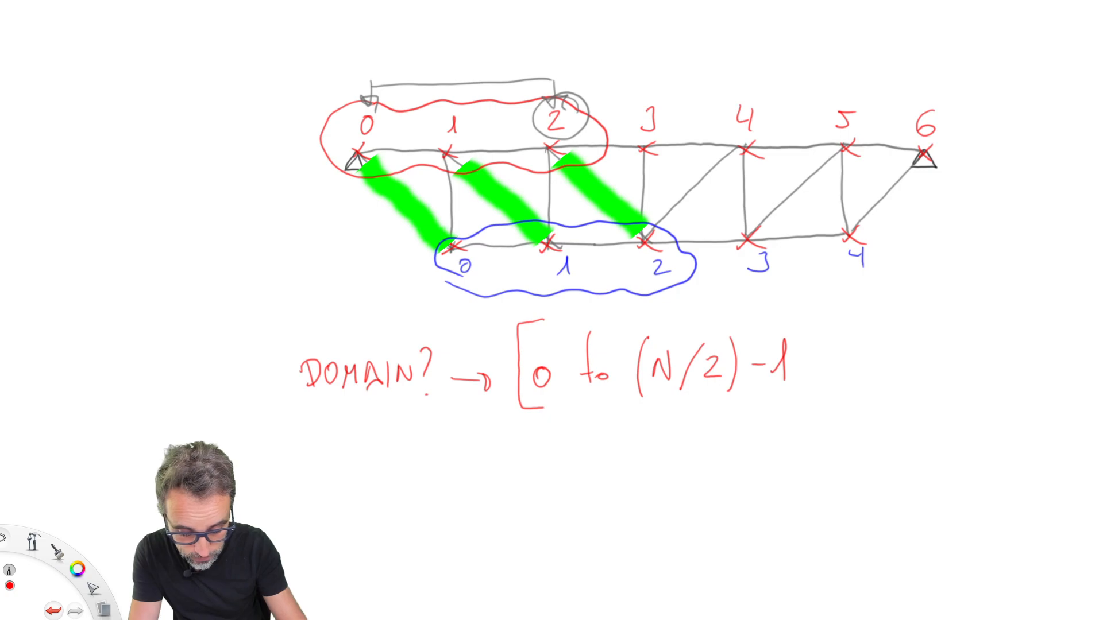
mouse_move(808, 309)
left_mouse_down()
mouse_move(784, 309)
mouse_move(785, 400)
left_mouse_up()
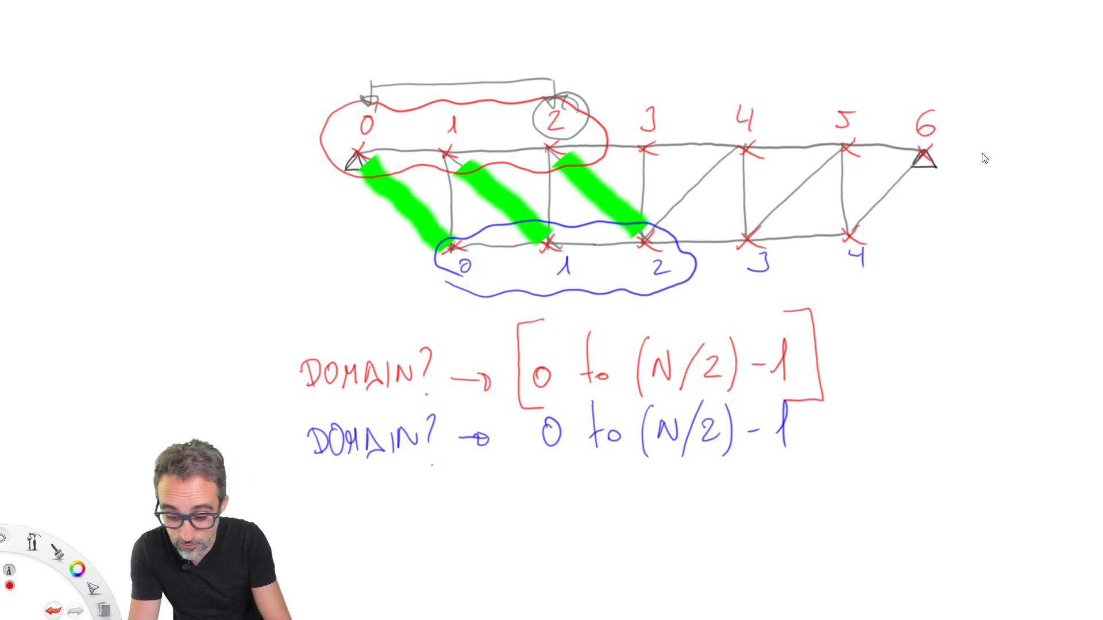
left_click(79, 569)
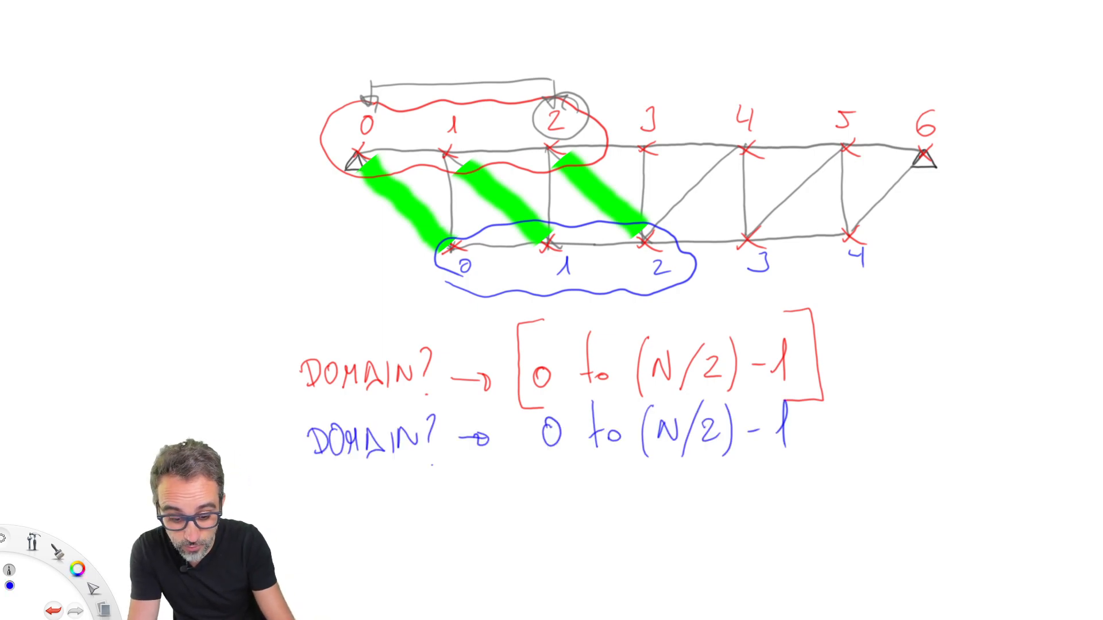
mouse_move(555, 400)
left_mouse_down()
mouse_move(524, 454)
mouse_move(555, 478)
left_mouse_up()
mouse_move(796, 393)
left_mouse_down()
mouse_move(845, 463)
mouse_move(797, 470)
left_mouse_up()
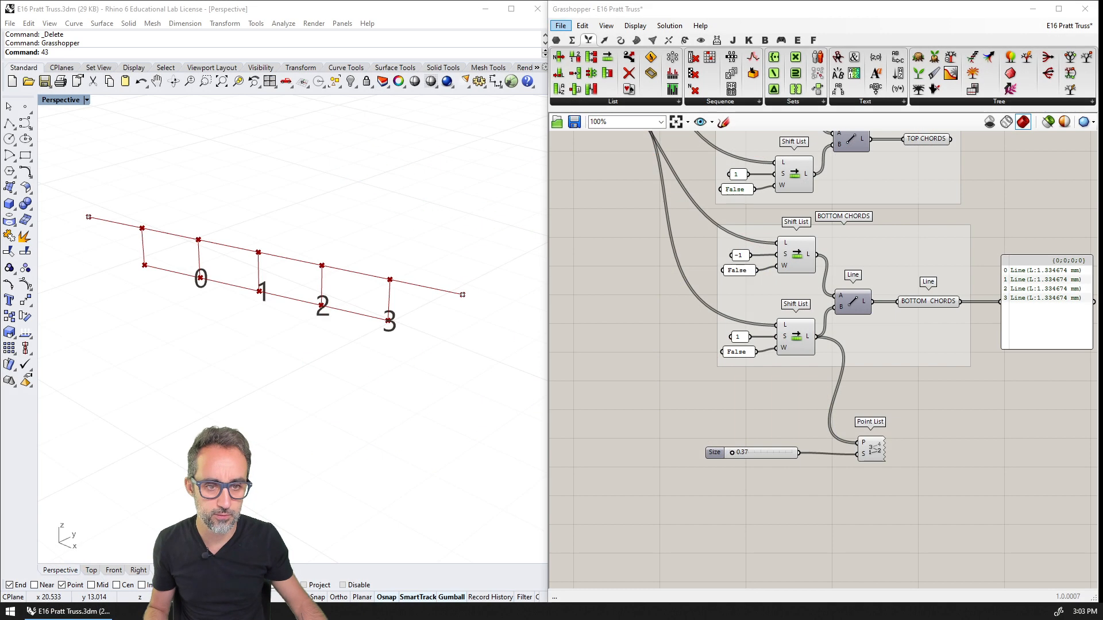
In Grasshopper, feed TOP NODES (ALL) into the Point List's P input in place of the bottom-chord list
right_click(962, 425)
scroll(915, 446, "down", 3)
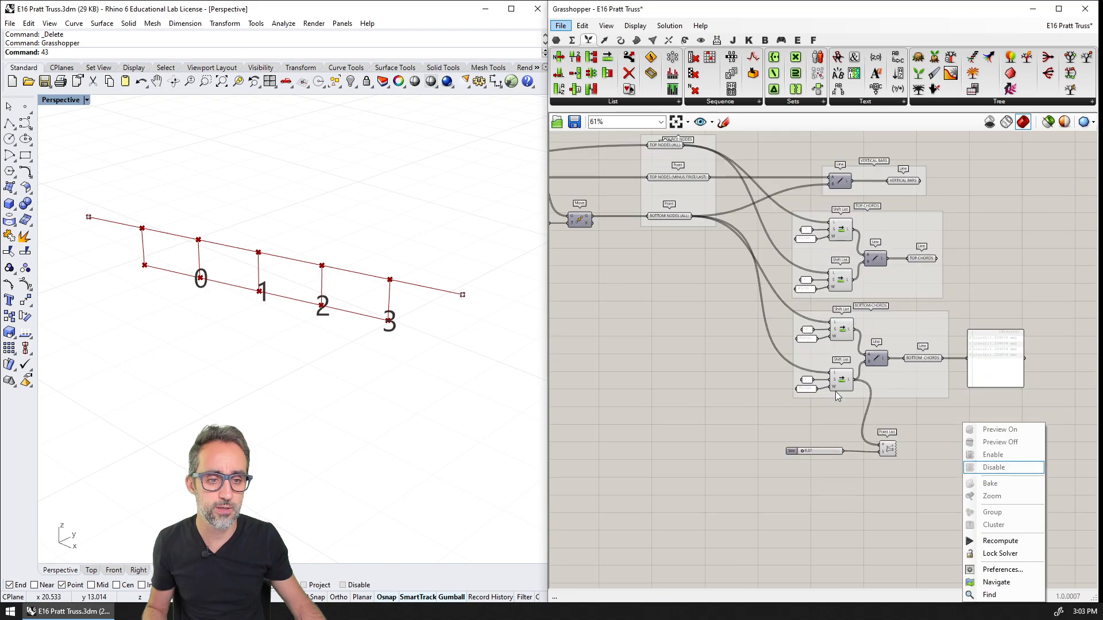
right_click_drag(815, 373, 841, 427)
scroll(721, 325, "up", 2)
right_click_drag(727, 299, 740, 429)
mouse_move(740, 391)
right_mouse_down()
mouse_move(729, 359)
mouse_move(740, 382)
right_mouse_up()
right_click_drag(777, 454, 769, 328)
scroll(741, 288, "down", 1)
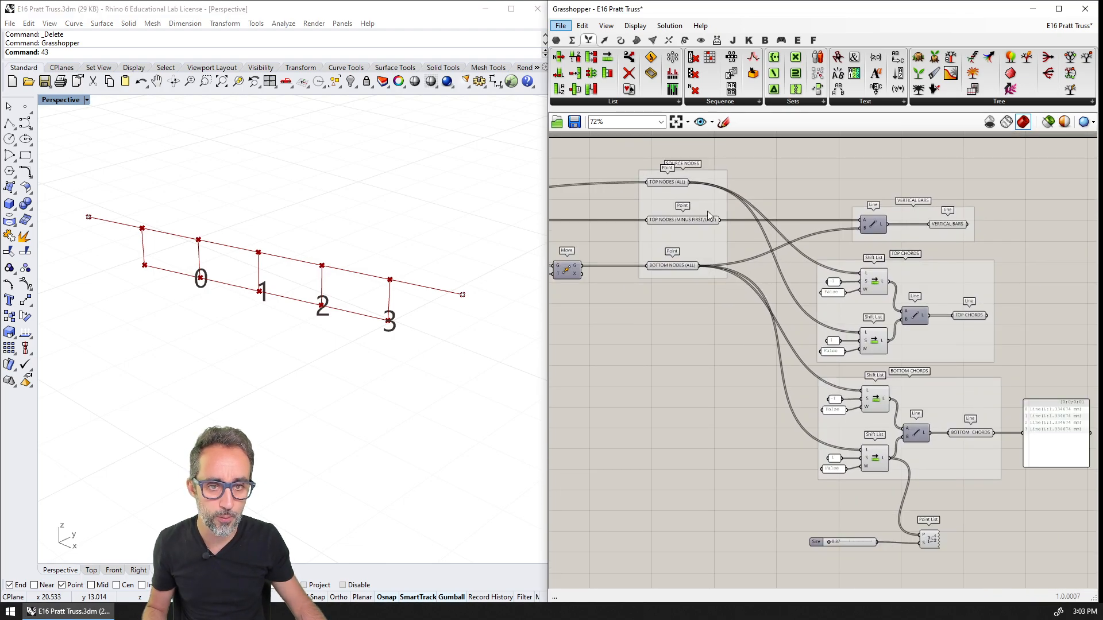
left_click_drag(693, 188, 921, 535)
Move the Point List and its Size slider further down, freeing space beneath the BOTTOM CHORDS group
right_click_drag(921, 530, 910, 439)
left_click_drag(946, 427, 837, 486)
left_click_drag(920, 449, 896, 504)
left_click(875, 438)
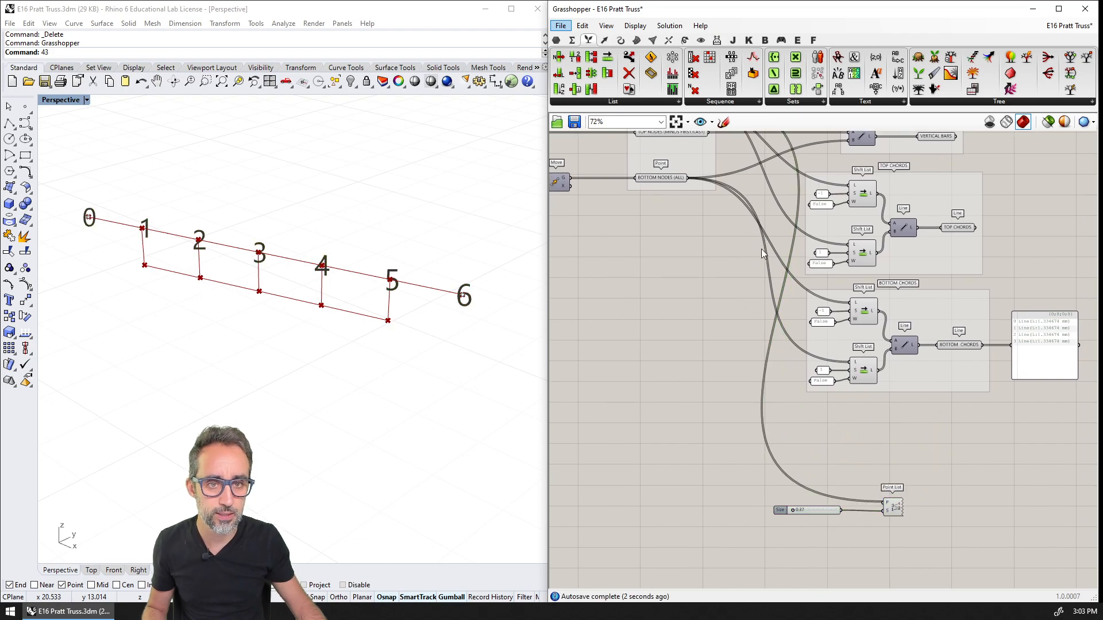
Add a Sub List beneath the BOTTOM CHORDS group, connect TOP NODES (ALL) to its L input, and shift it right
right_click_drag(761, 249, 773, 331)
left_click(603, 101)
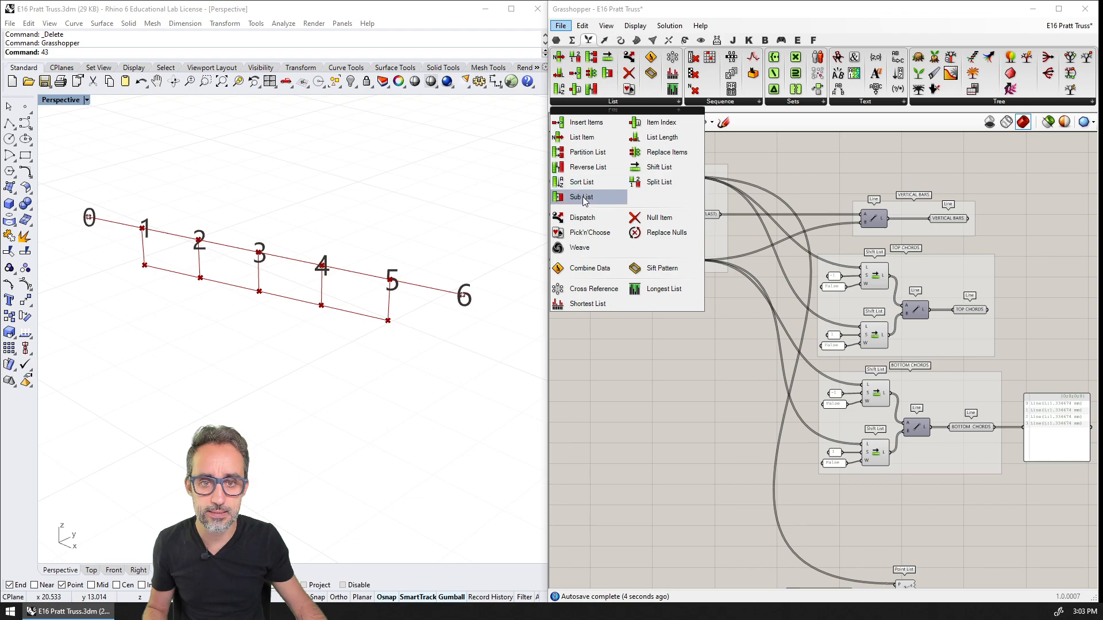
left_click_drag(580, 197, 880, 509)
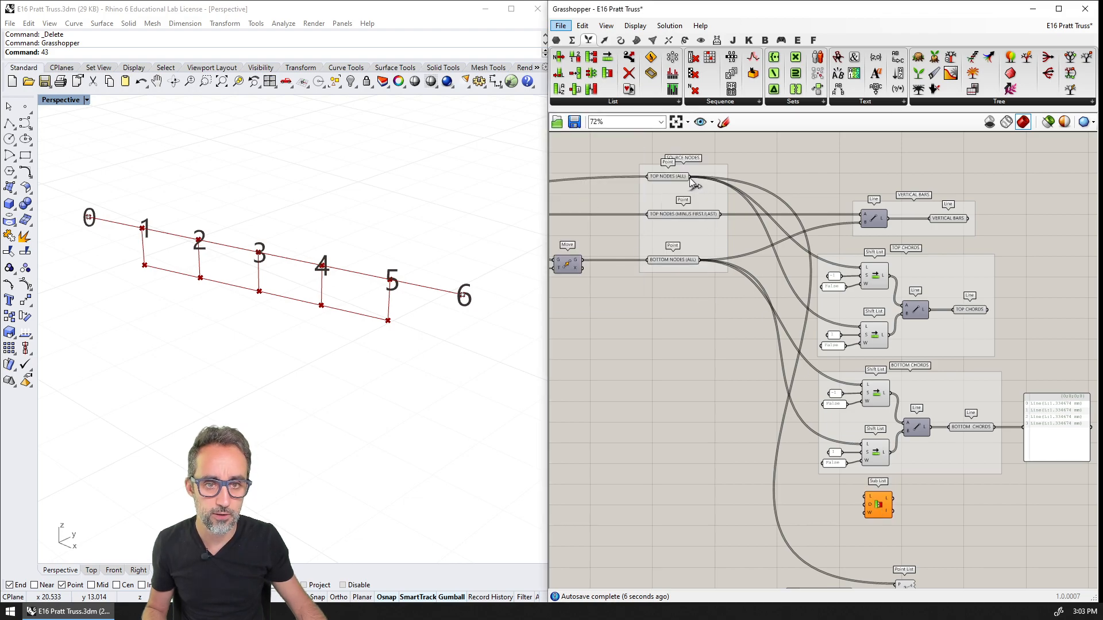
left_click_drag(689, 177, 865, 498)
scroll(896, 542, "up", 4)
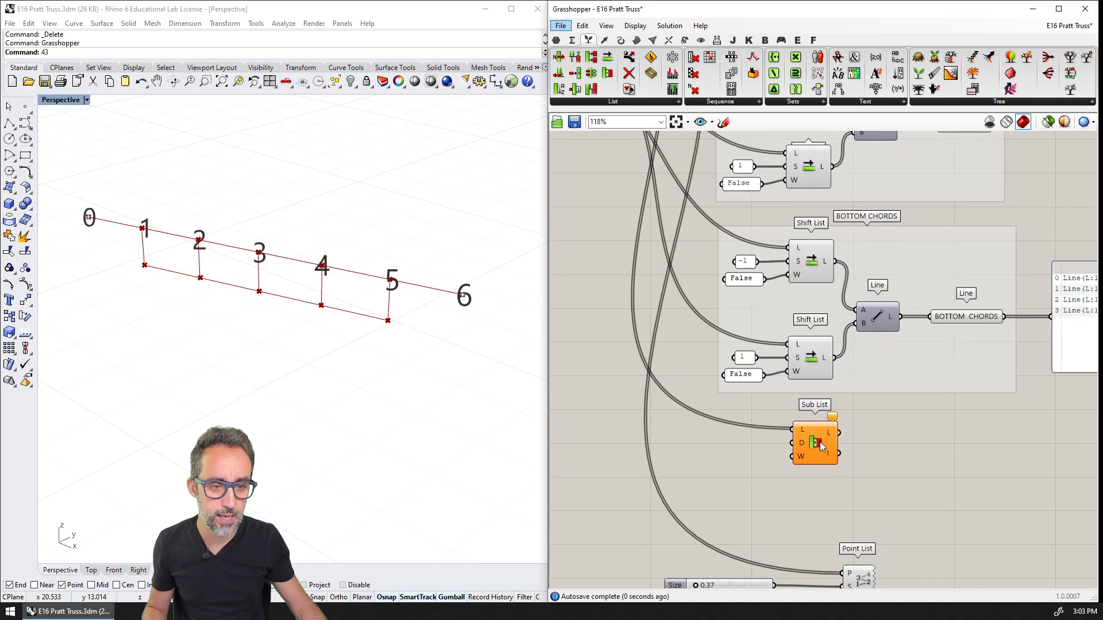
left_click_drag(819, 442, 918, 463)
Add a Construct Domain component beside the Sub List and connect its output to the Sub List's D input
double_click(787, 468)
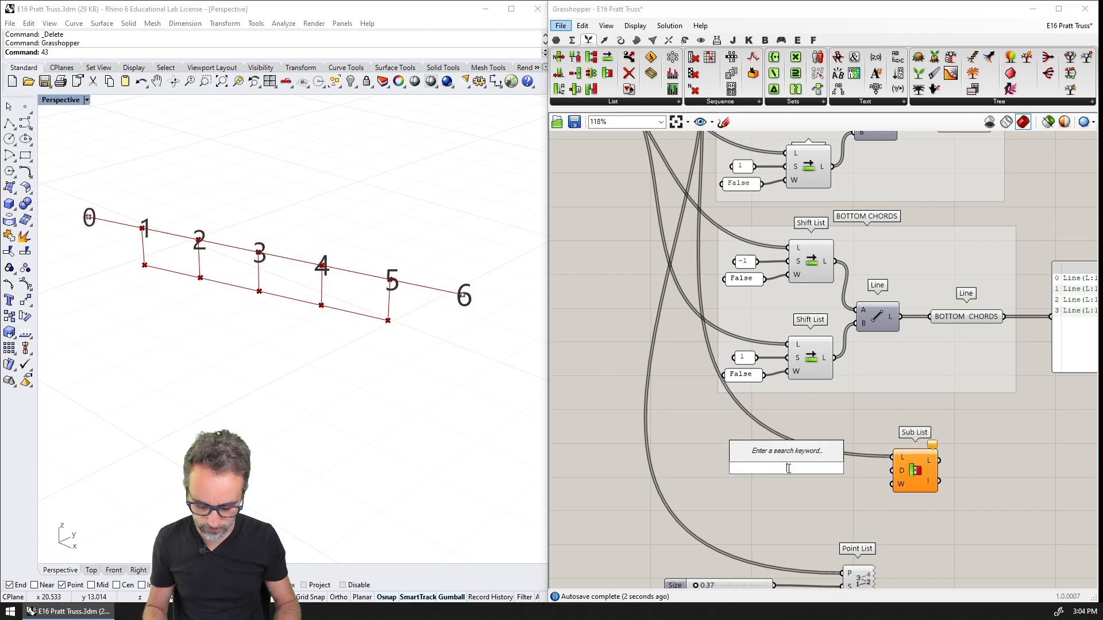
type("CONSTRUCT")
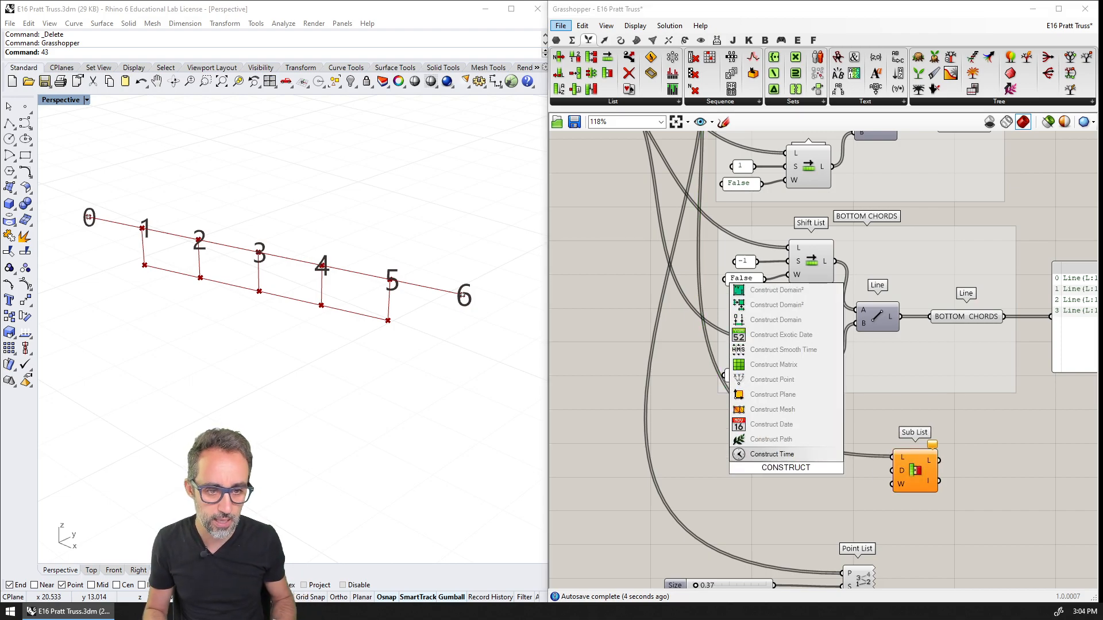
type(" DOMAIN")
key("Return")
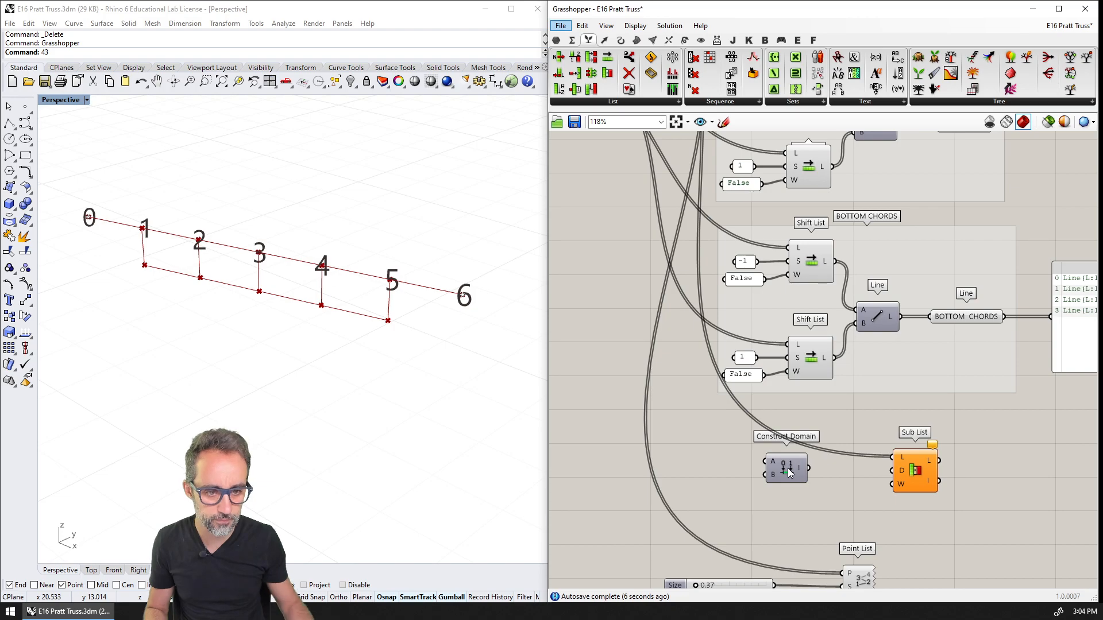
scroll(787, 467, "up", 2)
scroll(788, 467, "up", 2)
left_click(772, 426)
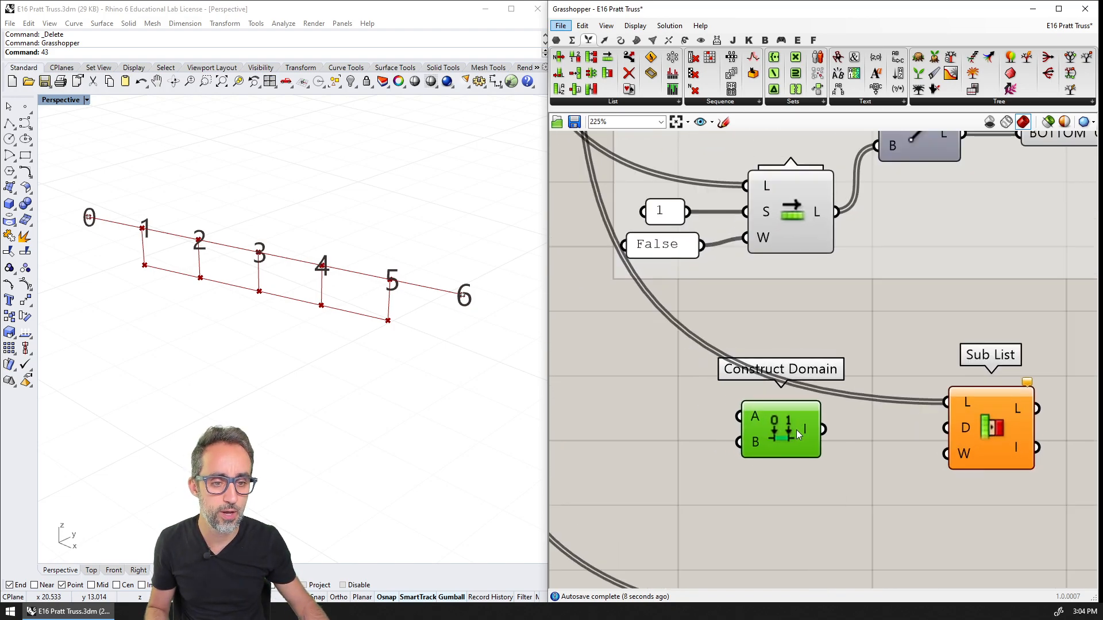
left_click_drag(857, 434, 946, 427)
left_click_drag(791, 430, 835, 429)
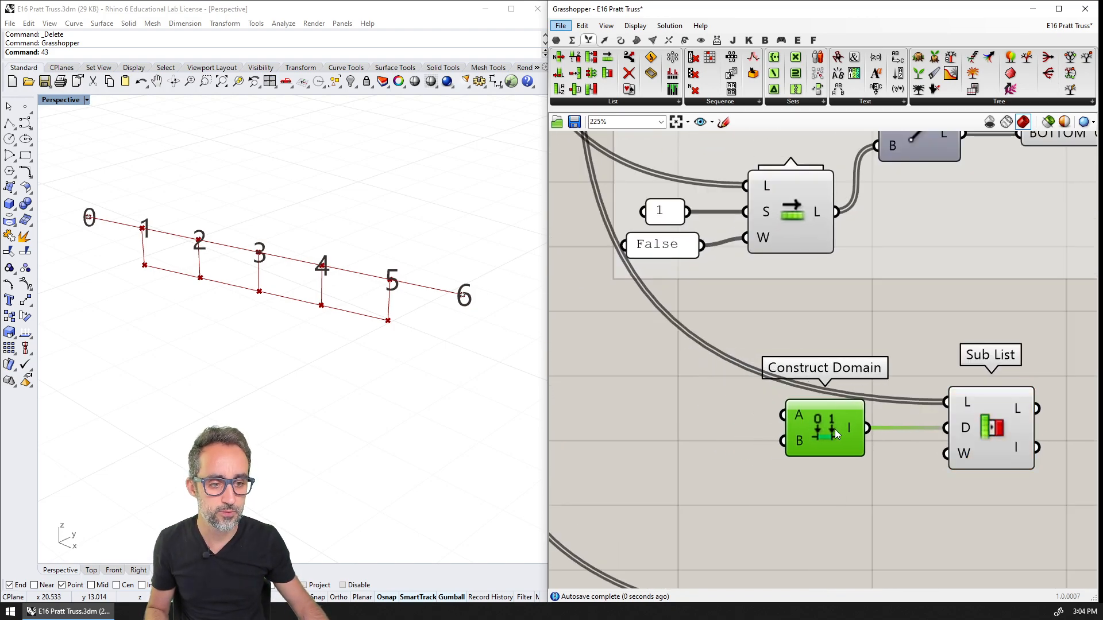
Add a panel containing 0 and connect it to the Construct Domain's A input
double_click(675, 401)
type("//")
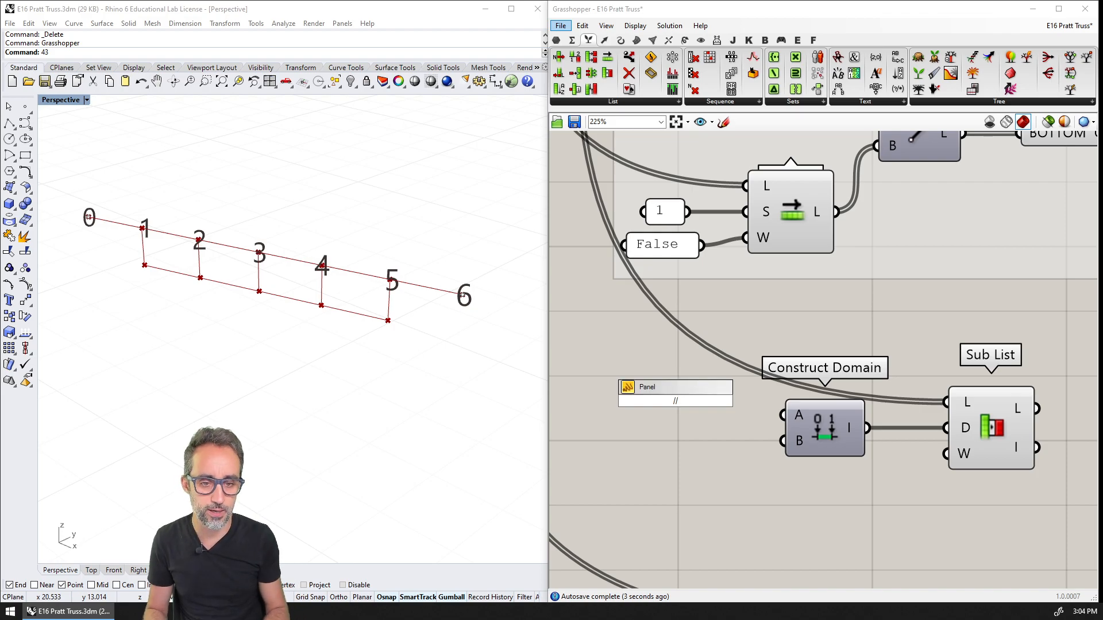
type("0")
key("Return")
mouse_move(697, 400)
left_mouse_down()
mouse_move(782, 415)
mouse_move(684, 416)
left_mouse_up()
scroll(770, 419, "down", 3)
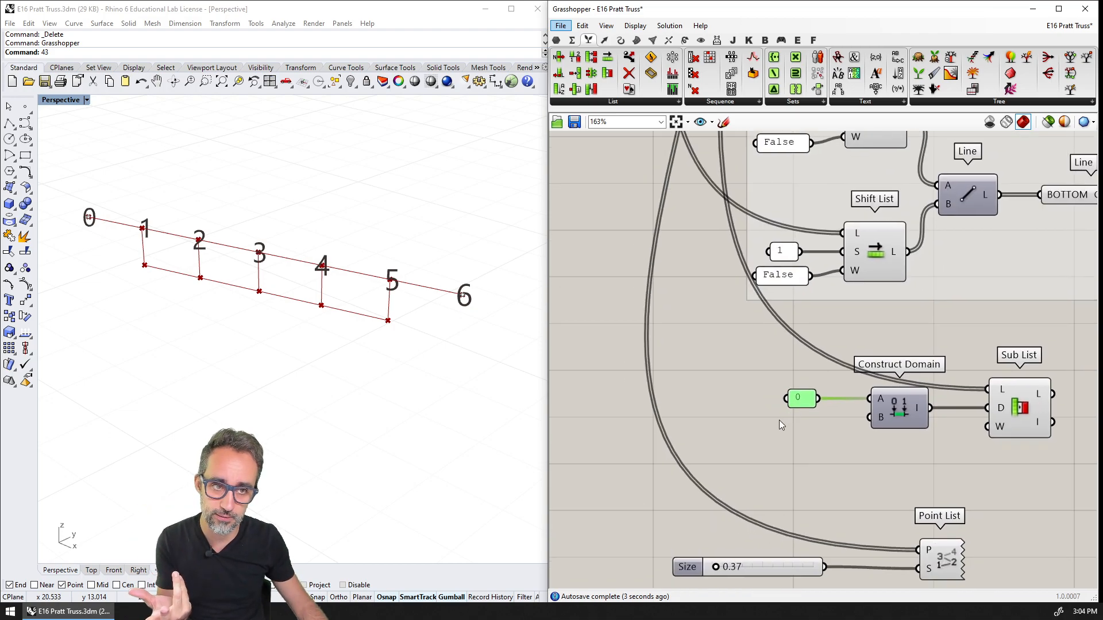
Add an Expression component next to the Construct Domain for computing the domain's end value
mouse_move(883, 420)
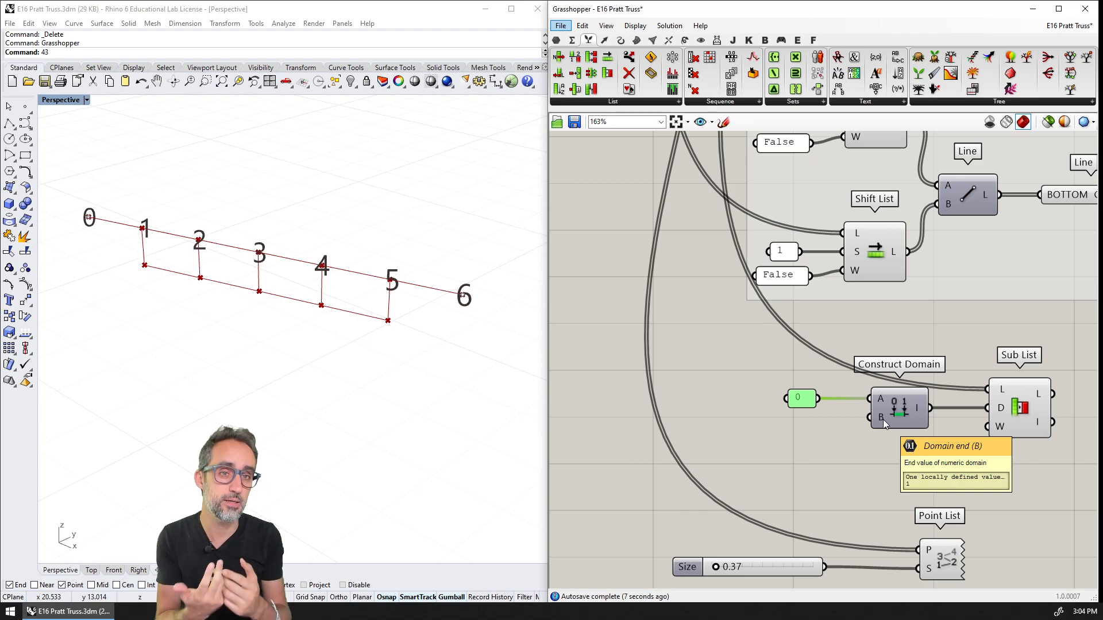
scroll(767, 362, "down", 3)
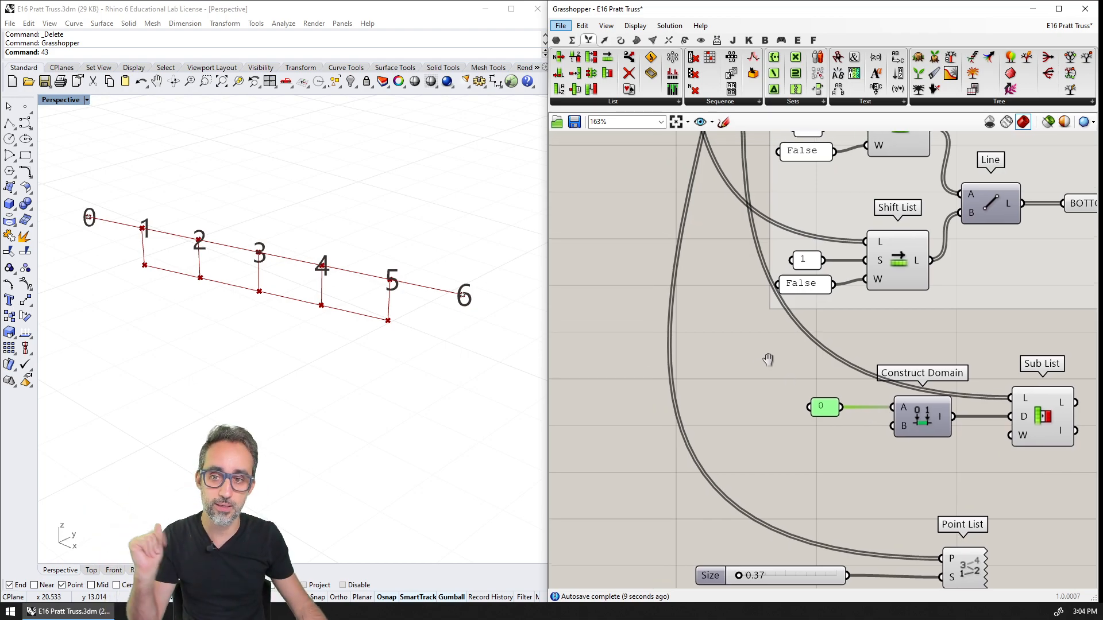
scroll(832, 385, "up", 3)
double_click(857, 427)
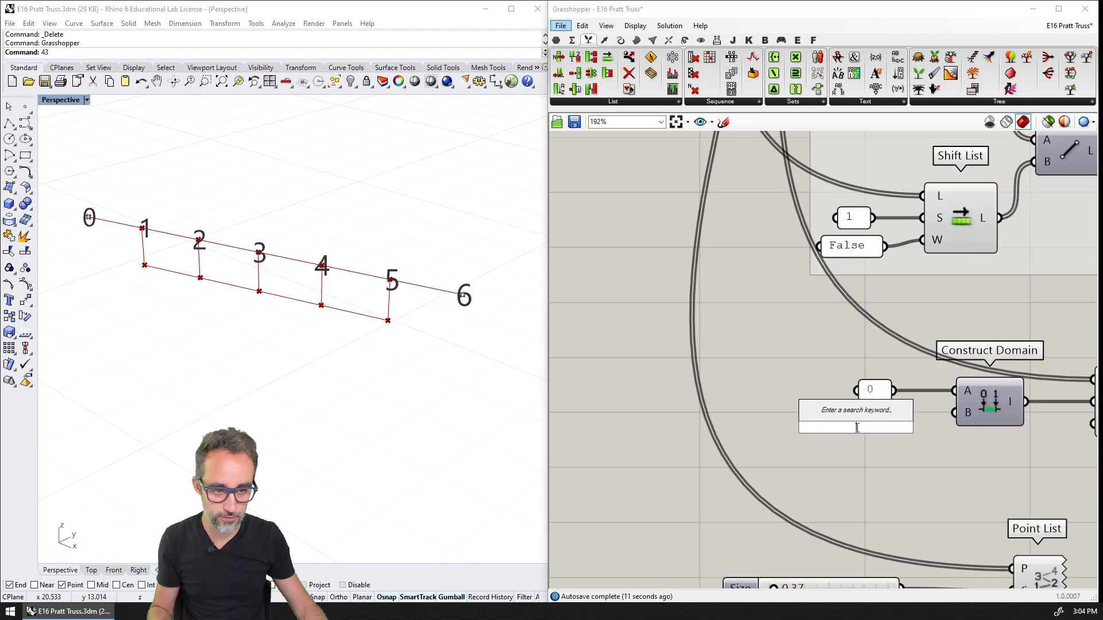
type("EXPR")
left_click(806, 413)
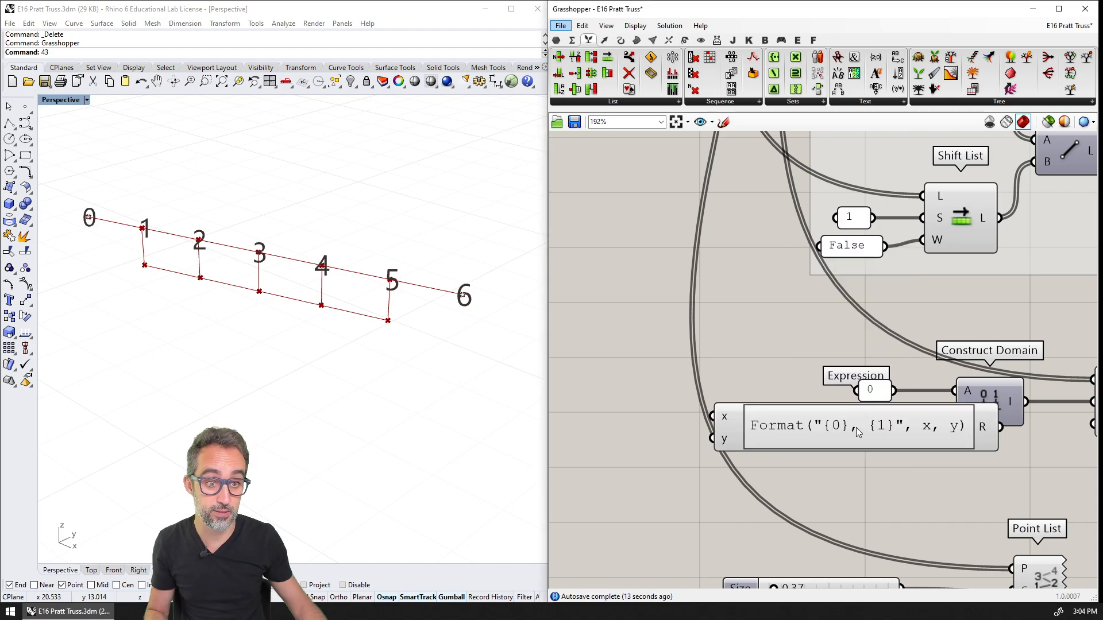
Remove the Expression's y input and rename its x input to N
scroll(832, 425, "up", 4)
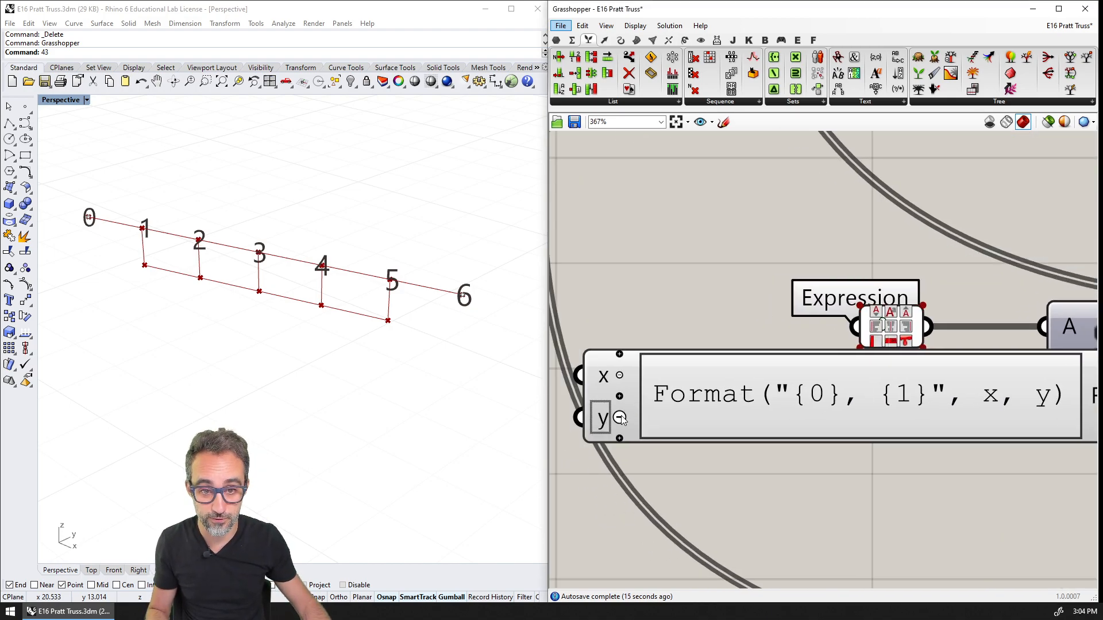
left_click(617, 418)
right_click(604, 395)
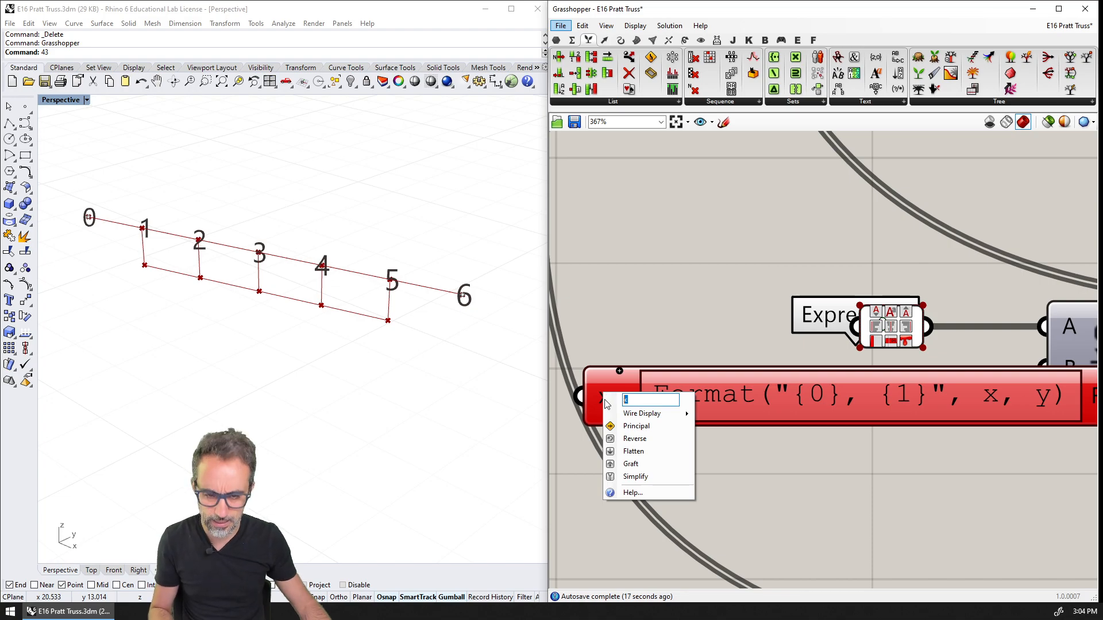
type("N")
key("Return")
scroll(710, 357, "down", 1)
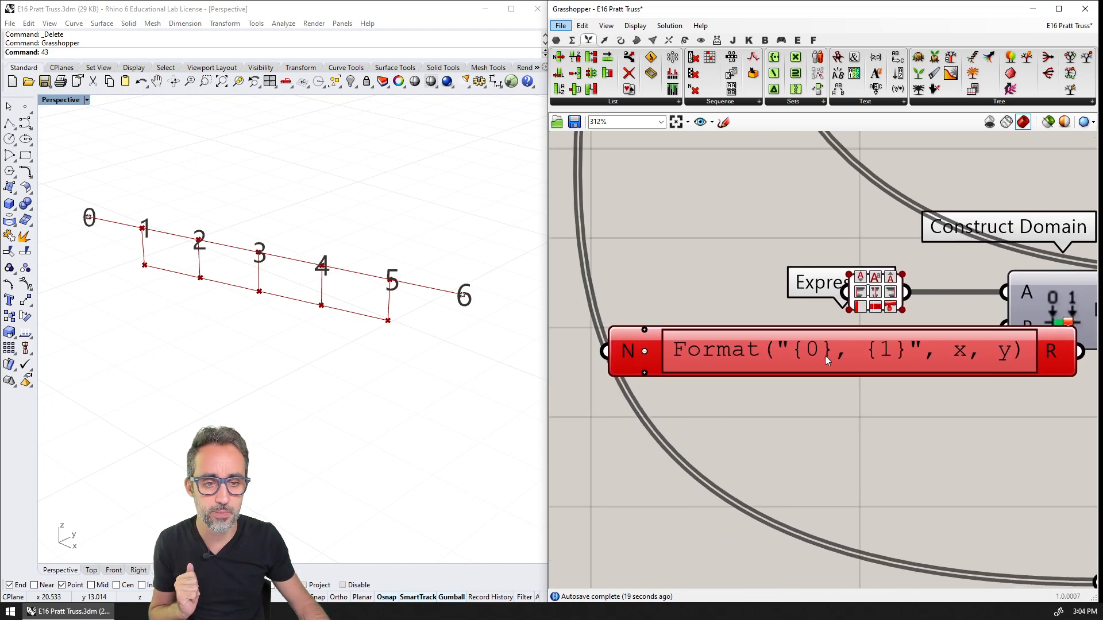
Set the Expression component's formula to (N / 2) - 1
double_click(825, 356)
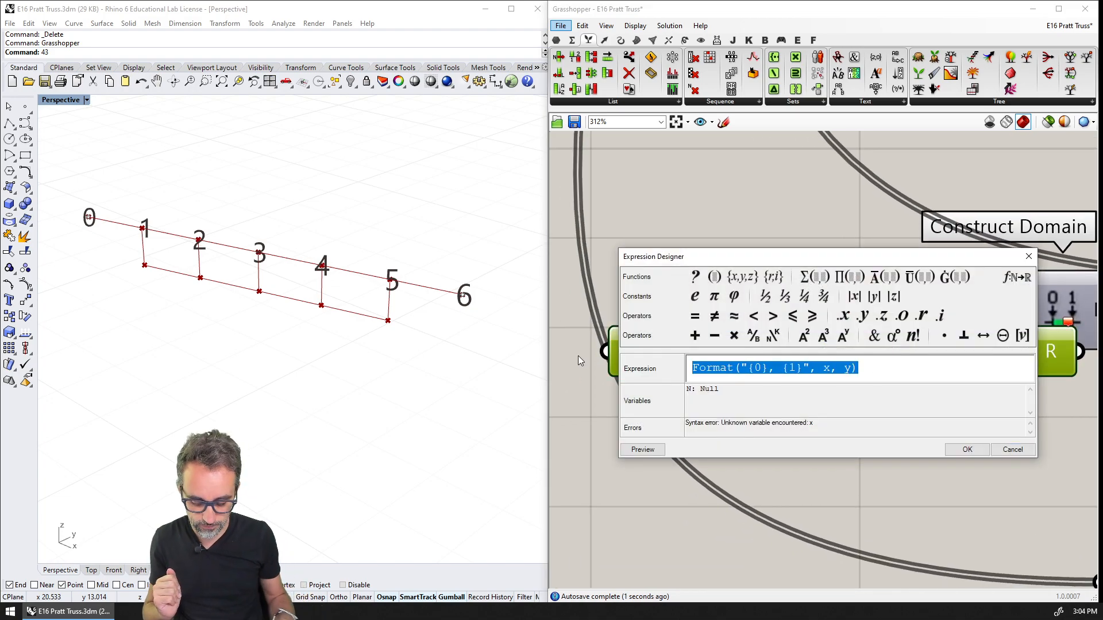
type("(N")
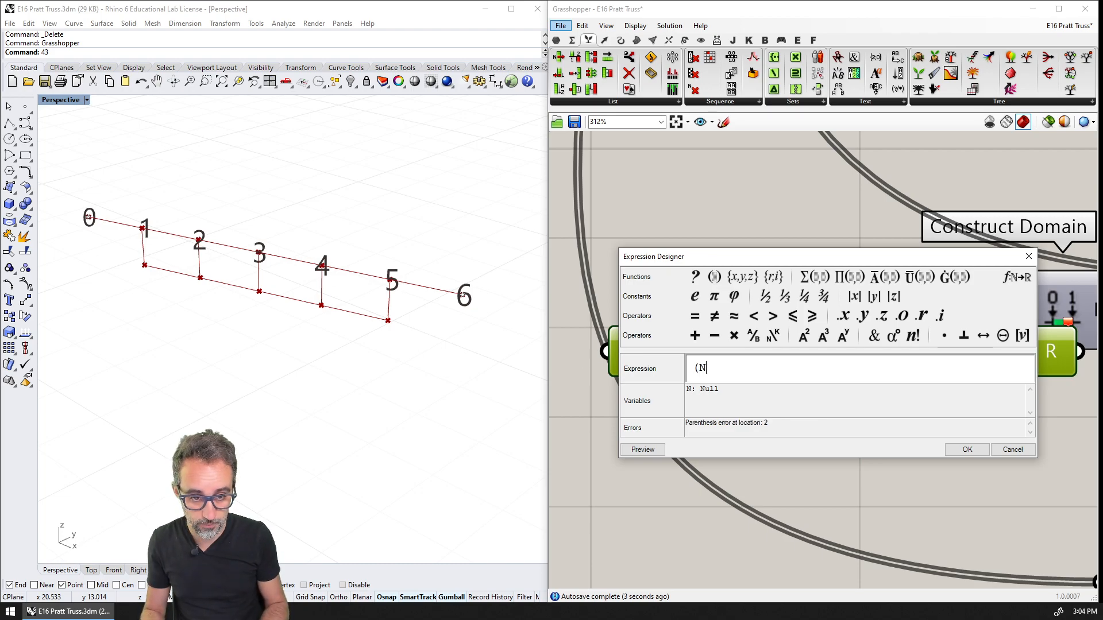
type(" / 2) - 1")
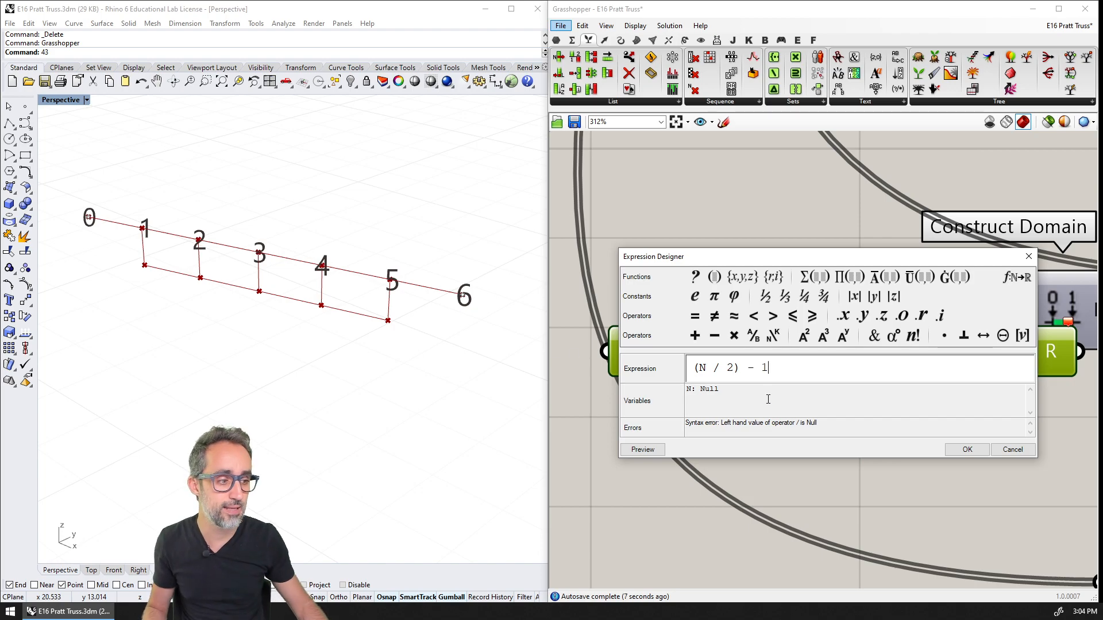
left_click_drag(737, 367, 741, 366)
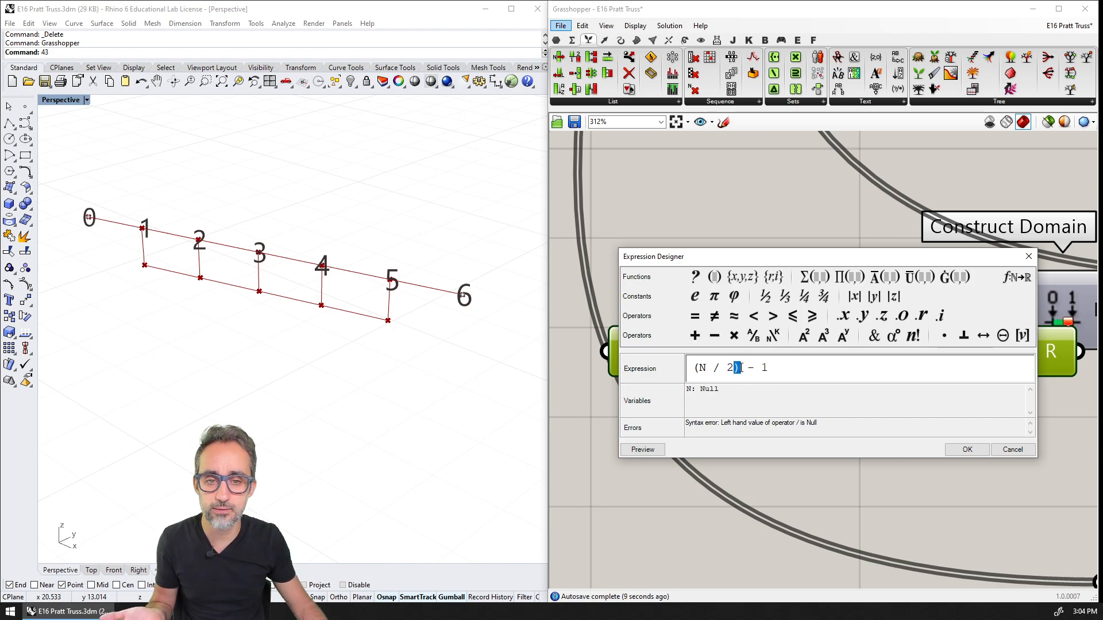
left_click(964, 450)
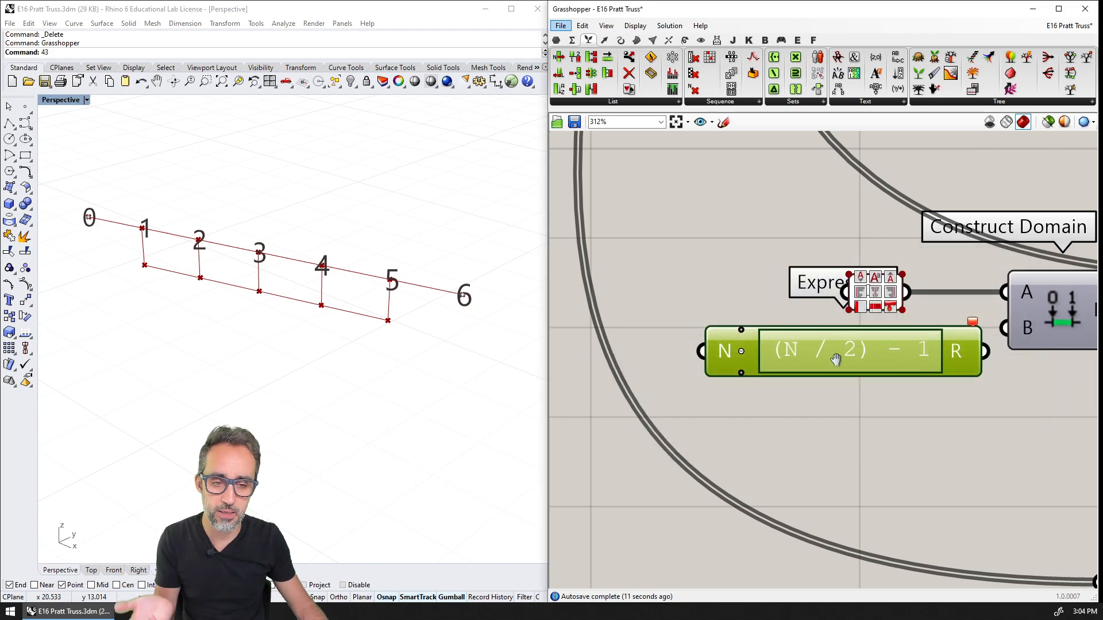
Connect the SPANS slider to the Expression's N input
scroll(836, 359, "down", 10)
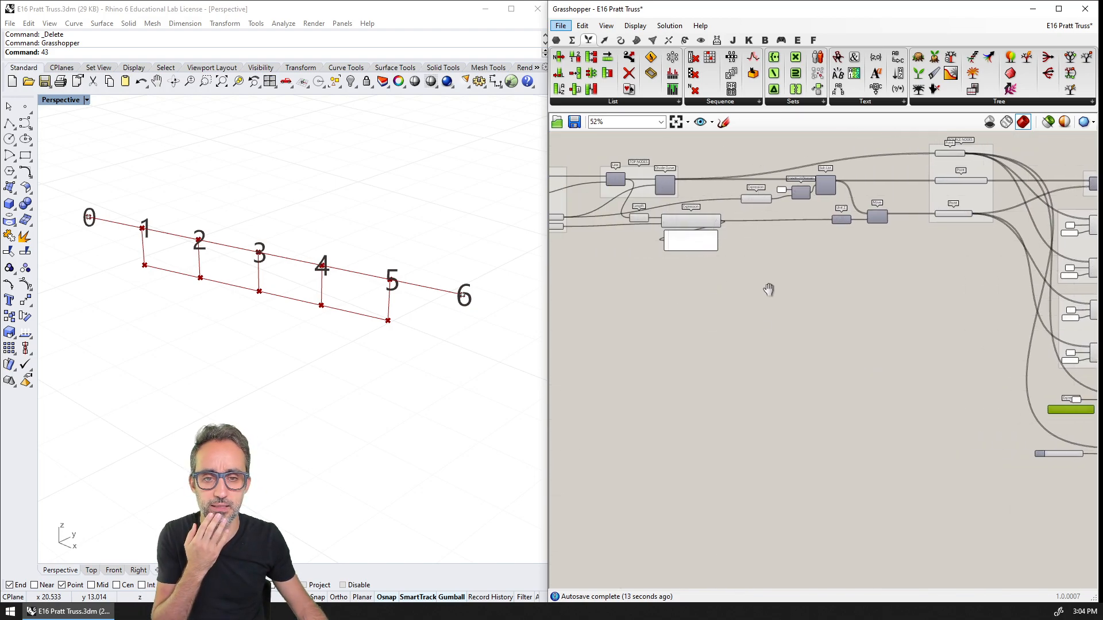
right_click_drag(768, 290, 931, 315)
scroll(823, 295, "up", 2)
right_click_drag(827, 297, 681, 244)
scroll(680, 237, "down", 3)
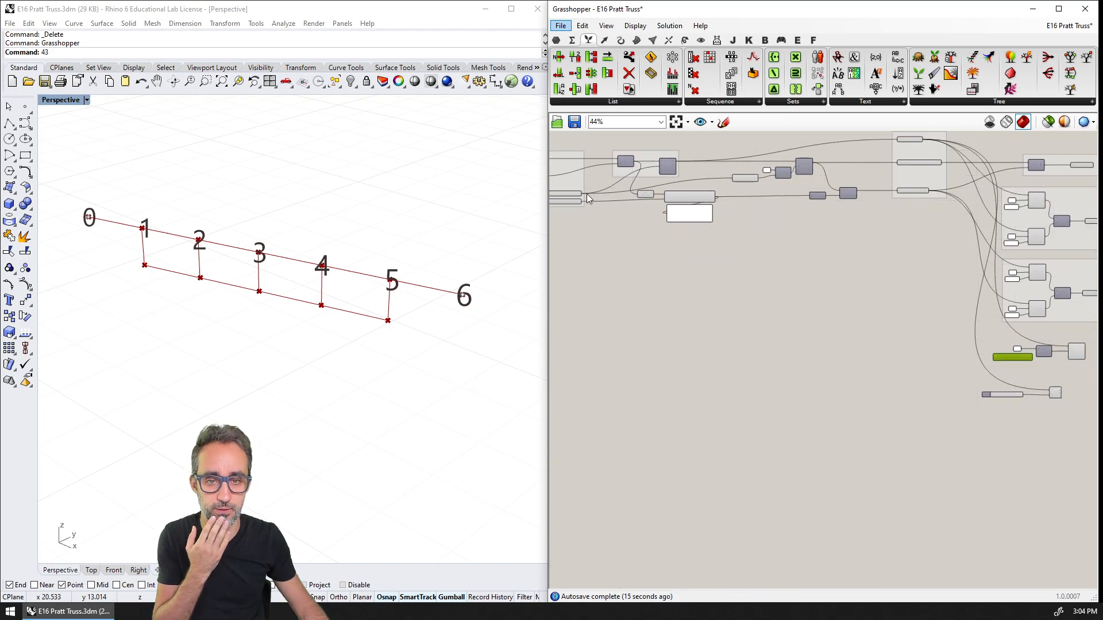
left_click_drag(583, 193, 993, 357)
Feed the Expression's result into the Construct Domain's B input
scroll(1024, 363, "up", 3)
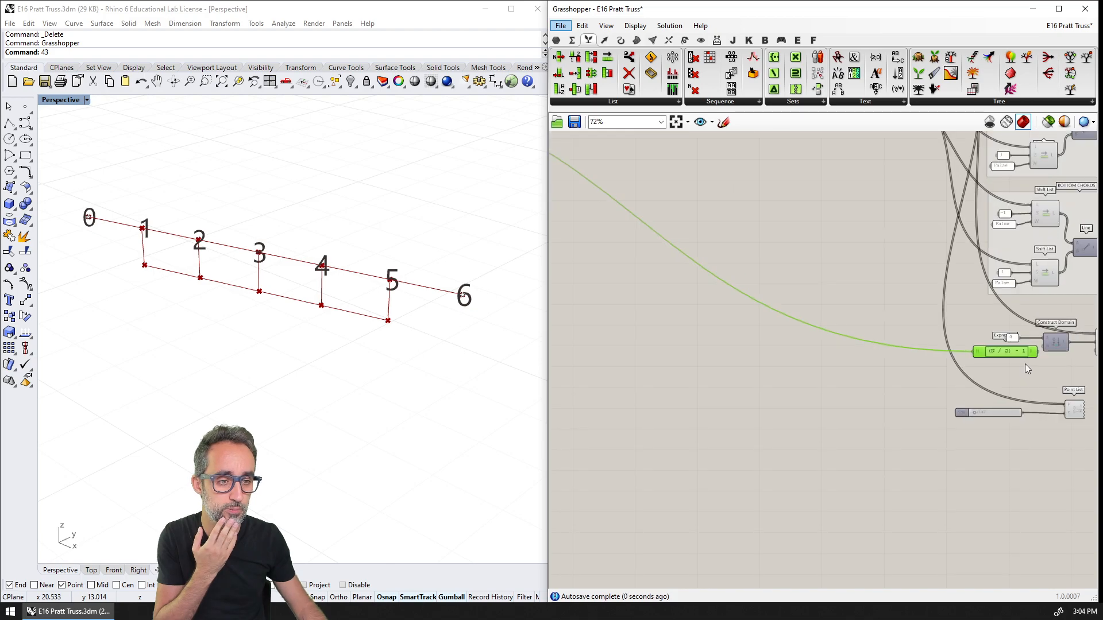
scroll(785, 350, "up", 6)
mouse_move(785, 347)
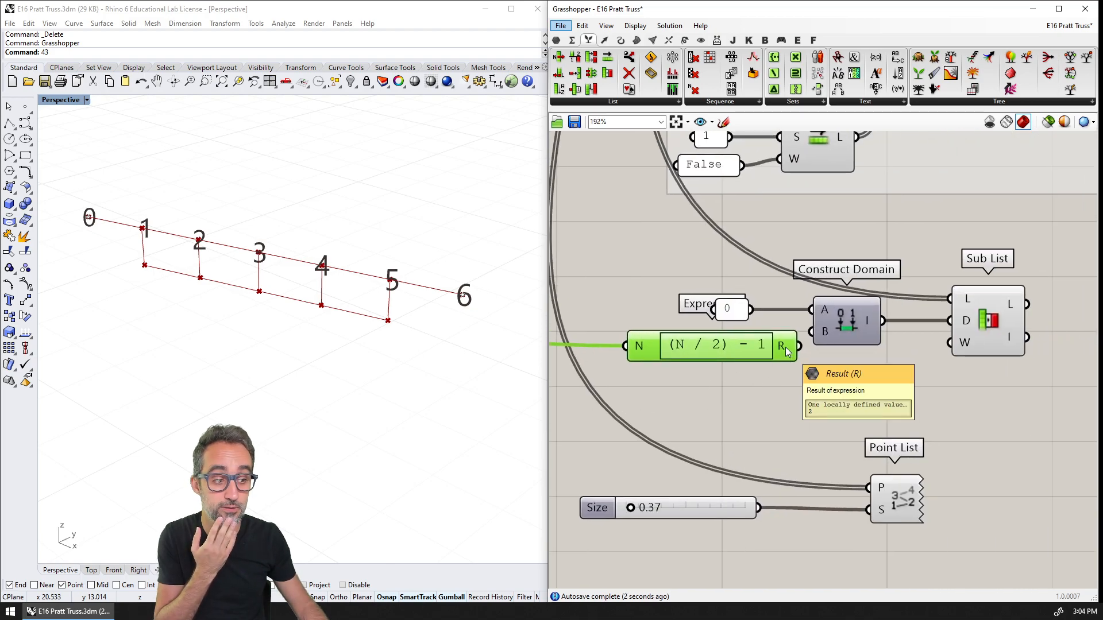
left_click_drag(784, 347, 812, 332)
Connect the Sub List's L output to the Point List's P input and shift the Point List with its Size slider
right_click_drag(871, 354, 668, 334)
scroll(834, 331, "down", 1)
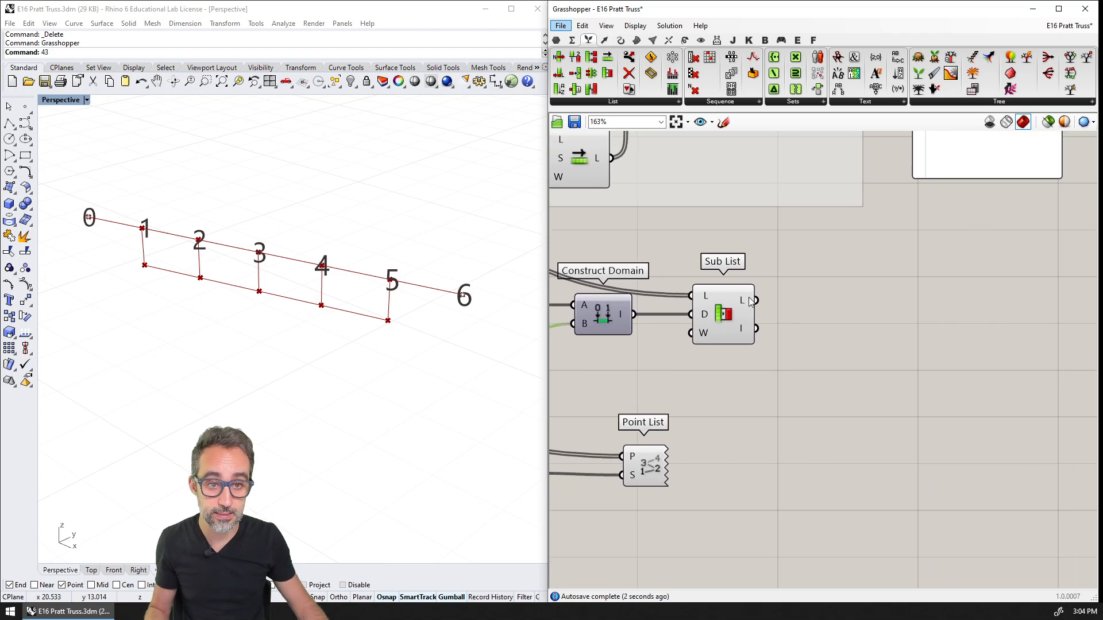
left_click_drag(754, 299, 623, 456)
right_click_drag(586, 416, 778, 382)
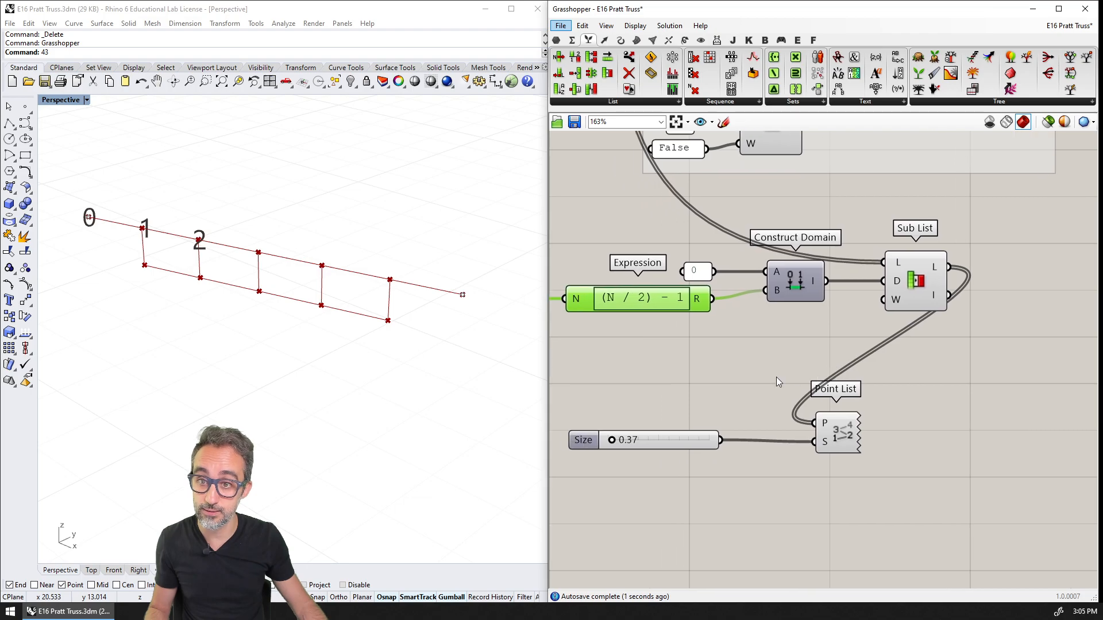
left_click_drag(891, 394, 655, 459)
left_click_drag(693, 435, 817, 428)
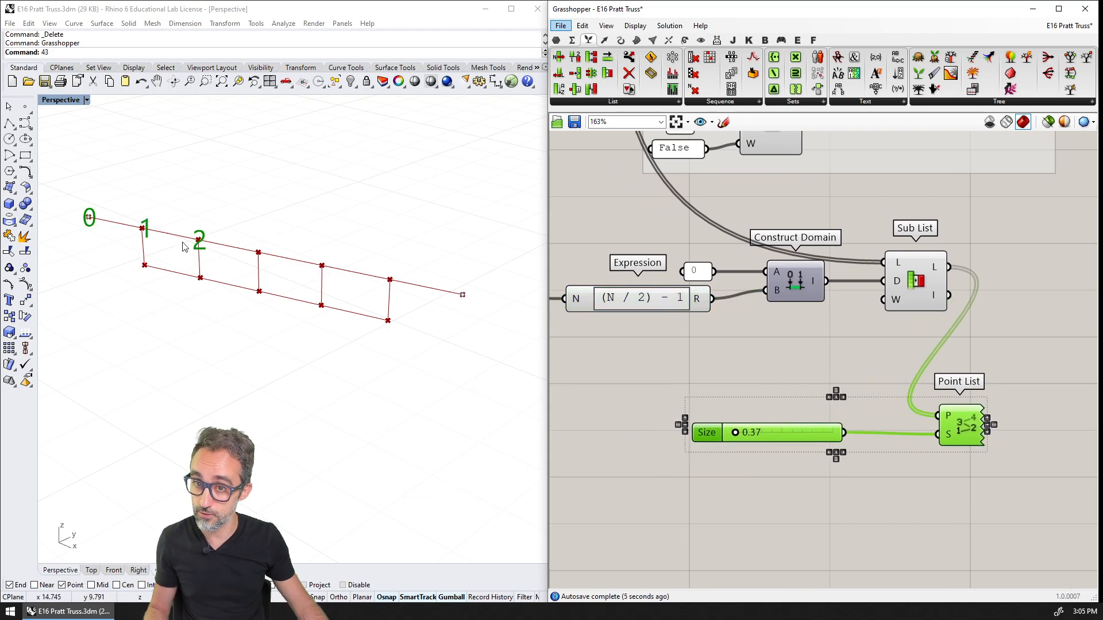
Test the half-span node selection by setting the SPANS slider to 12, and return it to 6
right_click_drag(183, 247, 224, 287)
right_click_drag(695, 280, 870, 320)
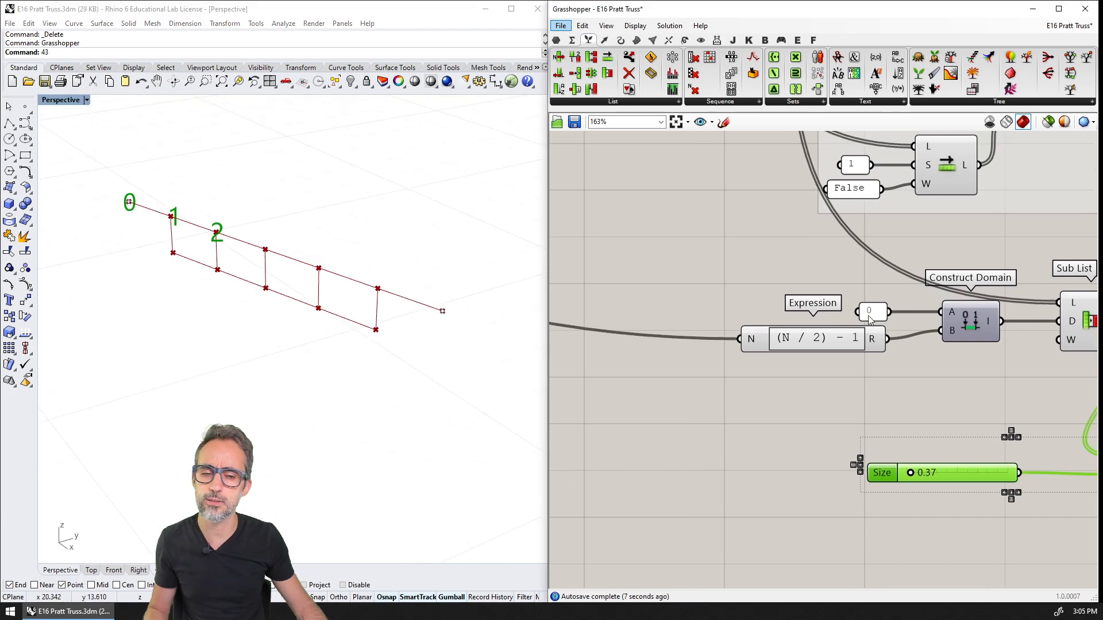
scroll(868, 315, "down", 6)
right_click_drag(738, 281, 957, 345)
right_click_drag(718, 240, 909, 320)
scroll(813, 288, "up", 6)
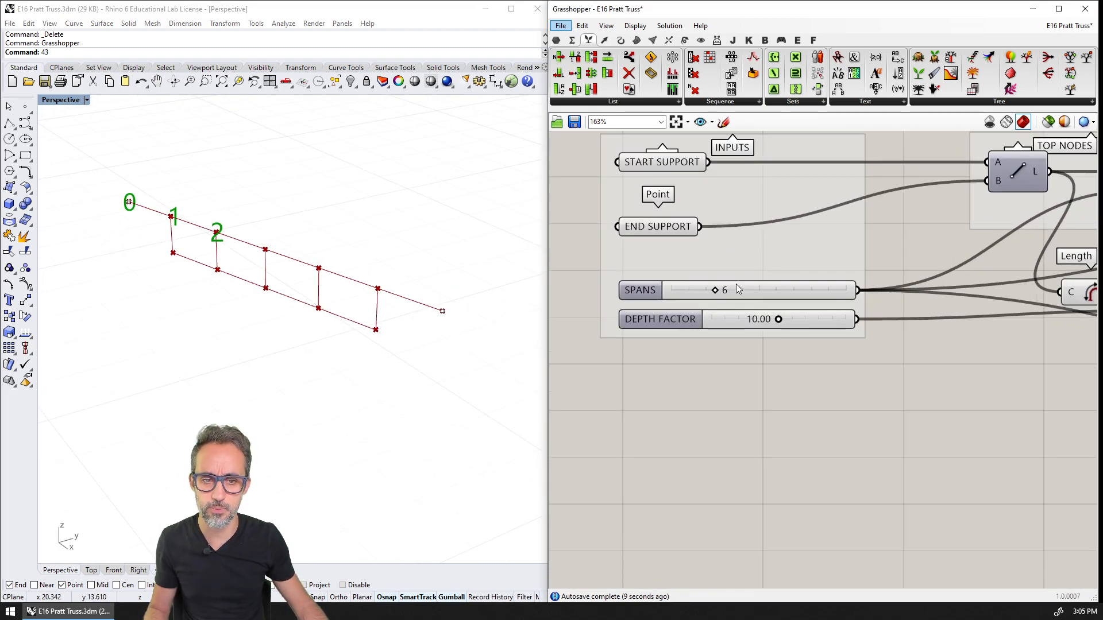
left_click_drag(728, 292, 757, 291)
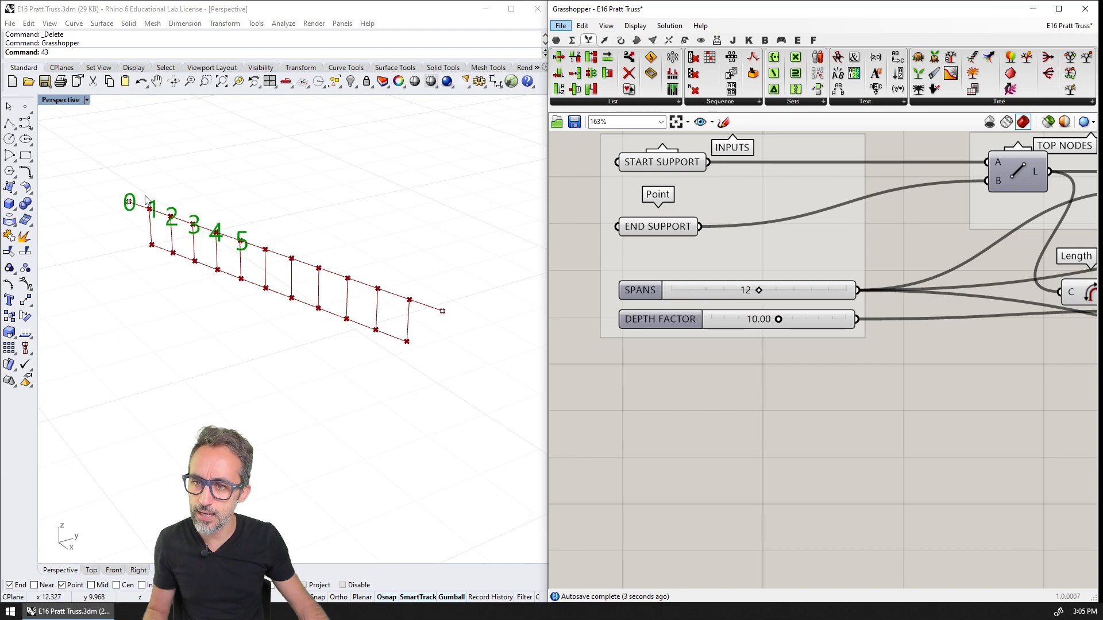
mouse_move(246, 246)
right_mouse_down()
mouse_move(270, 246)
mouse_move(259, 252)
right_mouse_up()
left_click(756, 289)
left_click_drag(755, 289, 711, 291)
Rearrange the Expression, Construct Domain and Sub List, and lower the Point List with its Size slider to free space below the Sub List
scroll(1025, 375, "down", 5)
right_click_drag(1076, 402, 701, 277)
scroll(802, 340, "up", 4)
left_click(968, 364)
right_click_drag(967, 363, 932, 363)
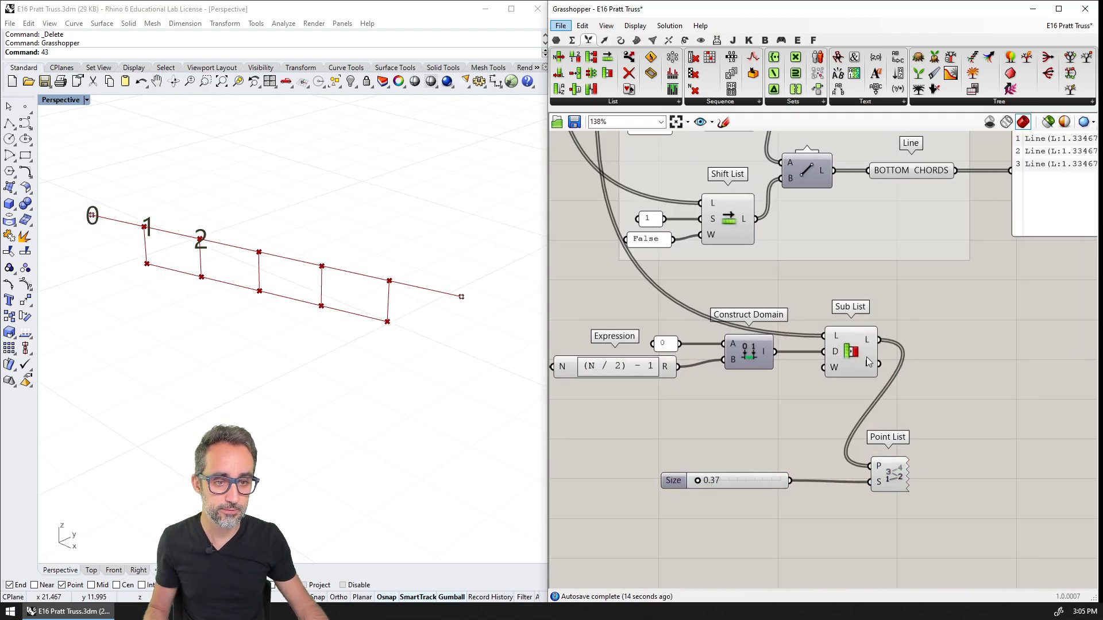
left_click_drag(866, 363, 863, 336)
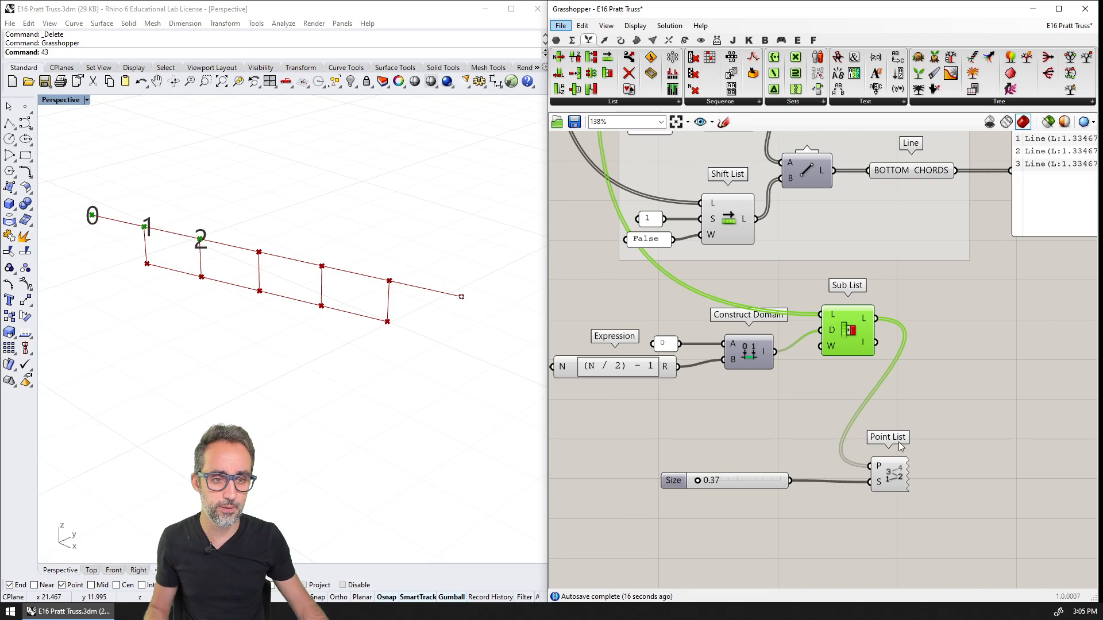
scroll(814, 392, "down", 2)
left_click_drag(799, 362, 623, 310)
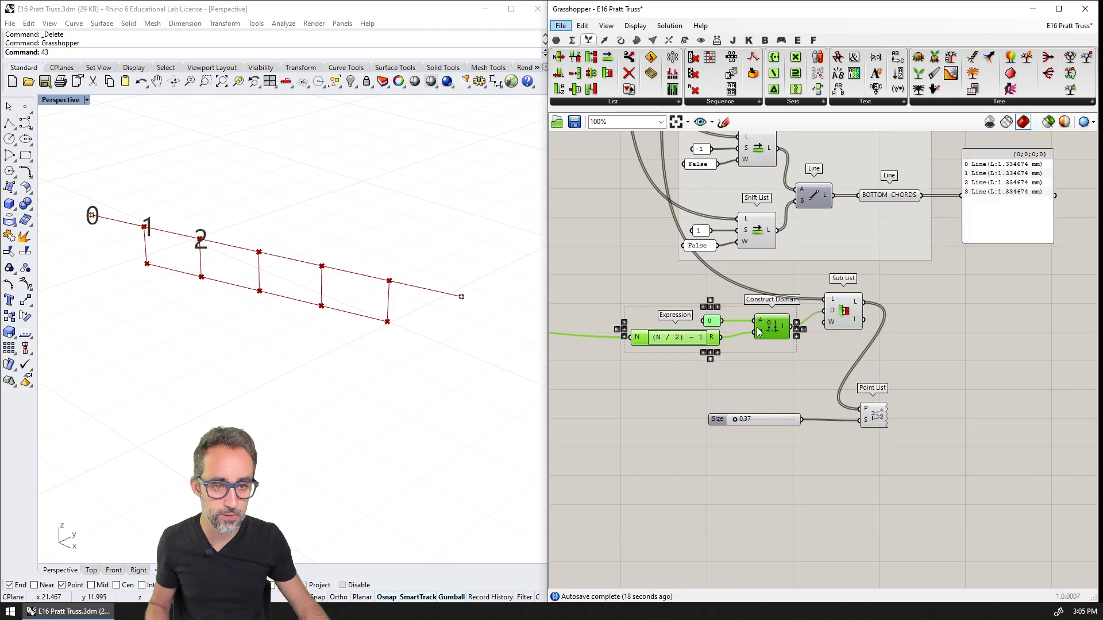
left_click_drag(771, 325, 770, 354)
left_click_drag(843, 322, 848, 327)
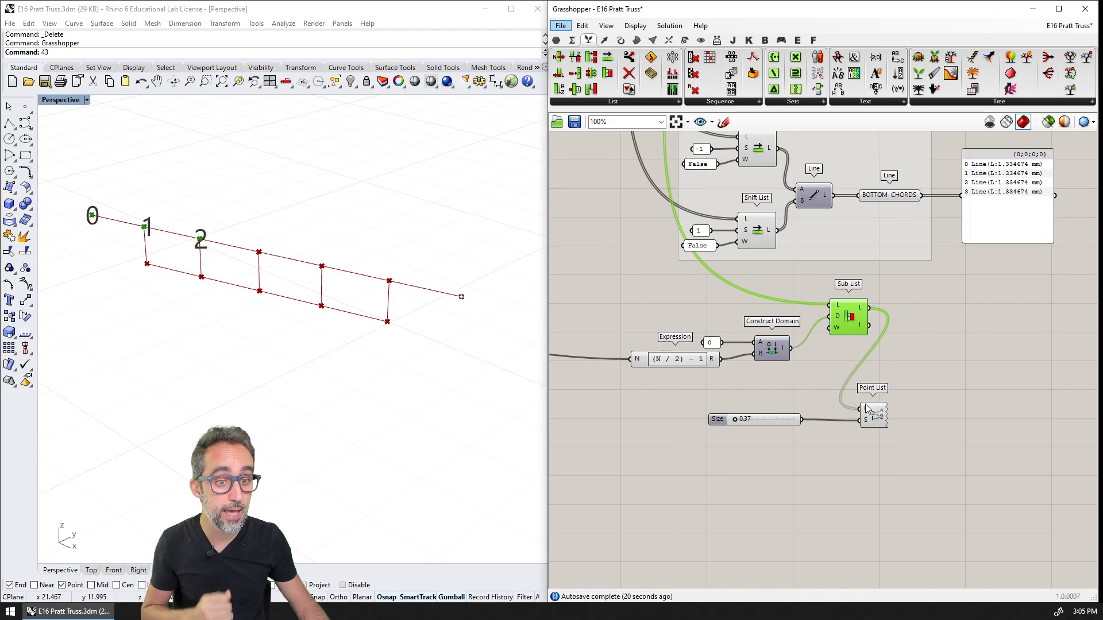
left_click_drag(905, 398, 757, 443)
left_click_drag(877, 409, 888, 487)
Duplicate the Sub List component and place the copy directly below the original
left_click(852, 328)
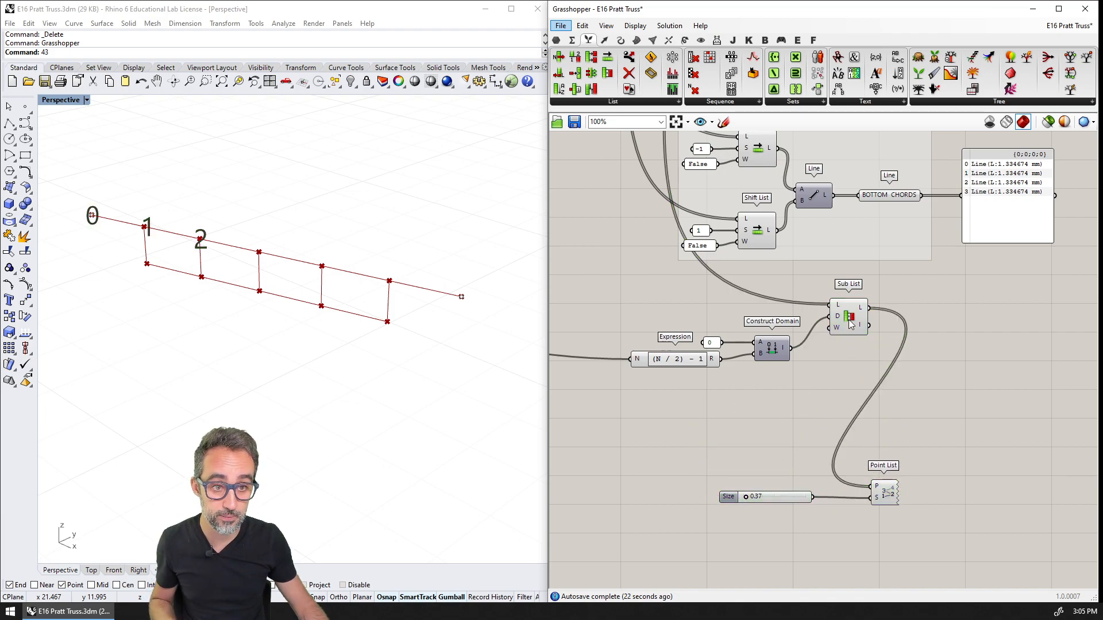
key("ctrl+v")
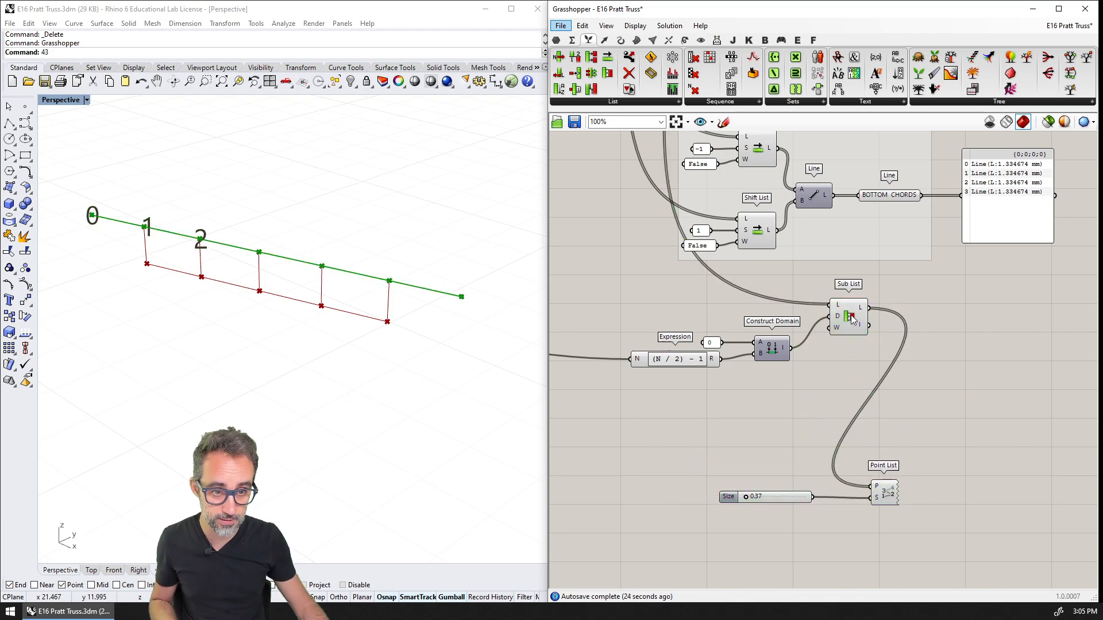
left_click(850, 320)
left_click_drag(852, 324, 853, 395, "alt")
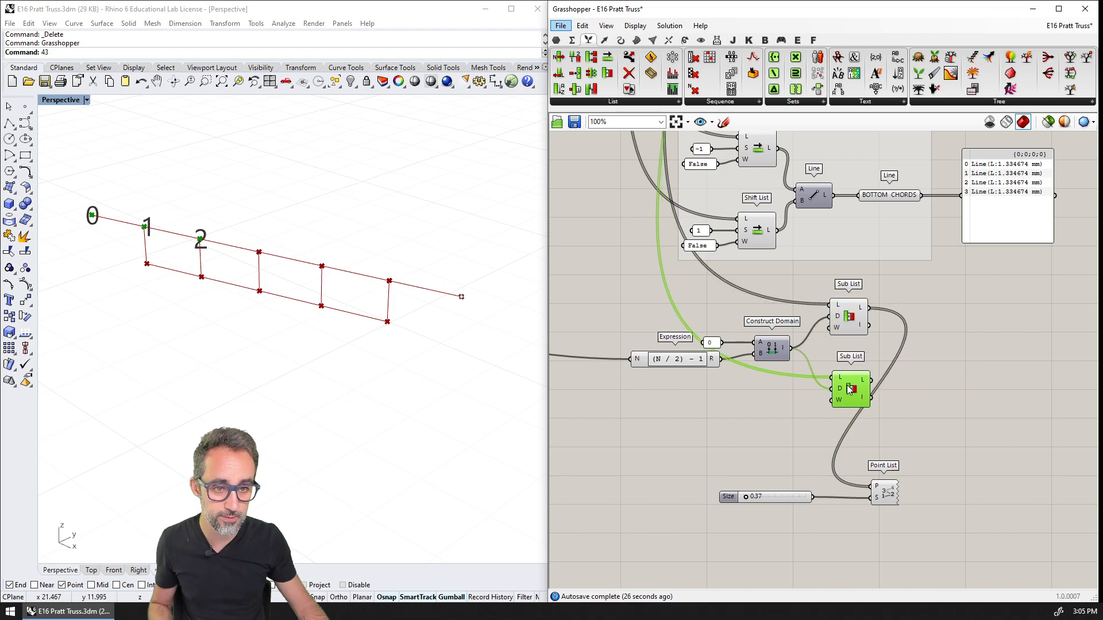
Connect BOTTOM NODES (ALL) to the lower Sub List's L input in place of the top nodes
right_click_drag(781, 354, 854, 539)
scroll(786, 391, "down", 2)
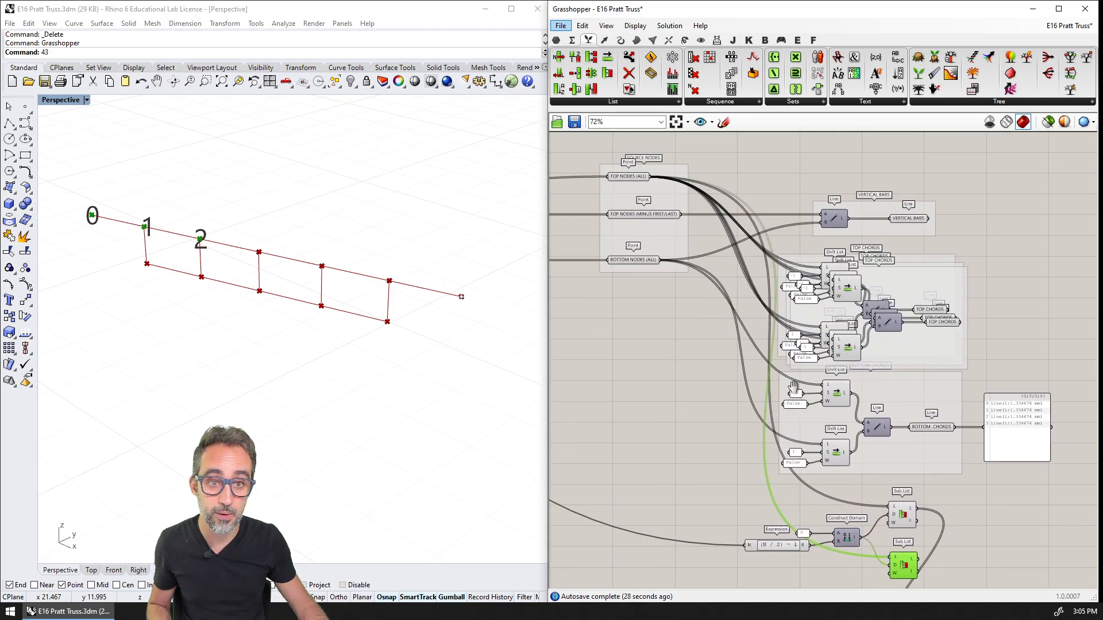
scroll(627, 174, "up", 2)
left_click(625, 181)
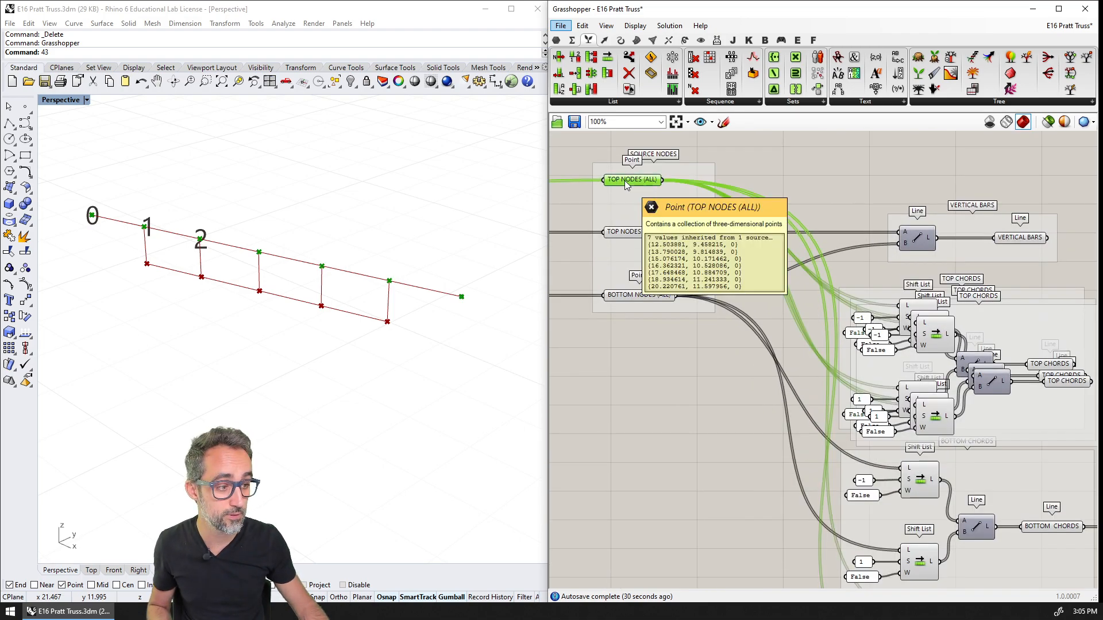
scroll(625, 180, "up", 3)
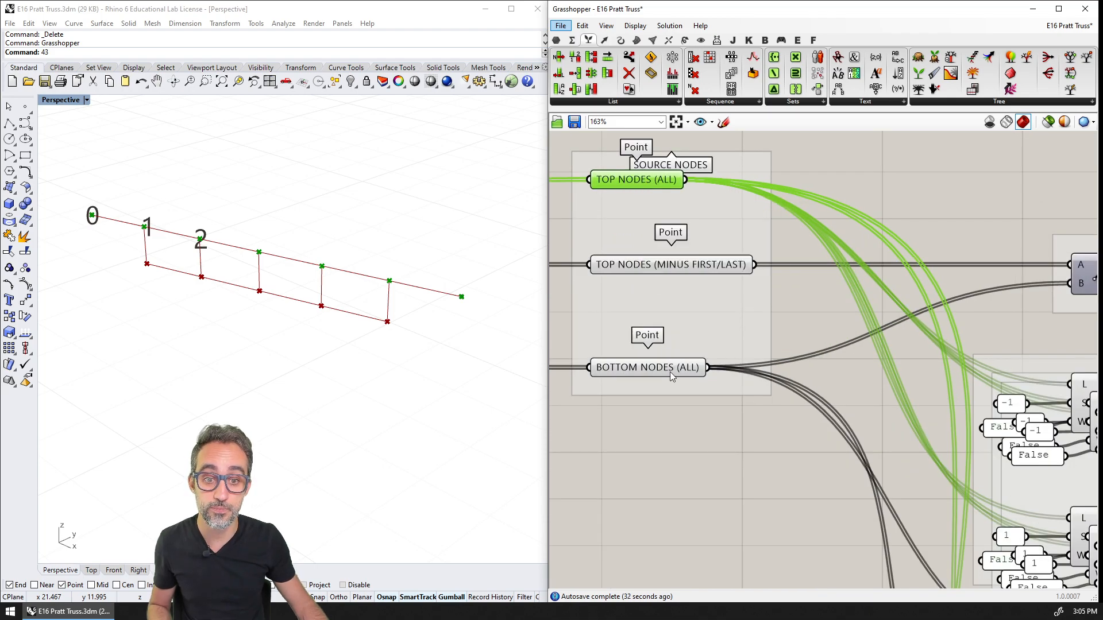
right_click_drag(670, 371, 642, 279)
left_click(654, 352)
scroll(664, 368, "down", 4)
scroll(662, 363, "down", 2)
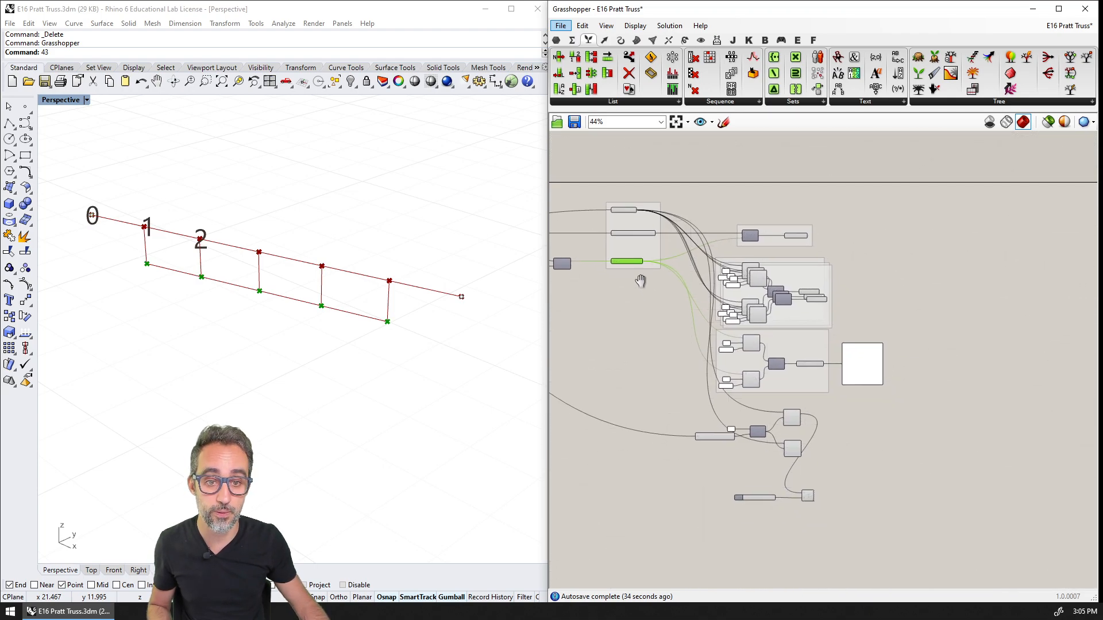
scroll(656, 290, "up", 3)
left_click_drag(642, 240, 872, 540)
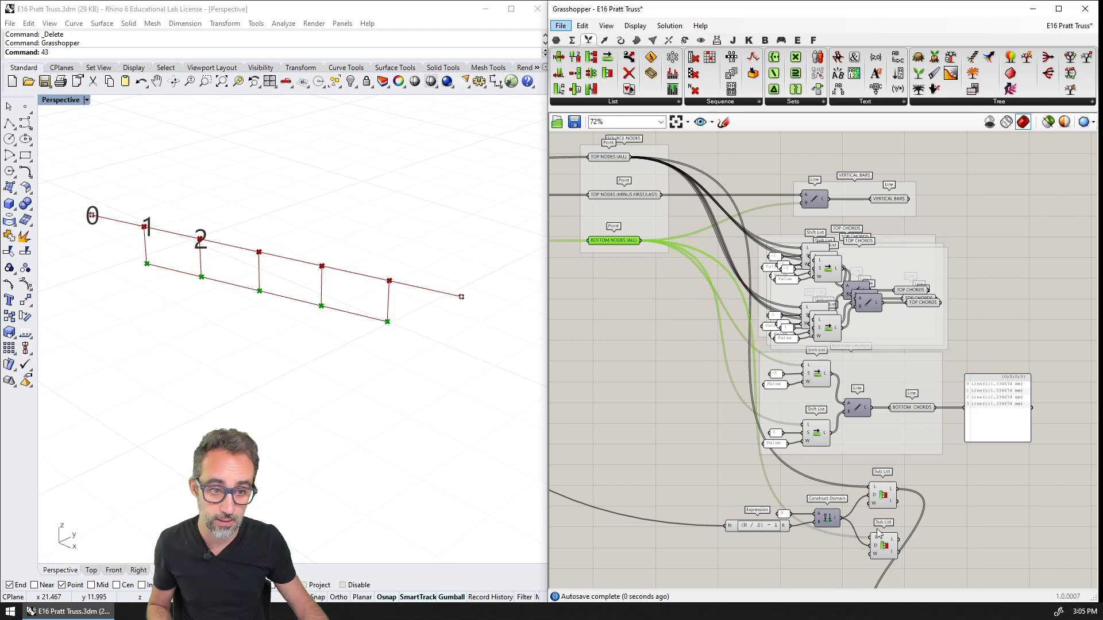
Connect the lower Sub List's L output to the Point List's P input to number the selected bottom nodes
right_click_drag(886, 532, 799, 255)
scroll(809, 255, "up", 5)
left_click_drag(817, 272, 815, 447)
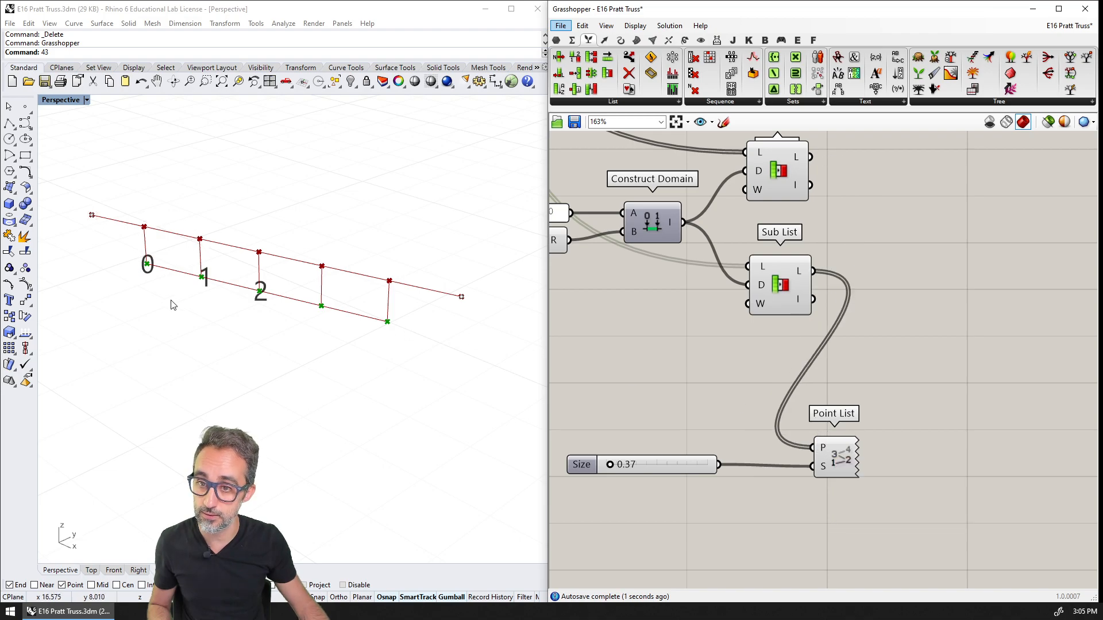
Add a Line component and connect the upper Sub List's L output to A and the lower one's to B
right_click_drag(843, 244, 756, 340)
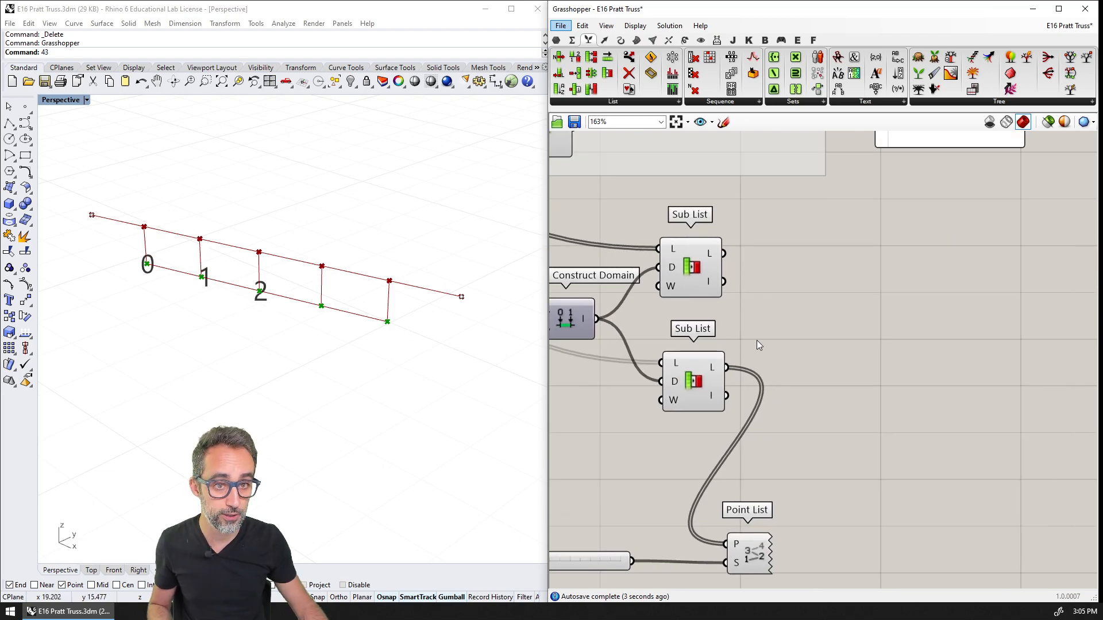
double_click(792, 312)
type("LINE")
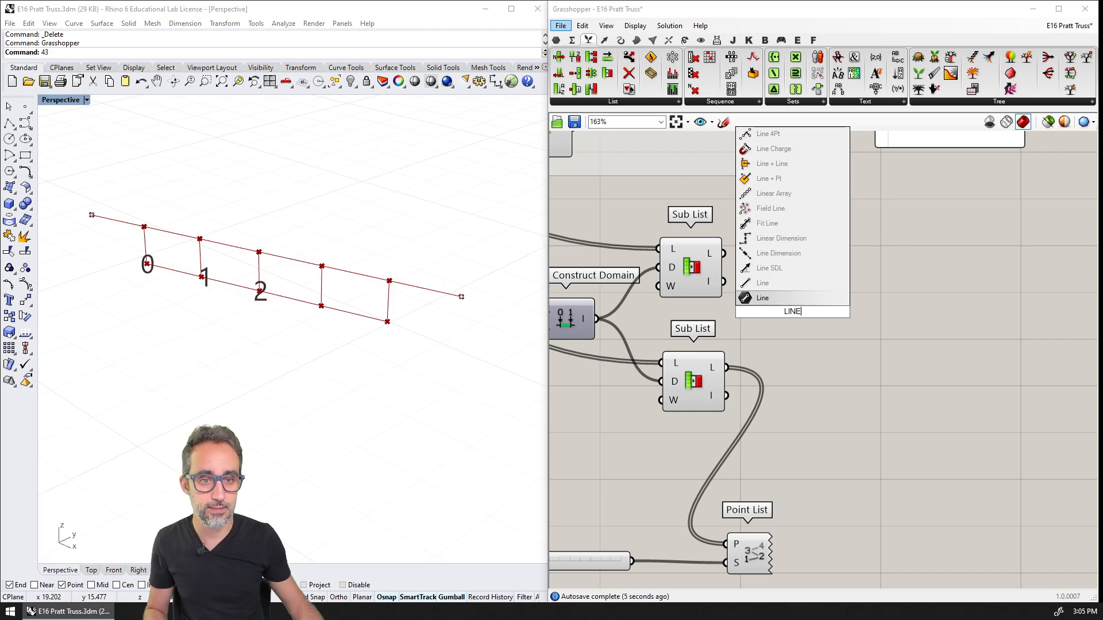
left_click(779, 295)
left_click_drag(724, 253, 761, 302)
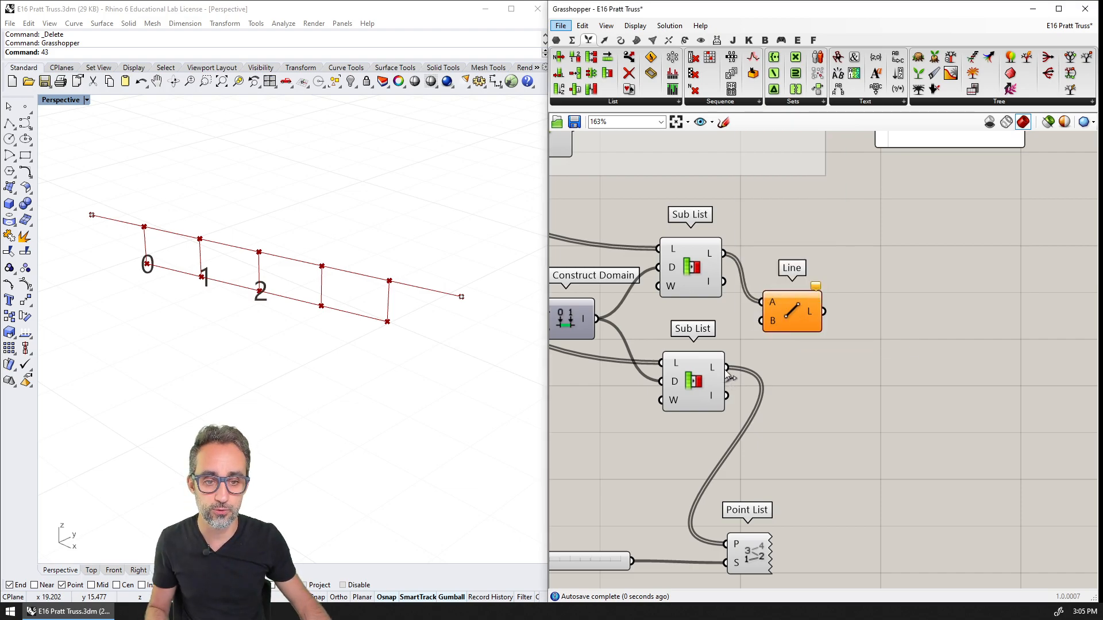
left_click_drag(726, 367, 761, 322)
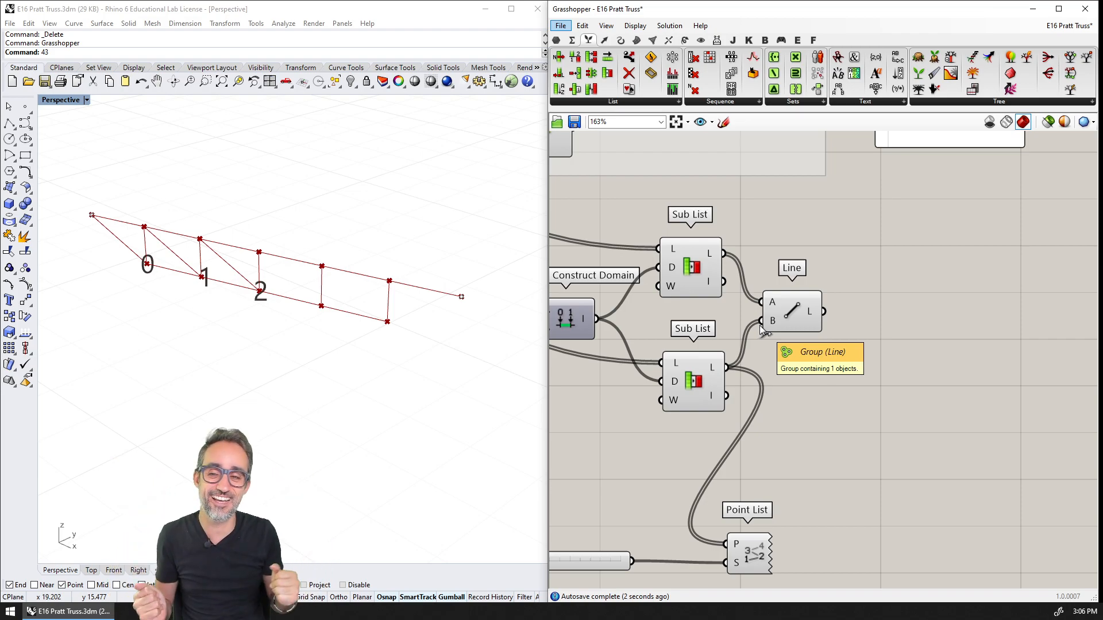
Duplicate the BOTTOM CHORDS parameter, place the copy beside the new Line component and connect the line output to it
right_click_drag(787, 224, 808, 305)
scroll(819, 257, "down", 2)
left_click(795, 185)
key("ctrl+c")
key("ctrl+v")
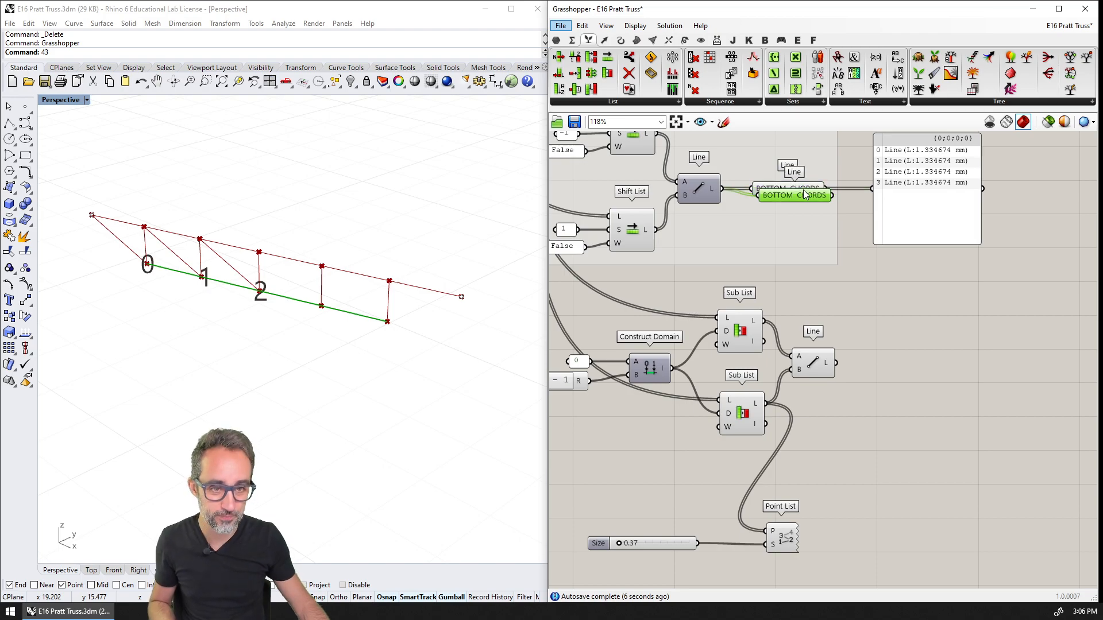
left_click_drag(800, 193, 912, 363)
left_click_drag(841, 364, 842, 364)
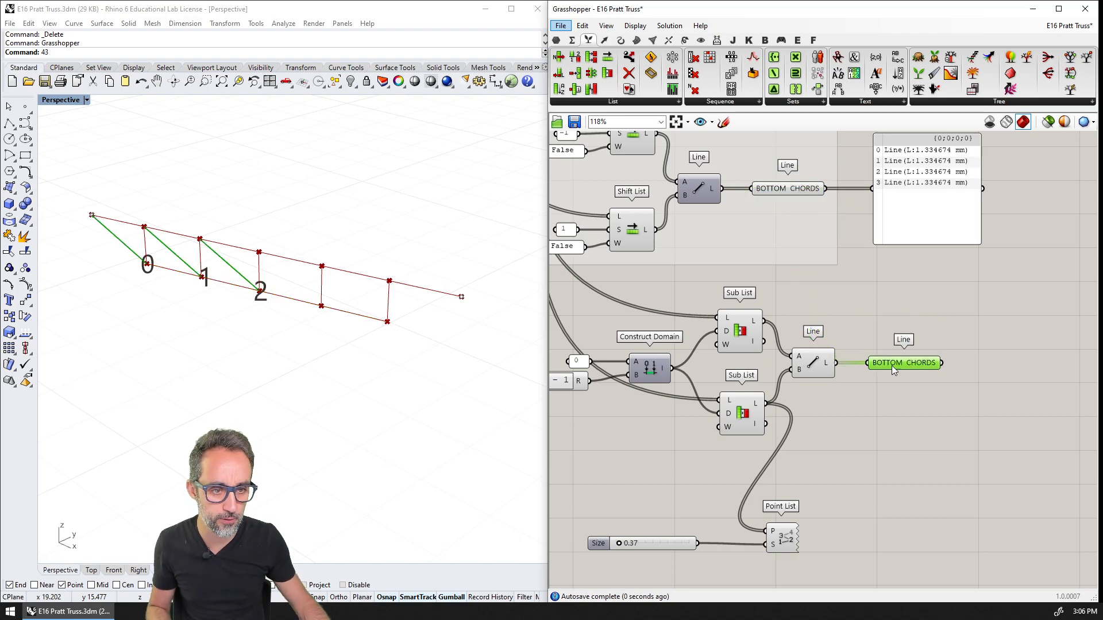
Rename the copied line parameter as LEFT DIAGONALS
right_click(897, 363)
key("BackSpace")
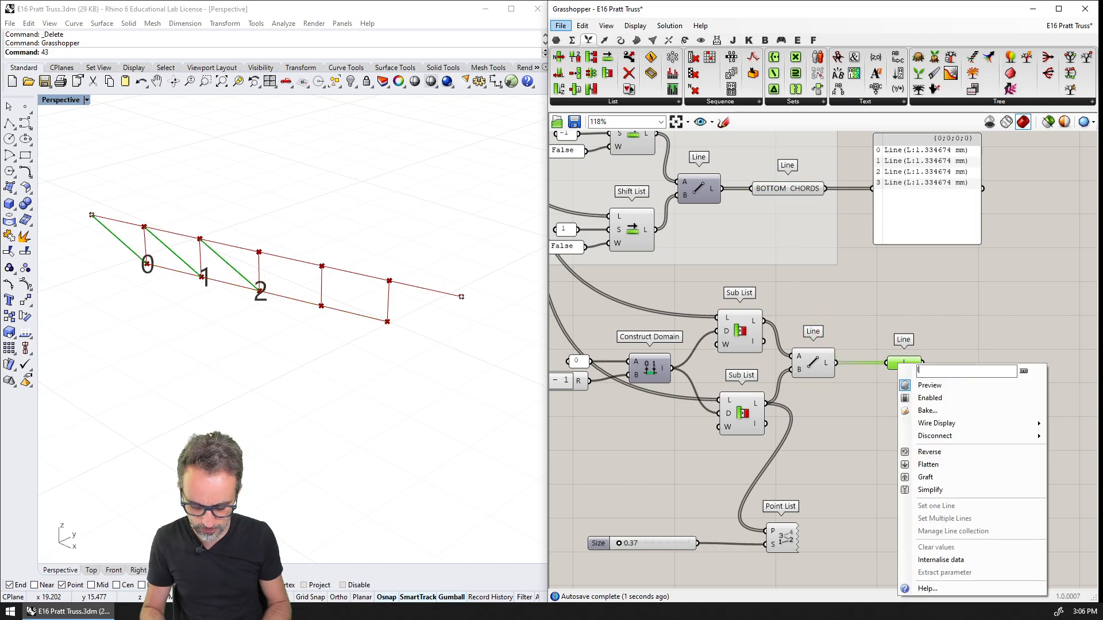
type("left diagonals")
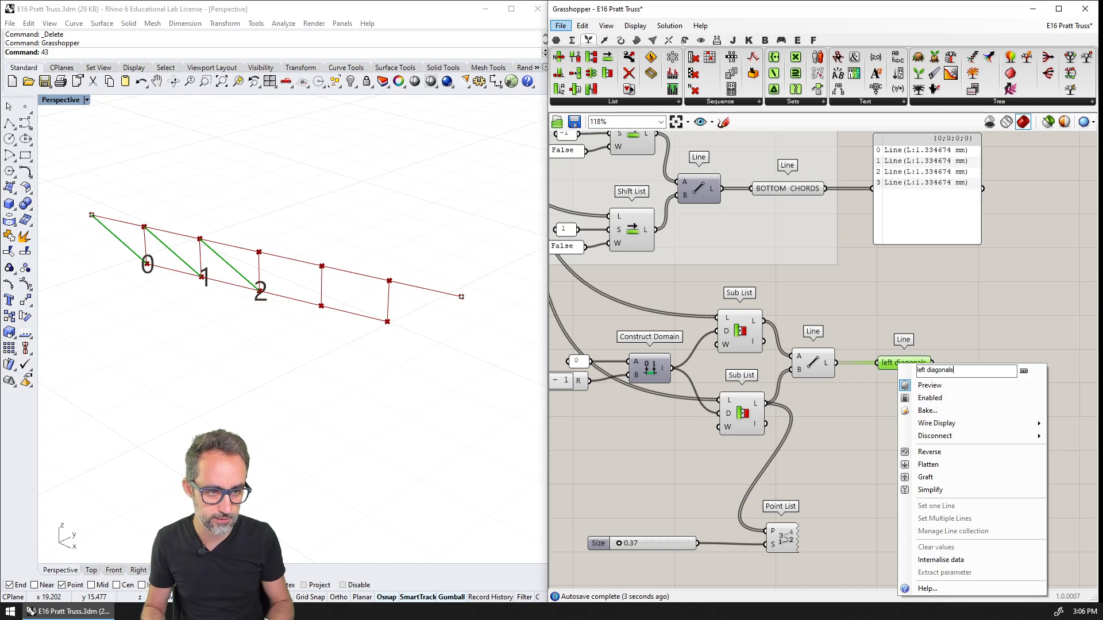
key("ctrl+shift+Left")
type("L")
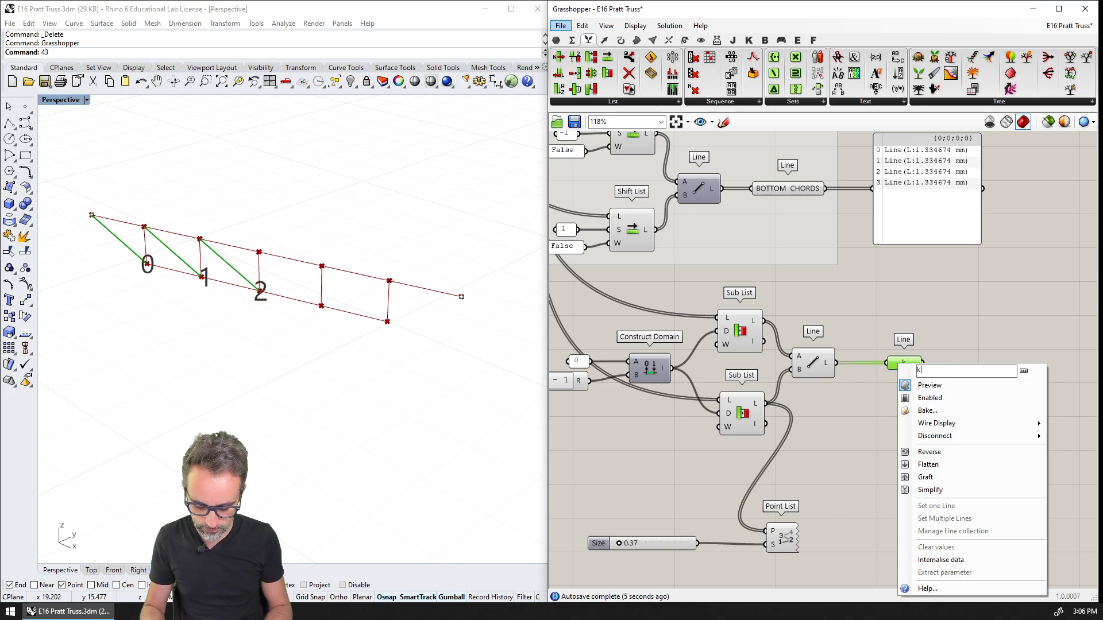
type("eft diagonals")
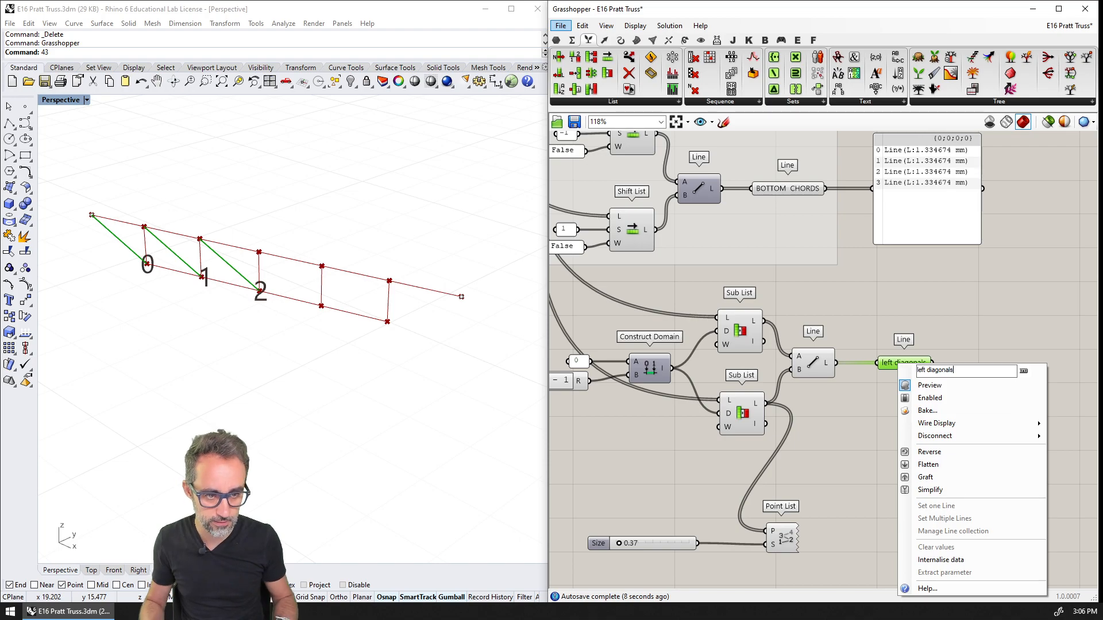
key("ctrl+a")
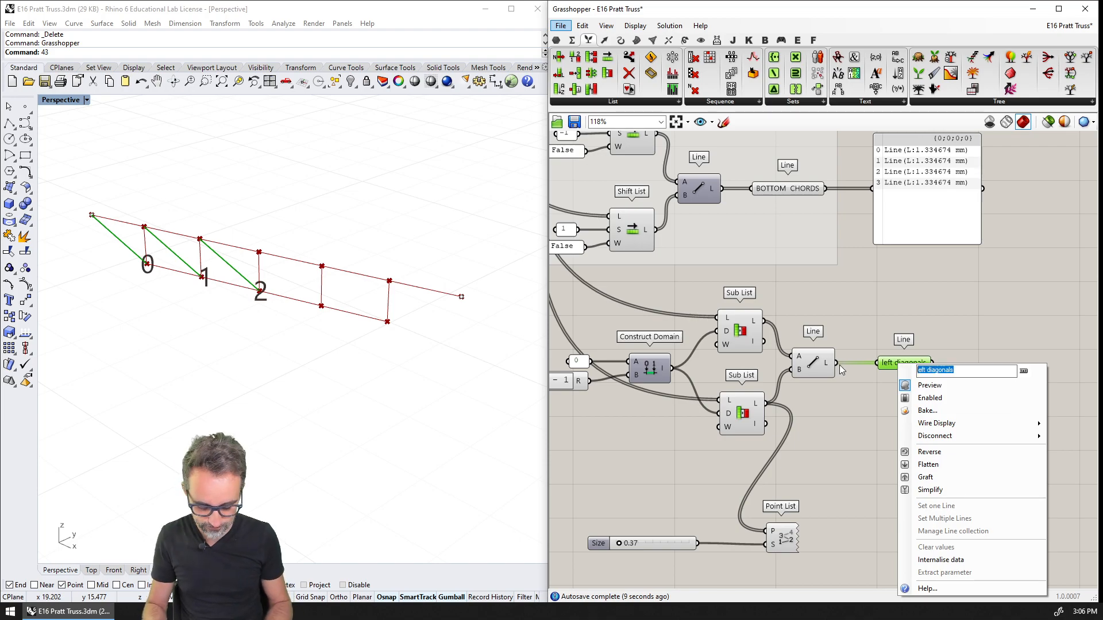
type("LEFT DIAGONALS")
key("Return")
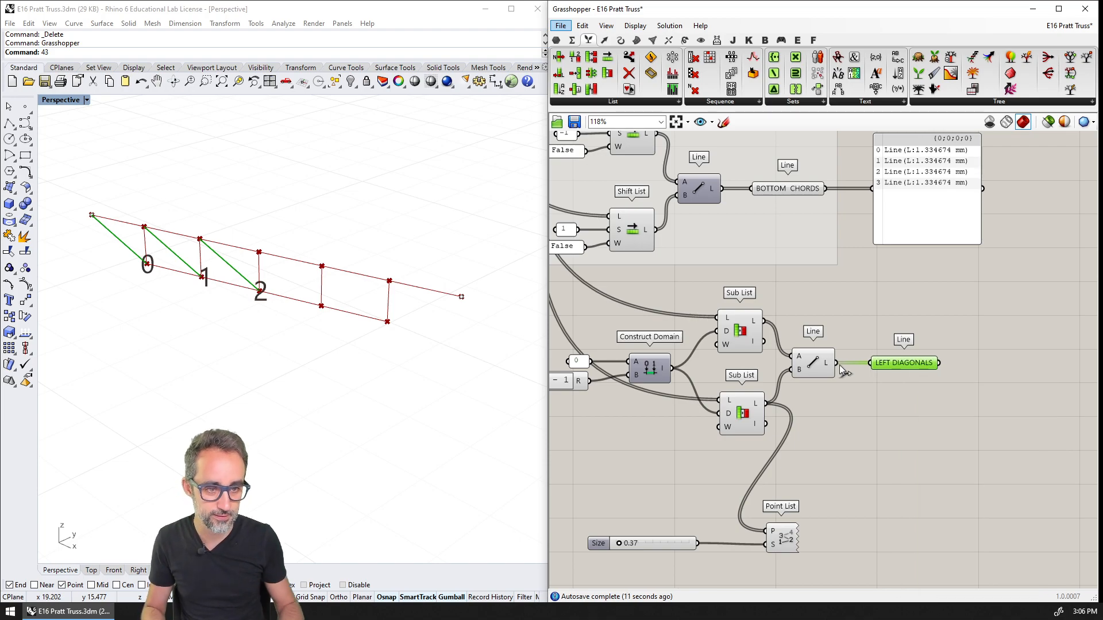
Group the components that build the left diagonals, from the Expression to the LEFT DIAGONALS parameter, and name the group DIAGONALS LEFT
scroll(962, 374, "down", 2)
left_click_drag(971, 297, 623, 428)
key("ctrl+g")
right_click(724, 320)
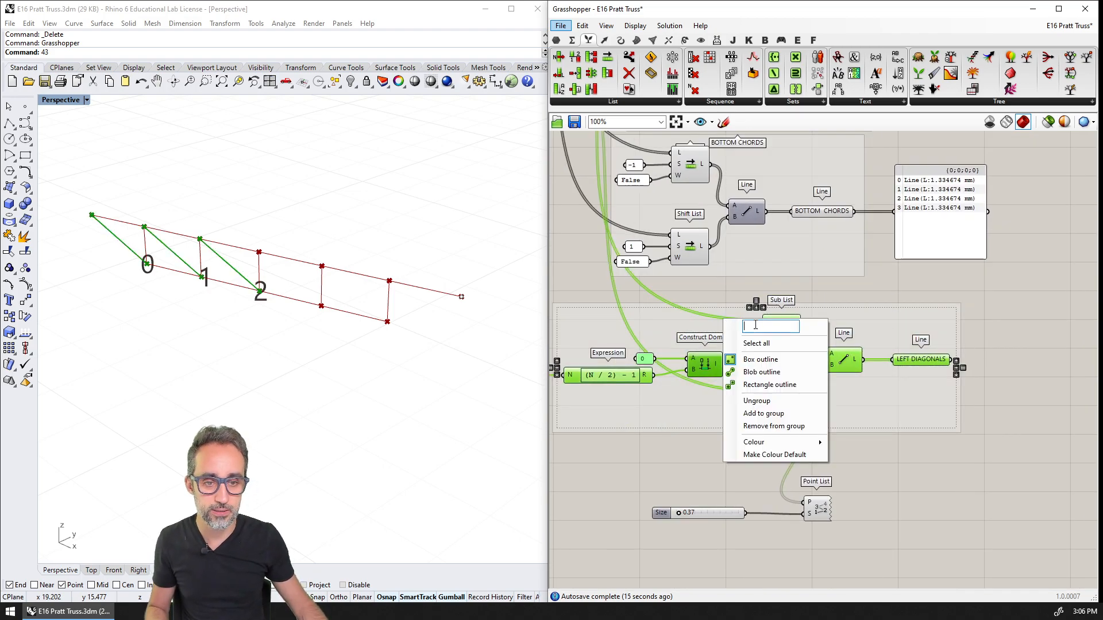
type("L")
key("BackSpace")
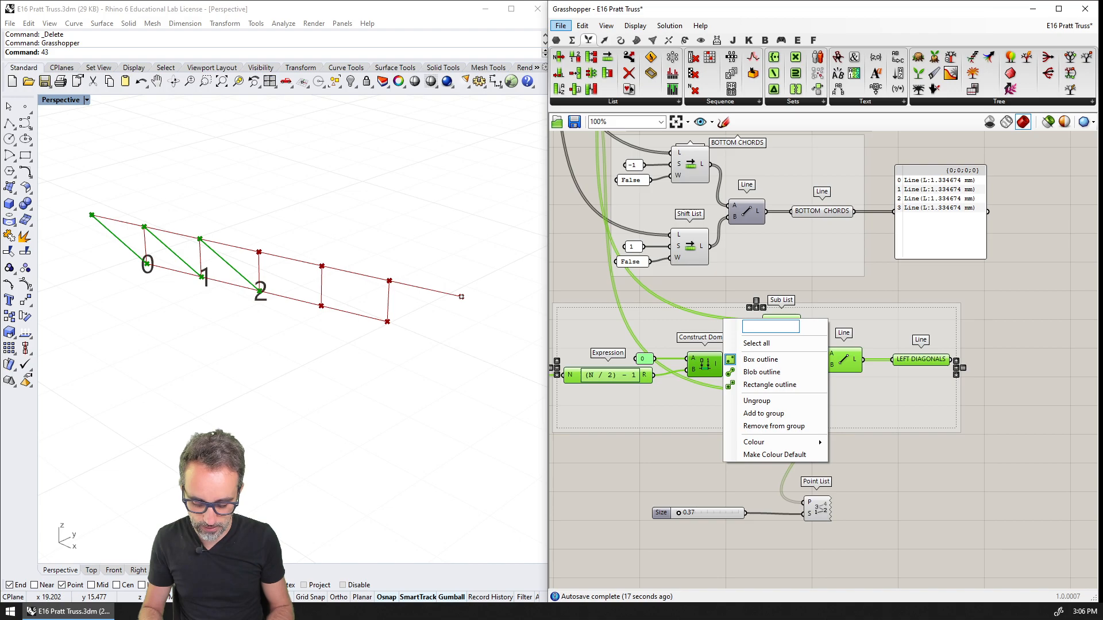
type("DIAGONALS LEFT")
key("Return")
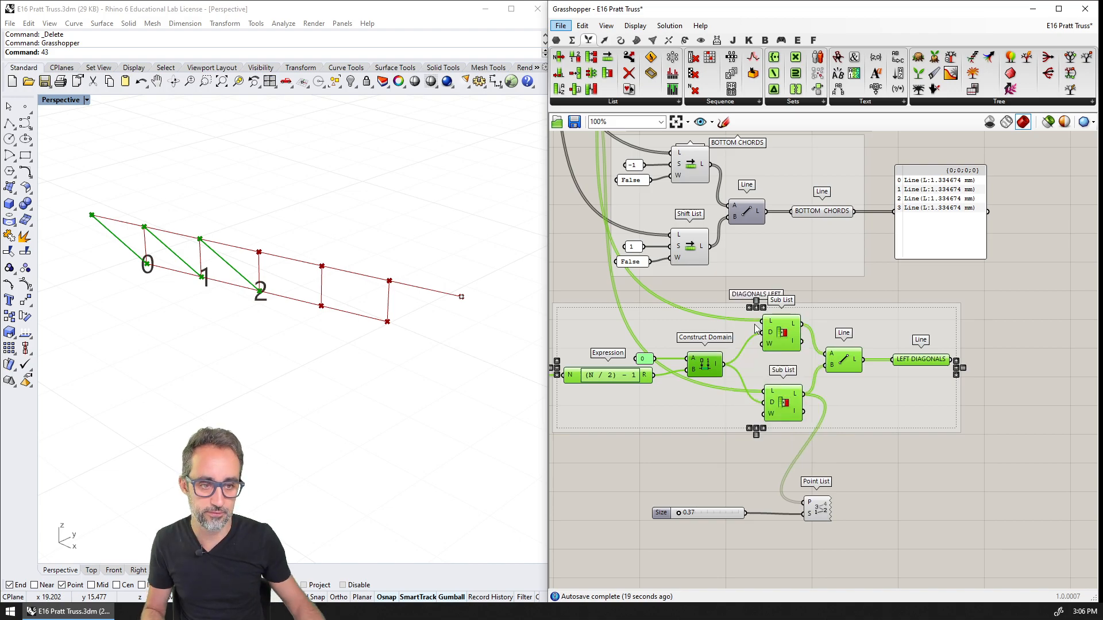
left_click(868, 447)
Increase the SPANS slider in the INPUTS group to 8 to test the left diagonals
right_click_drag(868, 448, 939, 453)
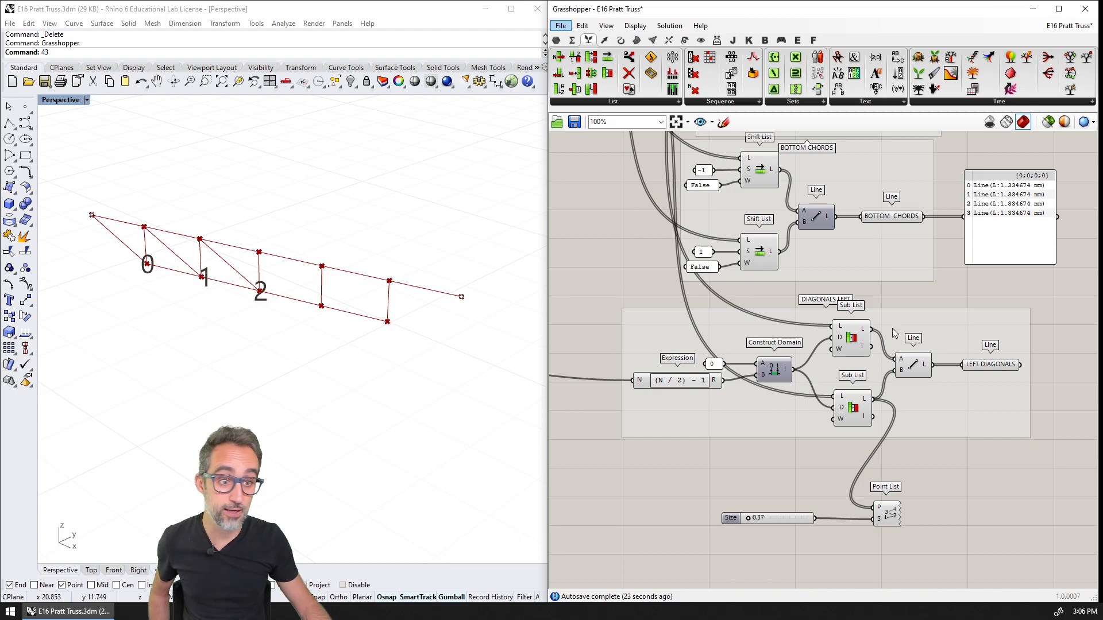
scroll(804, 330, "down", 5)
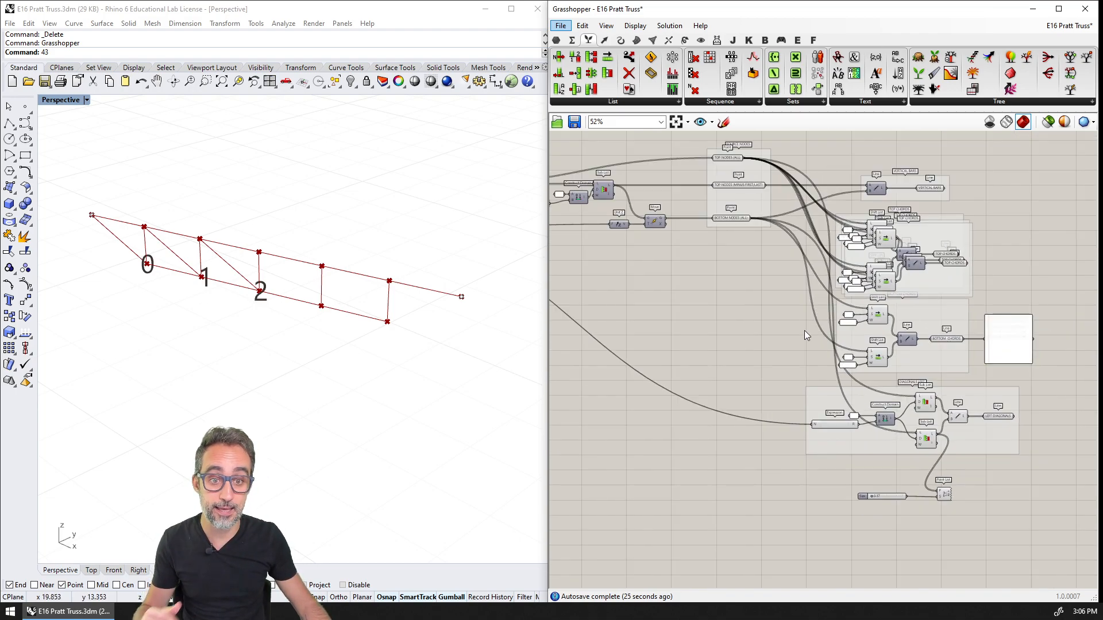
scroll(712, 320, "up", 6)
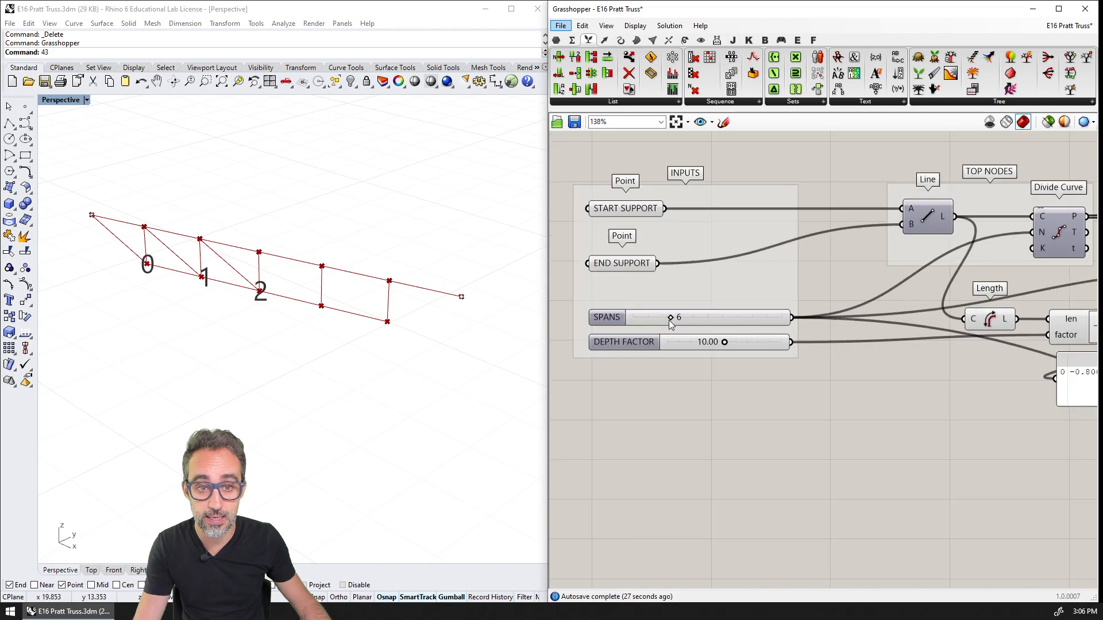
mouse_move(672, 320)
left_mouse_down()
mouse_move(724, 327)
mouse_move(690, 329)
left_mouse_up()
right_click_drag(901, 384, 816, 366)
scroll(821, 345, "down", 5)
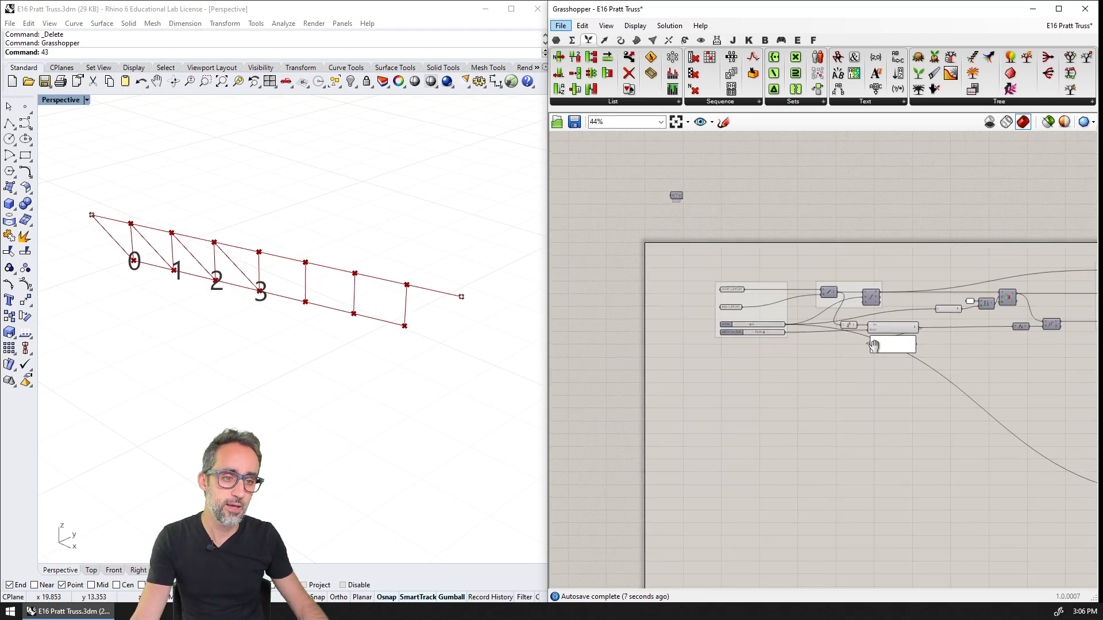
right_click_drag(1075, 458, 861, 347)
right_click_drag(1028, 411, 853, 328)
scroll(852, 328, "up", 2)
scroll(852, 332, "up", 2)
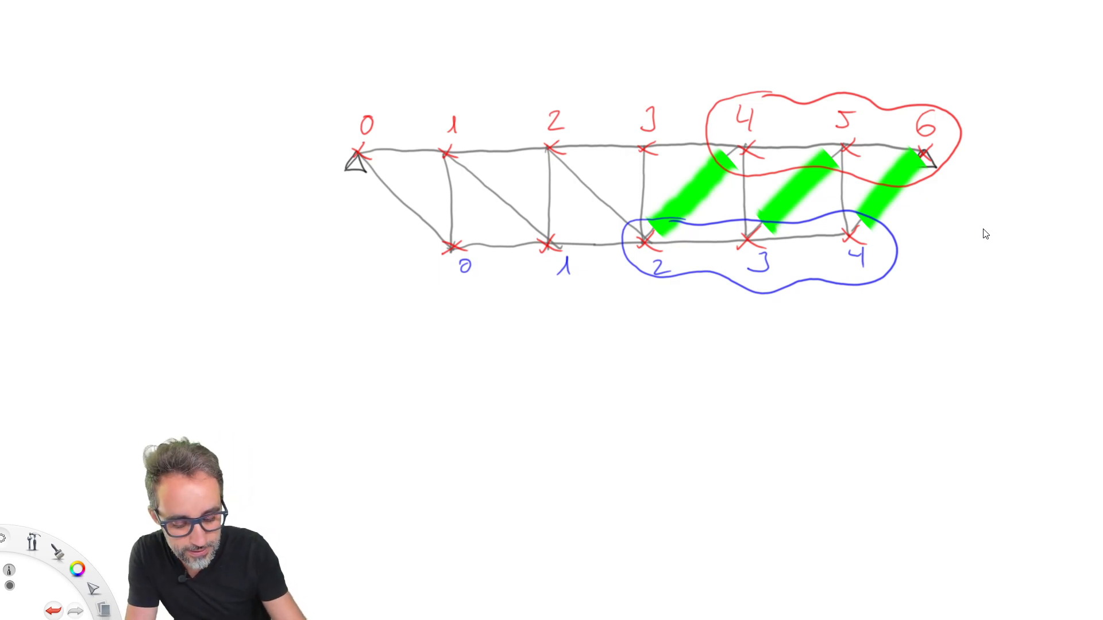
Switch to the truss sketch in the drawing app, draw a bracket arrow from top node 4 to node 6, and label its end N
mouse_move(746, 102)
left_mouse_down()
mouse_move(805, 80)
mouse_move(950, 107)
left_mouse_up()
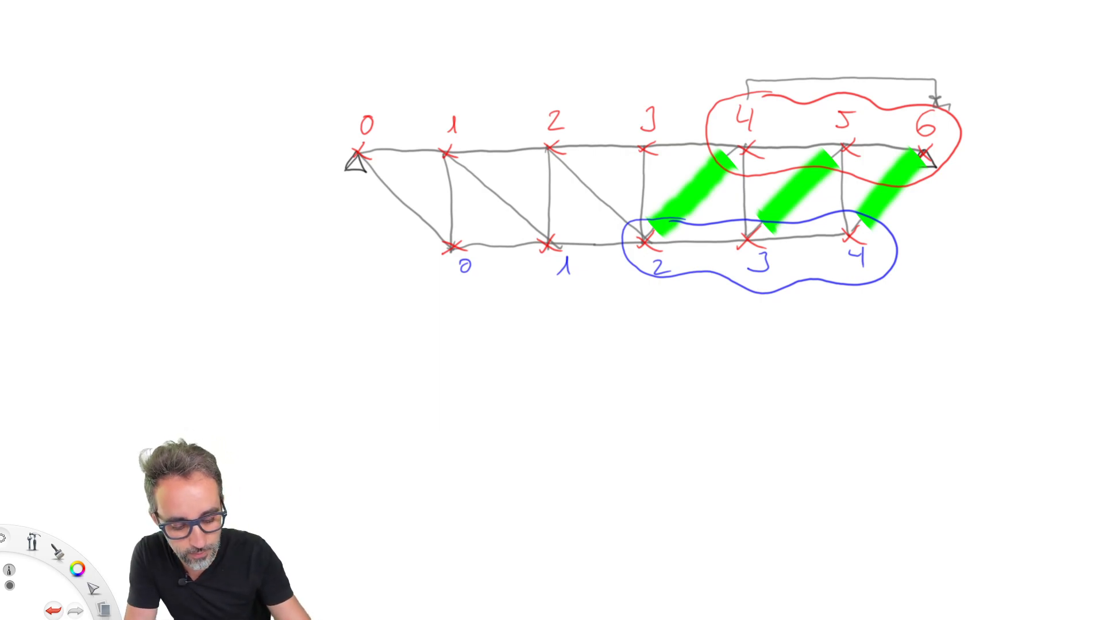
left_click_drag(917, 72, 929, 57)
mouse_move(933, 57)
left_mouse_down()
mouse_move(935, 81)
mouse_move(922, 59)
mouse_move(928, 82)
mouse_move(934, 56)
left_mouse_up()
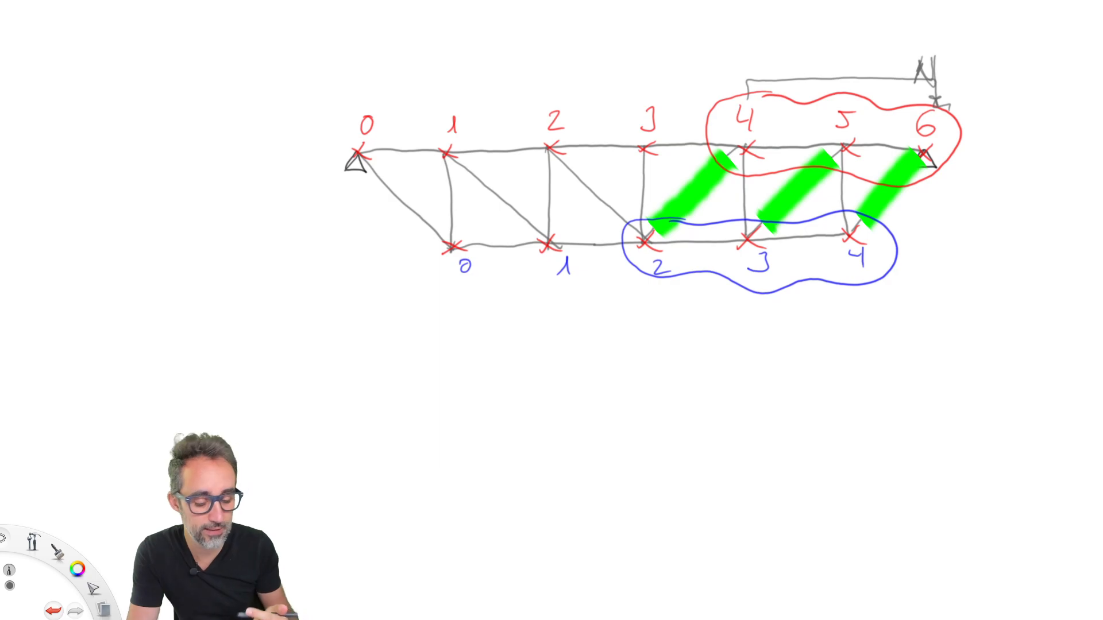
Circle top nodes 4, 2, 6 and 3 on the sketch, and draw an arrow pointing from node 3 to node 2
left_click_drag(752, 91, 747, 89)
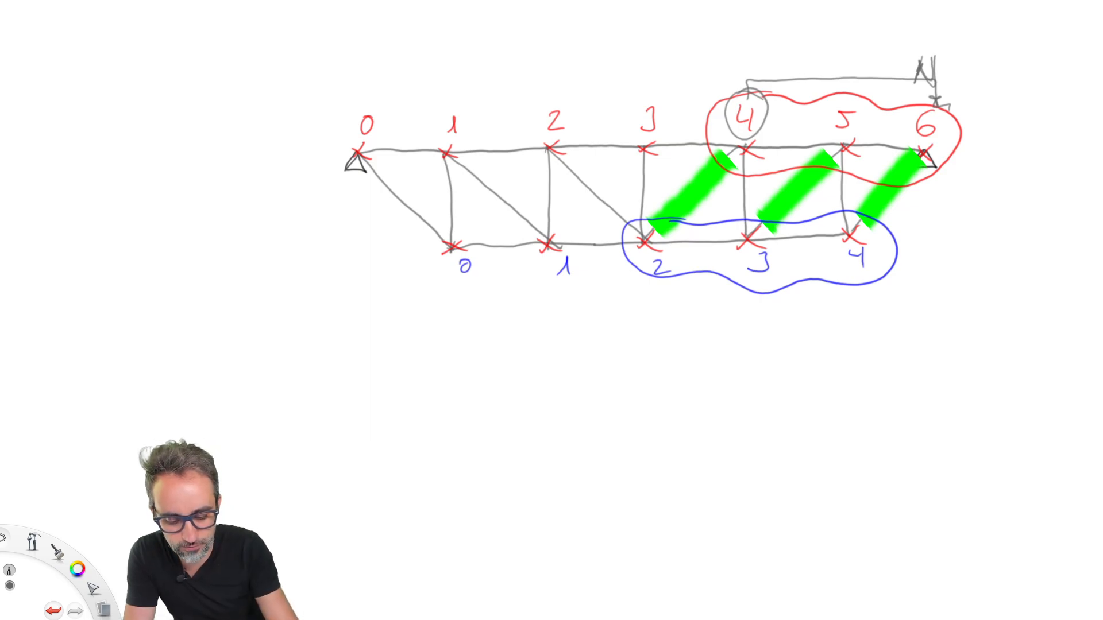
mouse_move(560, 101)
left_mouse_down()
mouse_move(537, 127)
mouse_move(567, 103)
left_mouse_up()
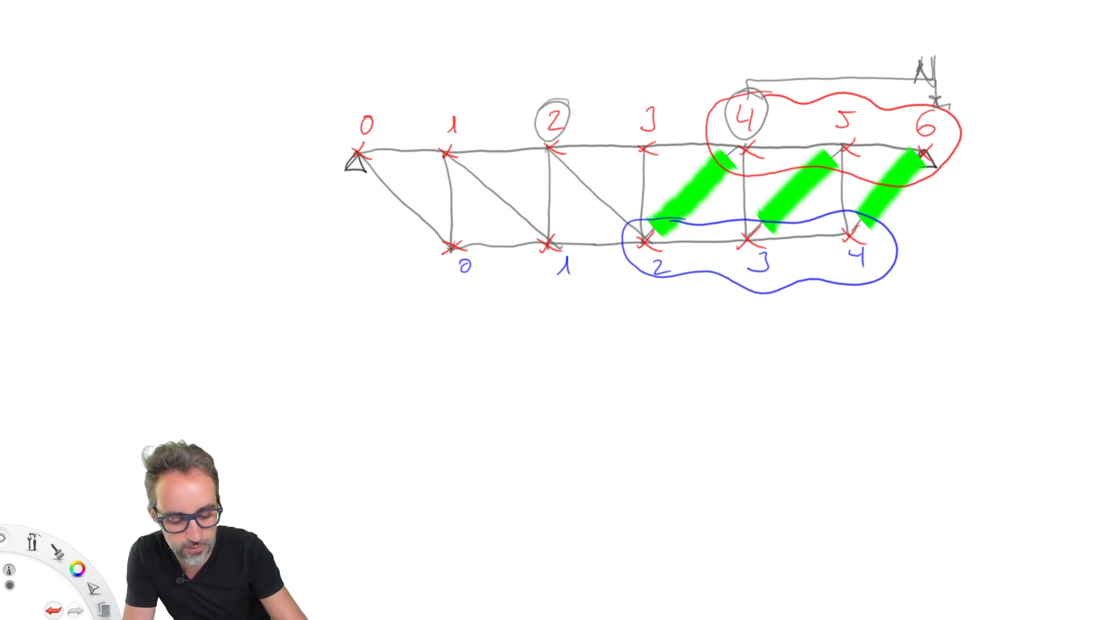
left_click_drag(558, 99, 566, 104)
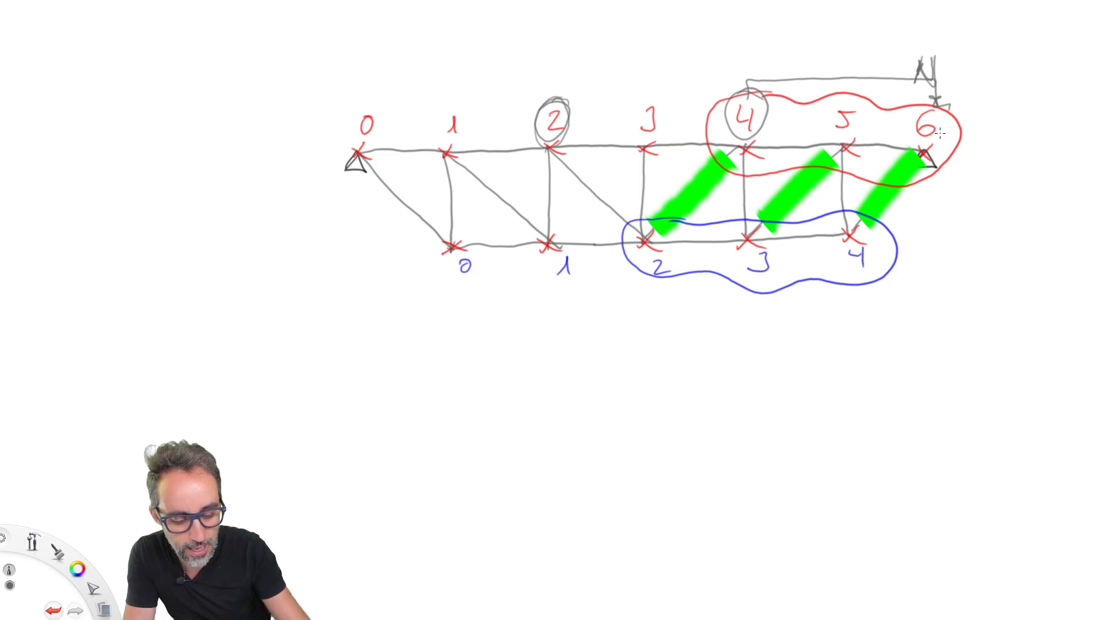
mouse_move(950, 104)
left_mouse_down()
mouse_move(932, 94)
mouse_move(948, 98)
left_mouse_up()
mouse_move(655, 91)
left_mouse_down()
mouse_move(627, 106)
mouse_move(660, 96)
left_mouse_up()
left_click_drag(607, 119, 582, 124)
left_click_drag(591, 109, 590, 131)
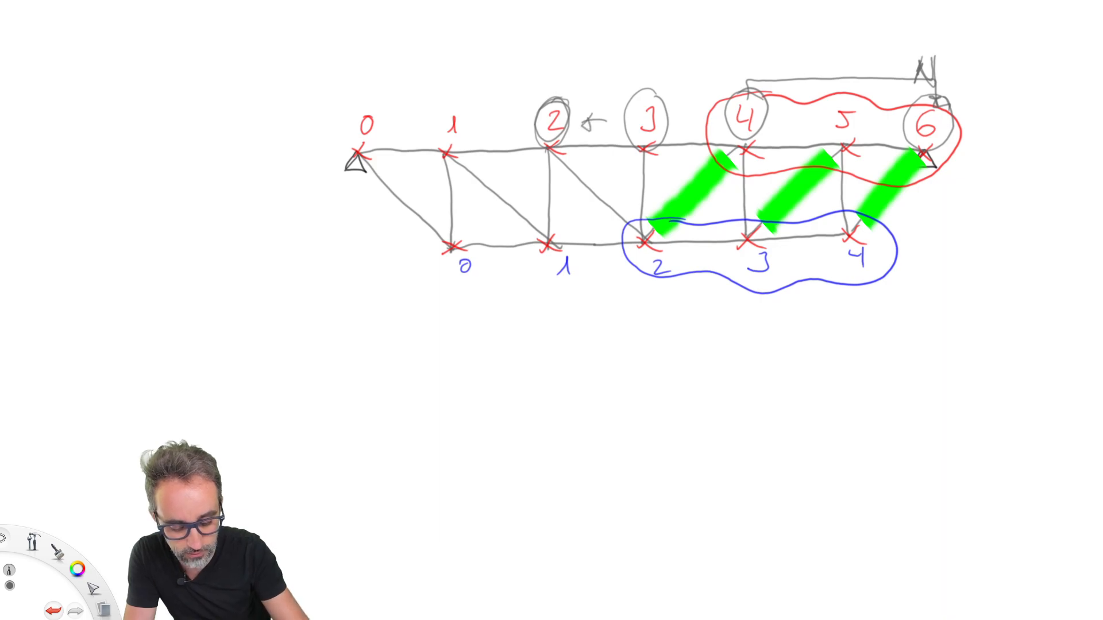
Annotate top node 3 with N/2 and top node 2 with N/2 -1, undoing the misplaced strokes after the first N
mouse_move(486, 102)
left_mouse_down()
mouse_move(502, 81)
mouse_move(520, 91)
mouse_move(516, 122)
left_mouse_up()
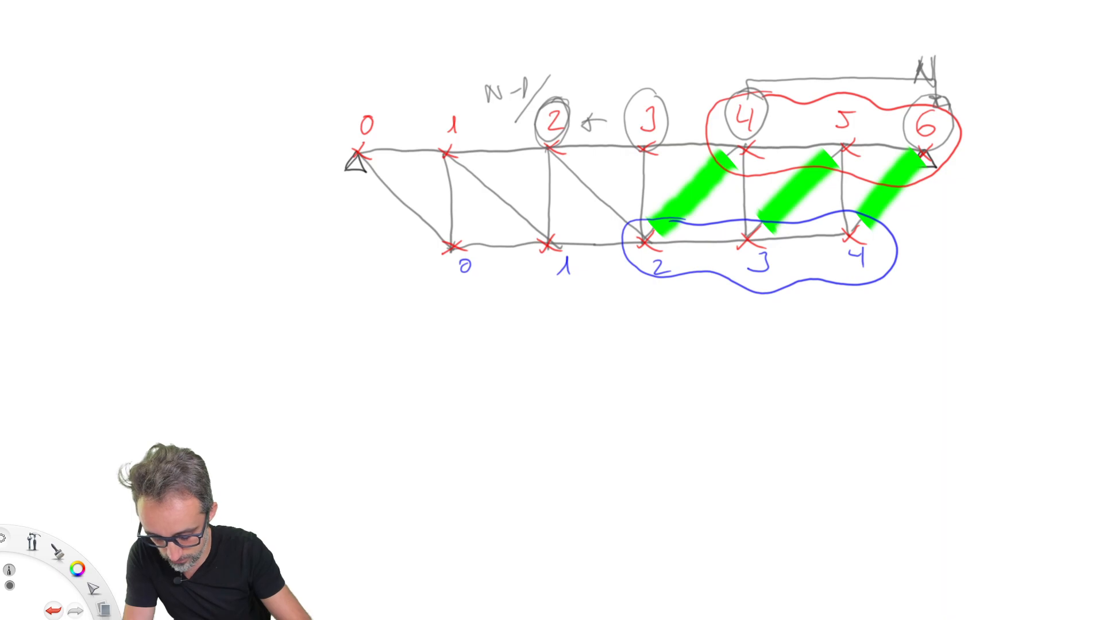
key("ctrl+z")
key("ctrl+z")
key("ctrl+z")
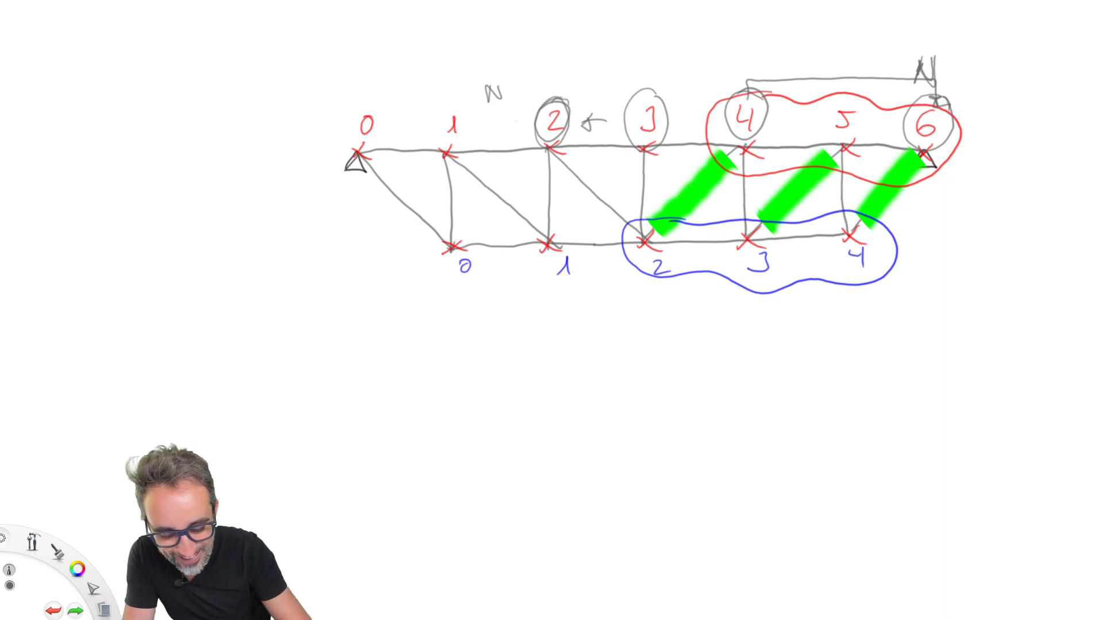
mouse_move(626, 90)
left_mouse_down()
mouse_move(640, 74)
mouse_move(634, 109)
left_mouse_up()
left_click_drag(656, 89, 671, 99)
mouse_move(516, 83)
left_mouse_down()
mouse_move(493, 131)
mouse_move(528, 129)
mouse_move(535, 93)
mouse_move(546, 99)
left_mouse_up()
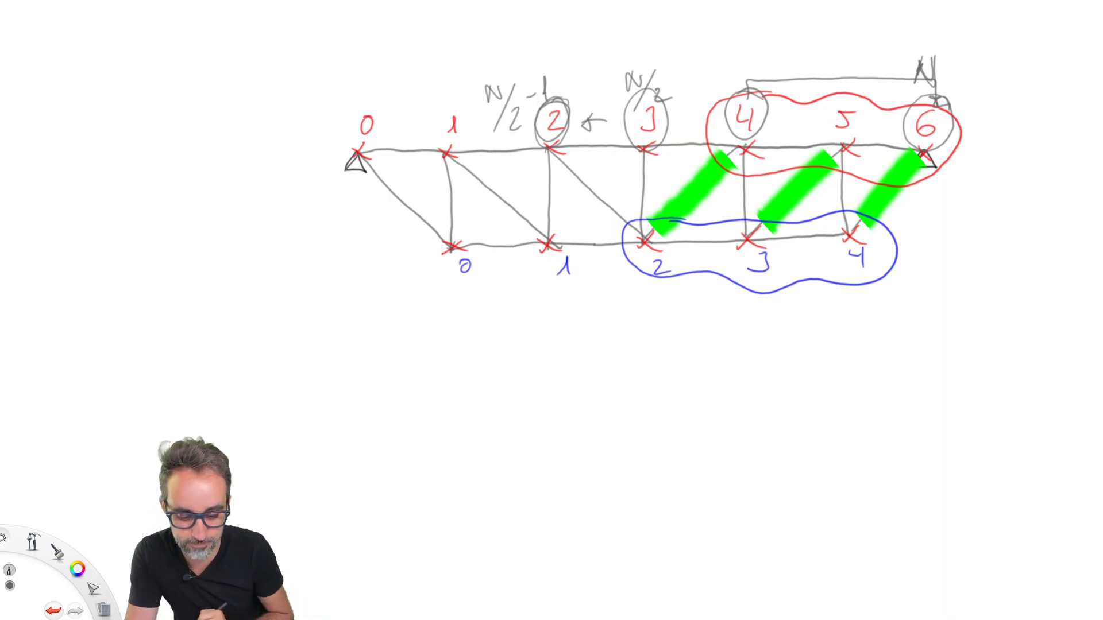
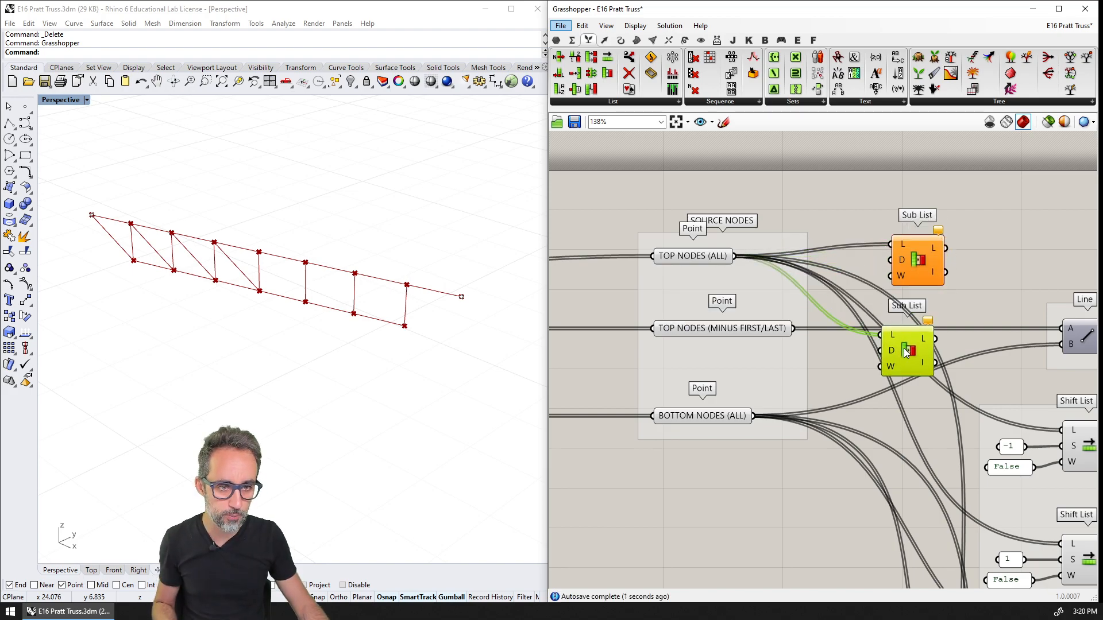
Connect BOTTOM NODES (ALL) to the second Sub List and arrange both Sub Lists one above the other below the left diagonals group
left_click_drag(753, 415, 901, 404)
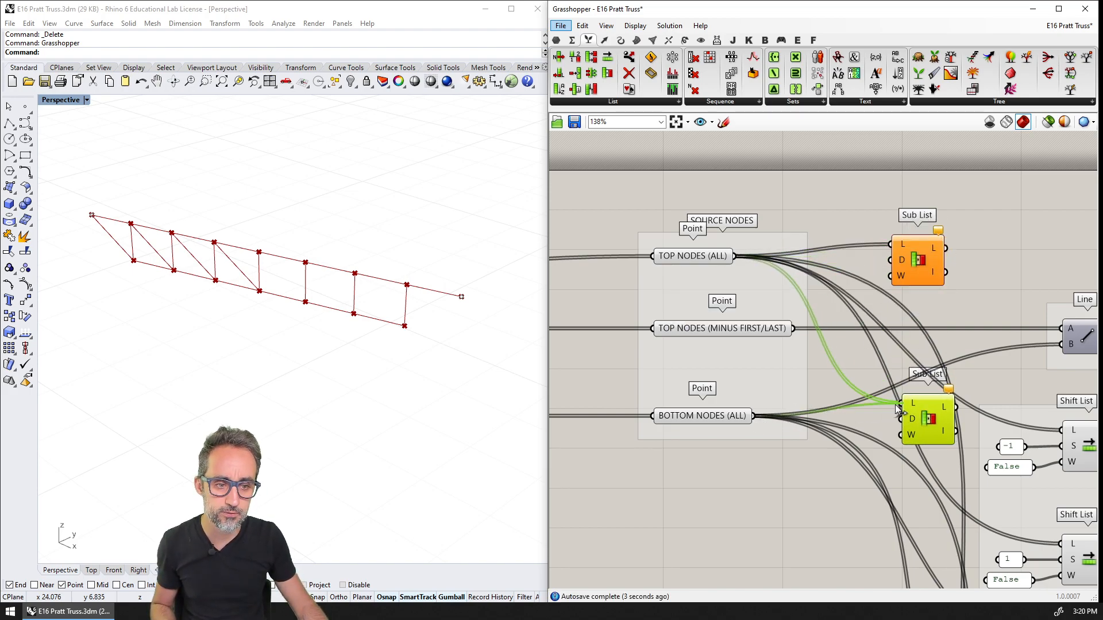
right_click_drag(911, 413, 774, 220)
scroll(812, 306, "down", 3)
left_click(819, 222, "shift")
scroll(774, 220, "down", 3)
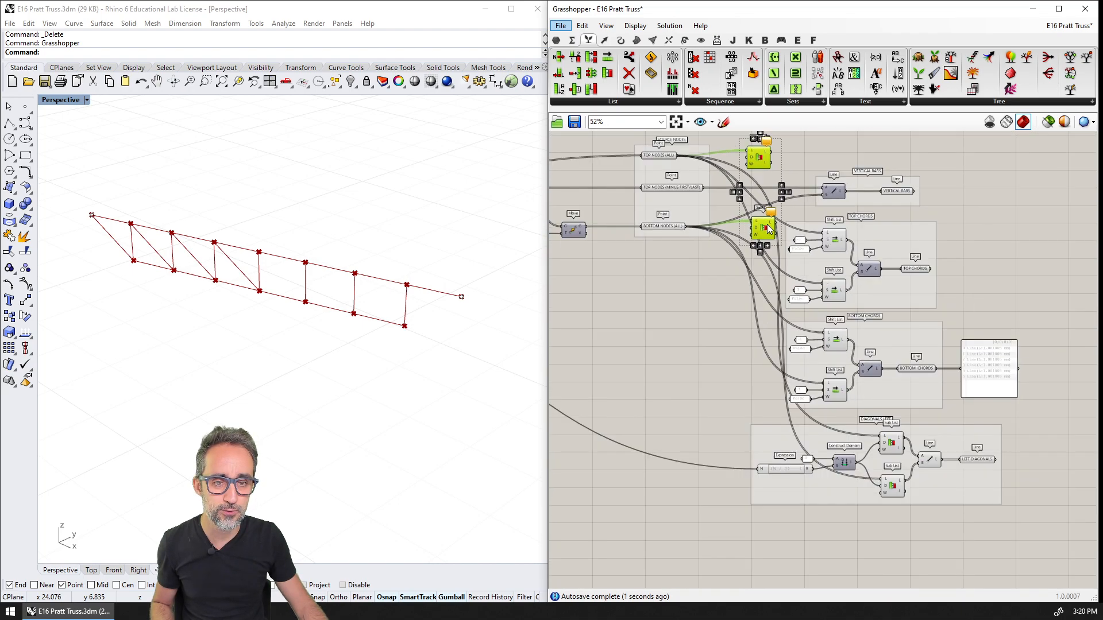
left_click_drag(774, 219, 882, 532)
scroll(881, 532, "up", 2)
right_click_drag(912, 516, 884, 453)
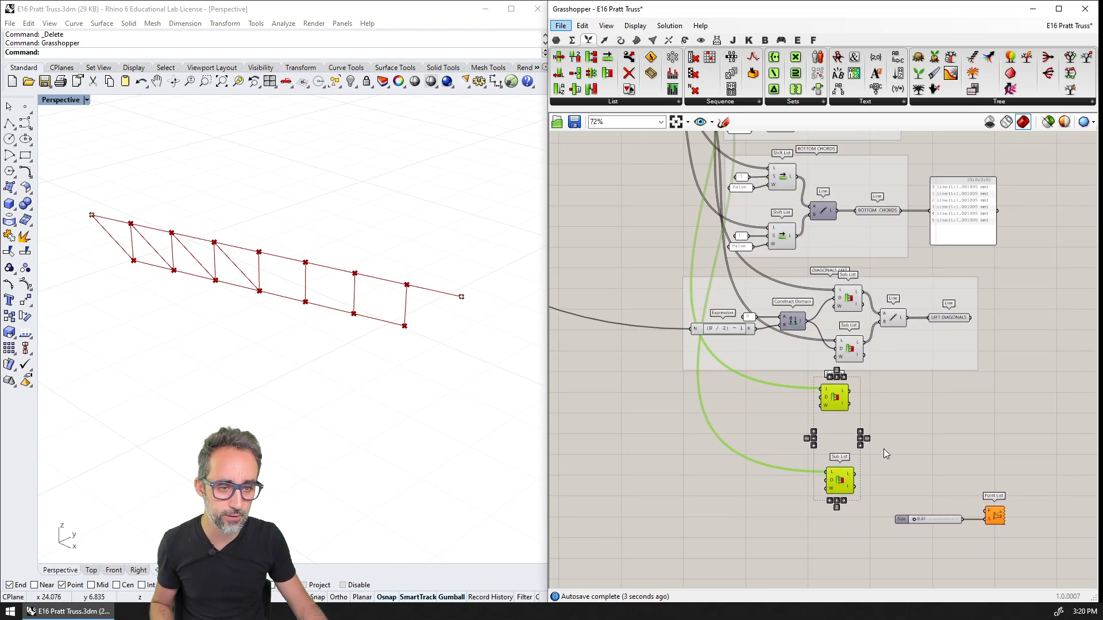
left_click(885, 453)
left_click_drag(832, 391, 848, 426)
mouse_move(838, 481)
left_mouse_down()
mouse_move(849, 474)
mouse_move(851, 493)
left_mouse_up()
left_click(853, 433)
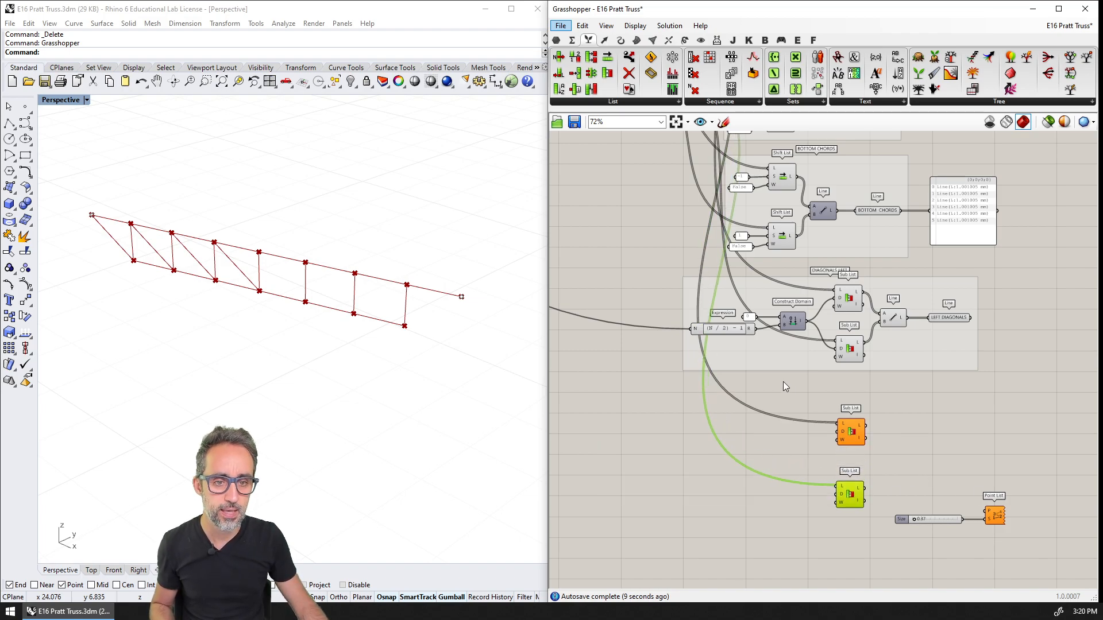
Add a Construct Domain component and connect it to the domain input of the upper new Sub List
scroll(783, 386, "up", 4)
double_click(801, 362)
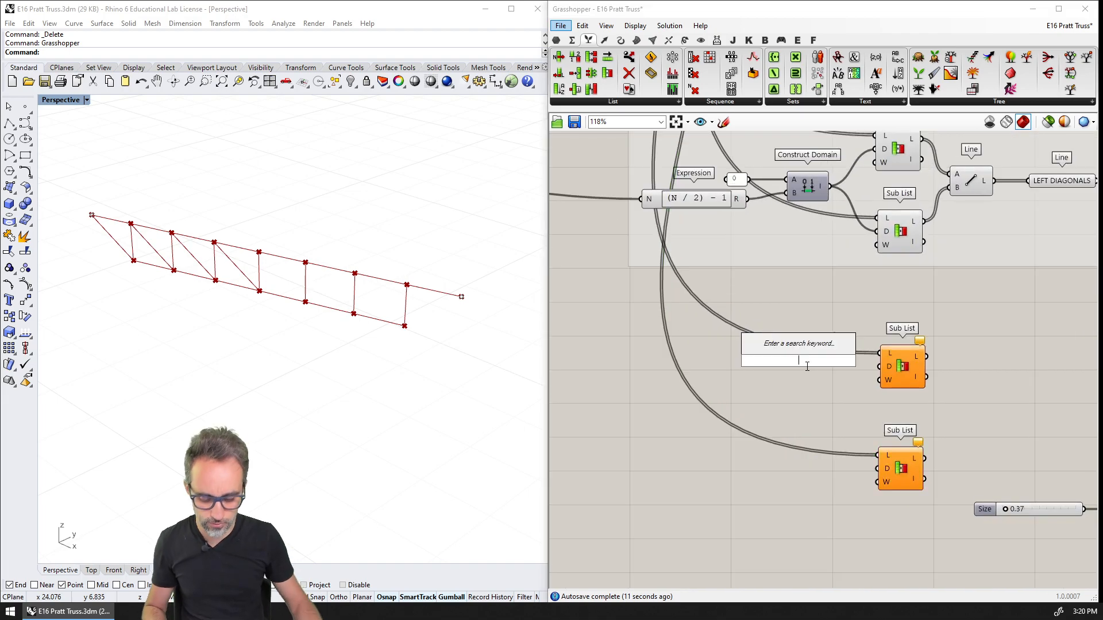
type("CONSTRU")
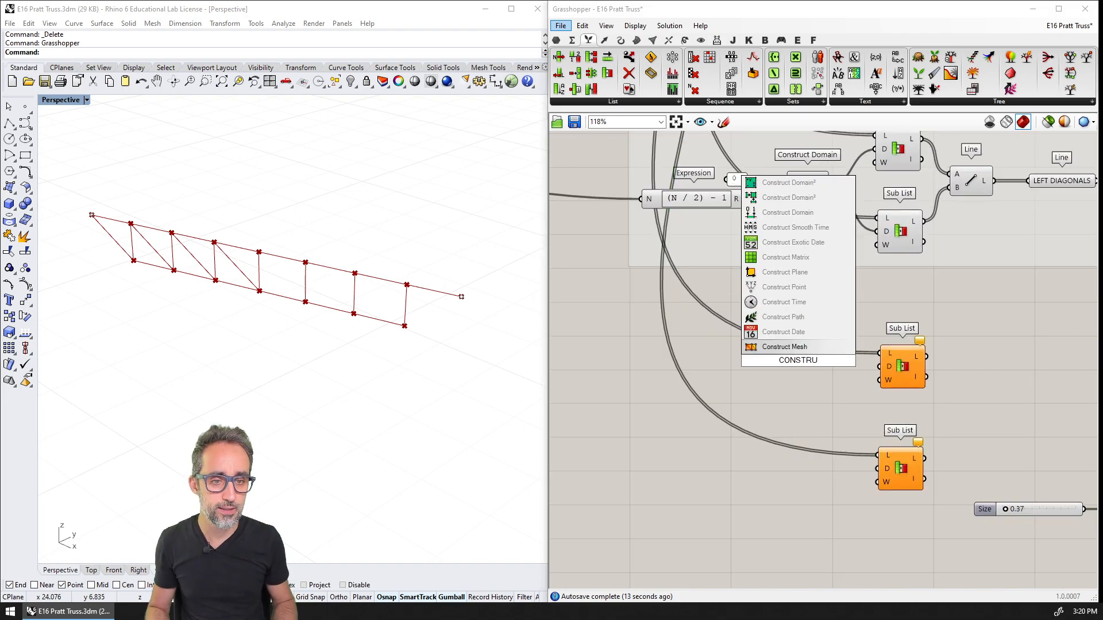
type("CT DOMAIN")
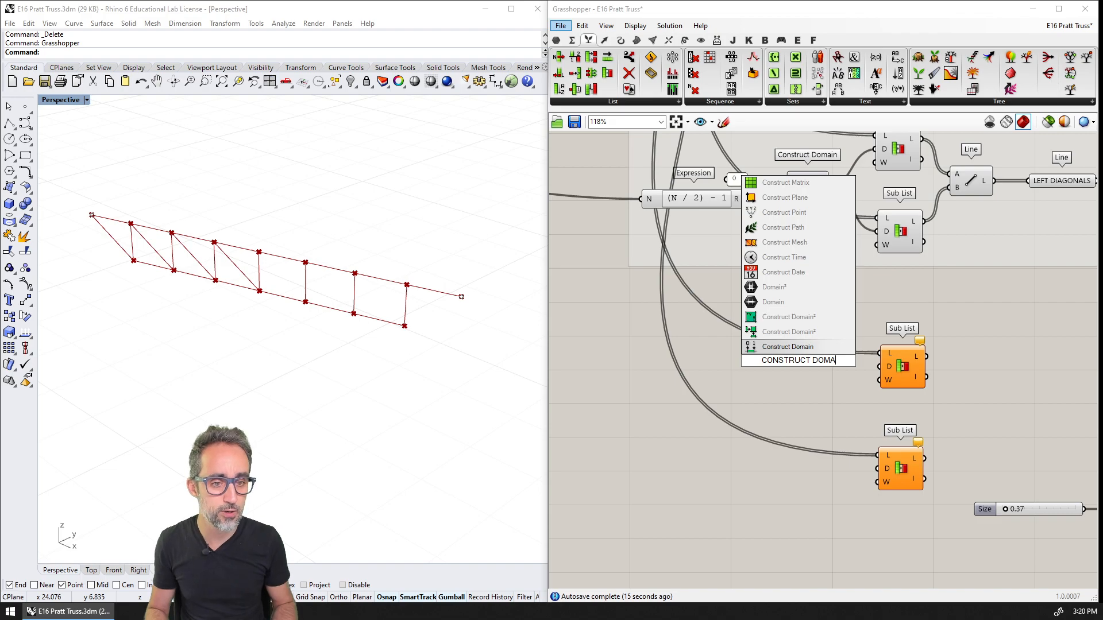
key("Return")
left_click_drag(800, 366, 806, 373)
mouse_move(825, 368)
left_mouse_down()
mouse_move(880, 366)
mouse_move(814, 371)
left_mouse_up()
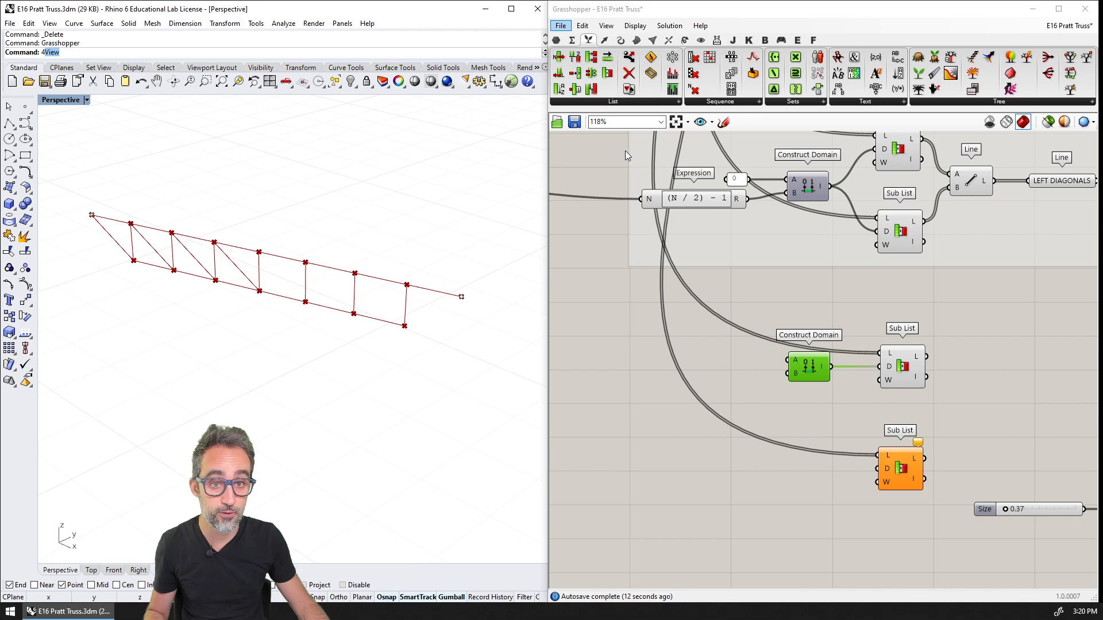
Feed the new Construct Domain's A input from a copy of the left diagonals' expression, edited to (N / 2) + 1
left_click(705, 202)
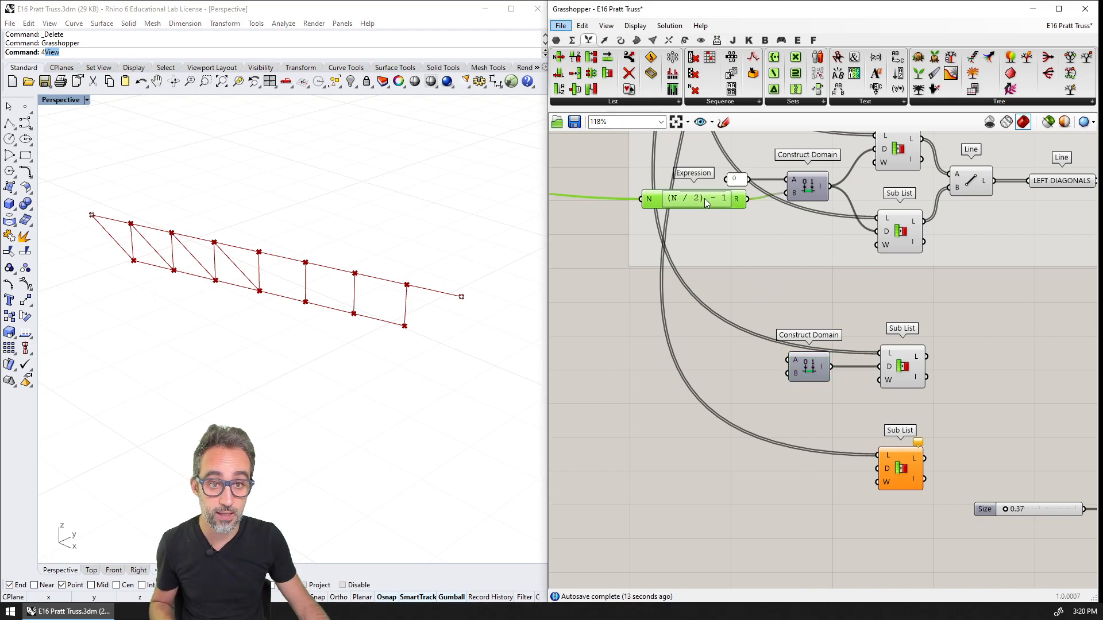
left_click_drag(702, 196, 714, 363, "alt")
scroll(718, 362, "up", 2)
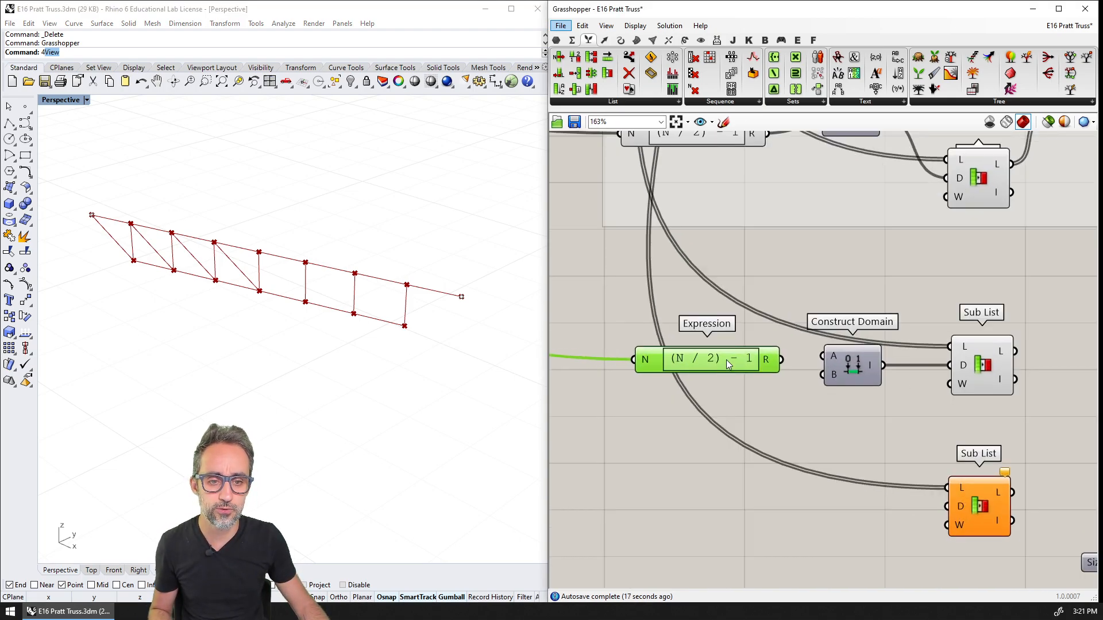
double_click(726, 360)
double_click(649, 373)
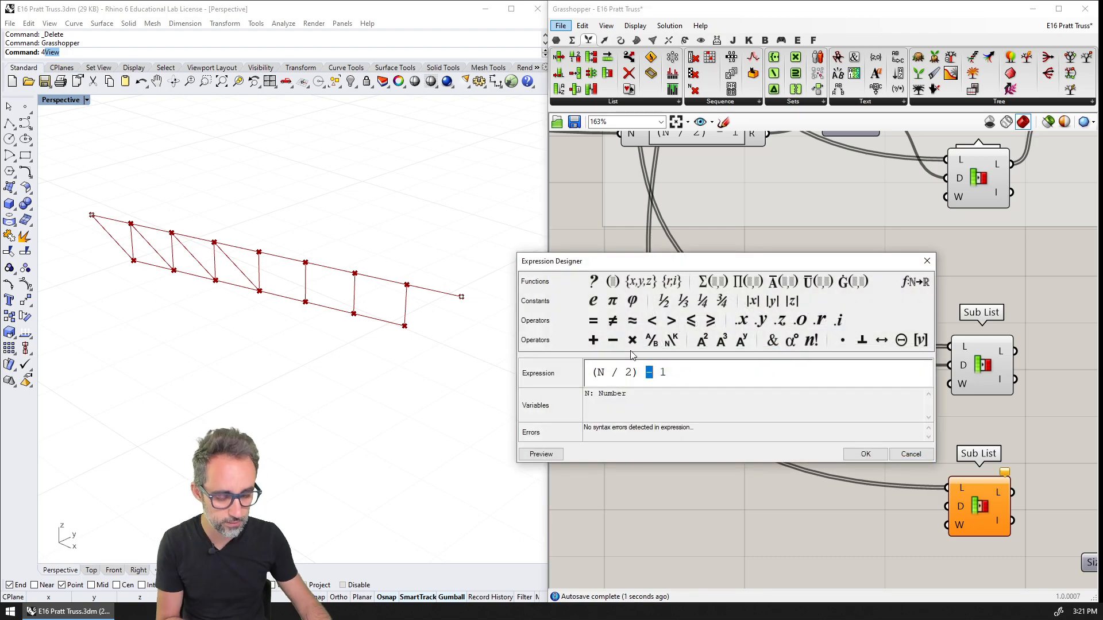
type("+")
left_click(865, 454)
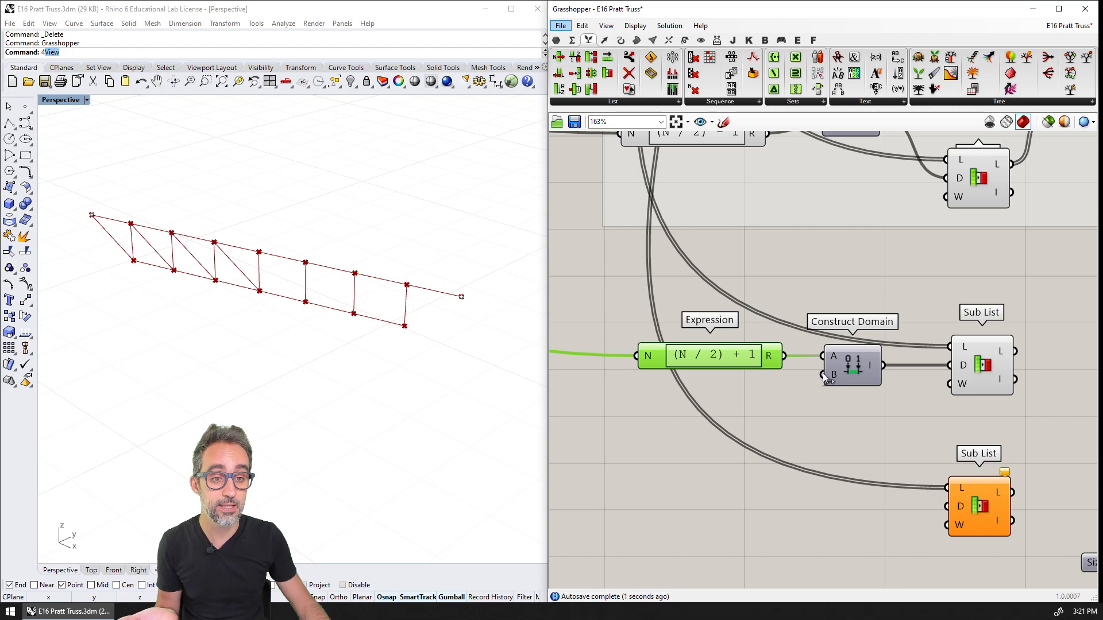
Connect the SPANS slider from the inputs group to the B input of the new Construct Domain, matching the sketch's upper limit N
mouse_move(835, 377)
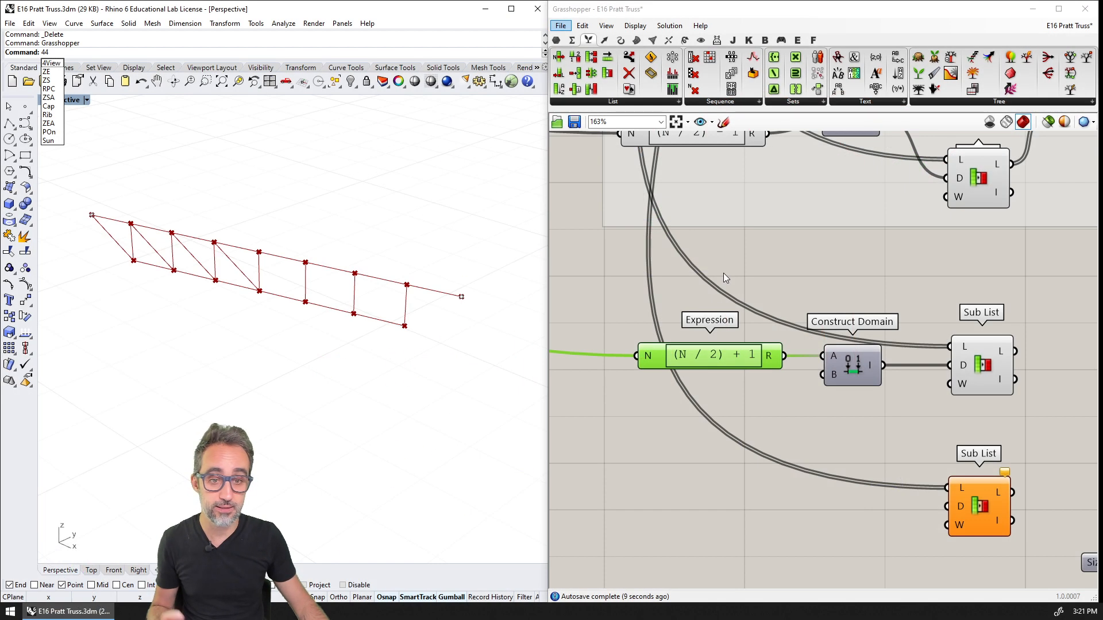
right_click_drag(723, 273, 849, 343)
scroll(849, 342, "down", 6)
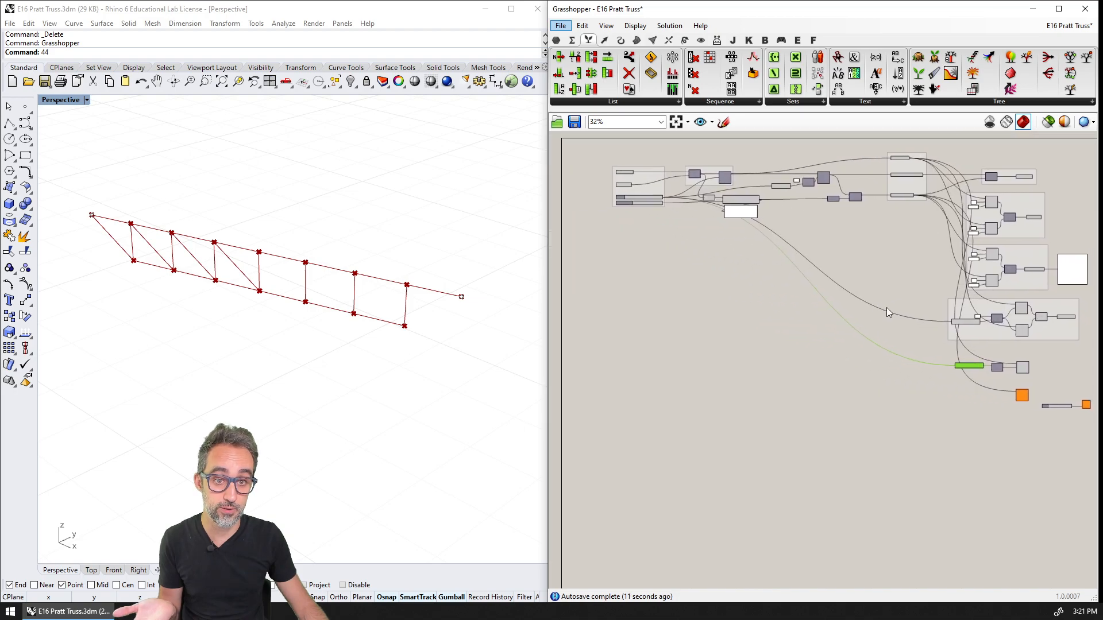
left_click_drag(632, 180, 978, 422)
scroll(978, 424, "up", 6)
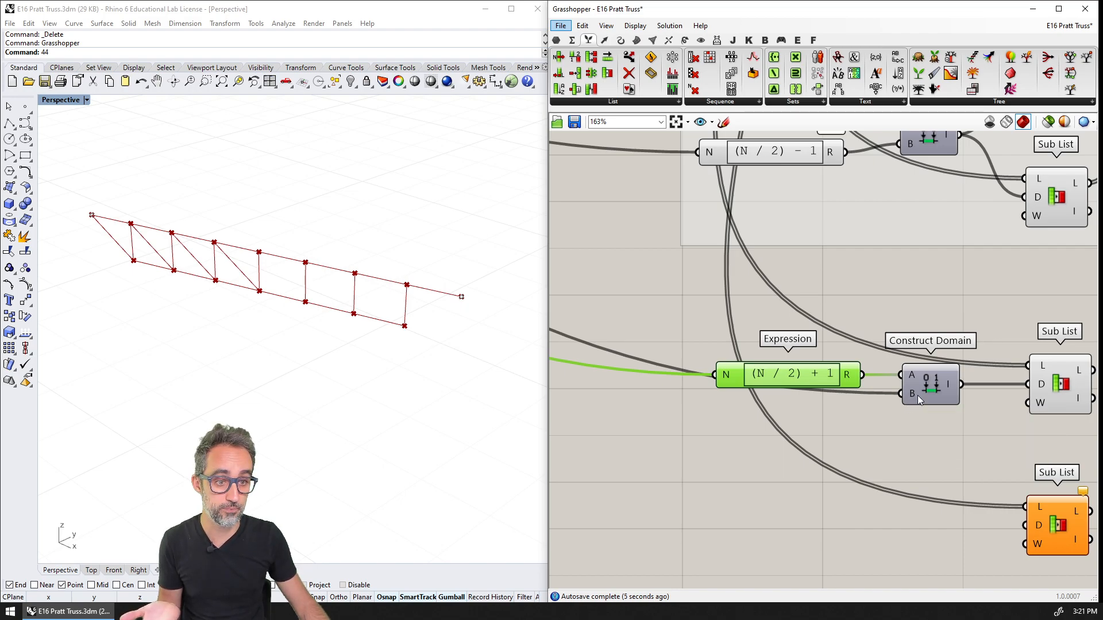
Connect the upper new Sub List's list output to the Point List to number the selected top nodes
right_click_drag(939, 394, 689, 258)
mouse_move(763, 331)
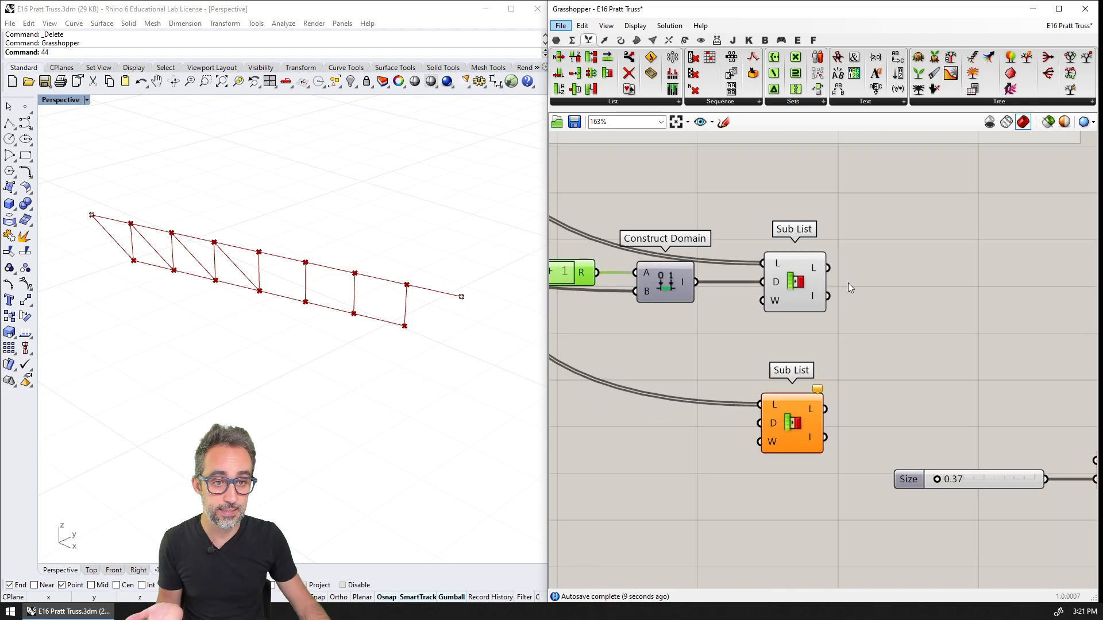
right_click_drag(847, 282, 746, 254)
left_click_drag(728, 247, 997, 440)
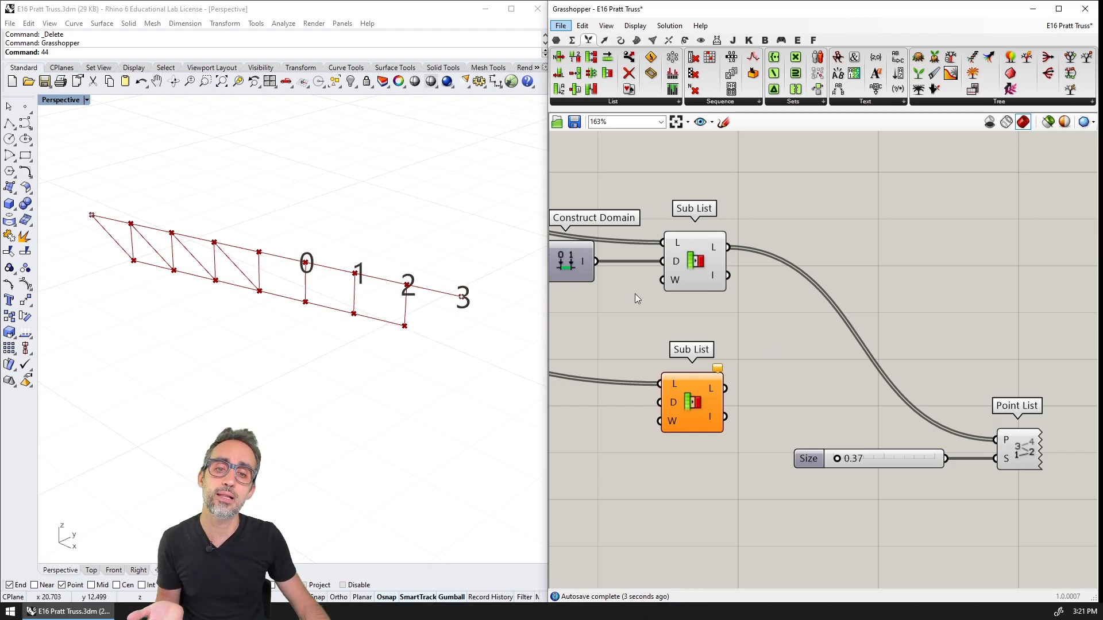
Set the SPANS slider to 6 to test the top node selection for the right diagonals
right_click_drag(635, 264, 870, 311)
scroll(871, 311, "down", 5)
right_click_drag(626, 243, 942, 379)
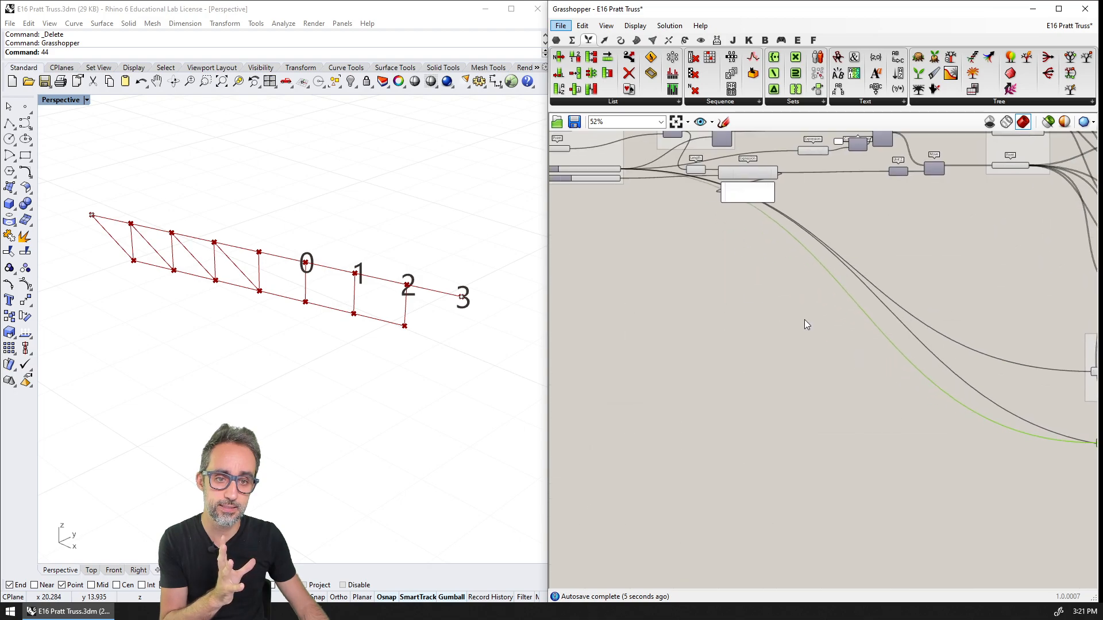
right_click_drag(578, 162, 723, 220)
scroll(722, 220, "up", 3)
scroll(723, 220, "up", 2)
mouse_move(755, 226)
left_mouse_down()
mouse_move(798, 225)
mouse_move(743, 228)
left_mouse_up()
scroll(770, 312, "down", 5)
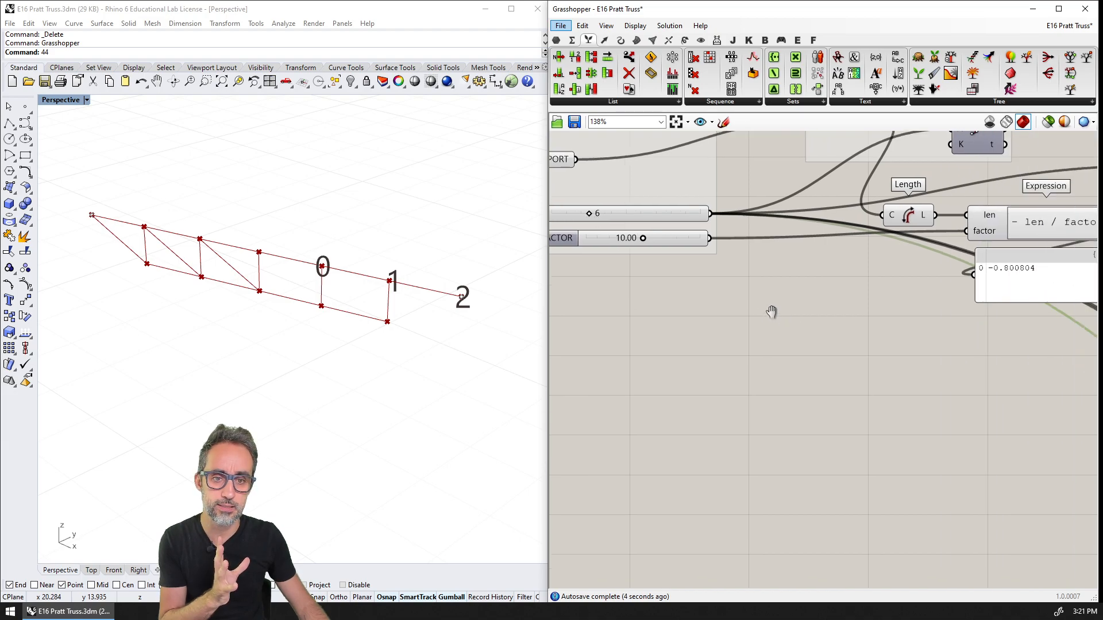
scroll(896, 322, "up", 5)
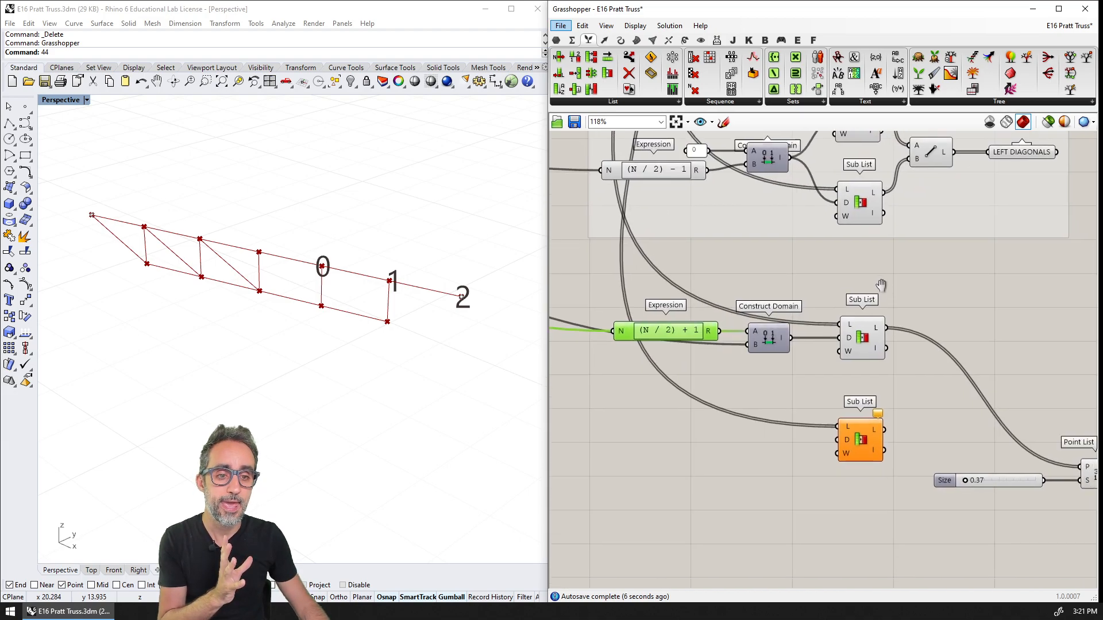
Add a second Construct Domain and connect it to the domain input of the lower Sub List for the bottom nodes
left_click(767, 363)
mouse_move(767, 364)
right_mouse_down()
mouse_move(792, 439)
mouse_move(779, 356)
right_mouse_up()
double_click(780, 428)
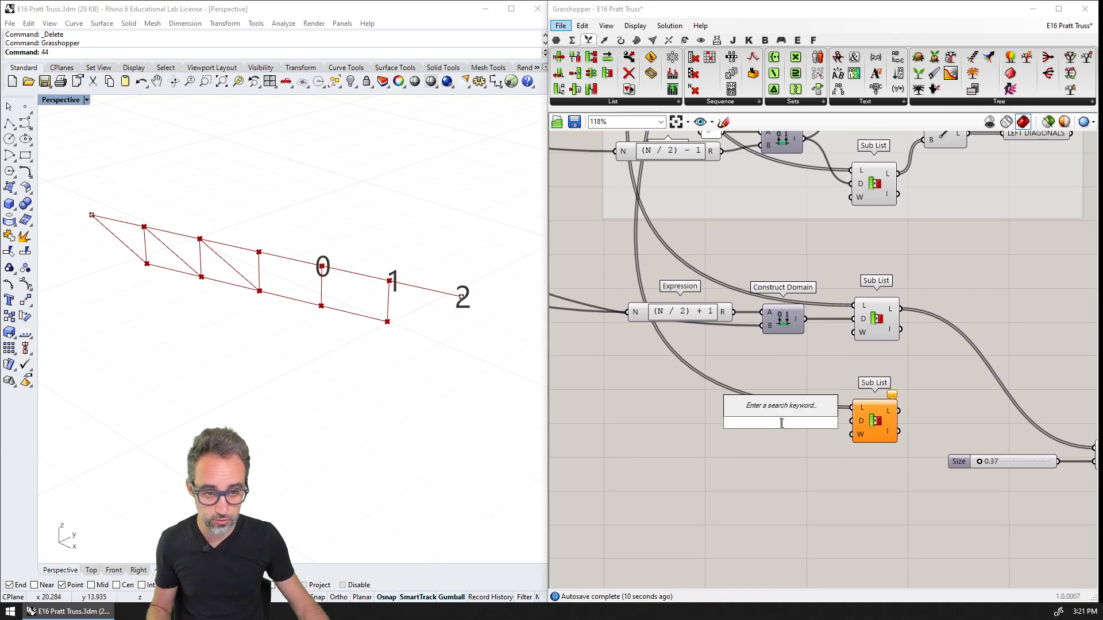
type("CONSTRUCT ")
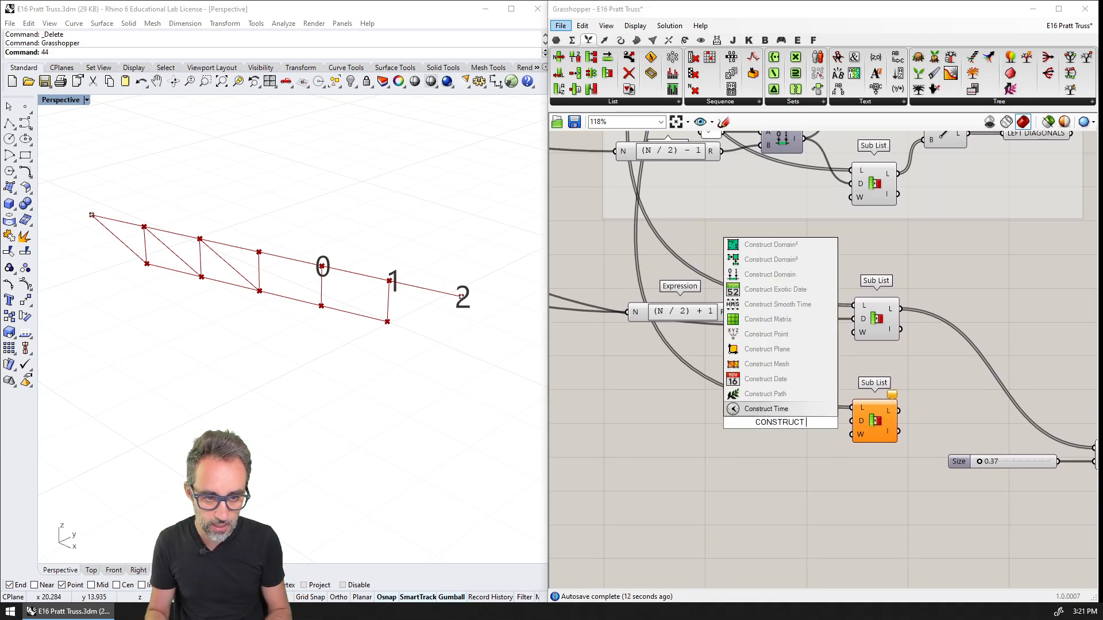
type("DOMAIN")
key("Return")
scroll(780, 424, "up", 2)
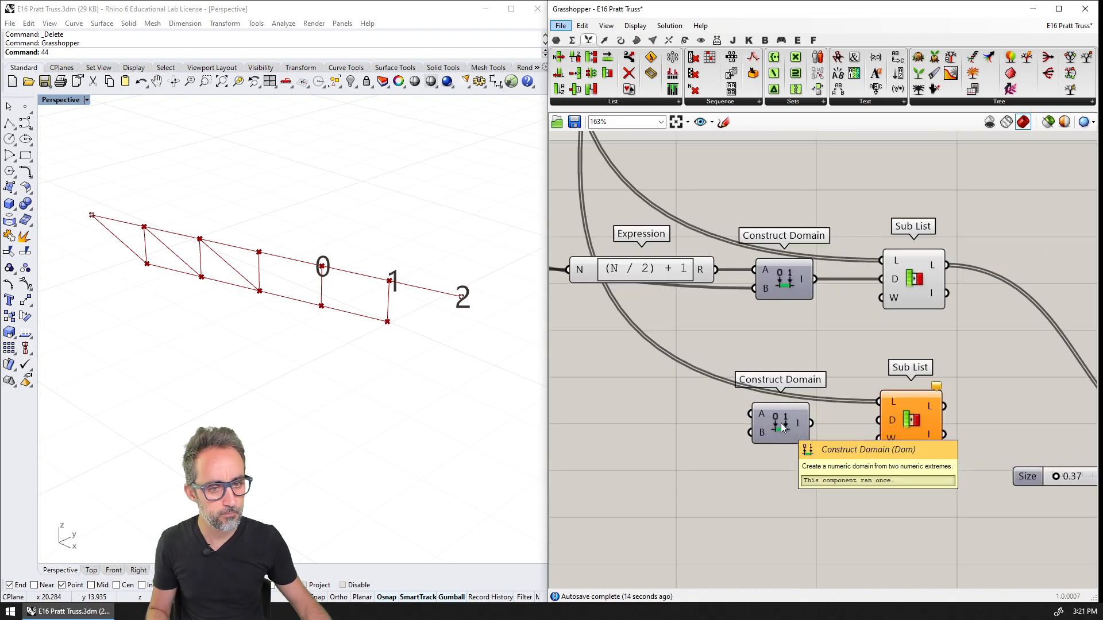
left_click_drag(812, 423, 878, 419)
left_click_drag(778, 425, 786, 421)
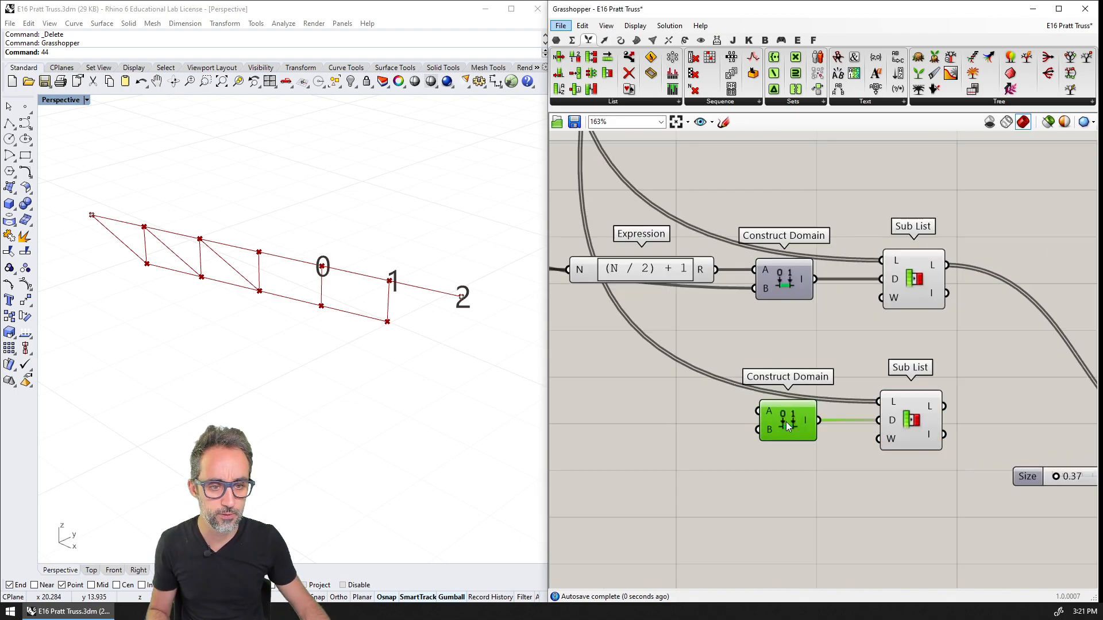
Duplicate the (N / 2) + 1 expression below the original and connect the copy to the lower Construct Domain's B input
type("4433")
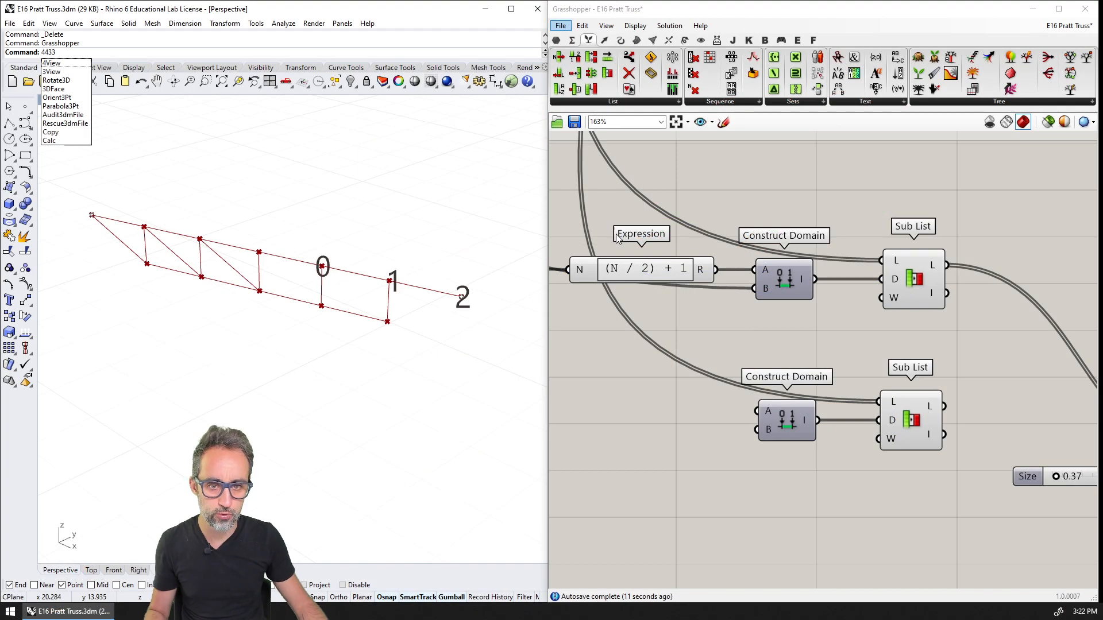
left_click(653, 267)
right_click_drag(682, 289, 738, 298)
left_click_drag(714, 281, 716, 437, "alt")
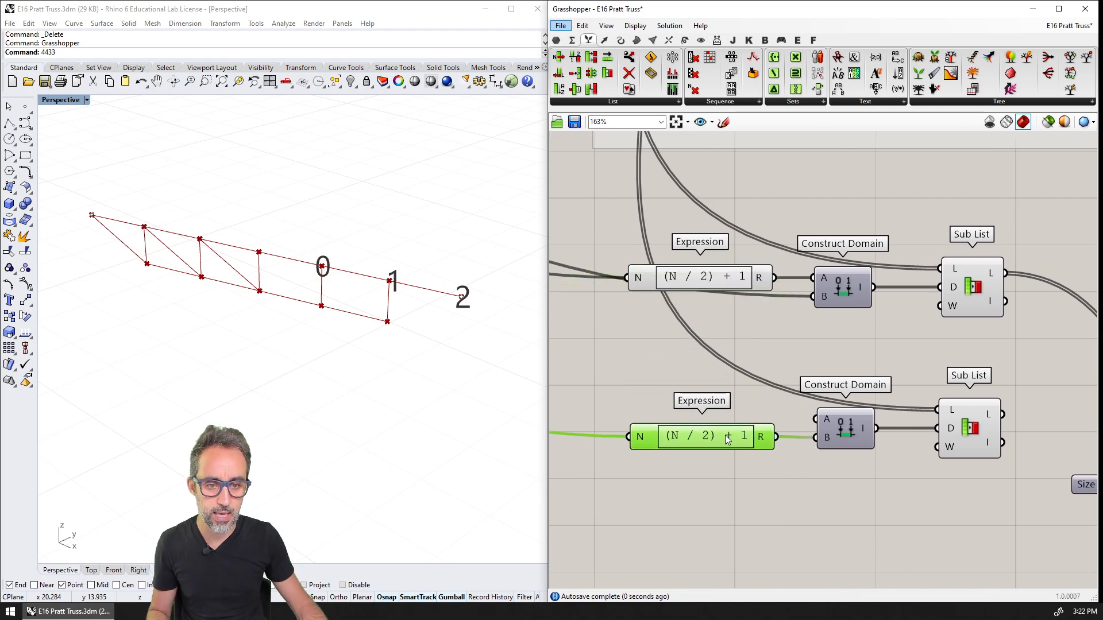
Change the formula of the lower expression copy to N / 2
double_click(728, 439)
left_click_drag(709, 448, 451, 437)
key("Home")
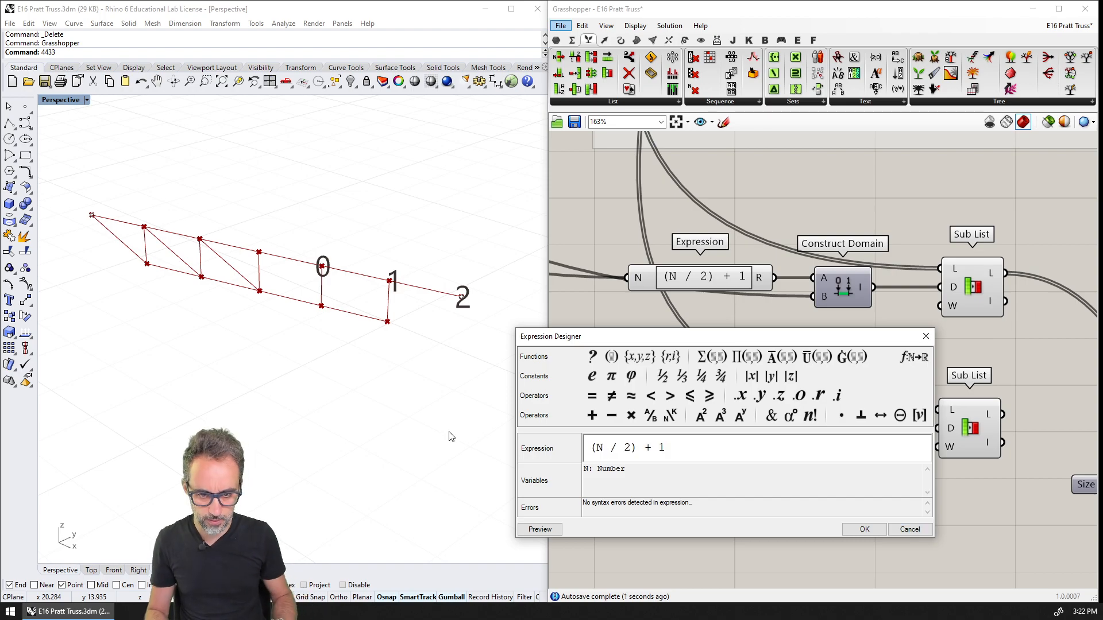
key("Delete")
key("End")
key("BackSpace")
key("BackSpace")
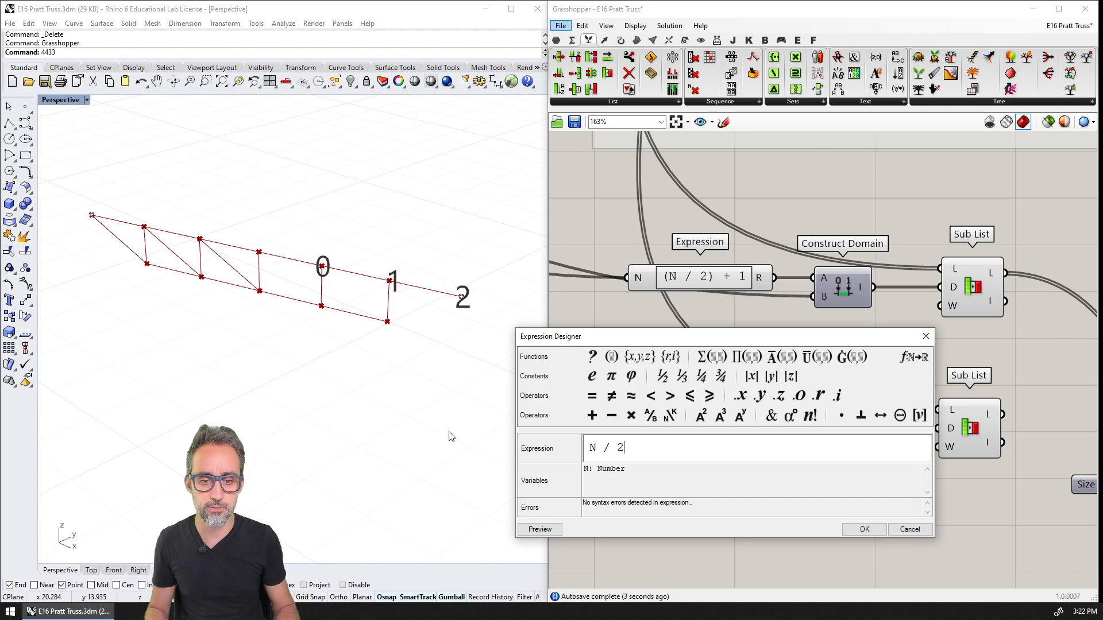
left_click(865, 529)
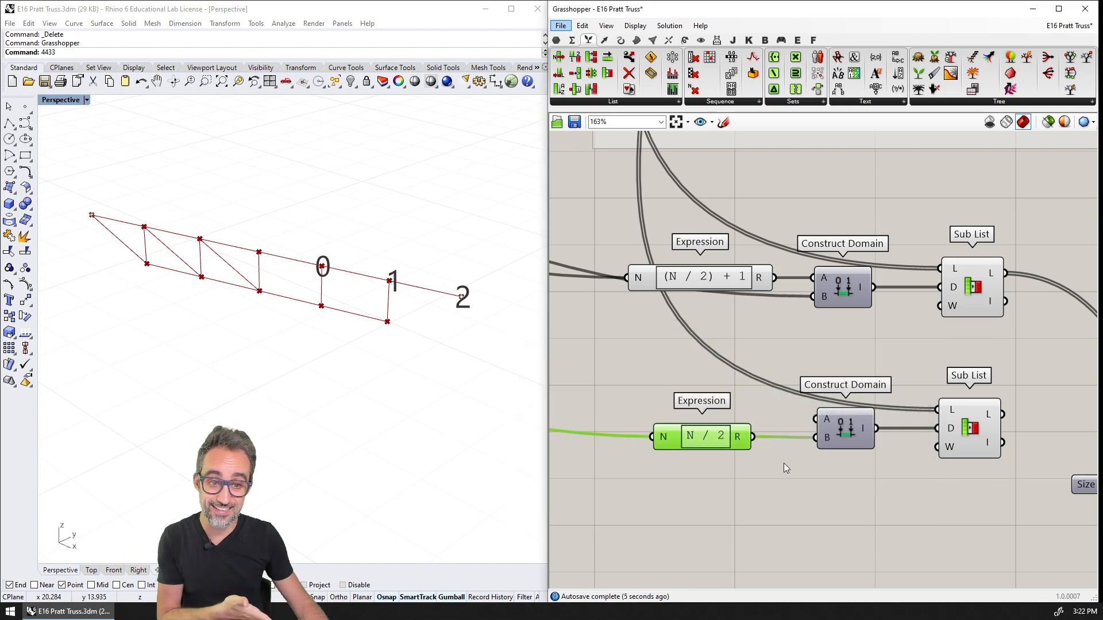
Duplicate the N / 2 expression and place the copy directly above the original
left_click_drag(718, 443, 724, 444)
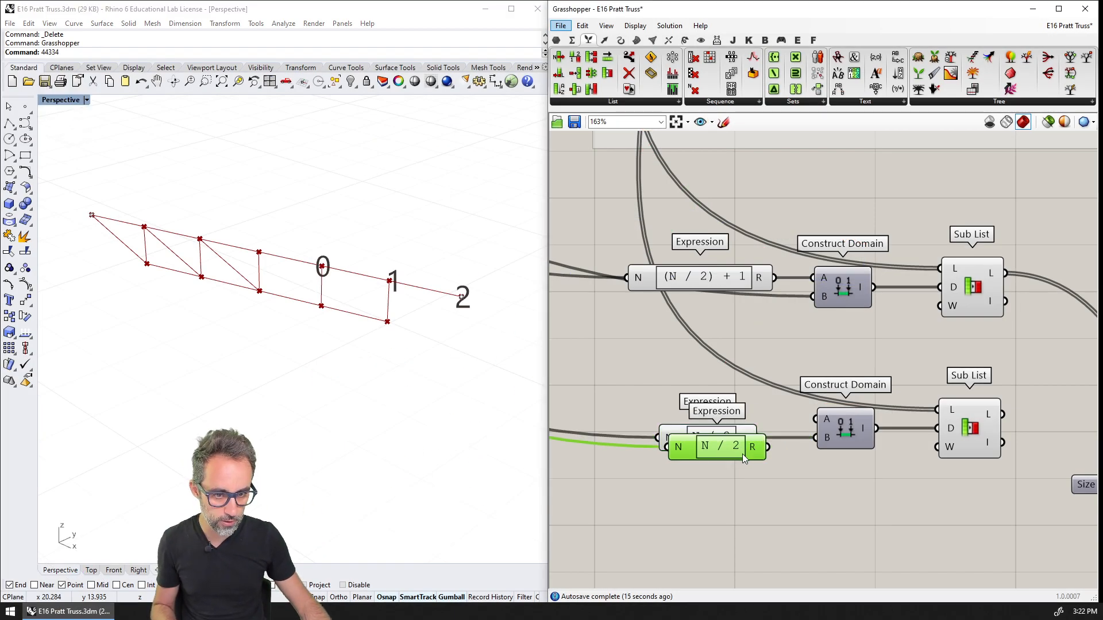
left_click_drag(728, 442, 725, 405, "alt")
right_click(726, 404)
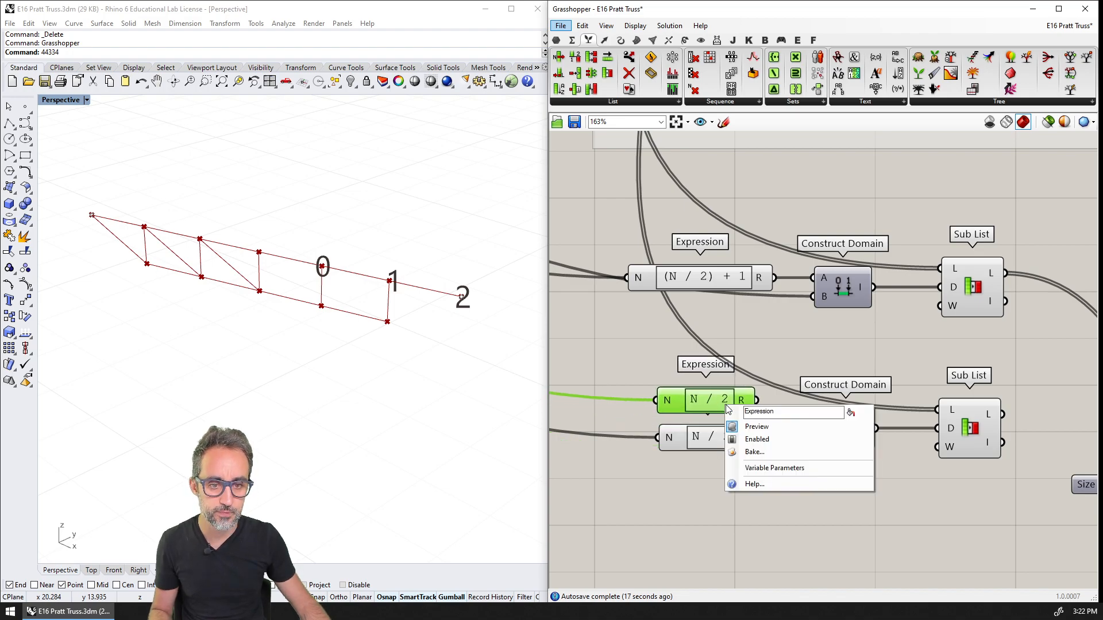
double_click(711, 399)
double_click(586, 411)
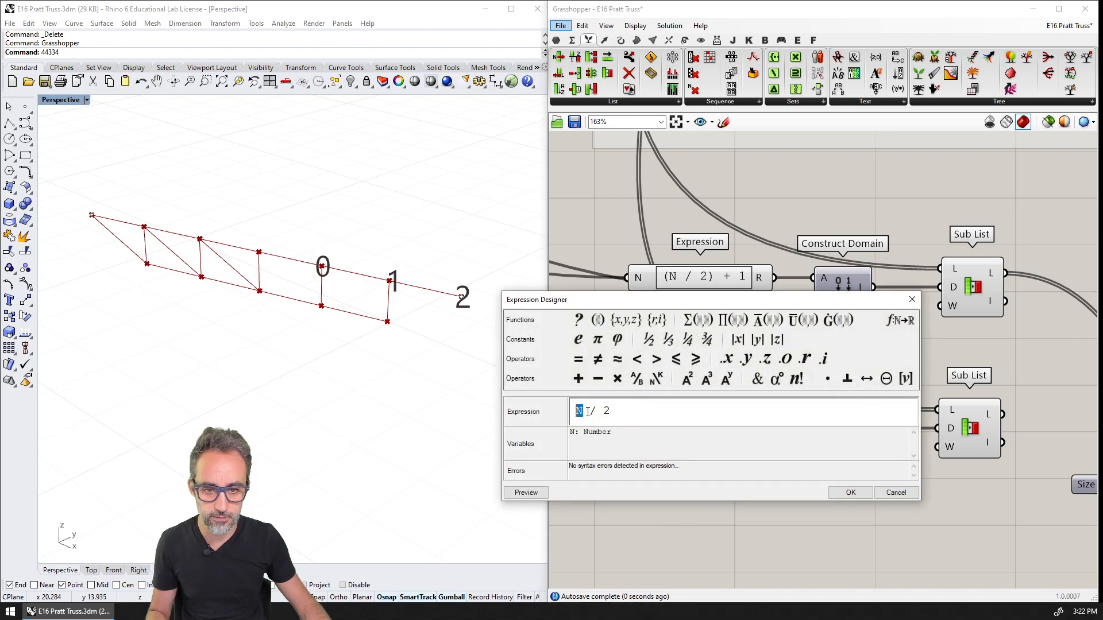
type("(N / 2")
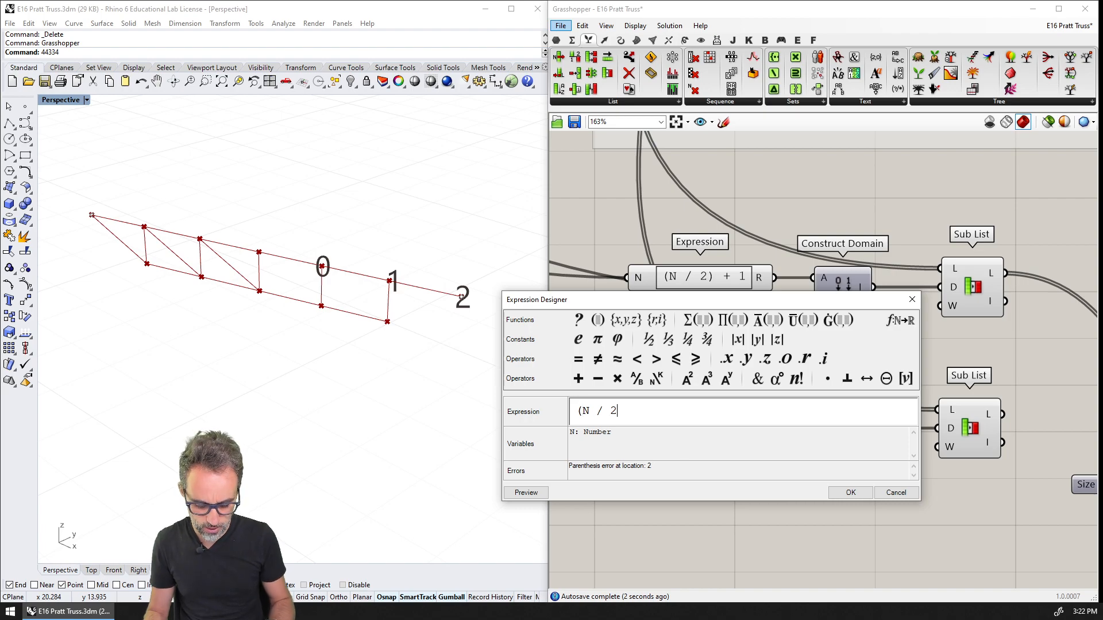
type(")")
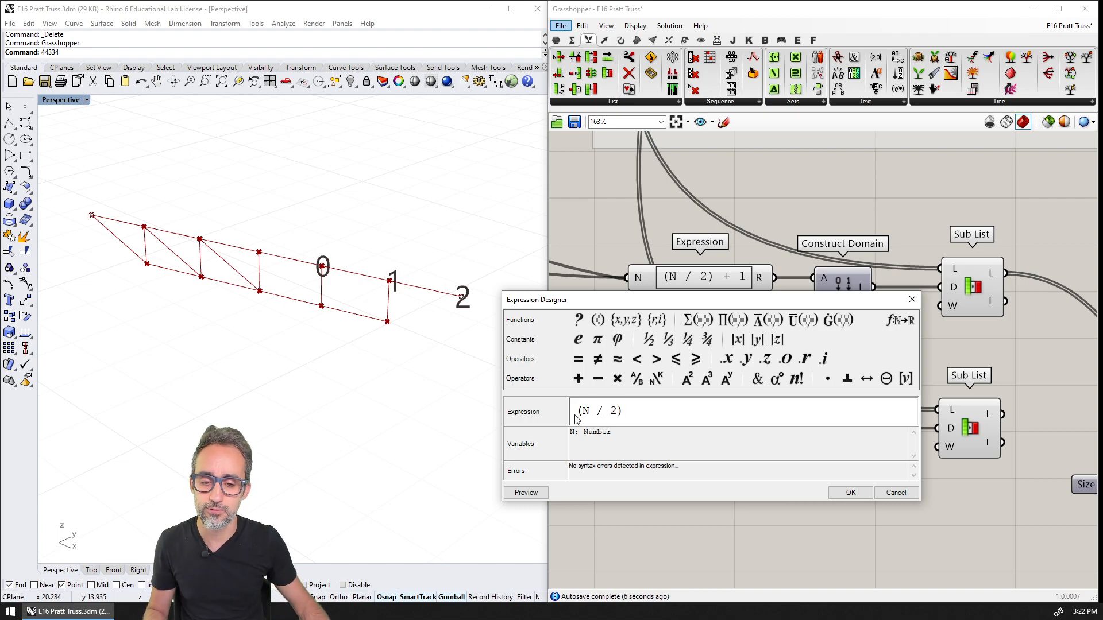
left_click(840, 492)
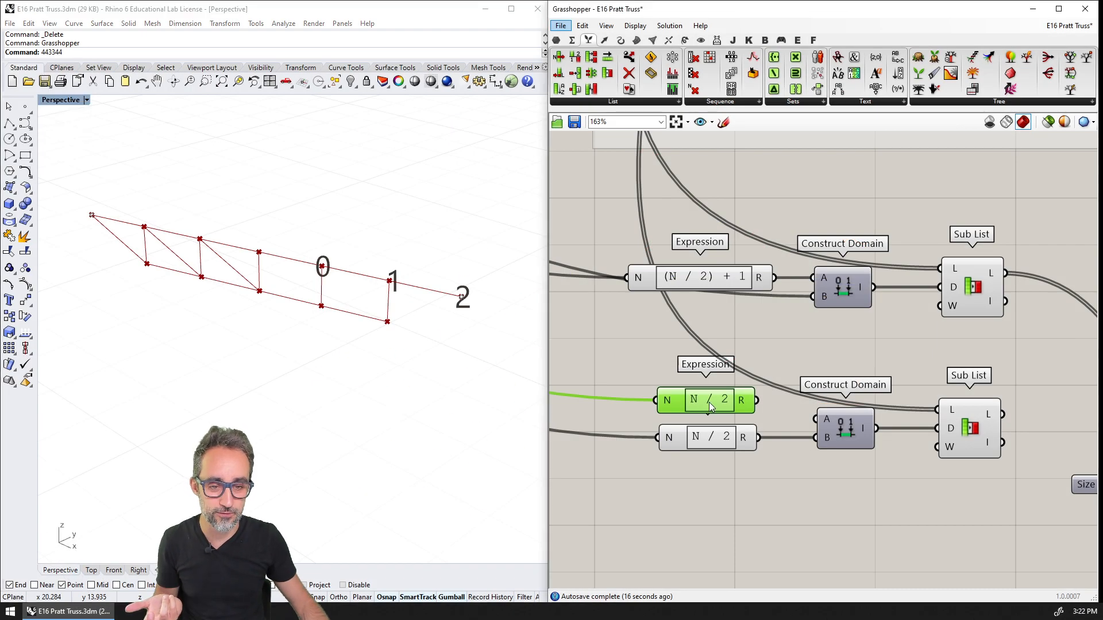
Change the formula of the lower N / 2 expression to N - 2
left_click(722, 439)
double_click(722, 438)
left_click(601, 446)
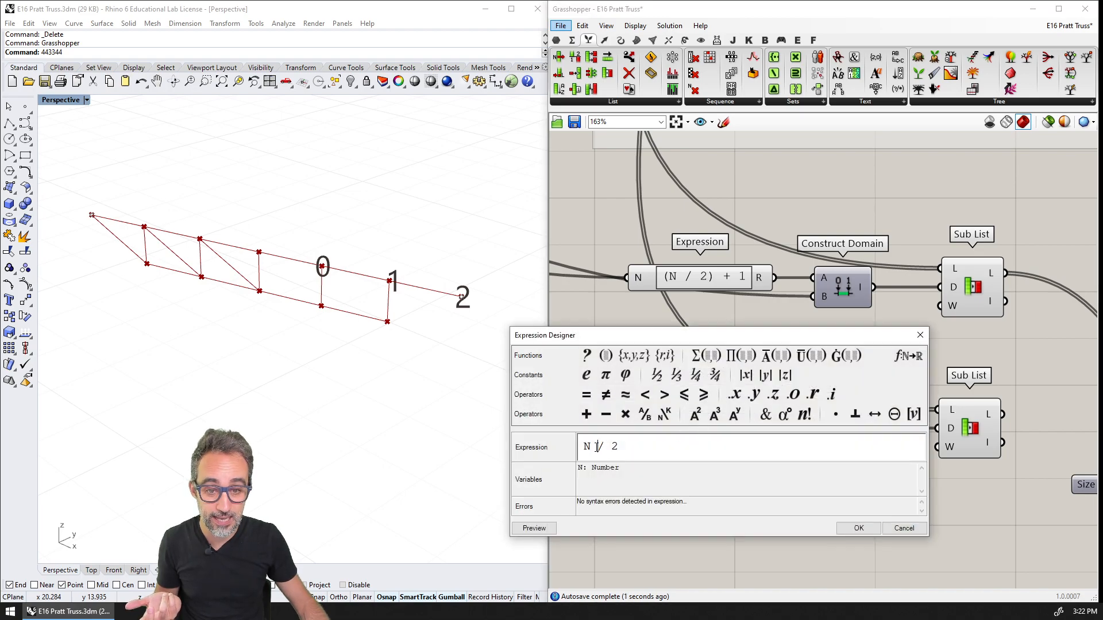
double_click(601, 446)
type("-")
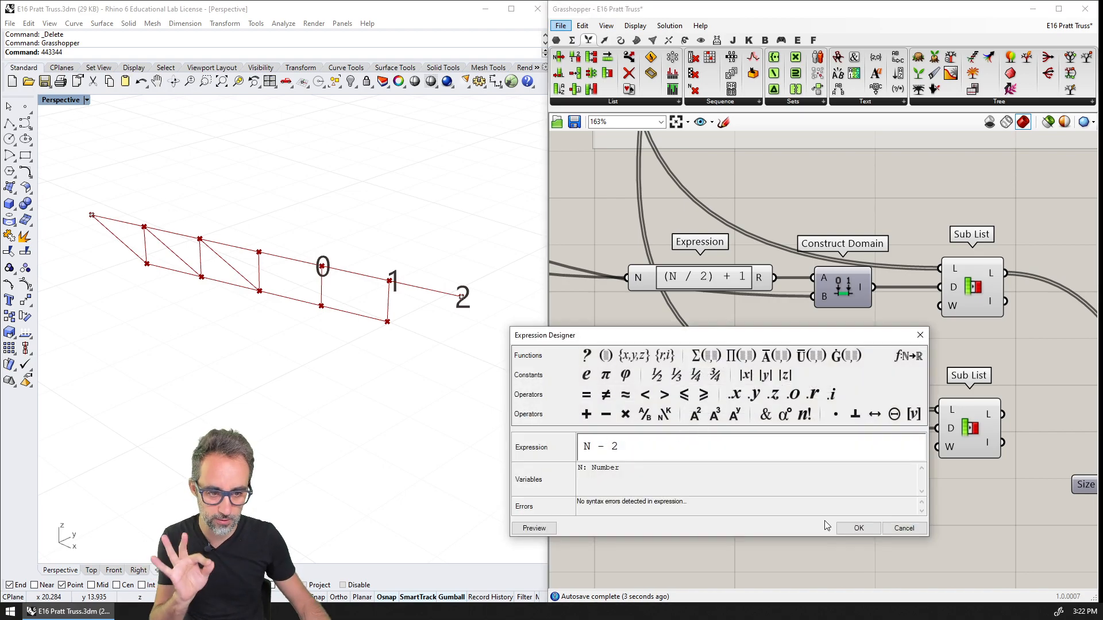
left_click(858, 528)
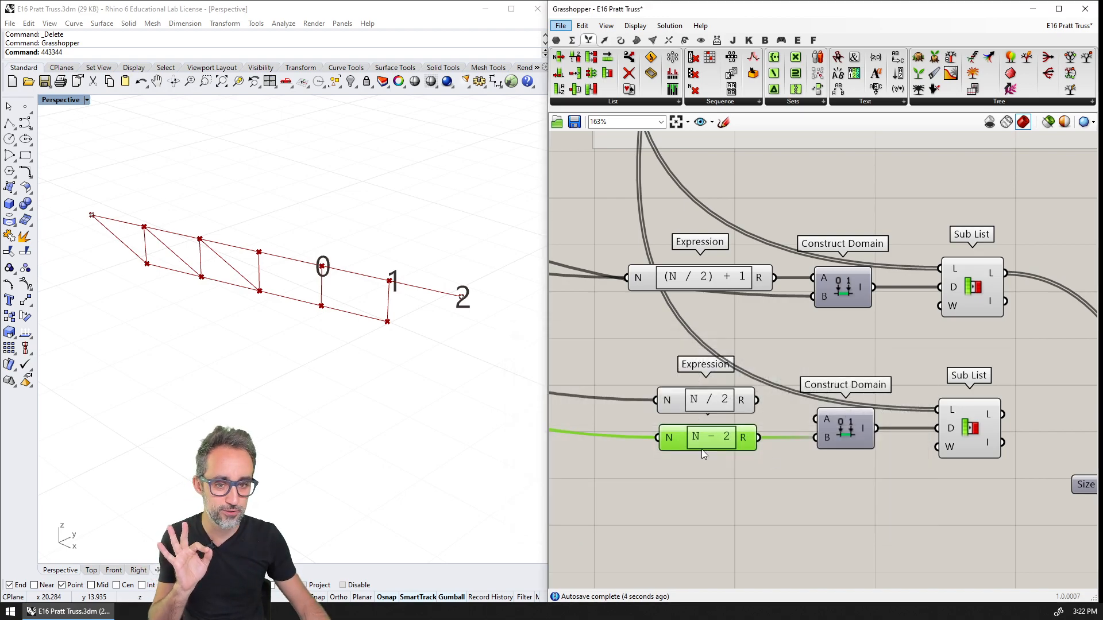
Change the formula of the upper N / 2 expression to (N - 2) / 2
right_click(712, 402)
scroll(692, 488, "up", 1)
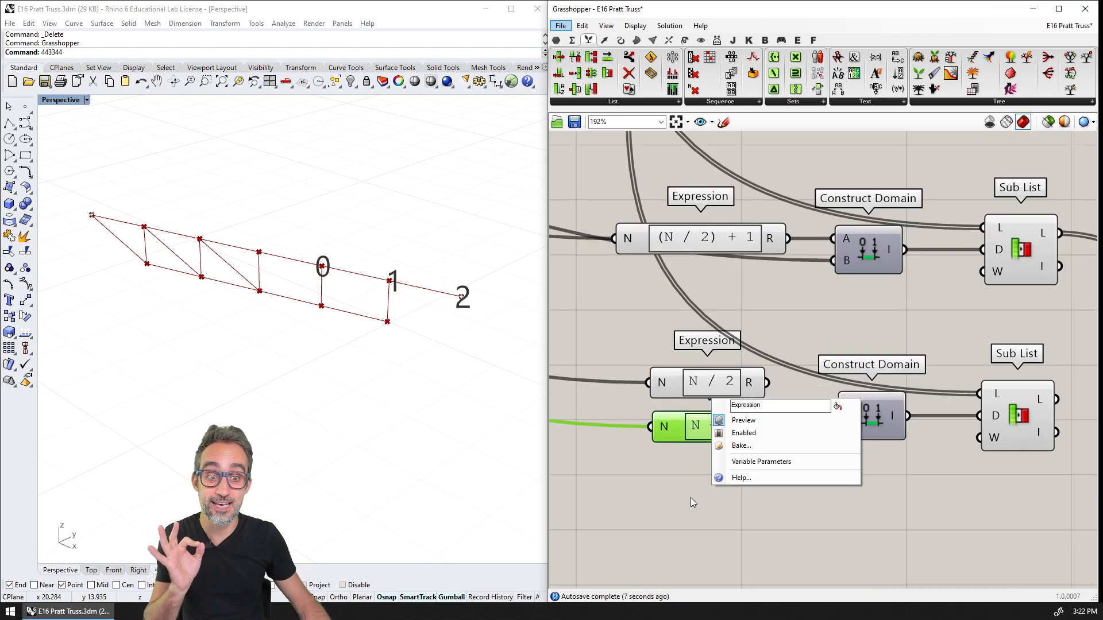
double_click(709, 399)
left_click_drag(599, 394, 590, 392)
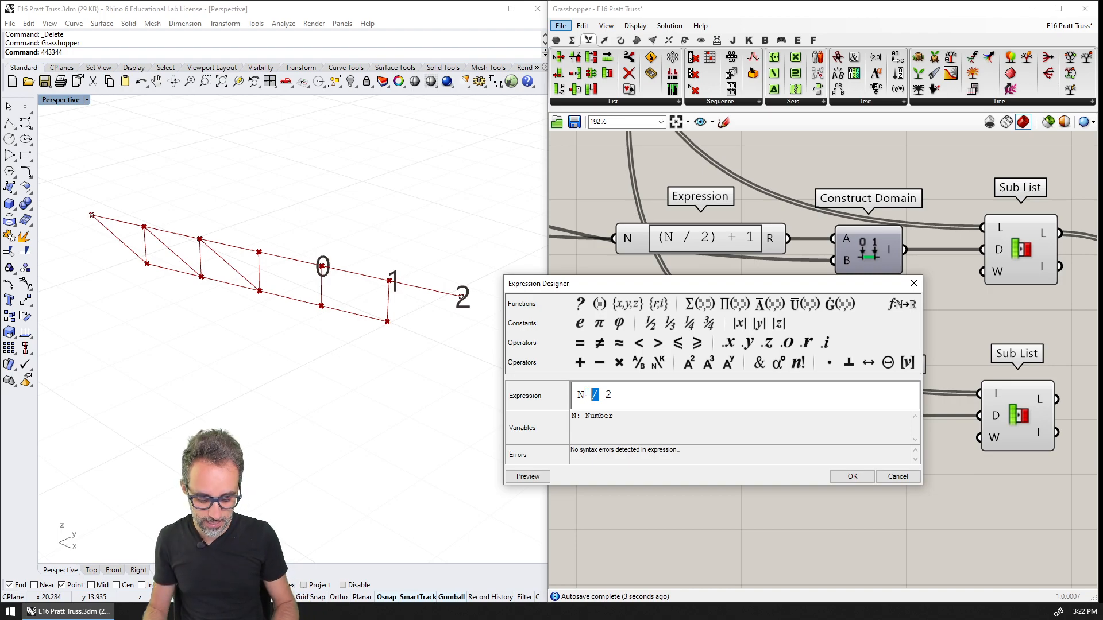
type("-")
type("(")
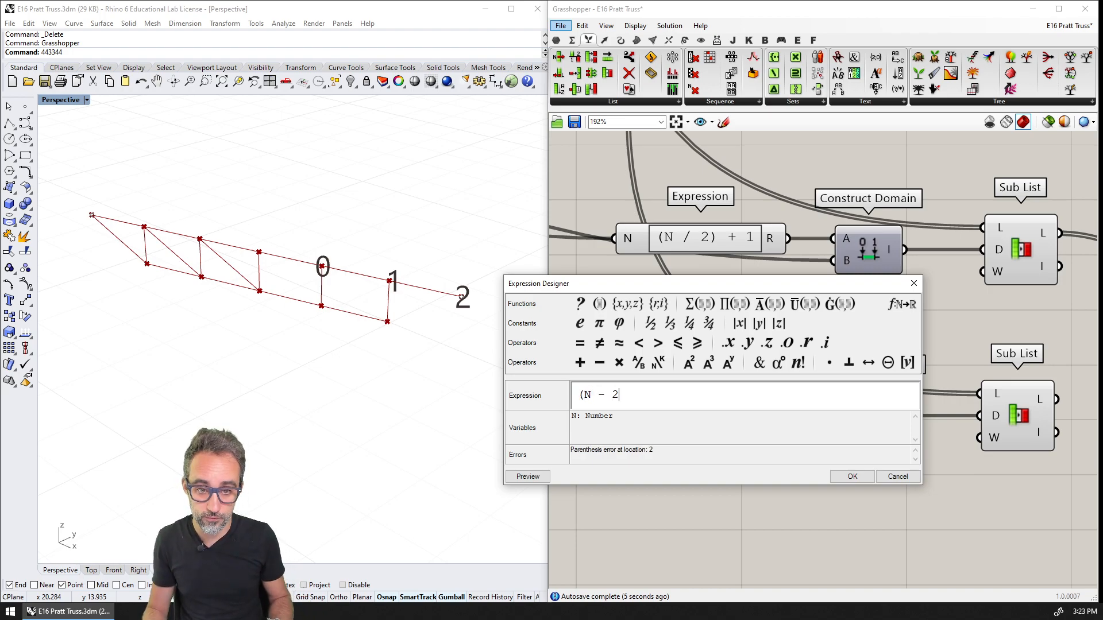
key("End")
type(") / 2")
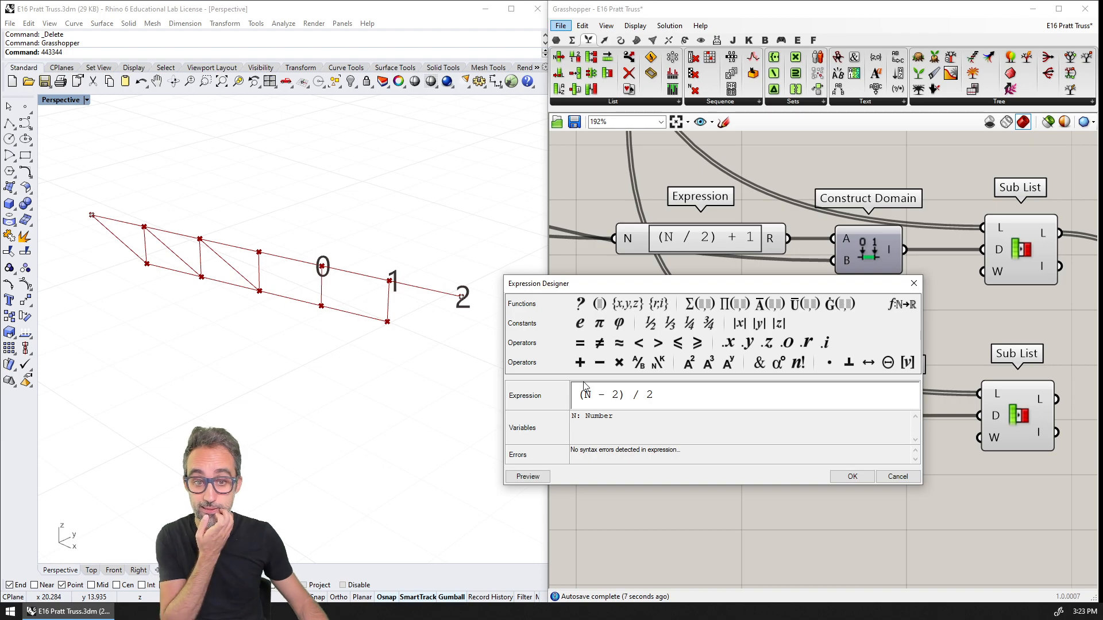
left_click(852, 476)
Move the N - 2 and (N - 2) / 2 expressions down beside the lower Construct Domain and compare them with the expressions above
right_click_drag(818, 453, 795, 440)
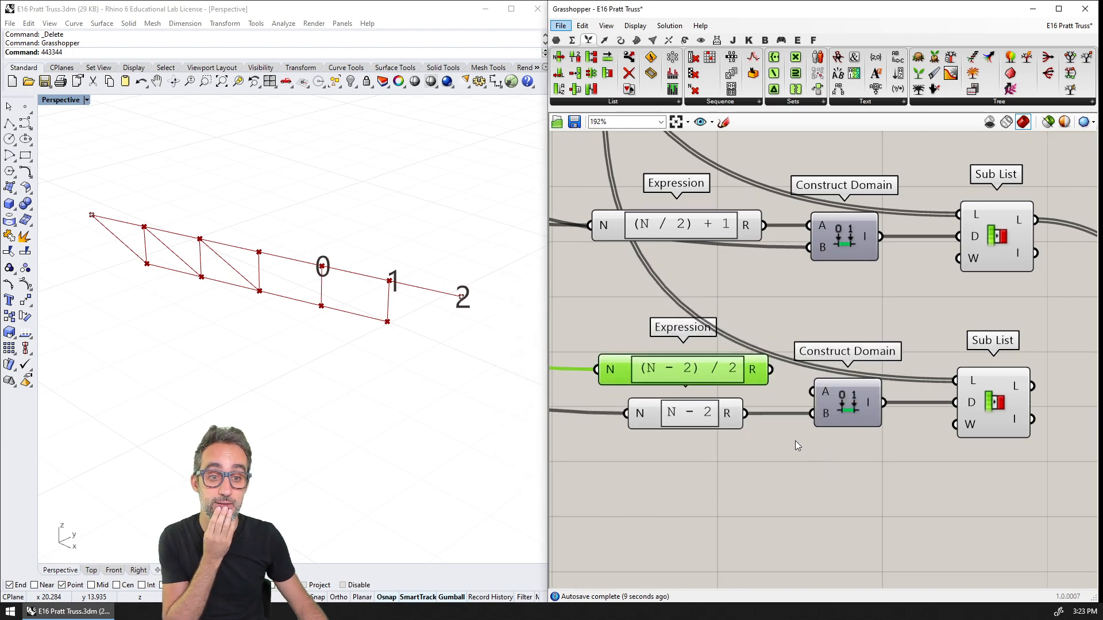
left_click_drag(695, 418, 694, 458)
left_click_drag(705, 370, 711, 396)
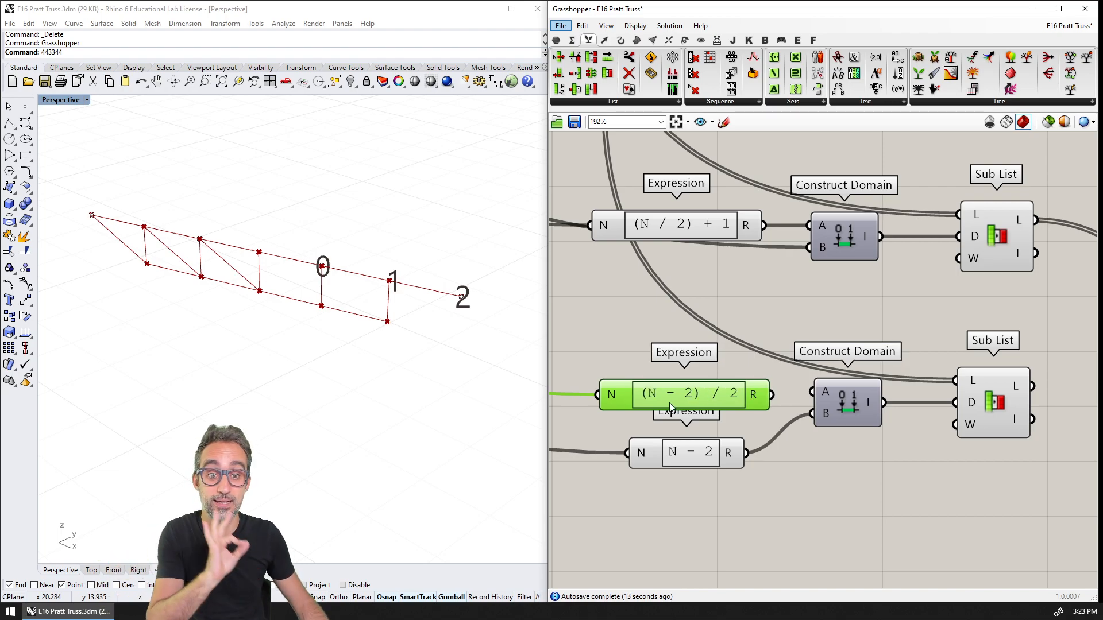
scroll(733, 405, "down", 3)
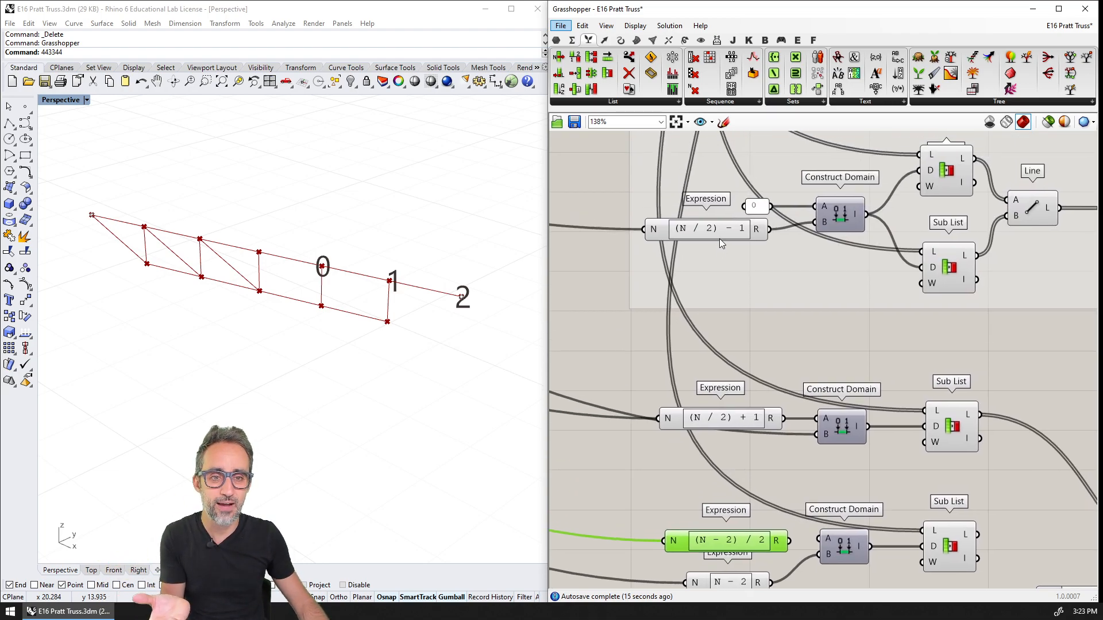
left_click(719, 236)
left_click(729, 418)
left_click(742, 537)
scroll(739, 419, "down", 3)
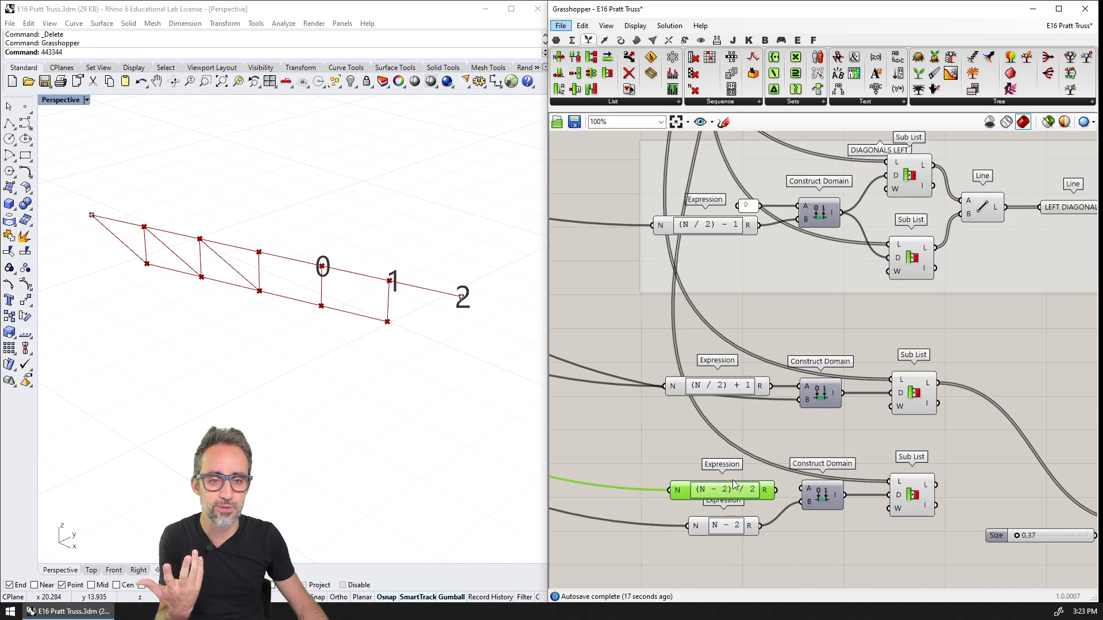
right_click_drag(739, 424, 721, 254)
scroll(721, 345, "up", 5)
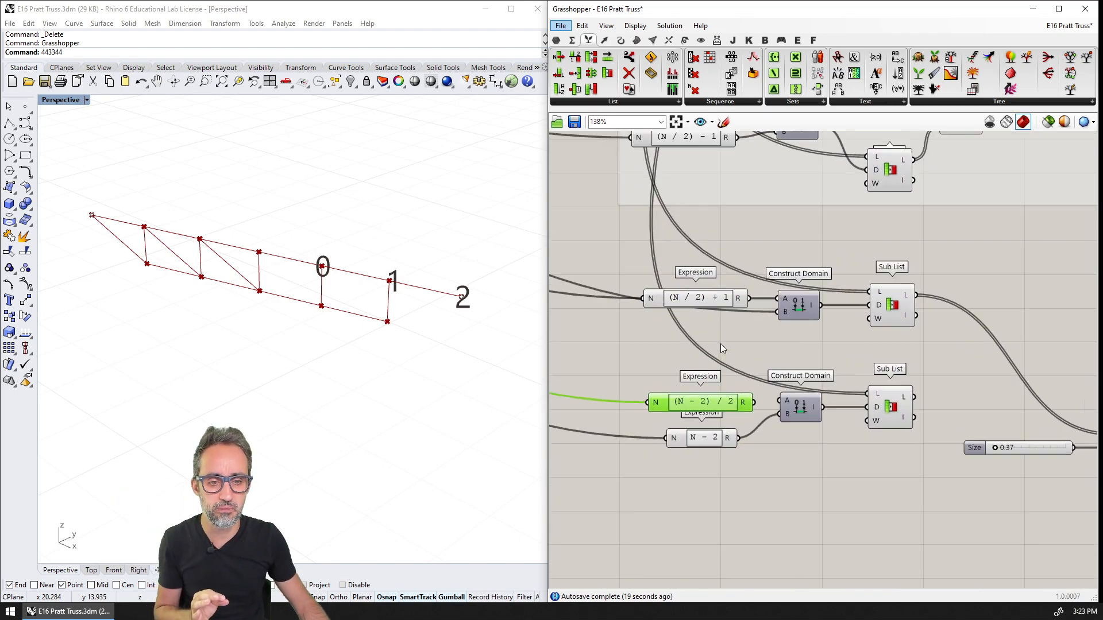
Connect the (N - 2) / 2 expression to the lower Construct Domain's A input and line up both expressions beside it
right_click_drag(736, 399, 737, 376)
scroll(747, 333, "down", 1)
left_click_drag(802, 352, 842, 349)
left_click_drag(762, 356, 761, 353)
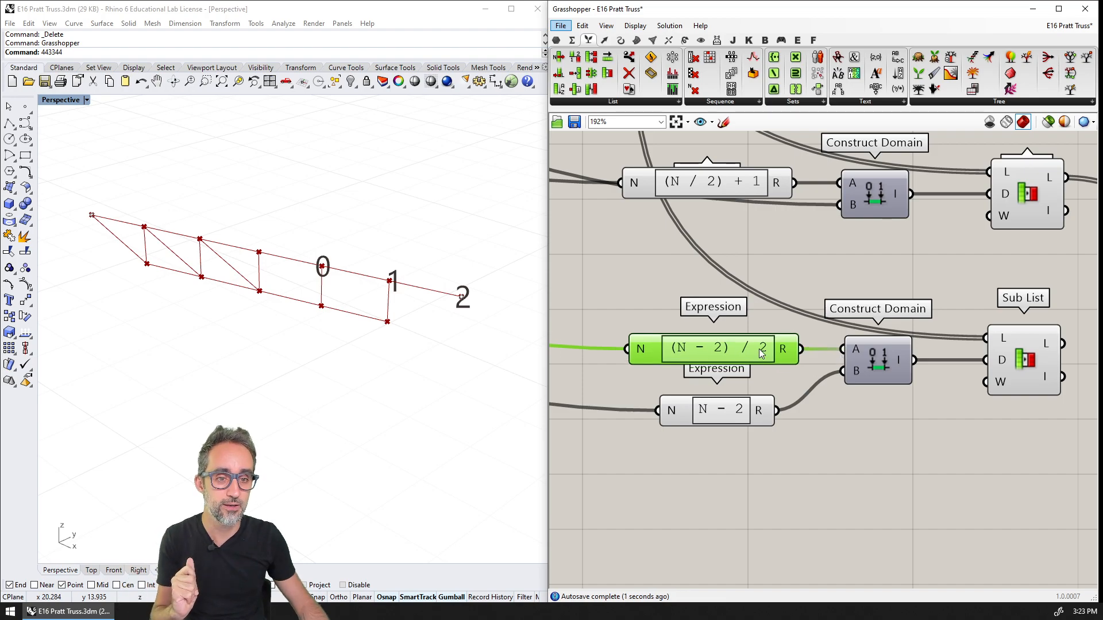
left_click_drag(751, 406, 741, 402)
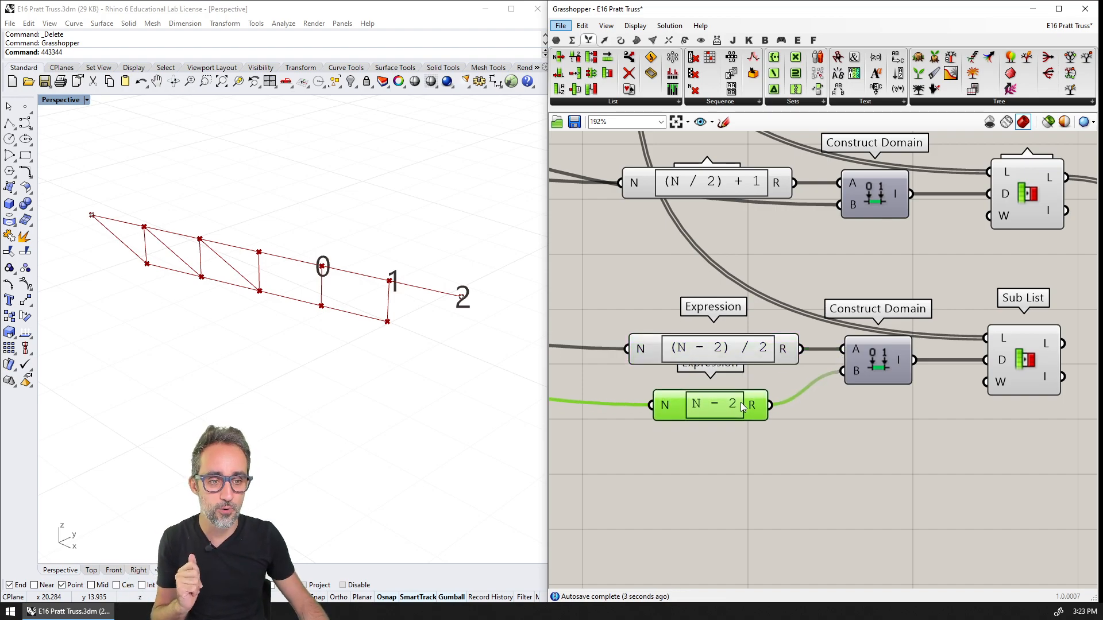
Connect the list output of the lower Sub List to the Point List's P input to number the bottom nodes
right_click_drag(947, 391, 609, 357)
scroll(712, 335, "down", 2)
right_click_drag(719, 322, 935, 336)
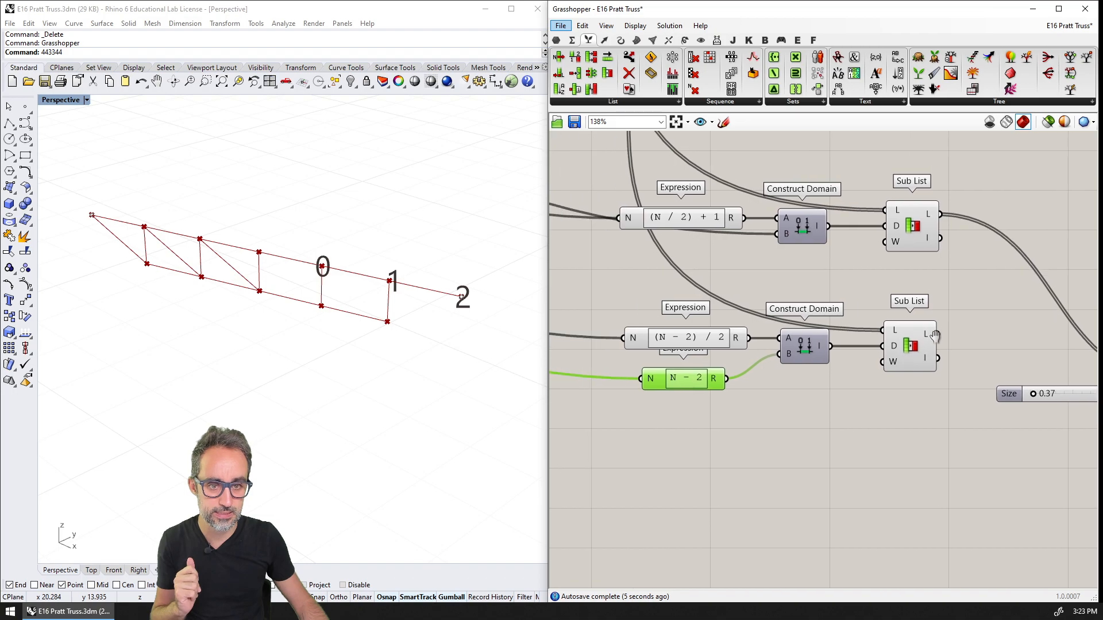
scroll(704, 339, "up", 2)
right_click_drag(841, 348, 792, 349)
left_click(792, 349)
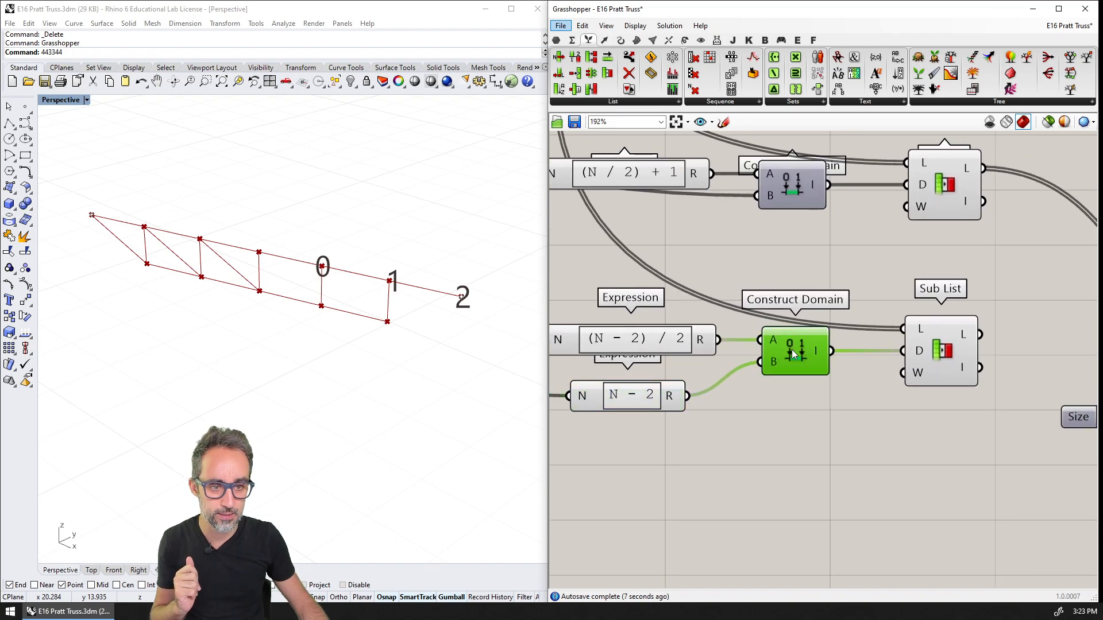
right_click_drag(923, 364, 801, 348)
scroll(801, 347, "down", 2)
left_click_drag(791, 299, 1060, 350)
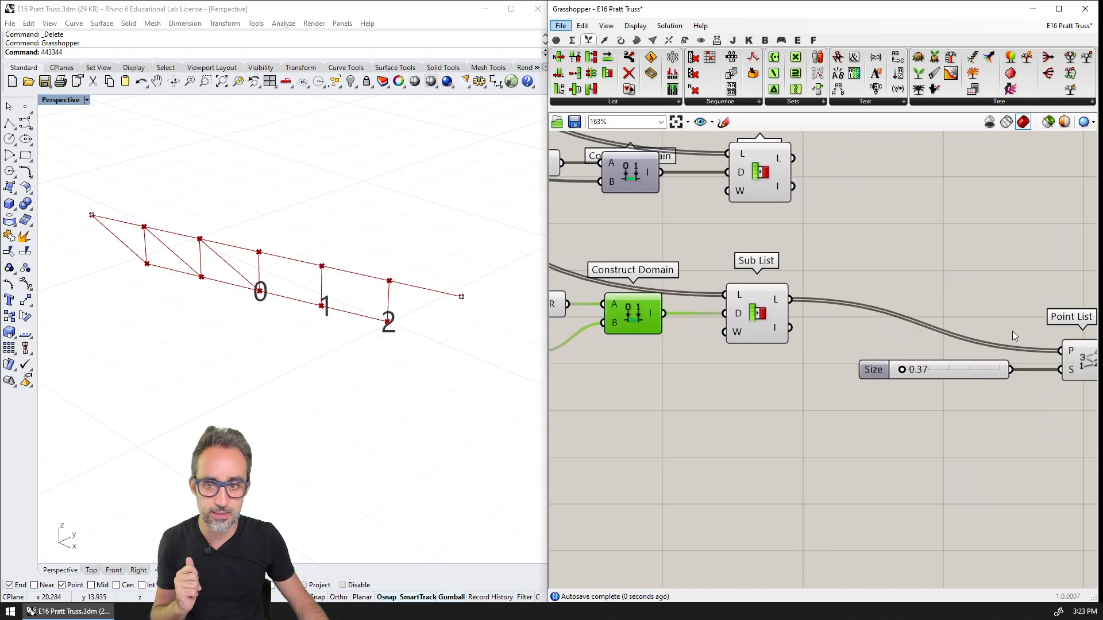
Set the SPANS slider to 10
scroll(844, 284, "down", 5)
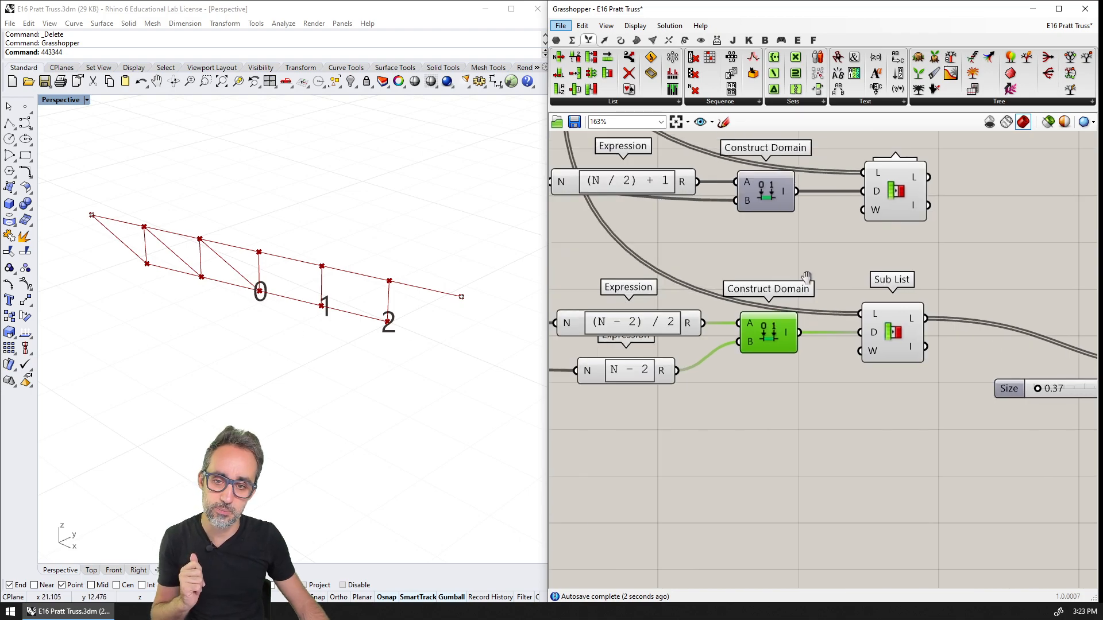
right_click_drag(847, 286, 1034, 413)
right_click_drag(712, 310, 999, 498)
scroll(999, 498, "down", 1)
scroll(813, 331, "up", 6)
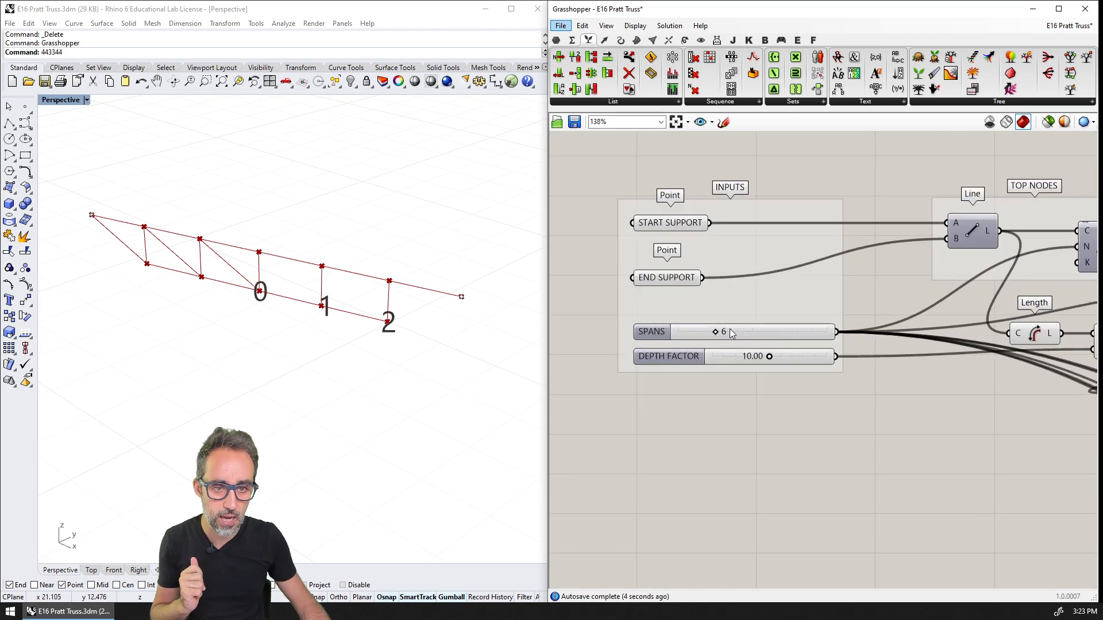
left_click_drag(720, 335, 742, 333)
Add a two-point Line component between the outputs of the two right-diagonal Sub Lists
scroll(930, 421, "down", 4)
right_click_drag(945, 418, 742, 347)
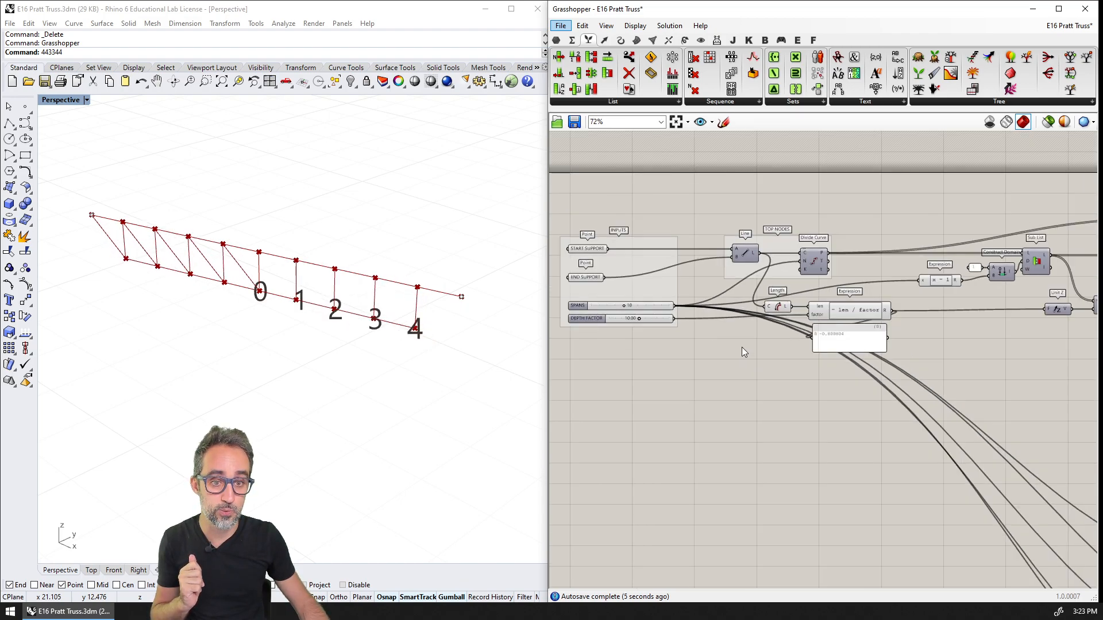
scroll(742, 346, "down", 3)
right_click_drag(1082, 481, 944, 401)
scroll(919, 405, "up", 4)
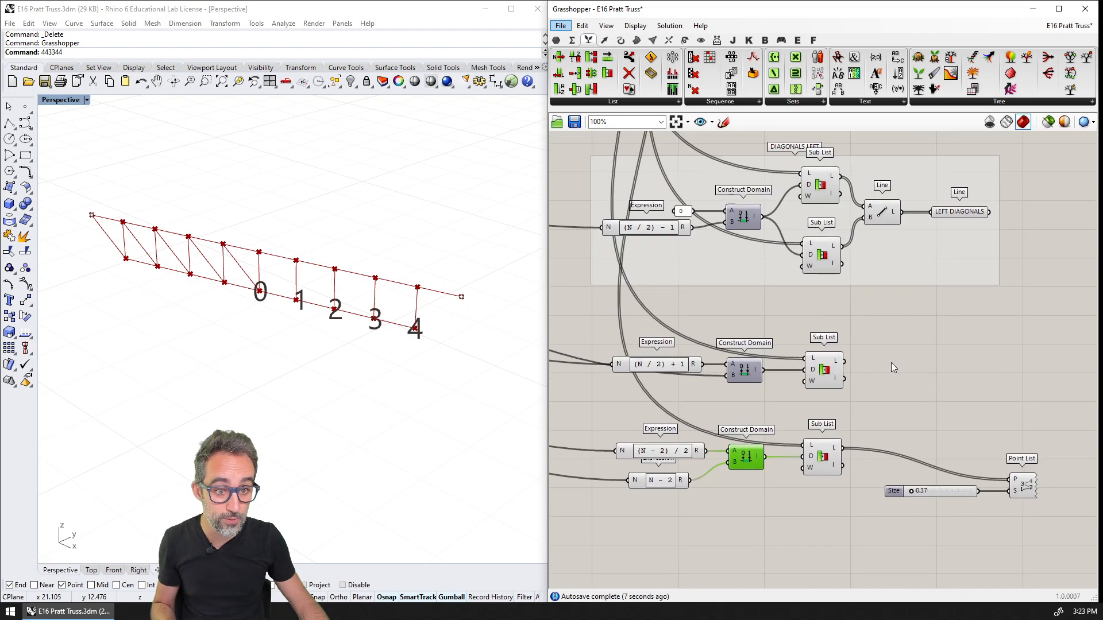
double_click(890, 395)
type("E")
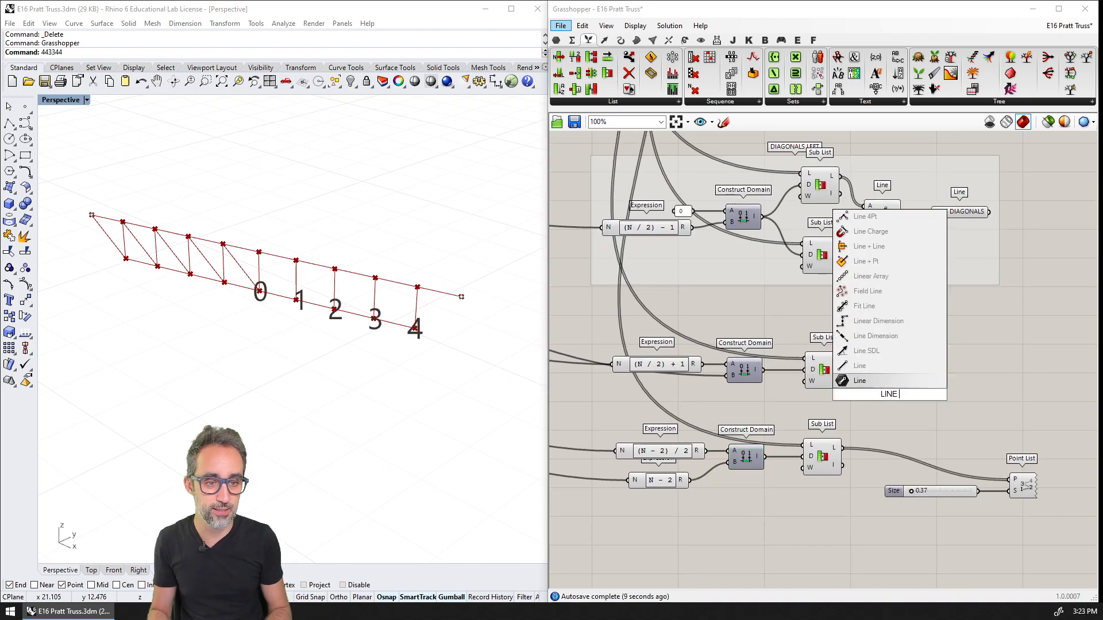
key("Return")
scroll(905, 385, "up", 1)
right_click_drag(906, 384, 928, 328)
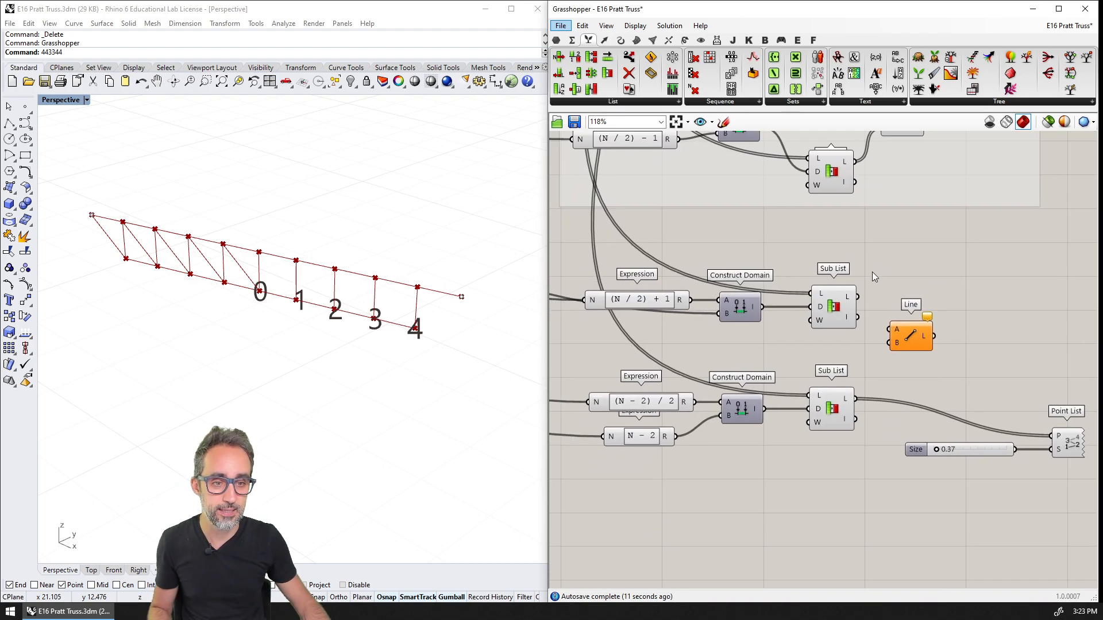
Connect the upper Sub List's list output to the Line's A input and the lower Sub List's to its B input
left_click_drag(857, 297, 889, 329)
left_click_drag(908, 338, 917, 354)
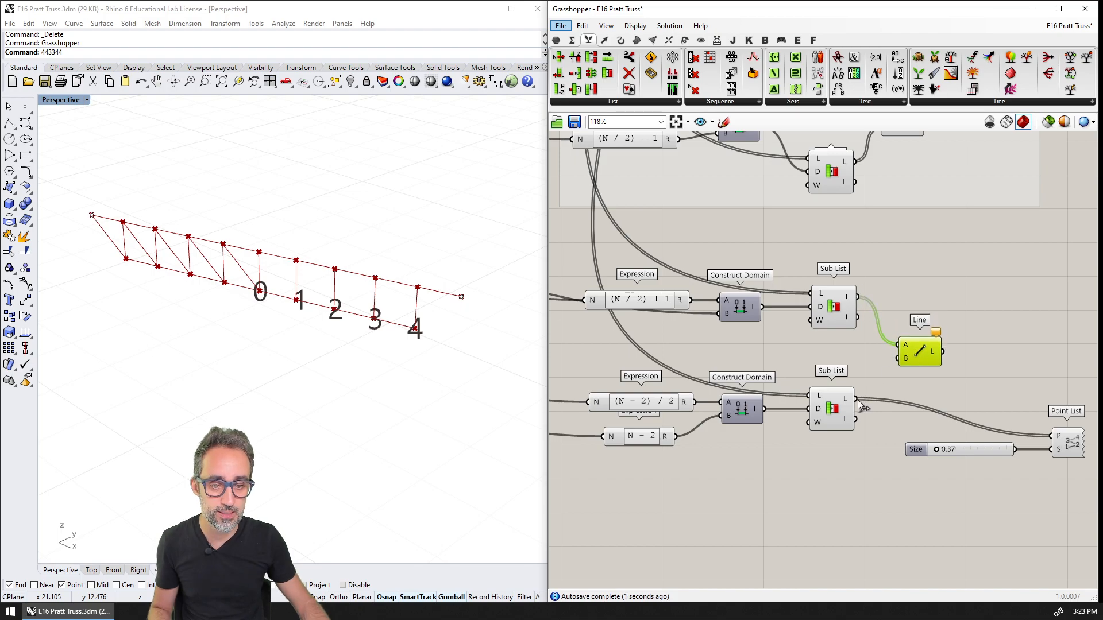
left_click_drag(861, 405, 897, 359)
left_click(935, 287)
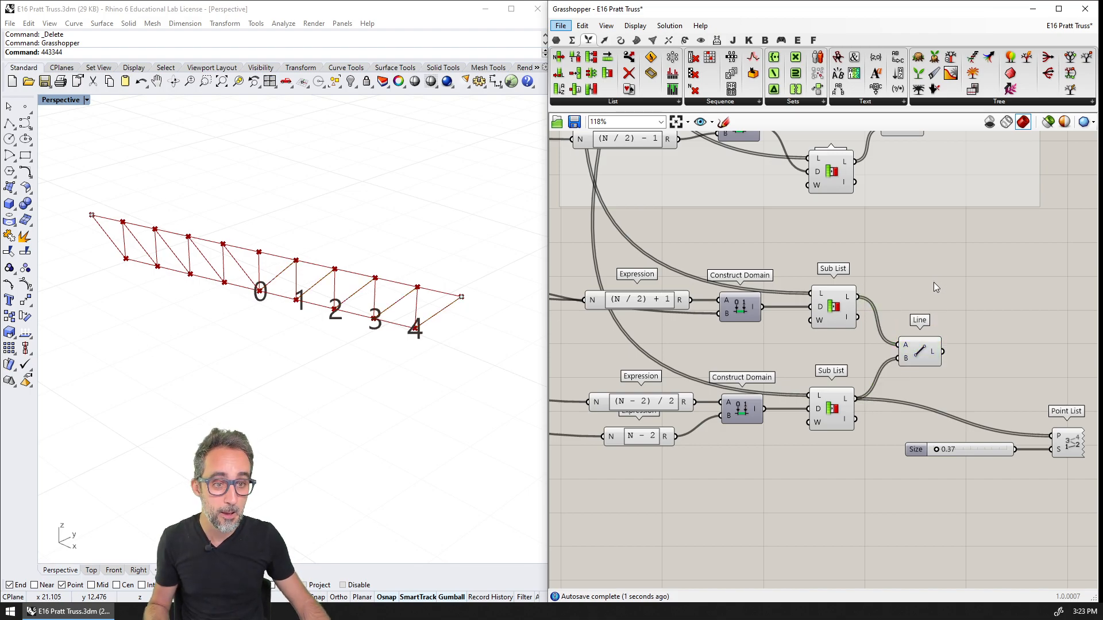
Duplicate the LEFT DIAGONALS parameter beside the new Line component and feed it from that Line's output
right_click_drag(933, 282, 906, 315)
scroll(901, 316, "down", 1)
left_click(945, 194)
left_click_drag(945, 207, 943, 389)
scroll(900, 392, "up", 1)
Rename the duplicated line parameter as DIAGONALS RIGHT
right_click(966, 386)
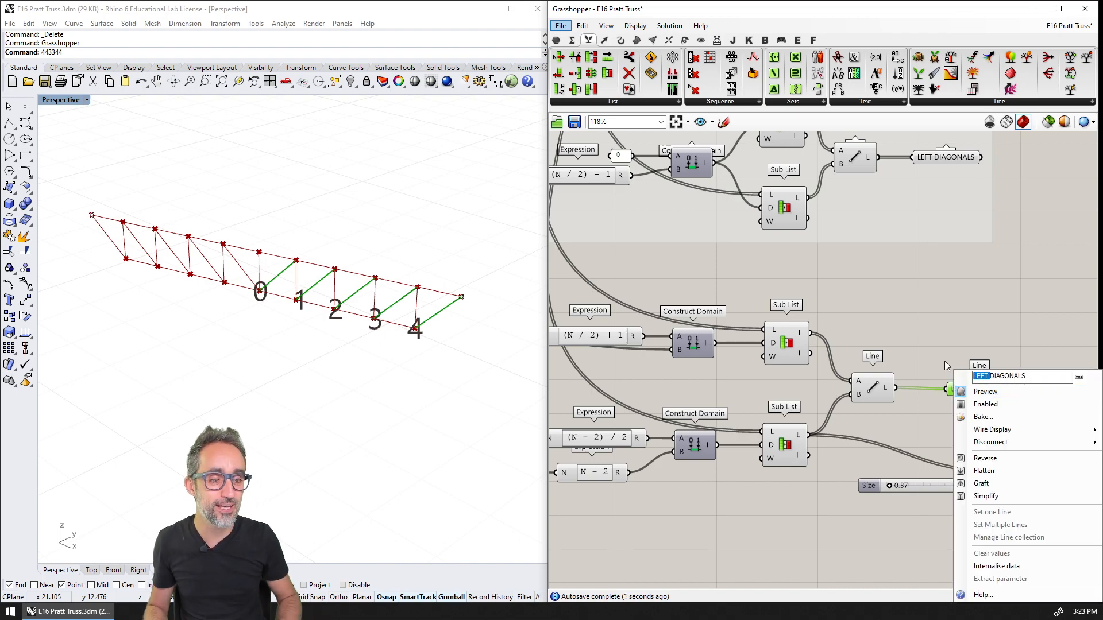
key("Delete")
key("Delete")
key("End")
type("RIGHT")
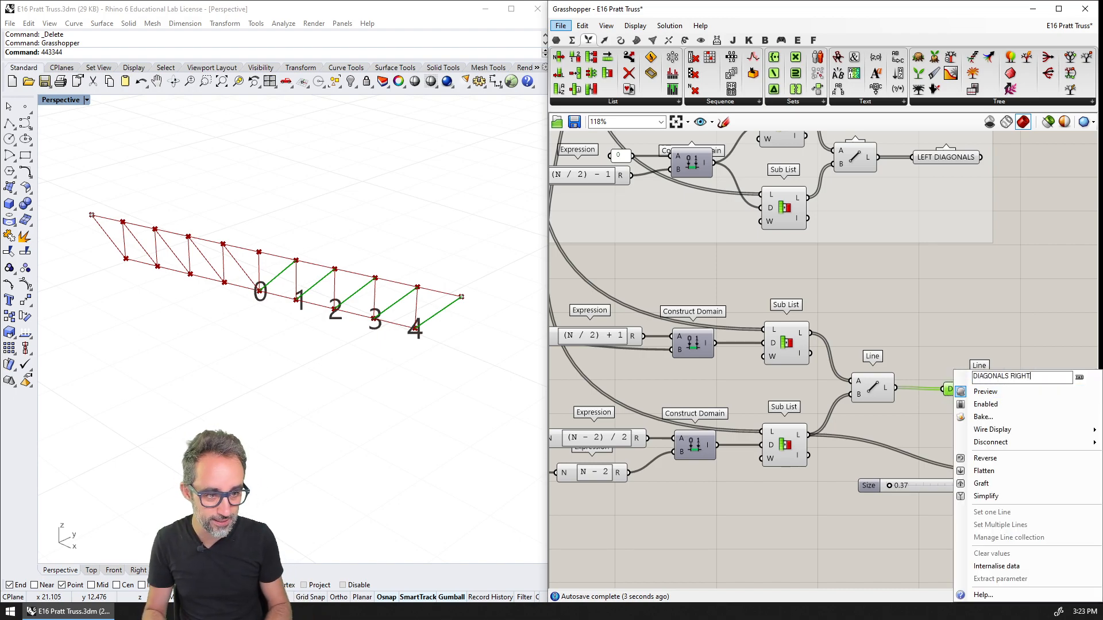
key("Return")
Delete the Point List component together with its Size slider
scroll(965, 361, "down", 2)
left_click_drag(1028, 410, 895, 468)
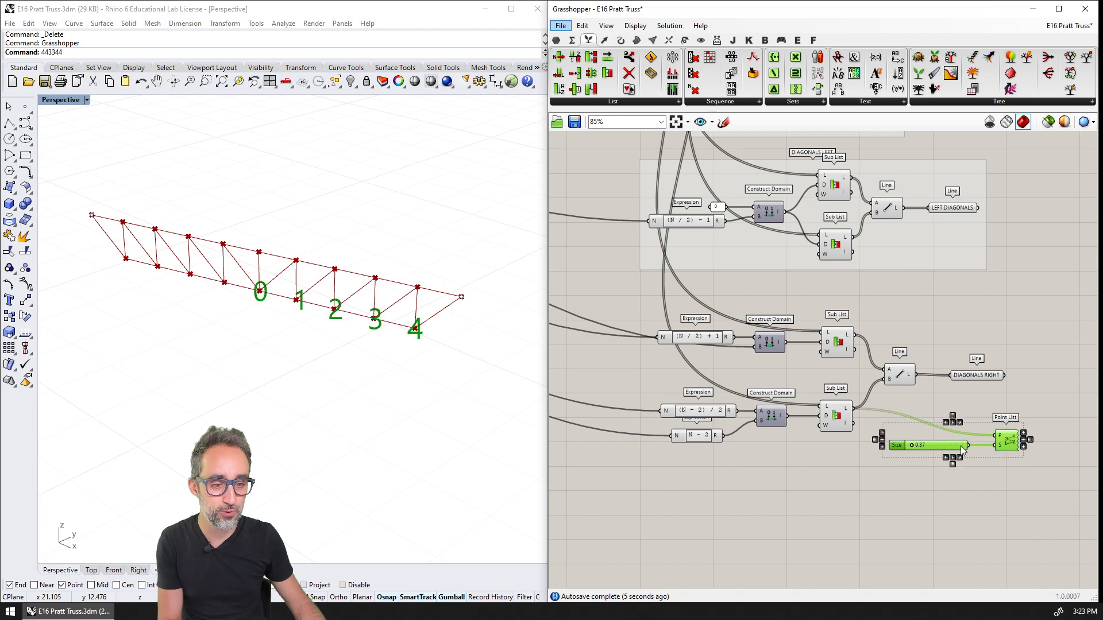
left_click_drag(962, 450, 952, 541)
key("Delete")
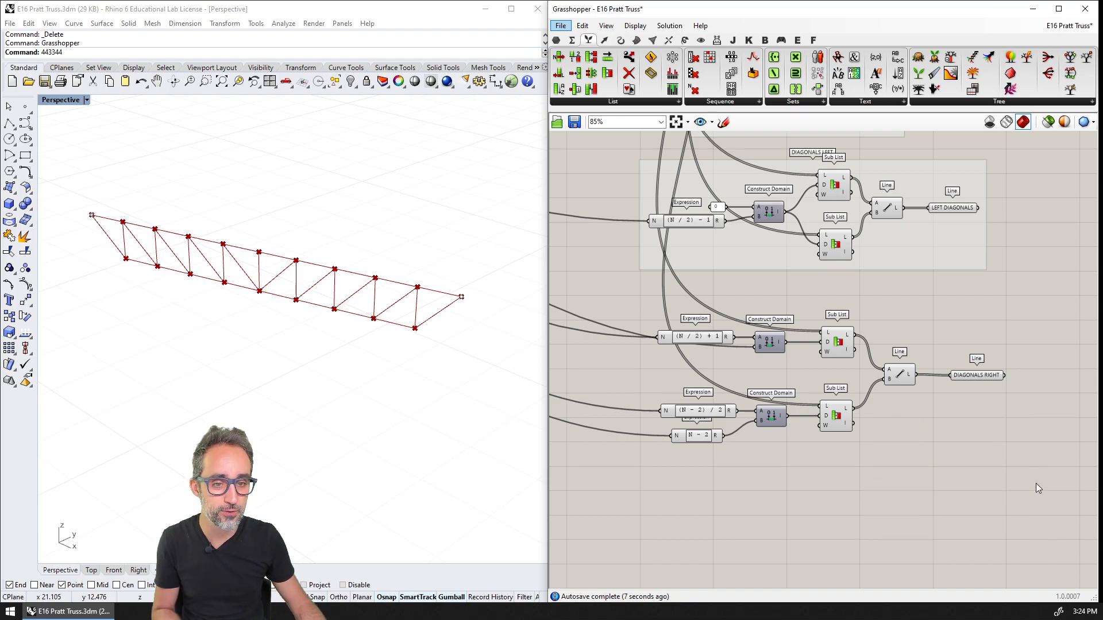
Group all the right-diagonal components and name the group DIAGONALS RIGHT
left_click_drag(1036, 483, 639, 301)
key("ctrl+g")
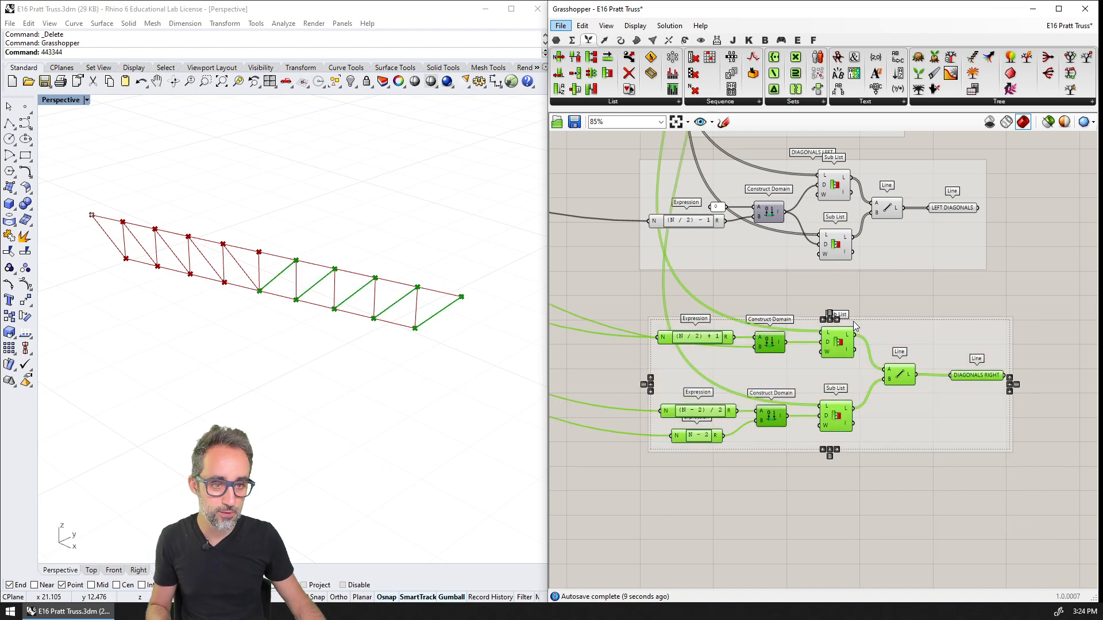
right_click(856, 322)
type("DIAGO")
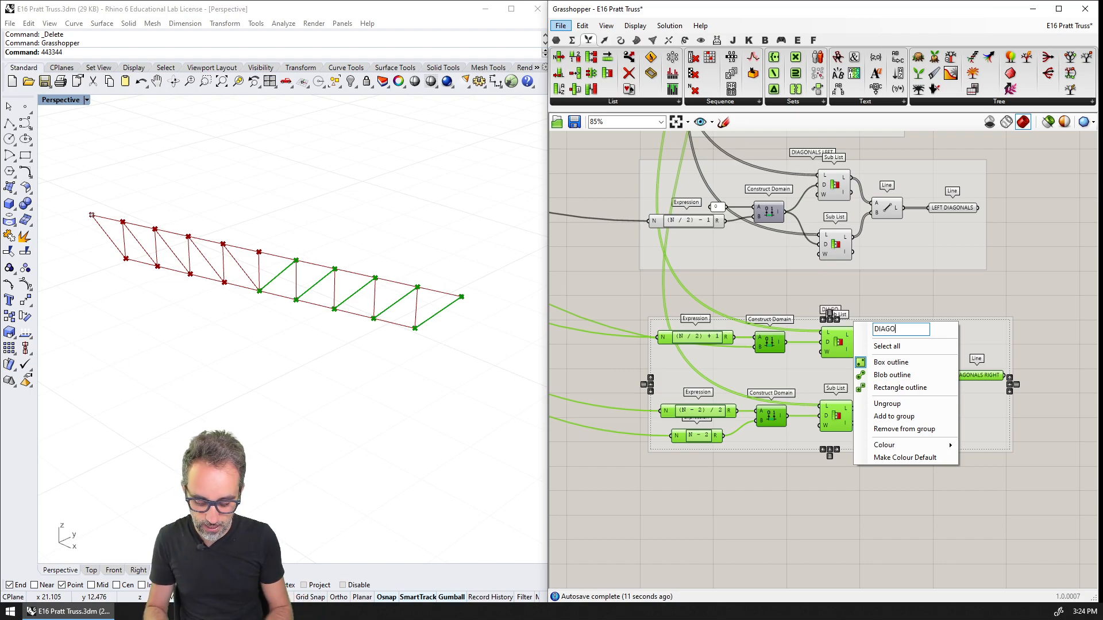
type("NALS RIG")
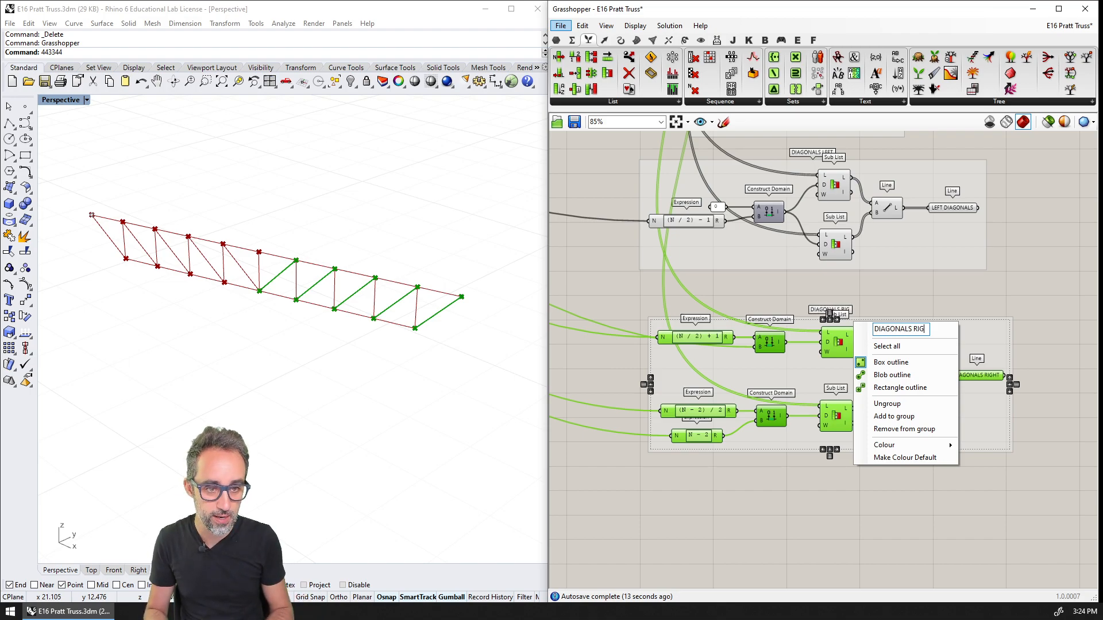
type("HT")
key("Return")
scroll(918, 329, "down", 2)
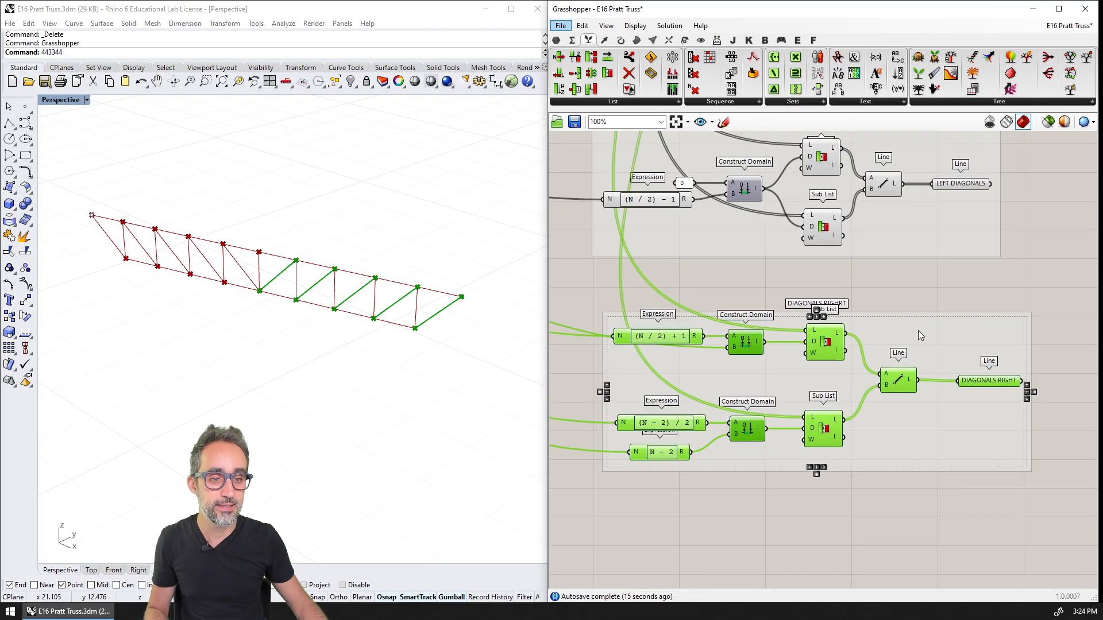
left_click(912, 318)
right_click_drag(914, 316, 884, 386)
scroll(883, 384, "down", 2)
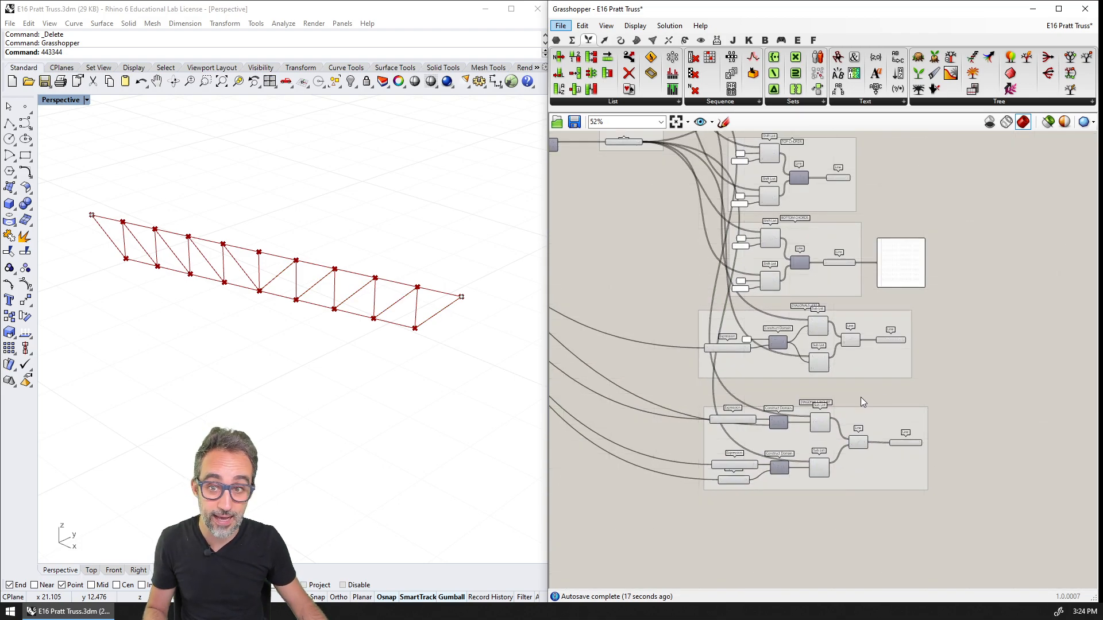
scroll(860, 413, "up", 2)
right_click_drag(681, 316, 1057, 336)
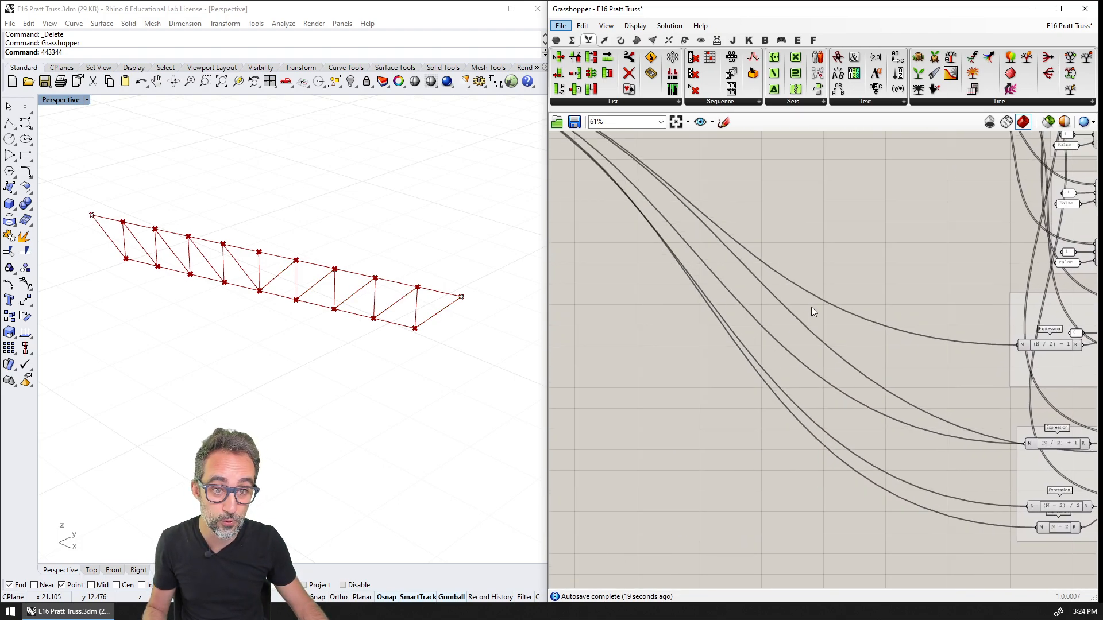
Move the truss's end support point closer to the start support and set DEPTH FACTOR to 6.77
scroll(811, 306, "down", 5)
right_click_drag(811, 307, 927, 385)
scroll(743, 315, "up", 9)
right_click_drag(694, 256, 736, 336)
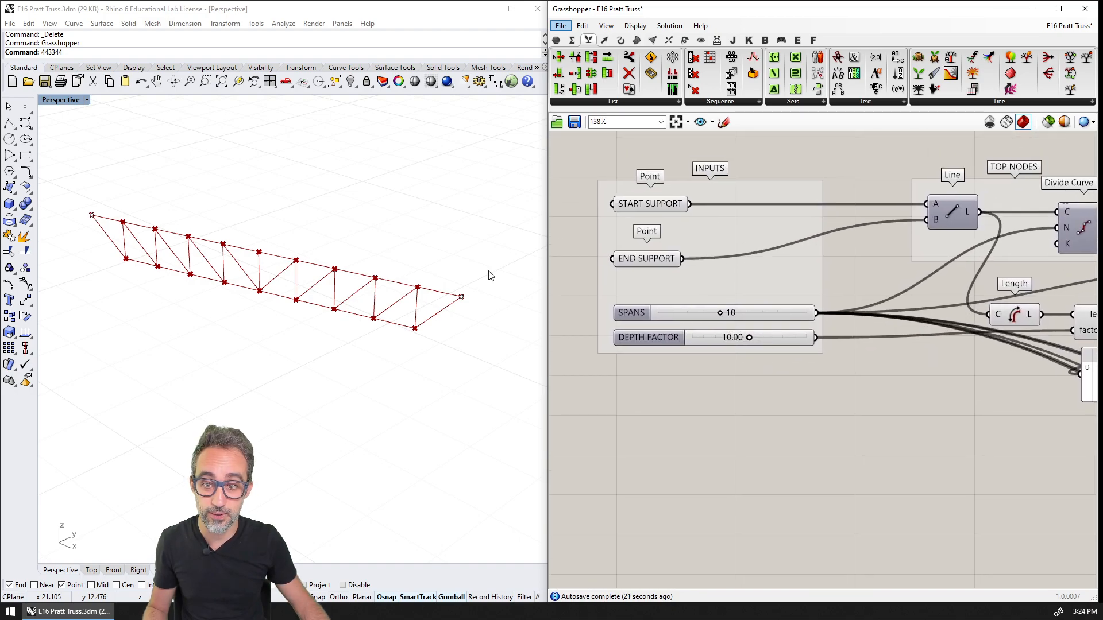
left_click_drag(474, 254, 377, 266)
left_click(361, 307)
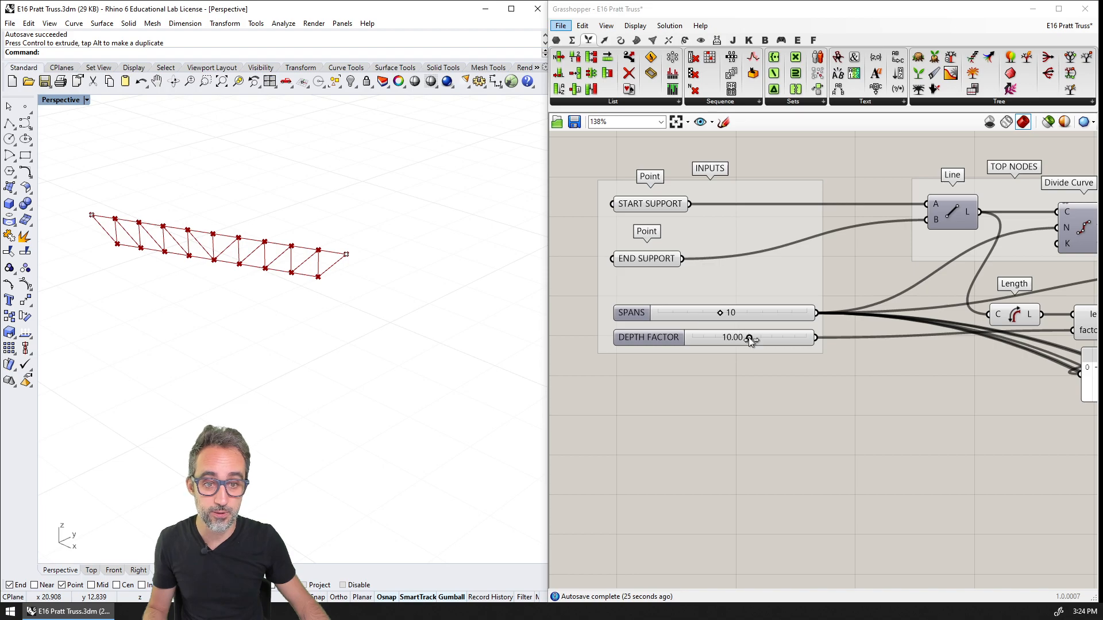
mouse_move(749, 338)
left_mouse_down()
mouse_move(712, 340)
mouse_move(761, 343)
mouse_move(715, 346)
mouse_move(740, 347)
mouse_move(730, 339)
left_mouse_up()
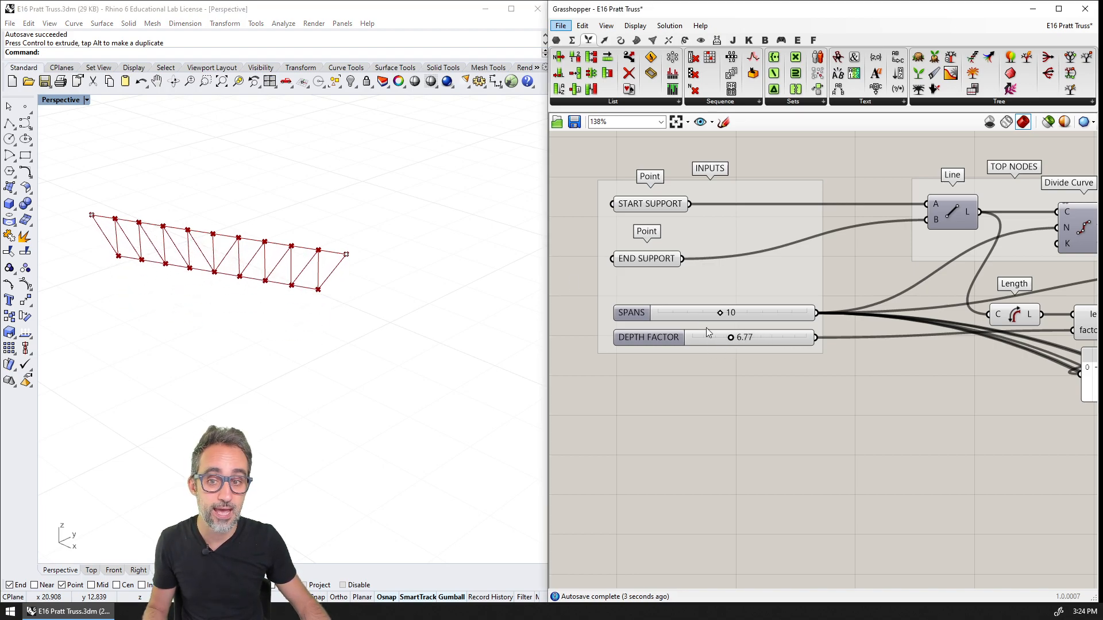
Move the end support point farther away from the start support and set SPANS to 8
left_click_drag(409, 229, 309, 261)
left_click_drag(378, 267, 524, 319)
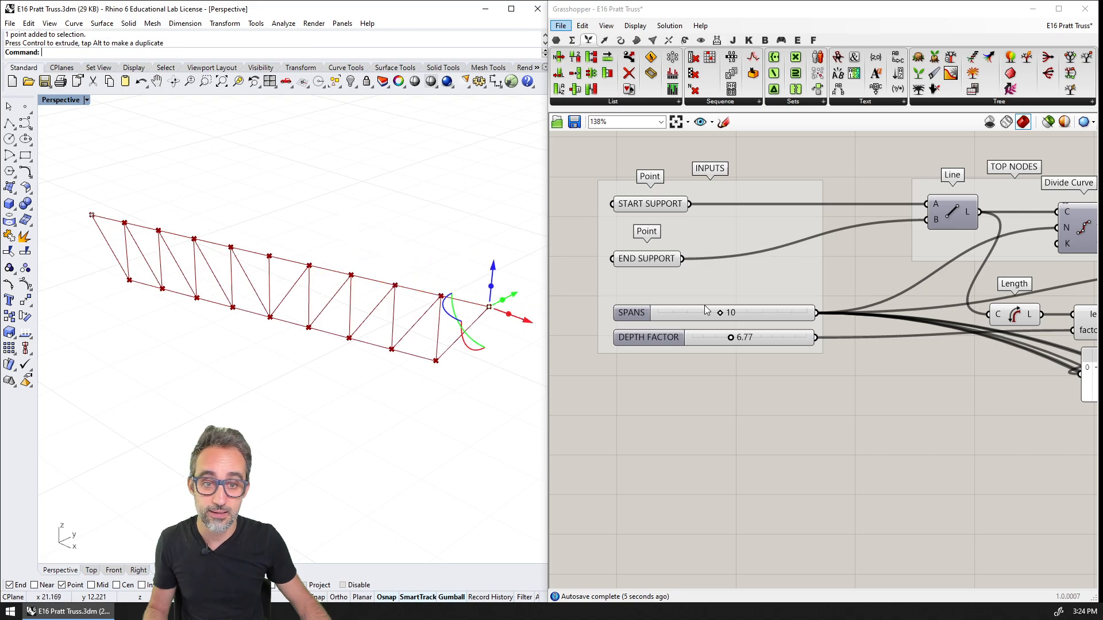
left_click_drag(727, 314, 722, 288)
right_click(715, 322)
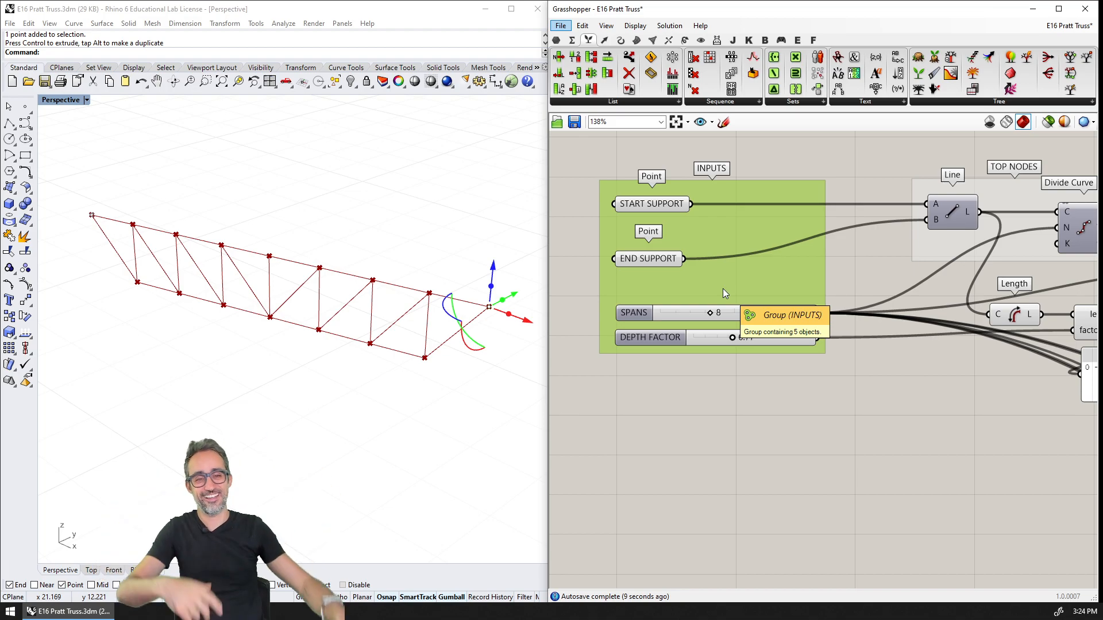
left_click(925, 370)
right_click_drag(894, 394, 912, 416)
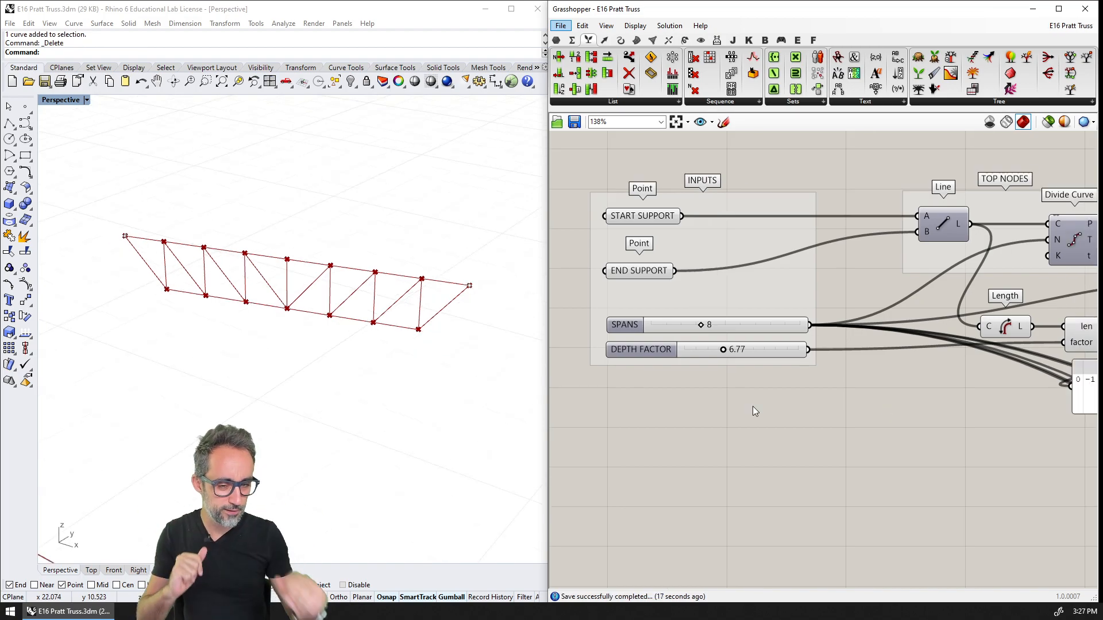
Add a Line parameter on the canvas beyond the VERTICAL BARS group and feed it from the VERTICAL BARS output
right_click_drag(883, 346, 814, 346)
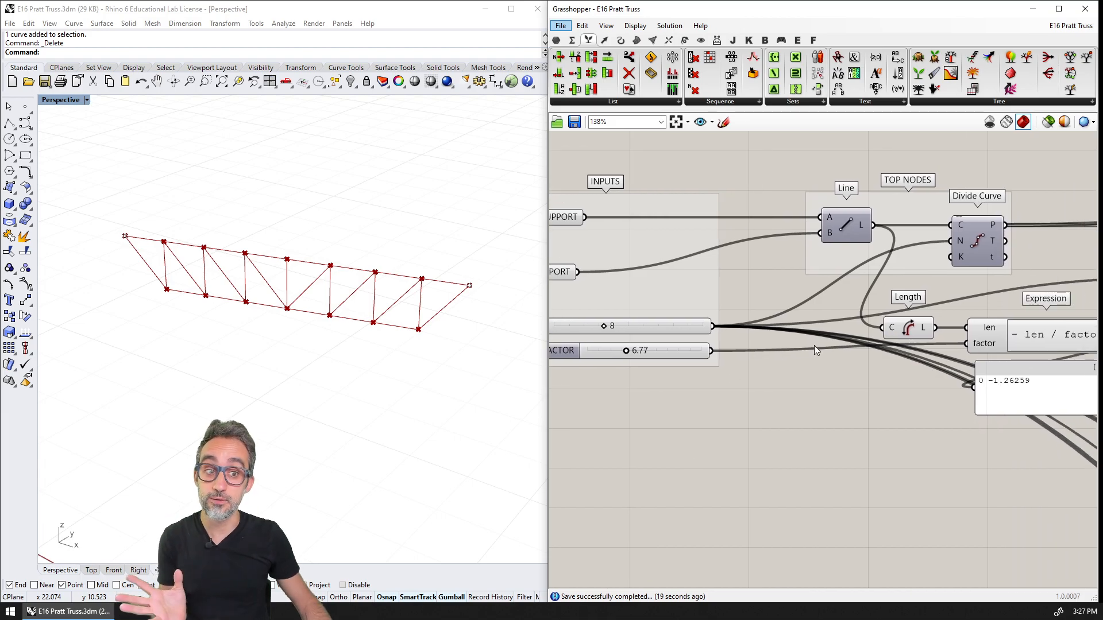
scroll(814, 346, "down", 7)
right_click_drag(999, 376, 753, 336)
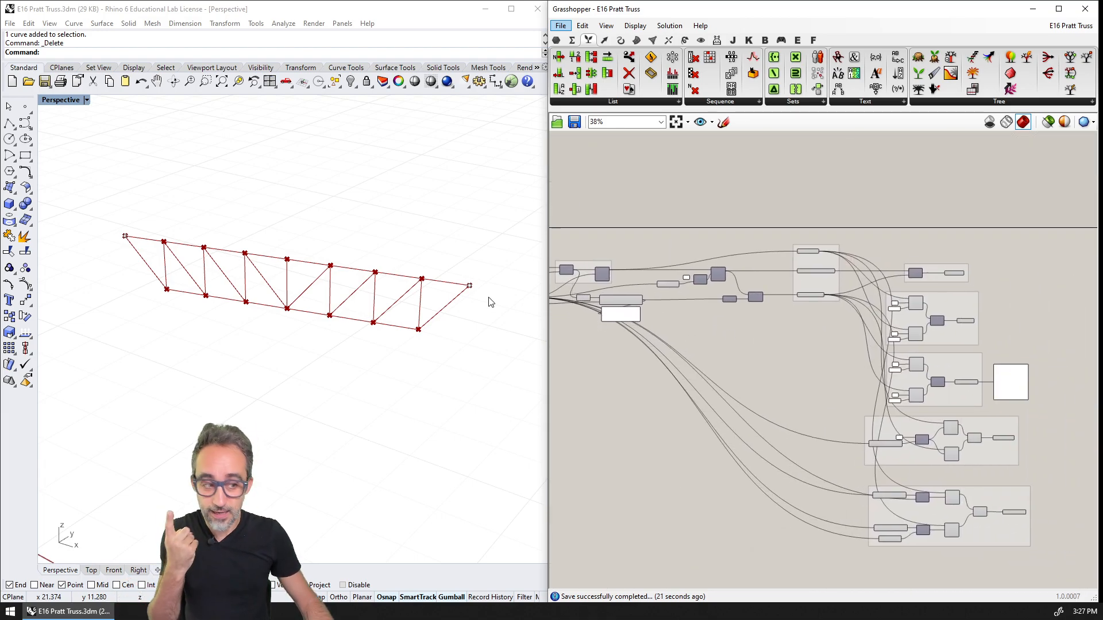
right_click_drag(967, 357, 773, 324)
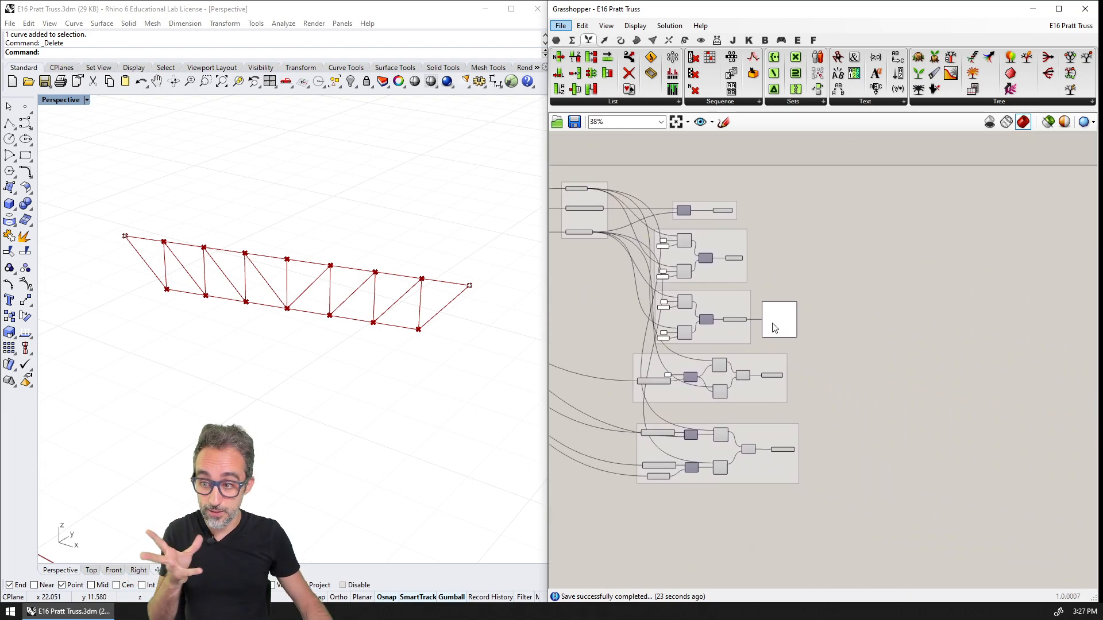
right_click_drag(837, 375, 828, 413)
scroll(753, 353, "up", 3)
right_click_drag(830, 310, 817, 366)
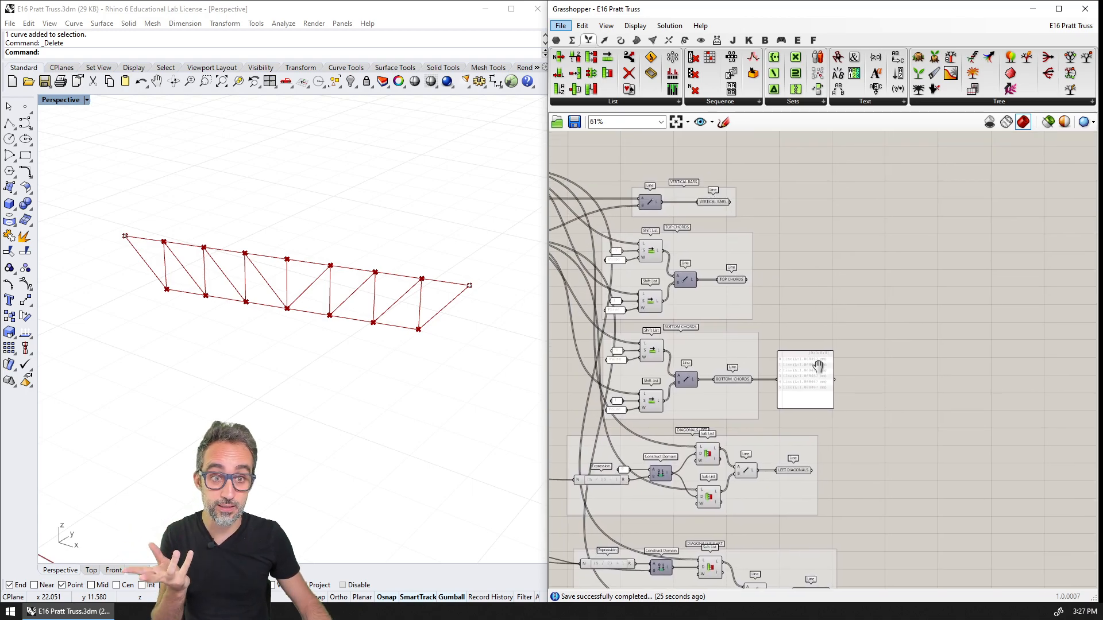
scroll(795, 214, "up", 2)
scroll(732, 187, "up", 1)
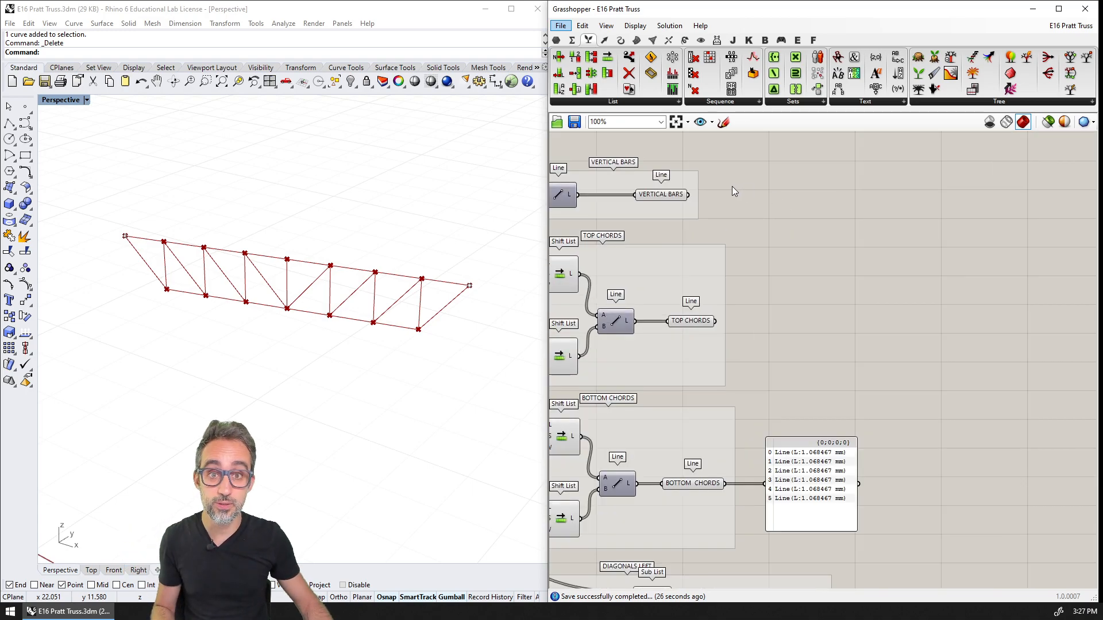
left_click(556, 40)
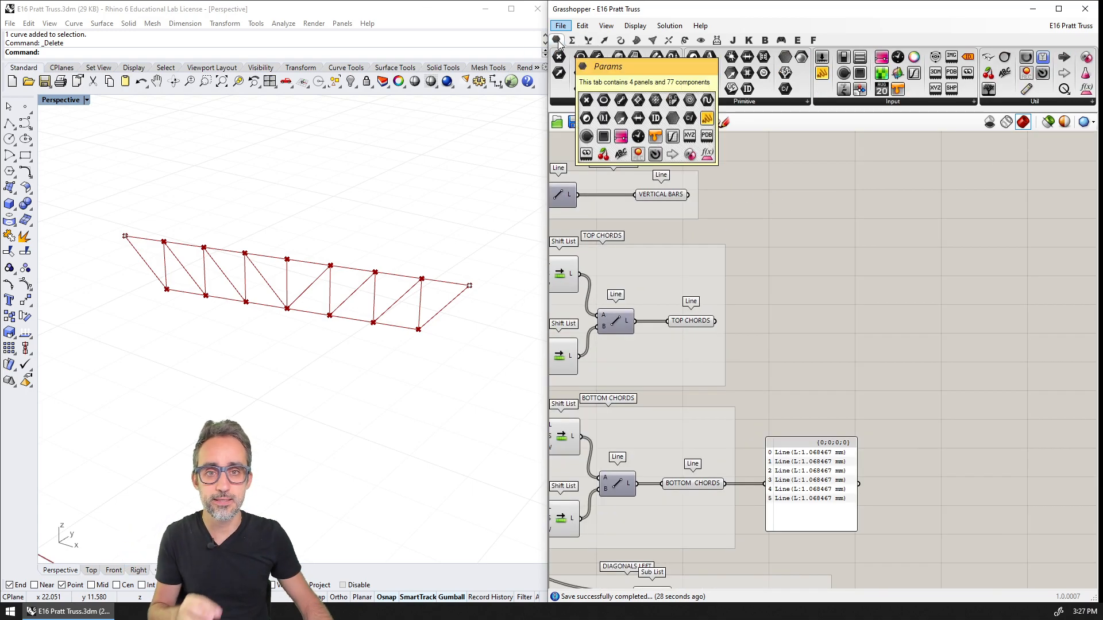
left_click(718, 103)
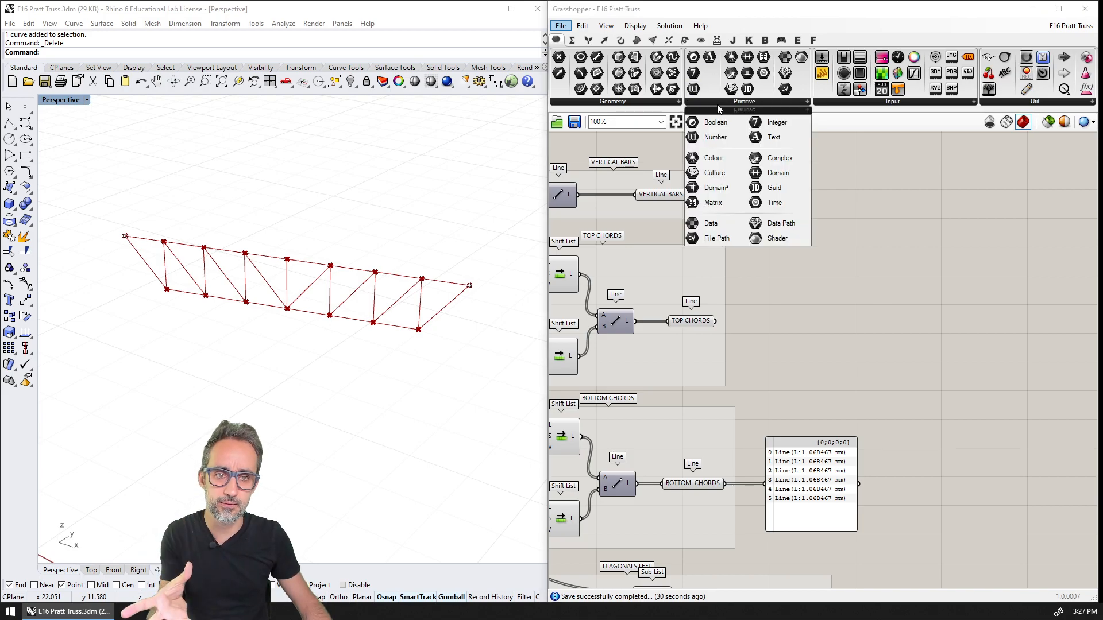
left_click(612, 102)
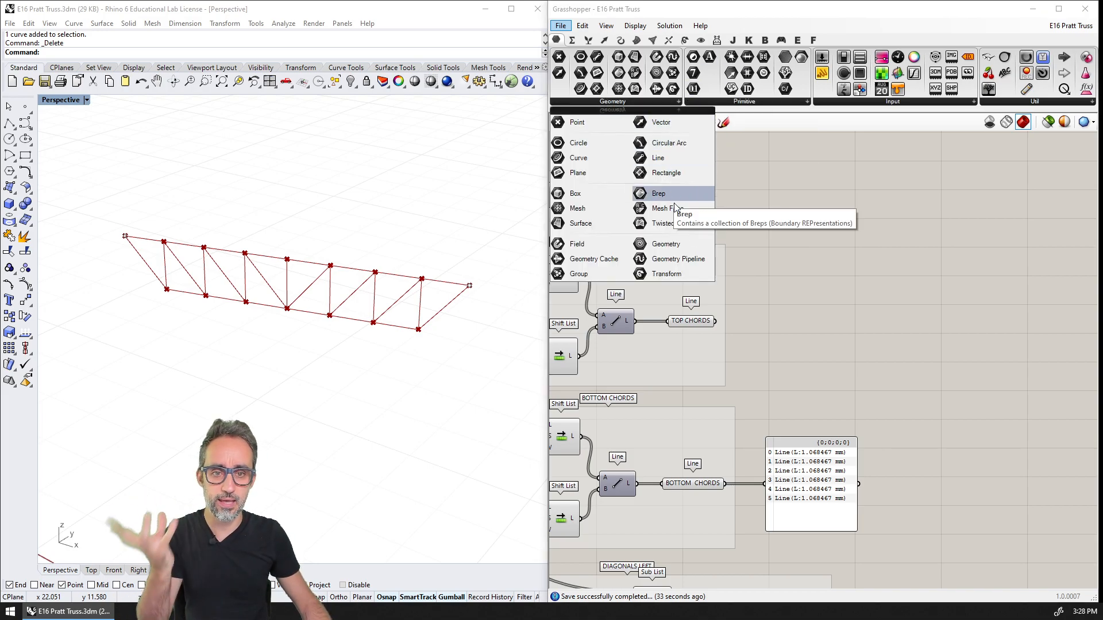
left_click_drag(661, 147, 880, 199)
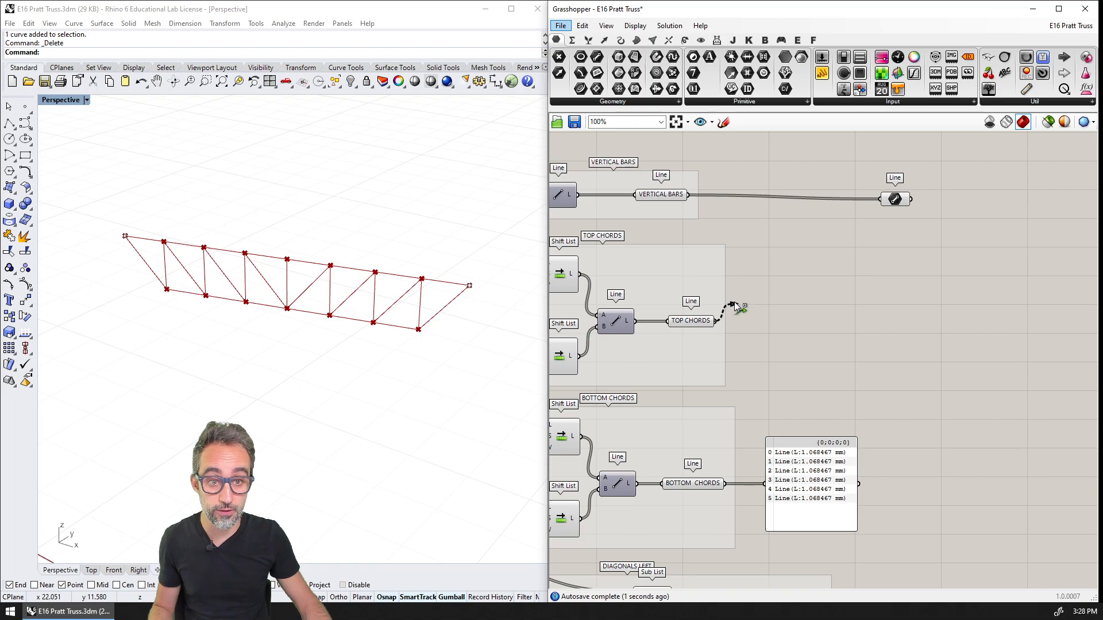
Merge the top chords, bottom chords, left diagonals and right diagonals into the new Line parameter alongside the vertical bars
left_click_drag(736, 306, 881, 200, "shift")
left_click_drag(725, 483, 881, 200, "shift")
scroll(882, 249, "down", 3)
left_click_drag(746, 469, 799, 156, "shift")
scroll(782, 207, "down", 3)
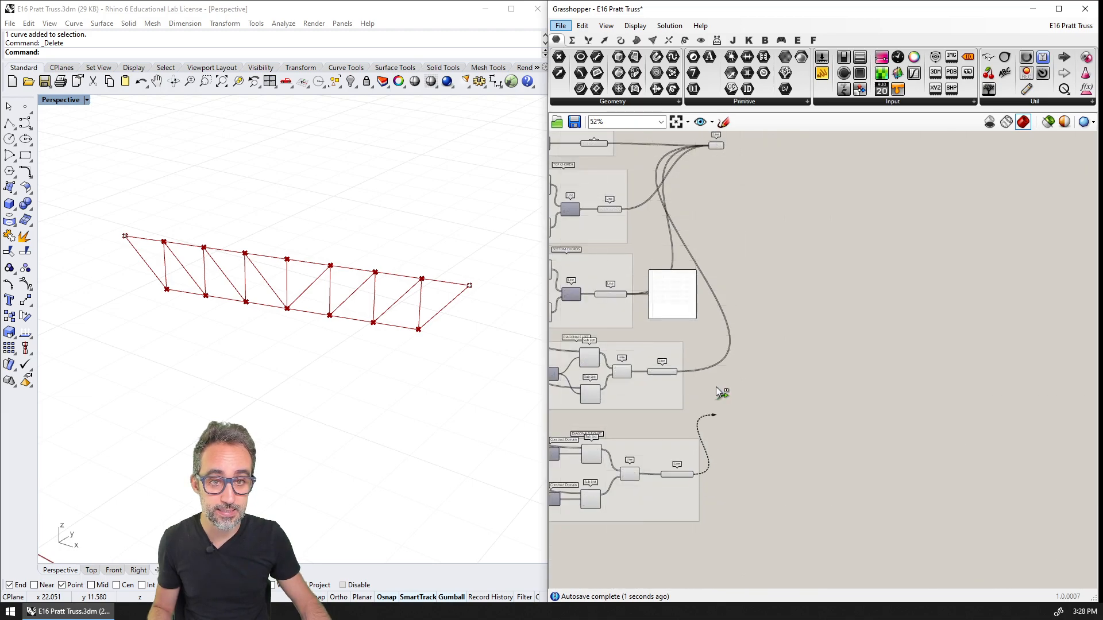
left_click_drag(716, 388, 713, 146, "shift")
Move the combined Line parameter a little farther away from the member groups feeding it
scroll(713, 146, "up", 8)
left_click(747, 252)
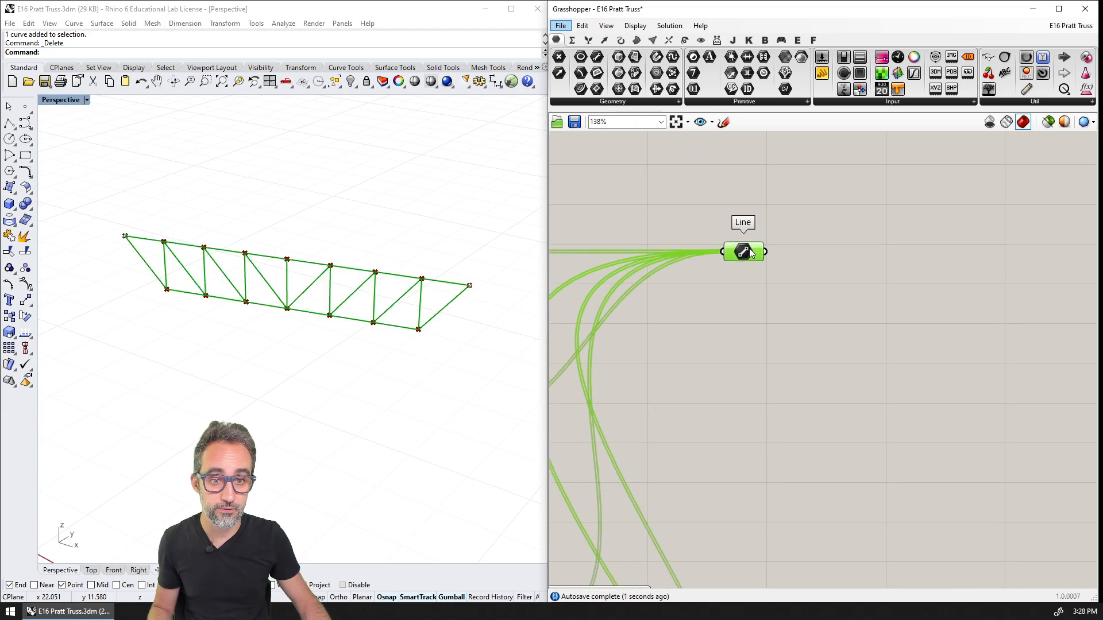
right_click_drag(750, 253, 818, 249)
right_click(822, 257)
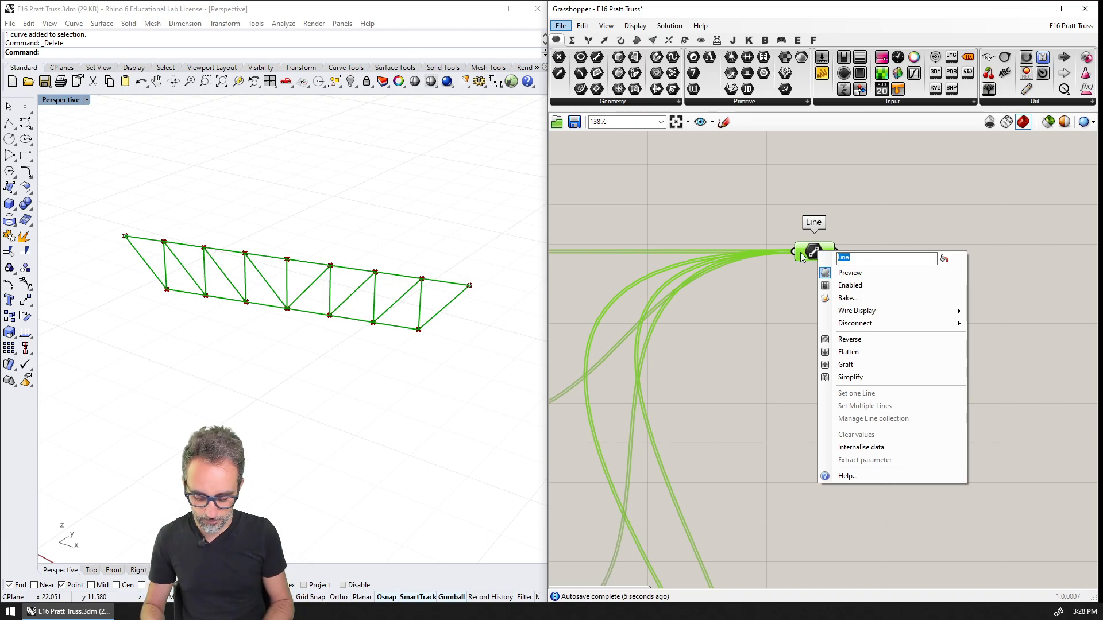
left_click(767, 166)
right_click_drag(767, 165, 704, 125)
left_click_drag(709, 168, 850, 287)
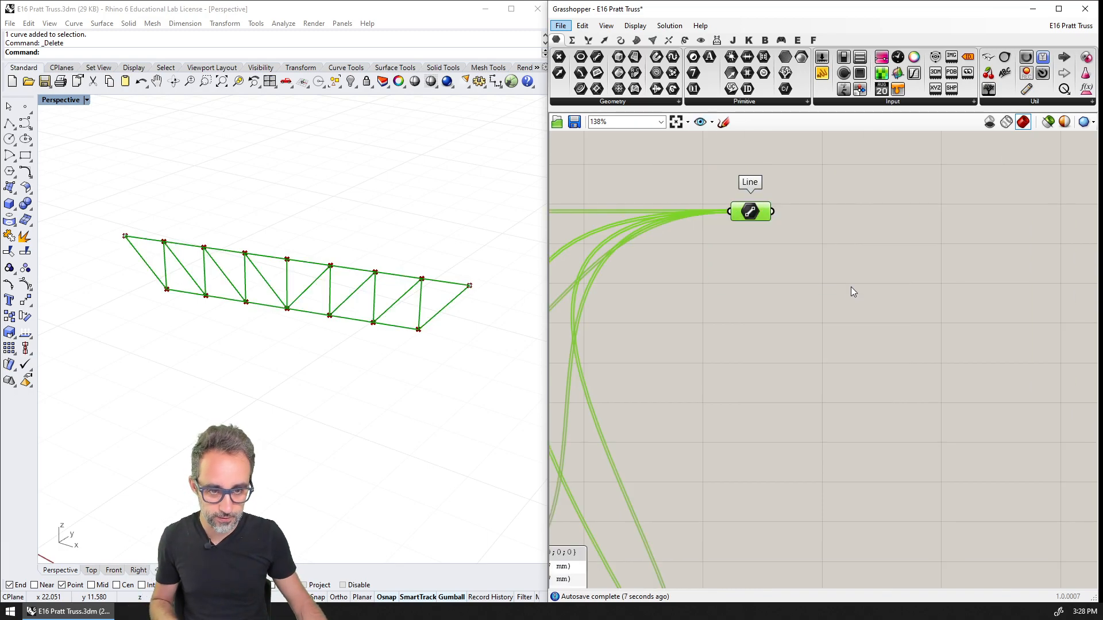
Group the combined Line parameter and name the group PRATT TRUSS
key("ctrl+g")
right_click_drag(778, 201, 882, 295)
right_click(890, 289)
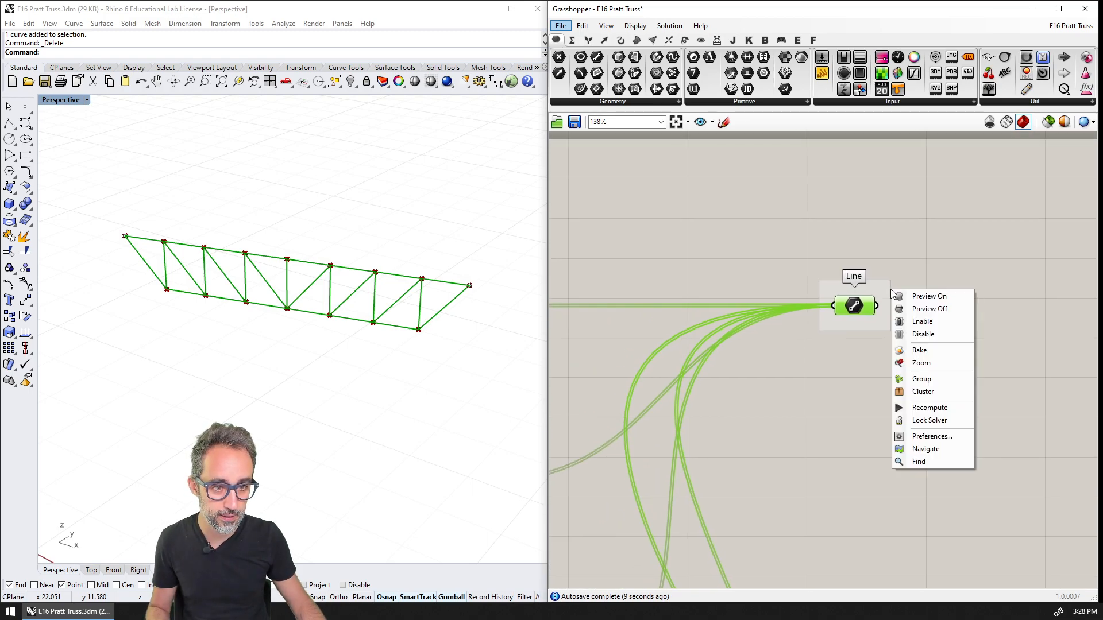
left_click(887, 289)
right_click(887, 289)
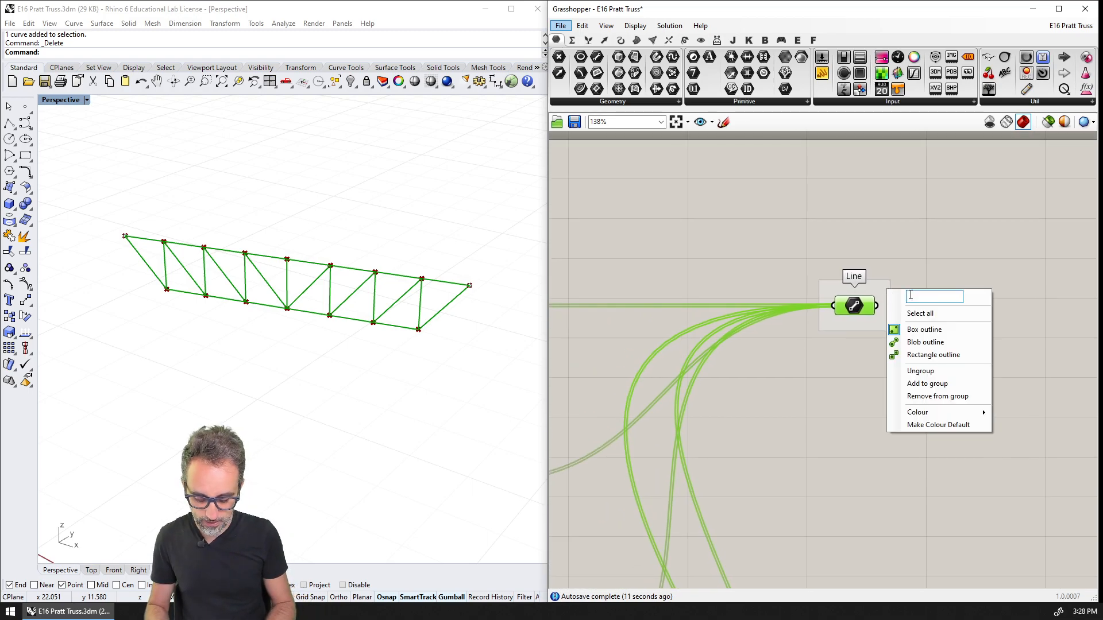
type("PRATT TRUSS")
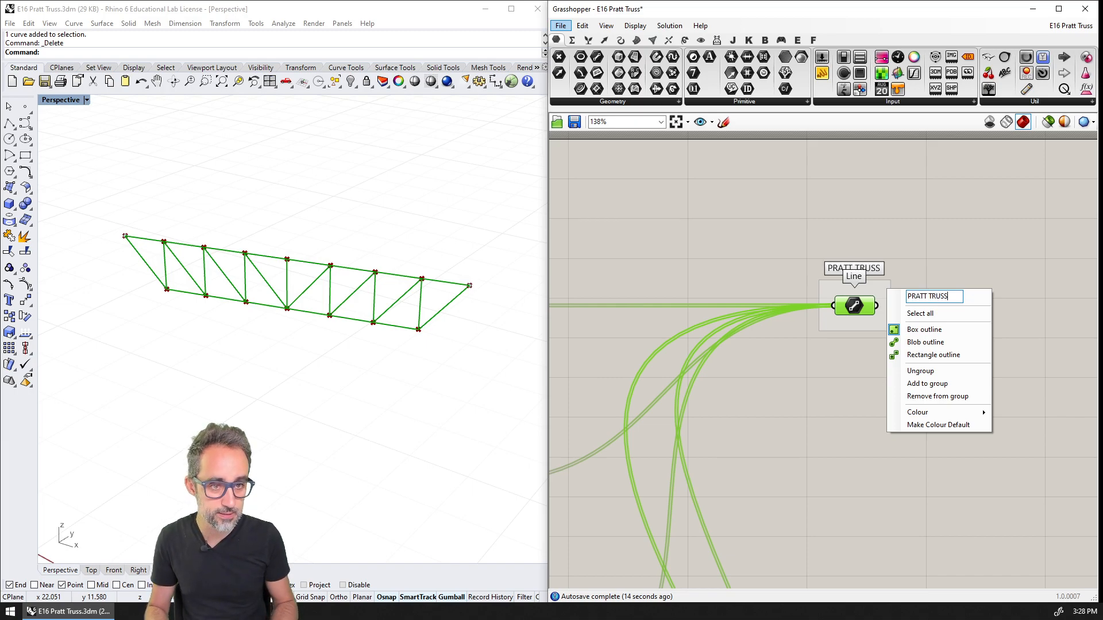
key("Return")
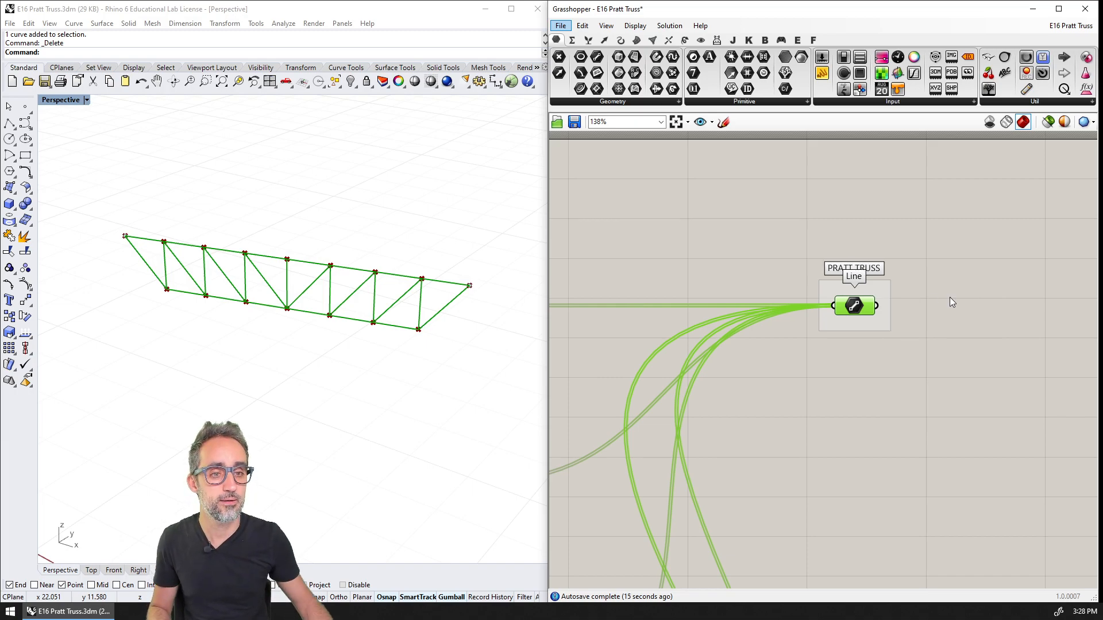
Bake the PRATT TRUSS lines to the Default layer as one group and save the Grasshopper definition
right_click_drag(950, 297, 903, 254)
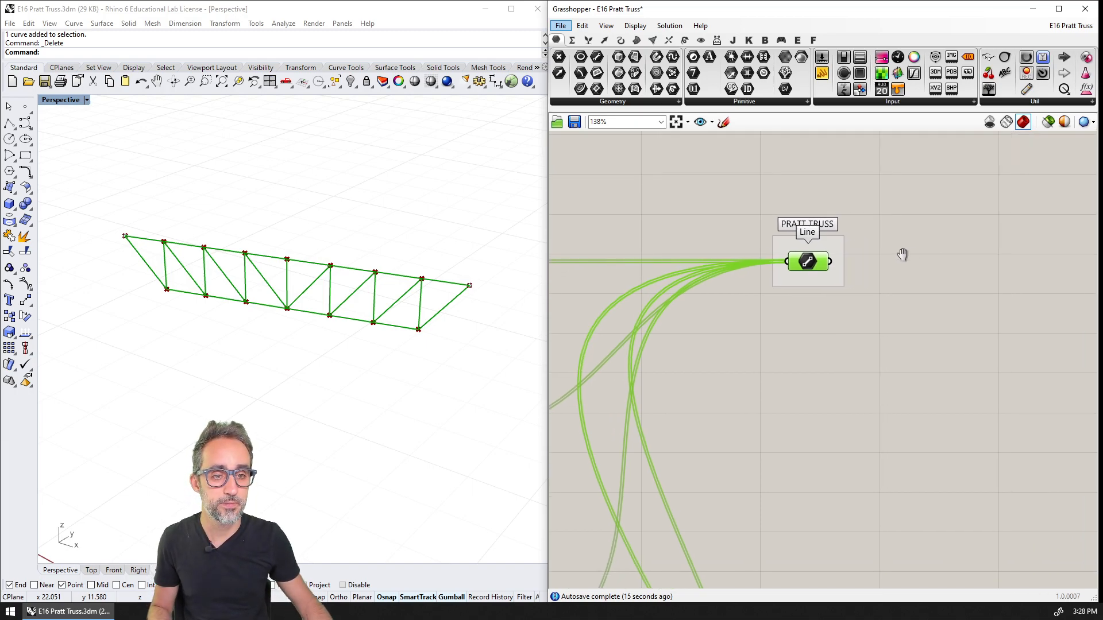
right_click_drag(824, 265, 839, 267)
right_click(828, 265)
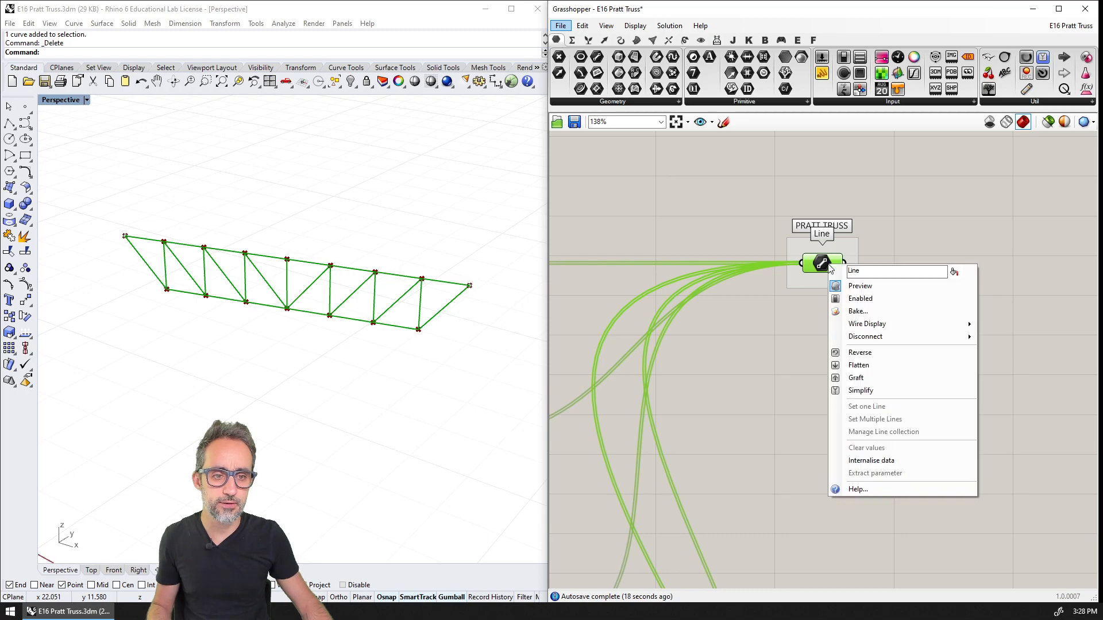
left_click(858, 311)
left_click(855, 383)
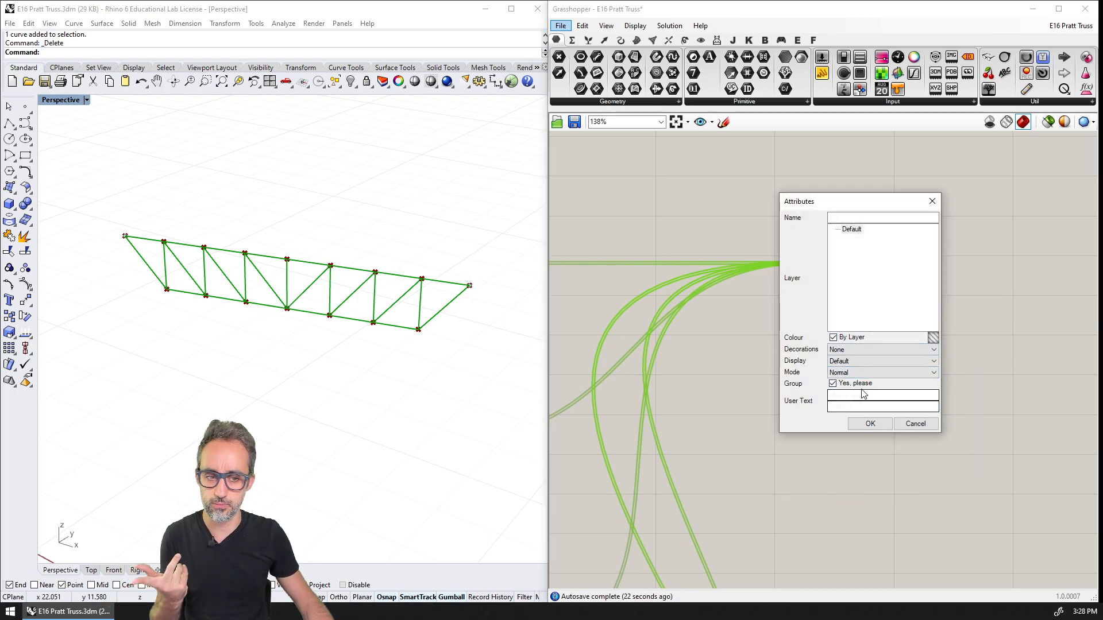
left_click(869, 424)
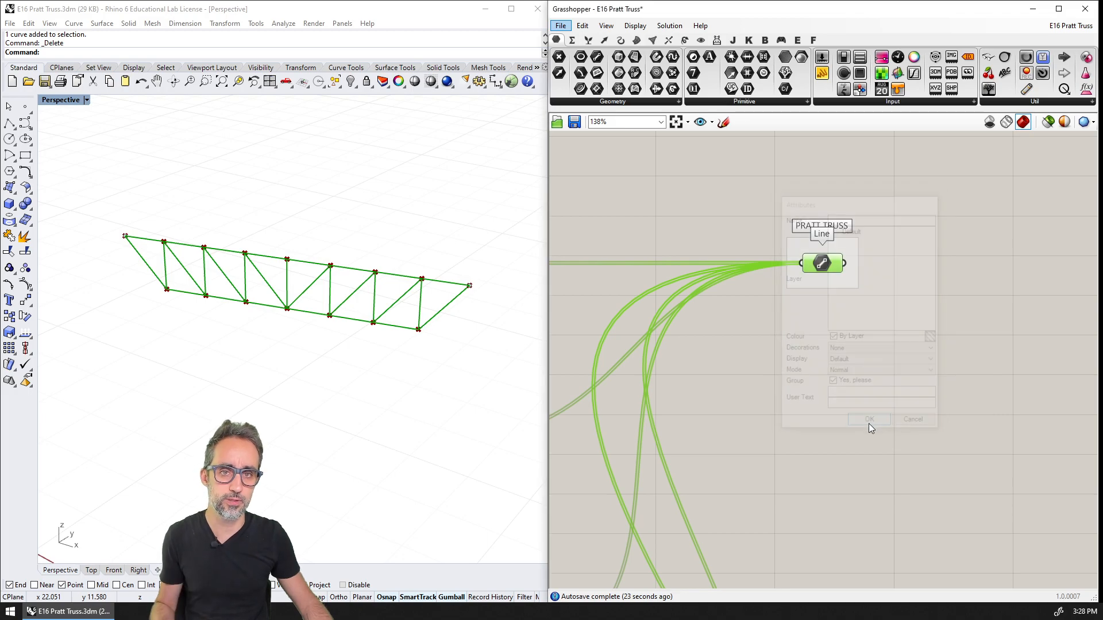
Close the Grasshopper window and move the baked truss away from the two support points
left_click(1085, 8)
scroll(486, 279, "down", 4)
scroll(384, 229, "down", 3)
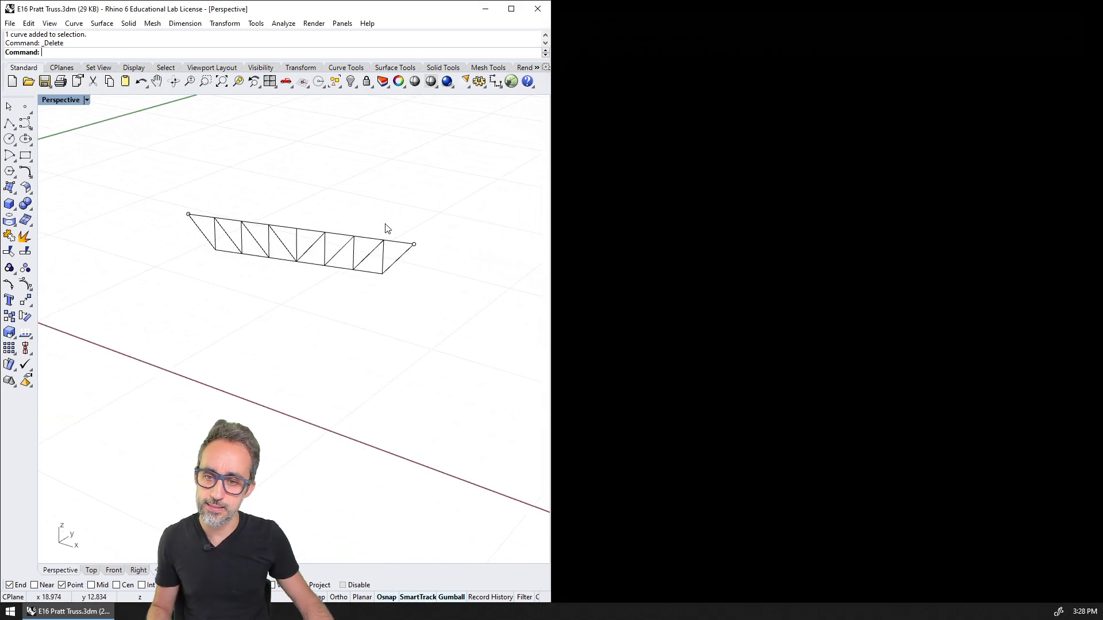
left_click(349, 238)
left_click(340, 266)
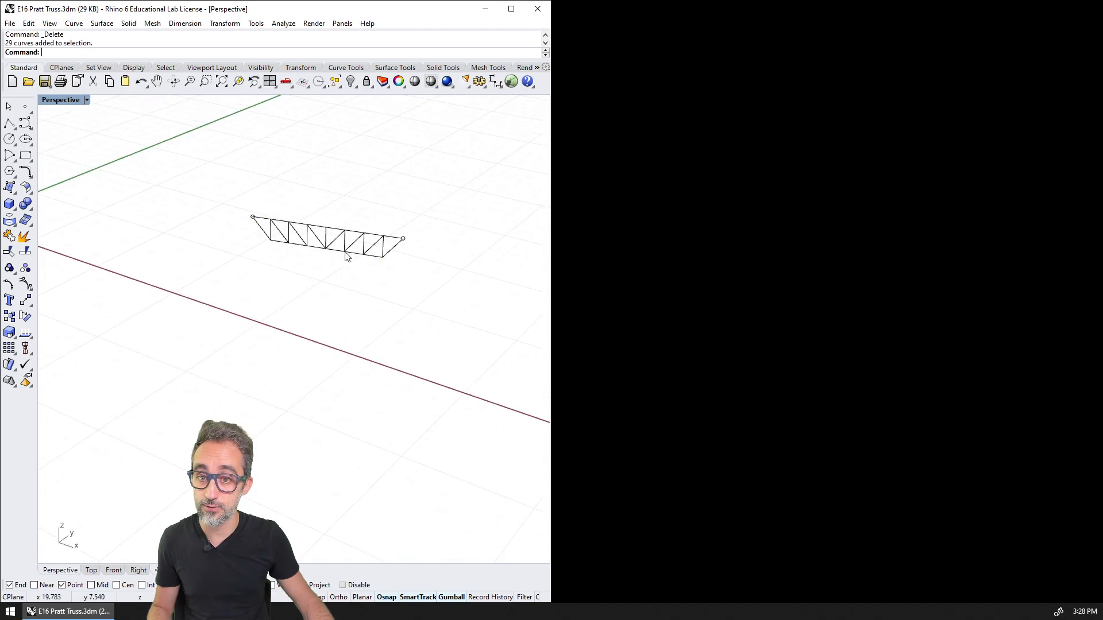
left_click_drag(353, 233, 291, 368)
left_click(335, 405)
Ungroup the baked truss into individual line members
scroll(267, 396, "up", 2)
scroll(269, 400, "up", 3)
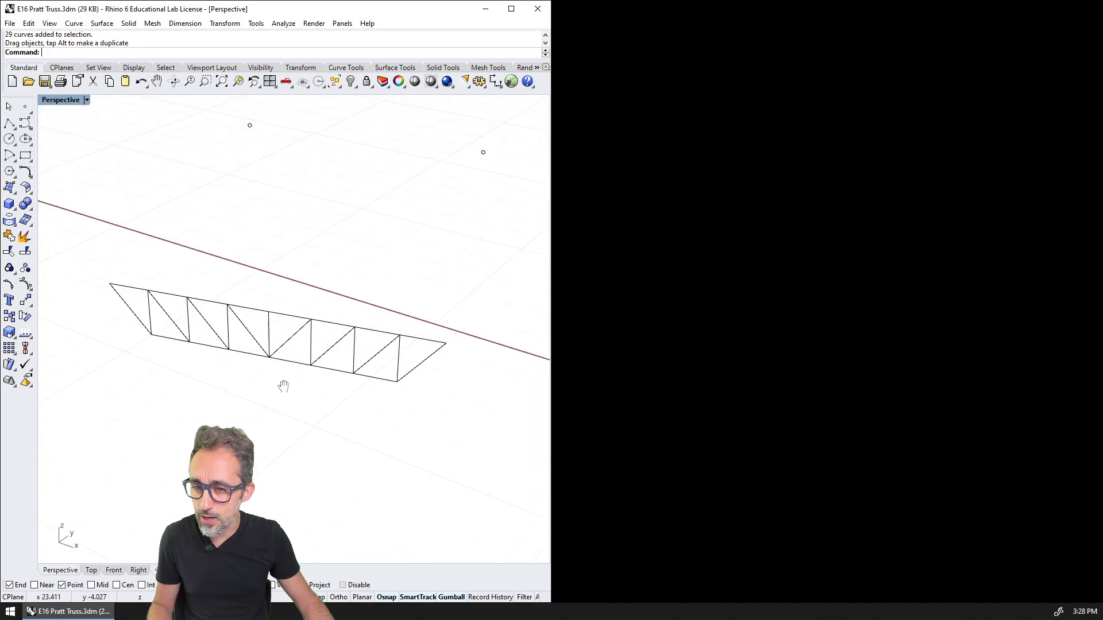
scroll(373, 327, "down", 3)
scroll(379, 338, "up", 2)
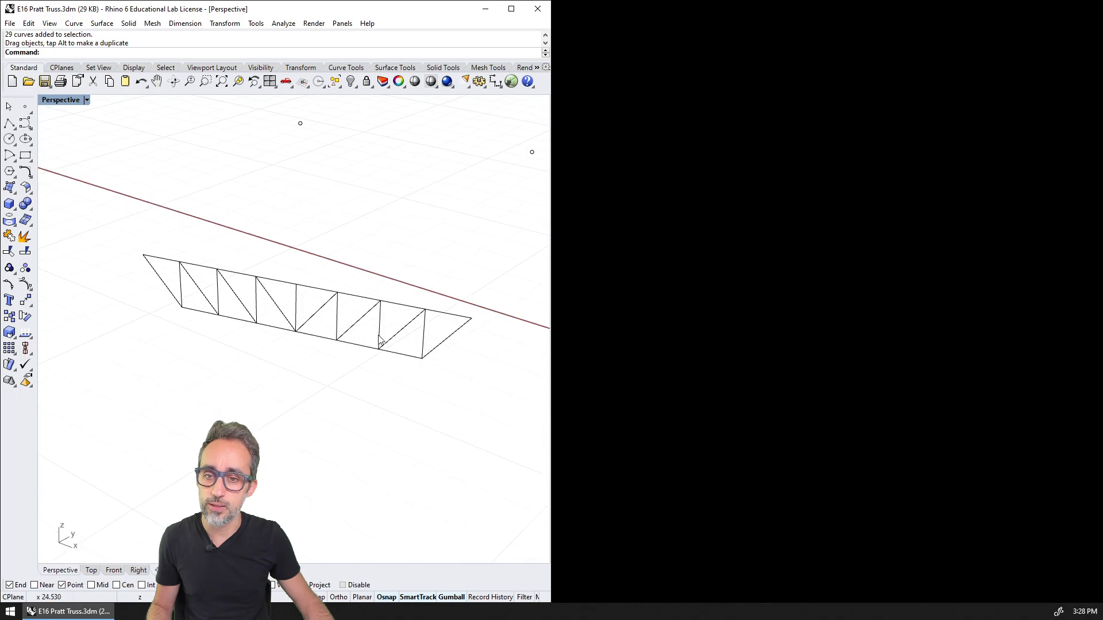
left_click(339, 313)
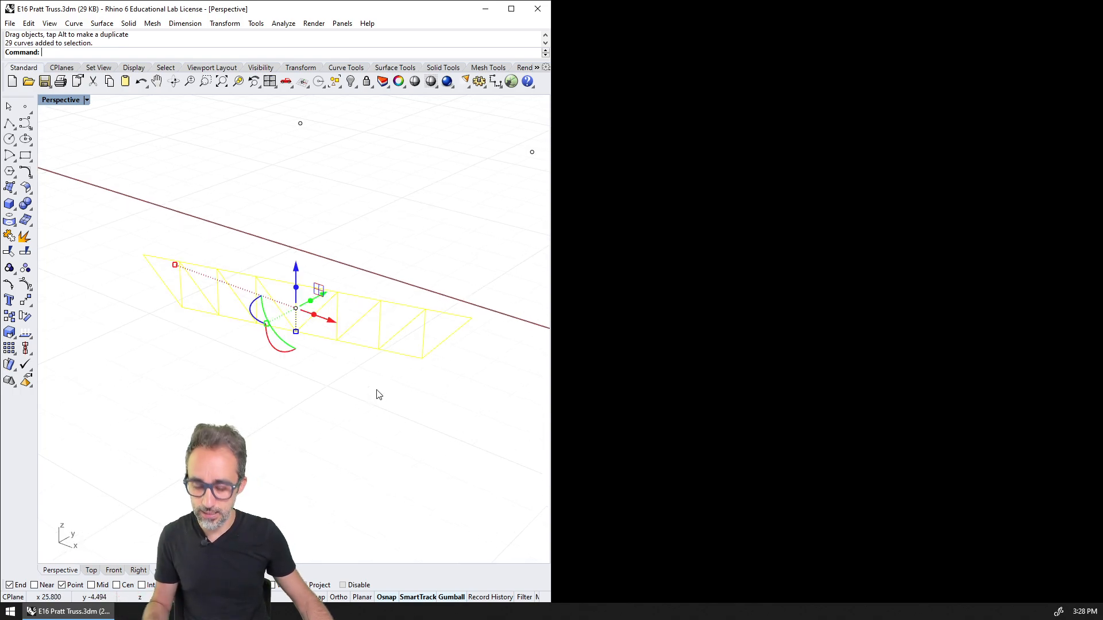
key("Return")
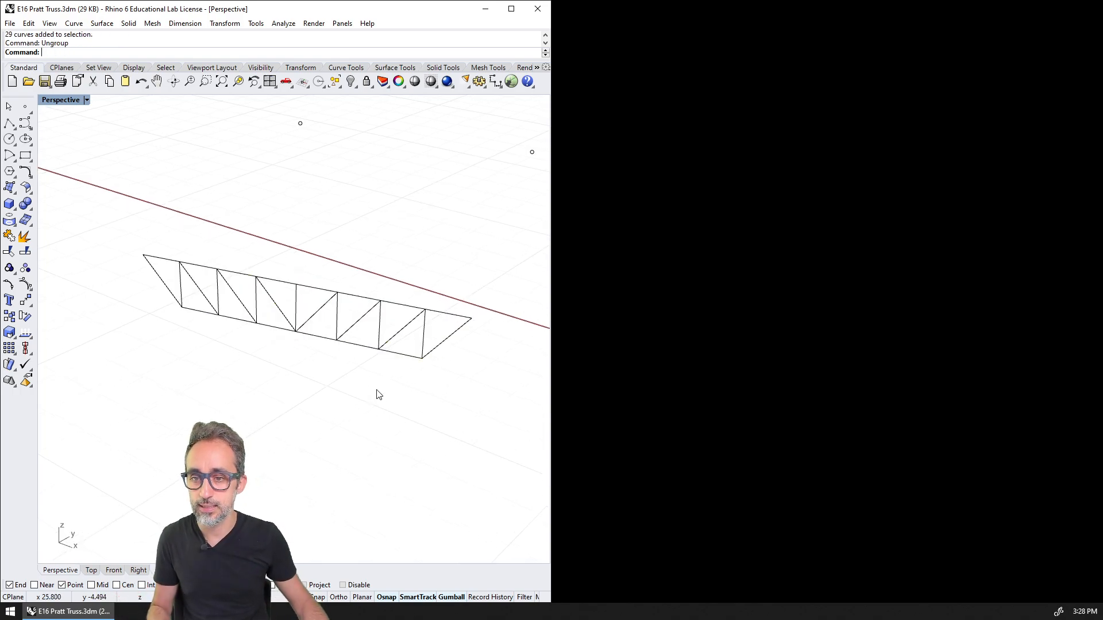
Select several vertical and diagonal members one by one to check that they are separate curves
left_click(306, 313)
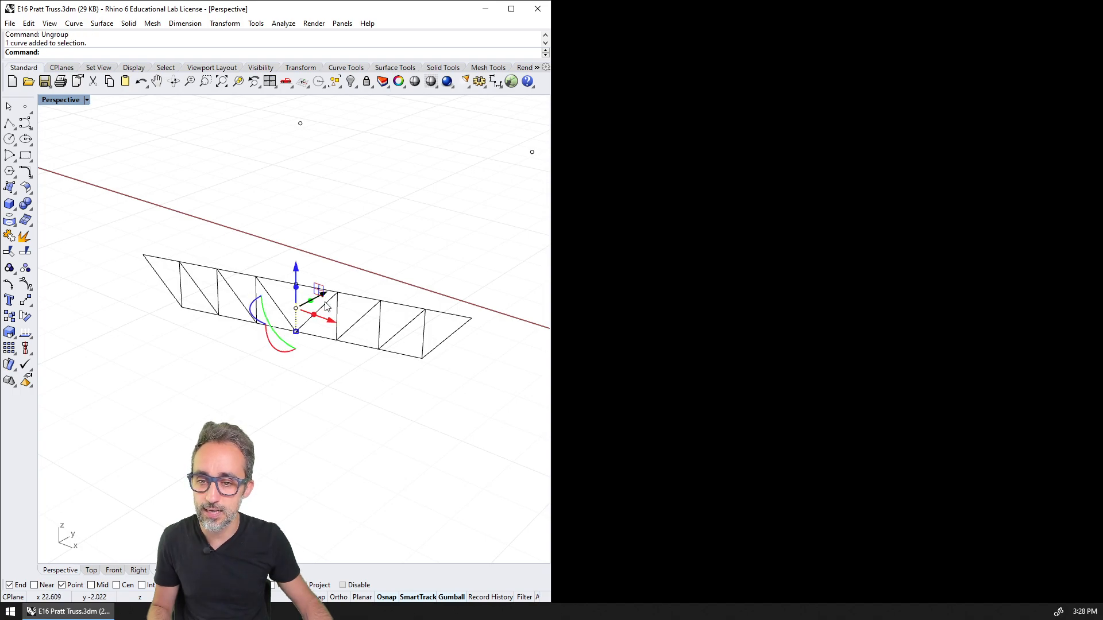
left_click(338, 320)
left_click(367, 314)
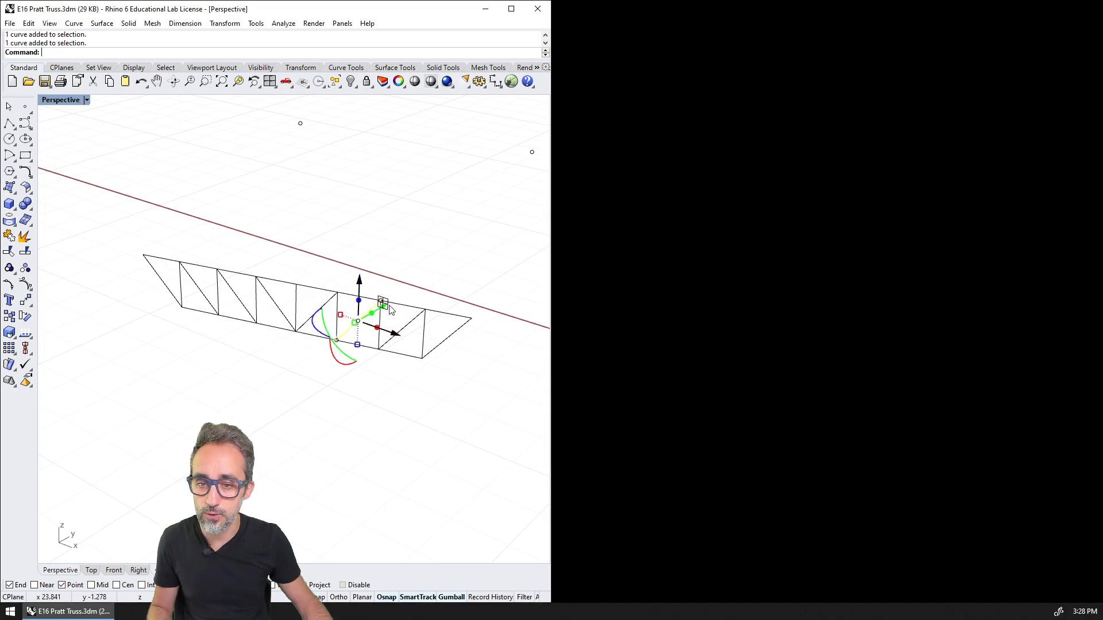
Select several top and bottom chord members one by one to check that they are separate curves
left_click(369, 283)
scroll(350, 277, "up", 7)
scroll(290, 299, "down", 7)
left_click(279, 298)
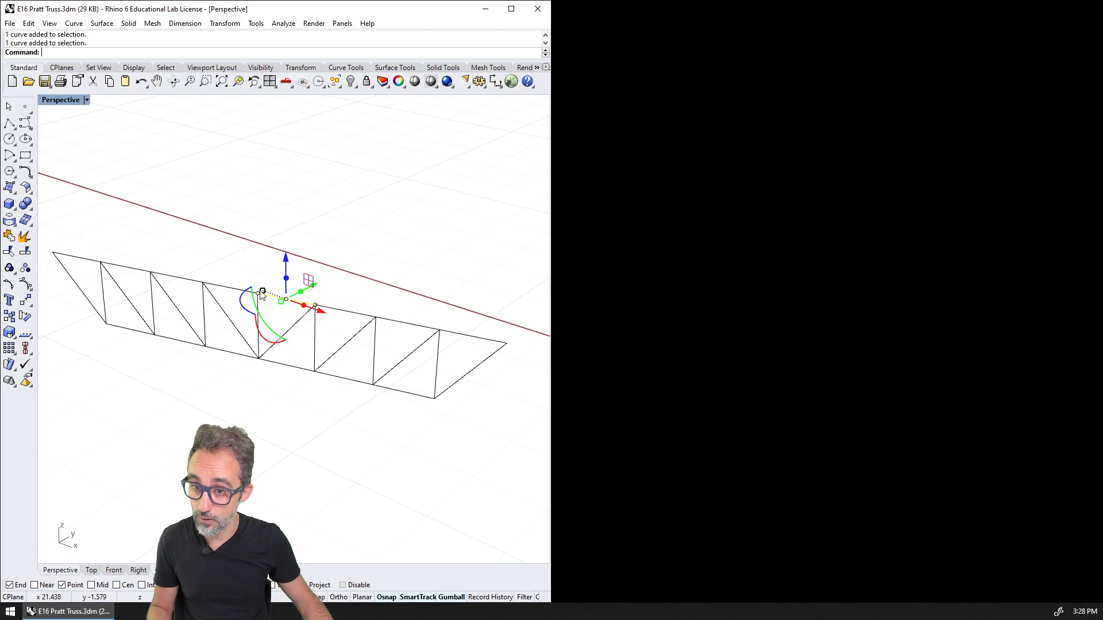
left_click(231, 289)
left_click(177, 279)
left_click(125, 268)
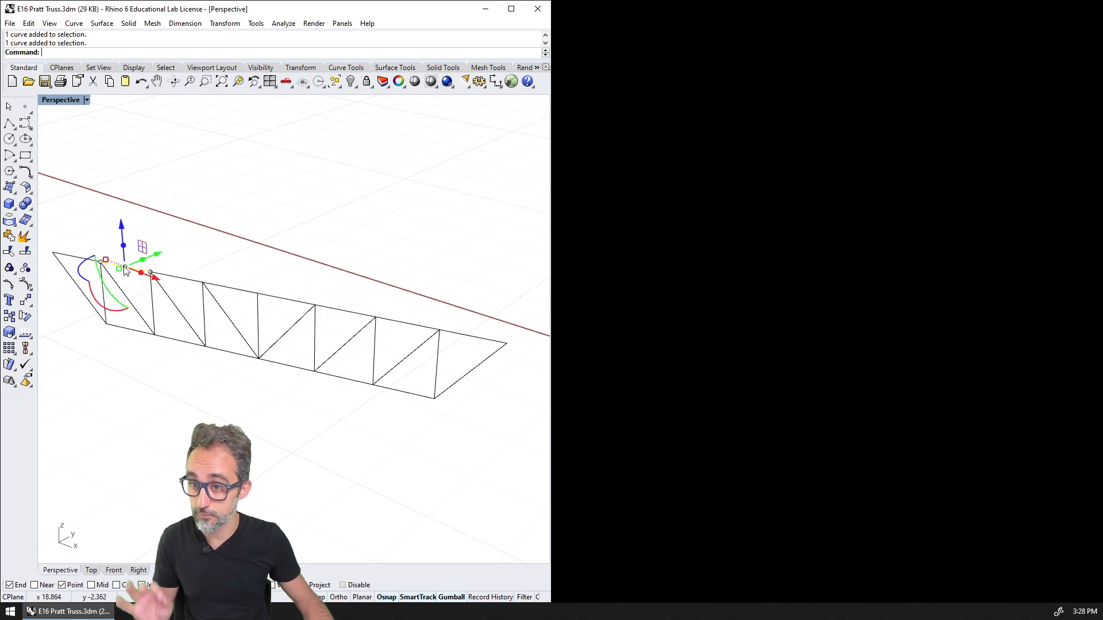
left_click(178, 341)
left_click(235, 353)
left_click(298, 369)
left_click(350, 380)
scroll(379, 411, "down", 7)
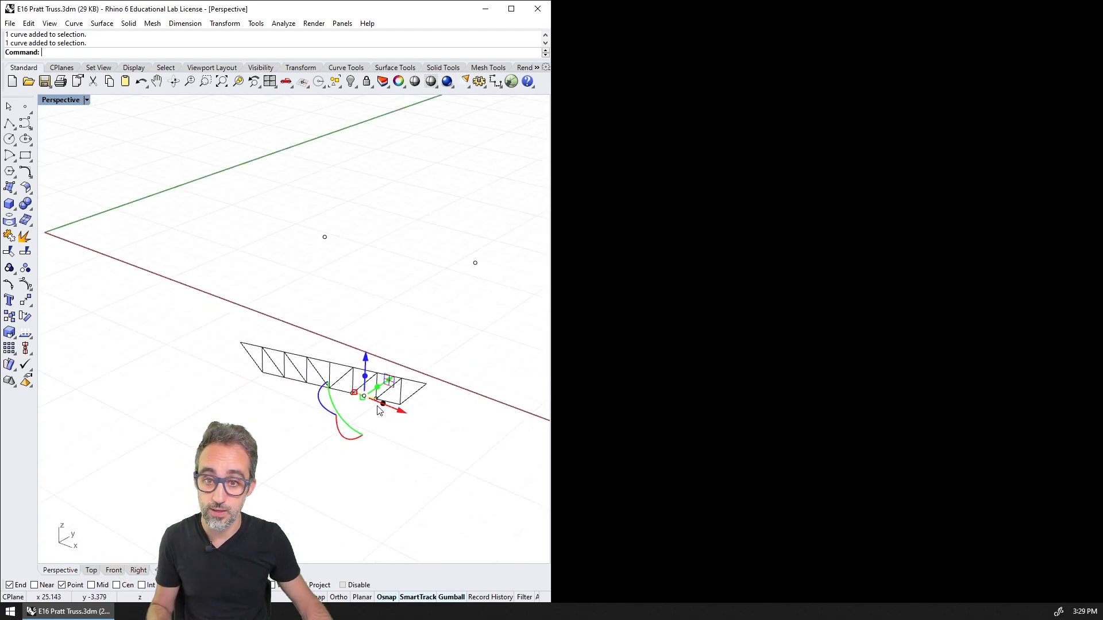
Delete all the baked truss curves from the Rhino model and reopen the Grasshopper definition
key("Escape")
left_click_drag(450, 324, 261, 419)
key("Delete")
type("Grasshopper")
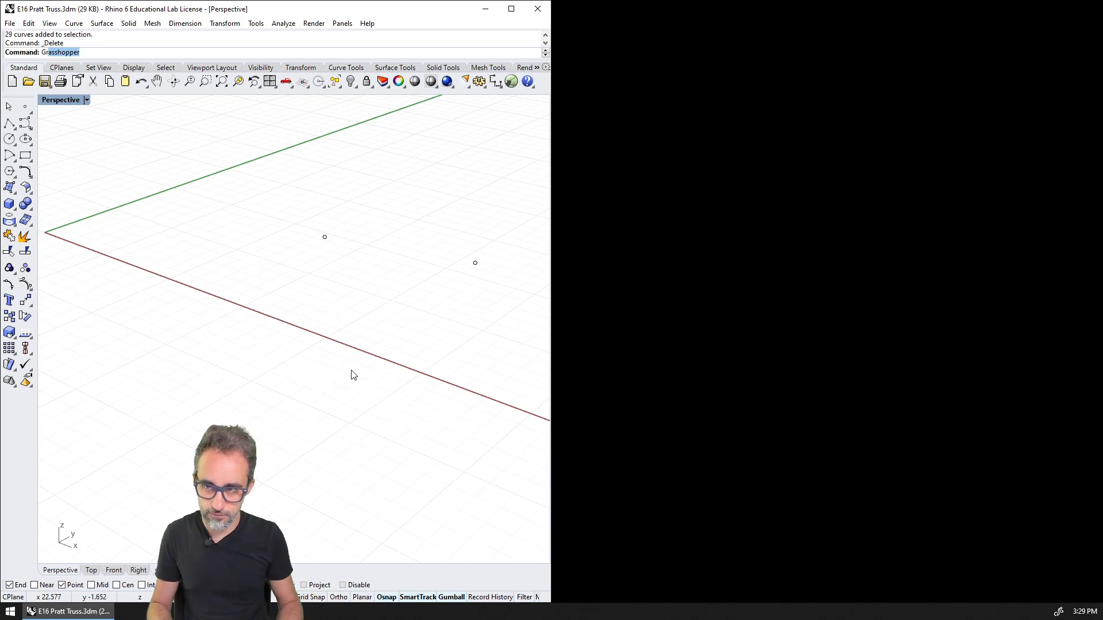
key("Return")
left_click(824, 264)
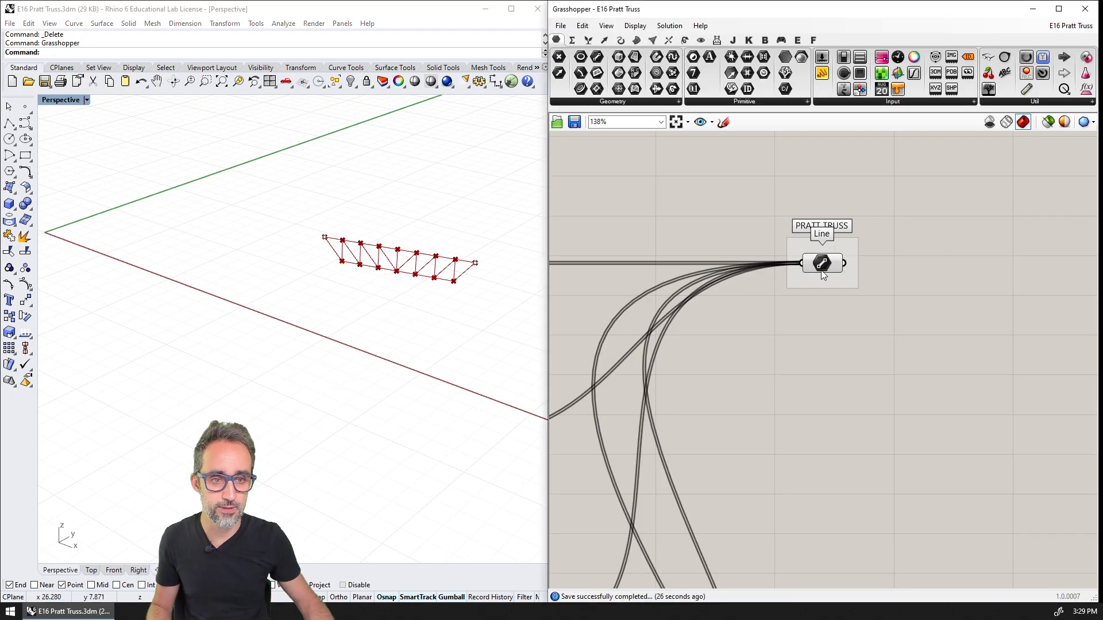
left_click(822, 305)
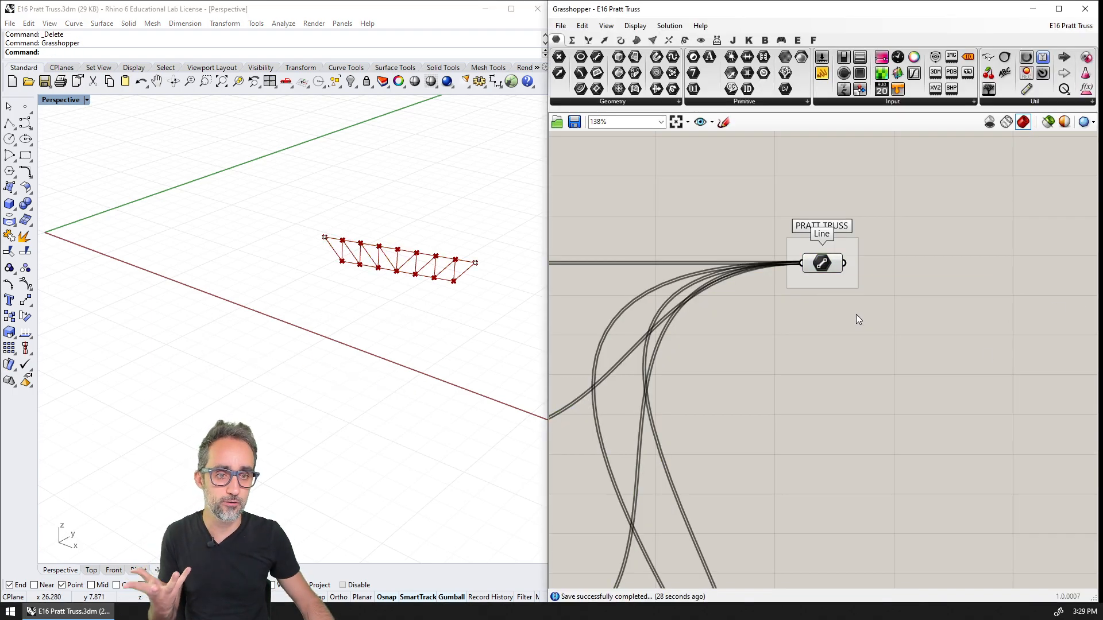
Move the PRATT TRUSS Line parameter and its group beside the truss controls, just below the INPUTS group
scroll(867, 321, "down", 4)
scroll(899, 328, "down", 2)
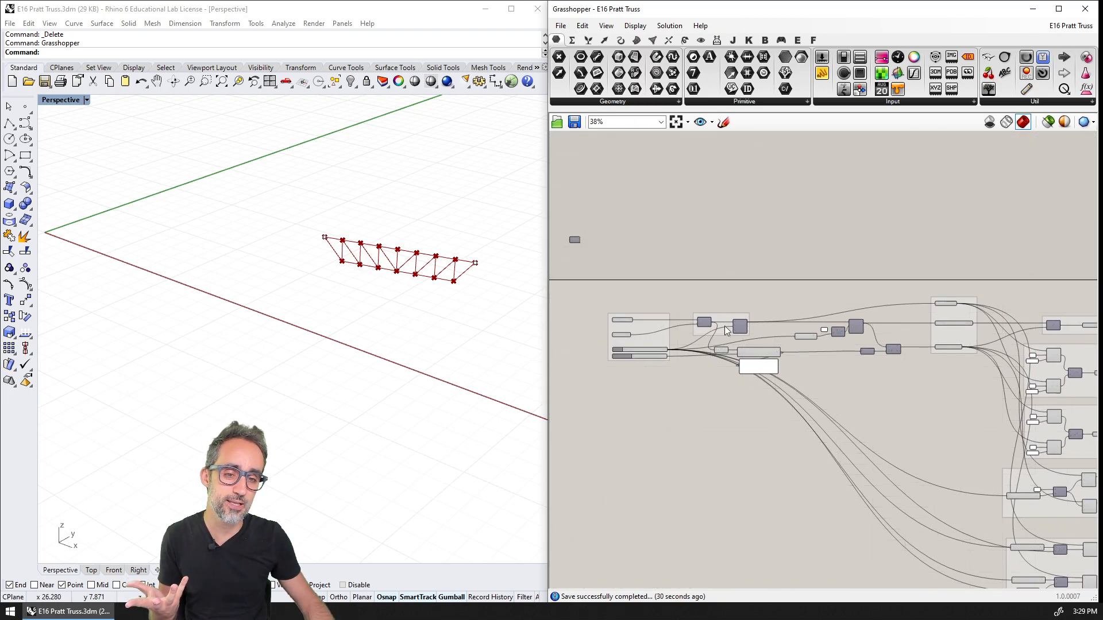
scroll(726, 314, "up", 6)
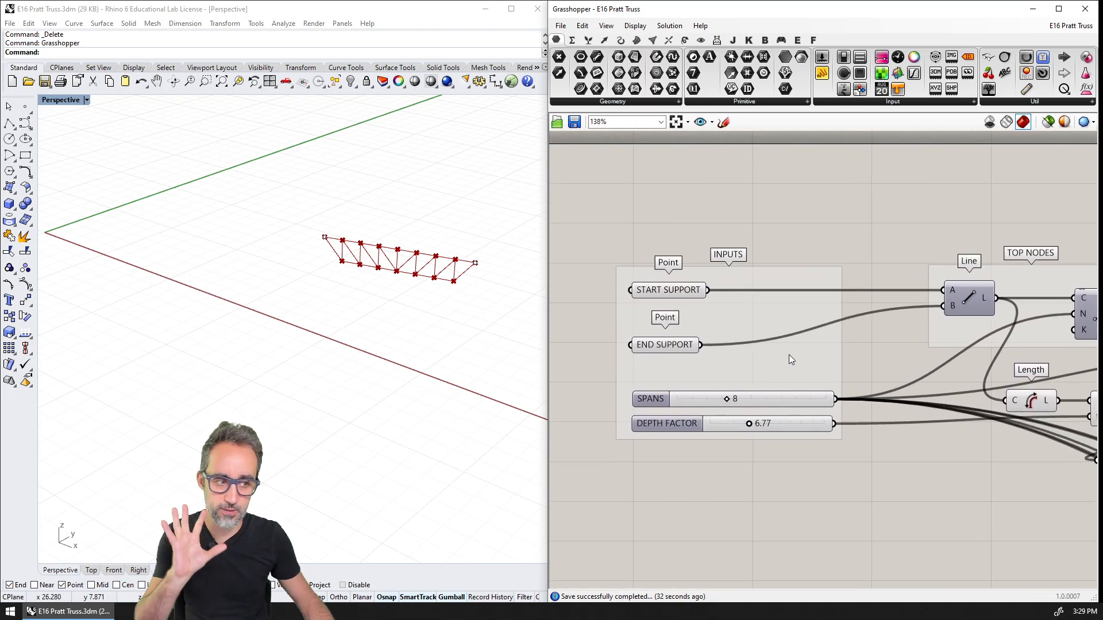
scroll(818, 373, "down", 6)
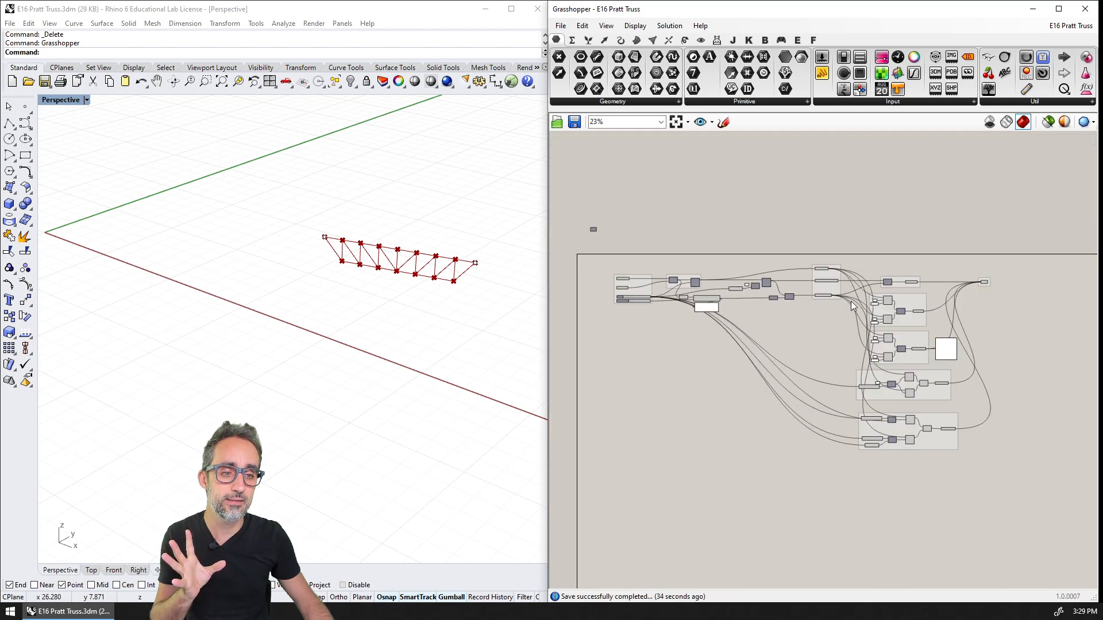
scroll(858, 287, "up", 5)
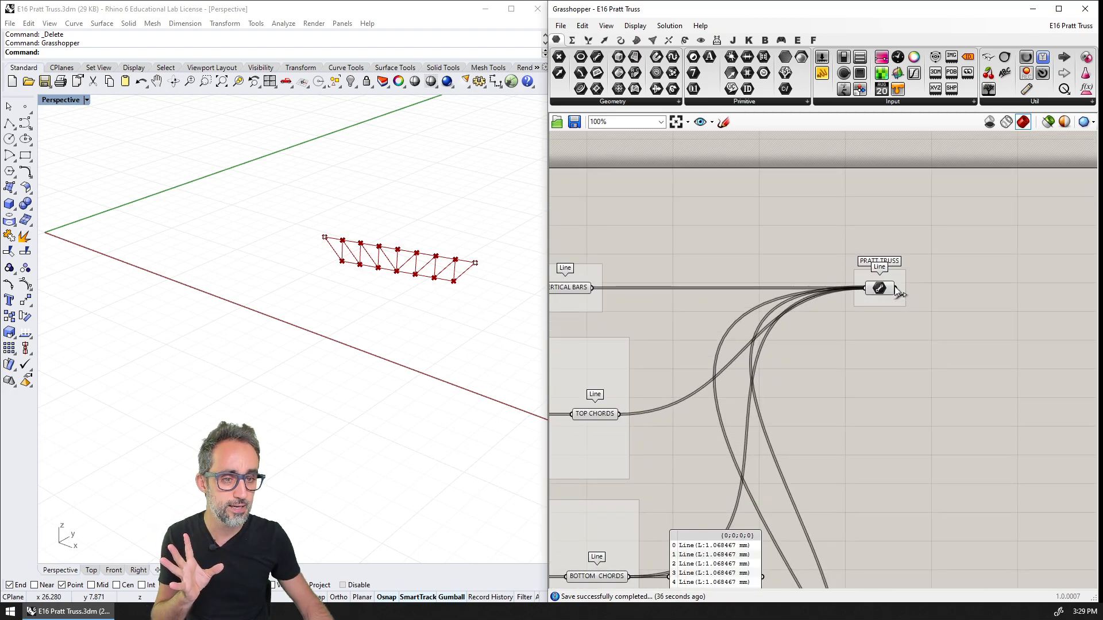
scroll(899, 291, "up", 2)
scroll(884, 288, "down", 7)
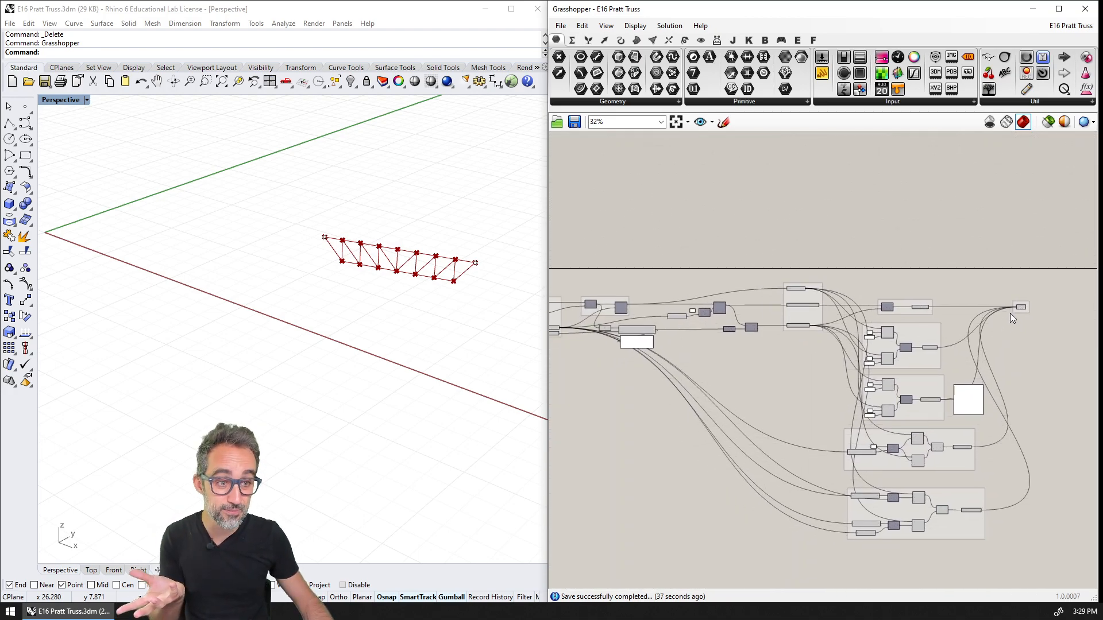
left_click_drag(1020, 307, 568, 371)
scroll(724, 395, "up", 6)
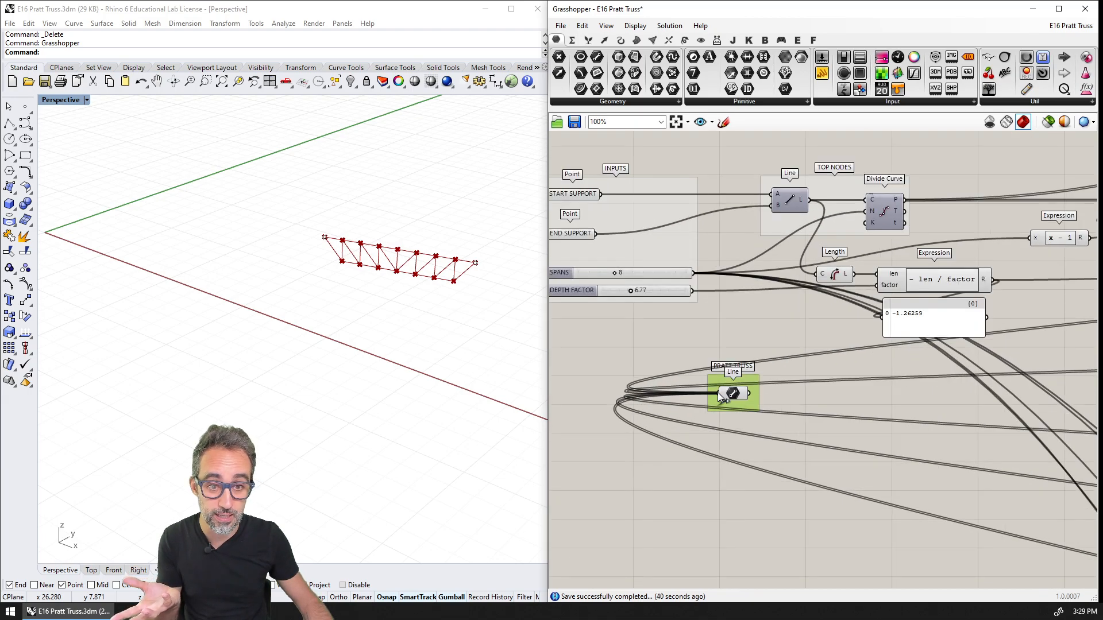
scroll(729, 398, "up", 2)
right_click_drag(740, 403, 856, 411)
left_click_drag(859, 410, 688, 374)
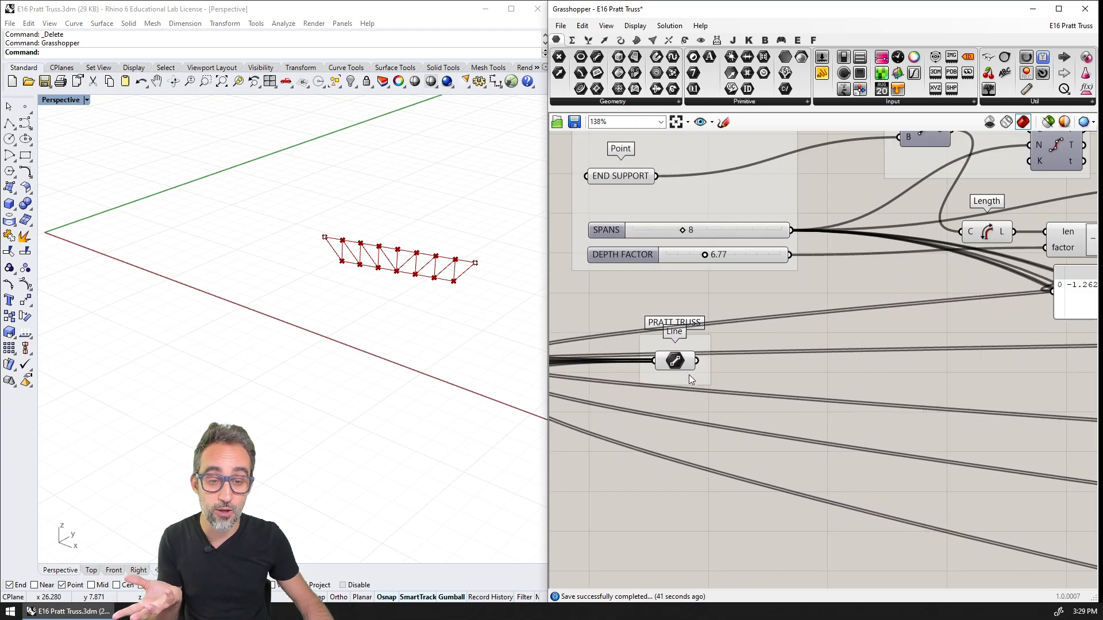
Set the wire display of the PRATT TRUSS Line parameter to Hidden and nudge the parameter slightly
scroll(684, 377, "up", 2)
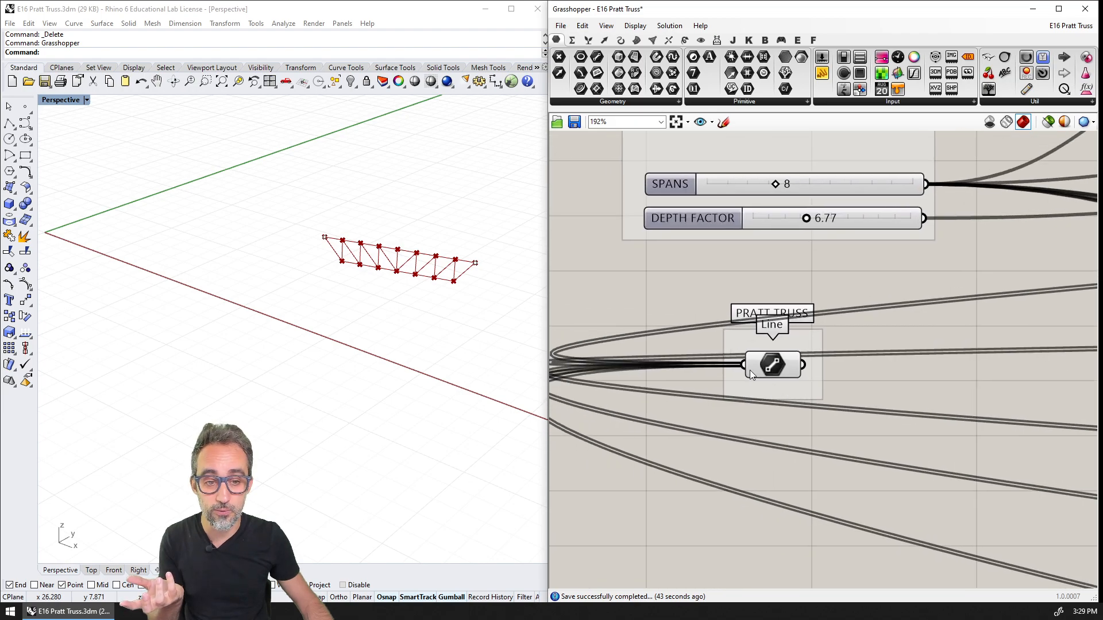
right_click(749, 372)
mouse_move(829, 424)
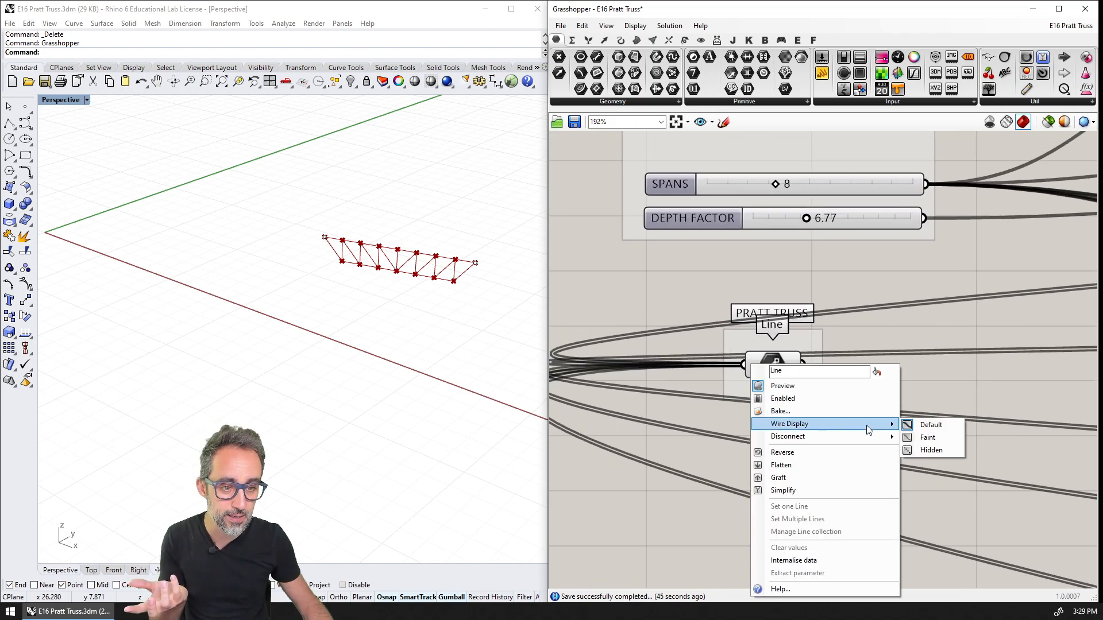
left_click(932, 450)
mouse_move(776, 371)
left_mouse_down()
mouse_move(775, 421)
mouse_move(787, 400)
mouse_move(782, 362)
left_mouse_up()
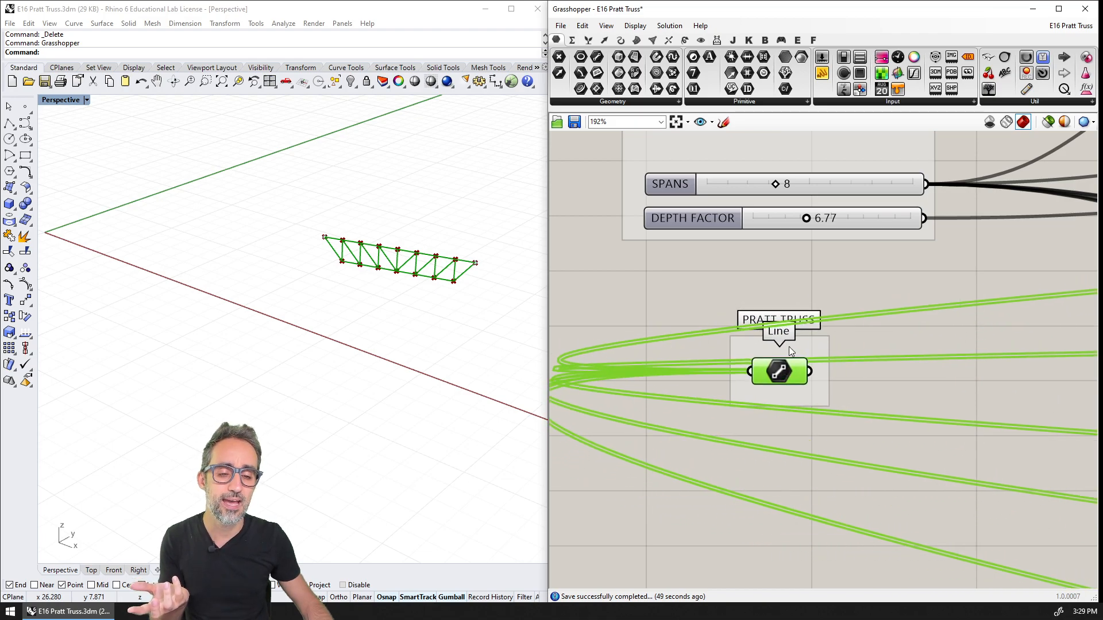
scroll(782, 362, "down", 5)
scroll(774, 368, "up", 2)
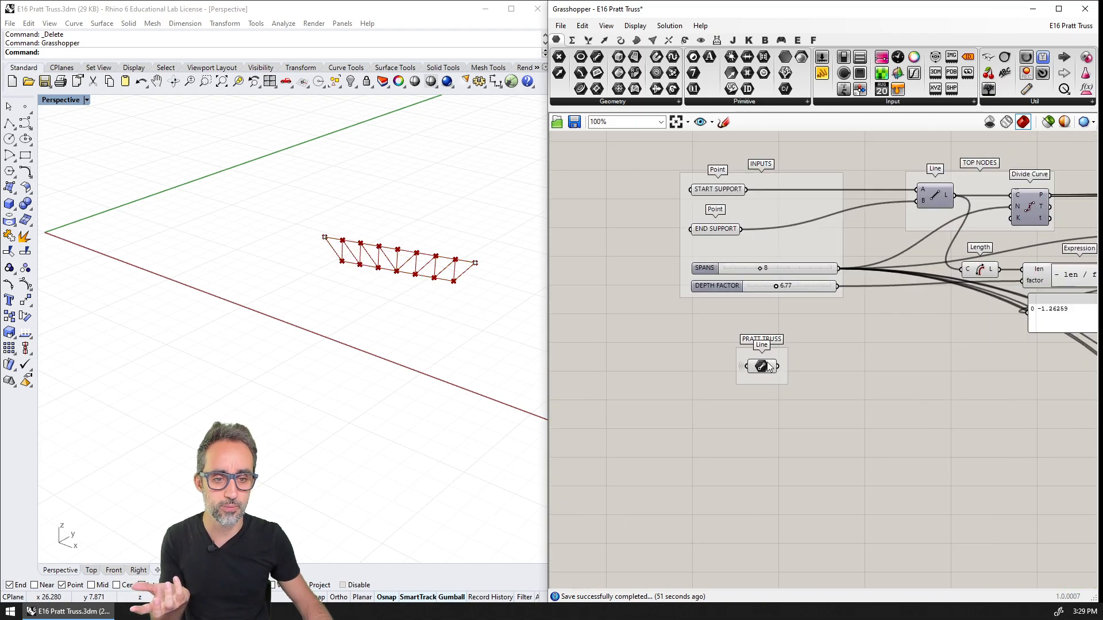
left_click(770, 366)
left_click(775, 327)
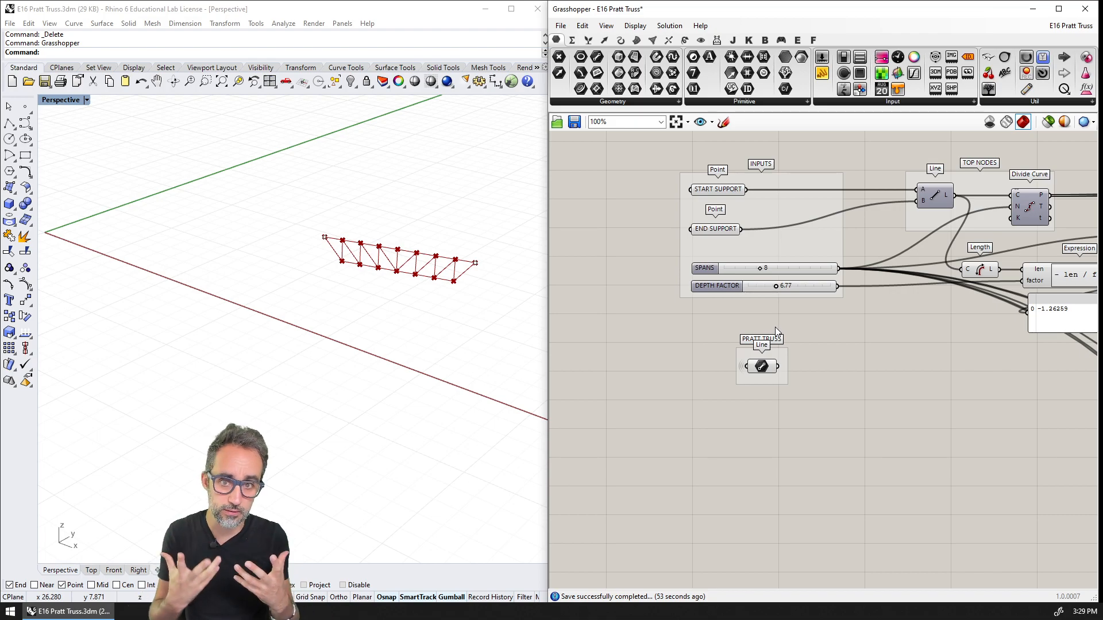
Try shifting all components except the INPUTS and PRATT TRUSS groups further right, and undo the move
scroll(860, 342, "down", 6)
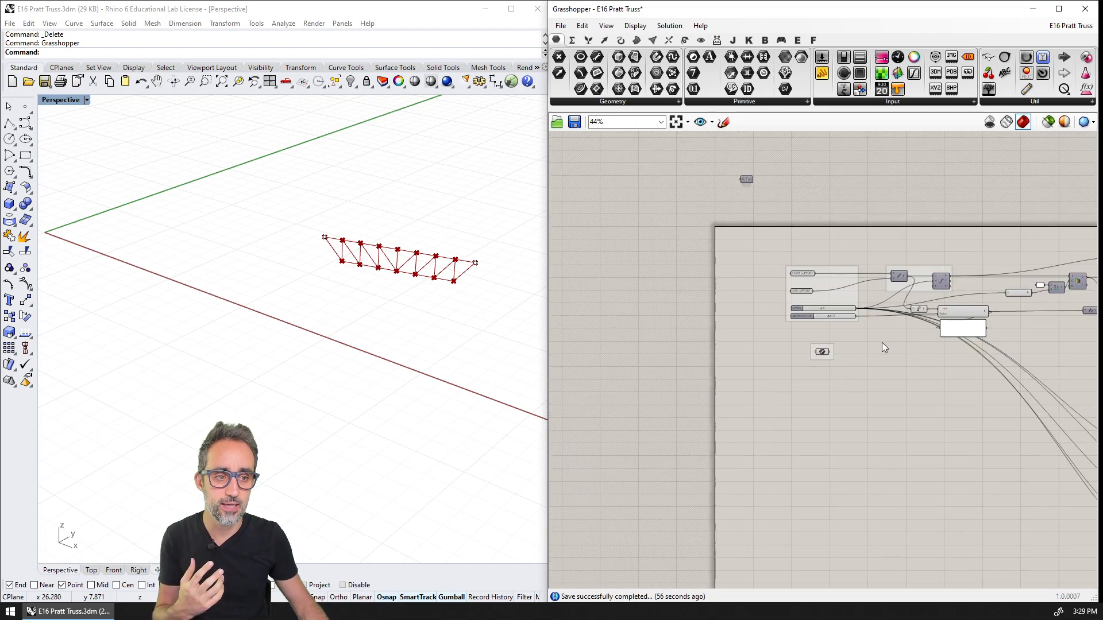
left_click_drag(618, 262, 972, 517)
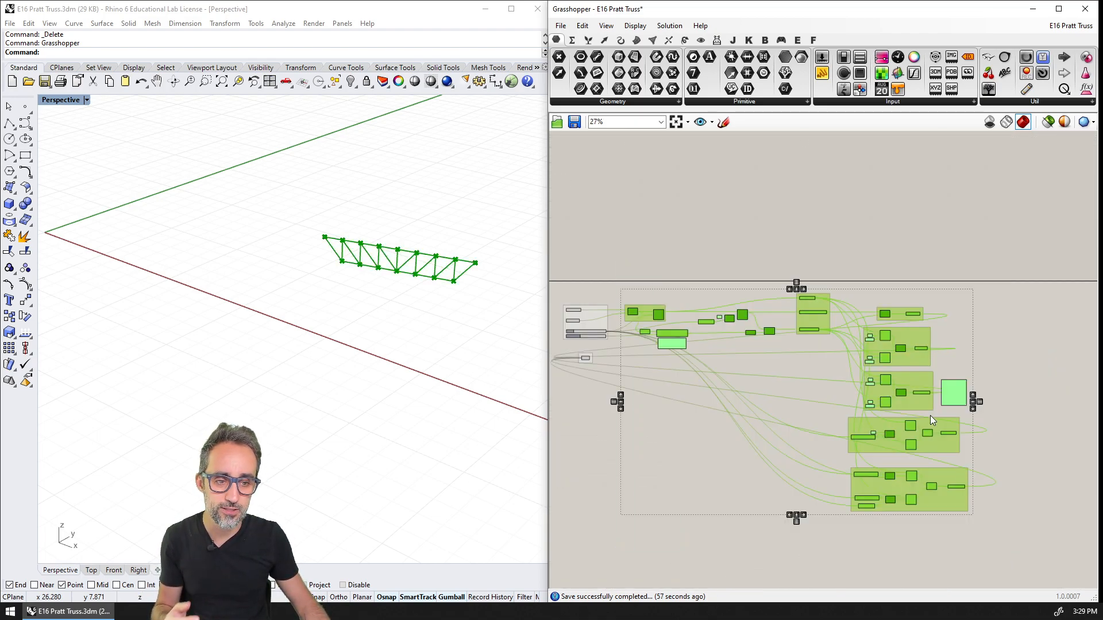
left_click_drag(914, 383, 975, 384)
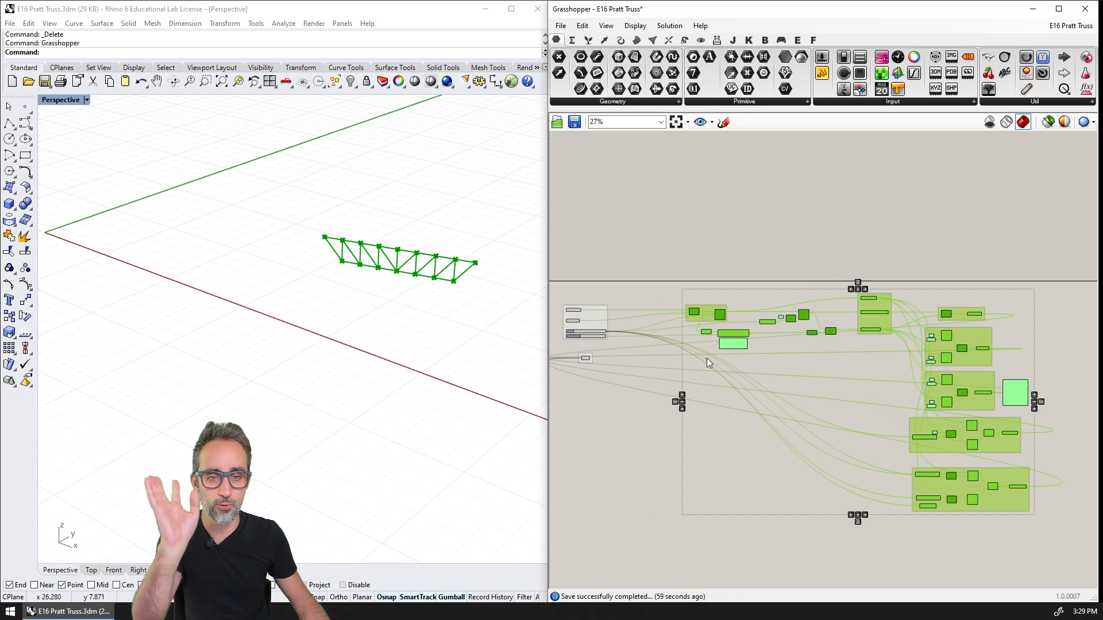
key("ctrl+z")
scroll(718, 346, "up", 6)
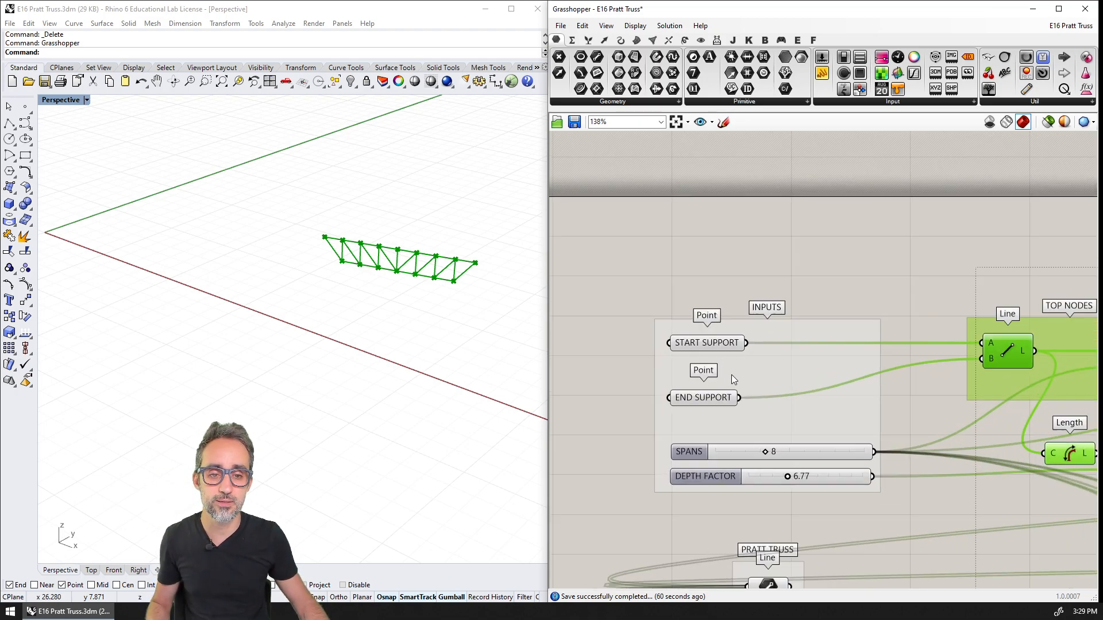
right_click_drag(769, 412, 756, 290)
left_click(845, 447)
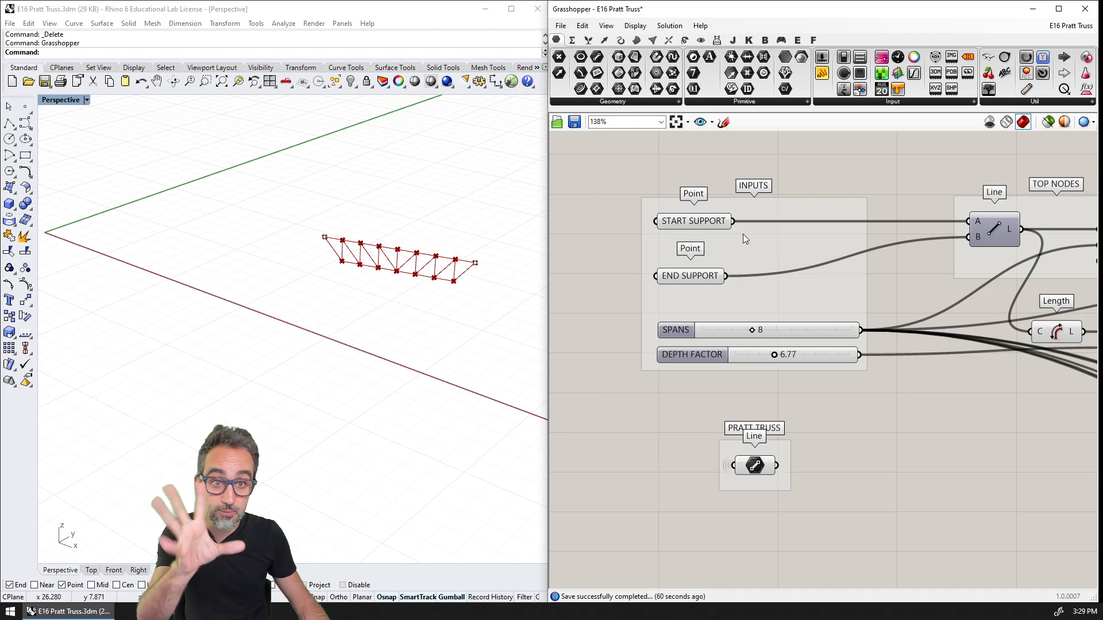
Select the PRATT TRUSS, START SUPPORT and END SUPPORT parameters in turn to examine their wires and linked geometry
left_click(754, 466)
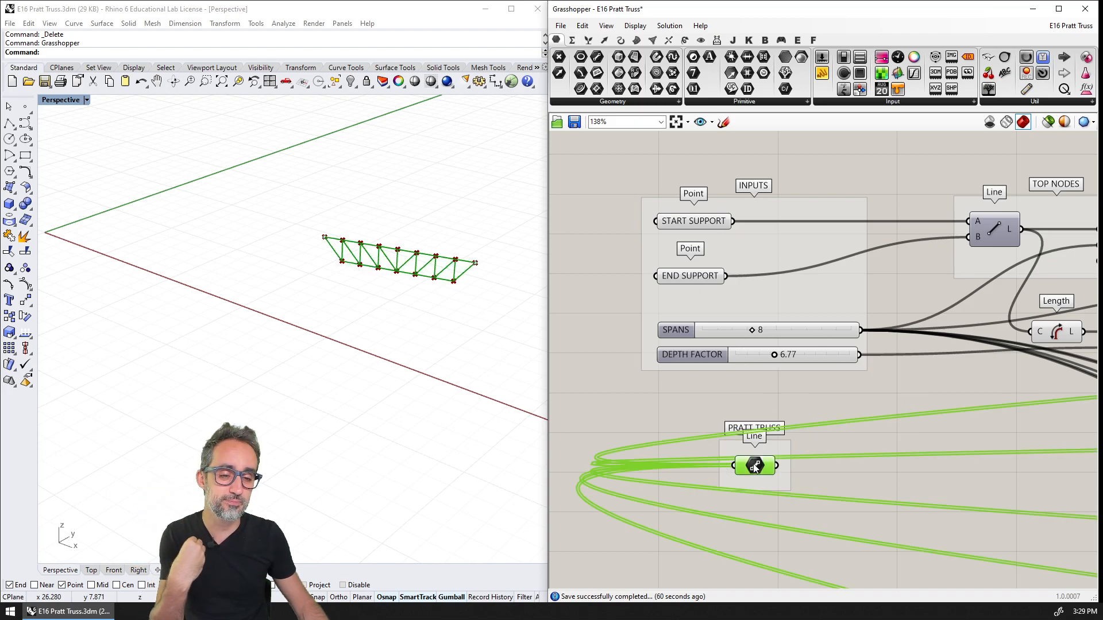
left_click(766, 409)
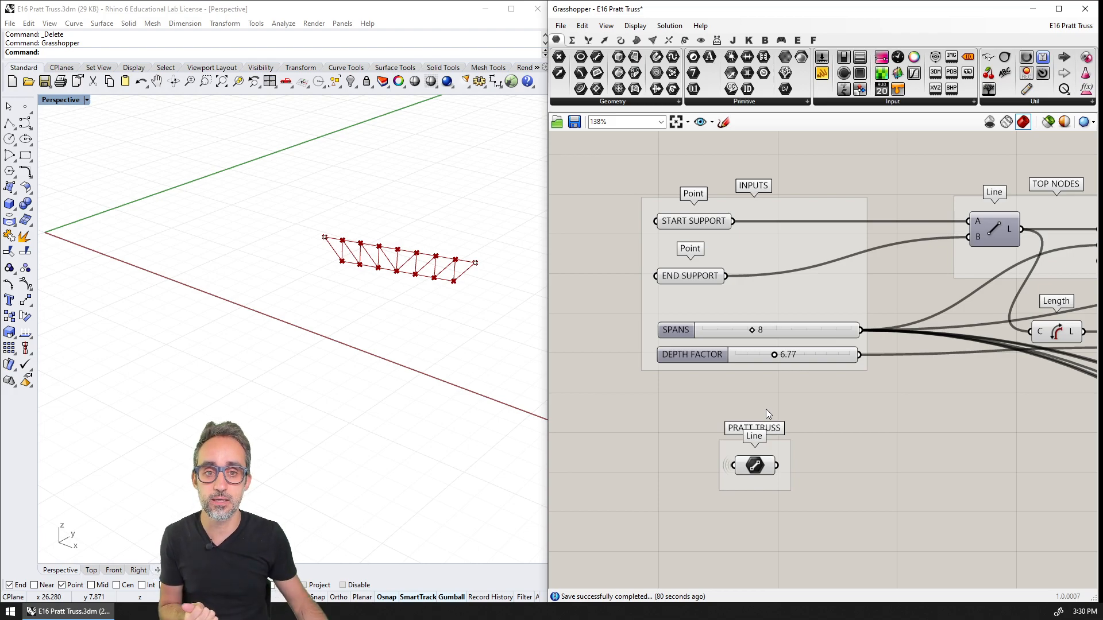
left_click(701, 223)
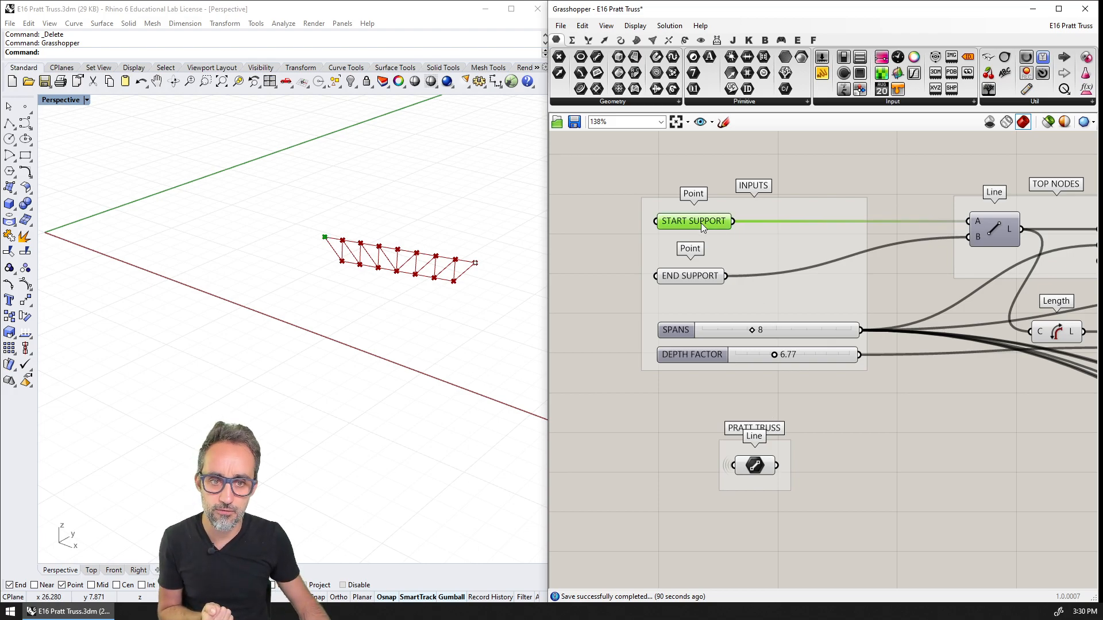
left_click(704, 278)
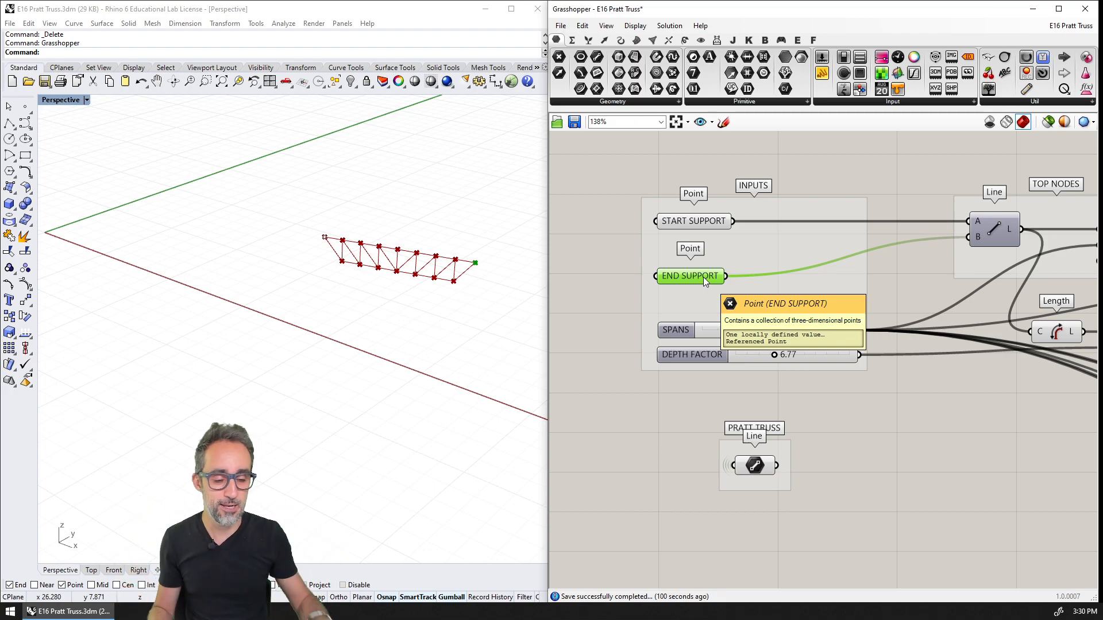
Draw an S-shaped degree-3 control point curve with five points in the open area behind the truss
right_click_drag(450, 220, 333, 356, "shift")
scroll(337, 317, "down", 3)
right_click_drag(396, 296, 280, 269, "shift")
left_click(25, 123)
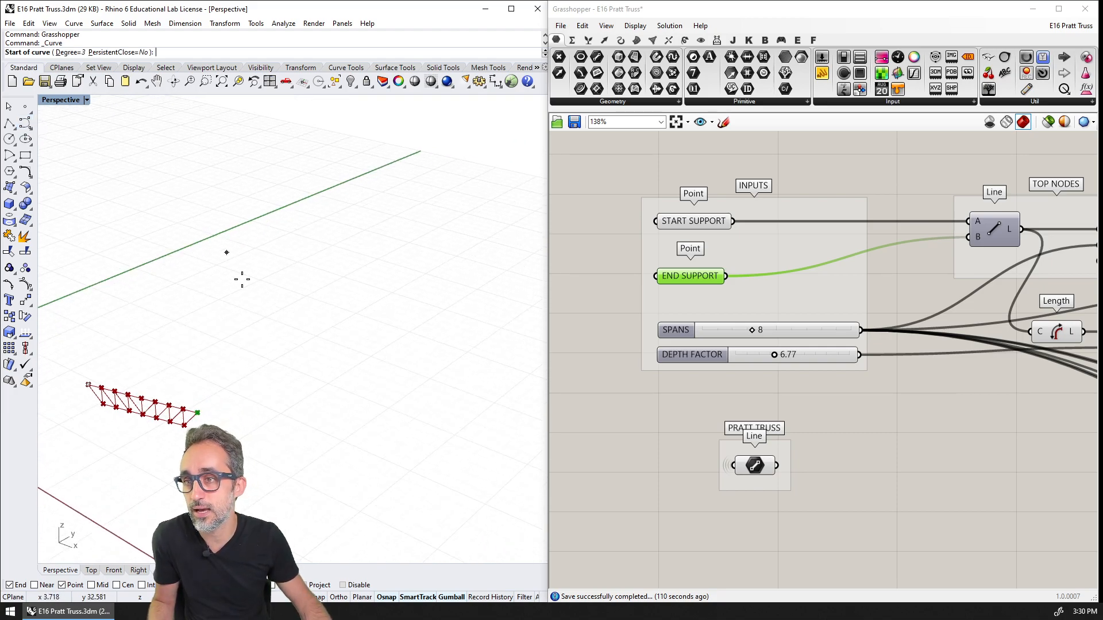
left_click(206, 312)
left_click(281, 299)
left_click(305, 223)
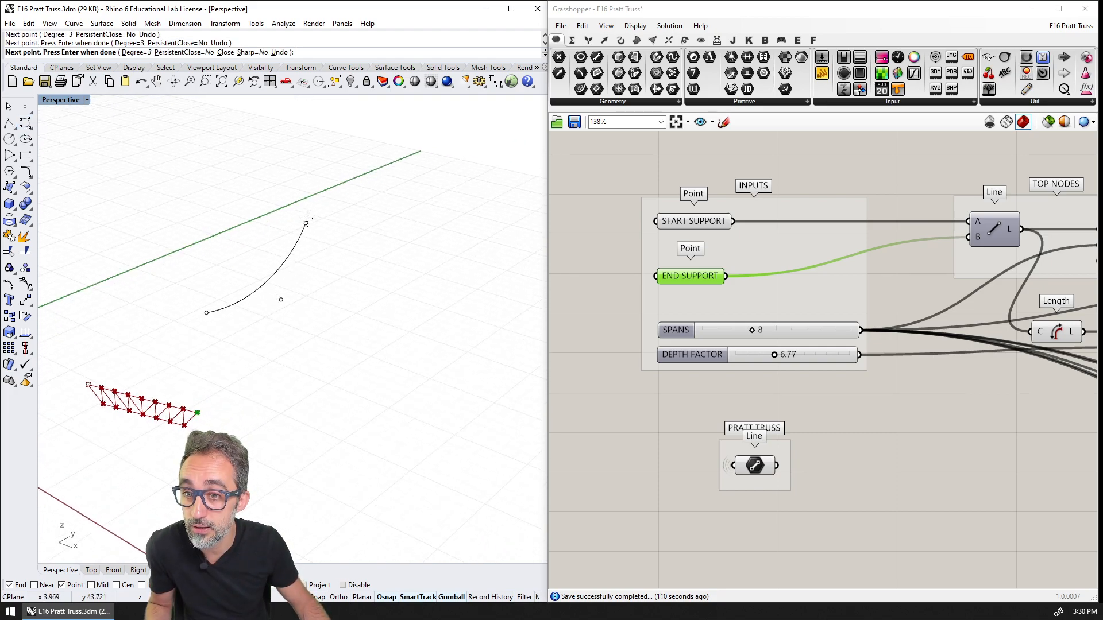
left_click(359, 190)
left_click(475, 189)
key("Return")
Start a second degree-3 control point curve with its first point in front of the S-shaped curve
right_click_drag(454, 254, 443, 298)
right_click(442, 294)
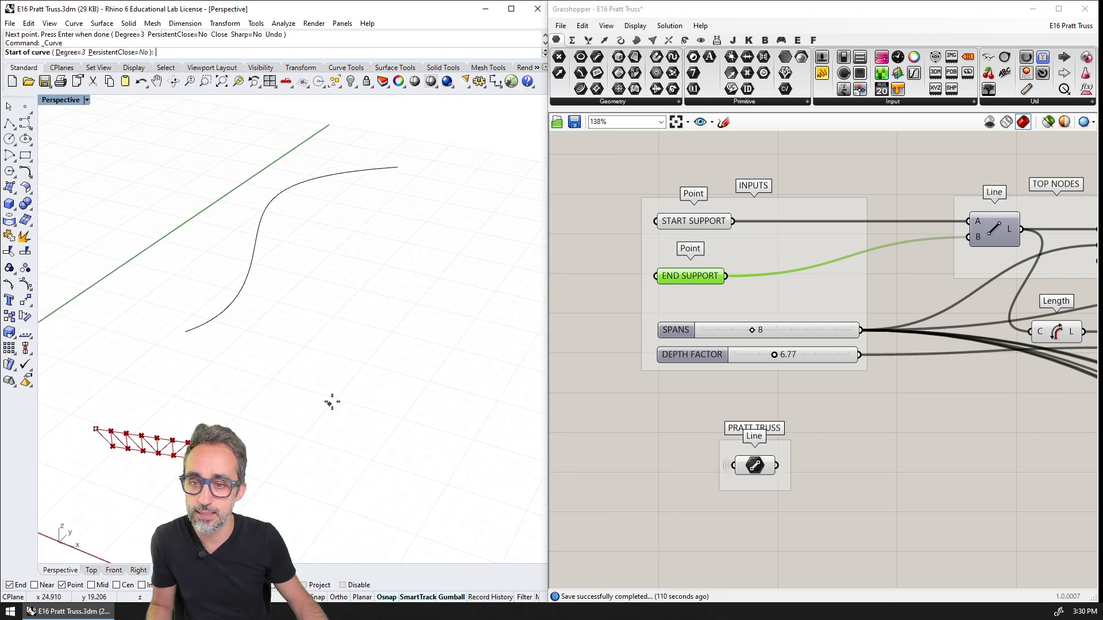
left_click(317, 385)
Try a gently bending path for the second curve and undo its points back to the start point
left_click(316, 340)
left_click(336, 297)
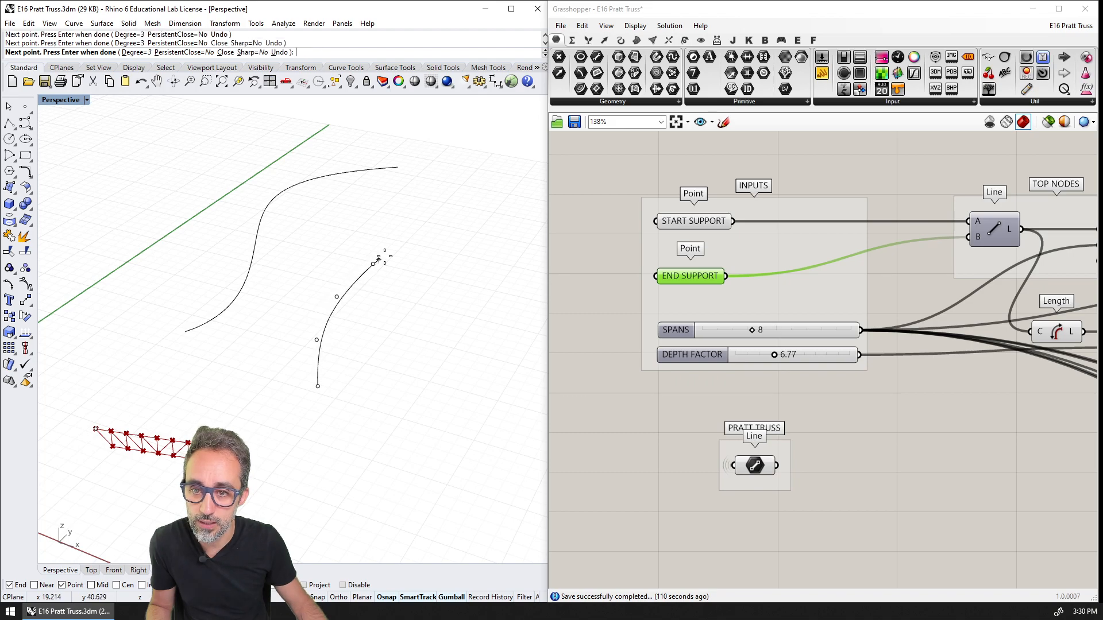
left_click(373, 264)
left_click(406, 246)
key("ctrl+z")
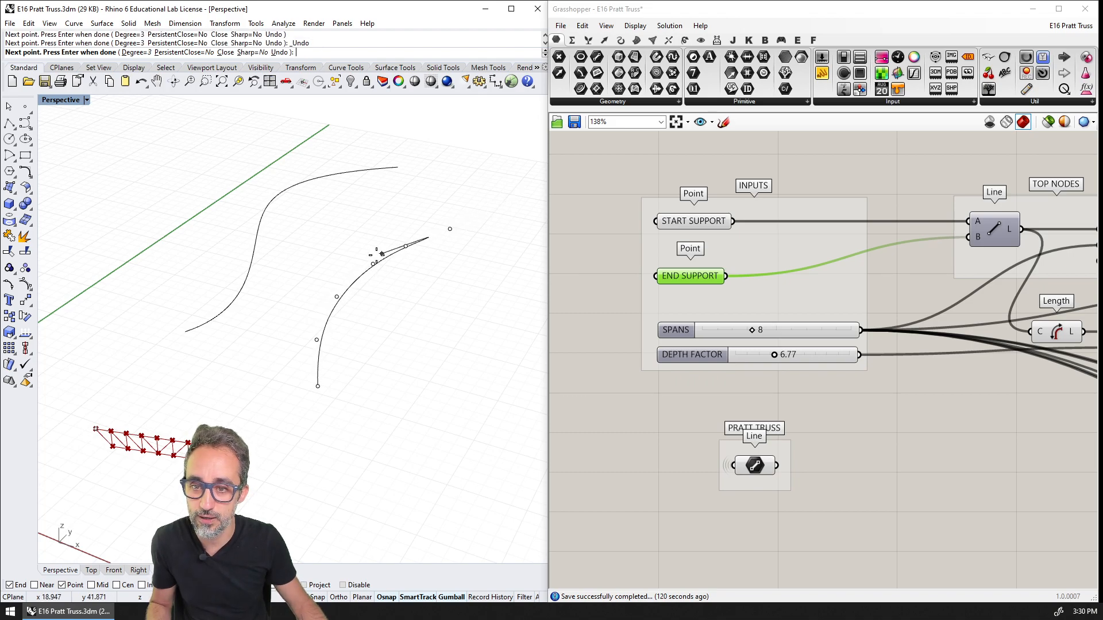
key("ctrl+z")
key("ctrl+z")
key("ctrl+z")
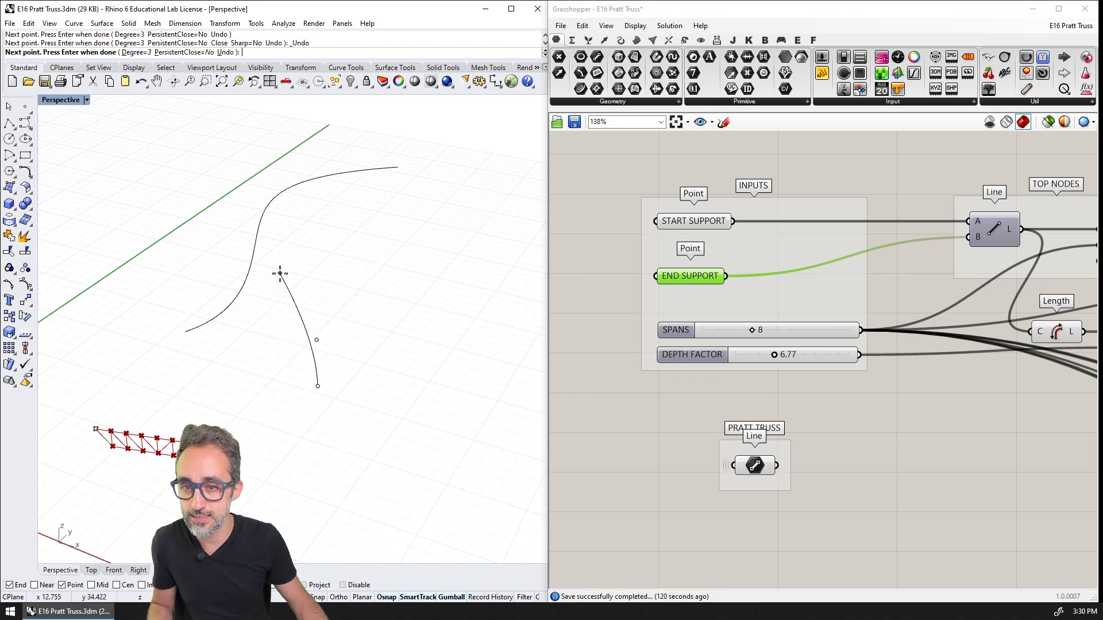
key("ctrl+z")
left_click(272, 320)
left_click(279, 275)
left_click(320, 231)
left_click(370, 208)
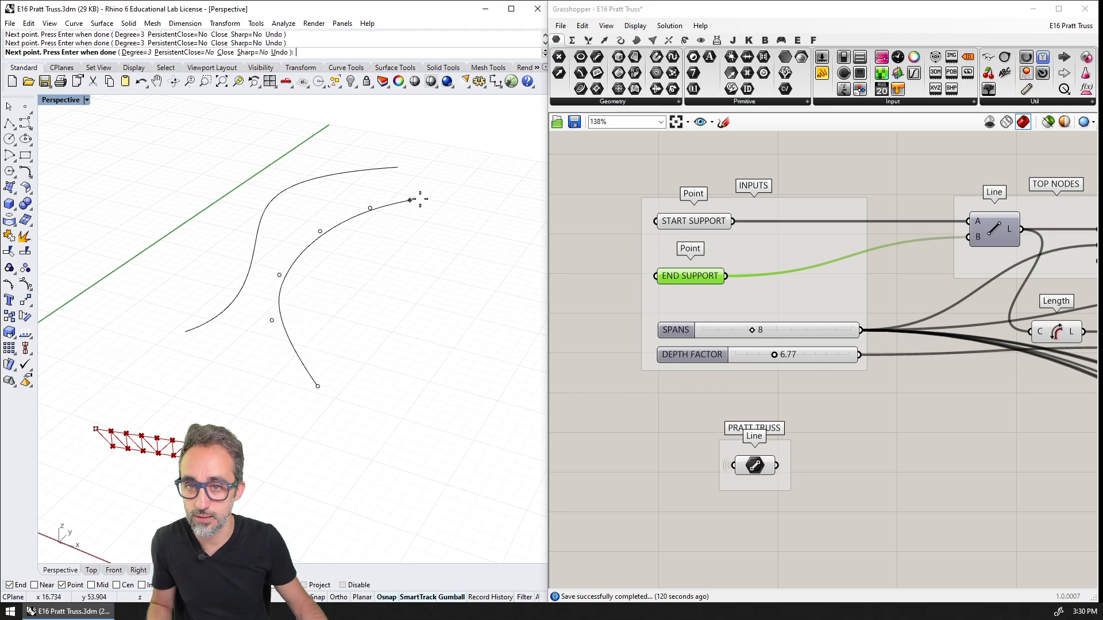
left_click(478, 194)
key("ctrl+z")
key("ctrl+z")
key("ctrl+z")
key("ctrl+z")
key("ctrl+z")
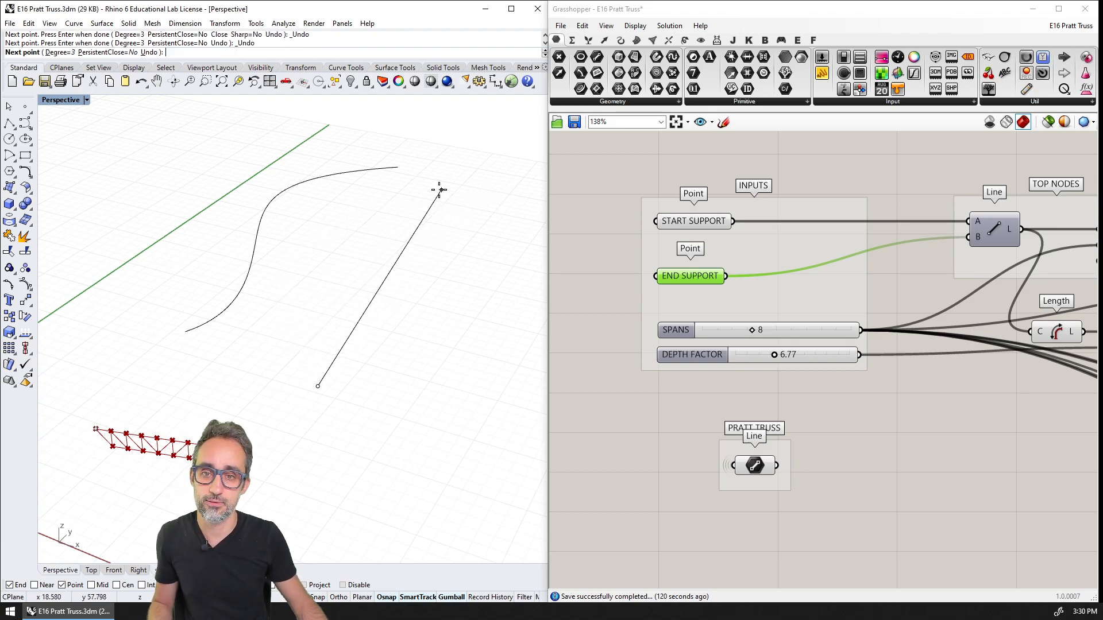
Complete the second degree-3 curve from its start point with one middle and one end point, forming a single gentle bend
left_click(337, 259)
left_click(481, 196)
key("Return")
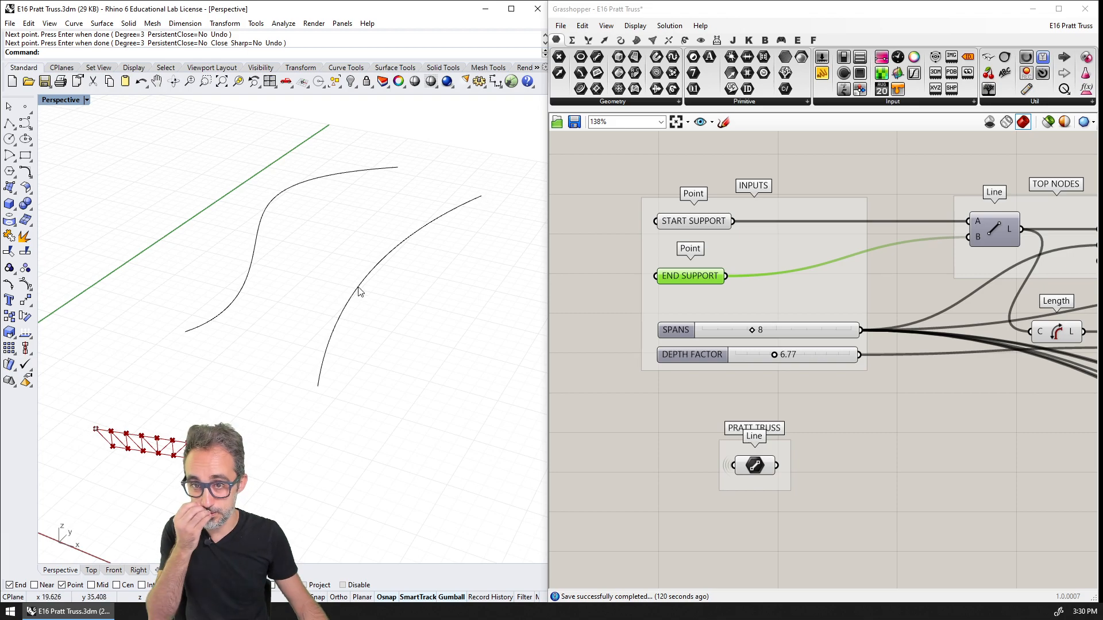
right_click_drag(577, 236, 754, 263)
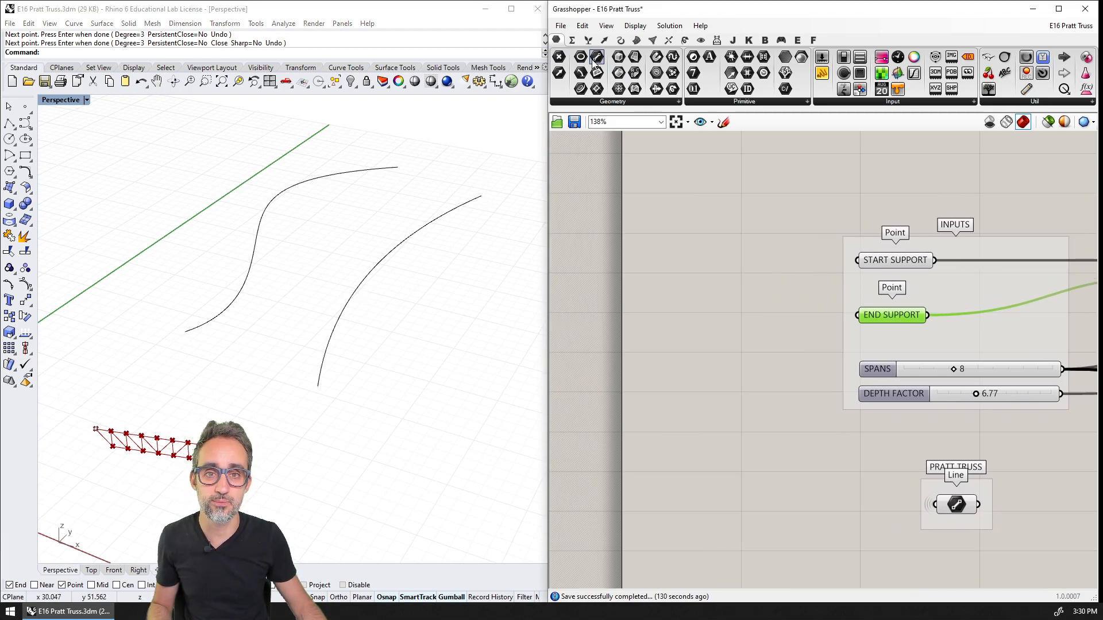
double_click(685, 228)
type("curves")
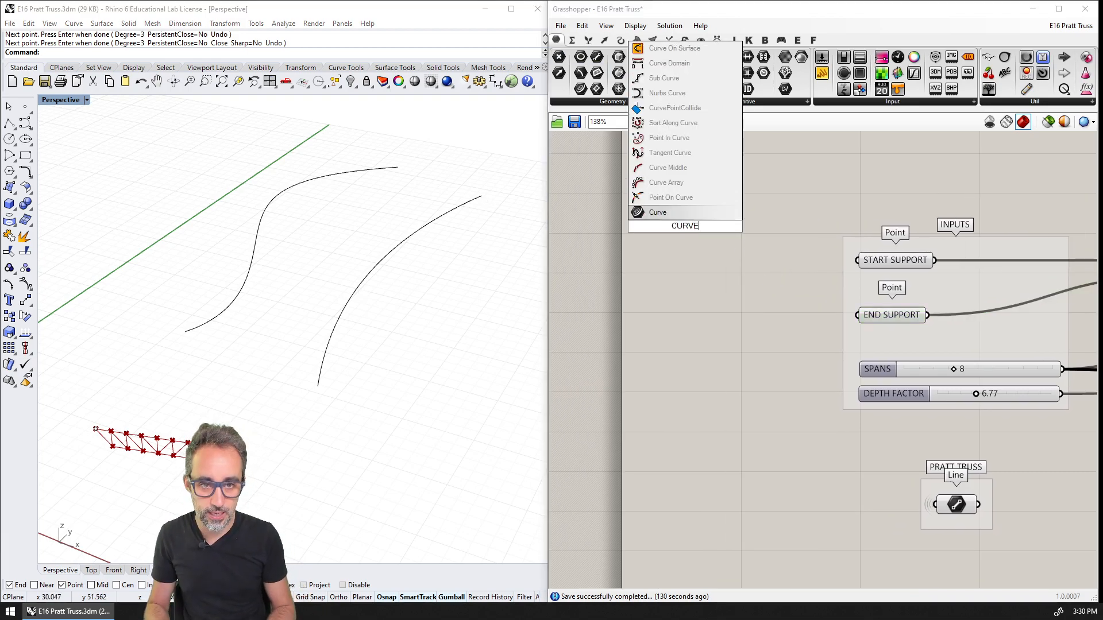
key("Return")
key("ctrl+z")
Add a Curve parameter beside the INPUTS group and reference the S-shaped curve in it
double_click(678, 263)
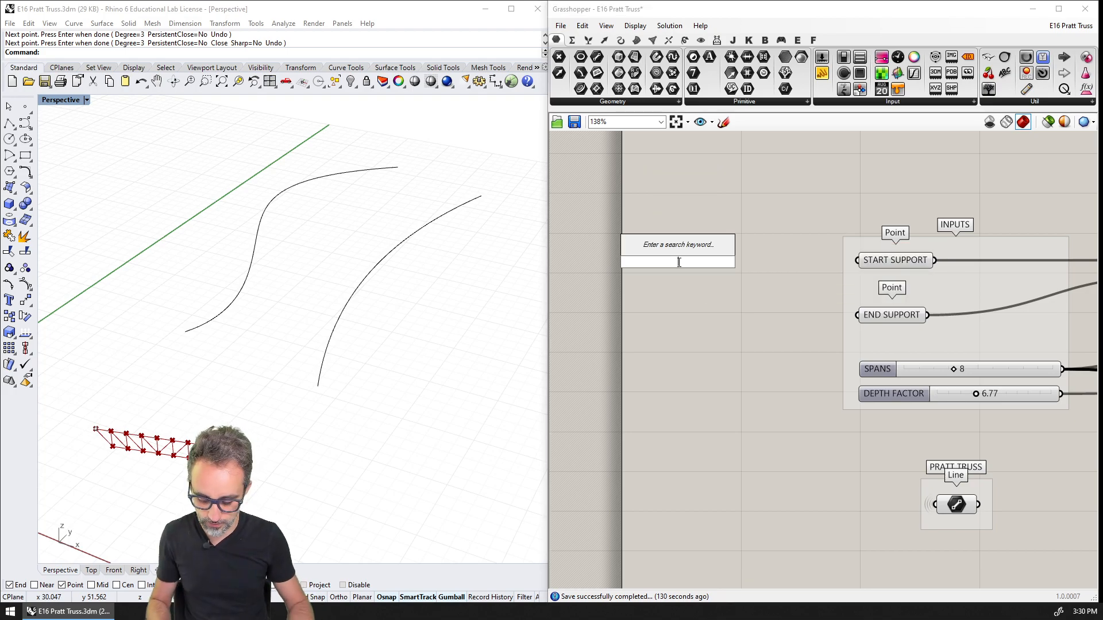
type("curve")
key("Return")
right_click(678, 265)
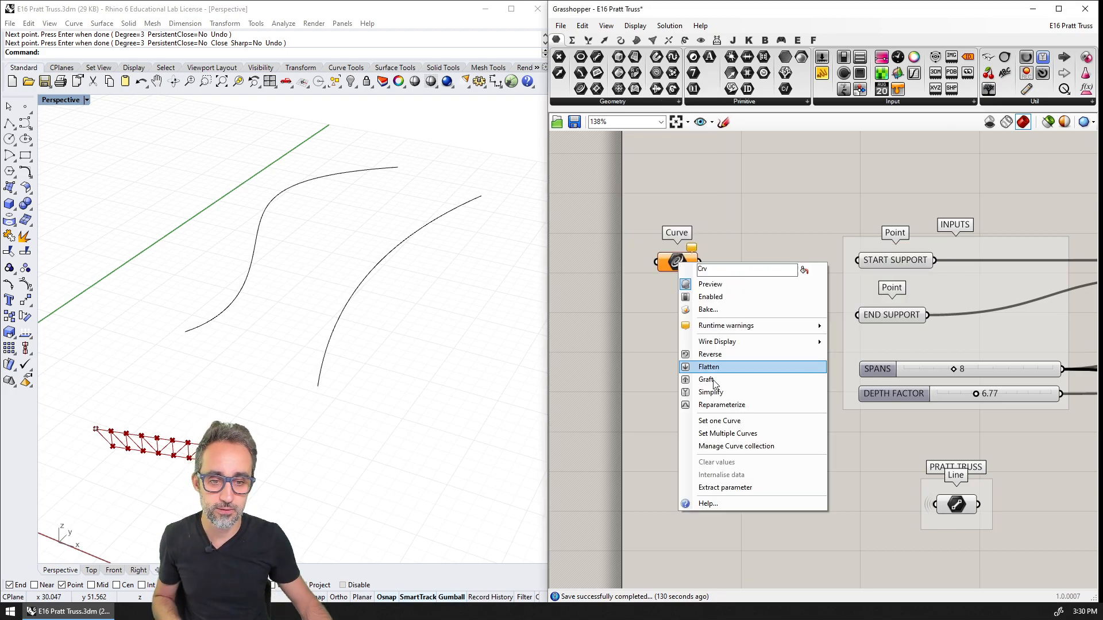
left_click(698, 403)
left_click(251, 285)
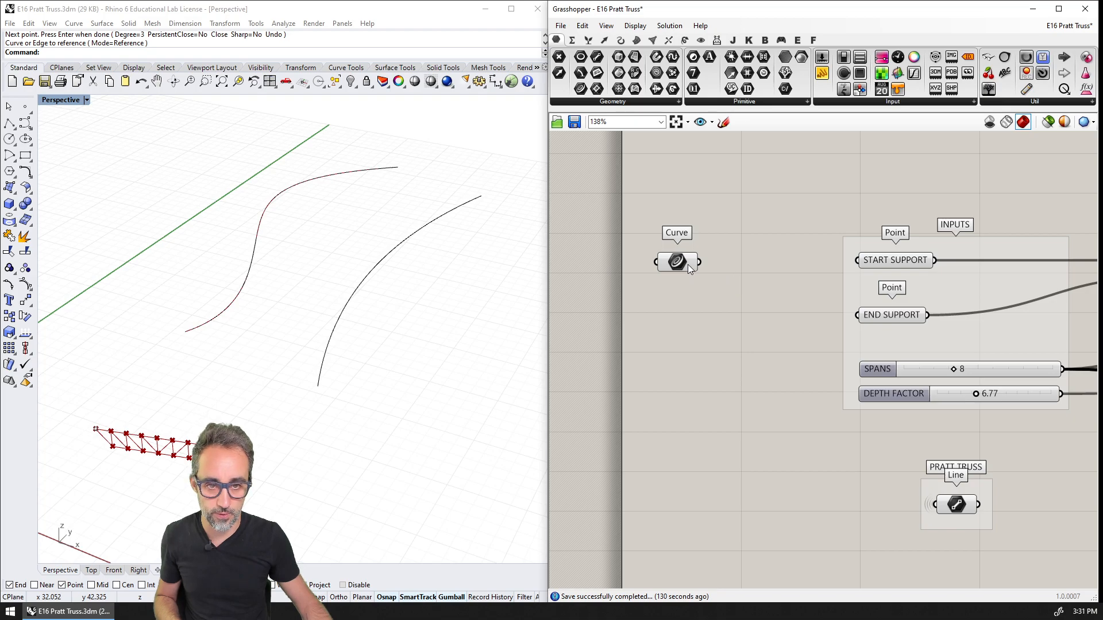
Duplicate the Curve parameter below the original and reference the gently bent curve in the copy
left_click_drag(687, 265, 682, 316)
key("ctrl+c")
key("ctrl+v")
right_click(683, 316)
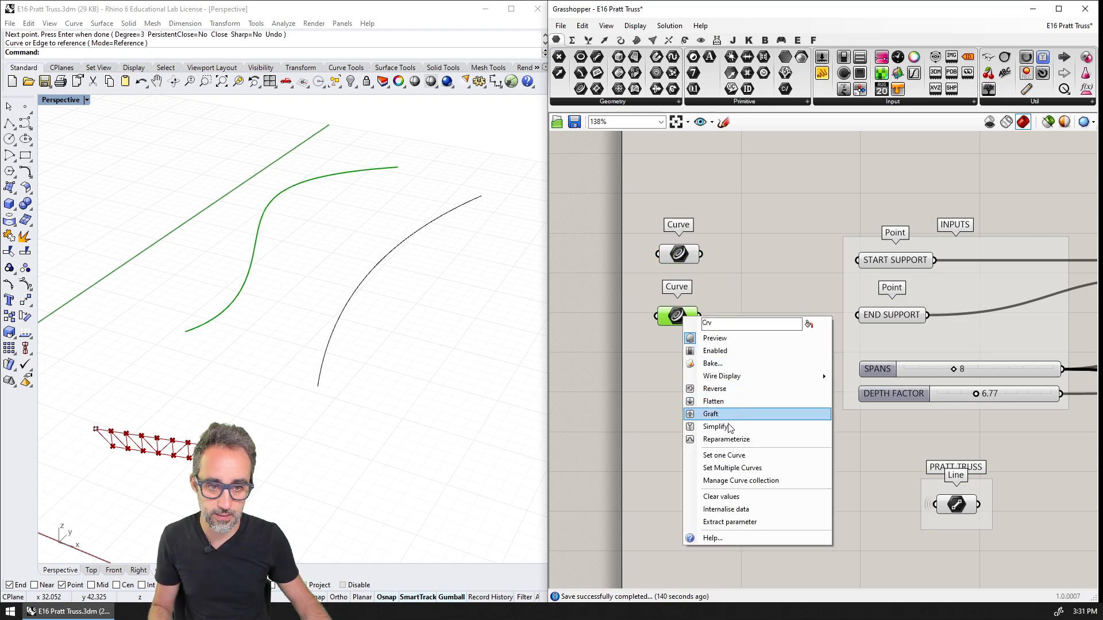
left_click(724, 455)
left_click(339, 323)
Move both Curve parameters farther from the INPUTS group and add a Divide Curve component fed by the S-shaped curve
scroll(812, 261, "down", 2)
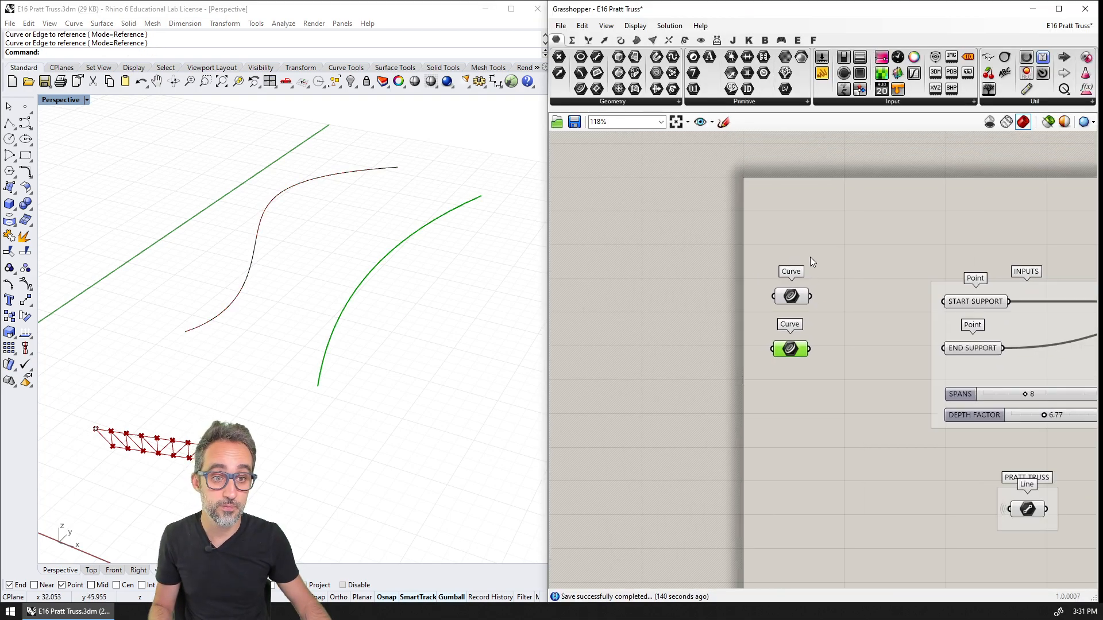
left_click_drag(811, 257, 765, 400)
left_click_drag(792, 299, 661, 293)
double_click(722, 281)
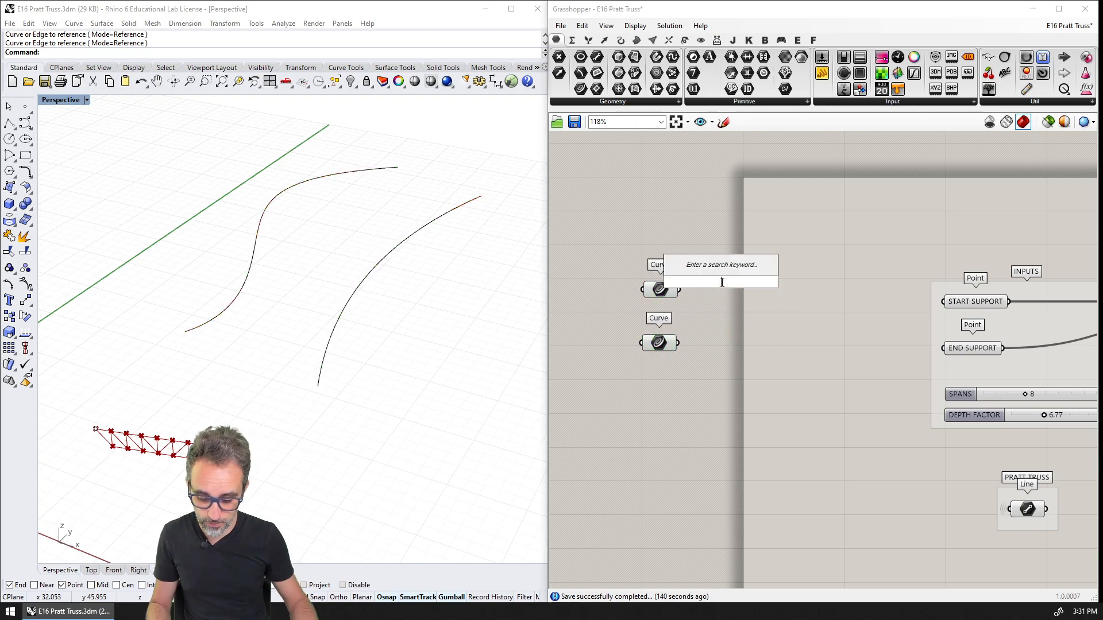
type("divide")
key("Return")
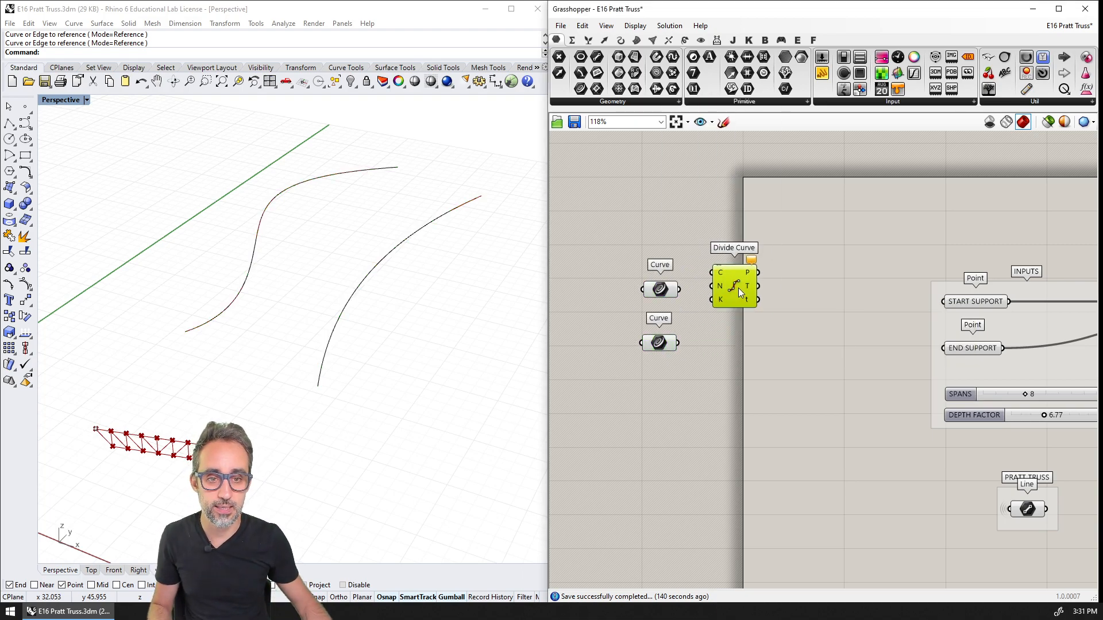
left_click_drag(739, 288, 767, 304)
left_click_drag(680, 290, 745, 291)
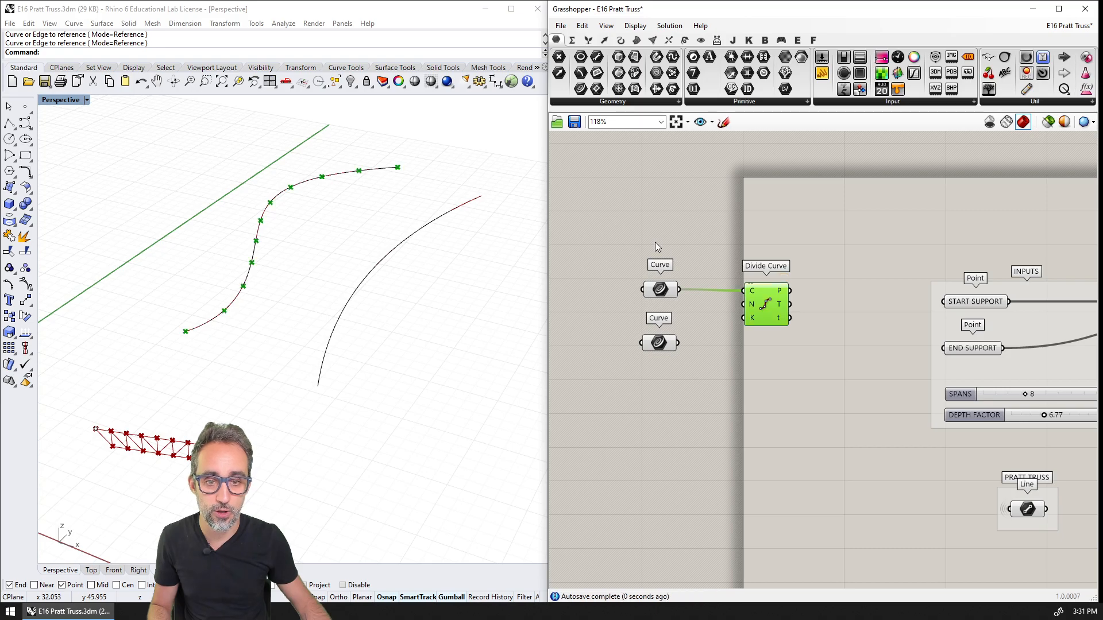
Add a number slider set to 20 above the Curve parameters and connect it to the Divide Curve count
double_click(655, 242)
type("20")
key("Return")
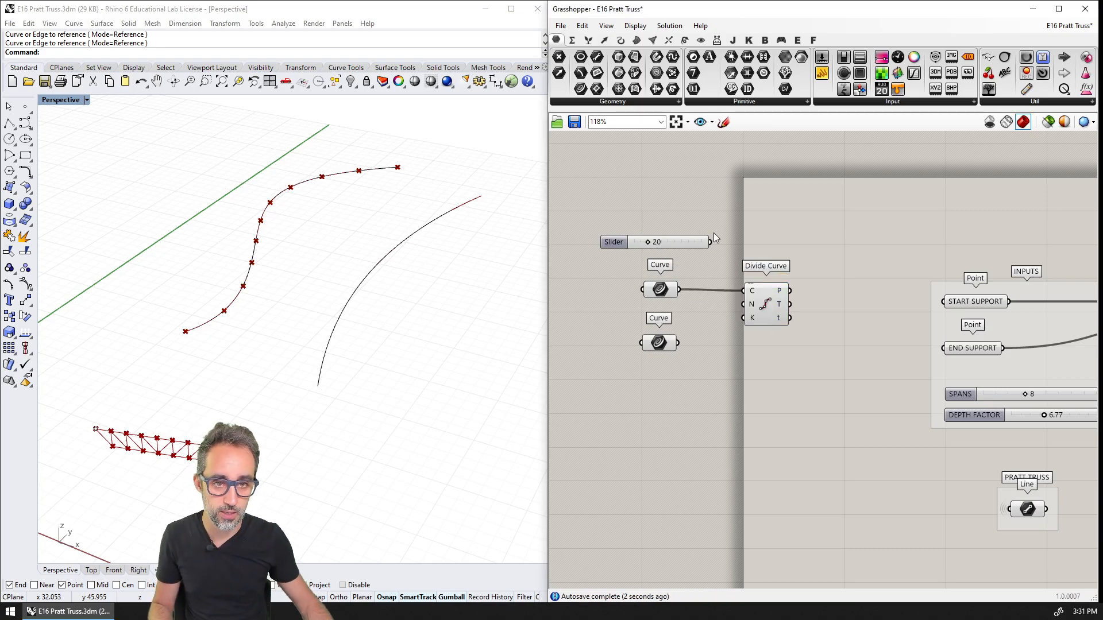
left_click_drag(711, 242, 729, 287)
left_click_drag(675, 242, 647, 245)
Duplicate the Divide Curve component with its count connection and feed the second Curve parameter into the copy
left_click(762, 309)
left_click_drag(774, 303, 775, 360, "alt")
left_click_drag(678, 343, 745, 349)
left_click(805, 344)
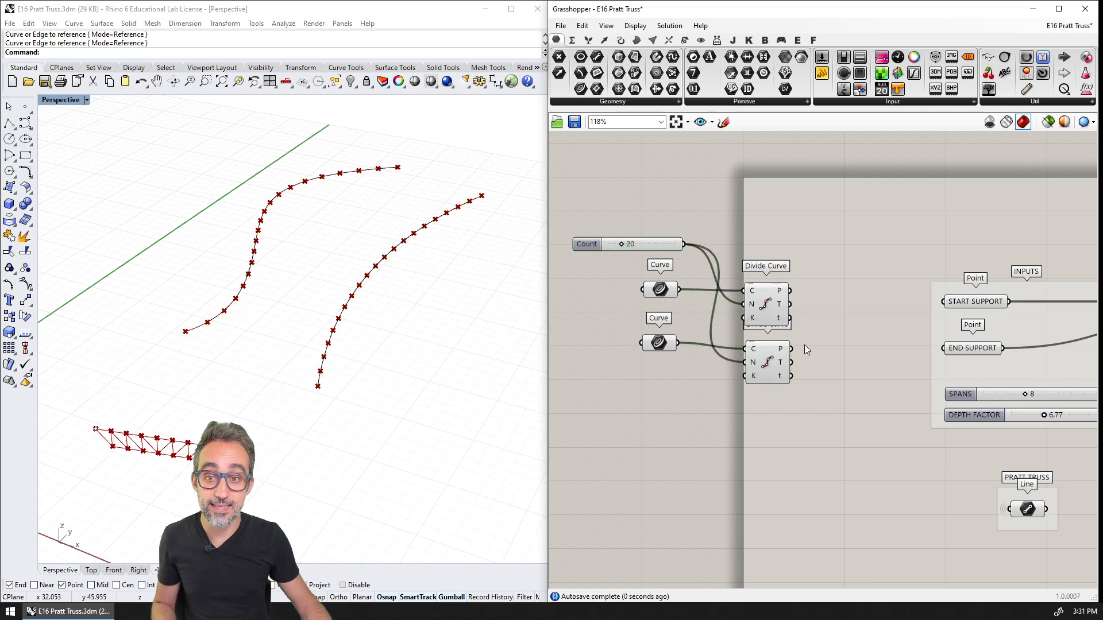
Shift the slider, Curve parameters and Divide Curve components together slightly toward the INPUTS group, and check both division point lists
left_click_drag(818, 214, 632, 406)
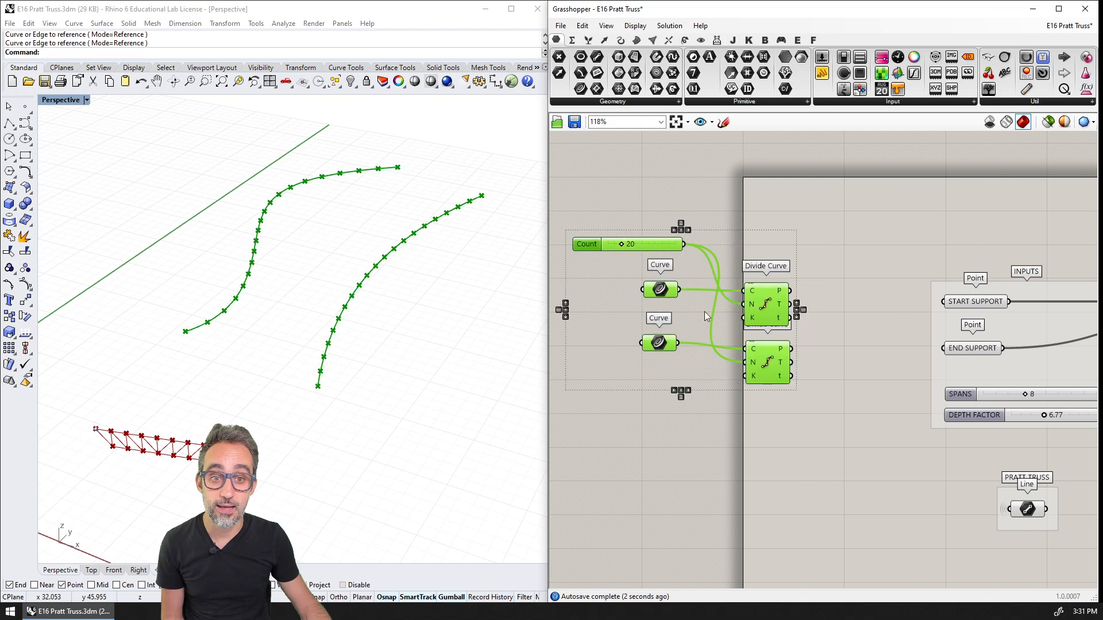
left_click_drag(763, 312, 790, 338)
left_click(826, 315)
scroll(803, 314, "up", 2)
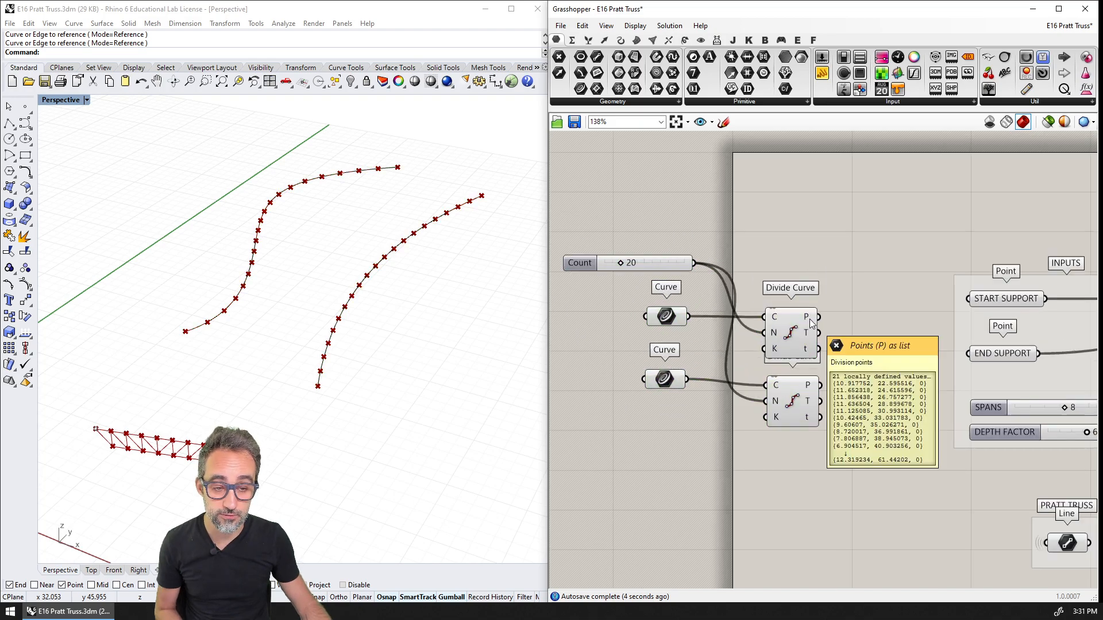
mouse_move(809, 387)
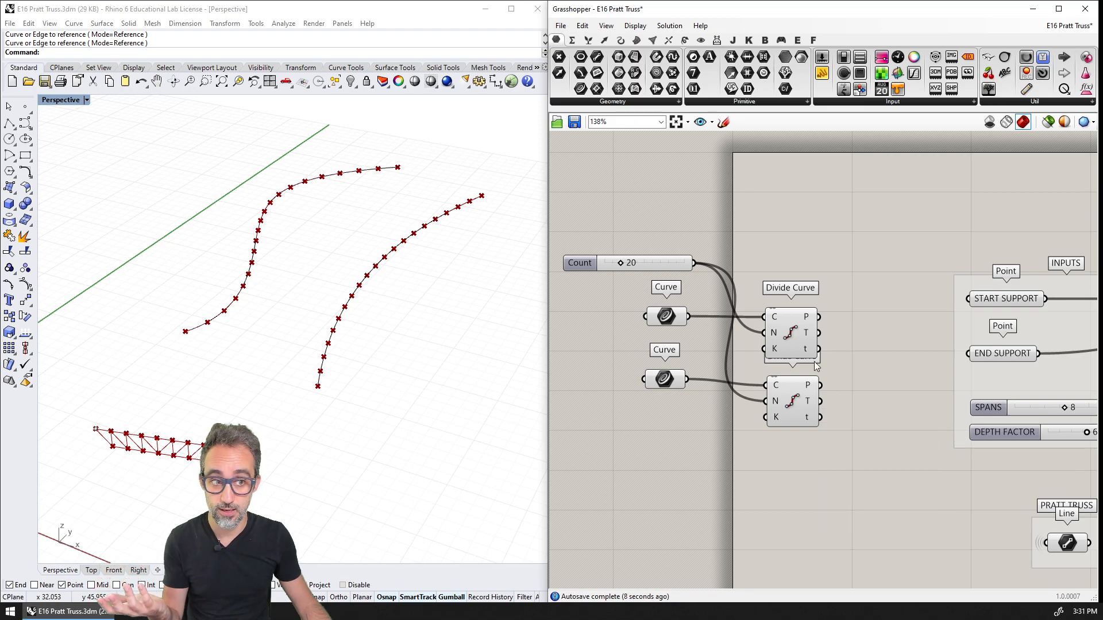
Connect the S-shaped curve's division points to START SUPPORT and the second curve's division points to END SUPPORT
right_click_drag(839, 350, 779, 313)
left_click(926, 263)
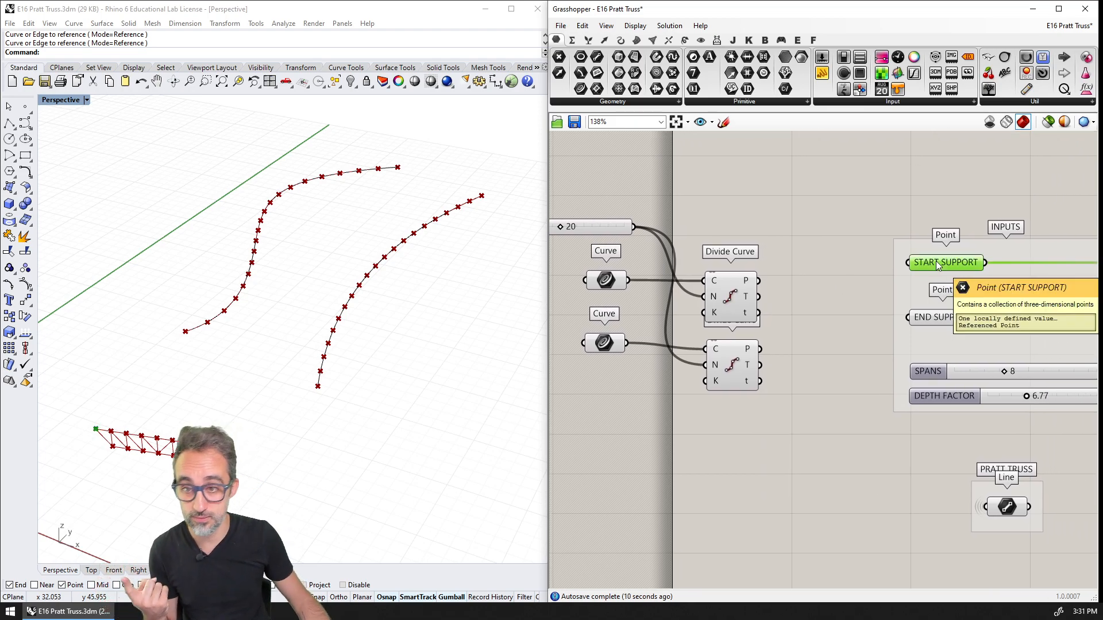
left_click(939, 320)
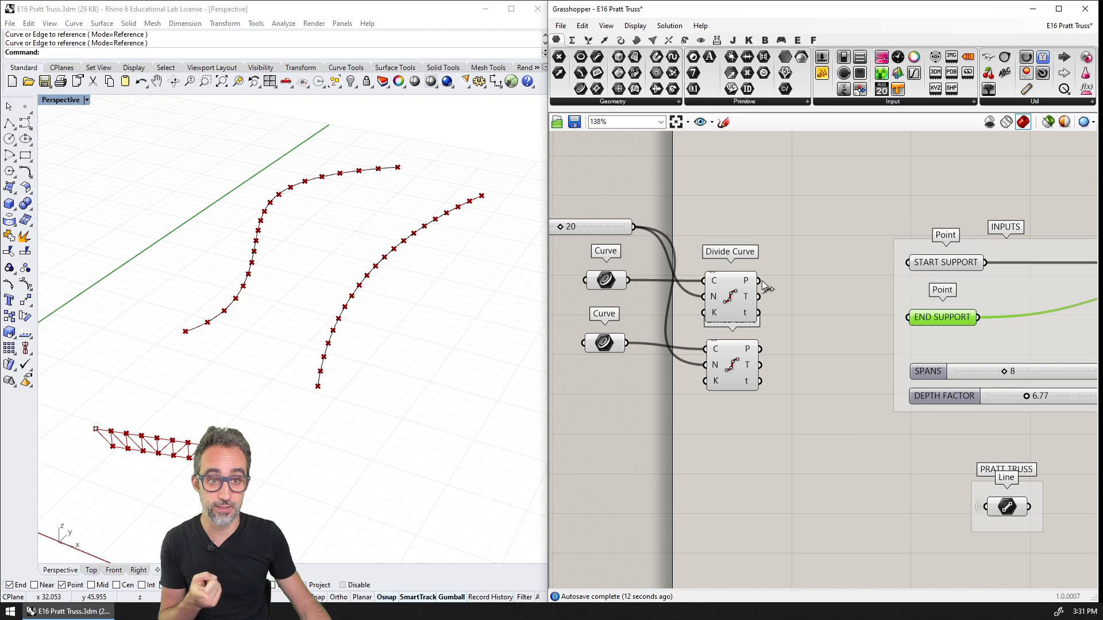
left_click_drag(758, 281, 908, 264)
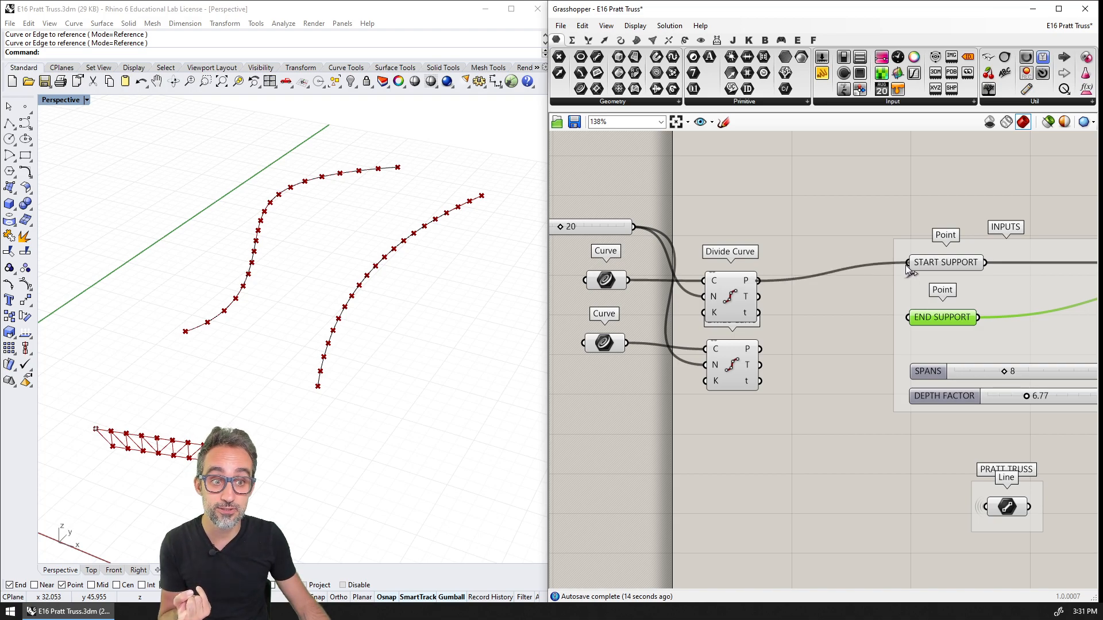
left_click_drag(758, 349, 908, 318)
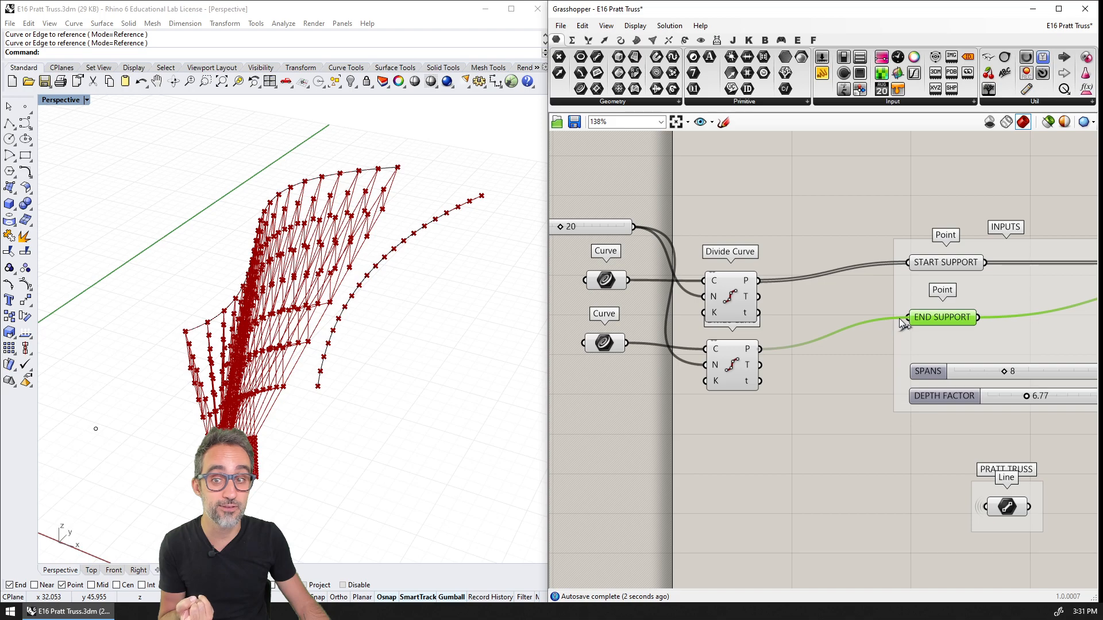
Move the gently bent curve a short distance back along the ground plane to shift the trusses' end supports
left_click(418, 414)
right_click_drag(411, 415, 371, 362)
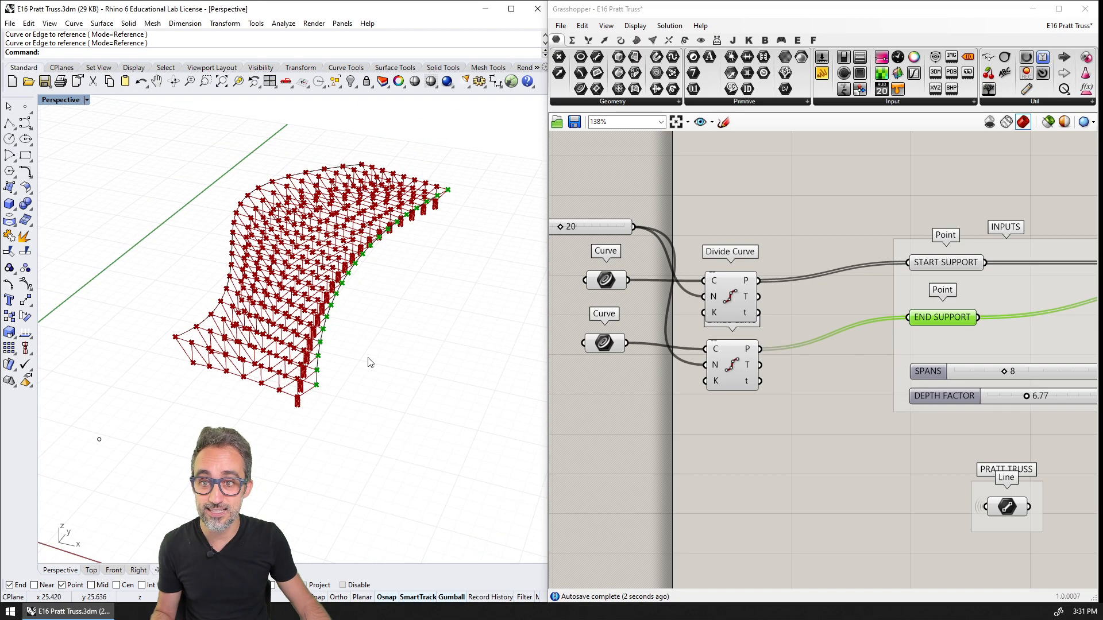
left_click_drag(332, 302, 336, 273)
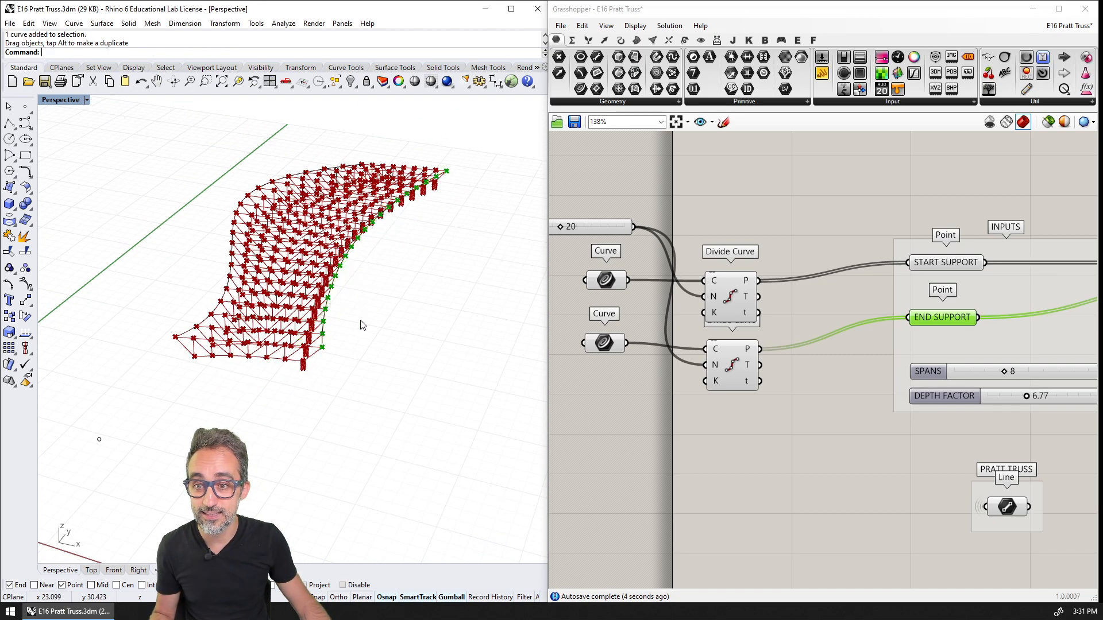
Set the Count slider to 5 and examine the individual trusses spanning between the two curves
scroll(361, 326, "up", 3)
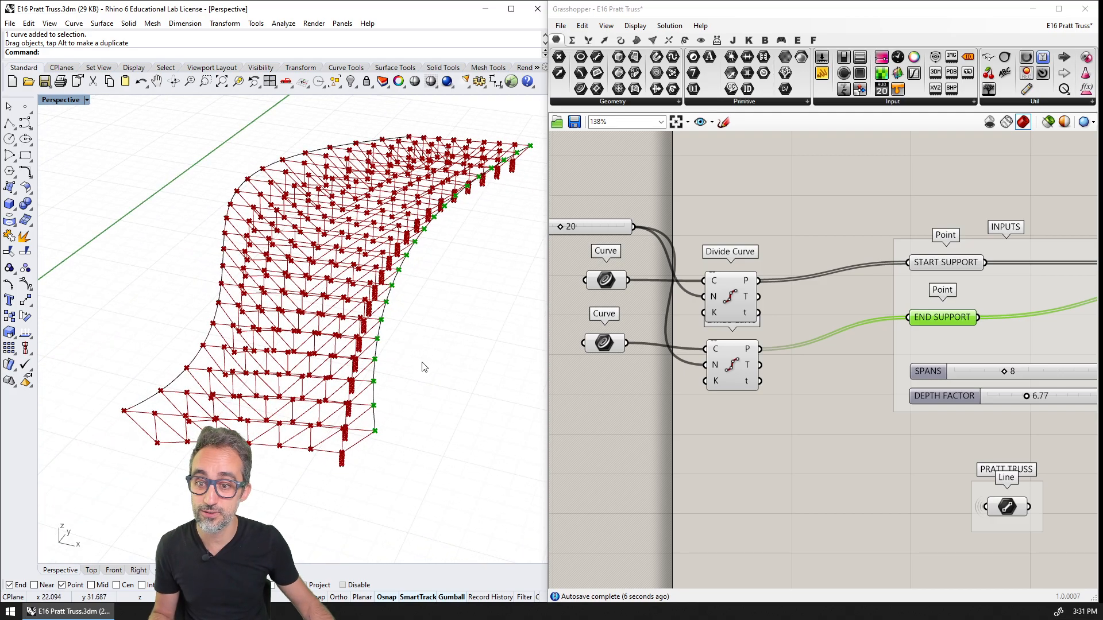
right_click_drag(423, 367, 323, 384)
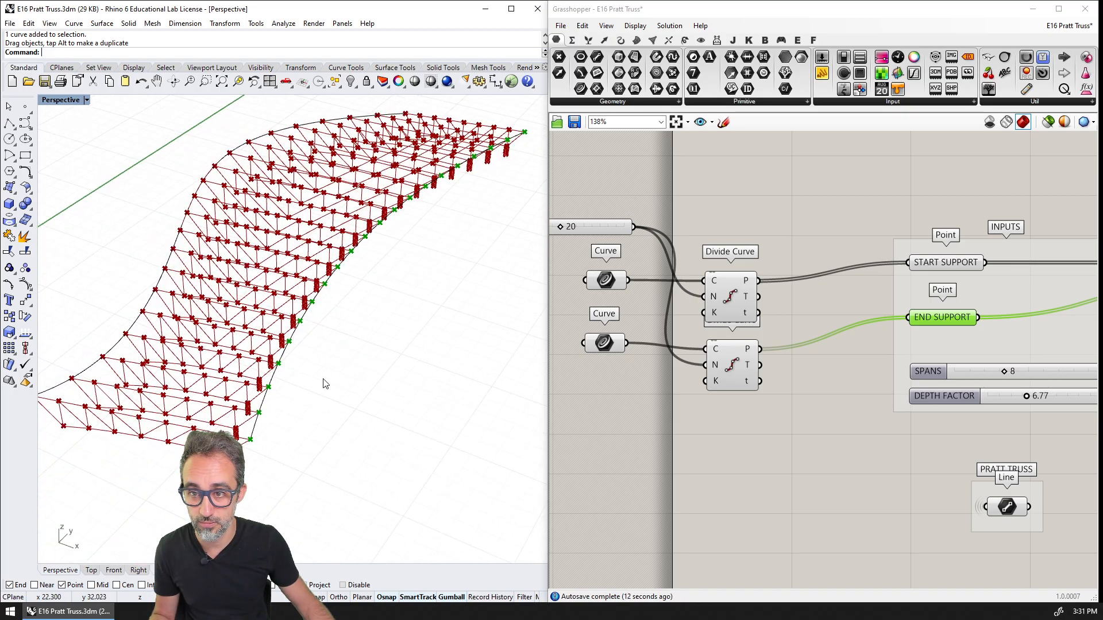
right_click_drag(267, 448, 360, 419)
right_click_drag(178, 552, 143, 546)
double_click(606, 226)
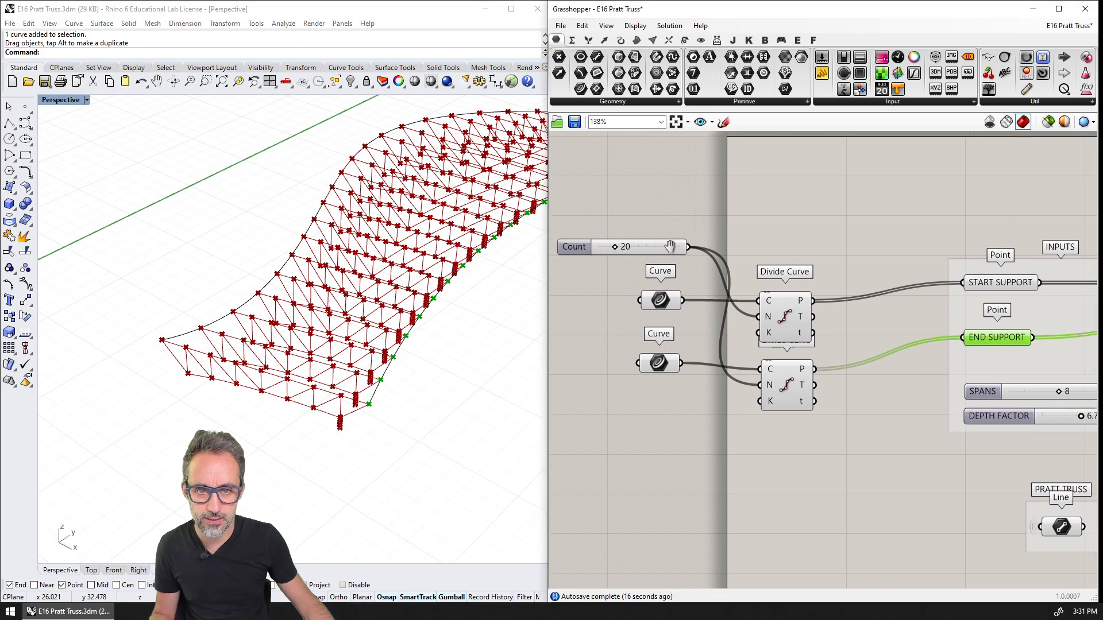
type("5")
key("Return")
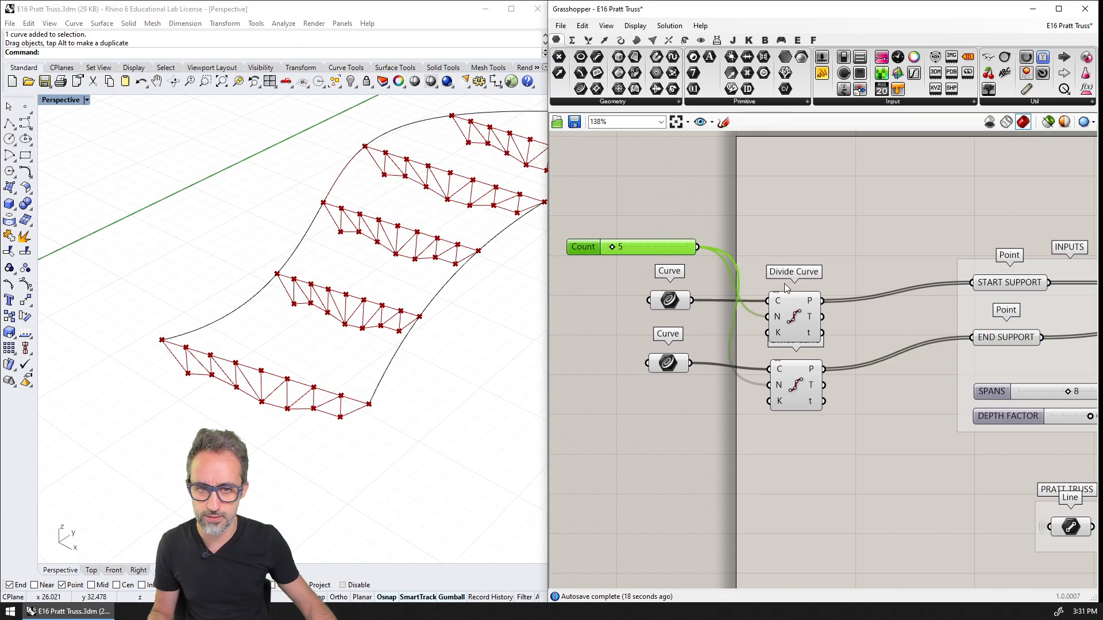
right_click_drag(377, 321, 362, 299)
scroll(123, 418, "up", 6)
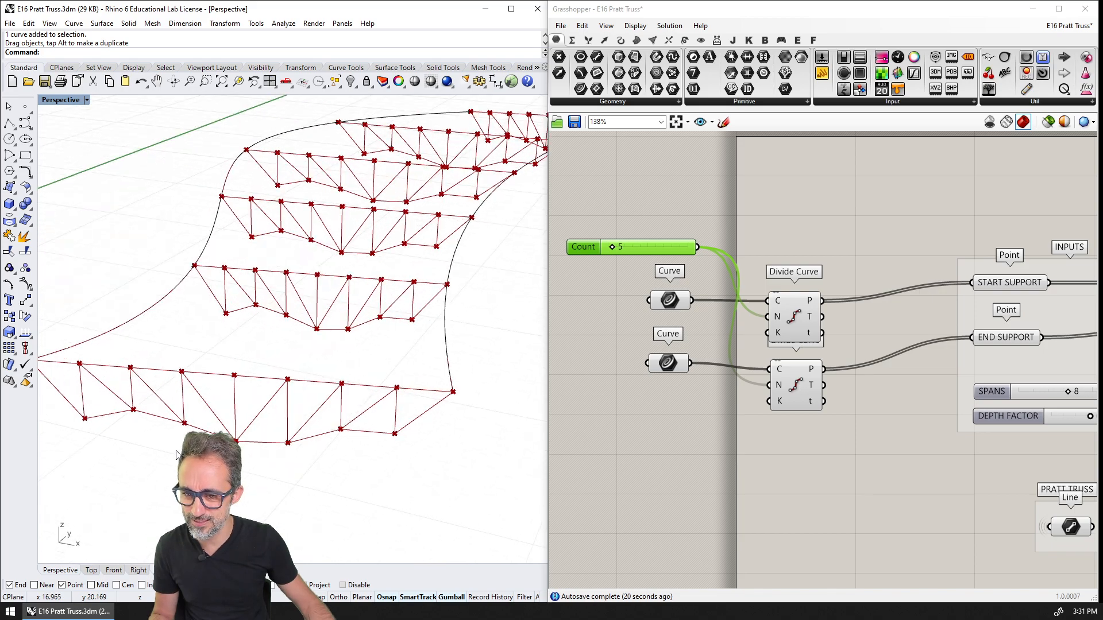
scroll(126, 423, "up", 5)
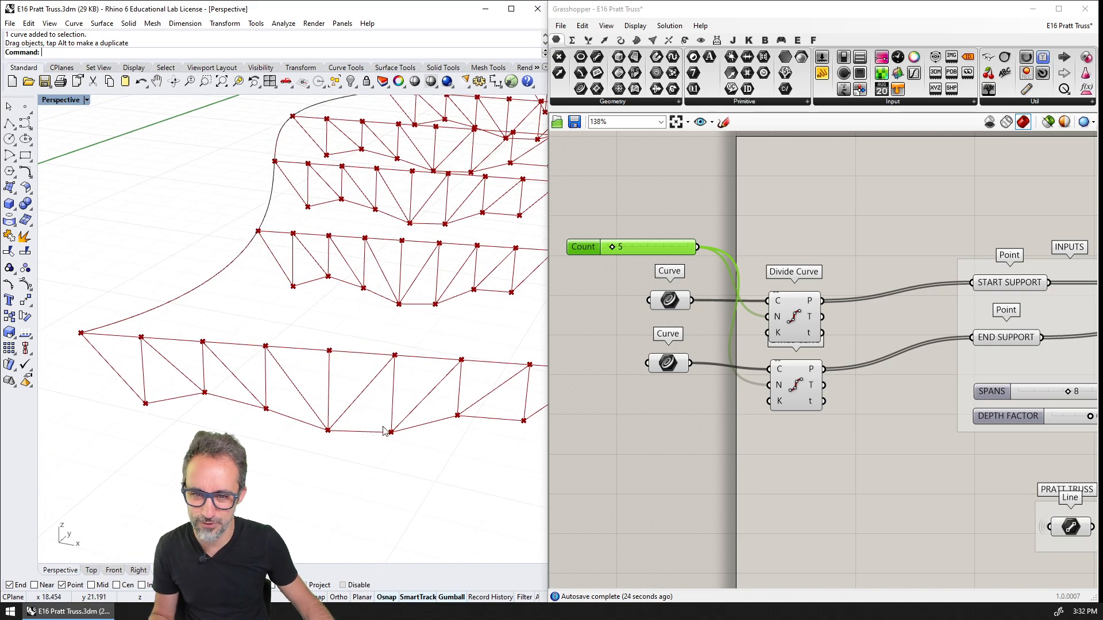
right_click_drag(385, 431, 429, 437)
Set the Count slider to 17 and examine the truss nodes and members near the second curve
left_click_drag(612, 246, 624, 247)
right_click_drag(453, 435, 409, 413, "shift")
scroll(409, 413, "up", 4)
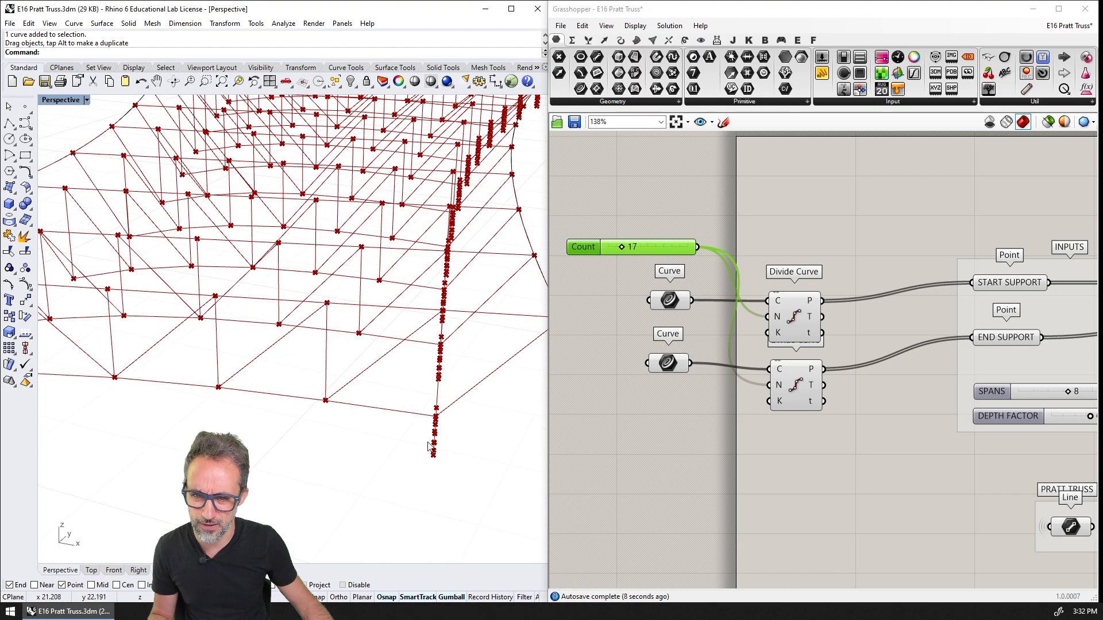
scroll(439, 440, "down", 3)
scroll(439, 385, "up", 4)
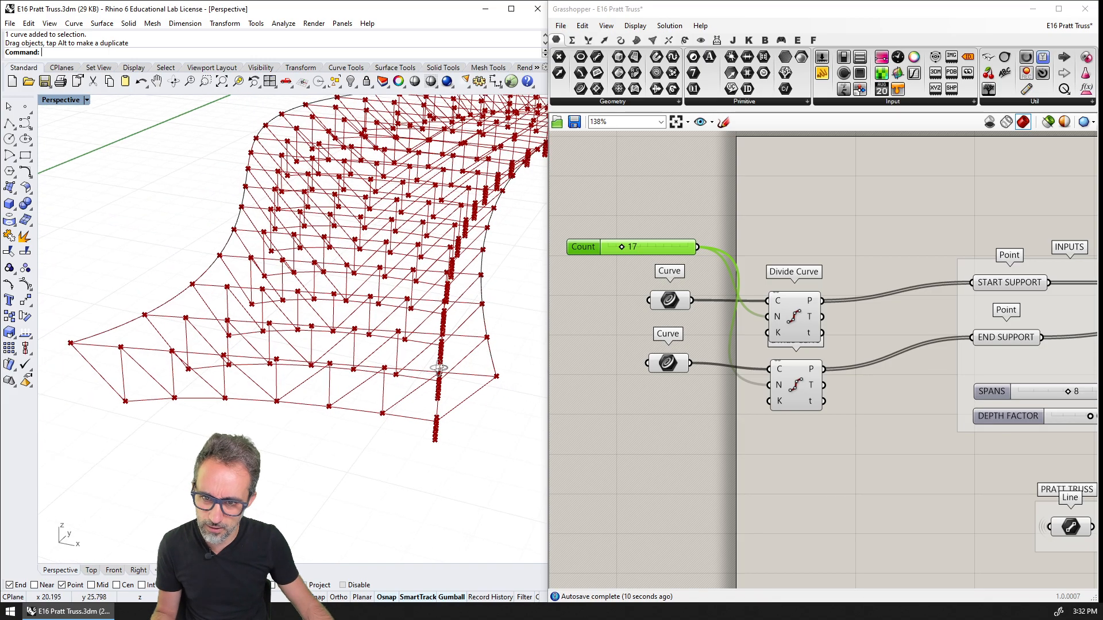
right_click_drag(438, 391, 438, 452, "shift")
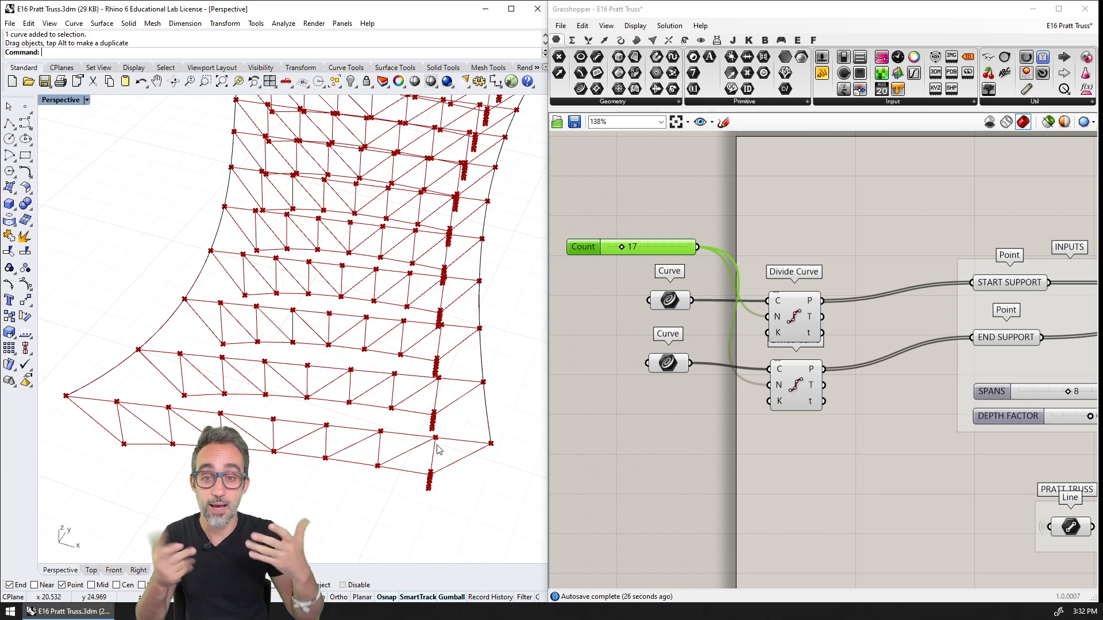
Inspect the truss ends from another angle and check the point list from the S-shaped curve's Divide Curve component
right_click_drag(446, 462, 365, 362)
scroll(788, 304, "up", 3)
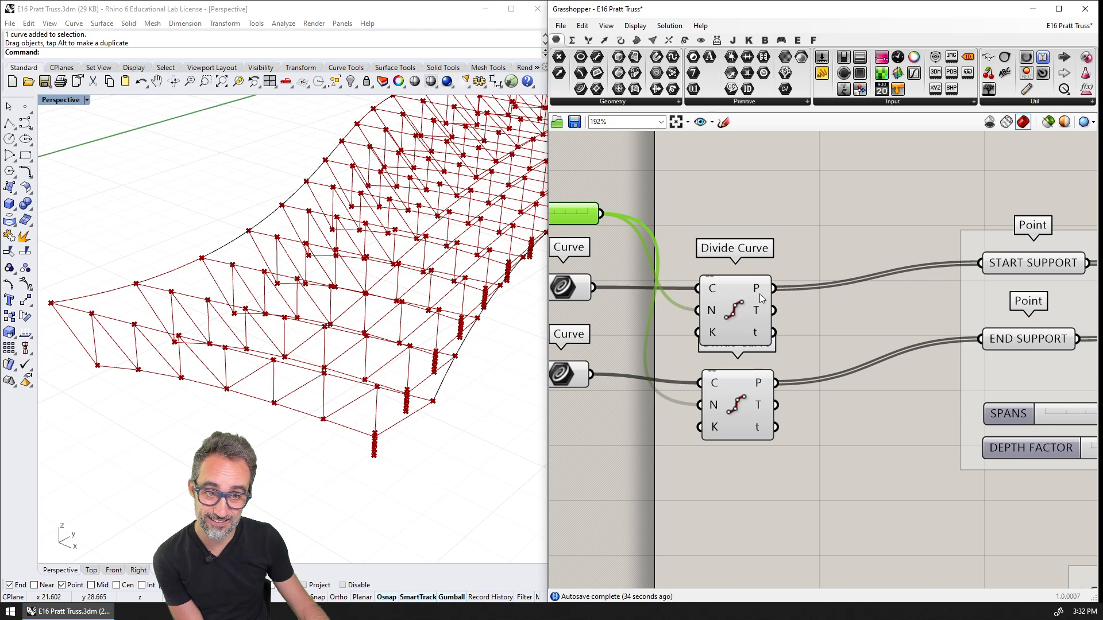
mouse_move(764, 293)
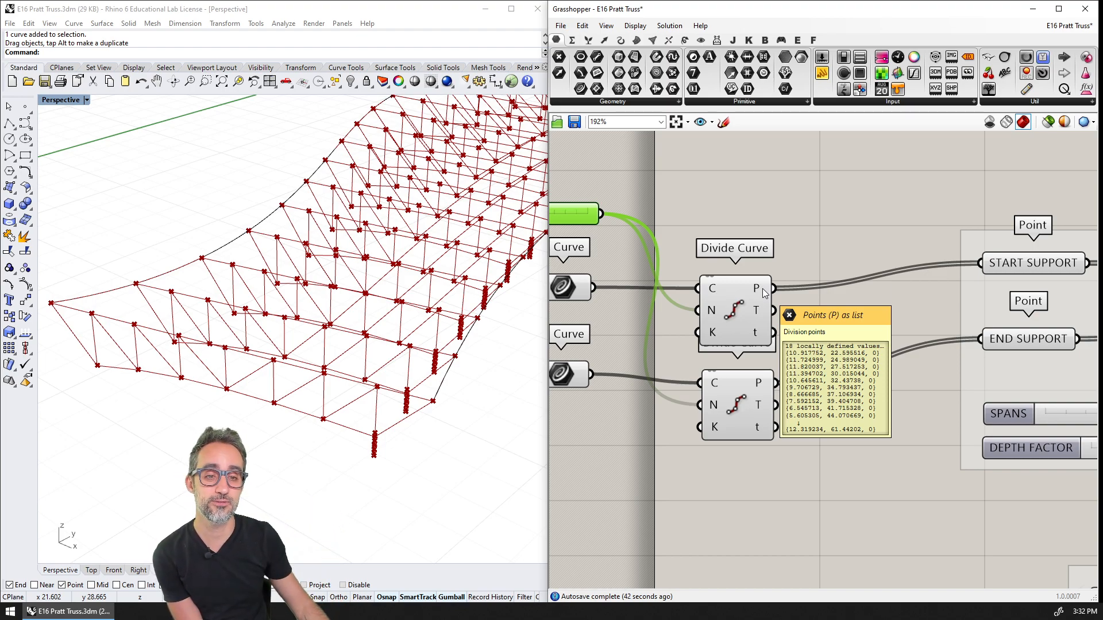
Graft the Points outputs of both Divide Curve components feeding the start and end supports
right_click(763, 293)
left_click(794, 362)
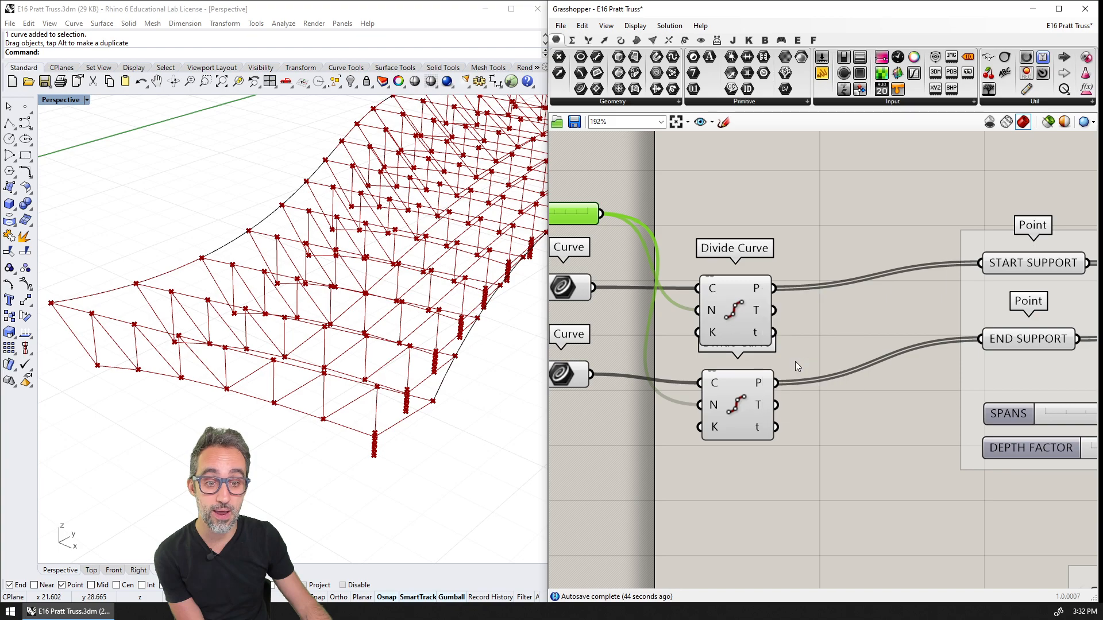
right_click(759, 383)
left_click(790, 459)
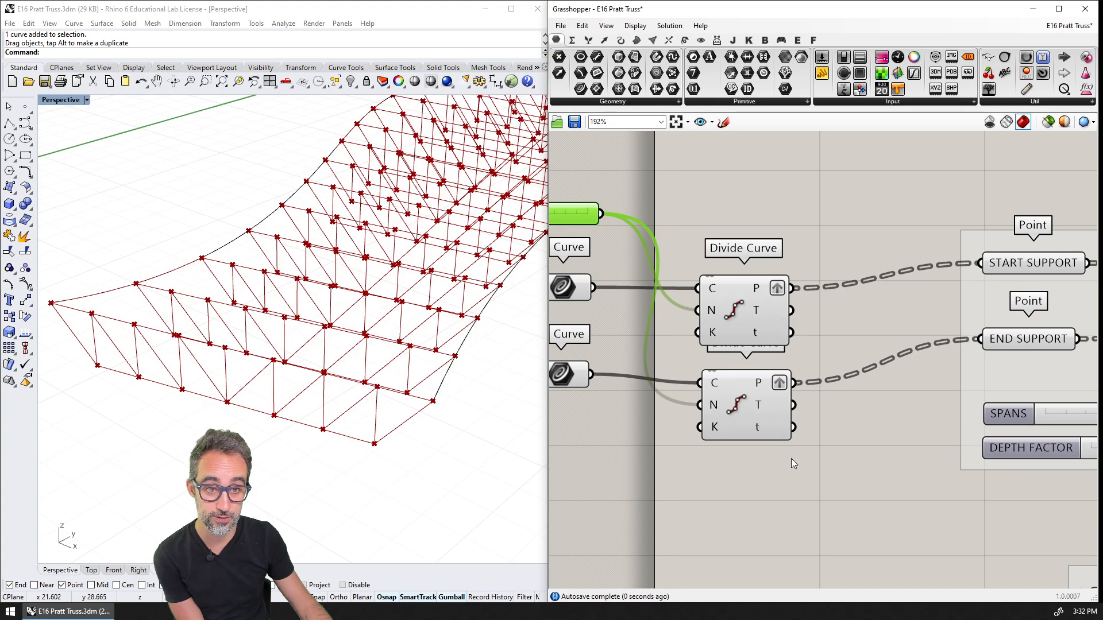
left_click(828, 457)
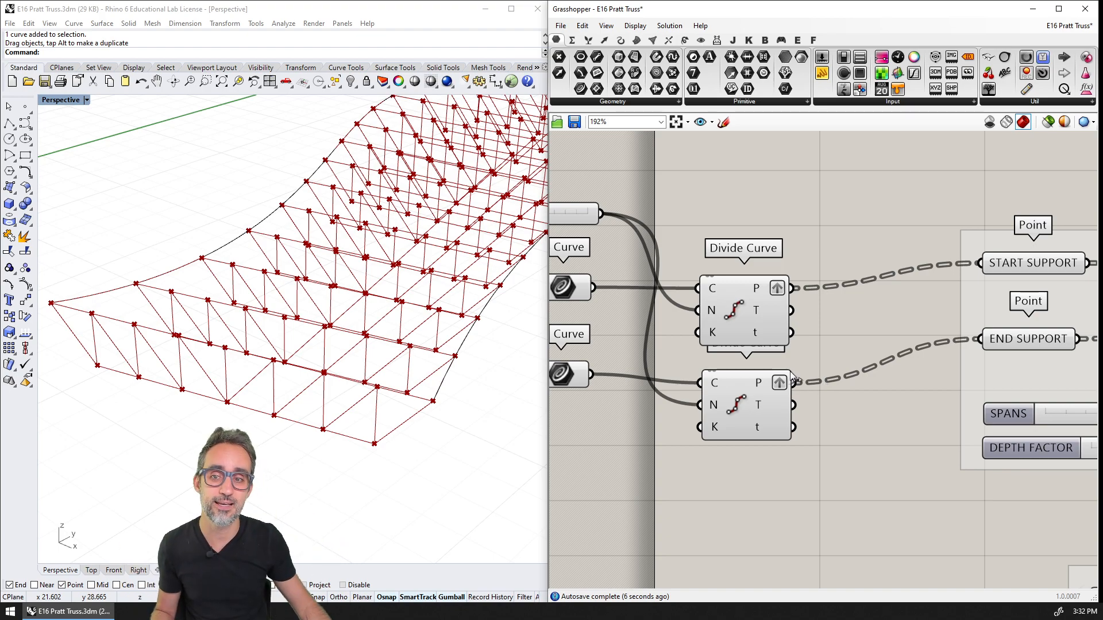
Compare the trusses' depths in the Front view and select the Depth Factor slider among the definition's inputs
right_click_drag(396, 237, 100, 138)
double_click(59, 100)
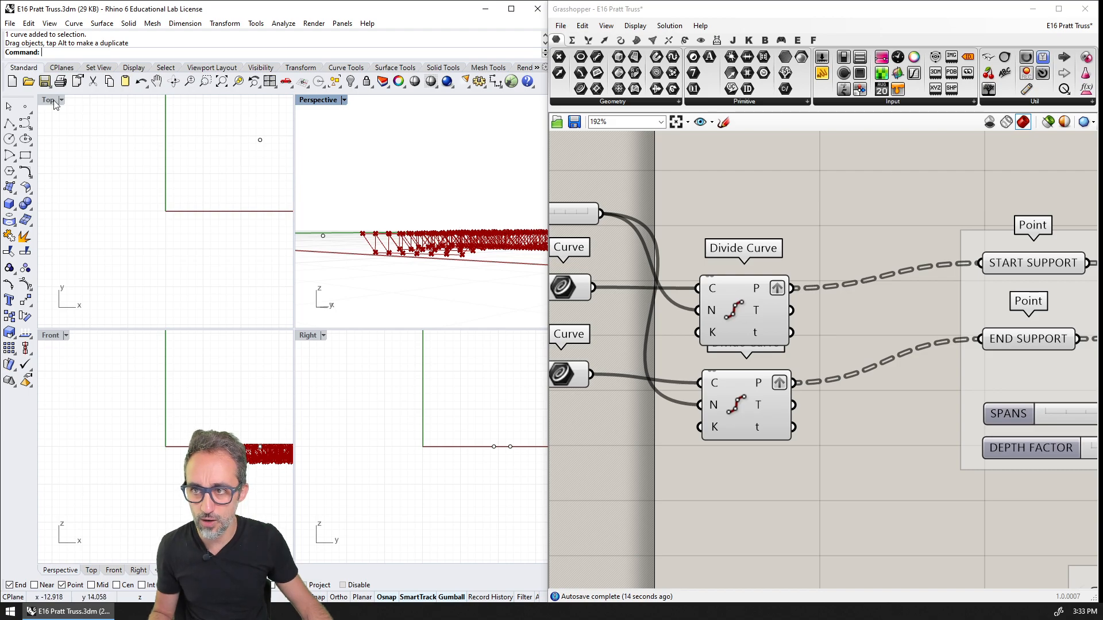
double_click(50, 334)
scroll(362, 402, "up", 5)
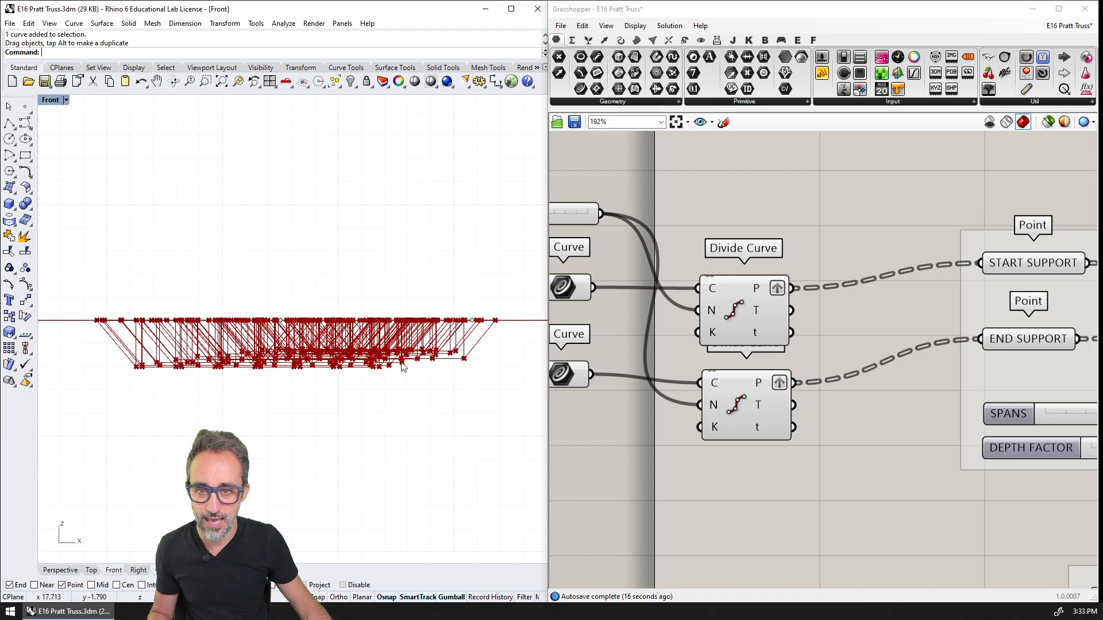
scroll(387, 367, "down", 2)
scroll(368, 375, "down", 2)
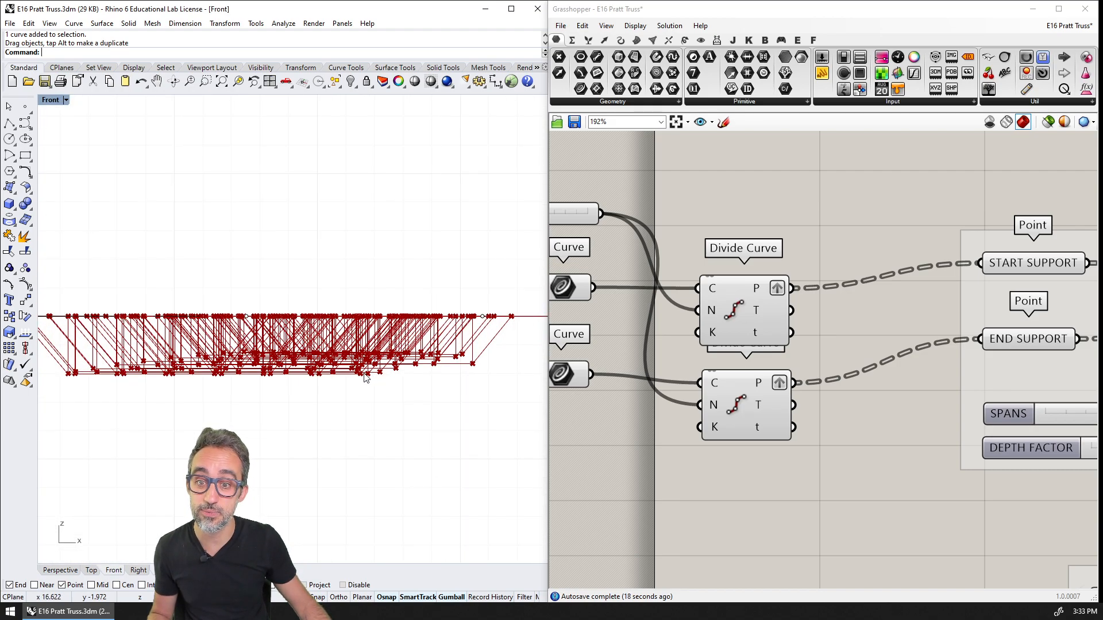
right_click_drag(717, 397, 609, 344)
right_click_drag(1020, 389, 739, 379)
left_click(787, 385)
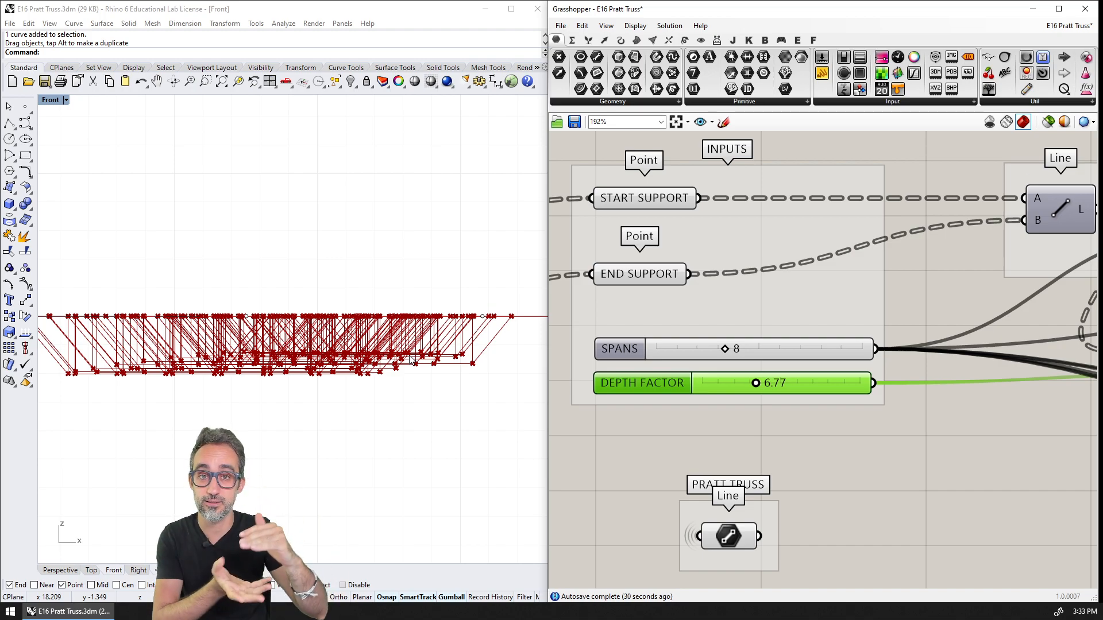
In the Perspective view, move a control point of the gently bent curve toward the S-shaped curve to shorten the middle trusses
double_click(49, 100)
double_click(315, 100)
mouse_move(331, 192)
right_mouse_down()
mouse_move(339, 228)
mouse_move(308, 340)
right_mouse_up()
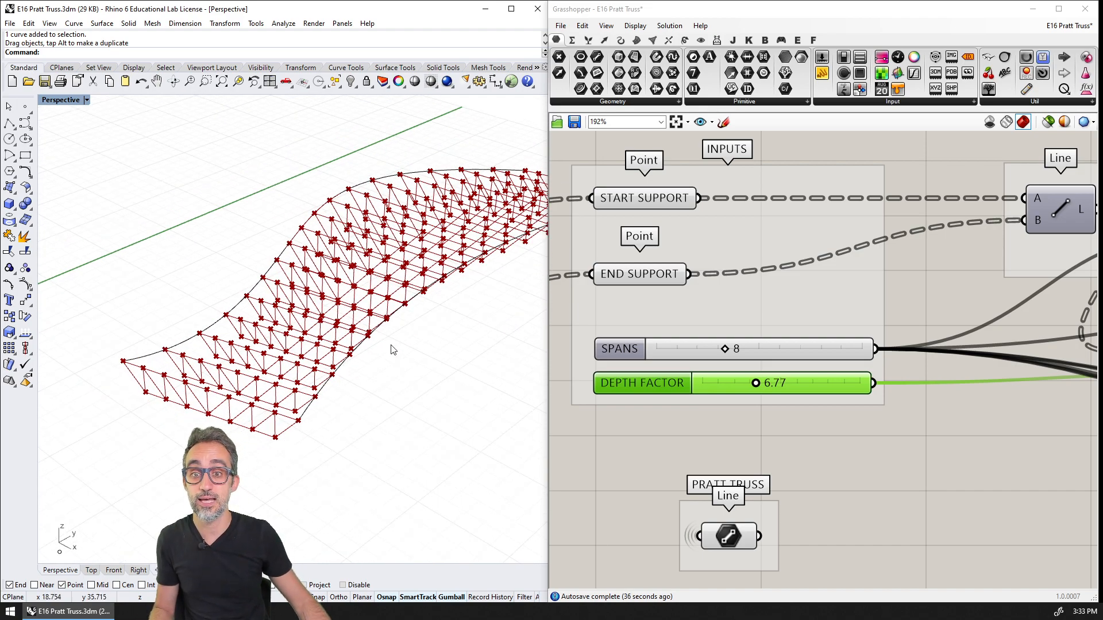
right_click_drag(392, 348, 404, 368)
left_click(410, 266)
left_click_drag(393, 219, 261, 154)
right_click_drag(345, 377, 294, 379)
Examine the individual trusses and their changing spans along the two reshaped curves, up close and as a whole
scroll(293, 377, "up", 8)
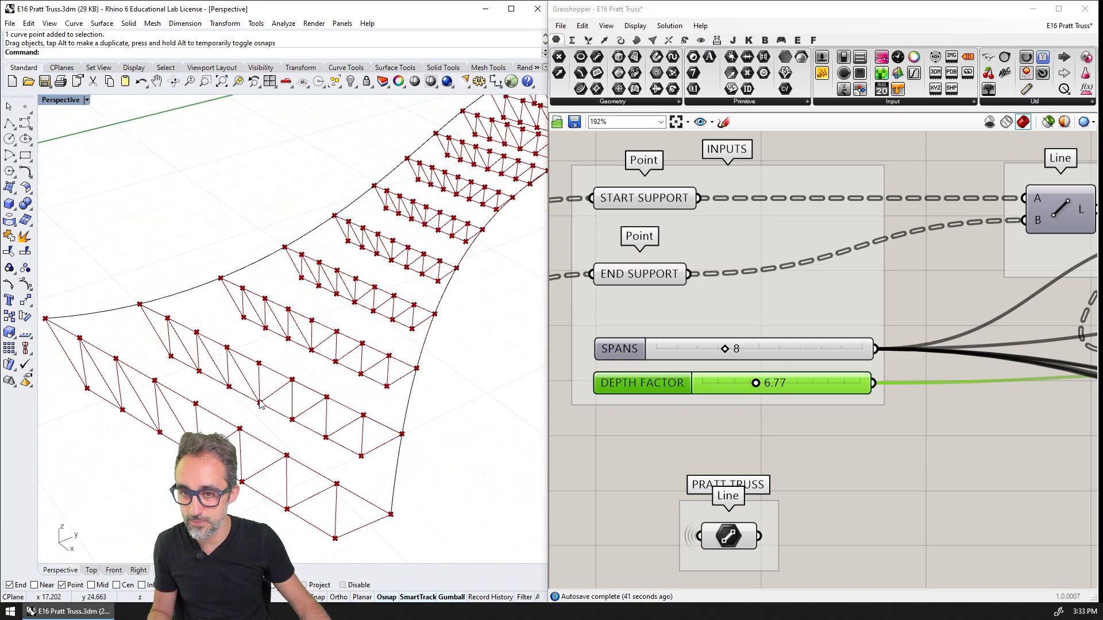
right_click_drag(260, 404, 198, 352)
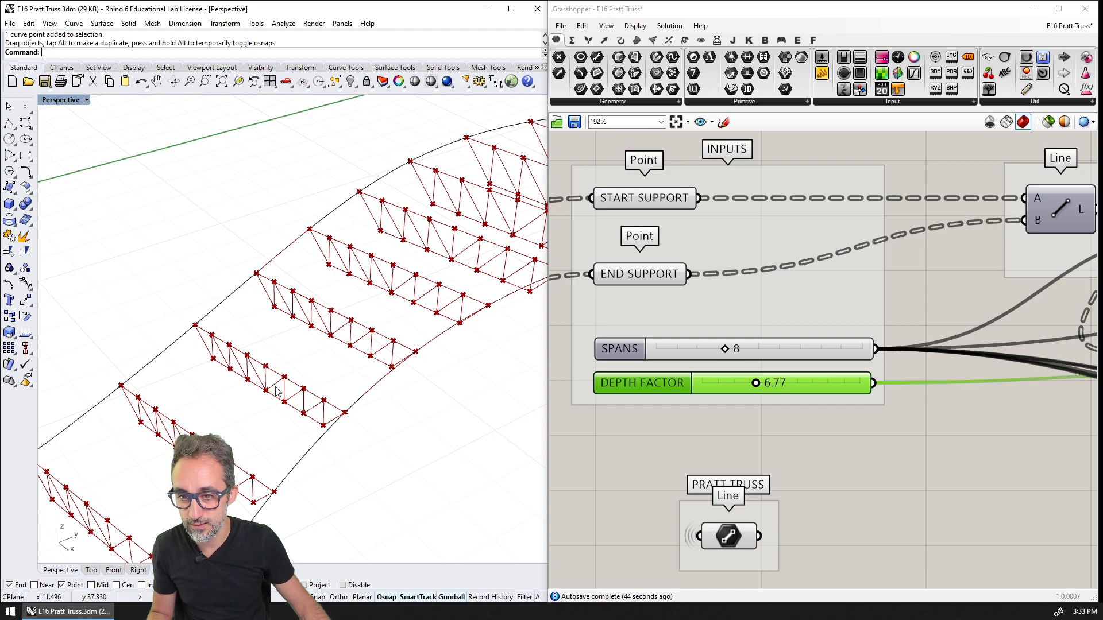
scroll(276, 391, "down", 10)
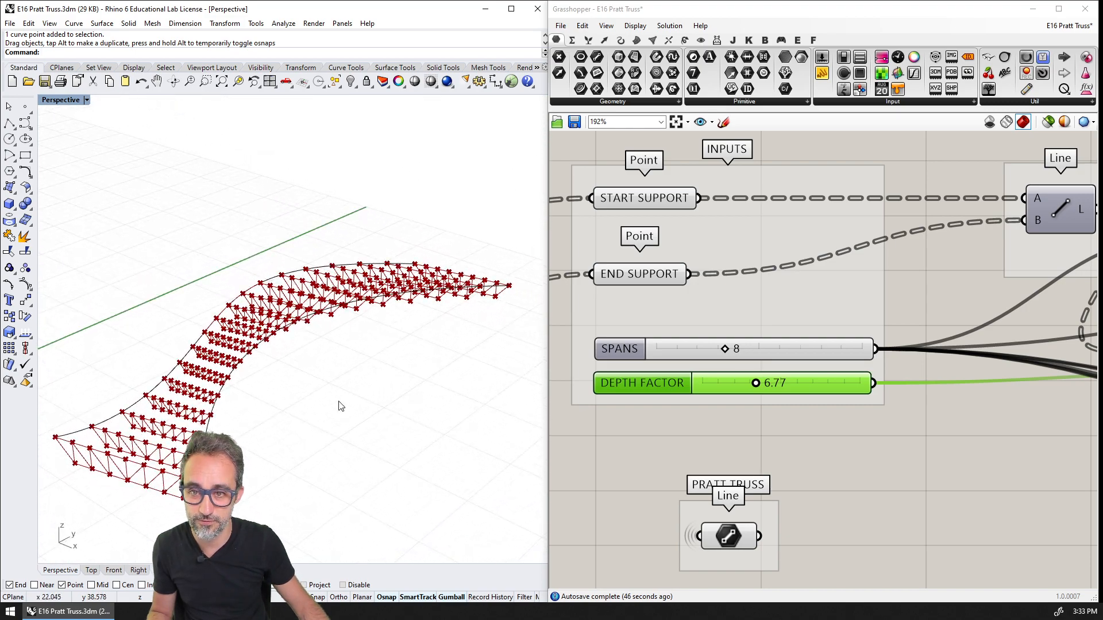
right_click_drag(341, 406, 370, 386)
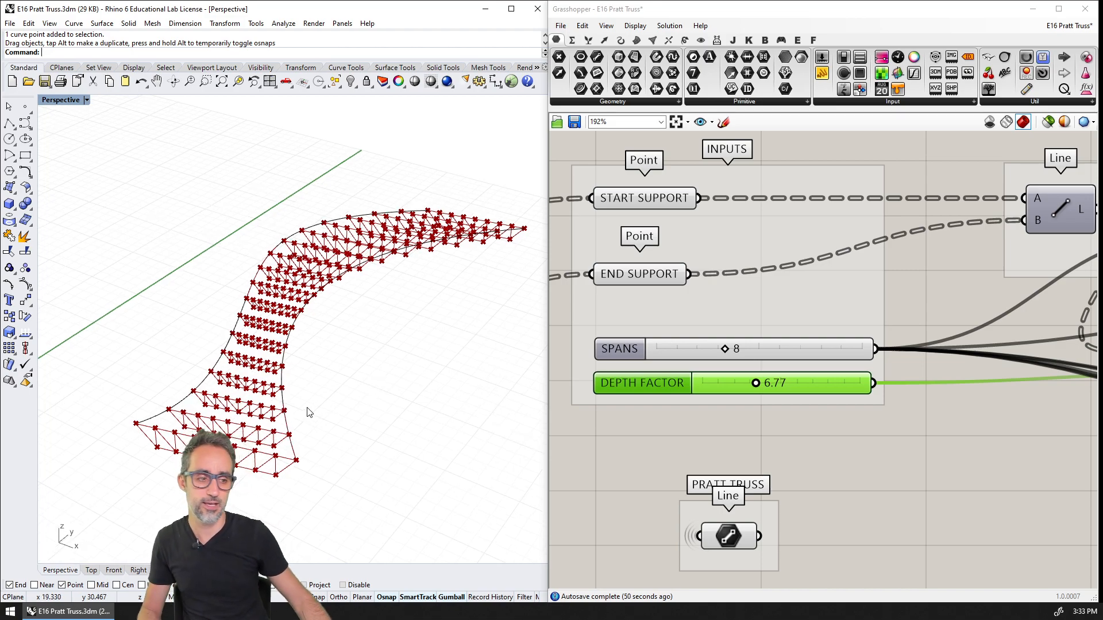
scroll(310, 402, "up", 3)
scroll(294, 366, "down", 2)
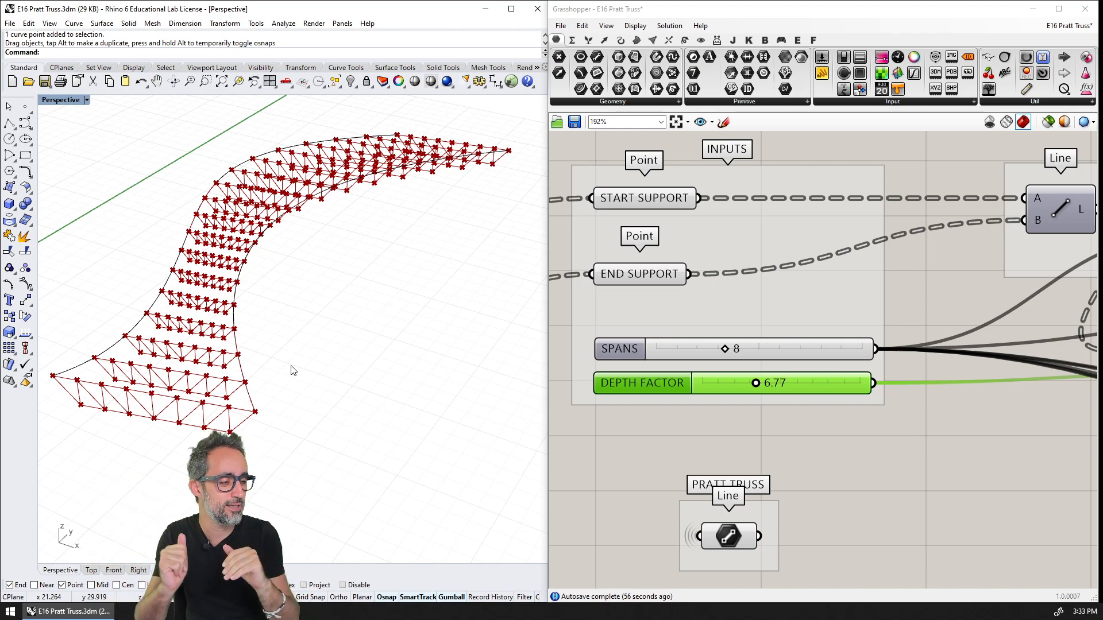
Select the Pratt Truss Line parameter to highlight its members across the whole array and review them in the Perspective view
left_click(749, 451)
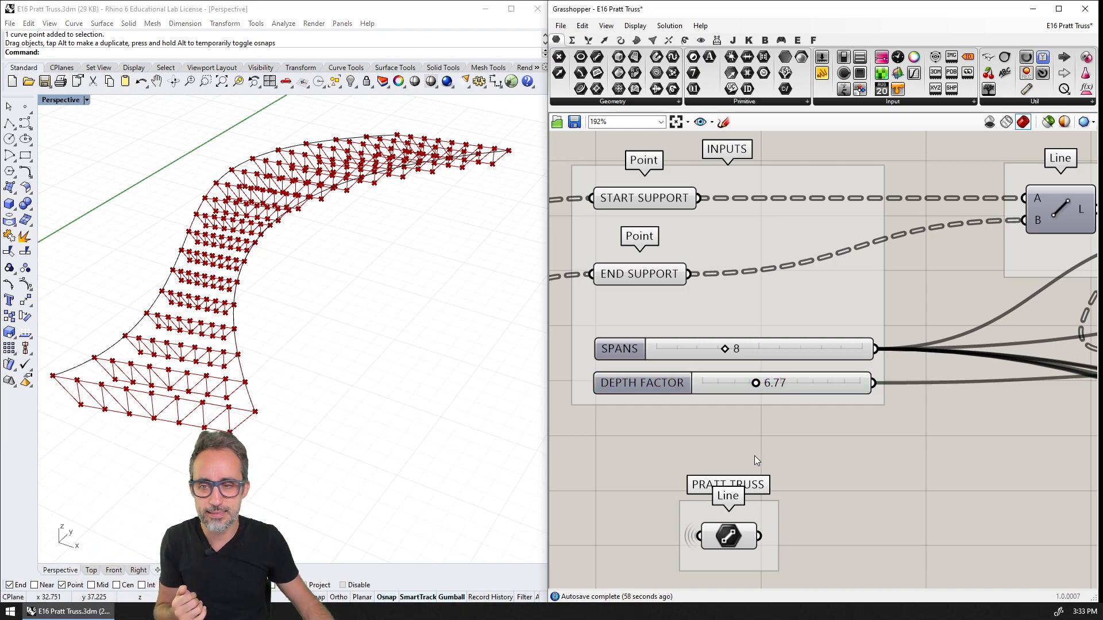
scroll(815, 392, "down", 5)
scroll(732, 374, "up", 4)
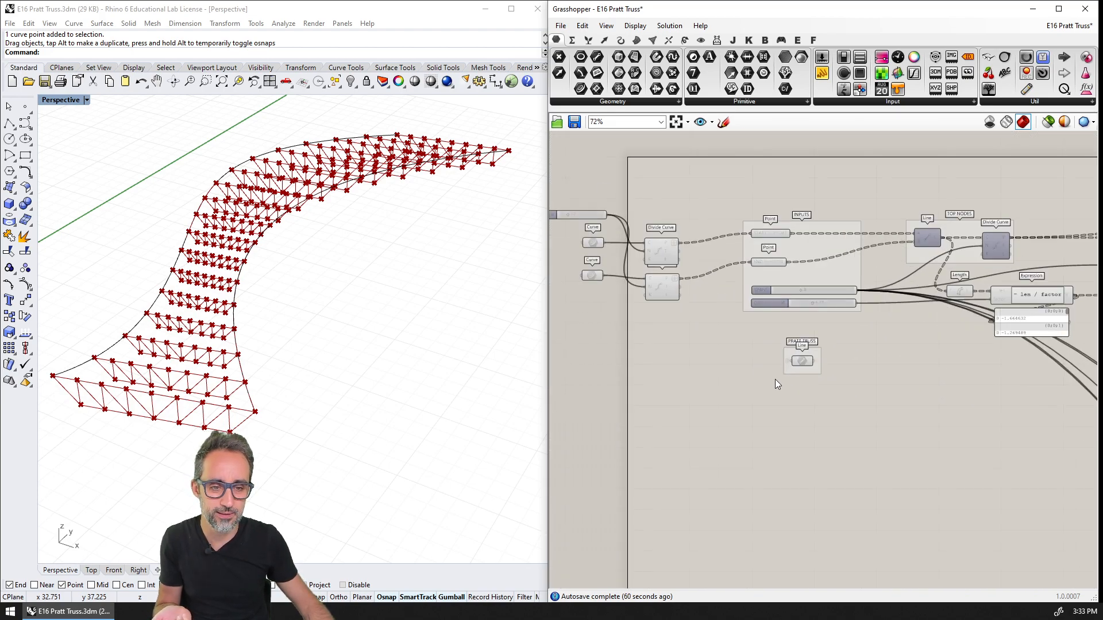
left_click(804, 356)
mouse_move(377, 360)
right_mouse_down()
mouse_move(352, 364)
mouse_move(366, 370)
right_mouse_up()
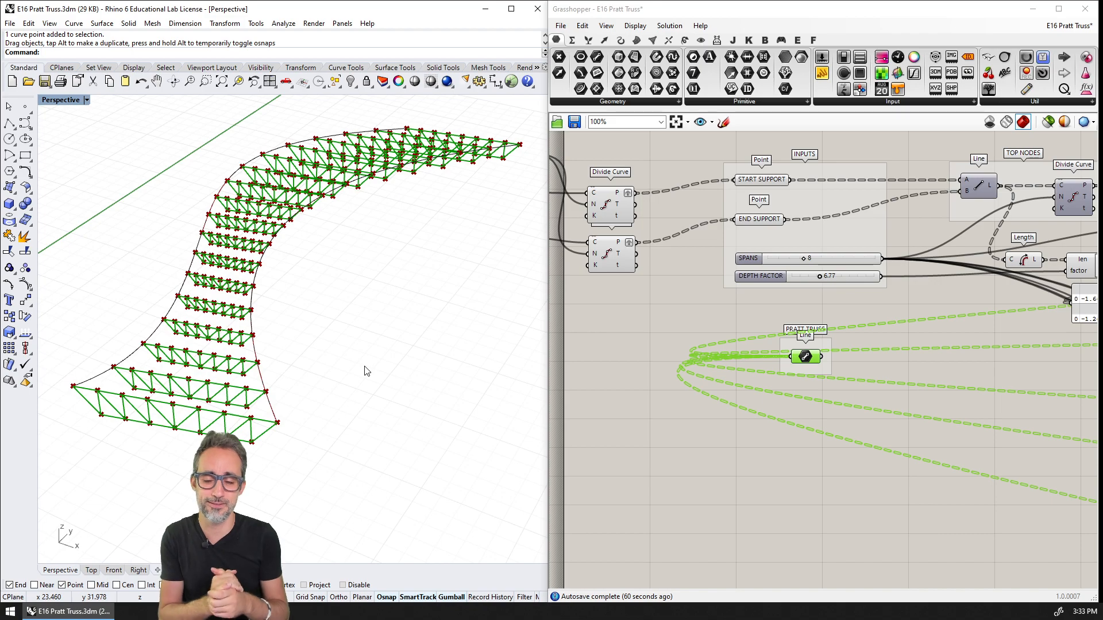